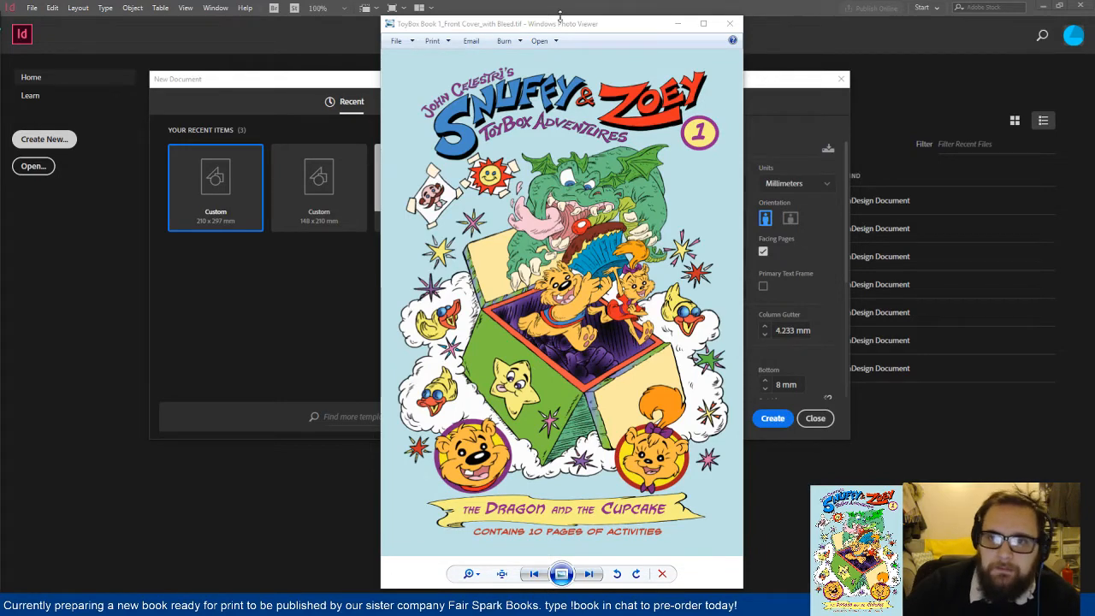
Step: Move the front cover image window clear of the new document settings and close it
left_click_drag(560, 28, 508, 32)
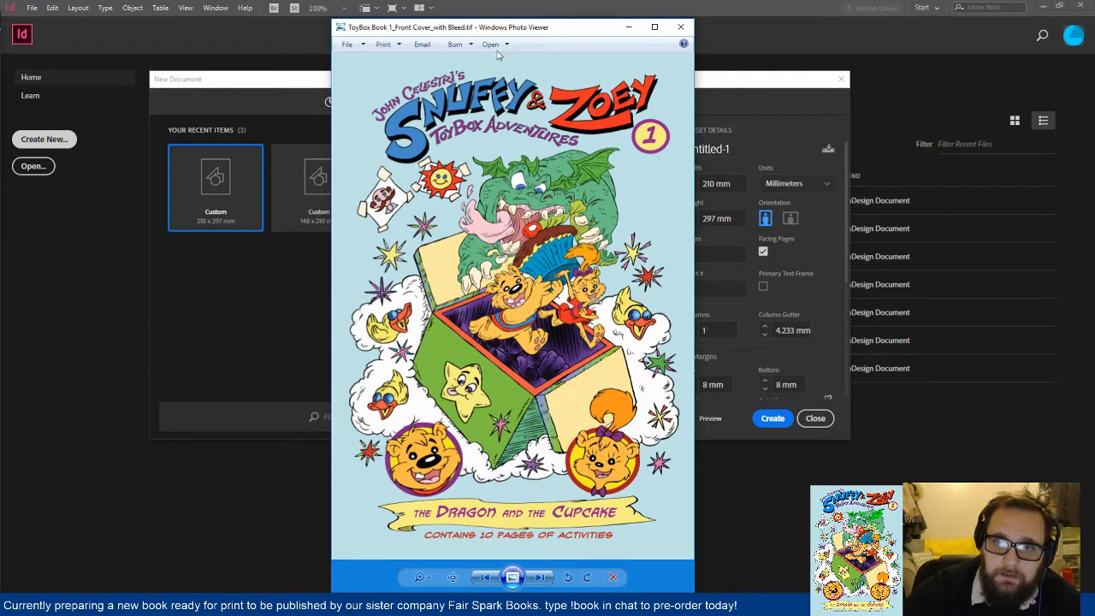
left_click_drag(541, 28, 376, 27)
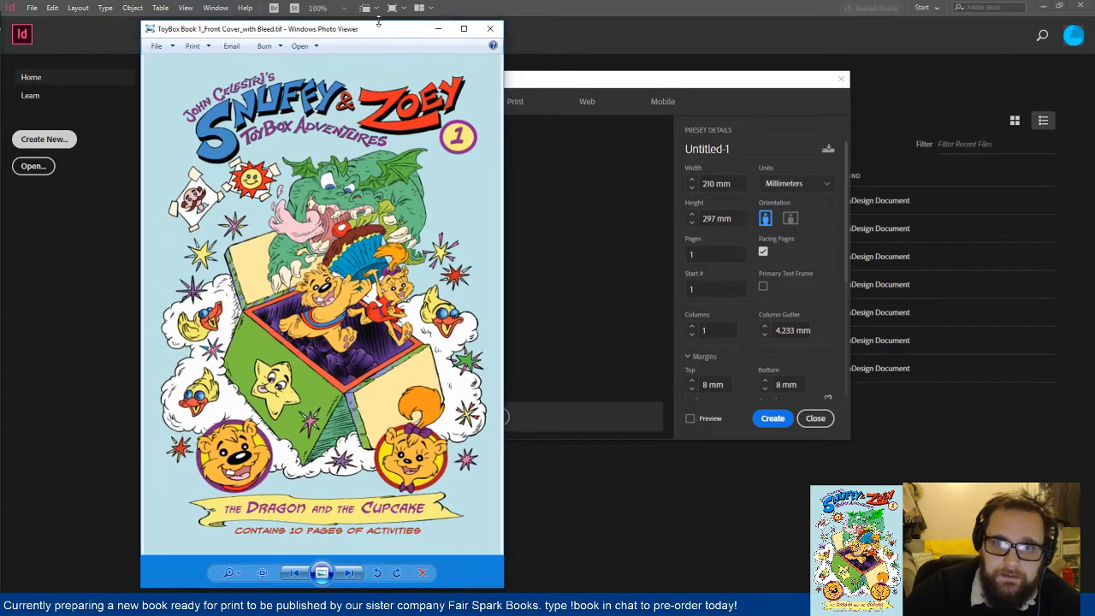
left_click_drag(380, 33, 367, 28)
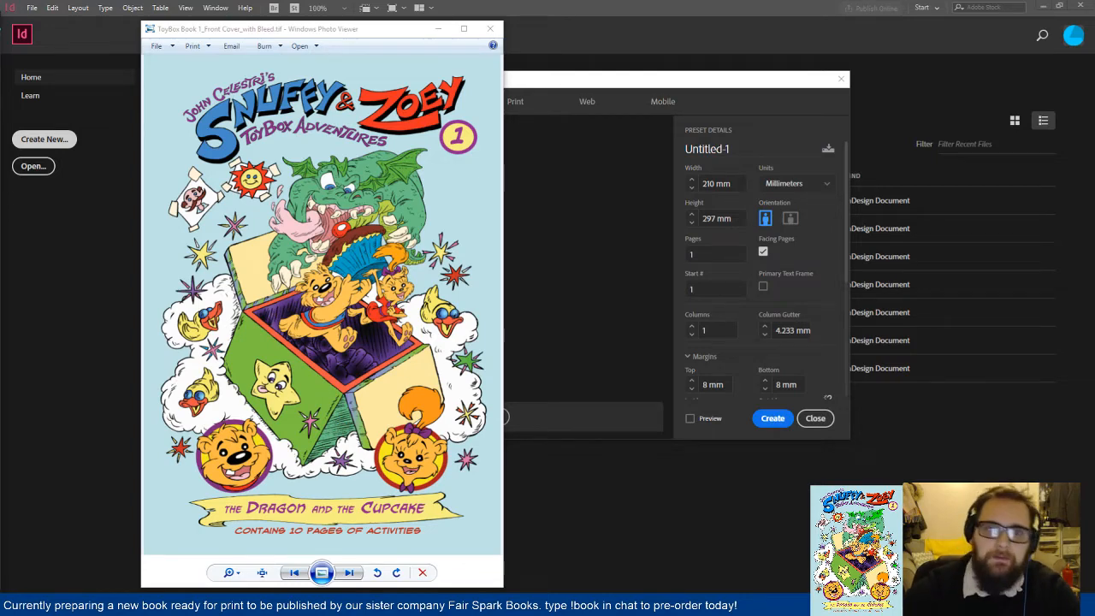
left_click(491, 33)
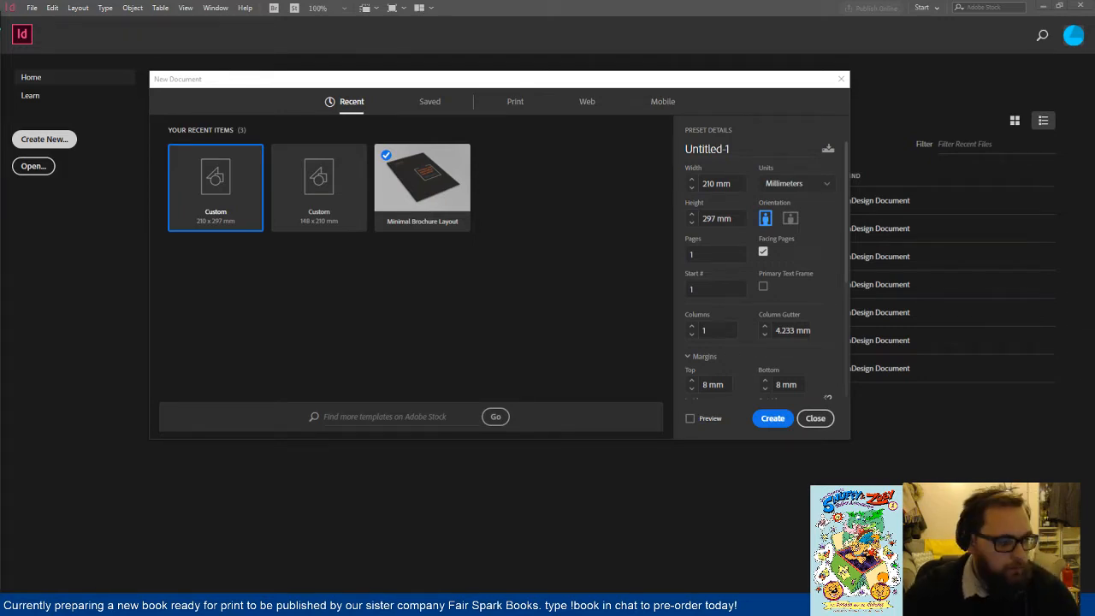
Step: Switch to Sublime Text with an empty file, bring its window fully into view and enlarge the editor text
key("super")
type("subl")
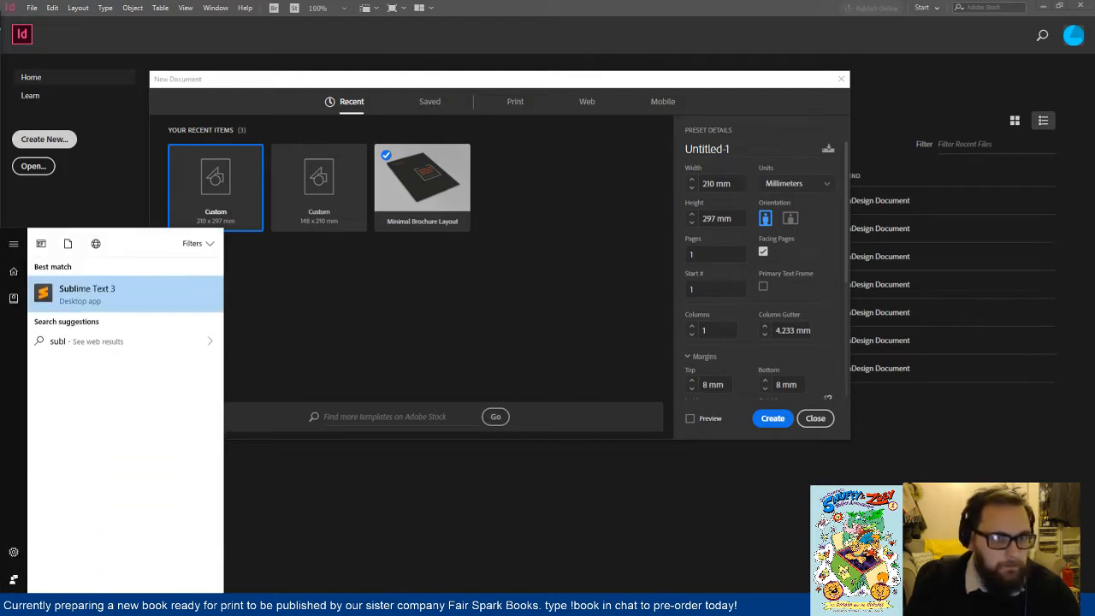
key("Return")
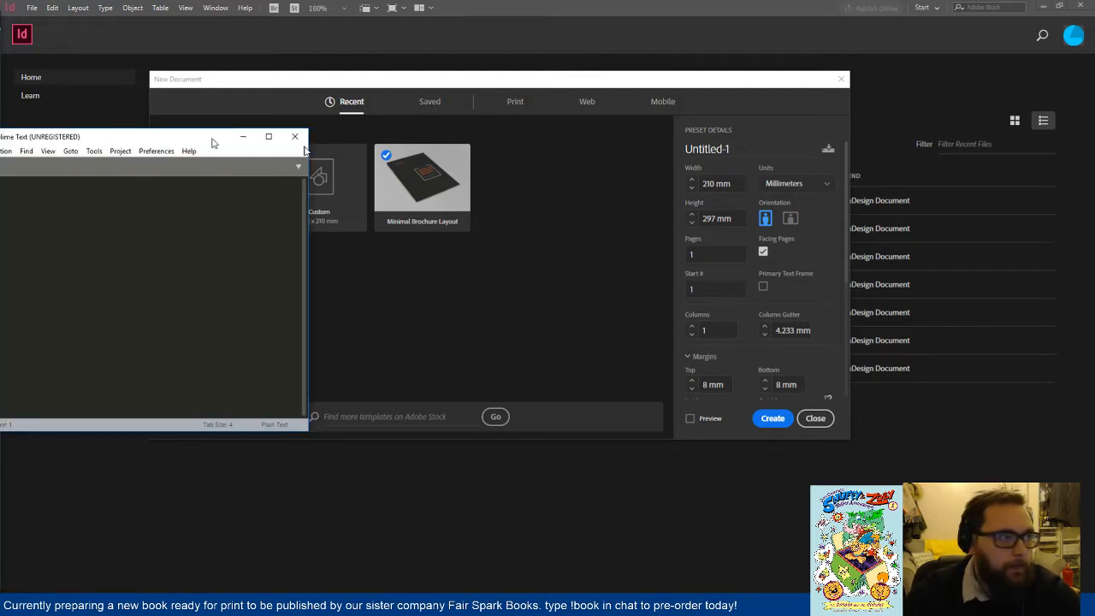
left_click_drag(214, 143, 360, 66)
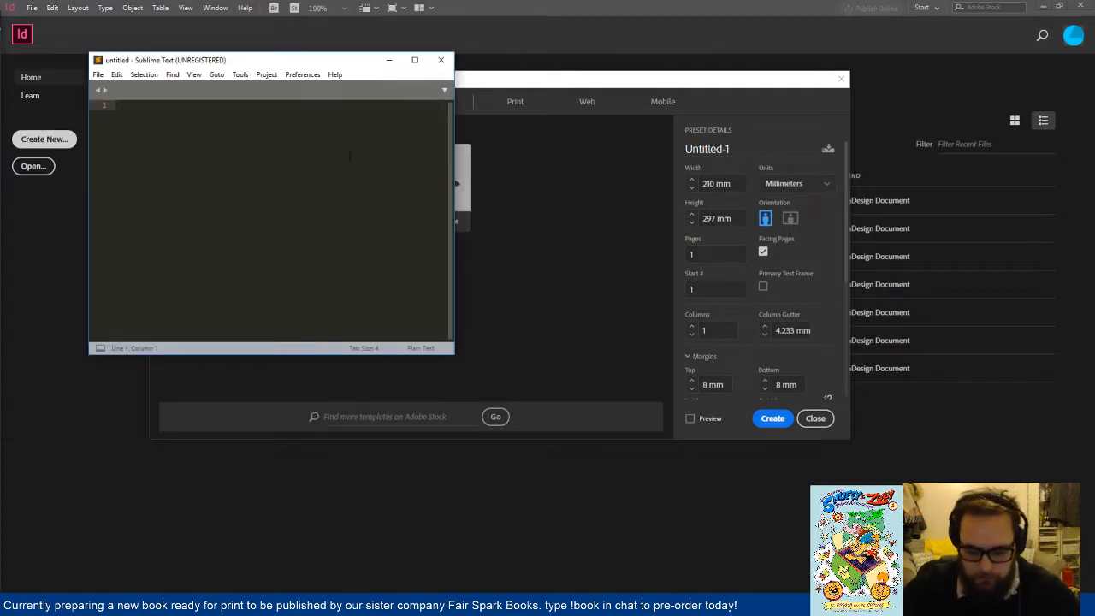
scroll(349, 156, "up", 8)
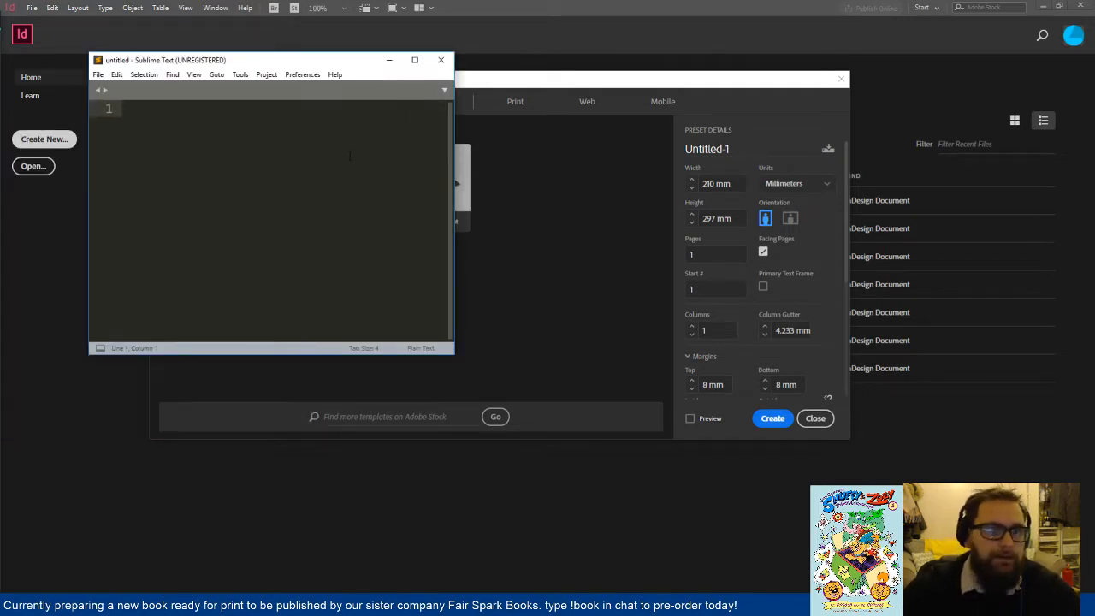
scroll(350, 155, "up", 3)
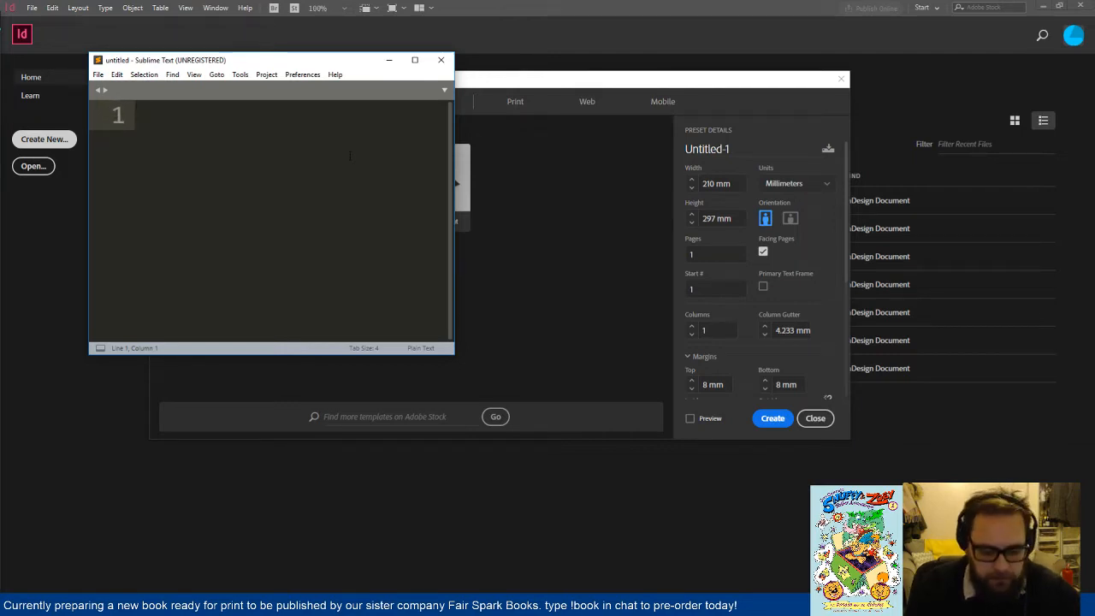
Step: Write the checklist heading "1. Printer Is?" with the entry "- Mixam.co.uk" on the line below it
type("P")
key("BackSpace")
type("1.")
key("BackSpace")
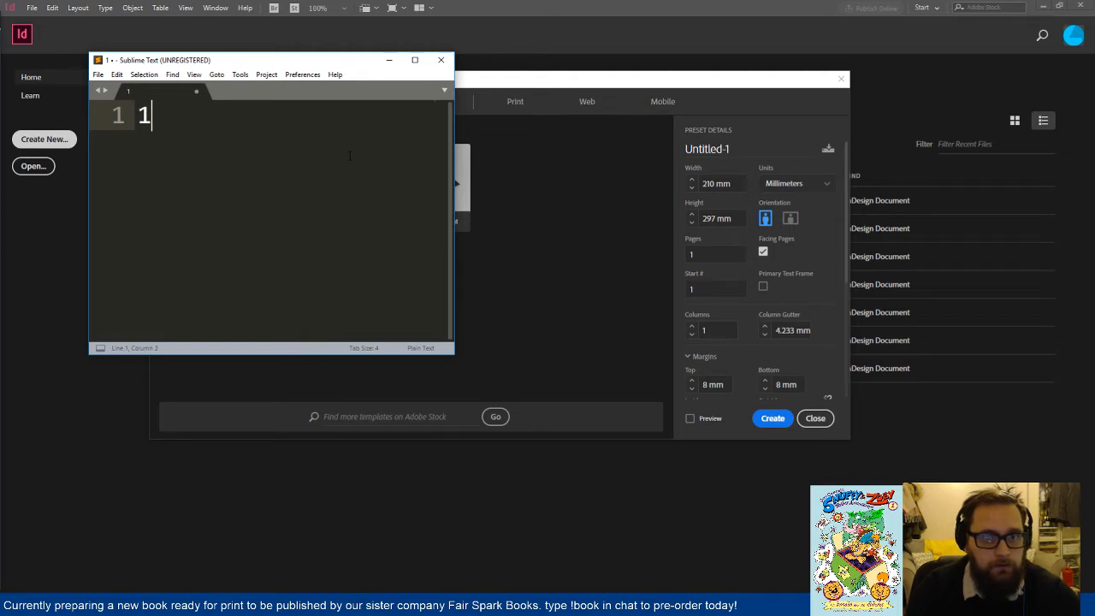
type(". Printer Is?")
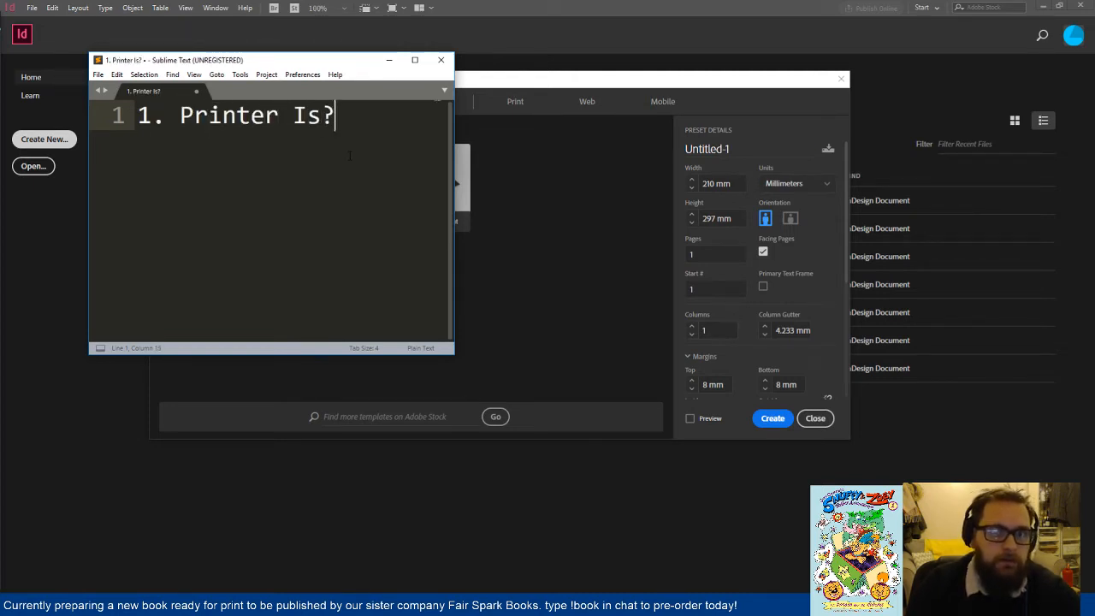
key("Return")
type("-")
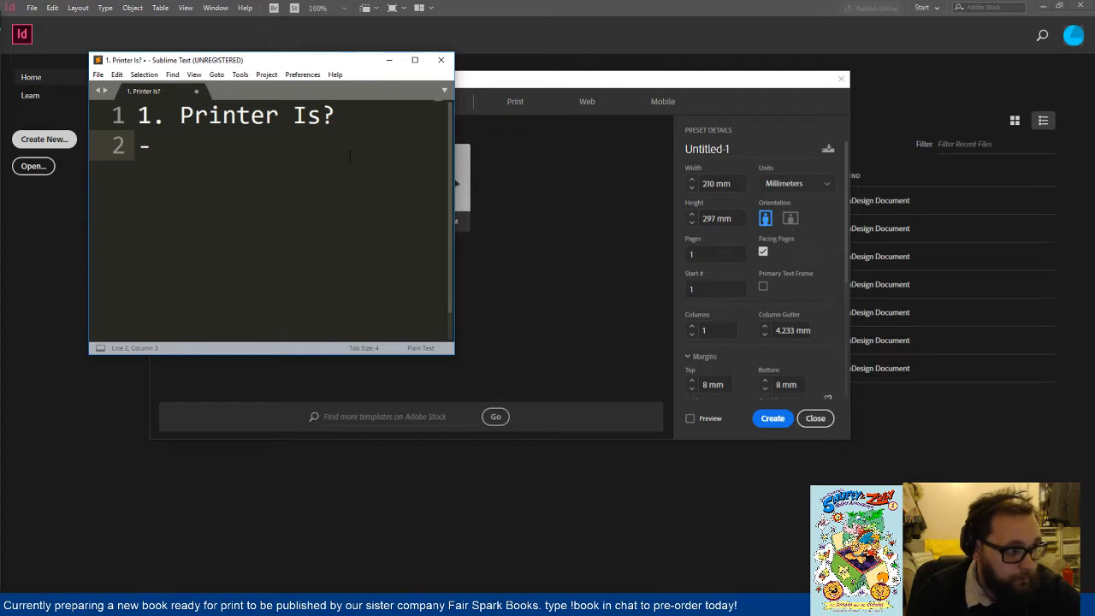
type("Mi")
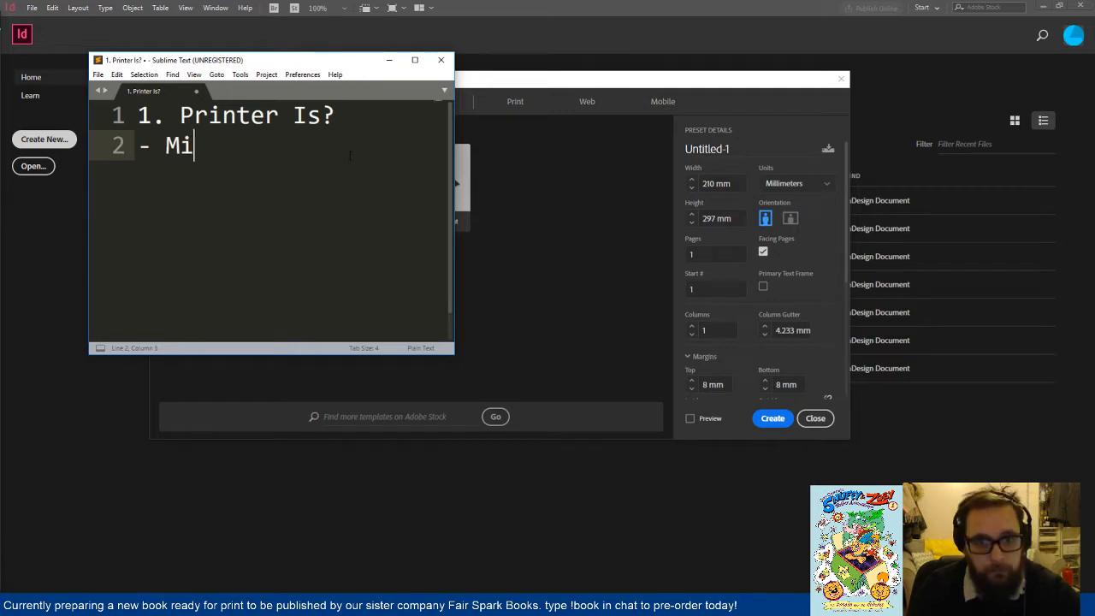
type("xam.co.uk")
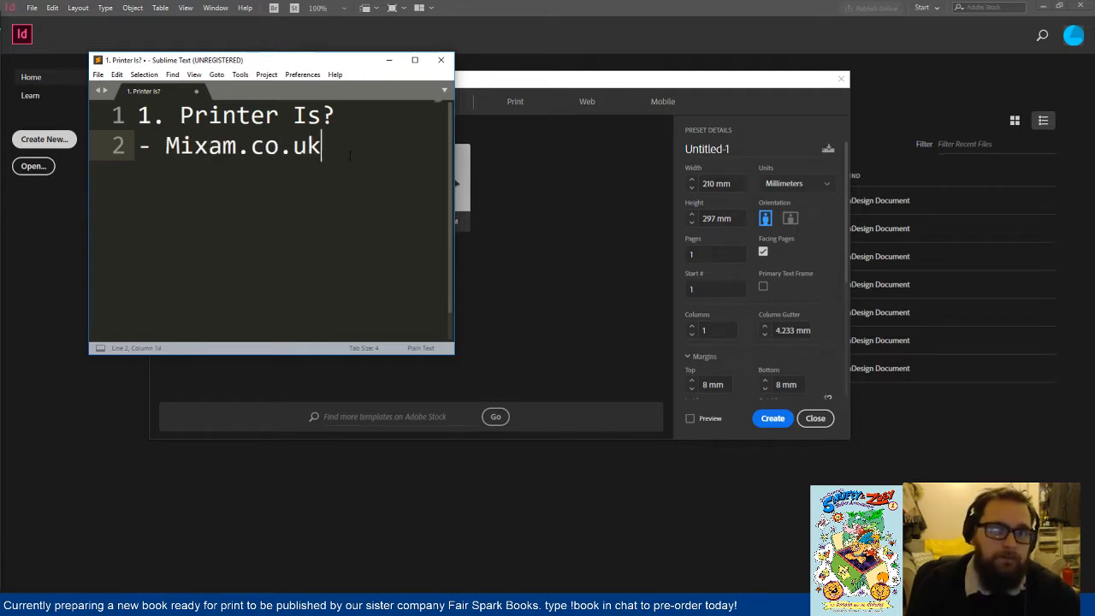
Step: Leave a blank line below the printer entry and add the heading "2. Document Setup"
key("Return")
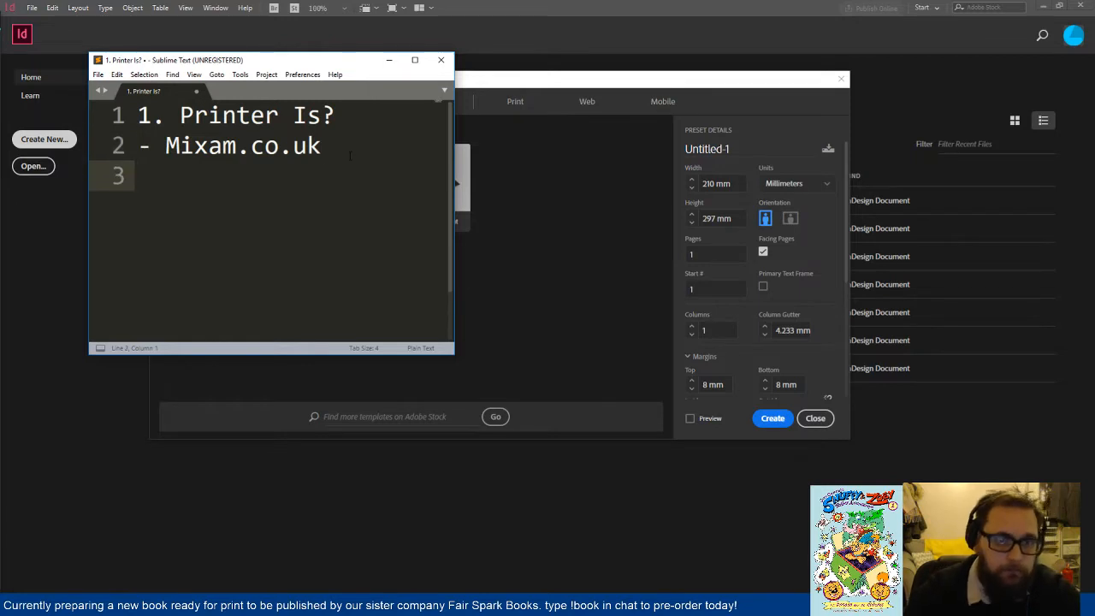
key("Return")
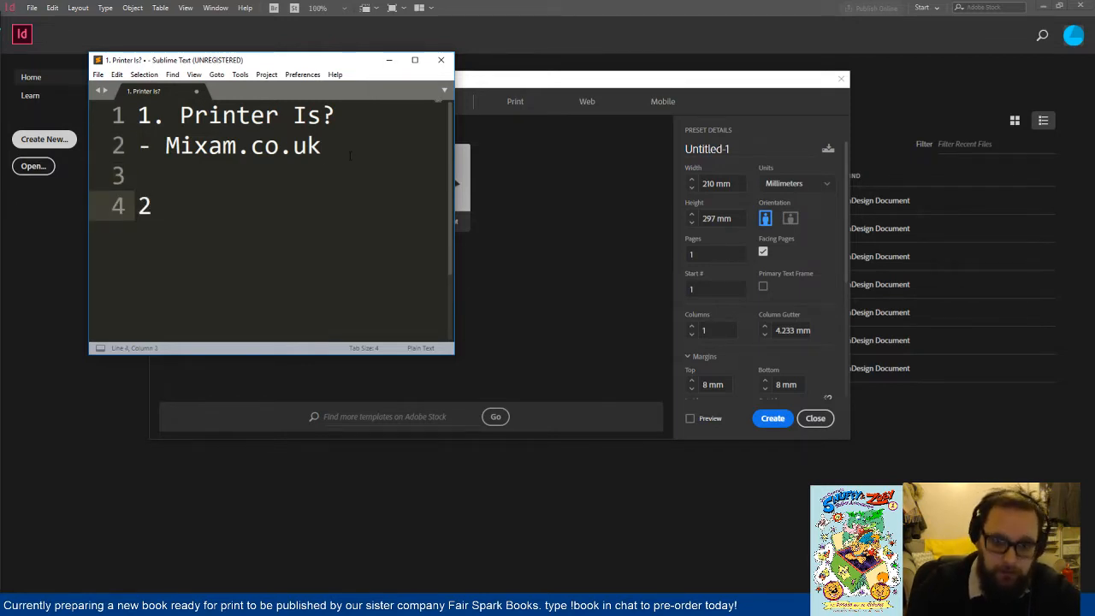
type(". ")
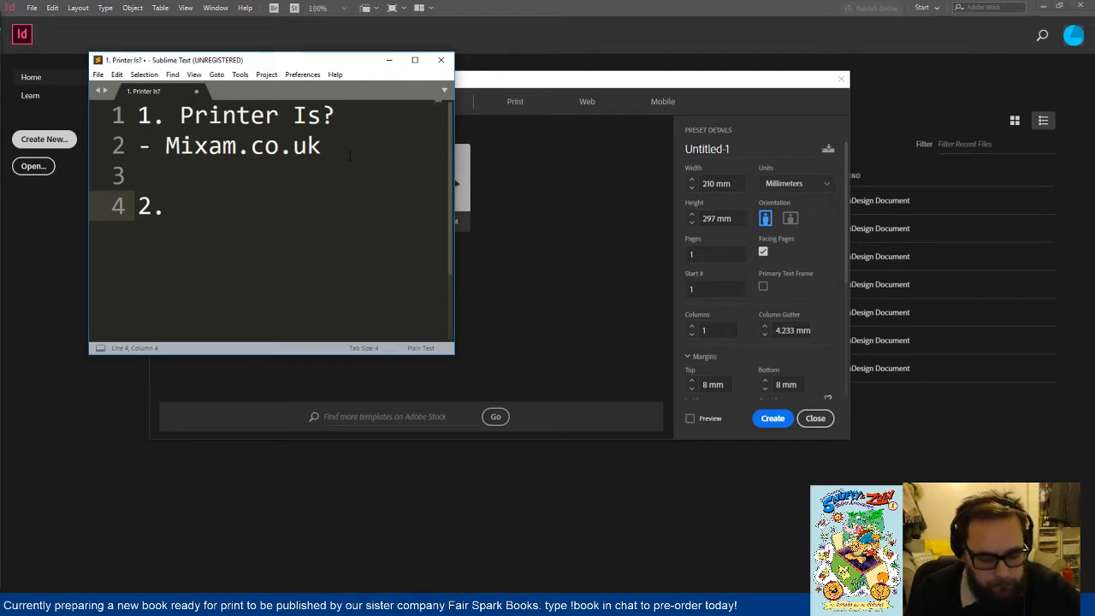
type("D")
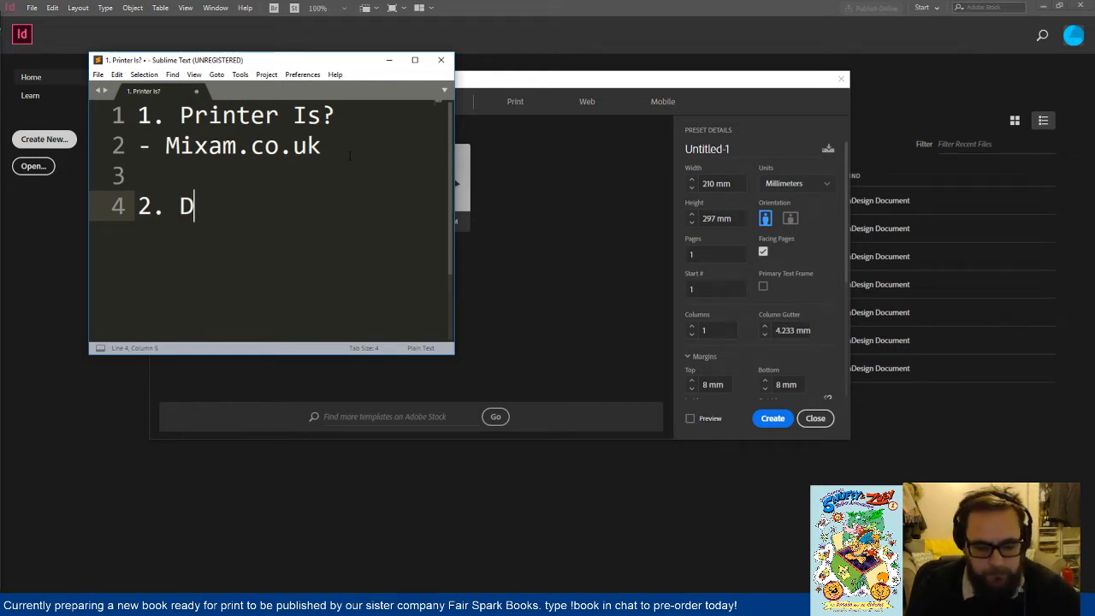
type("ocument Setup")
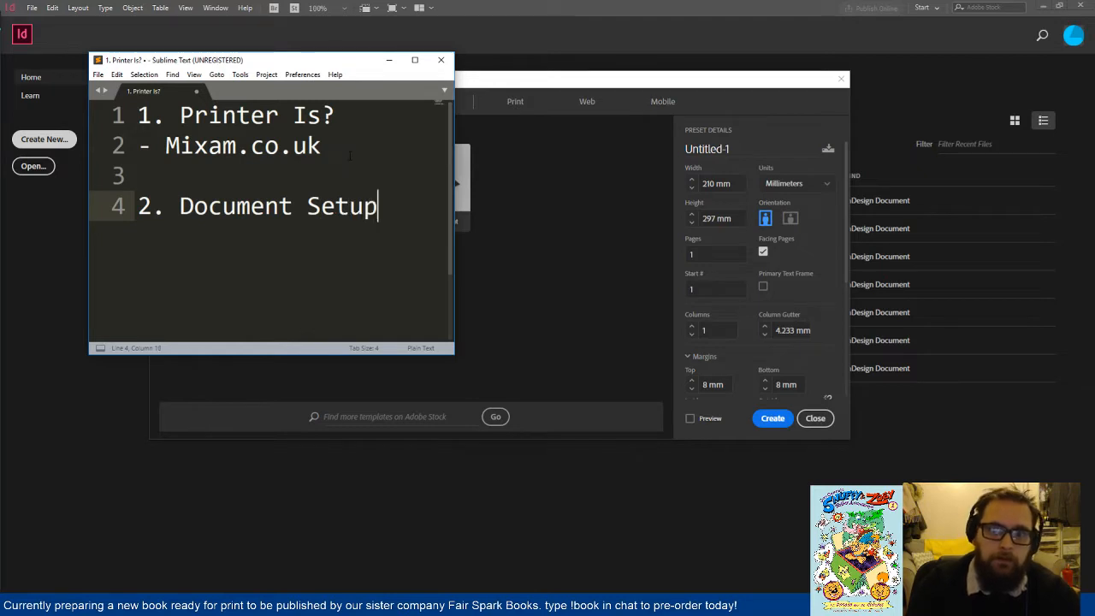
Step: Add the entries "- Bleeds" and "- Margins" on separate lines under the Document Setup heading
key("Return")
type("- Bll")
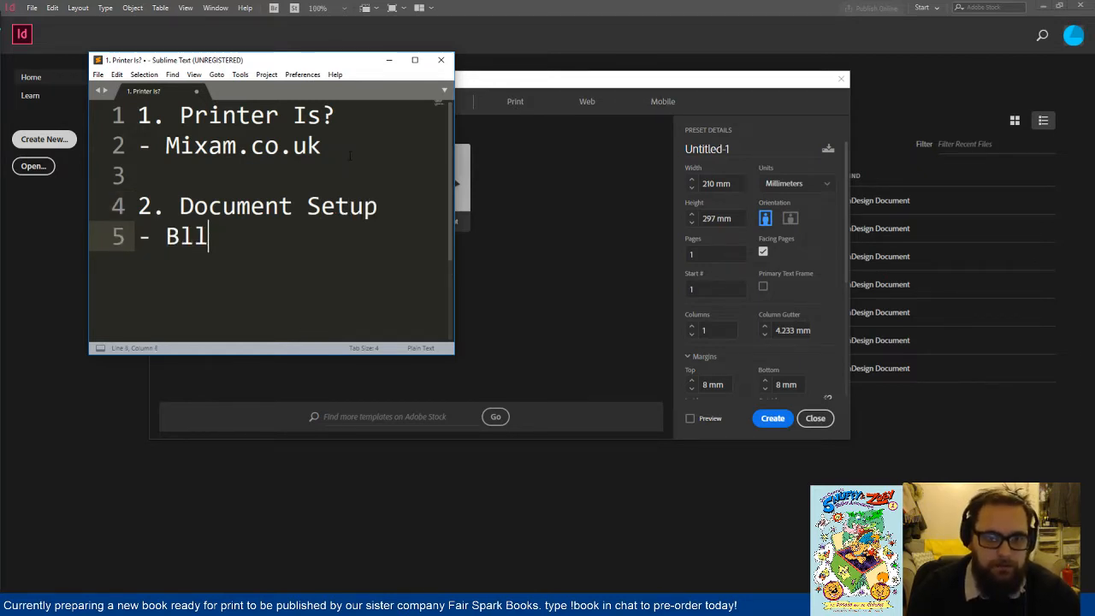
key("BackSpace")
type("eeds")
key("Return")
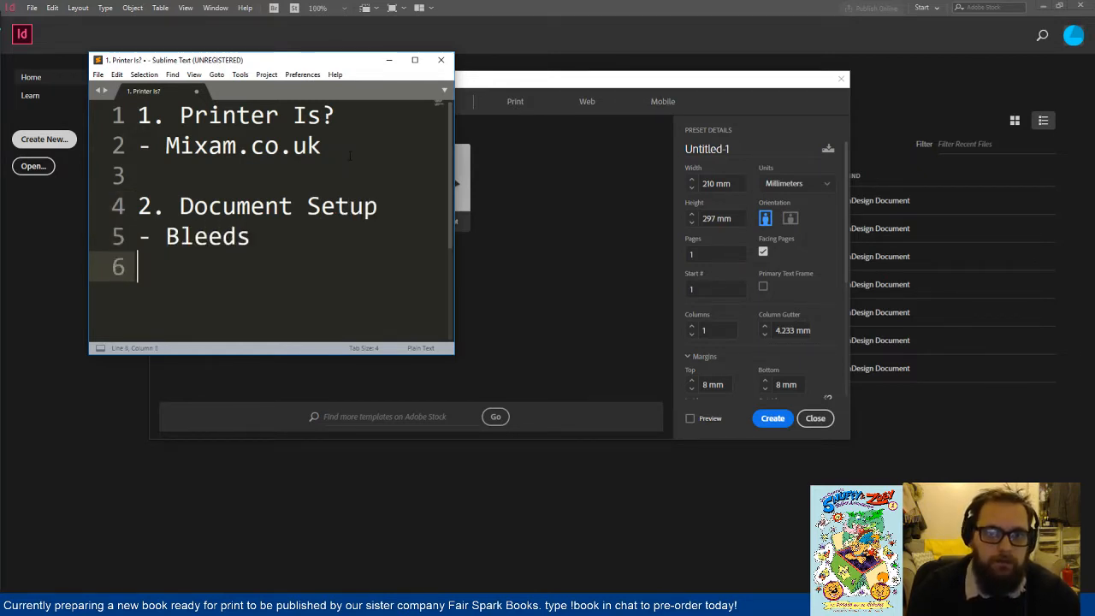
type("- Margins")
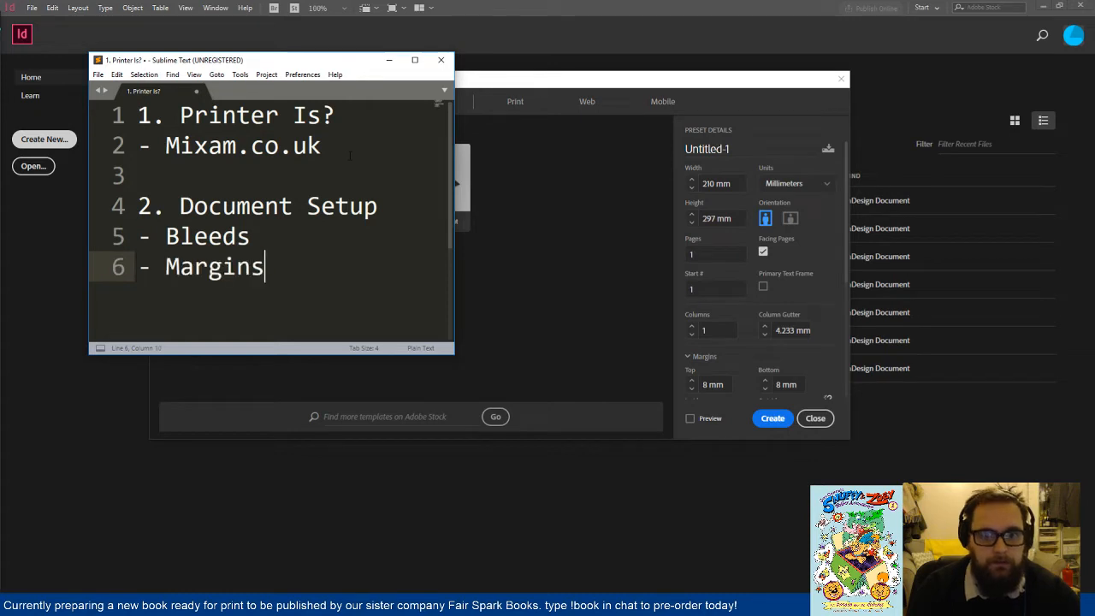
Step: Move the notes window further inward and add the heading "3. What are page size" after a blank line below the margins entry
left_click(221, 556)
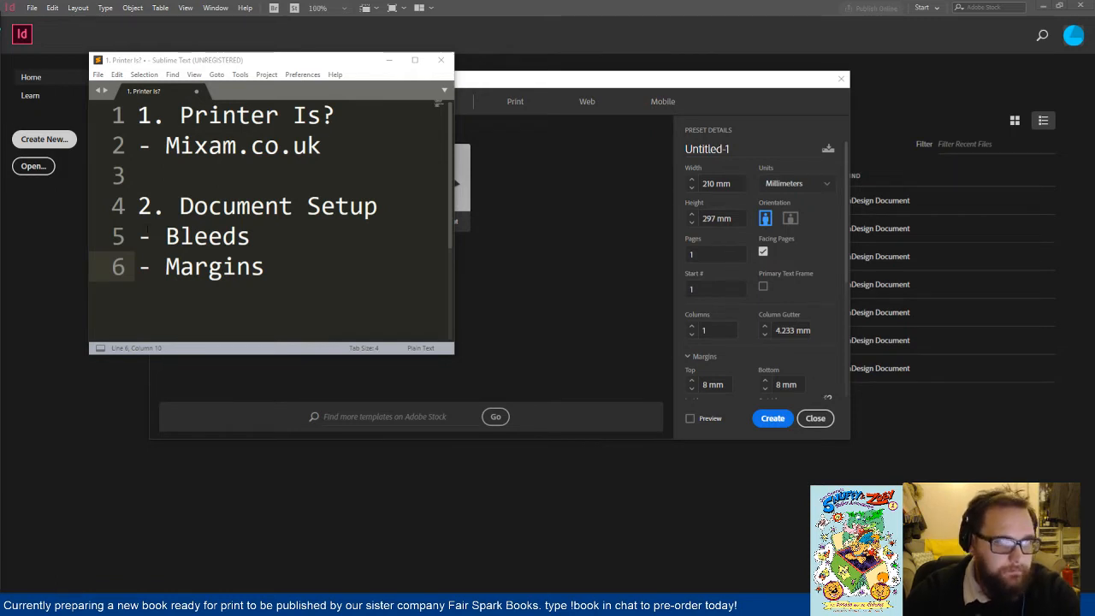
left_click(262, 243)
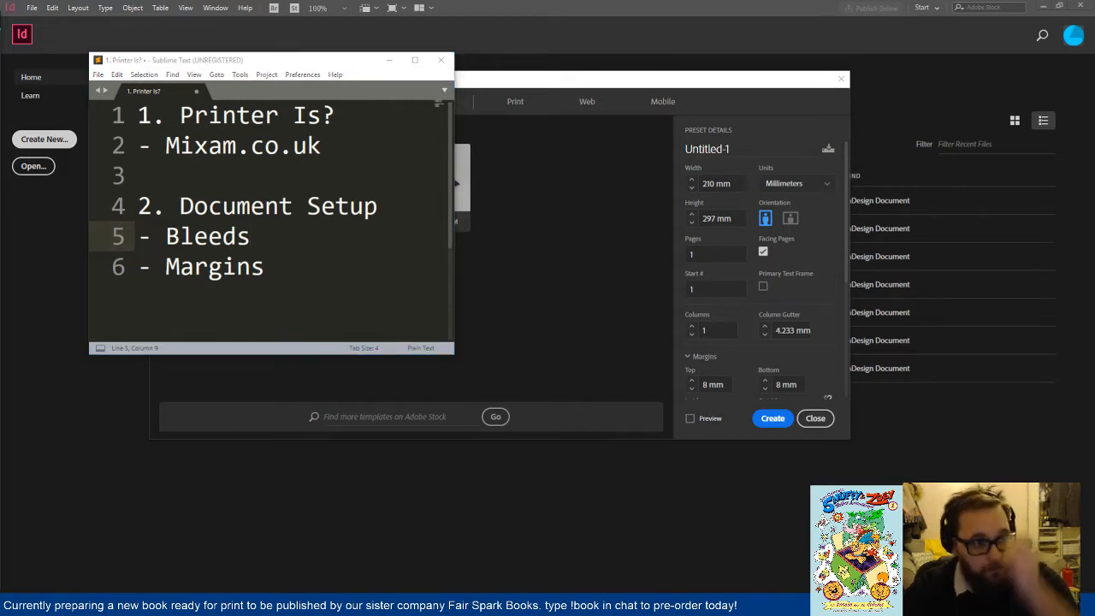
left_click(360, 66)
left_click_drag(360, 66, 495, 53)
left_click(412, 240)
key("Return")
key("Return")
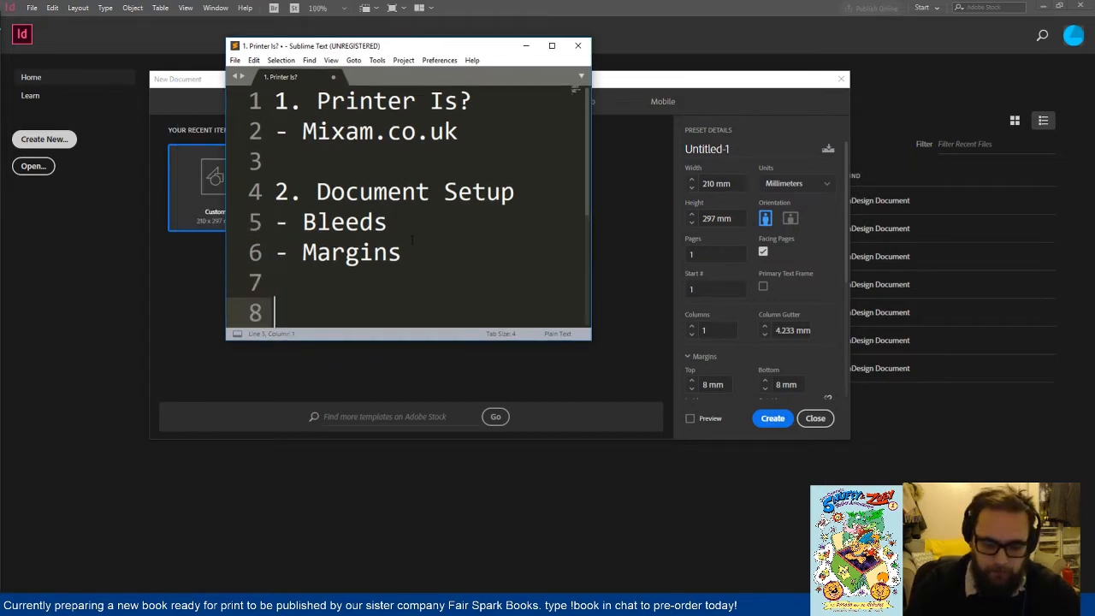
type("3. What are m")
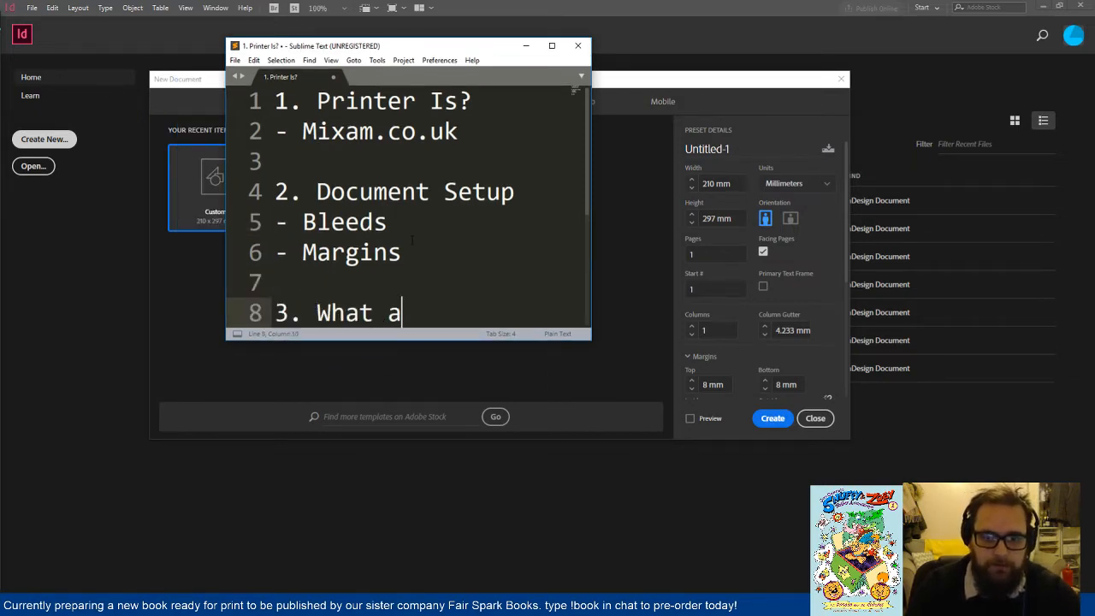
key("BackSpace")
key("BackSpace")
type("p")
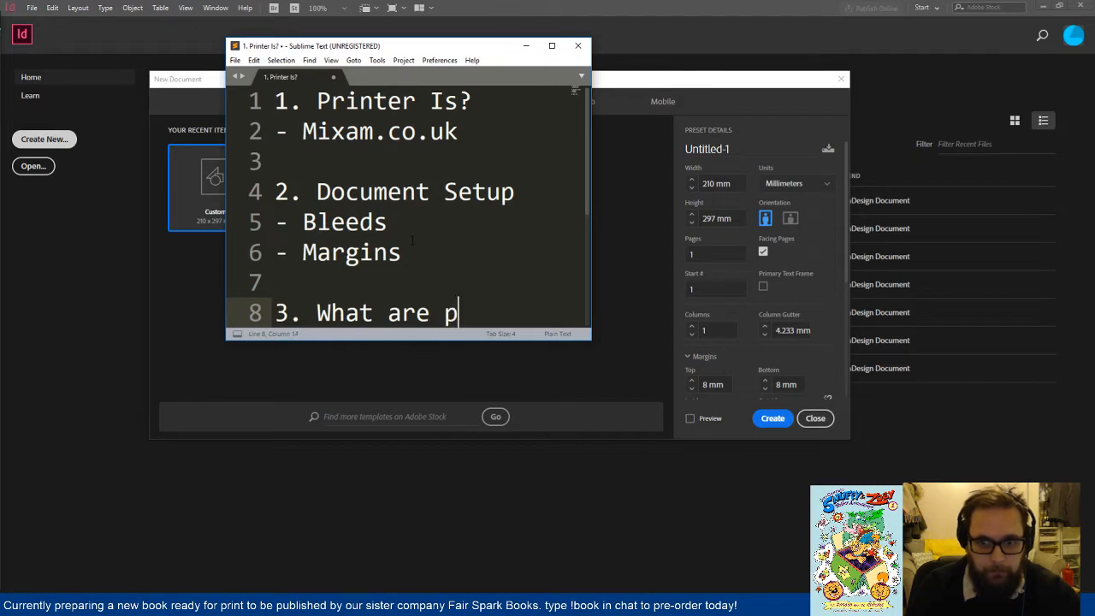
type("age size")
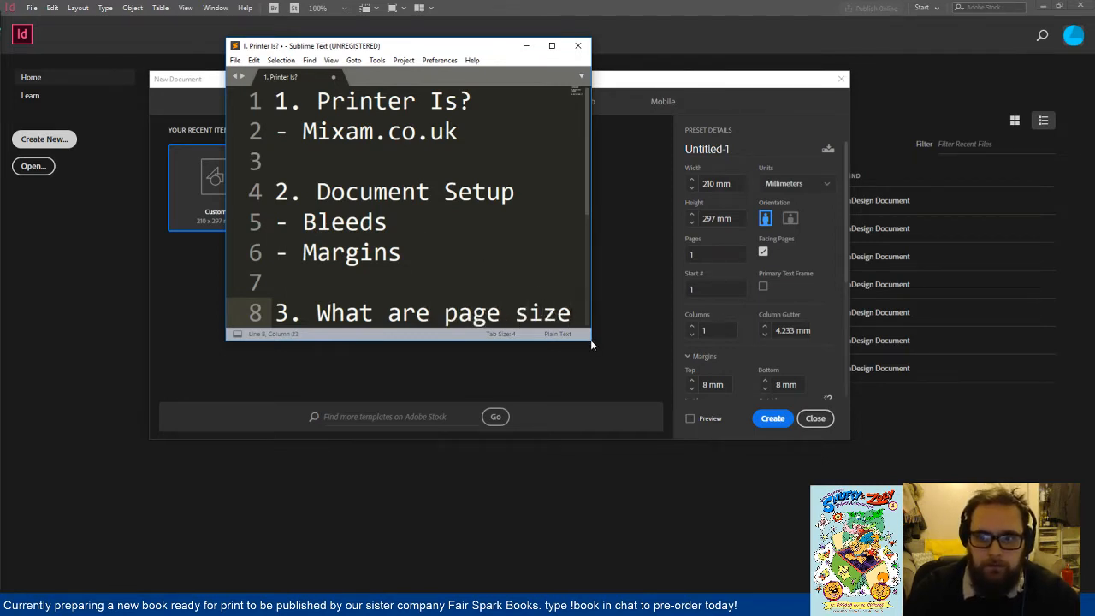
Step: Enlarge the notes window and add the entry "- A4" under the page size heading
left_click_drag(590, 339, 804, 506)
key("Return")
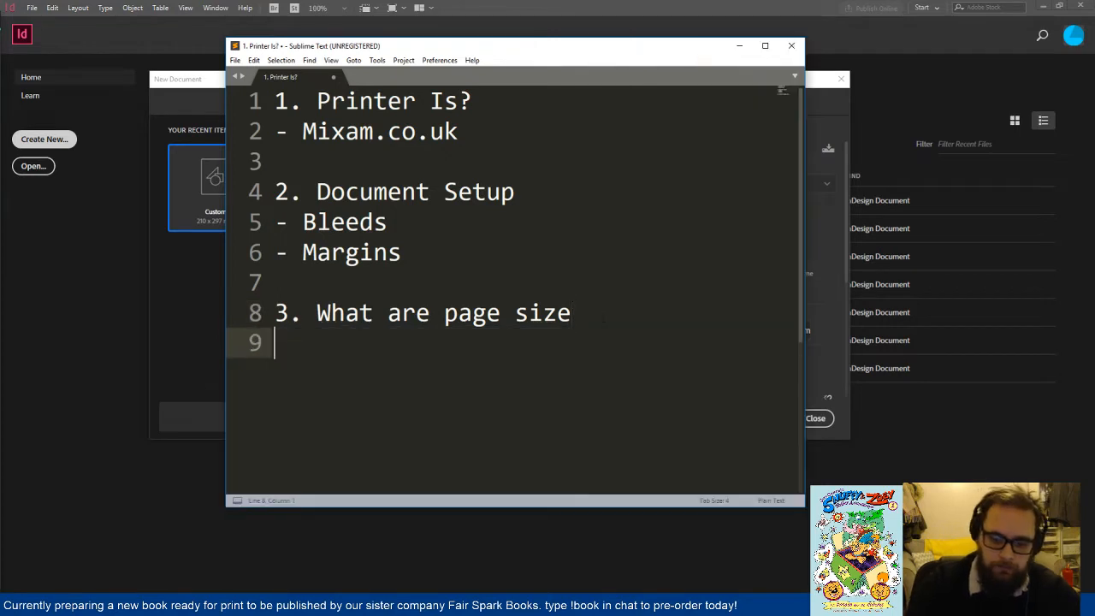
type("- A$")
key("BackSpace")
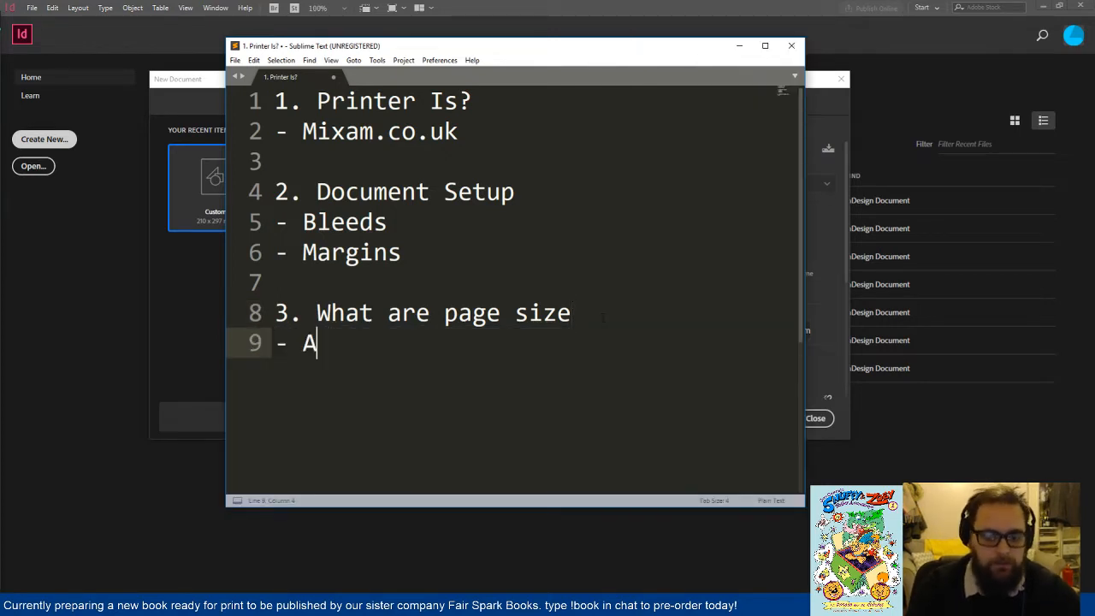
type("4")
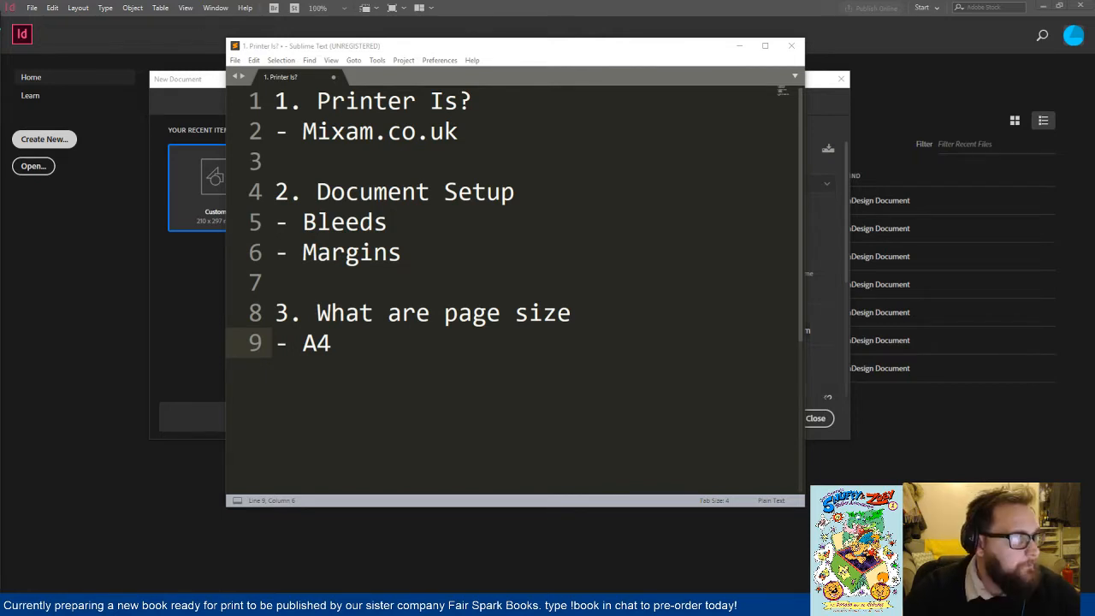
Step: Add the millimetre dimensions "(210 x 297mm)" after A4 in the page size entry
left_click(363, 347)
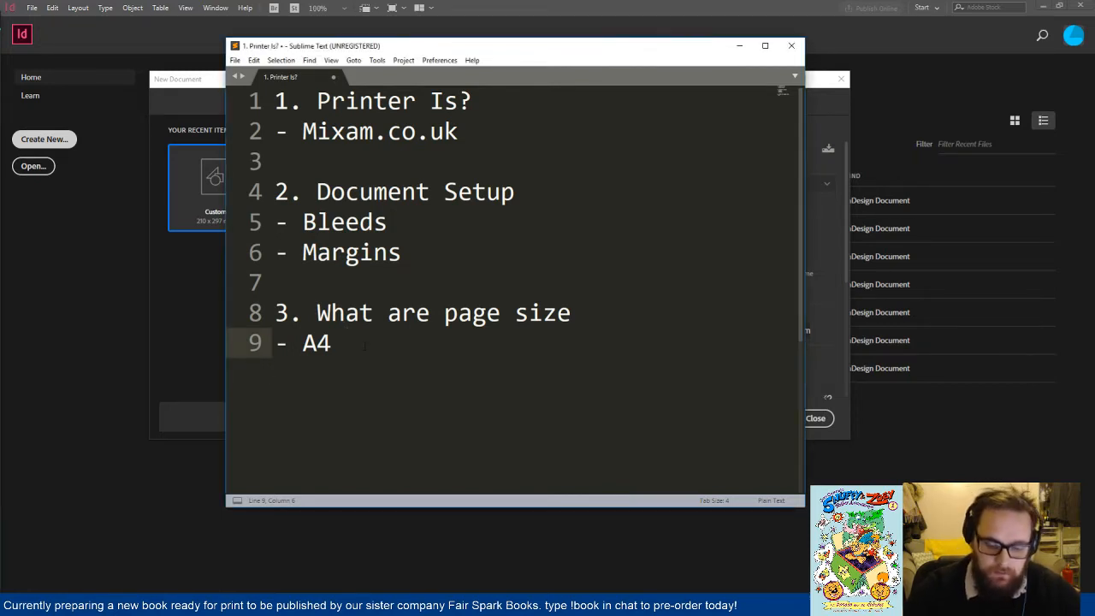
right_click(363, 349)
left_click(364, 346)
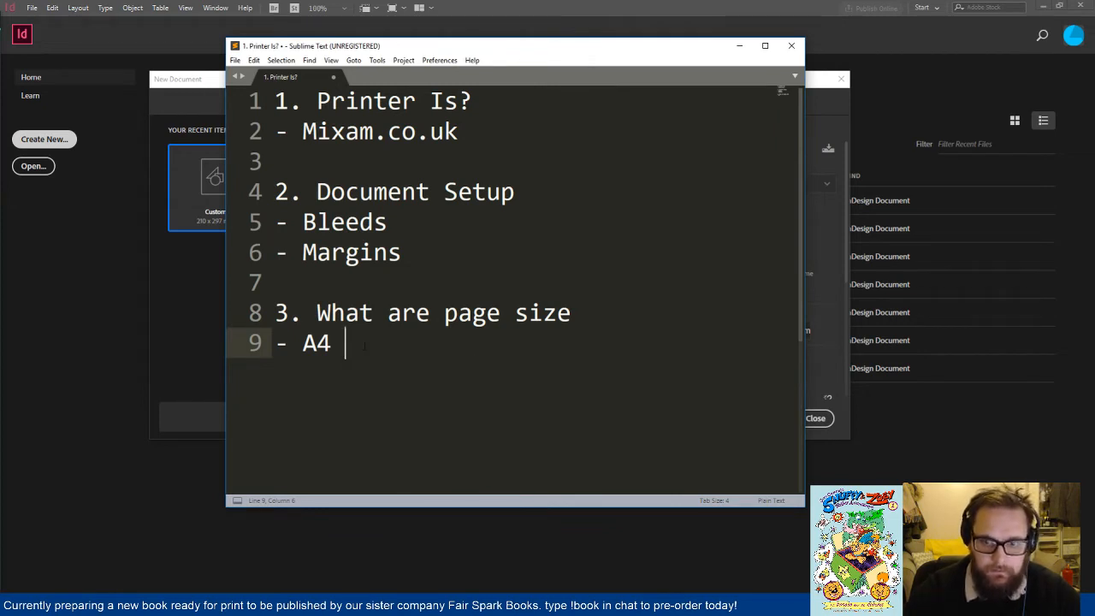
type("(210")
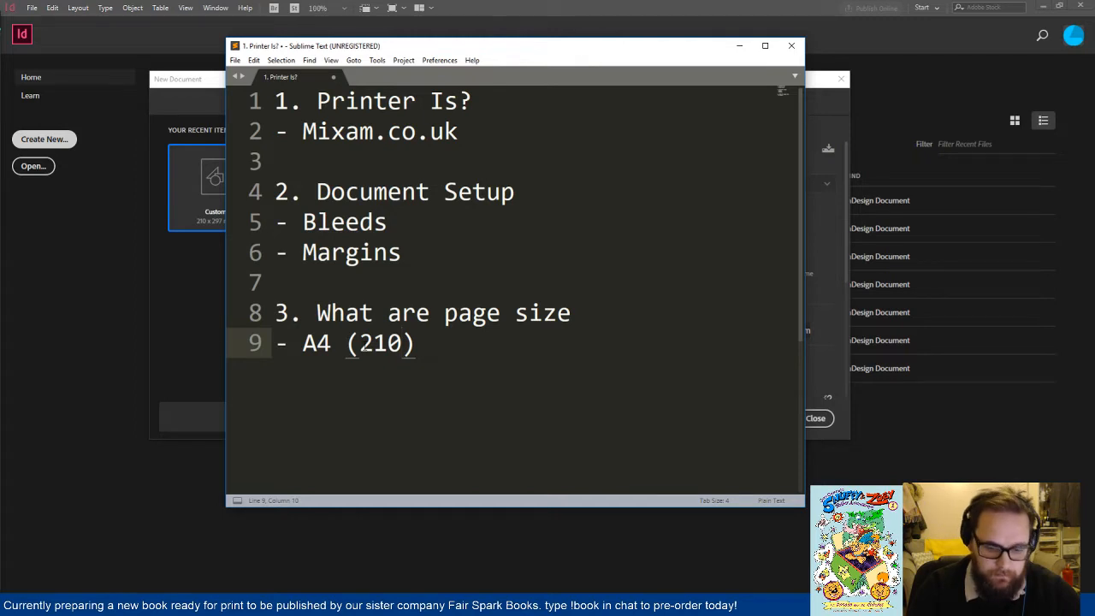
type(" x ")
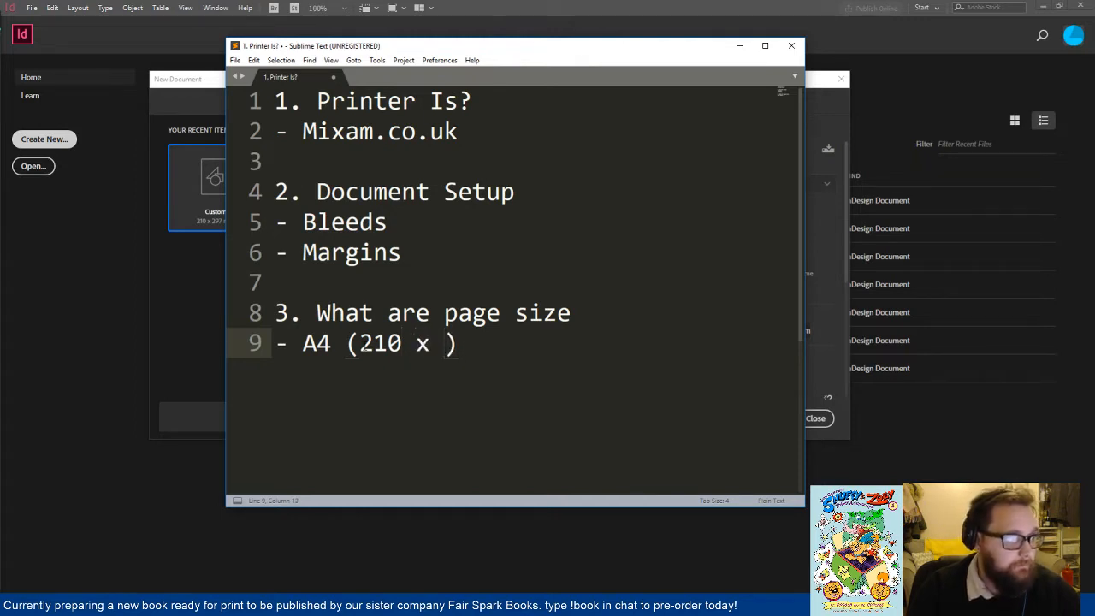
type("297,,")
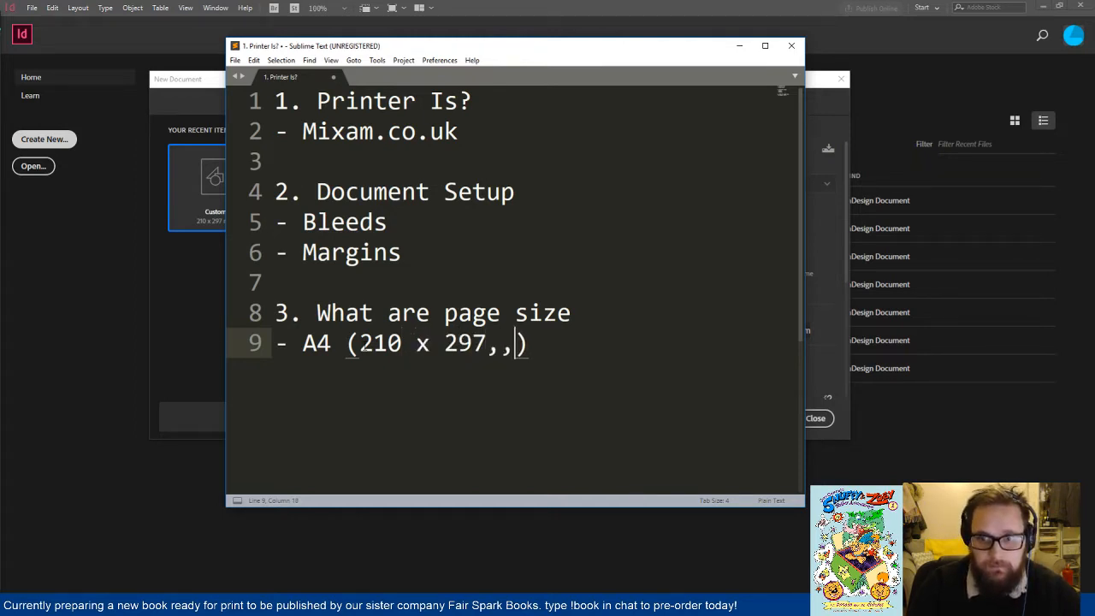
key("BackSpace")
key("BackSpace")
type("mm")
key("Right")
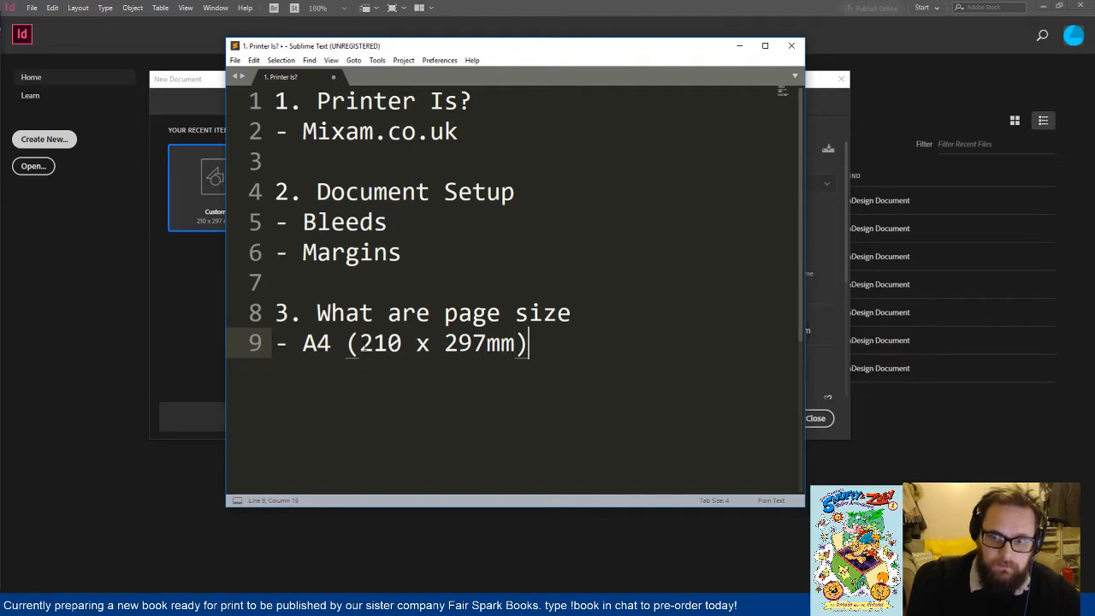
Step: Append "(8.27 x 11.69 inches)" to the A4 entry, widening the notes window to fit the line and moving it over the New Document dialog
type("(")
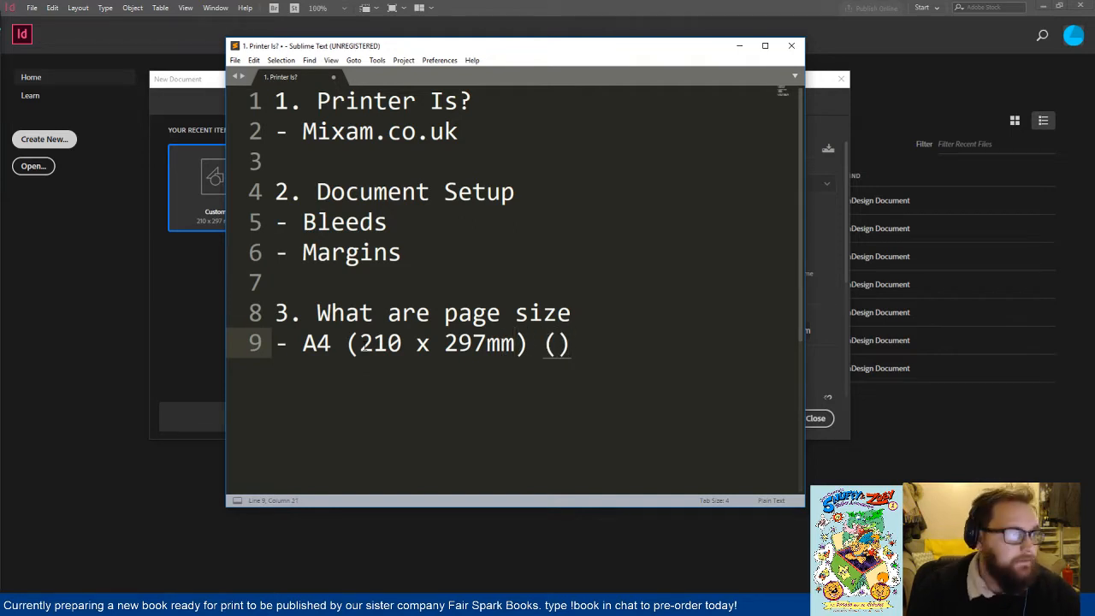
type("8.25")
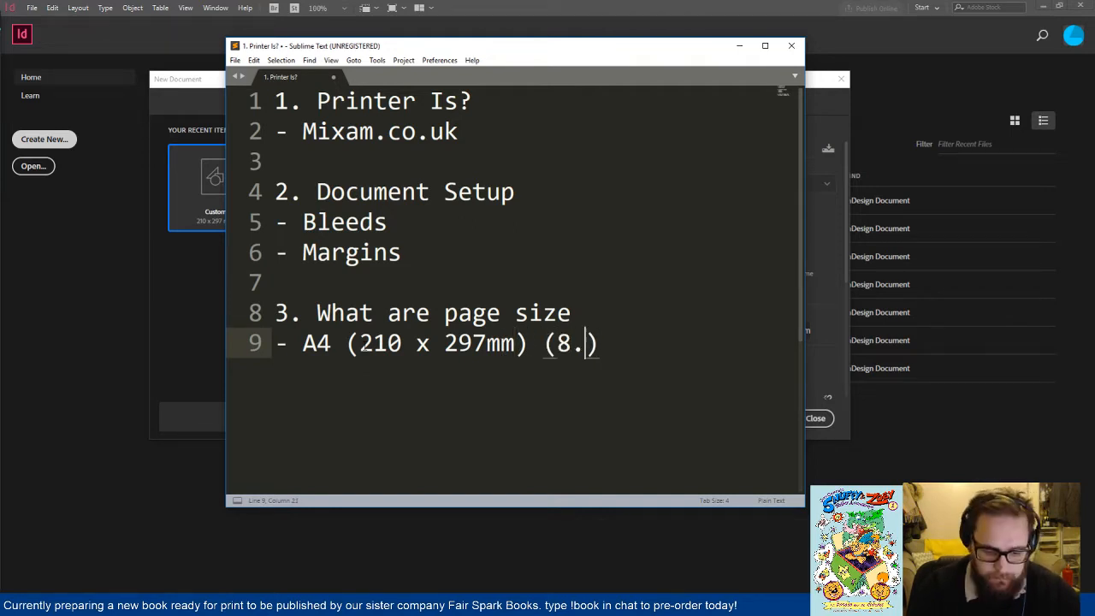
key("BackSpace")
type("7 x 11")
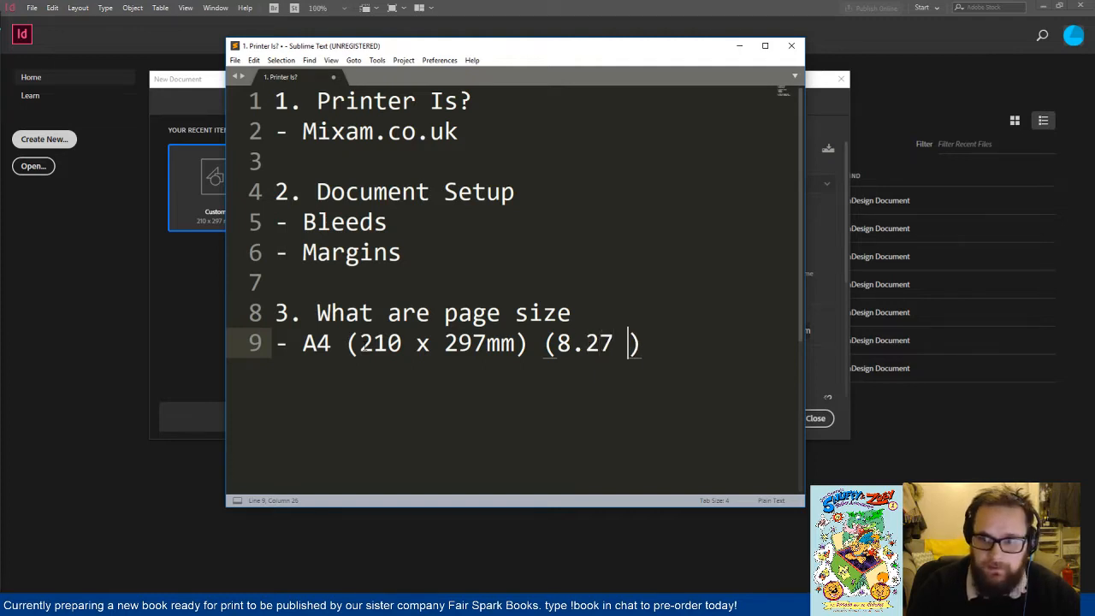
type(".69 in")
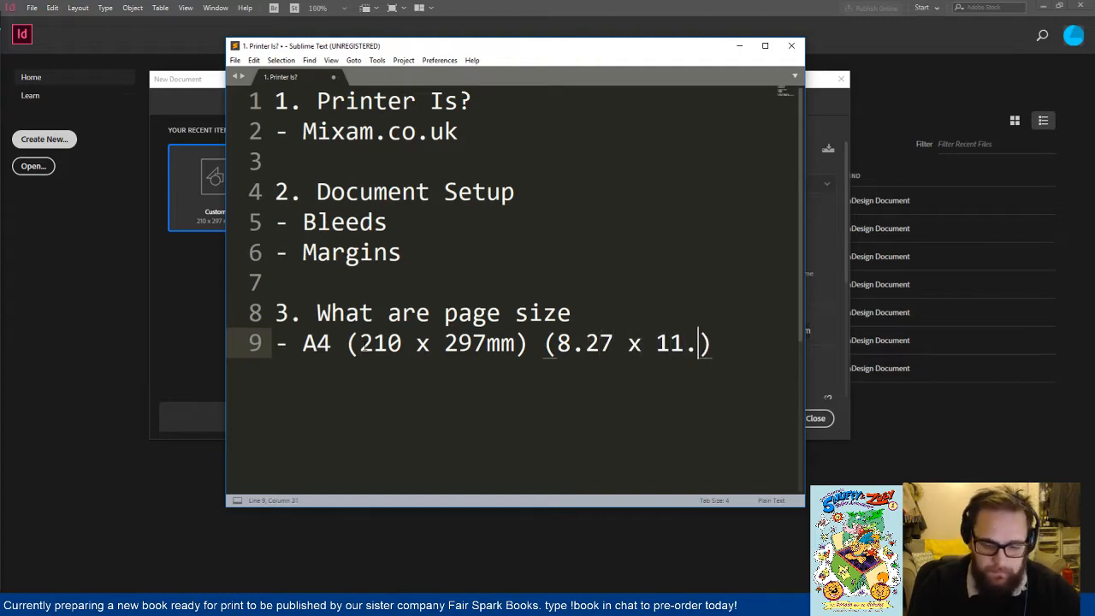
key("BackSpace")
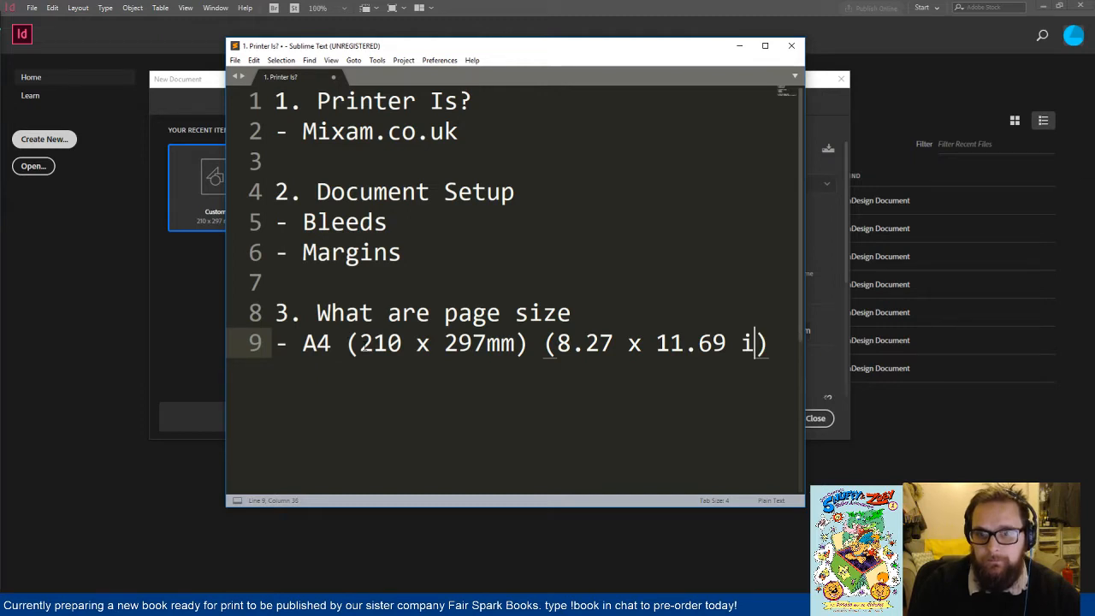
type("nches")
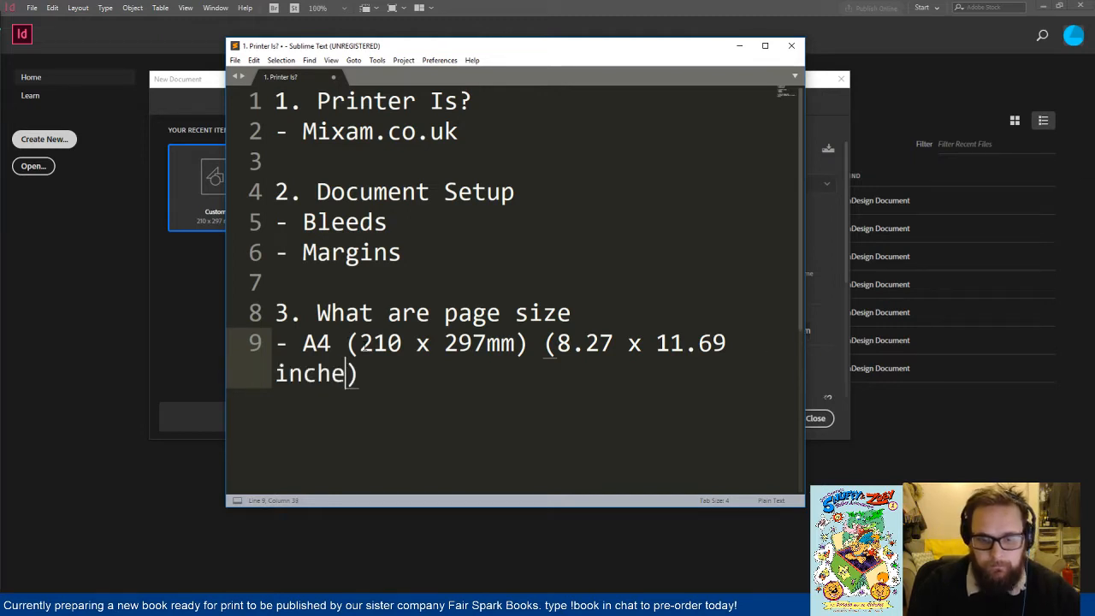
left_click_drag(806, 306, 943, 306)
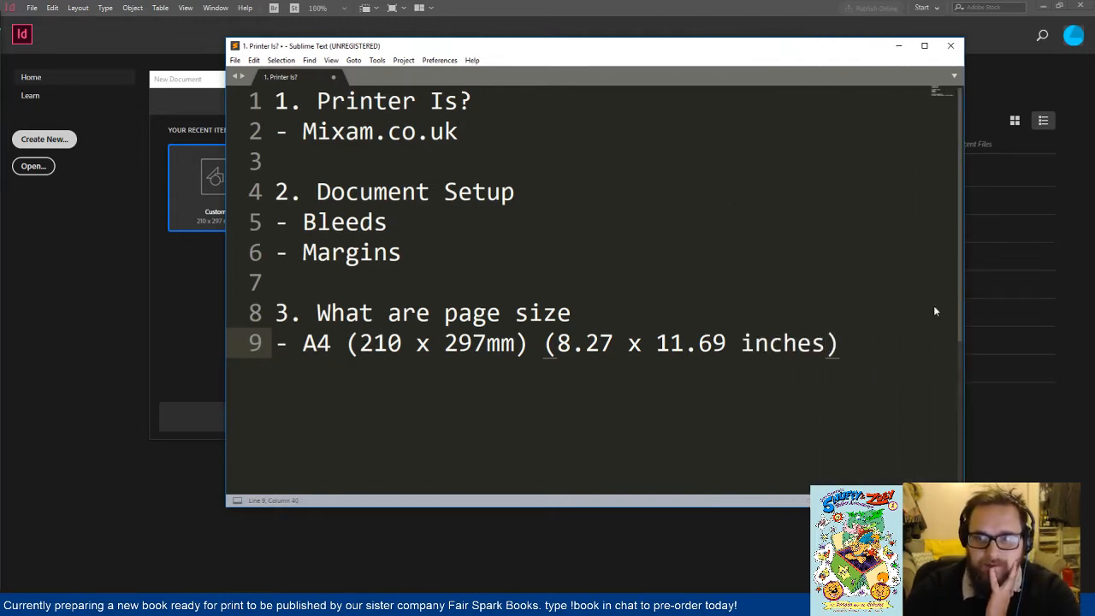
left_click_drag(518, 50, 369, 97)
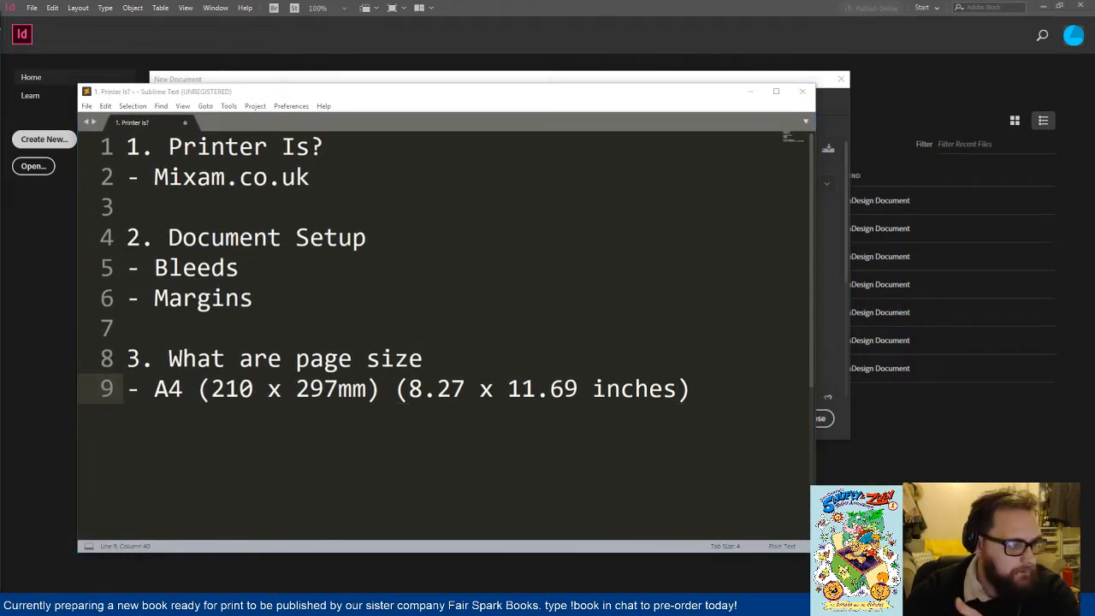
Step: Switch to InDesign's New Document dialog, show the Print presets, and reposition and enlarge the dialog to expose the margin and bleed settings
left_click(536, 81)
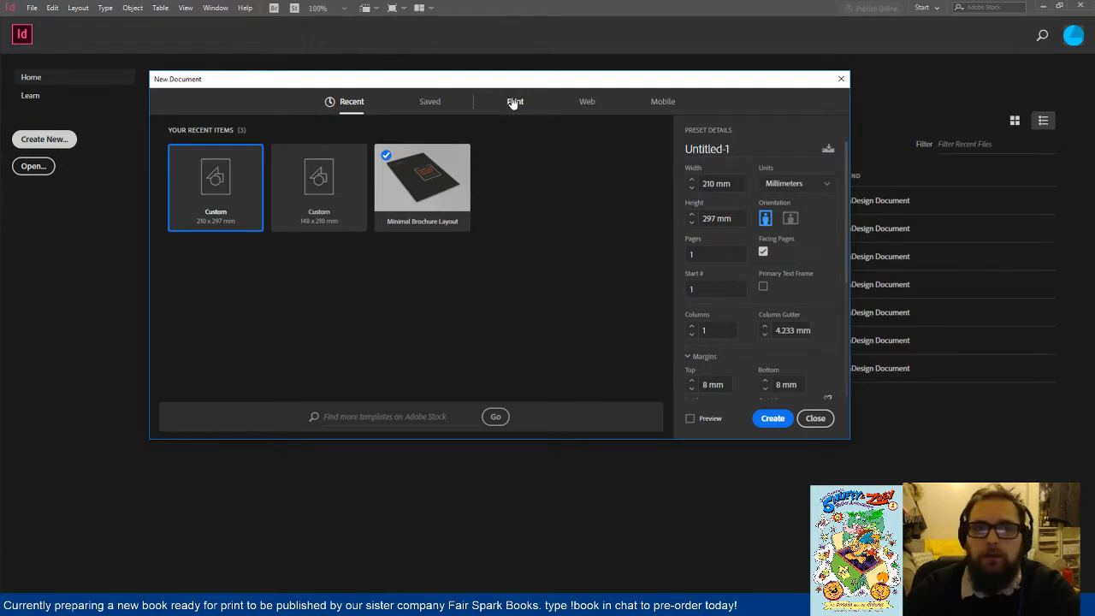
left_click(514, 102)
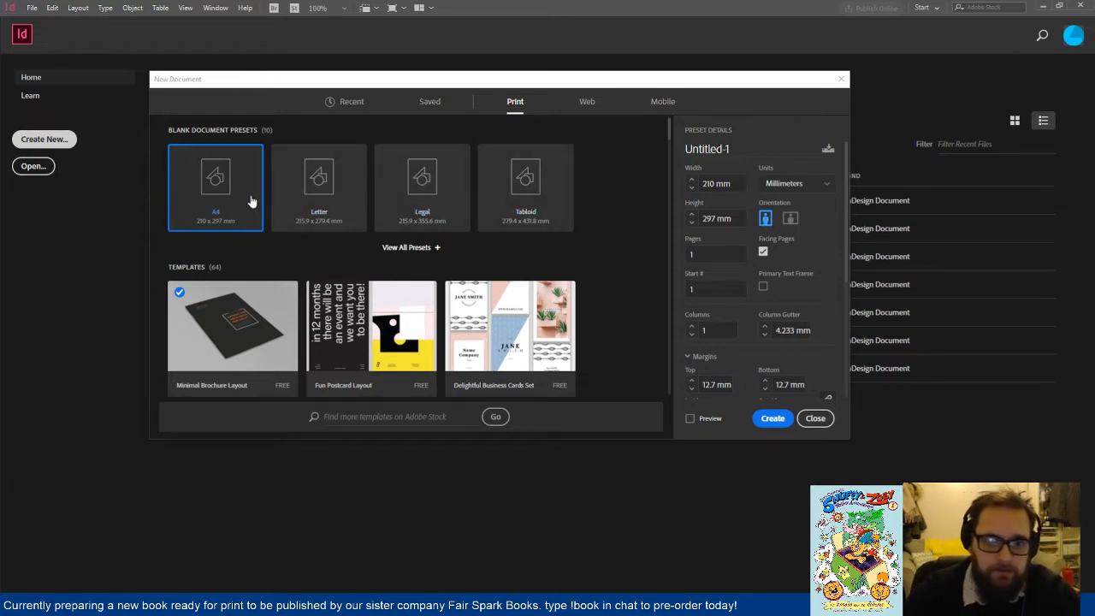
left_click_drag(289, 88, 203, 60)
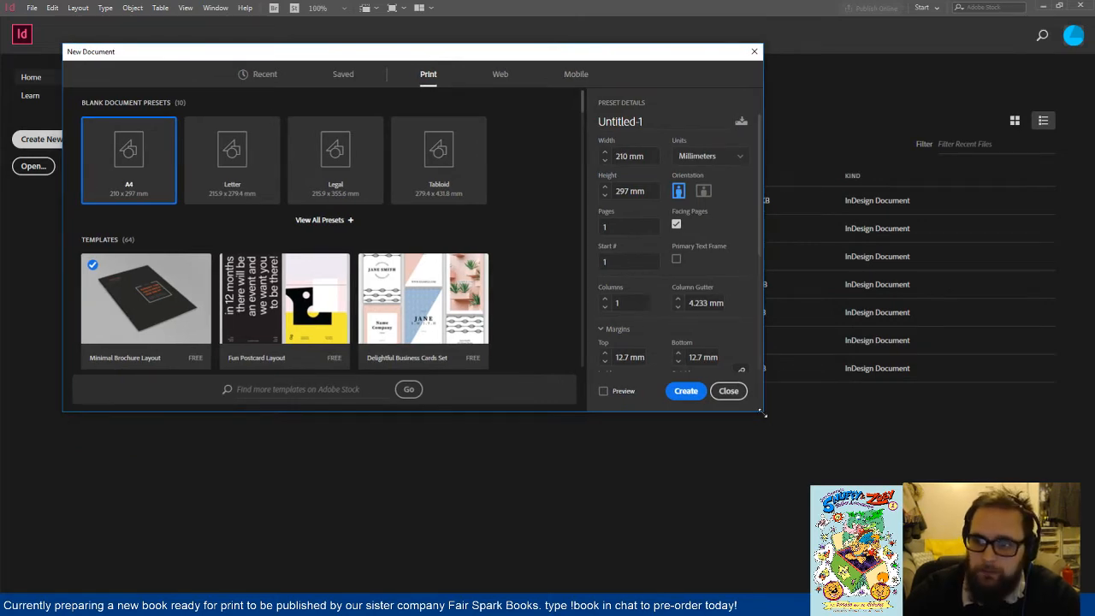
left_click_drag(763, 412, 794, 570)
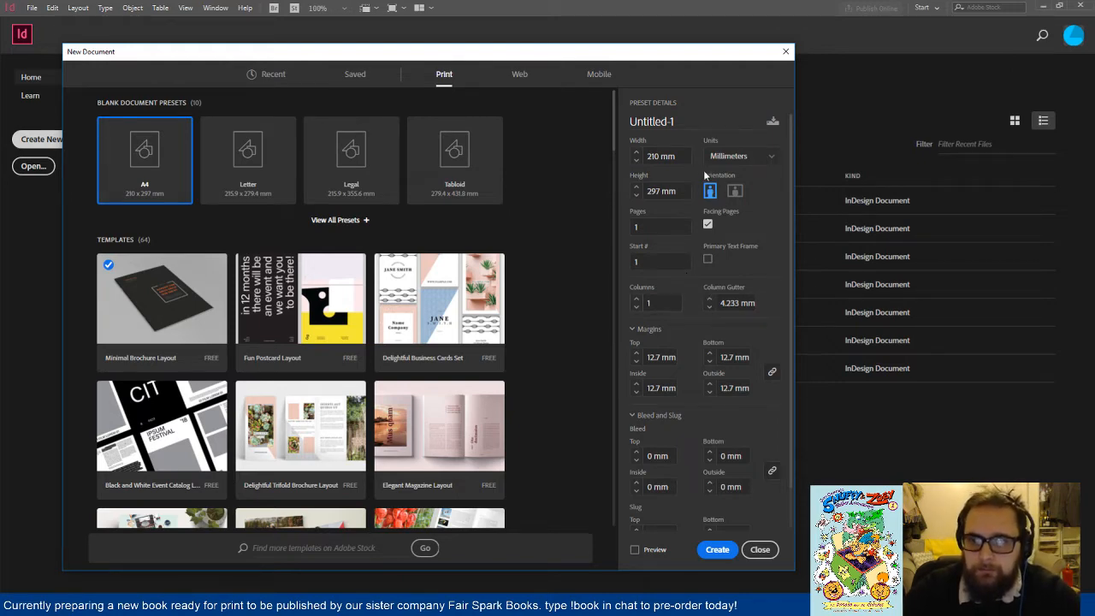
scroll(693, 159, "down", 2)
scroll(685, 141, "up", 2)
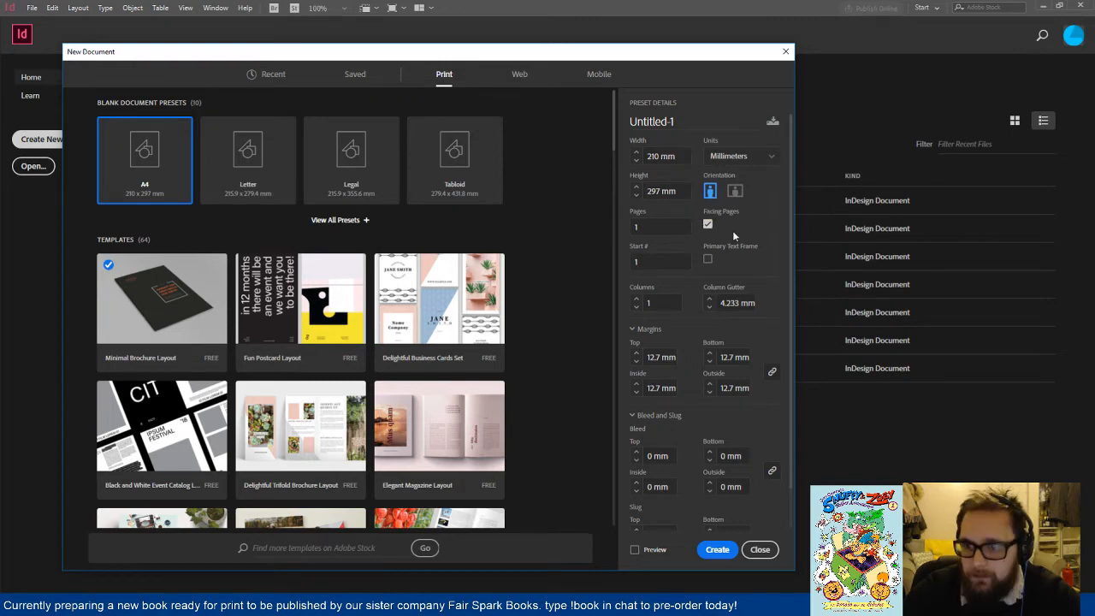
Step: Set the number of pages for the new A4 document to 36
left_click(654, 225)
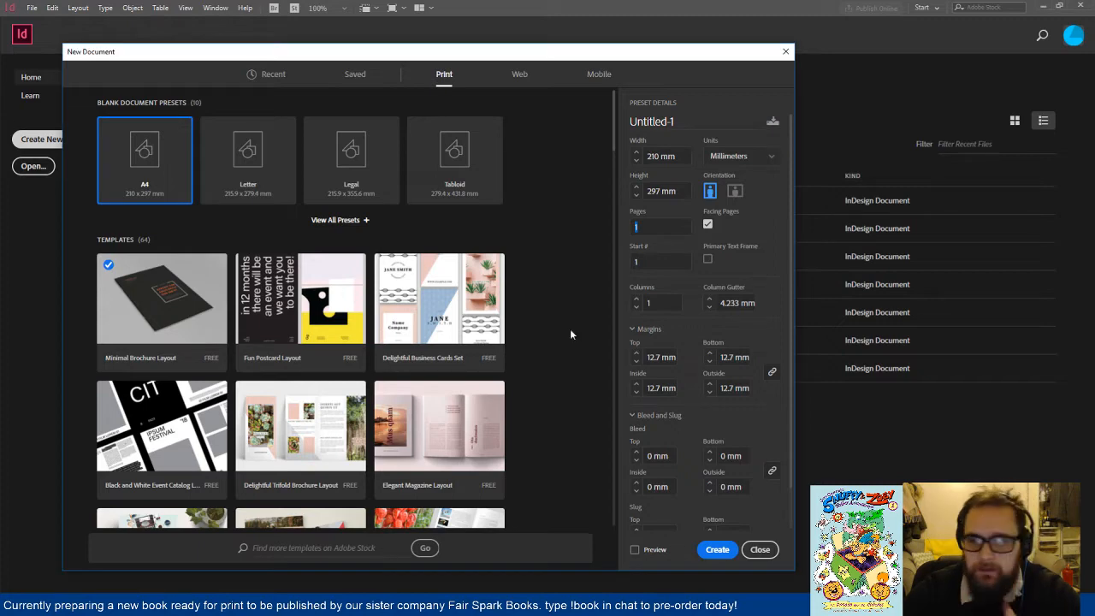
left_click(637, 227)
type("36")
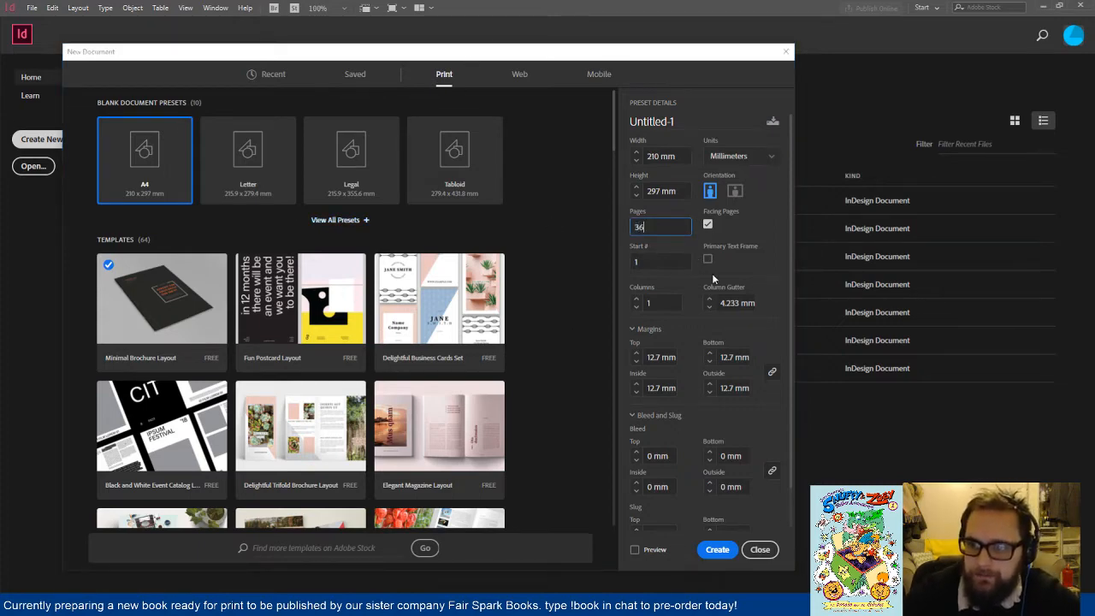
scroll(716, 276, "down", 2)
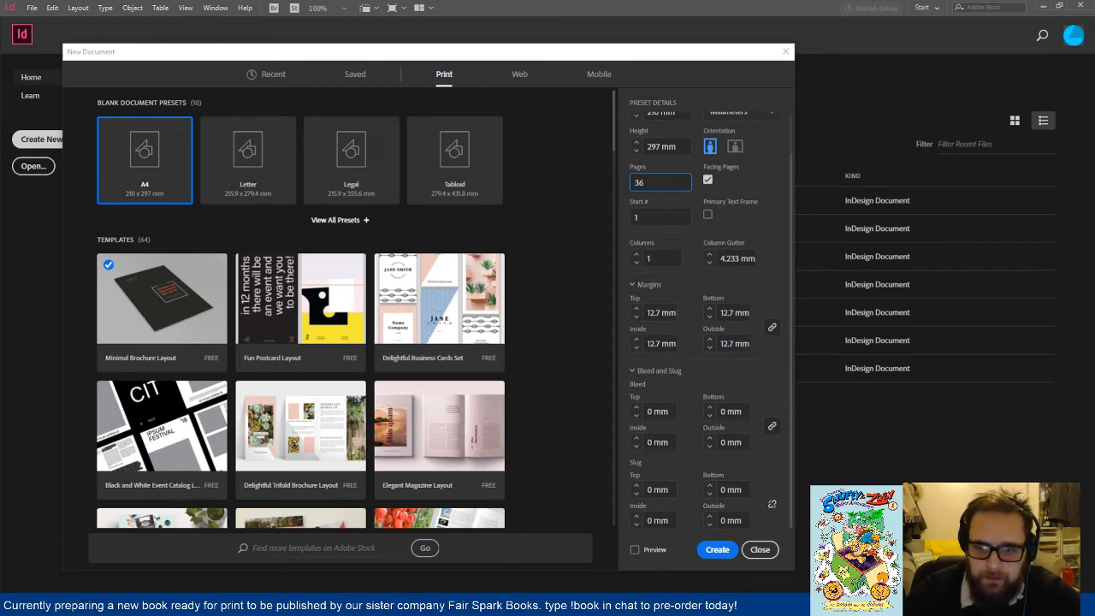
Step: Switch to the Sublime Text notes and add "(3mm)" after the Bleeds entry
key("alt+Tab")
left_click(337, 298)
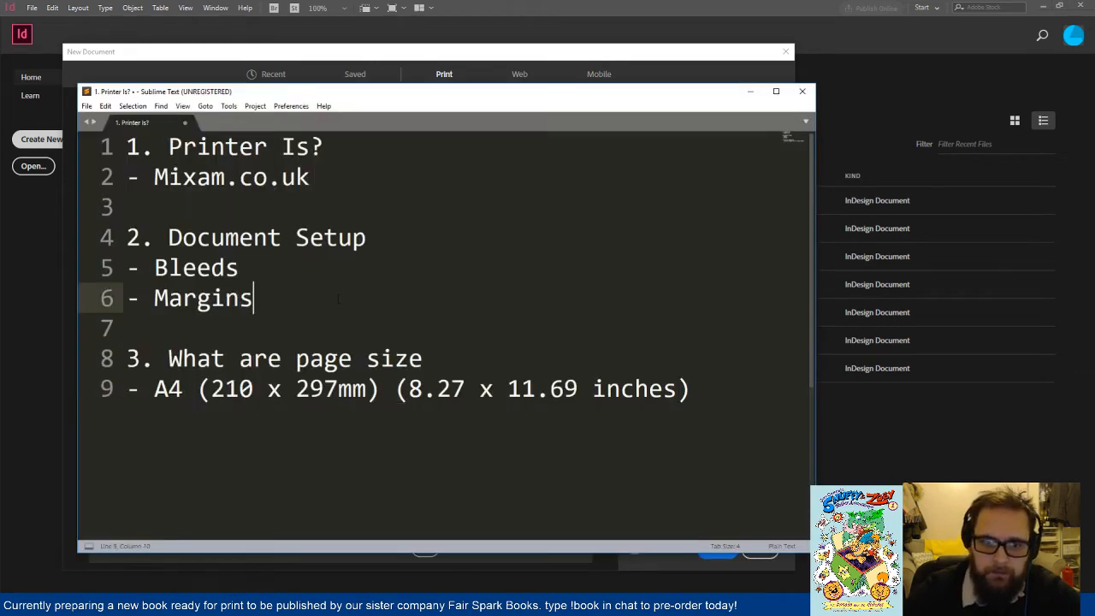
key("Up")
type("()")
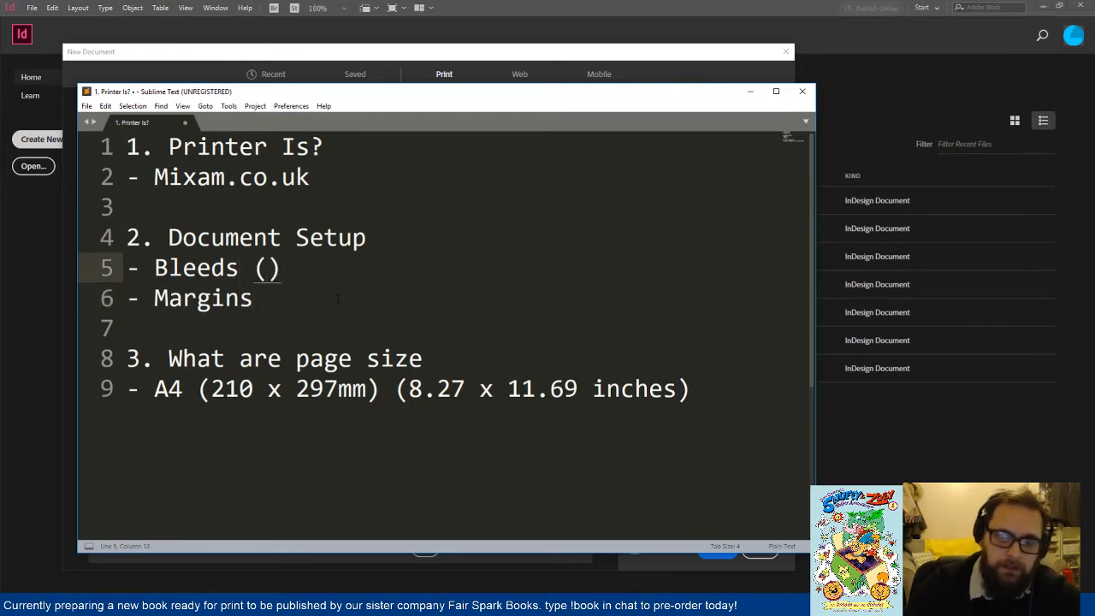
key("Left")
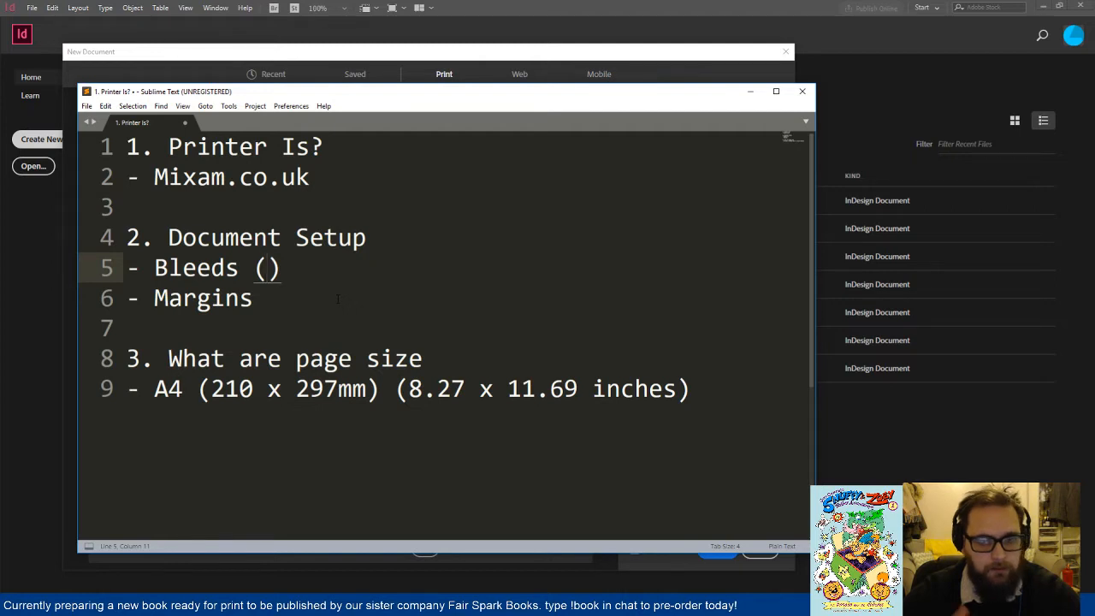
type("33")
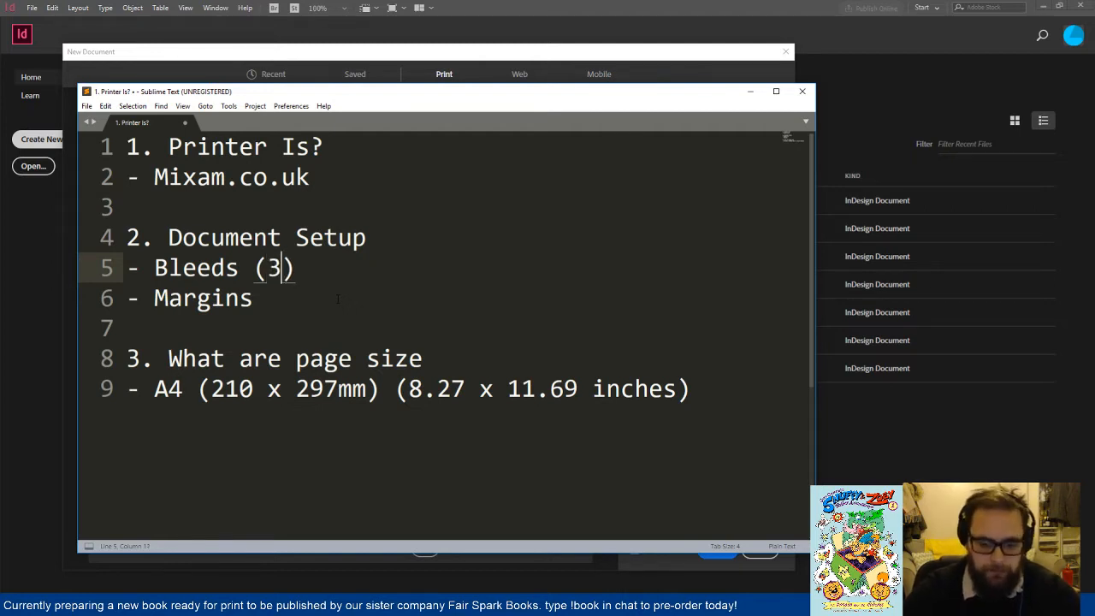
type("mm")
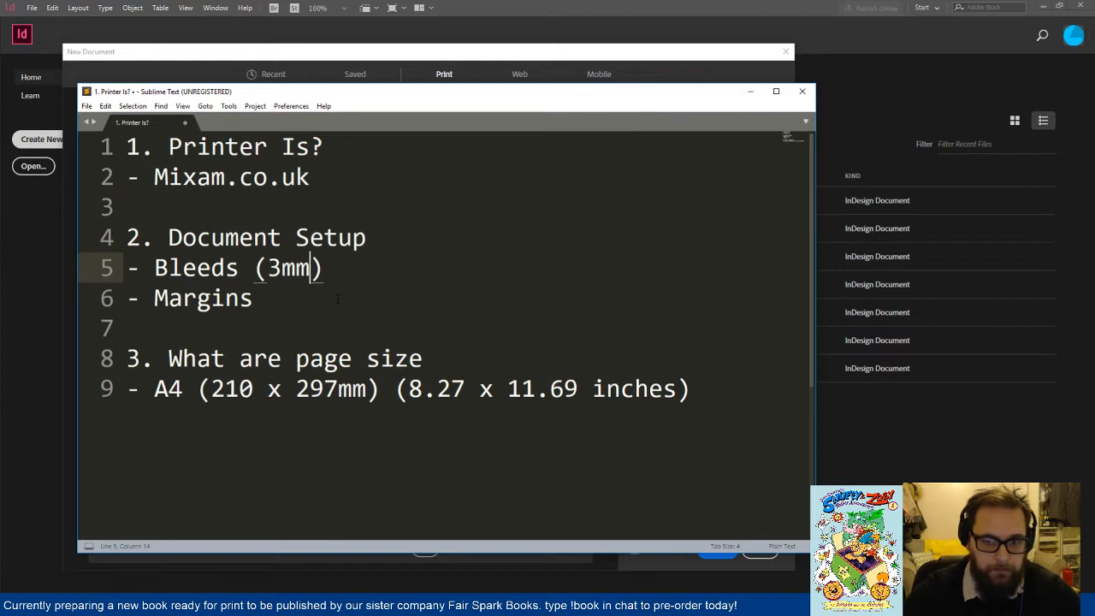
Step: Add "(8mm)" after the Margins entry in the notes
key("Down")
type("()")
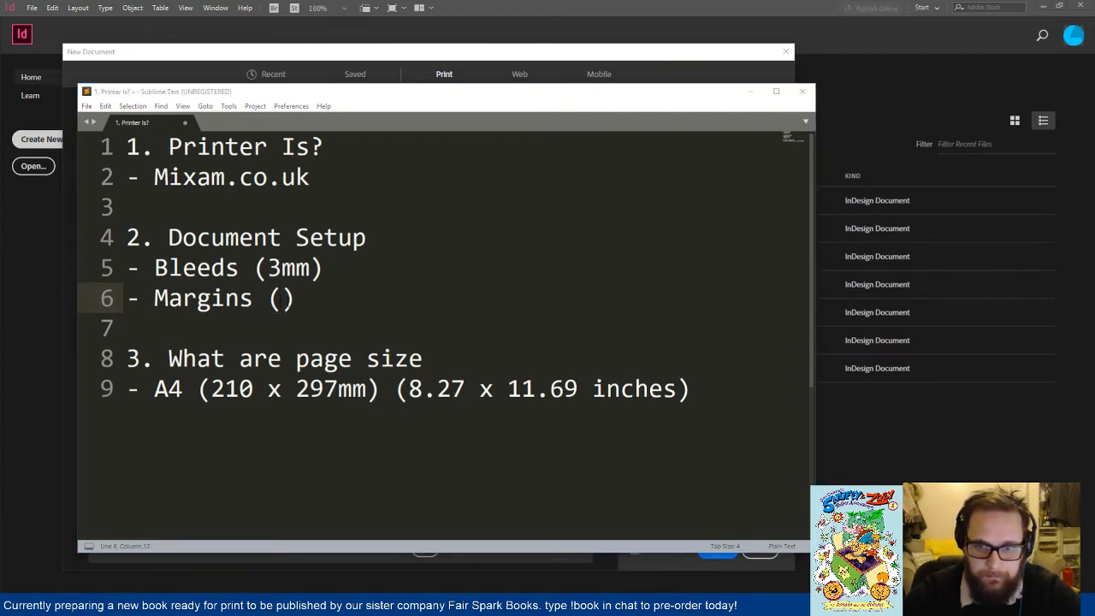
key("alt+Tab")
type("8mm")
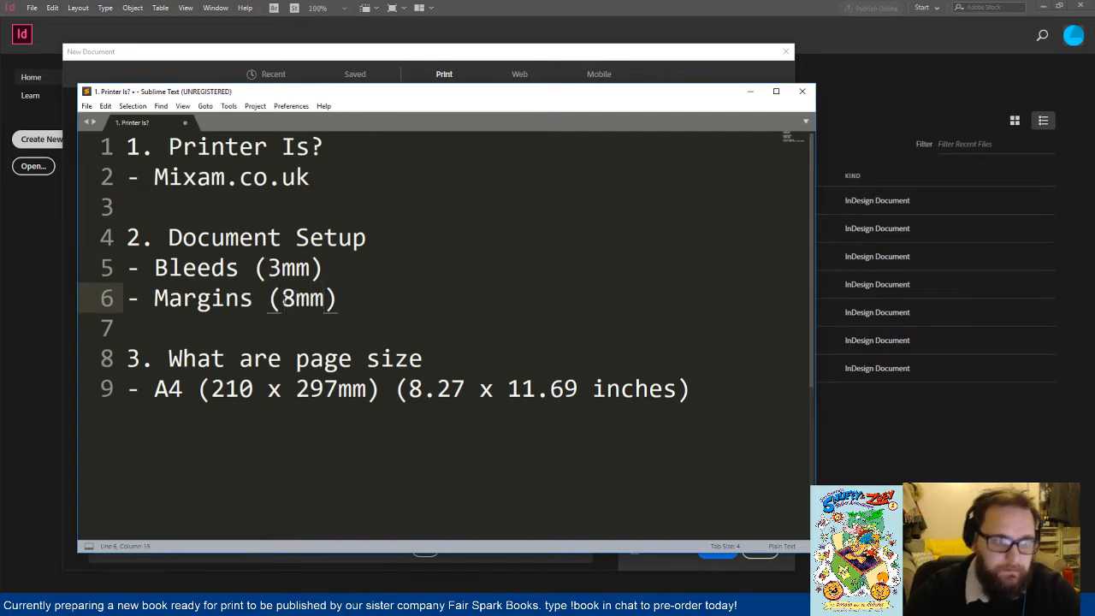
Step: Append "Perfect Bound, Staple" to the Margins entry and insert ", +7mm" after 8mm inside its parentheses
key("Right")
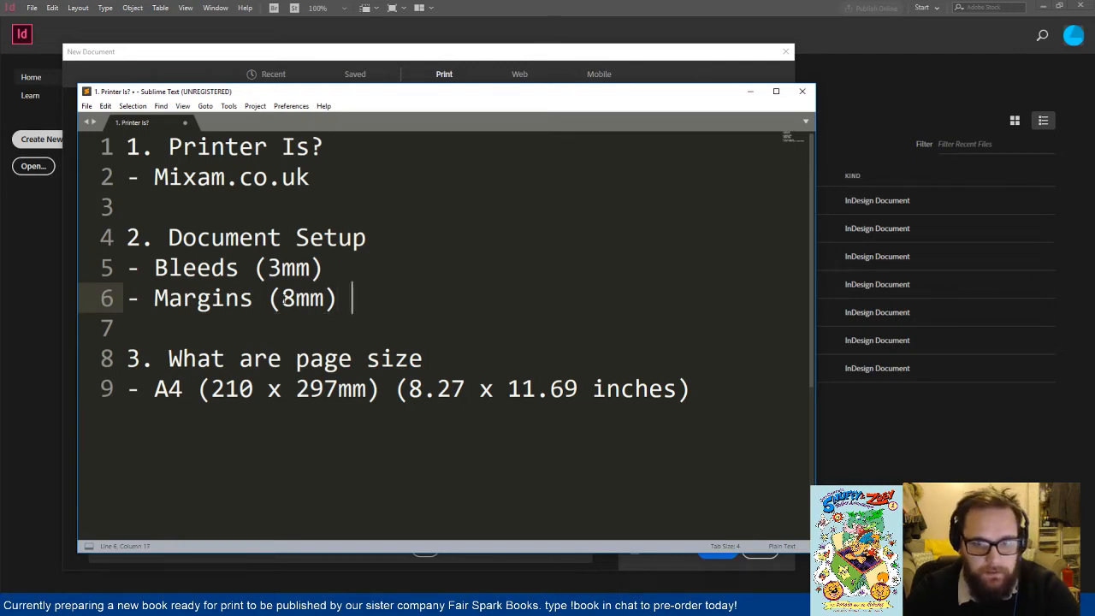
type("P")
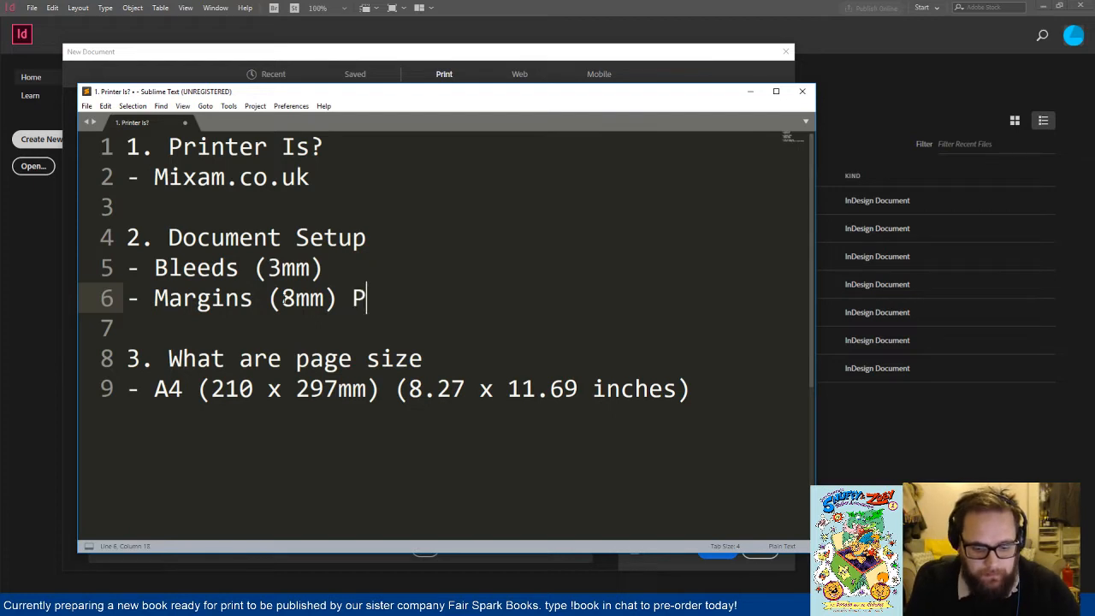
type("erfect Bound, ")
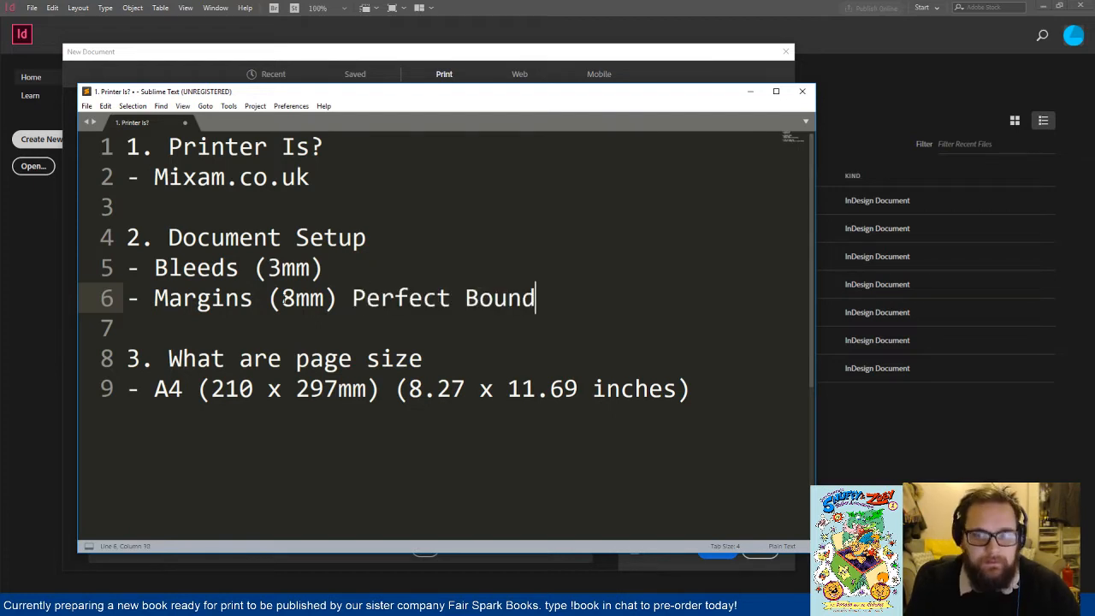
type("Staple")
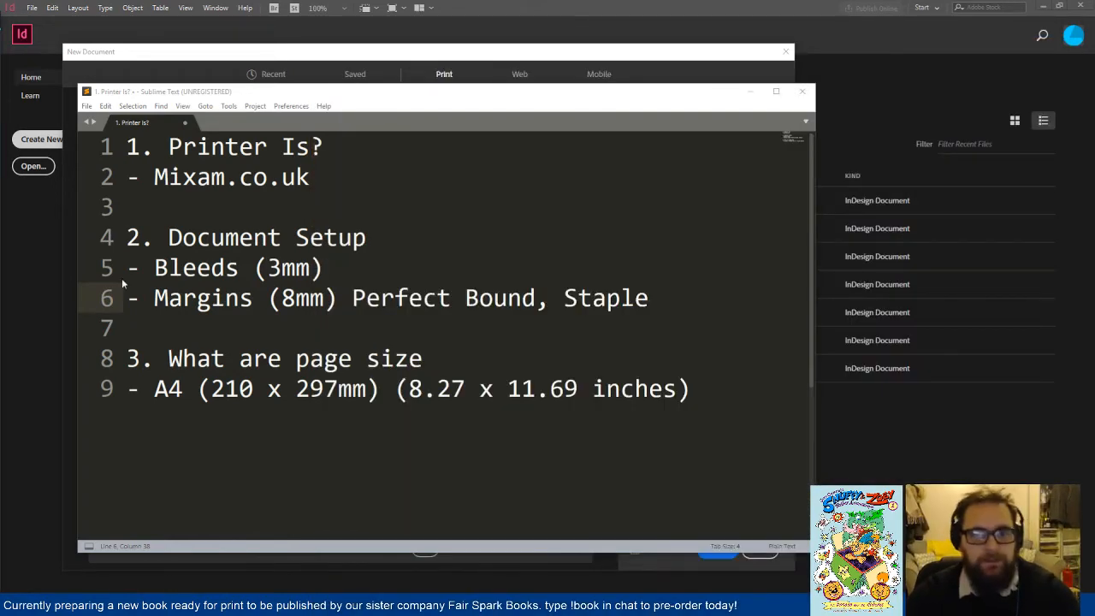
left_click(326, 297)
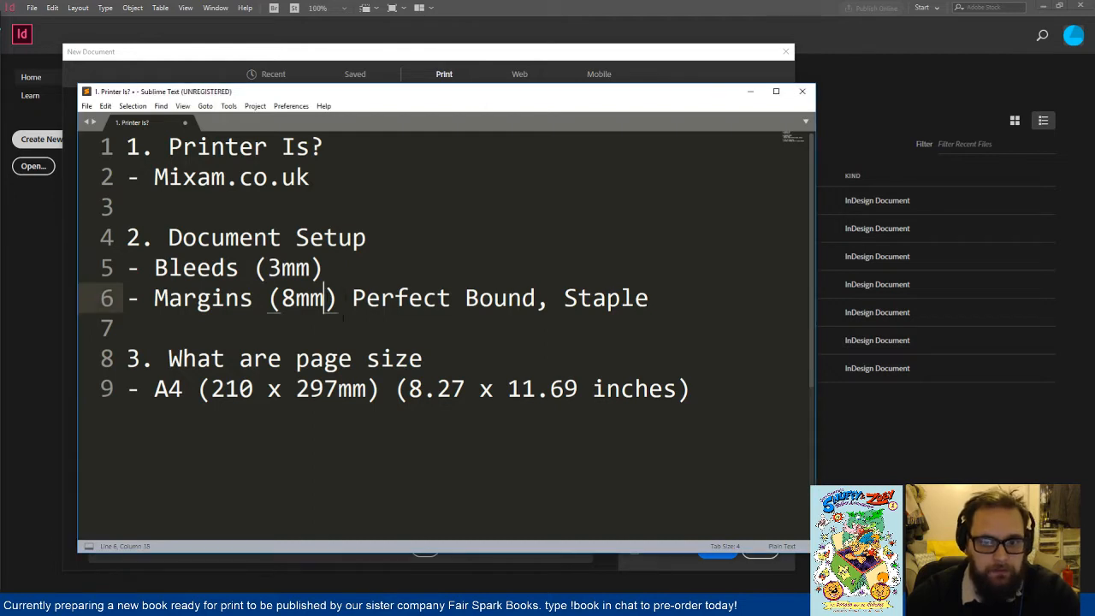
type(", +7mm")
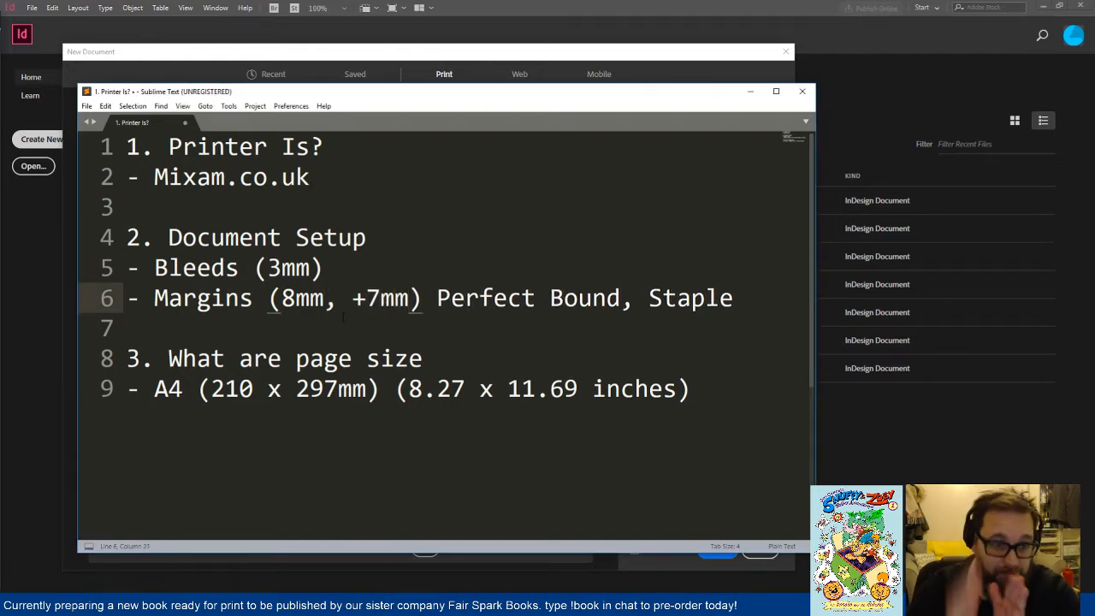
Step: Switch back to InDesign's new document settings and set all four linked margins to 8 mm
left_click(472, 68)
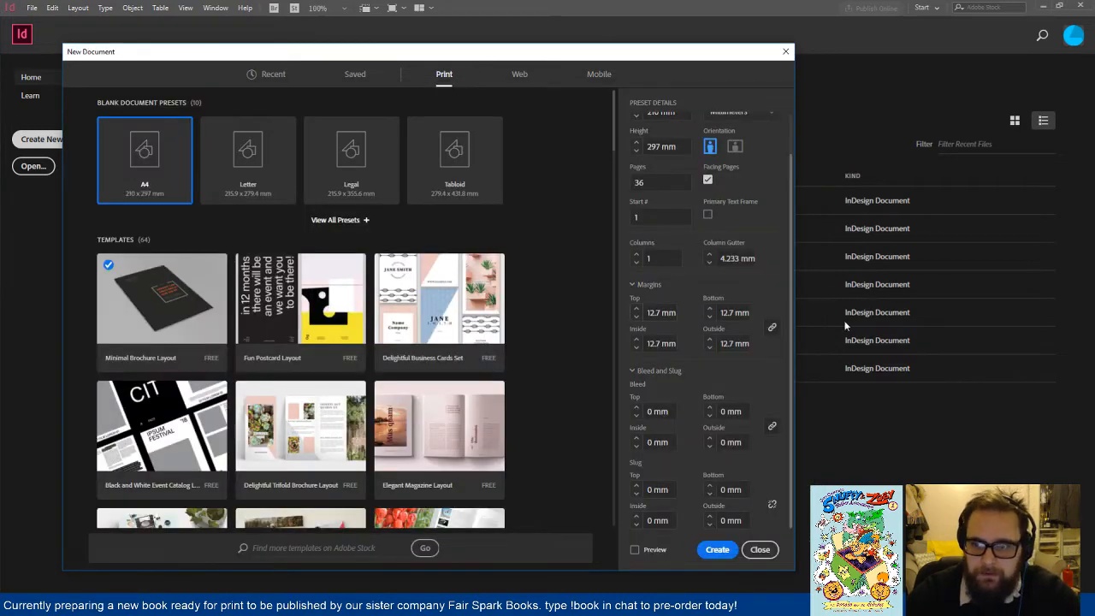
left_click(659, 312)
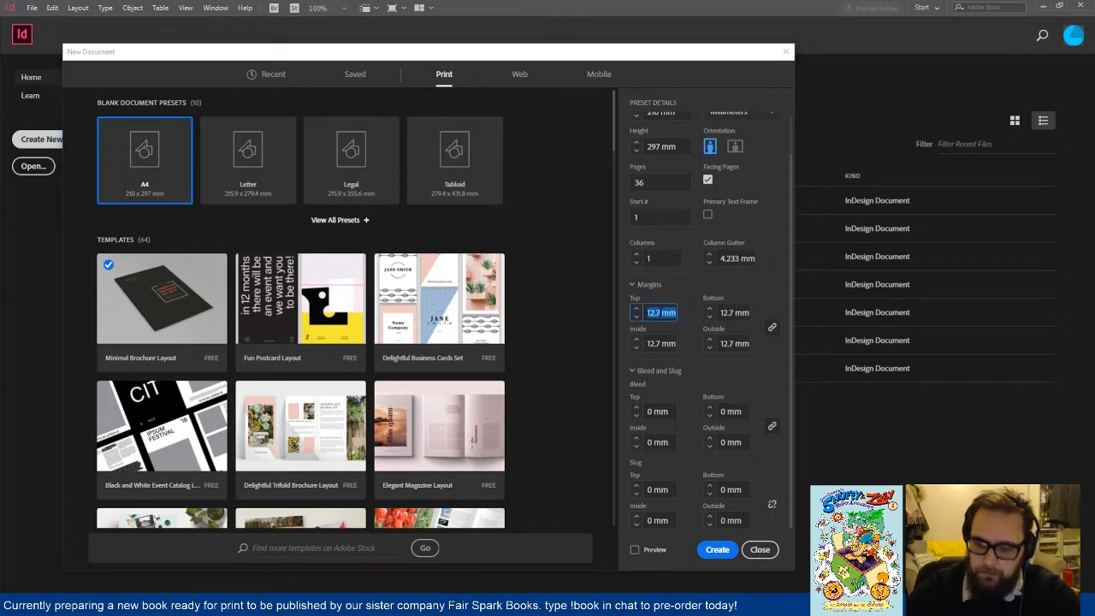
type("8")
key("Tab")
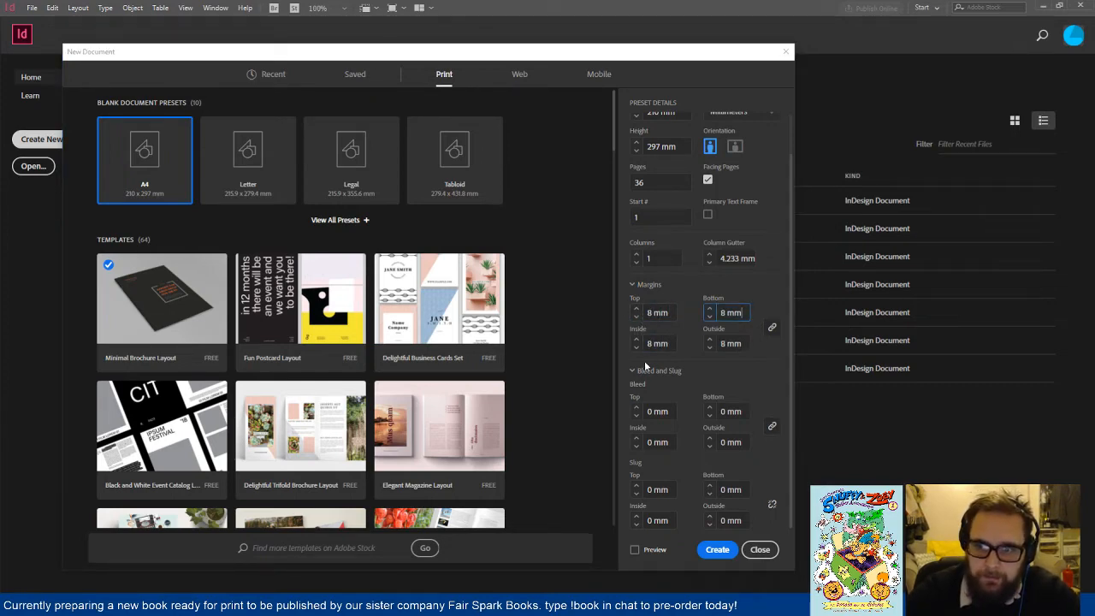
Step: Unlink the margin values and set only the inside margin to 15 mm
left_click(772, 329)
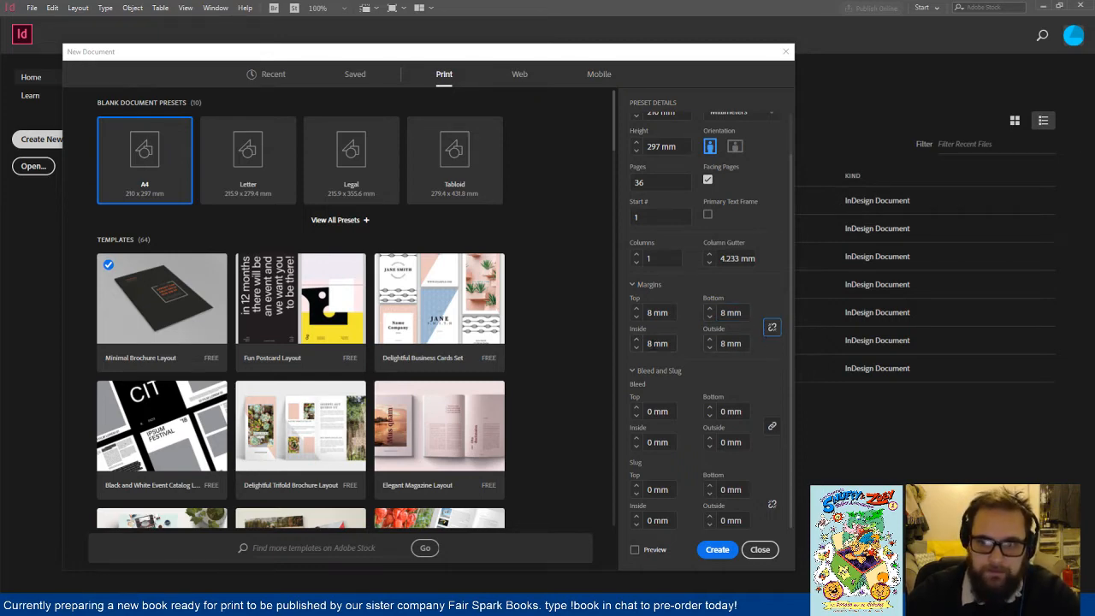
left_click(649, 344)
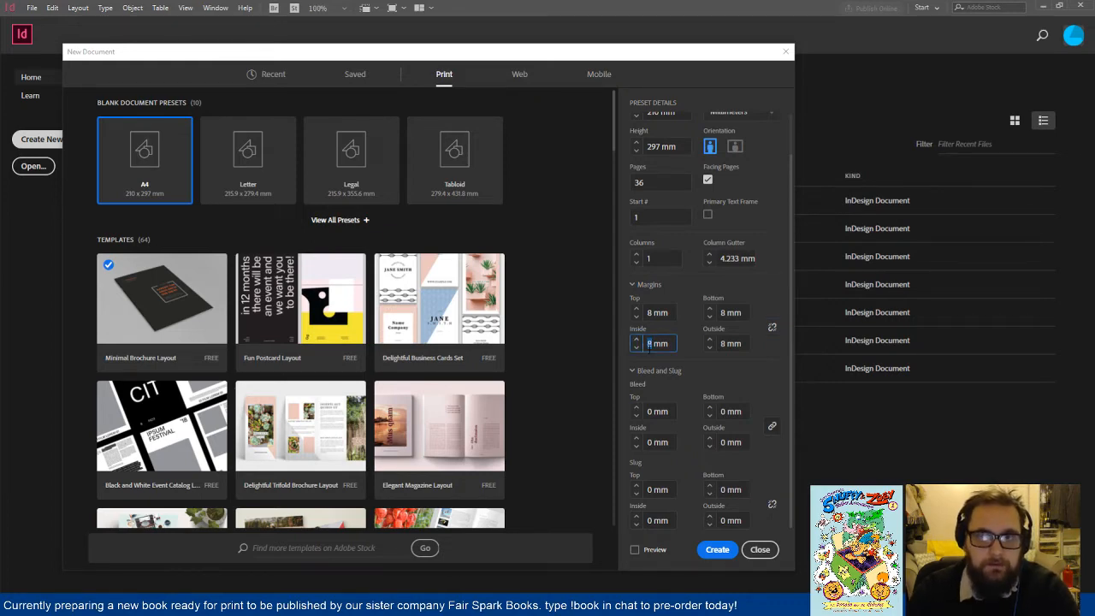
type("15")
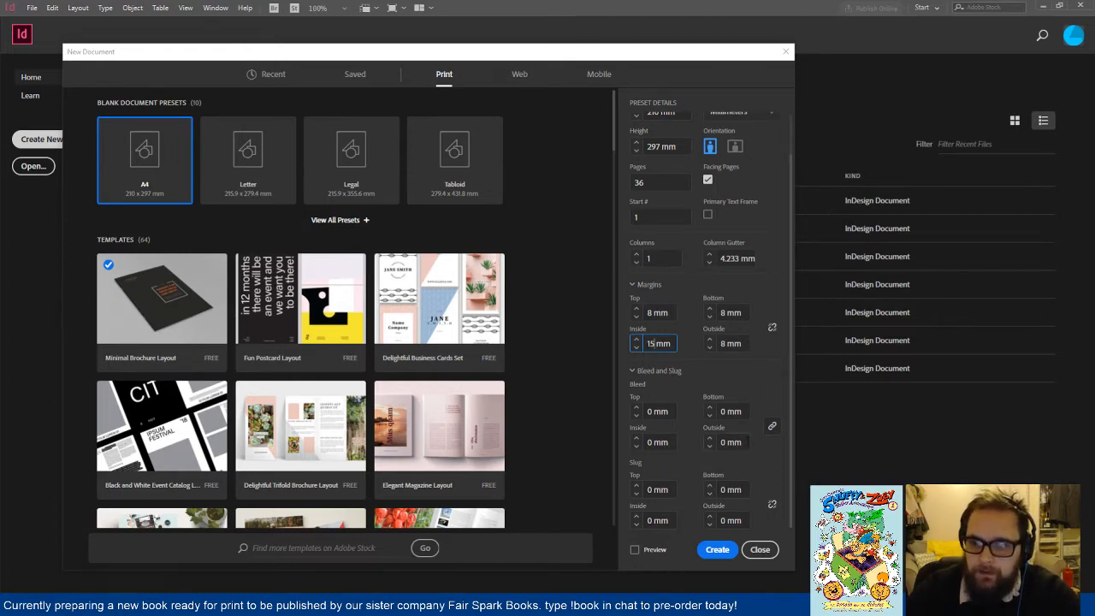
Step: Set the linked bleed to 3 mm on all sides and create the document
left_click(664, 370)
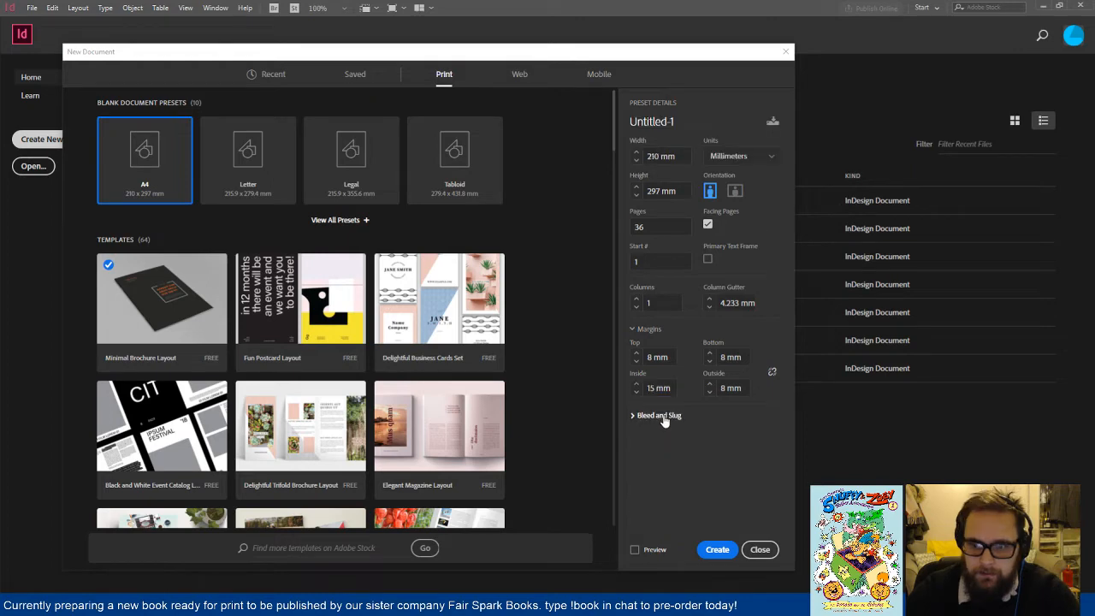
left_click(665, 419)
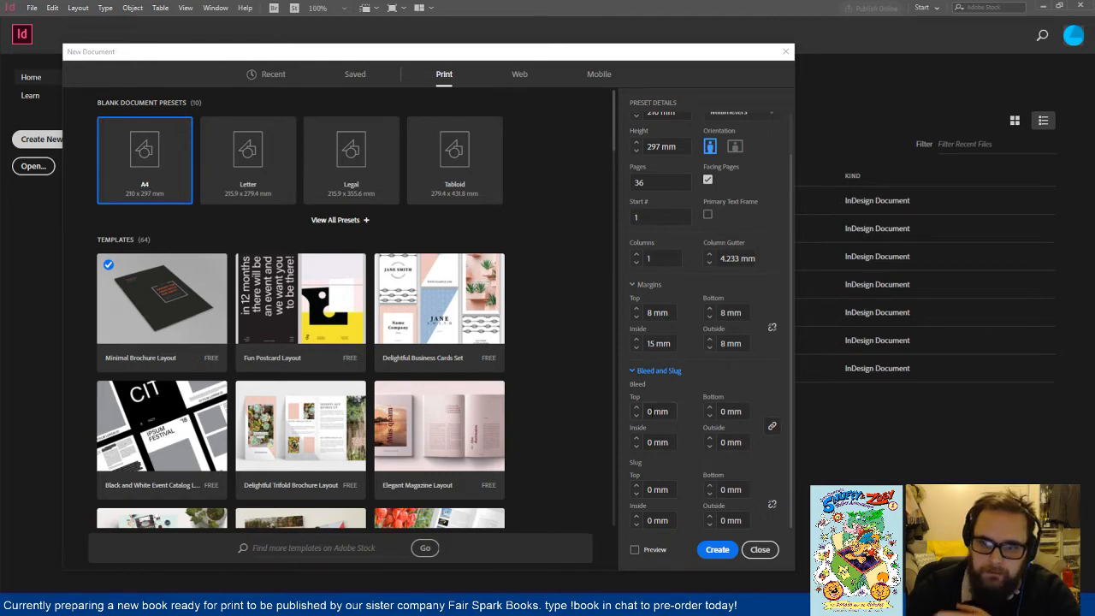
left_click(648, 411)
type("3")
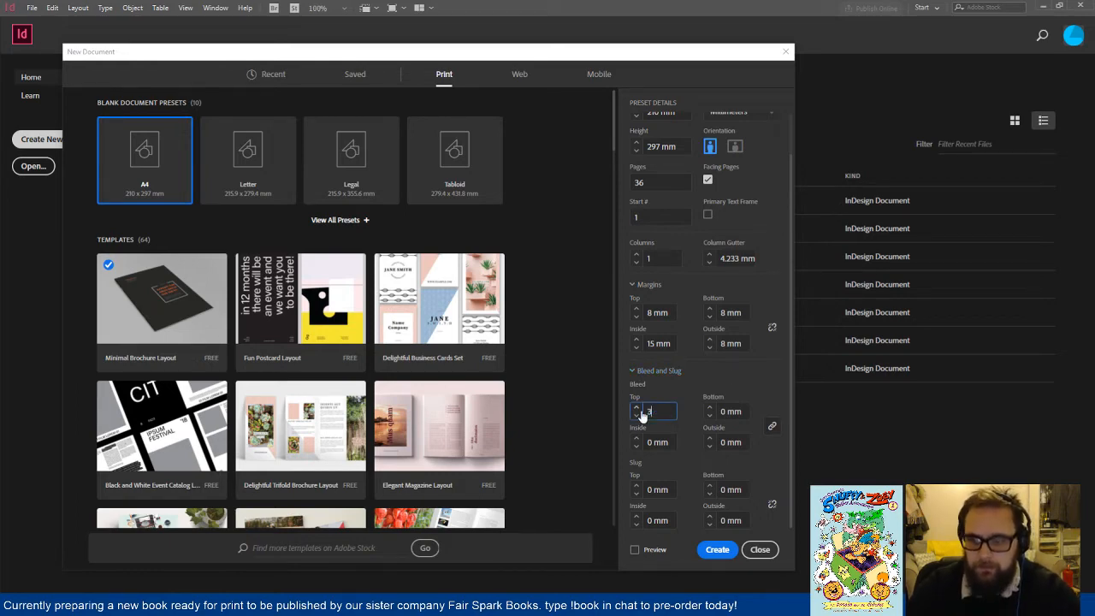
key("Tab")
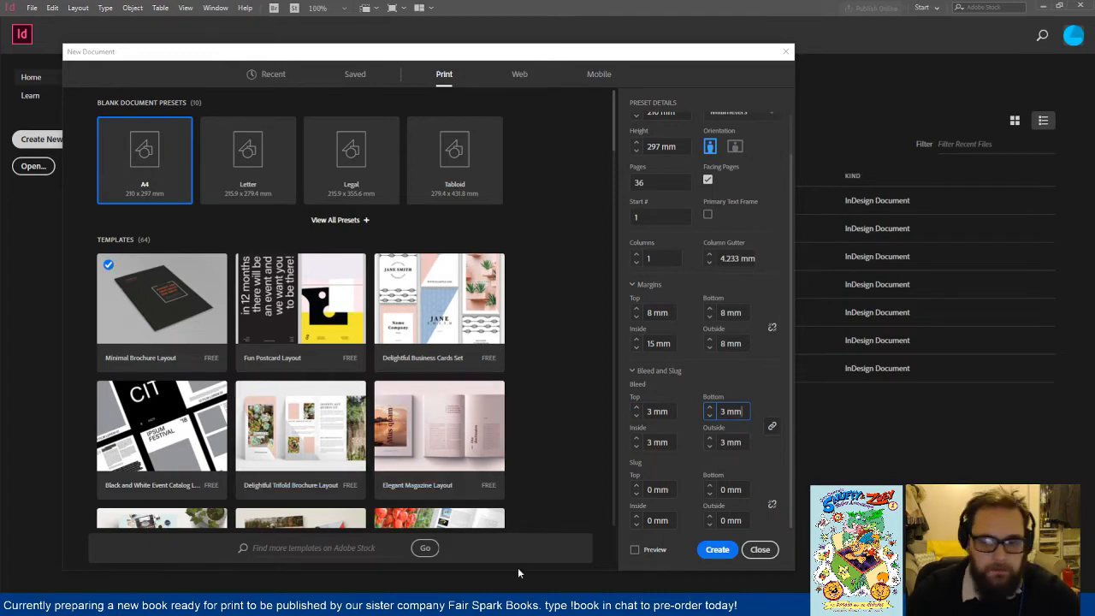
key("Return")
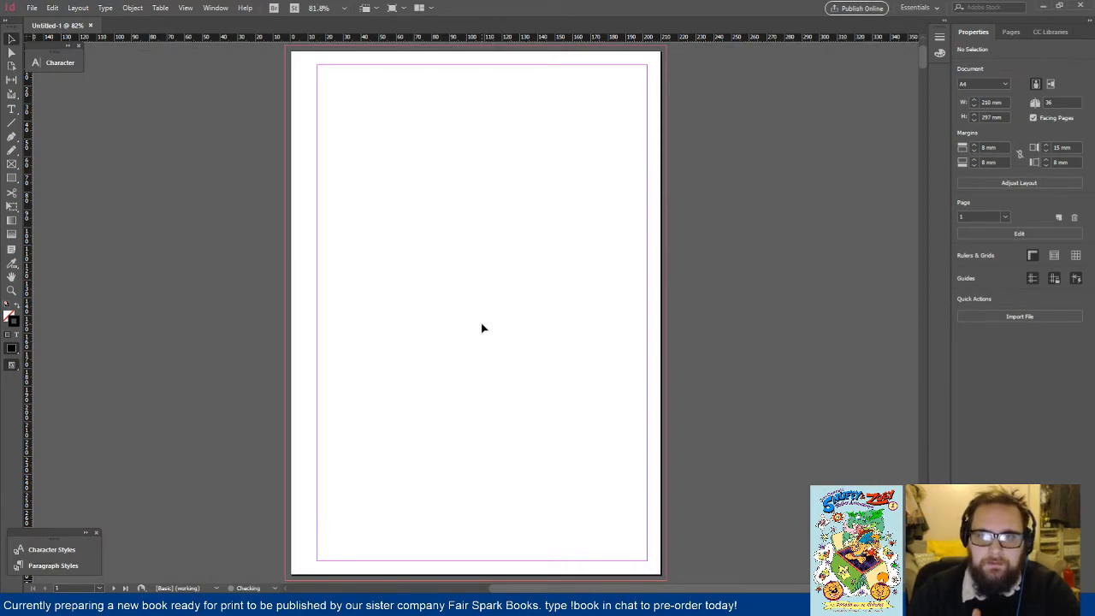
Step: Open the A-Master spread and examine its margins, bleed guides and the document's page list
left_click(1009, 32)
double_click(1072, 67)
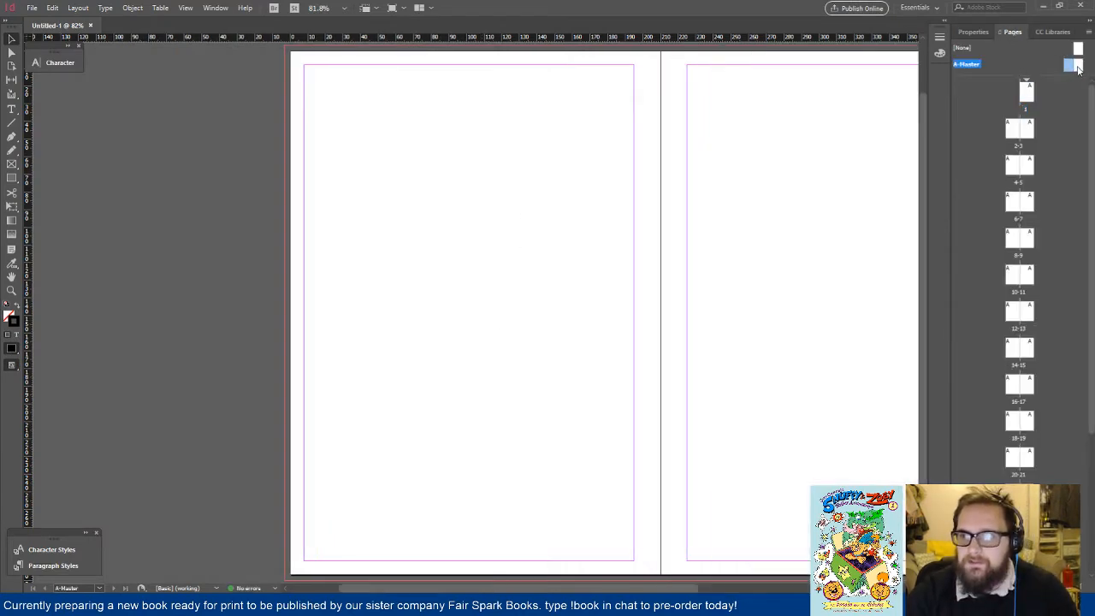
key("ctrl+minus")
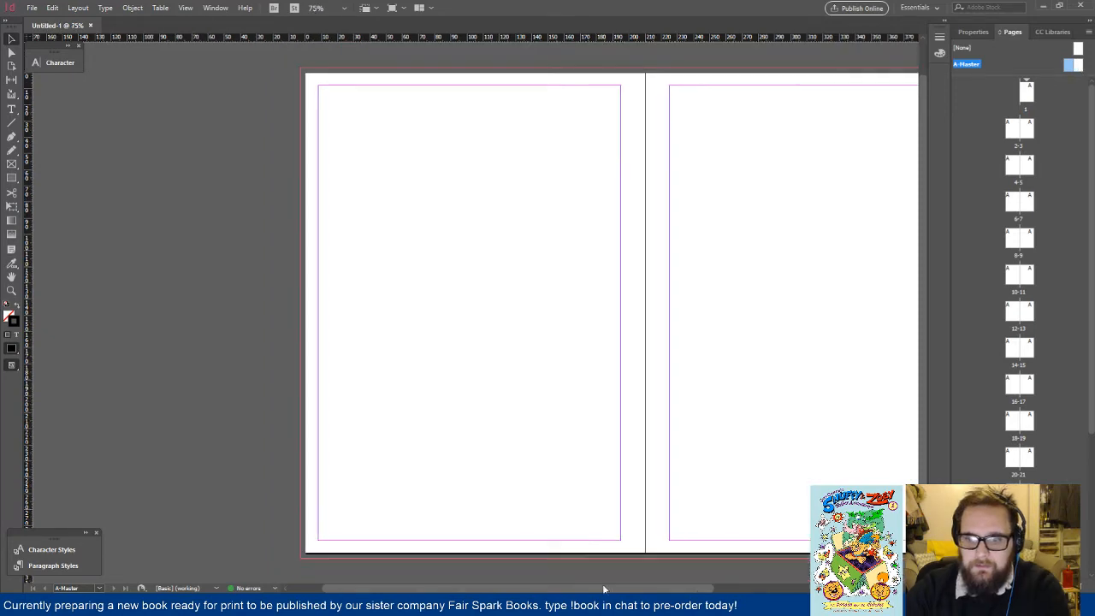
left_click_drag(603, 588, 668, 577)
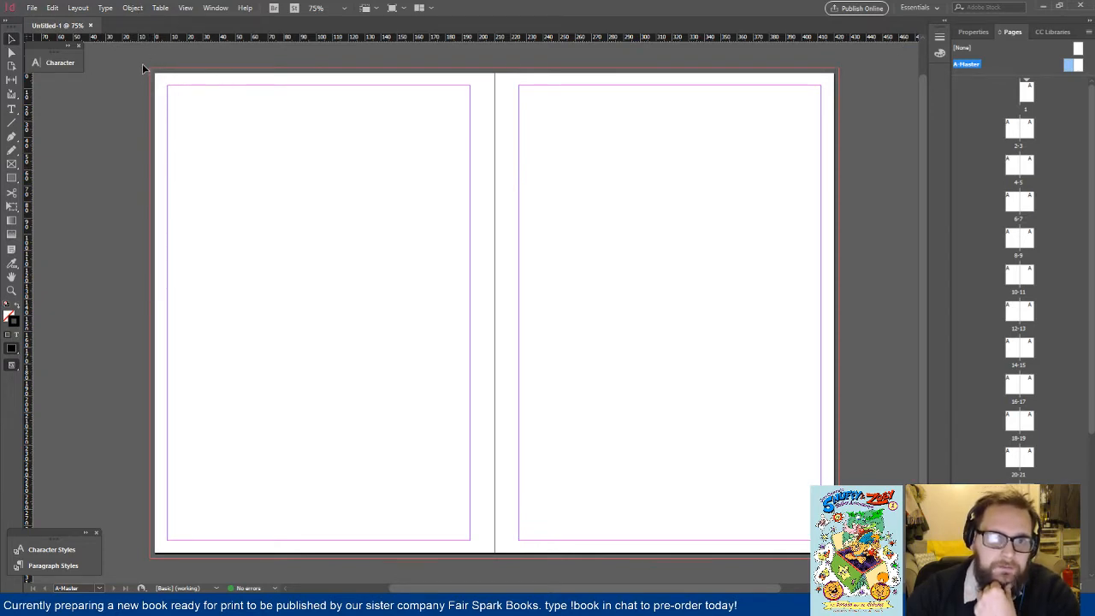
left_click_drag(142, 64, 331, 210)
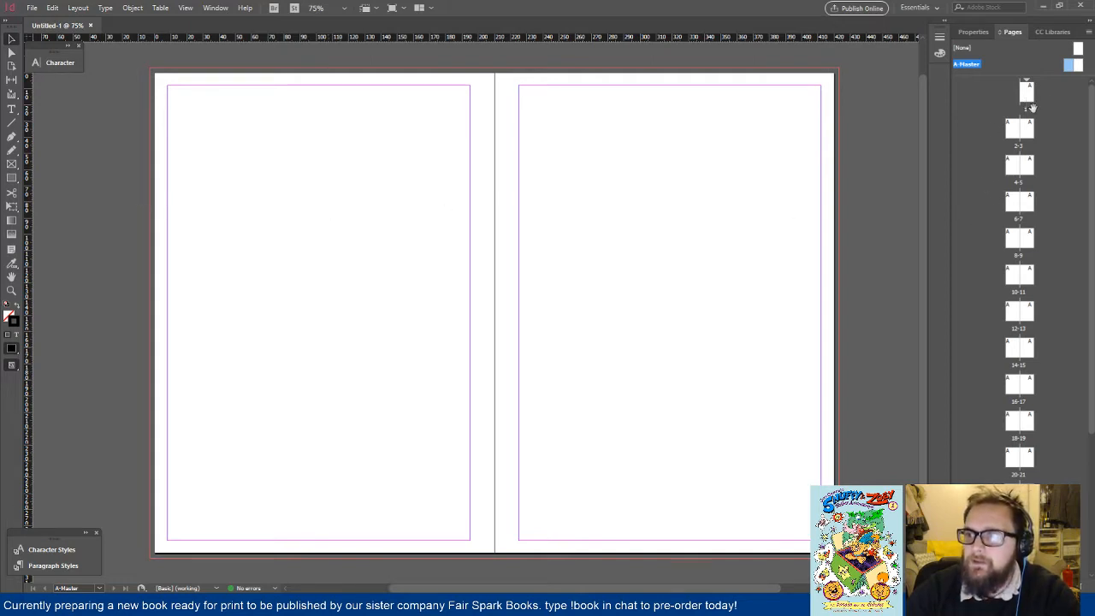
scroll(1045, 163, "down", 3)
scroll(1048, 276, "up", 4)
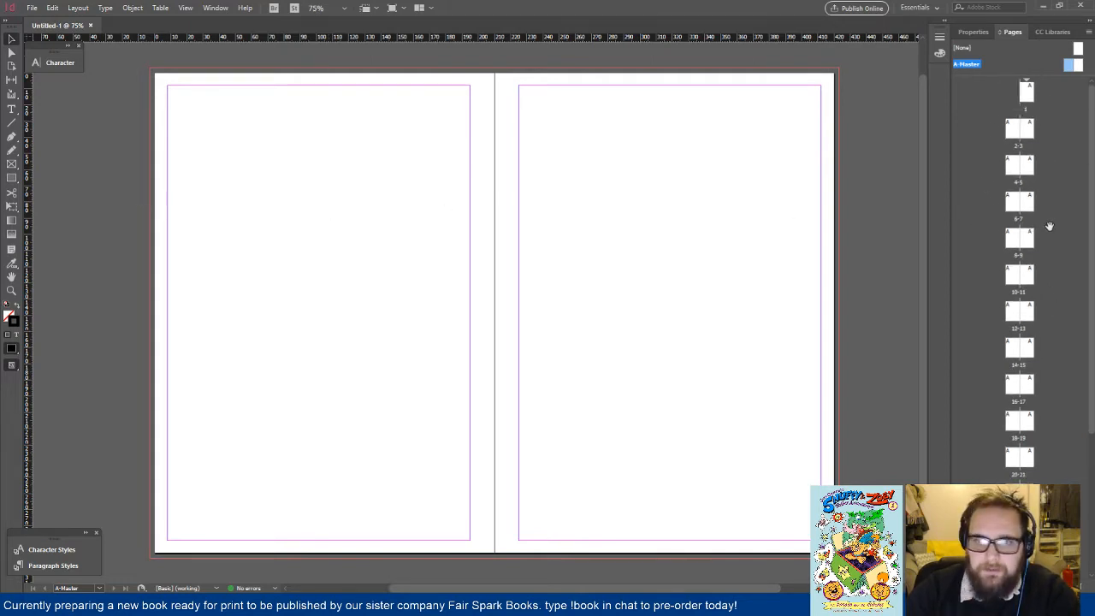
Step: Go to page 1 and place the image "ToyBox Book 1_Front Cover with Bleed.tif" from the Final Pages folder on it
double_click(1026, 90)
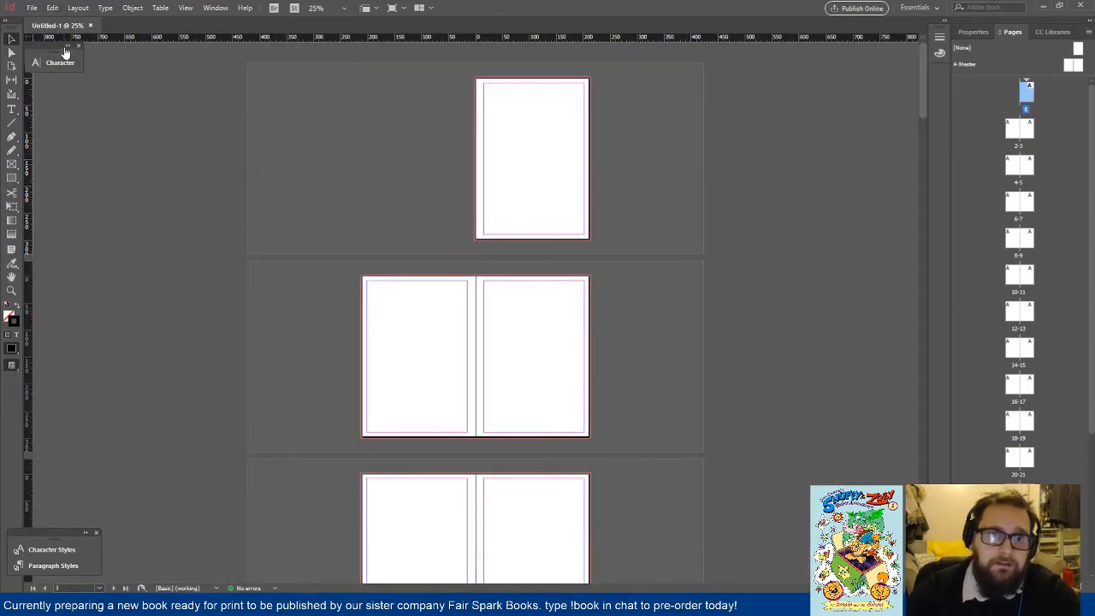
left_click(32, 8)
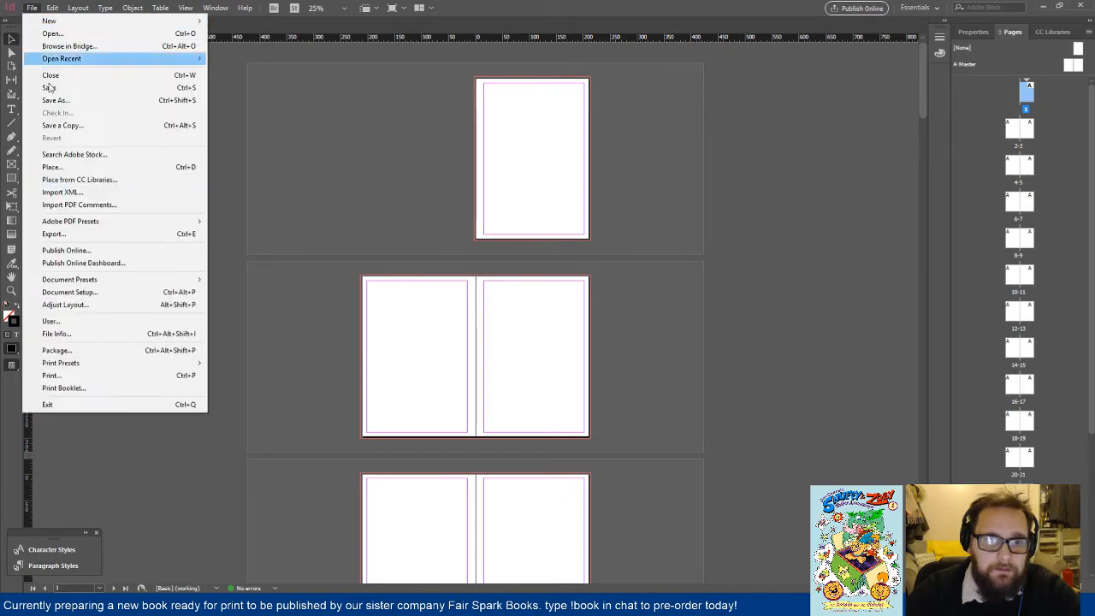
left_click(90, 168)
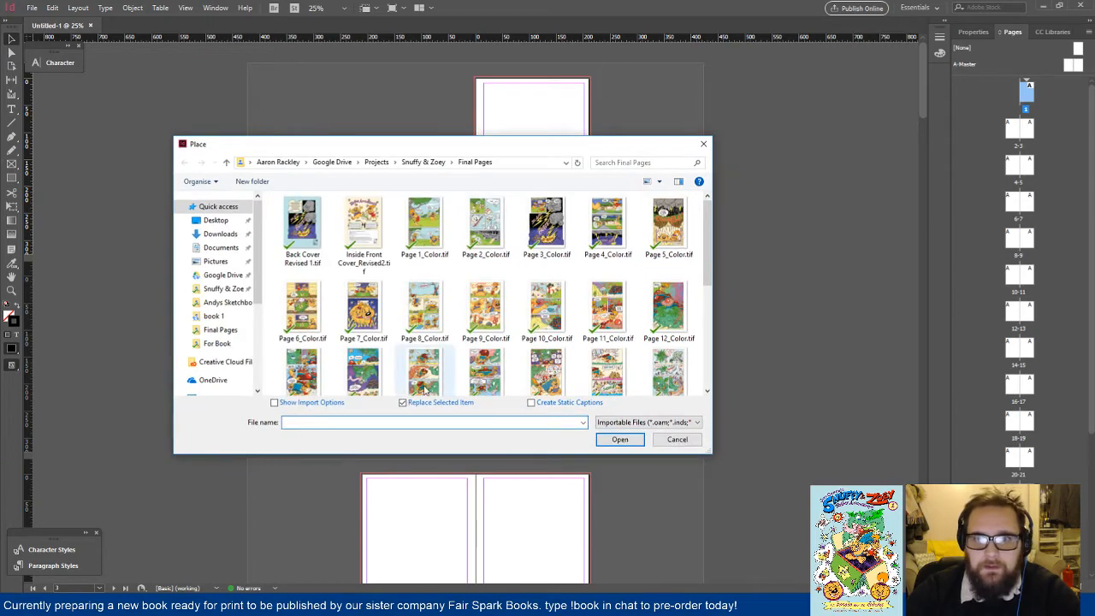
left_click_drag(477, 147, 396, 61)
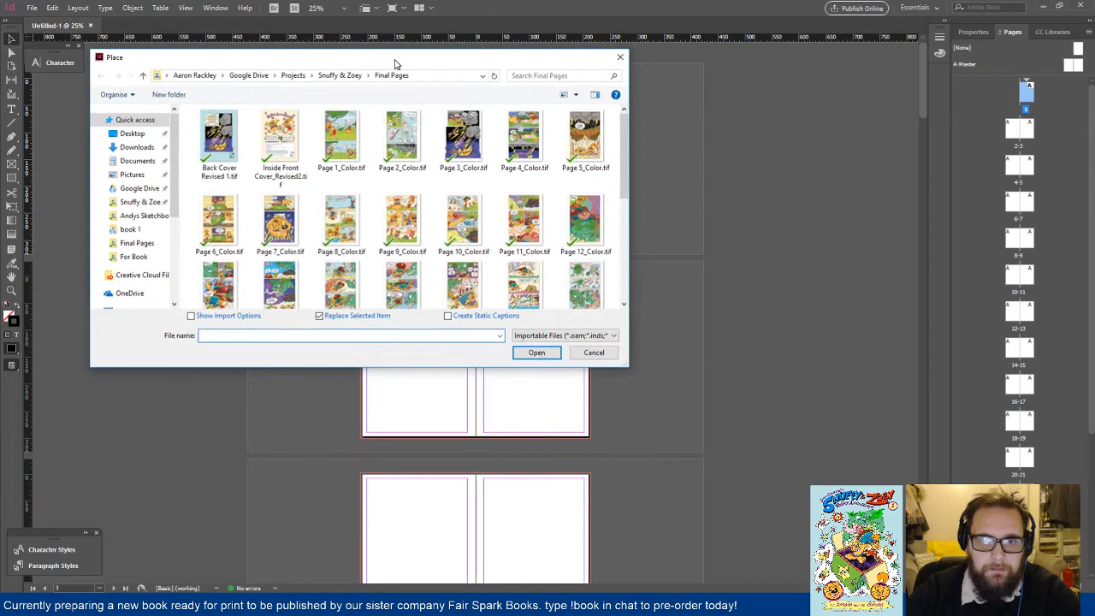
left_click_drag(627, 365, 867, 546)
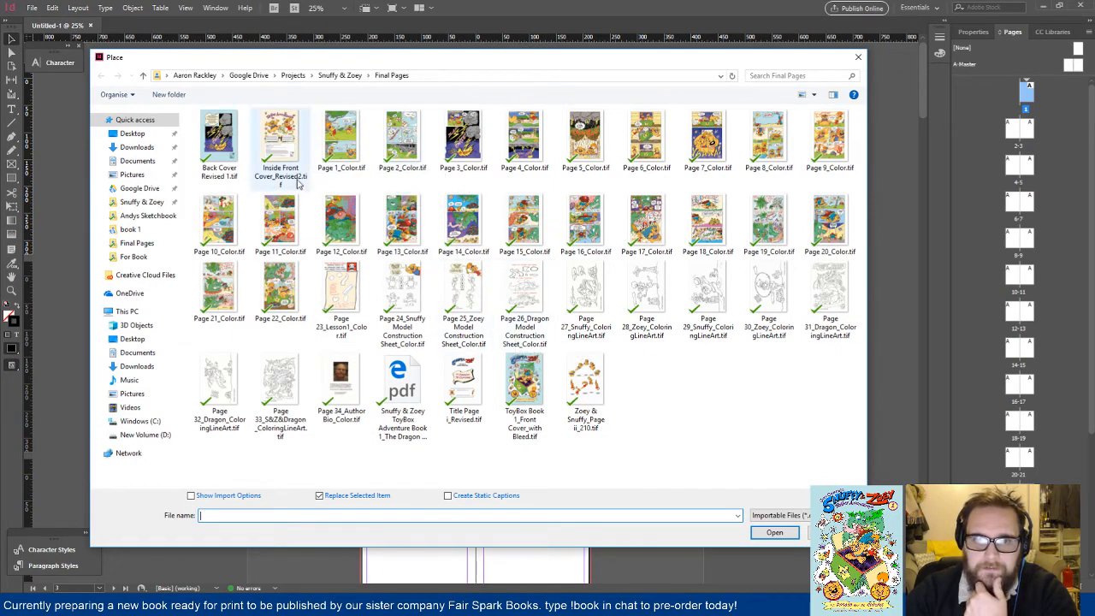
left_click(516, 392)
double_click(516, 392)
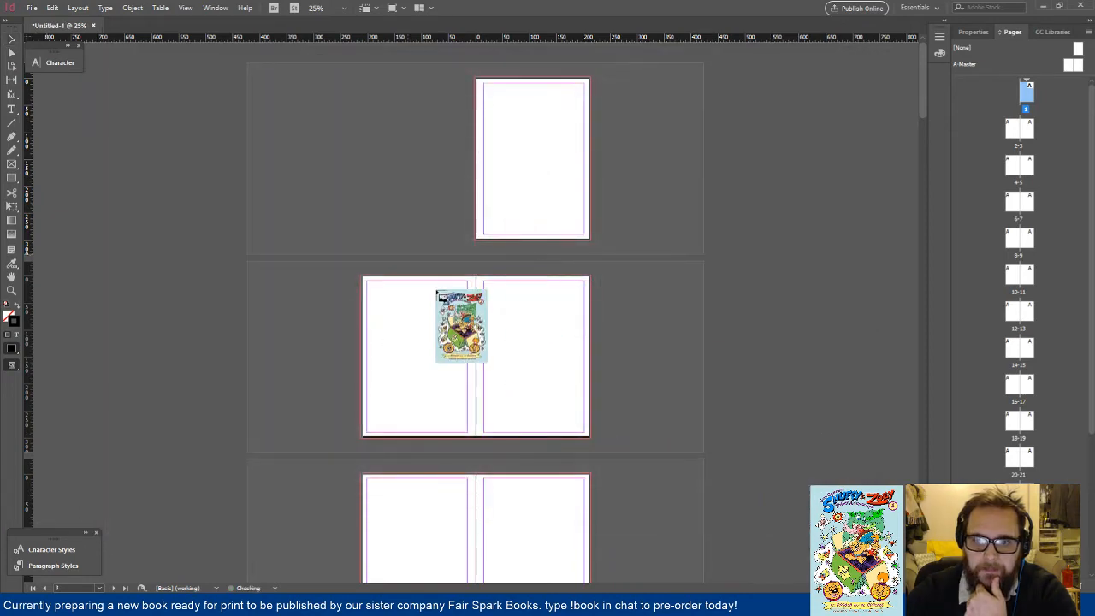
left_click(502, 122)
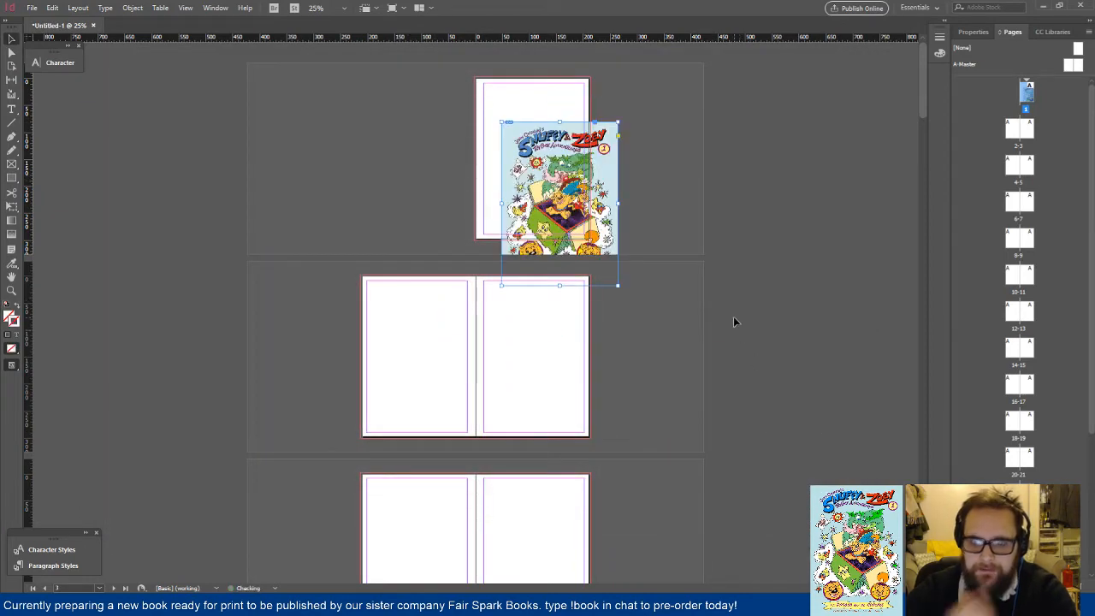
Step: Move the front cover image so that it fills page 1 out to the bleed guides, and deselect it
key("ctrl+equal")
key("ctrl+equal")
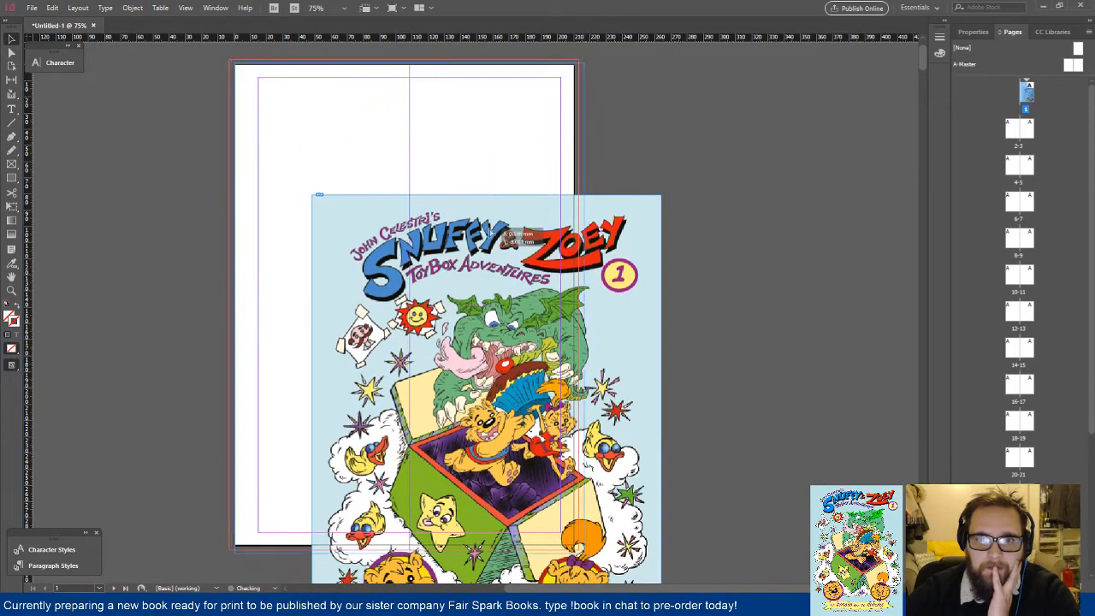
left_click_drag(586, 350, 504, 254)
left_click(666, 288)
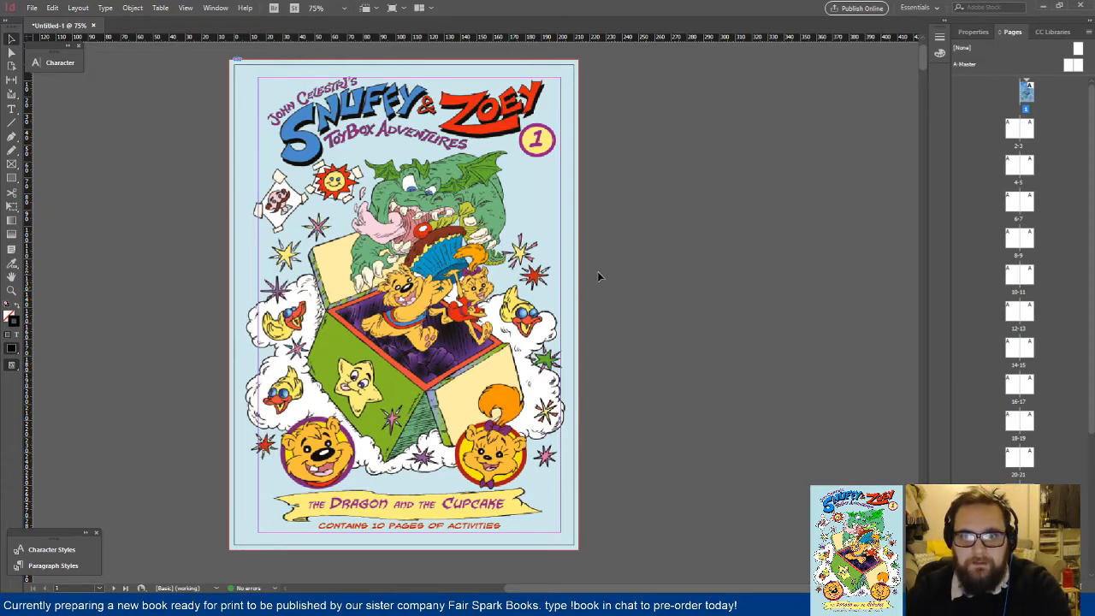
Step: Check the front cover with Overprint Preview turned on, and turn the preview off again
scroll(597, 271, "left", 3)
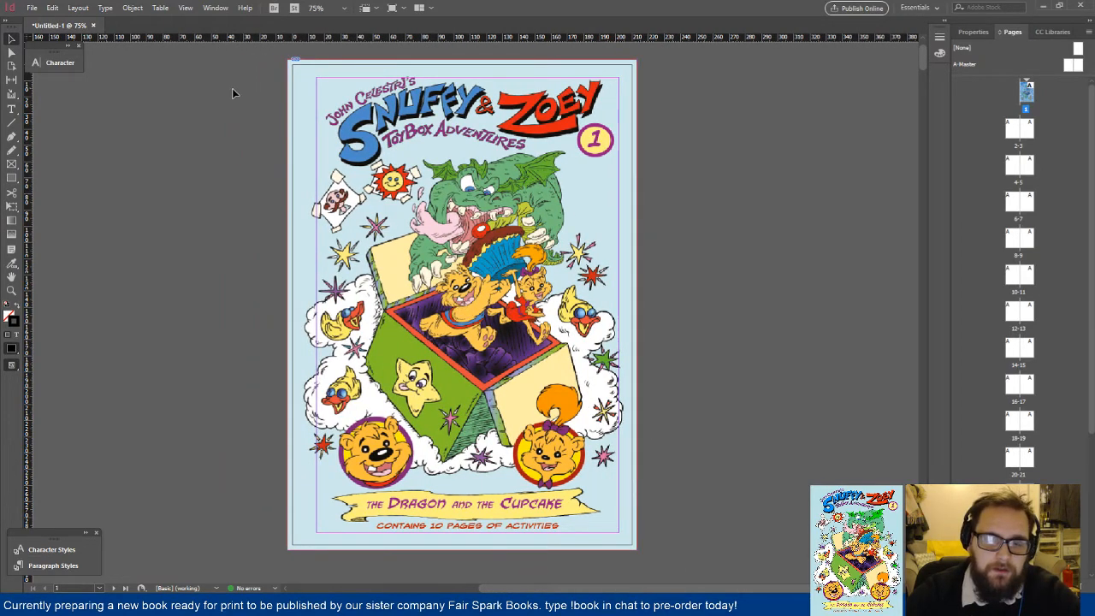
left_click(184, 8)
left_click(200, 23)
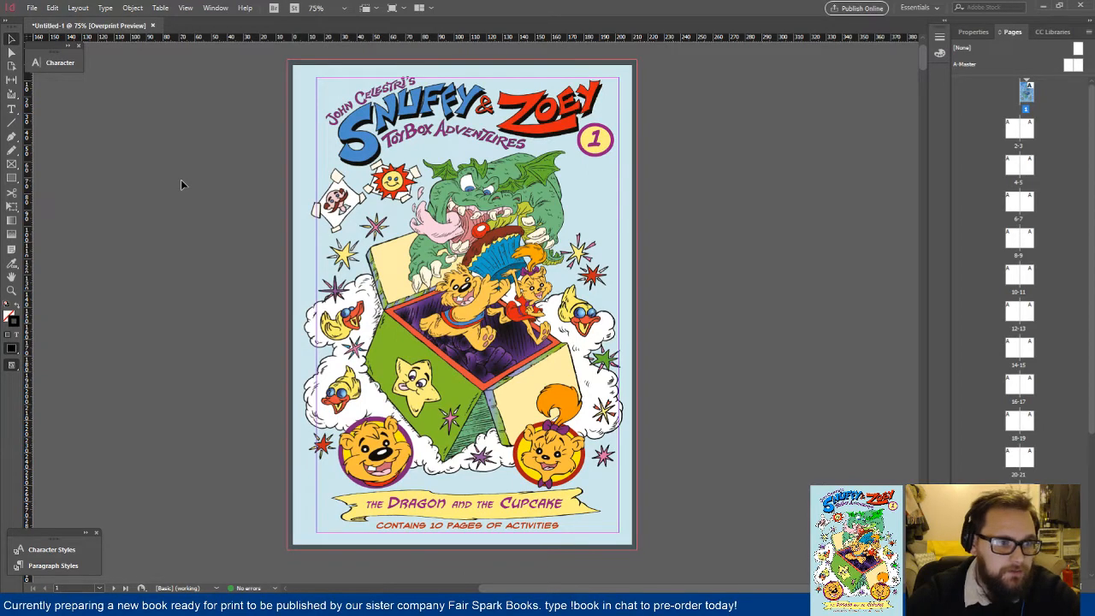
left_click(185, 8)
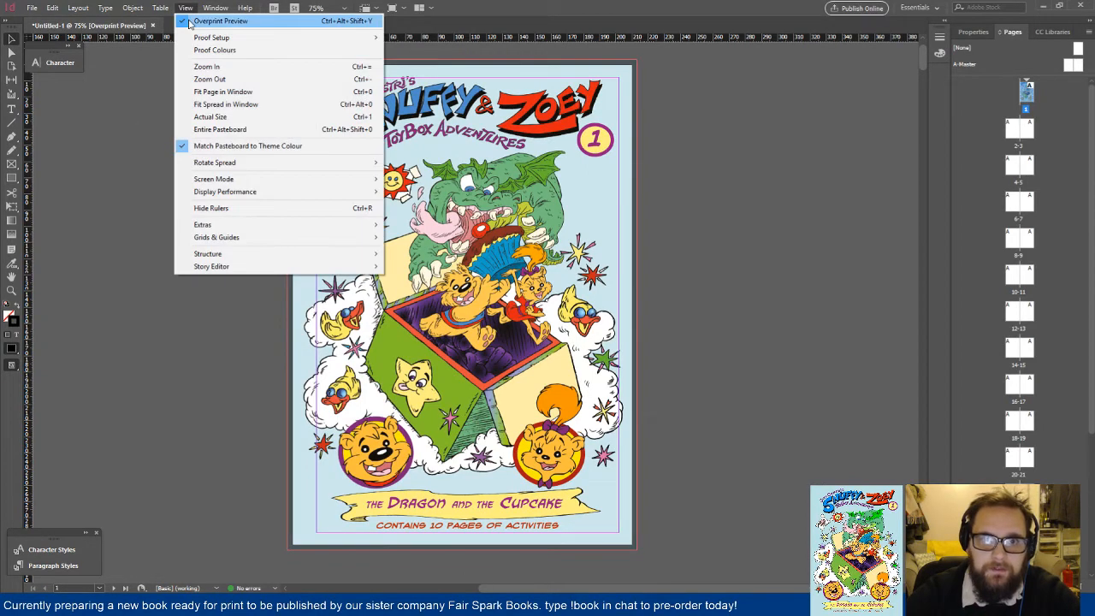
left_click(190, 21)
Step: Place "Inside Front Cover_Revised2.tif" on page 2 and align it with the page's outer bleed guides
scroll(154, 204, "down", 4)
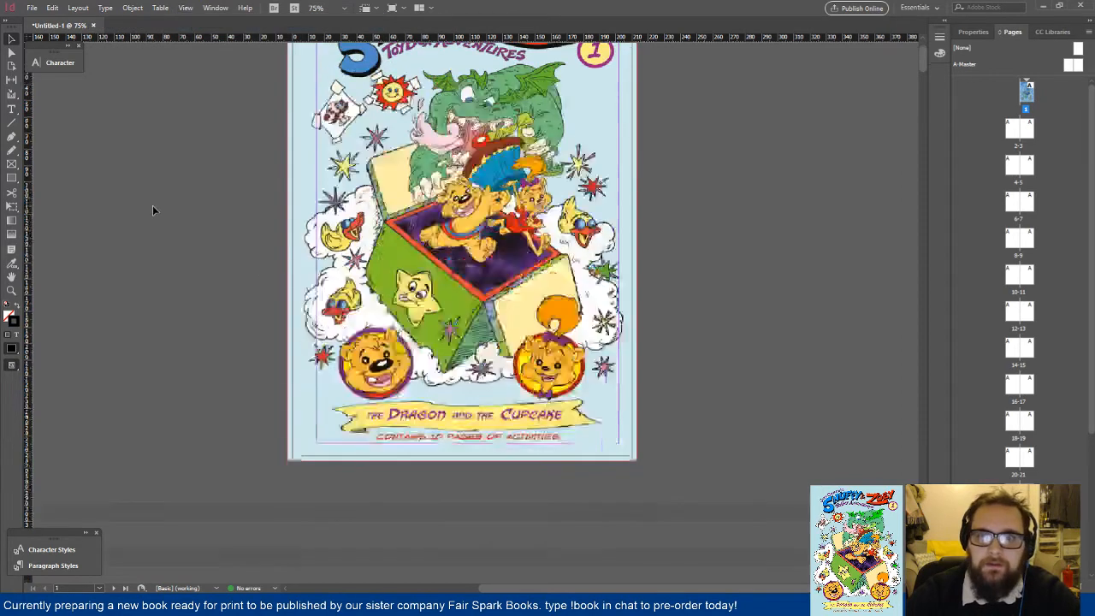
scroll(586, 386, "down", 9)
scroll(586, 386, "left", 4)
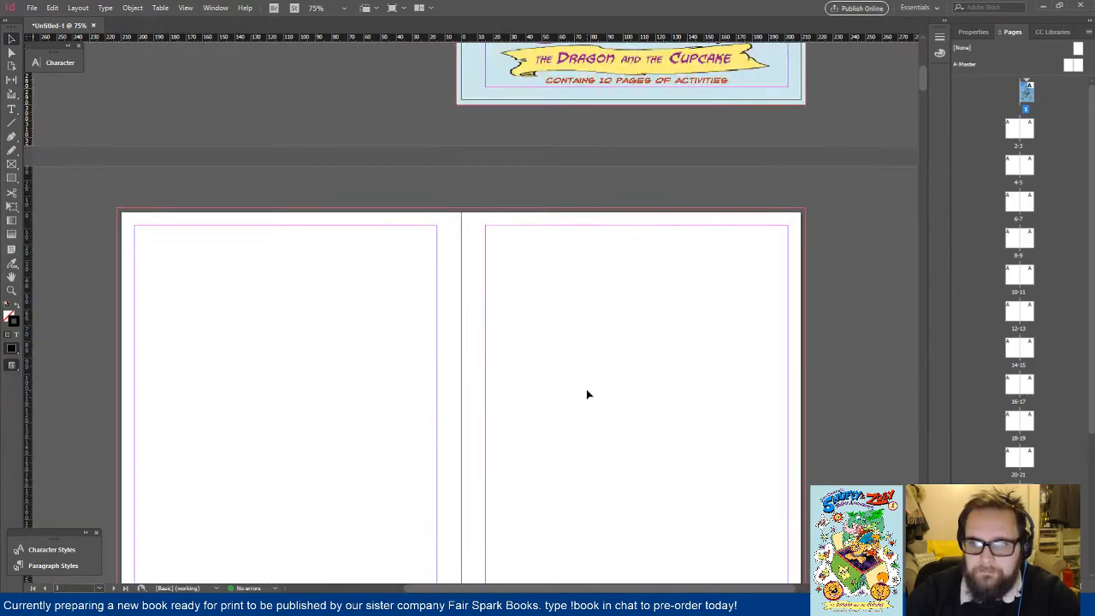
key("ctrl+minus")
key("ctrl+minus")
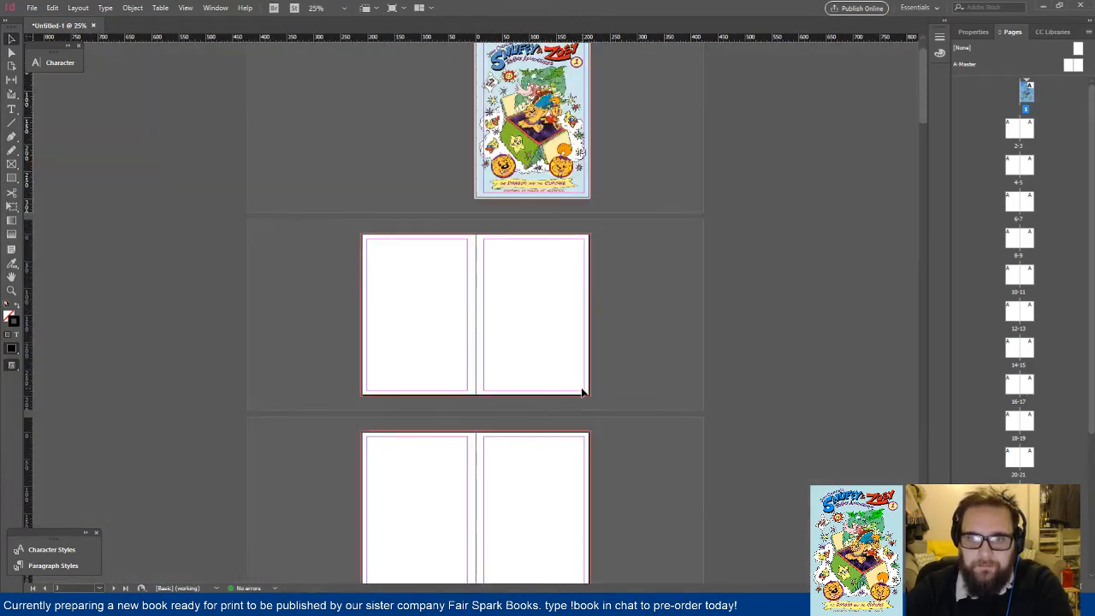
key("ctrl+equal")
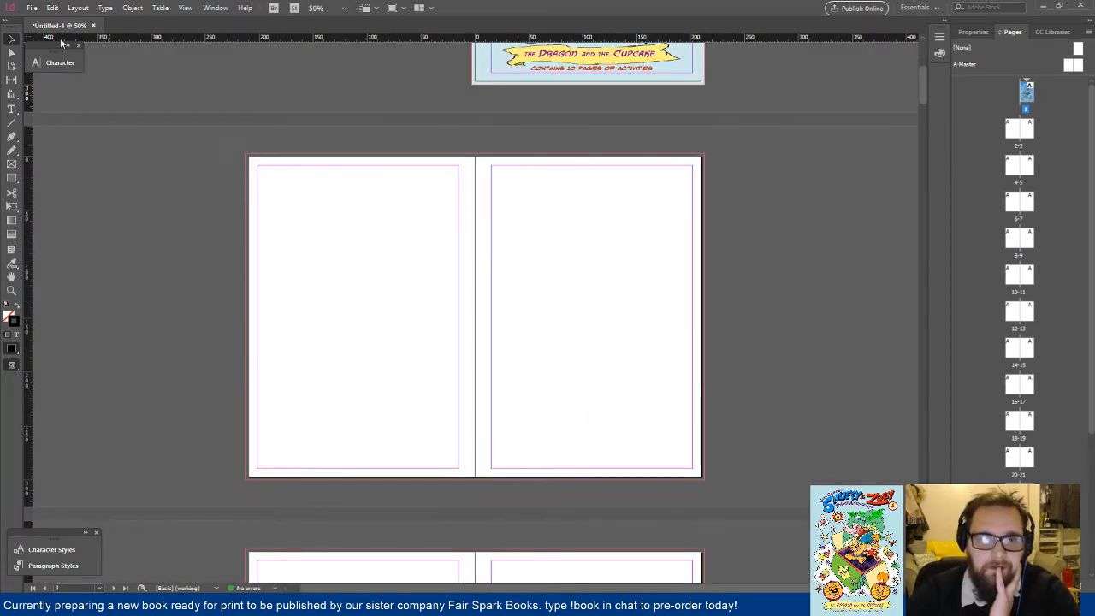
left_click(32, 8)
left_click(74, 169)
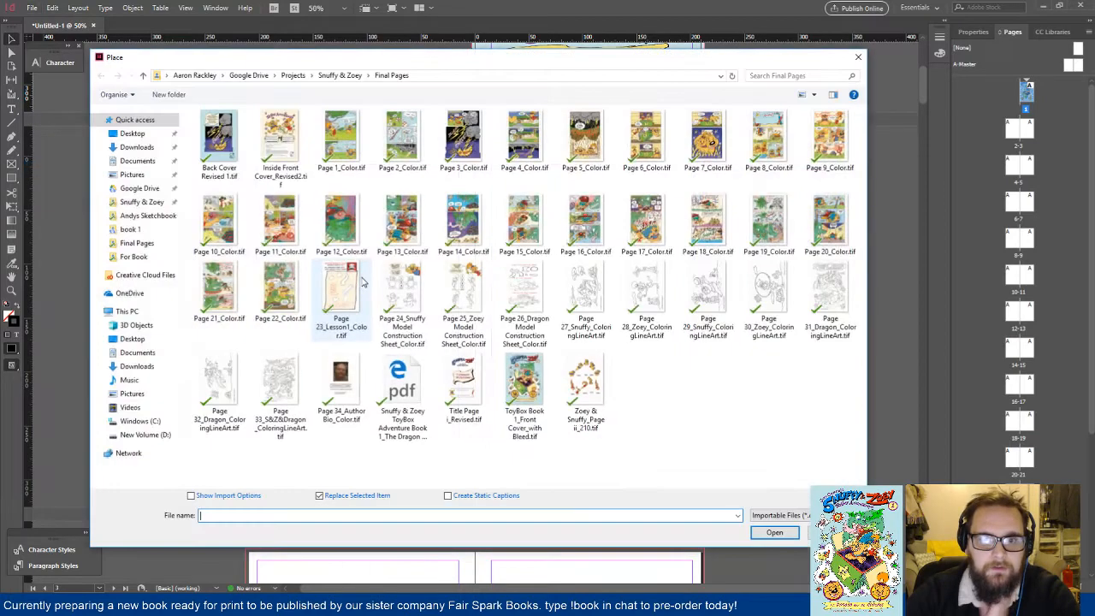
double_click(340, 275)
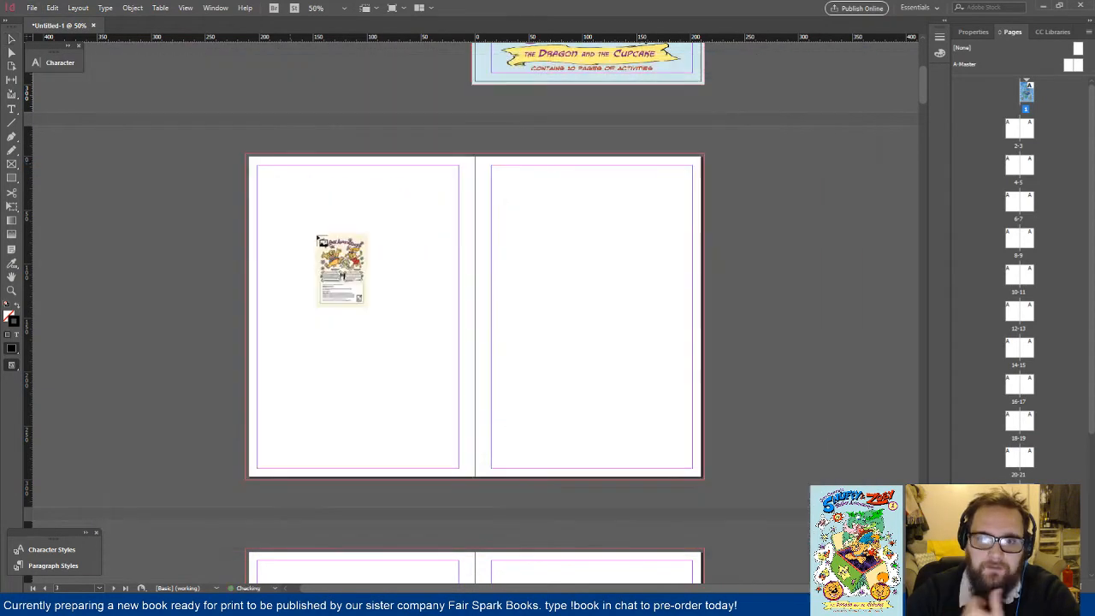
left_click(298, 201)
left_click_drag(446, 350, 416, 326)
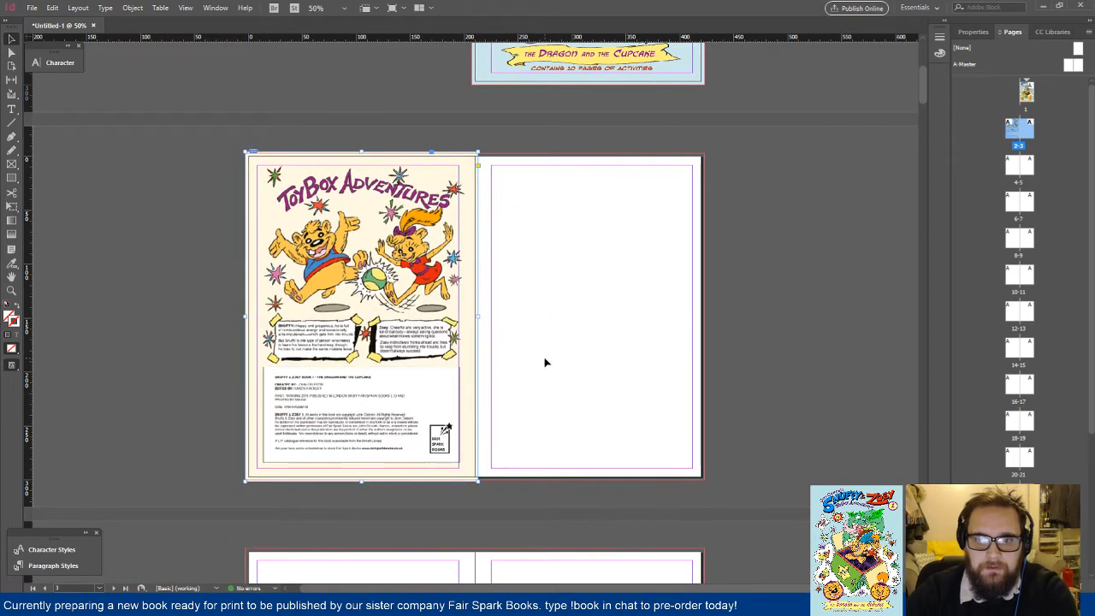
Step: Nudge the inside front cover image on page 2 outward and down until its inner edge meets the spine, and deselect it
key("Left")
key("Left")
key("Left")
key("Left")
key("Left")
key("Left")
key("Left")
key("Left")
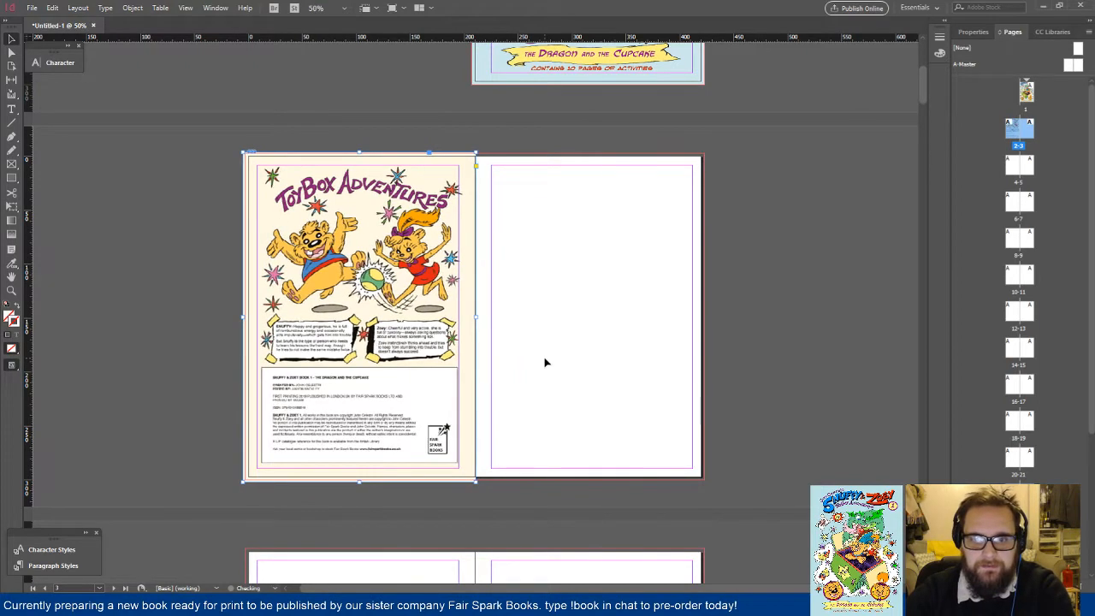
key("Down")
key("Down")
key("Down")
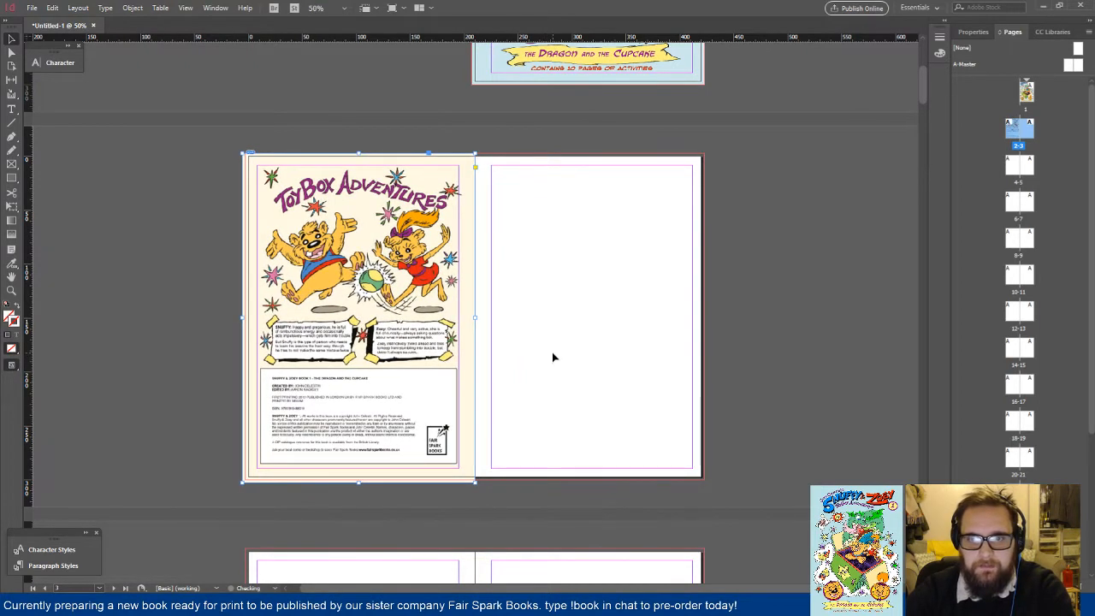
left_click(552, 356)
Step: Place "Title Page i_Revised.tif" on page 3, line it up with the page edges, and deselect it
key("ctrl+equal")
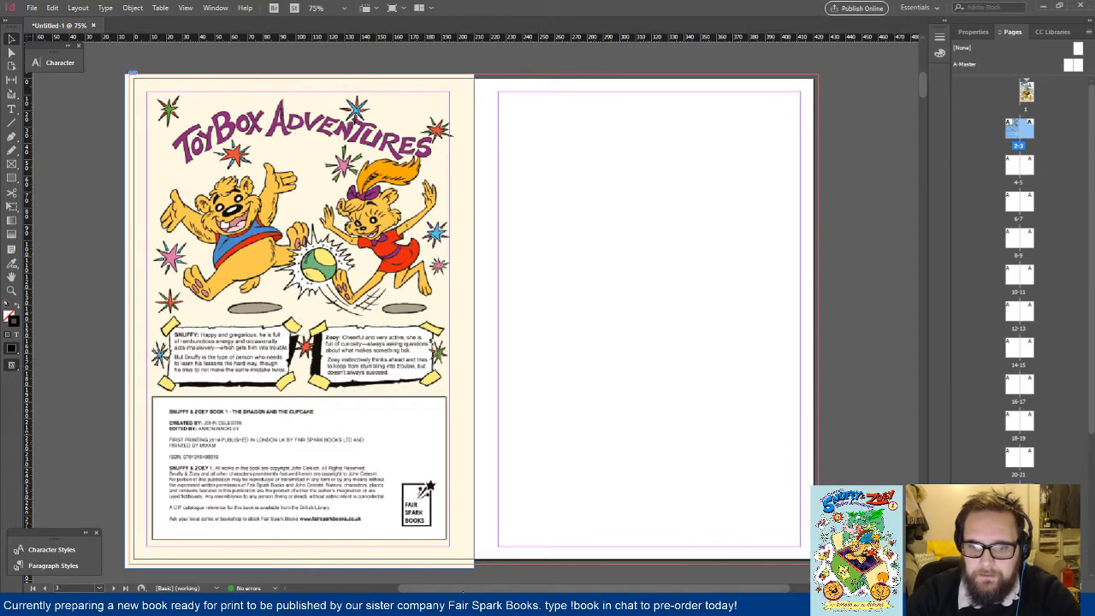
left_click_drag(464, 587, 479, 588)
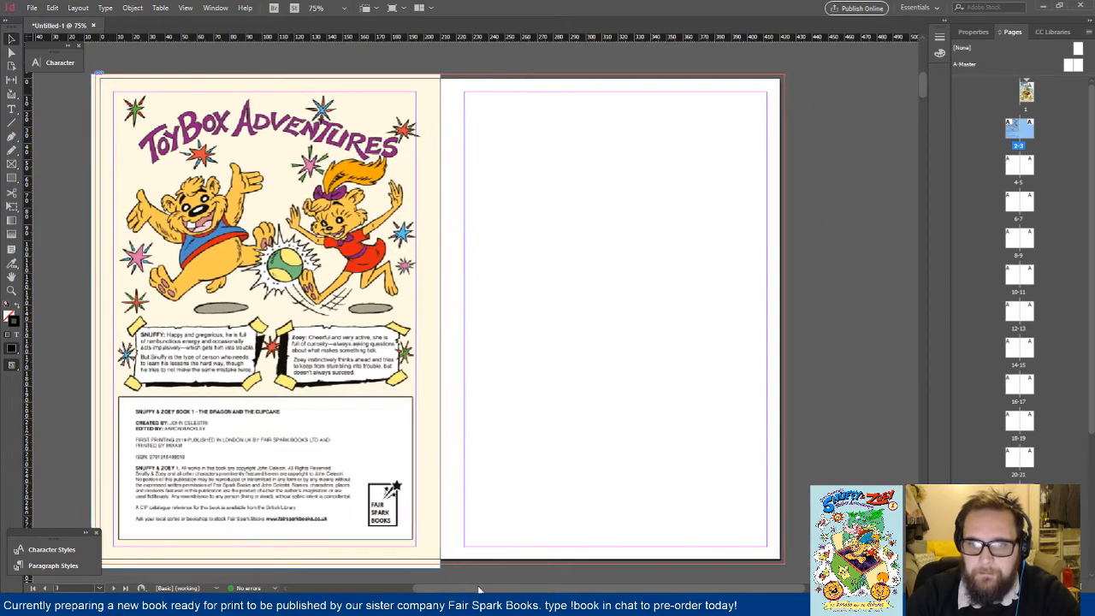
left_click(31, 8)
left_click(65, 168)
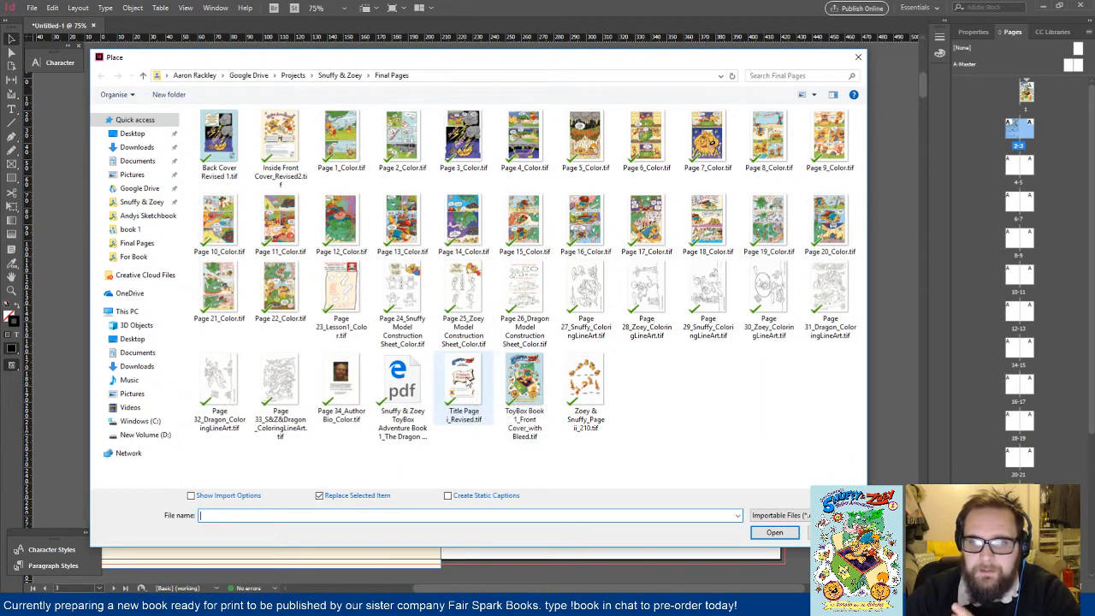
double_click(504, 376)
left_click(465, 111)
left_click_drag(654, 392, 651, 351)
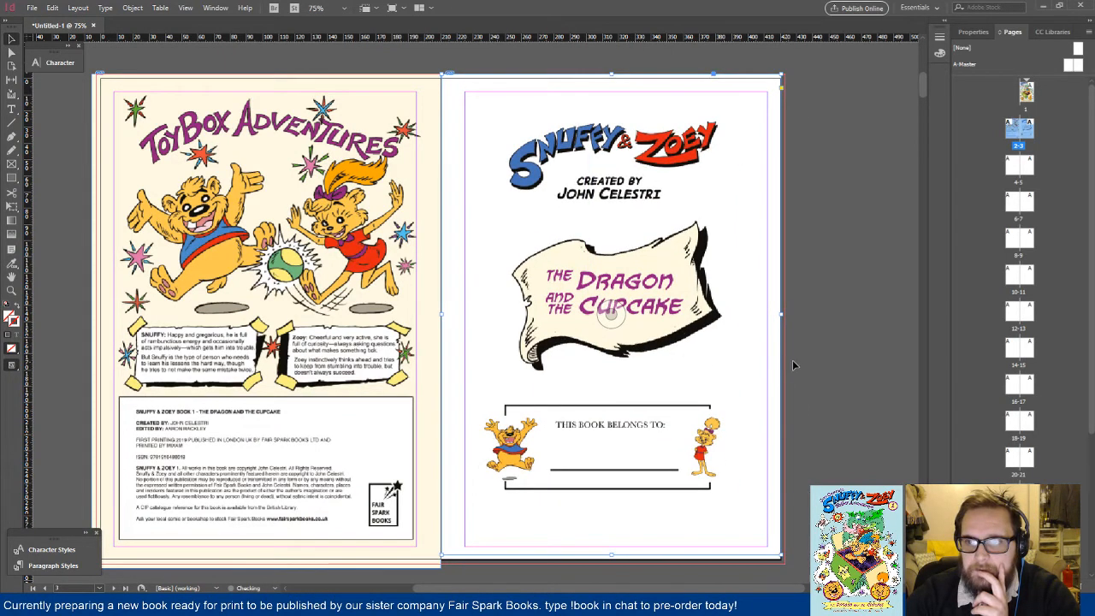
scroll(722, 367, "down", 3)
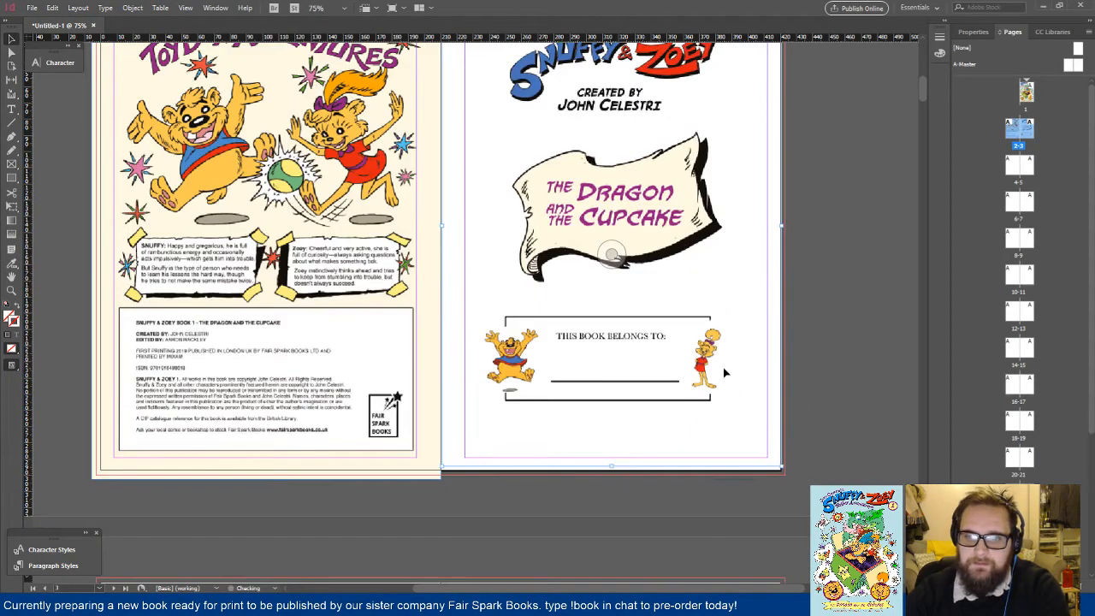
scroll(777, 371, "up", 3)
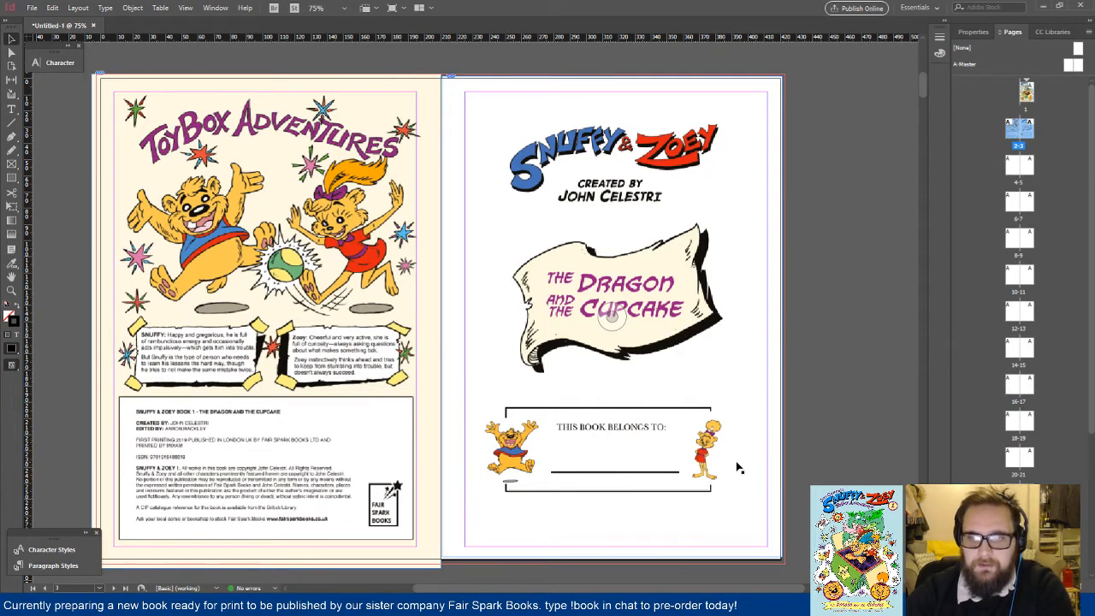
Step: Place "Zoey & Snuffy_Page ii_210.tif" from the Final Pages folder on page 4, starting at the page's upper outer corner
key("ctrl+minus")
scroll(740, 436, "down", 3)
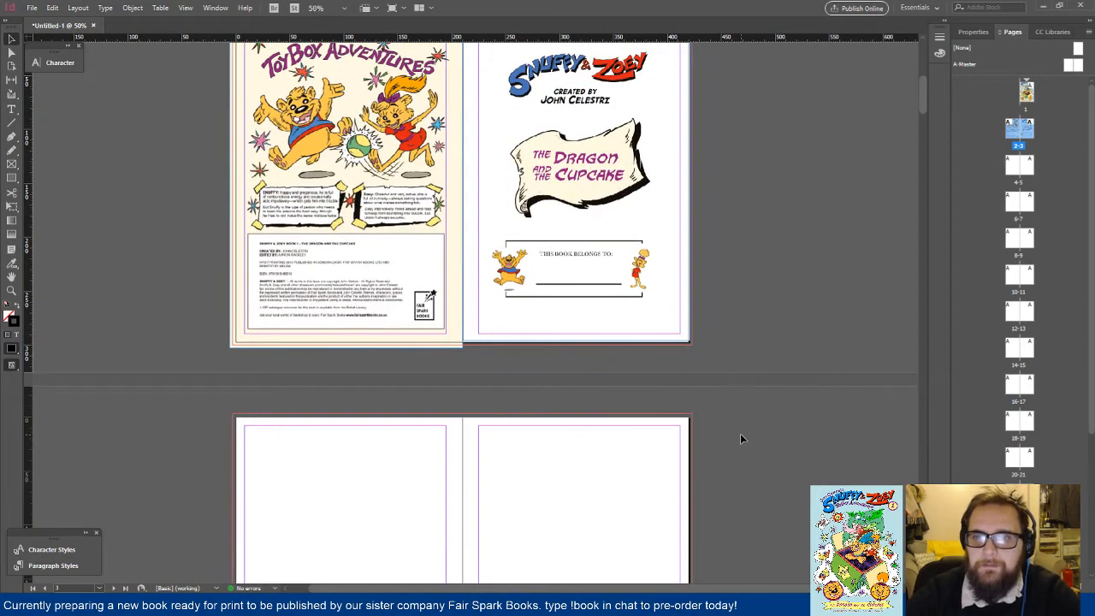
scroll(739, 439, "down", 3)
key("ctrl+minus")
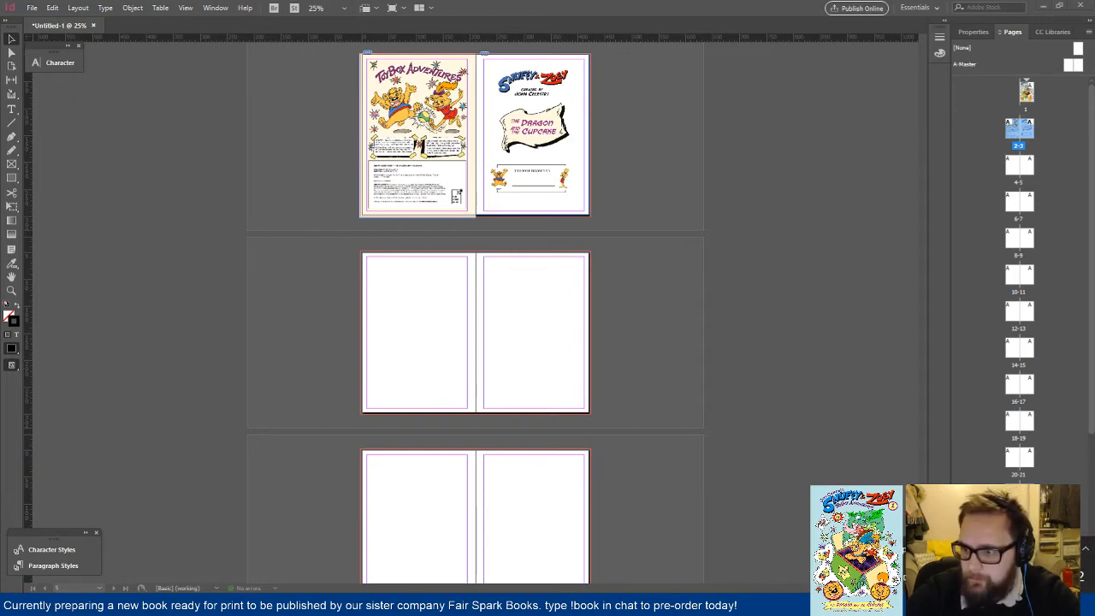
scroll(632, 333, "down", 1)
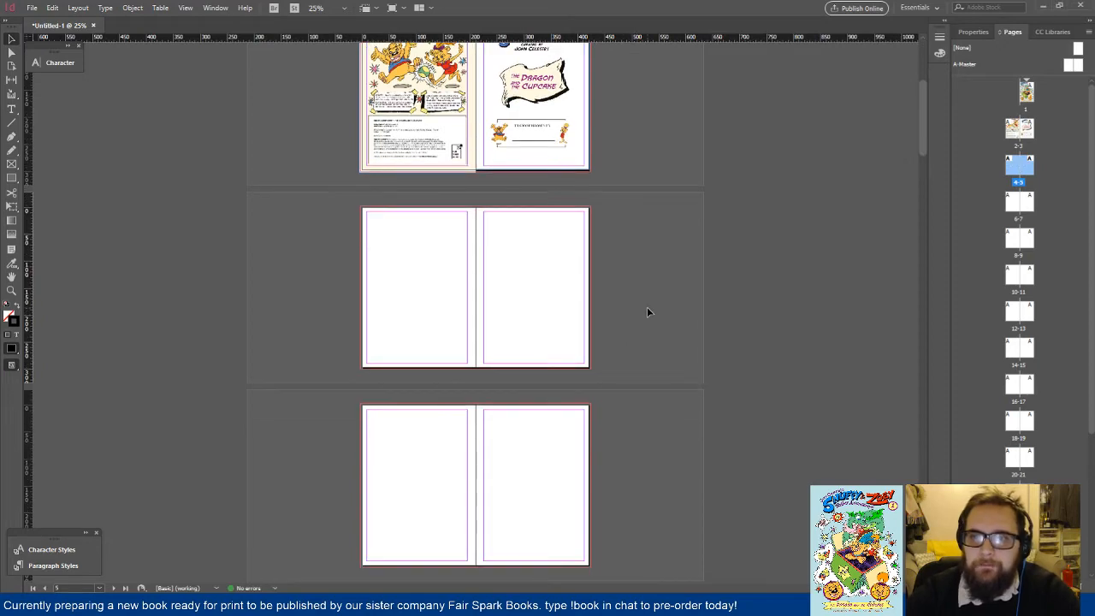
left_click(31, 7)
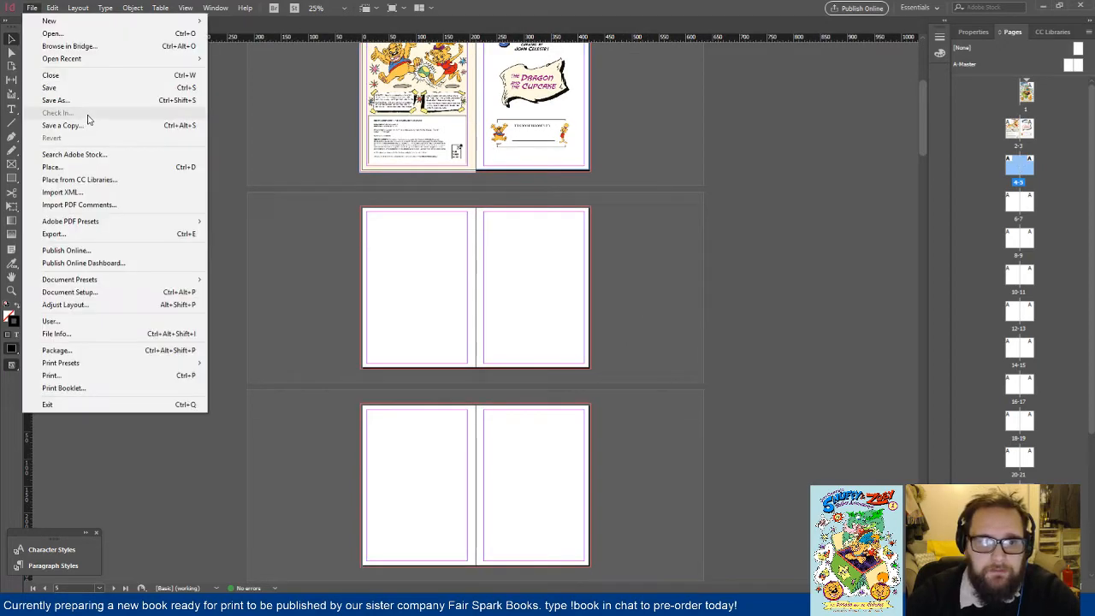
left_click(86, 168)
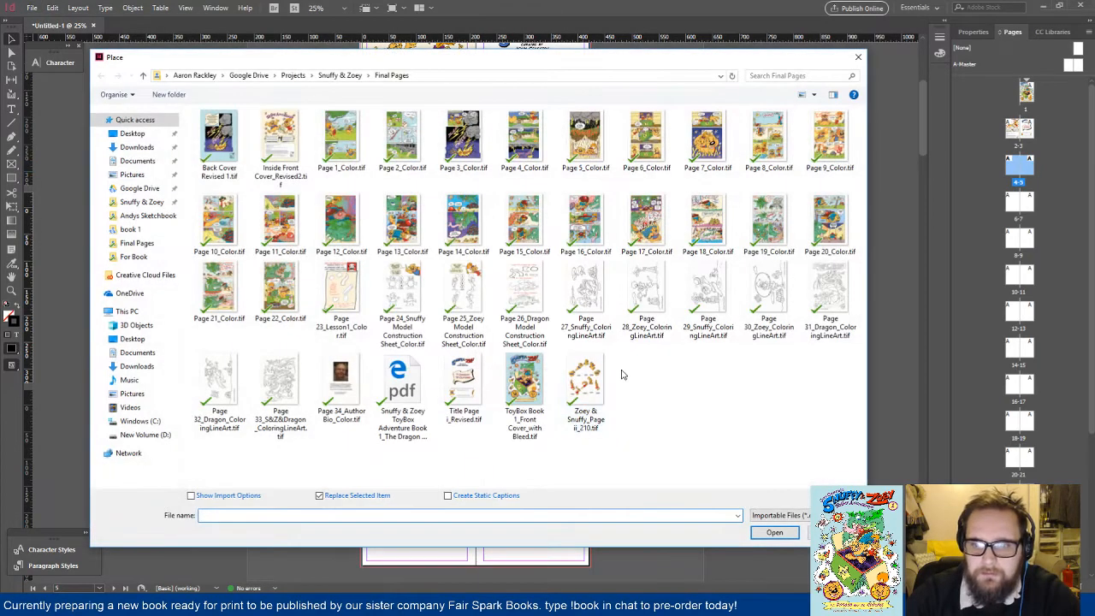
left_click(585, 383)
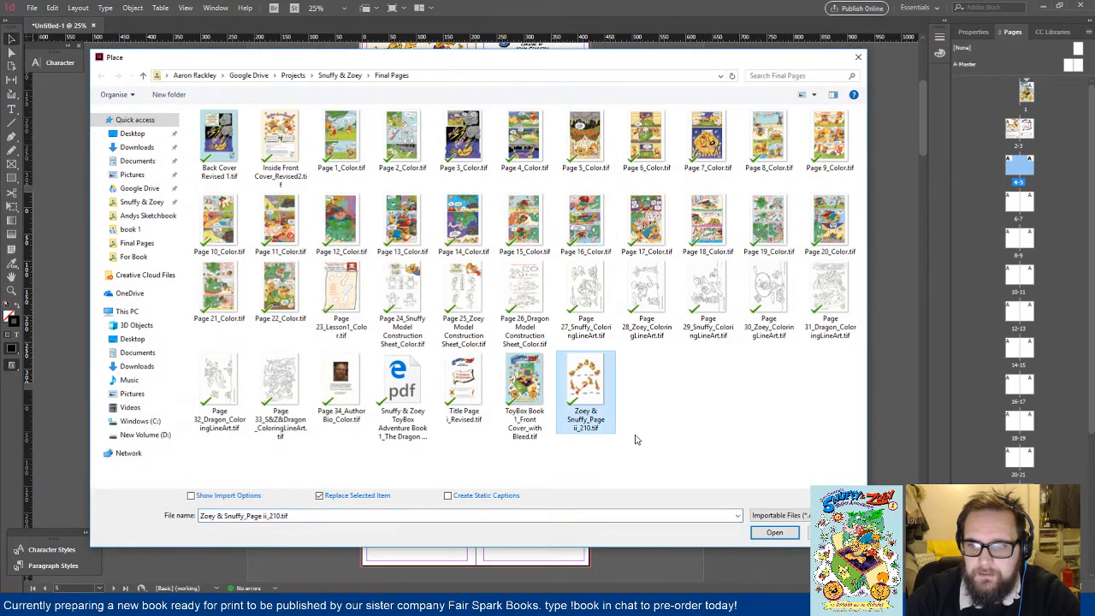
double_click(584, 387)
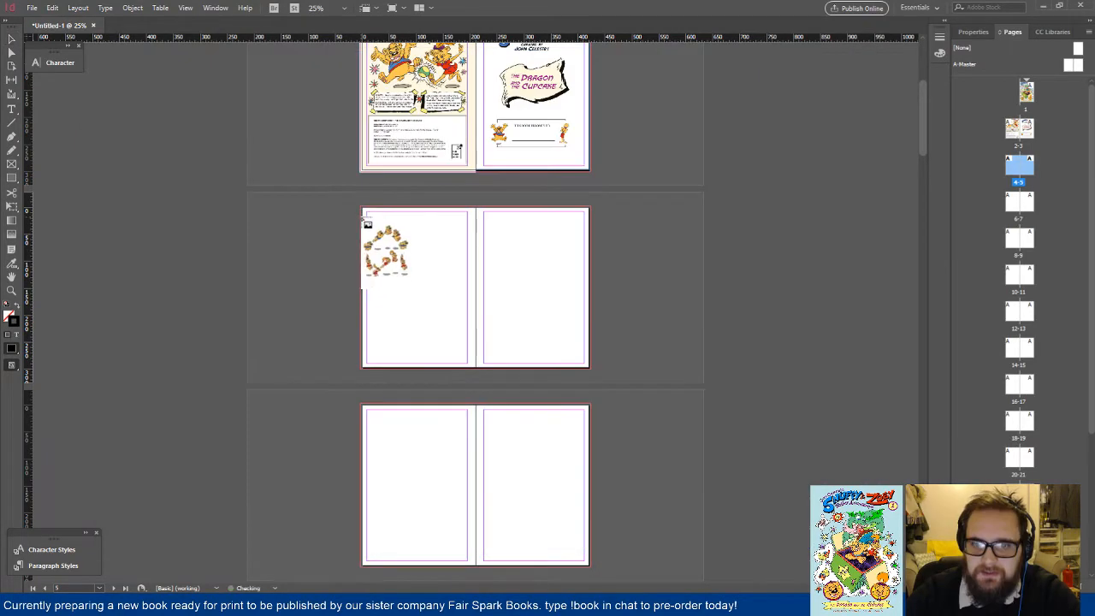
left_click(365, 213)
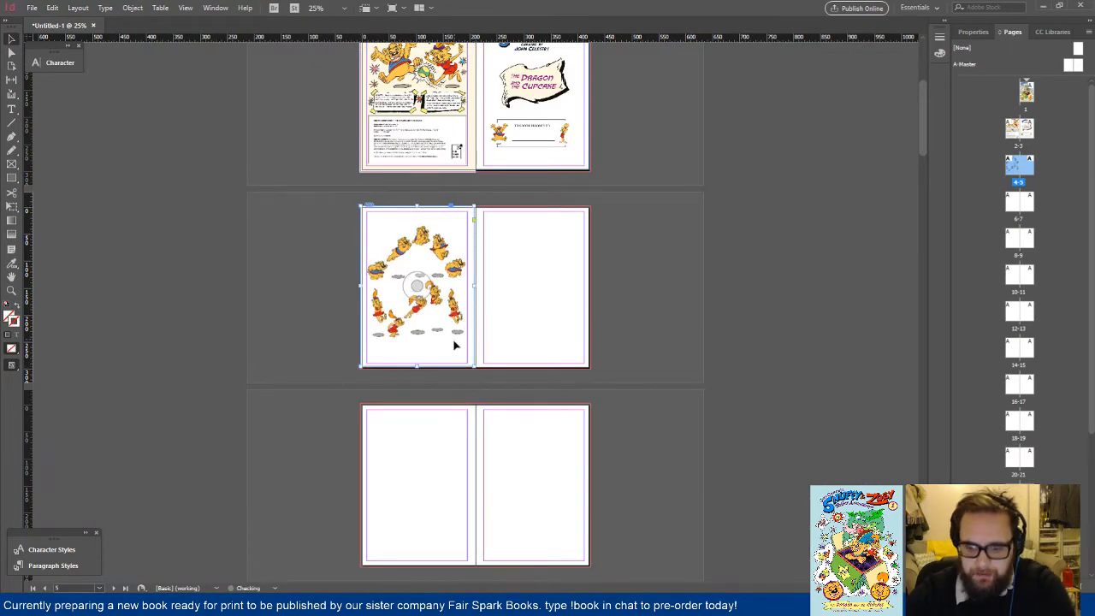
Step: Move the character image on page 4 slightly down and toward the spine so that it lines up with the page edges, and deselect it
key("ctrl+1")
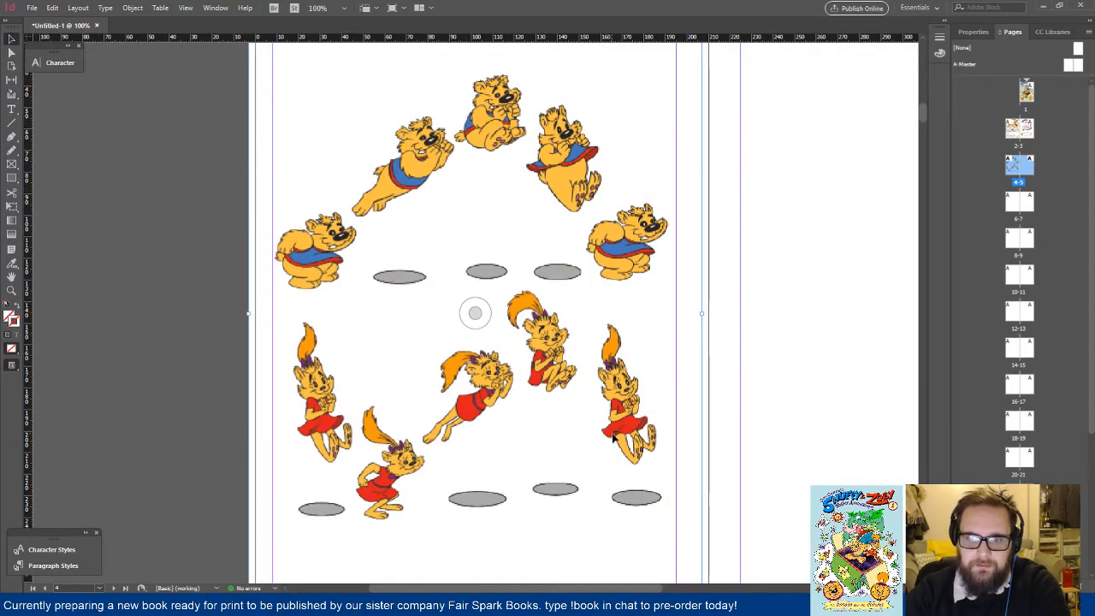
key("ctrl+minus")
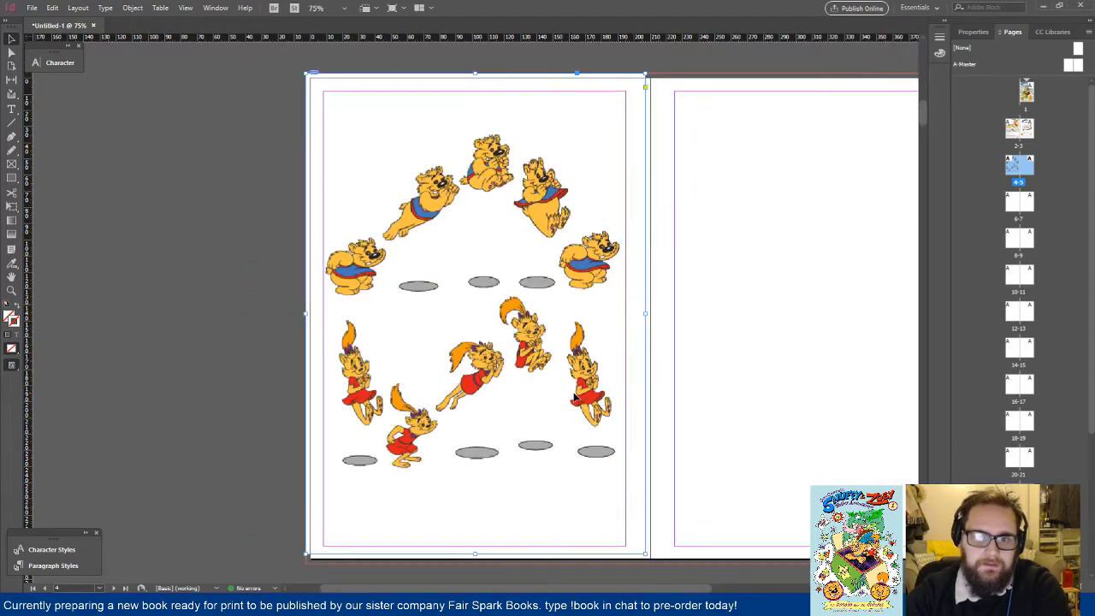
key("ctrl+minus")
key("ctrl+equal")
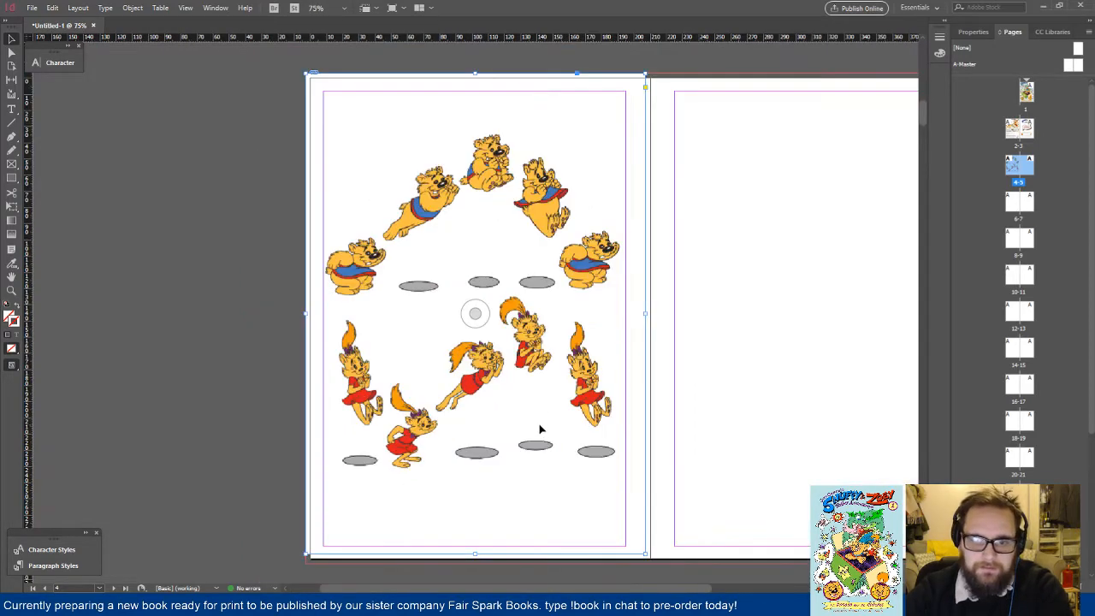
left_click_drag(539, 429, 538, 433)
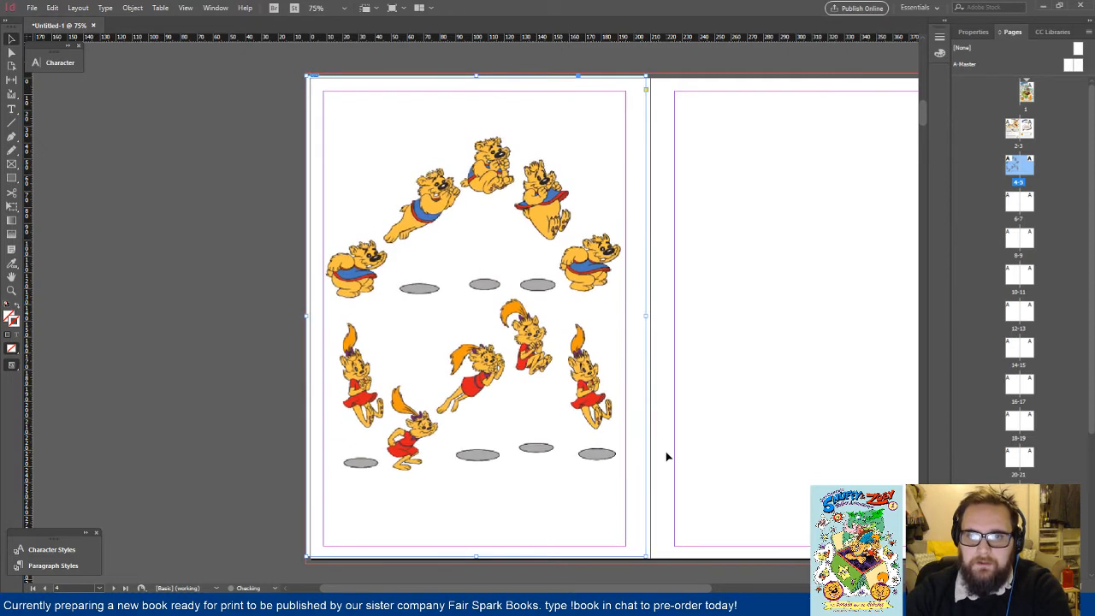
key("Down")
key("Down")
key("Down")
key("Down")
key("Down")
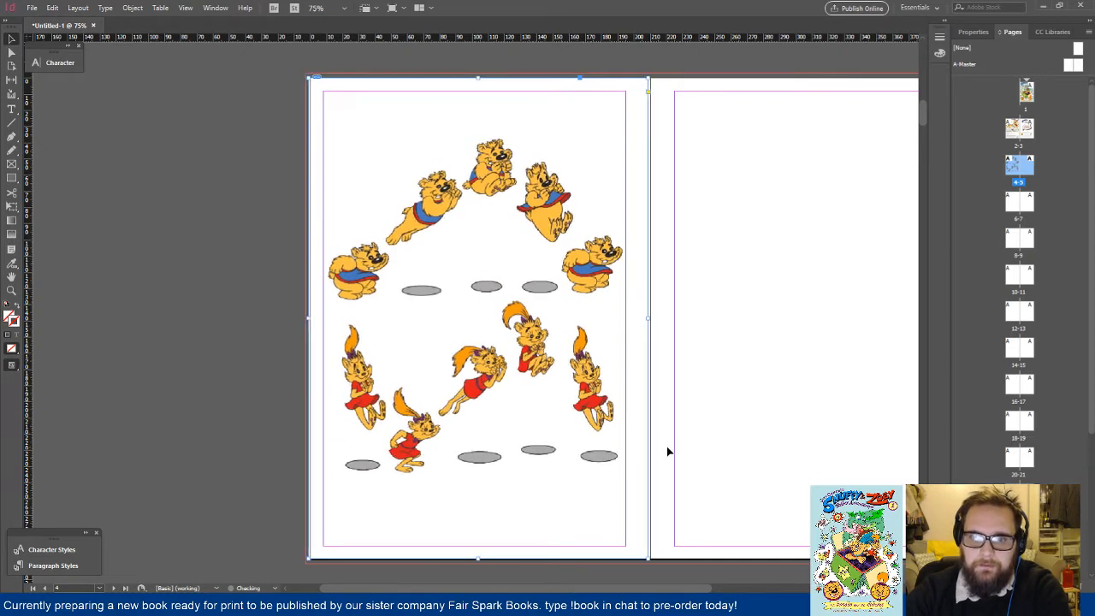
key("Right")
key("Right")
key("Right")
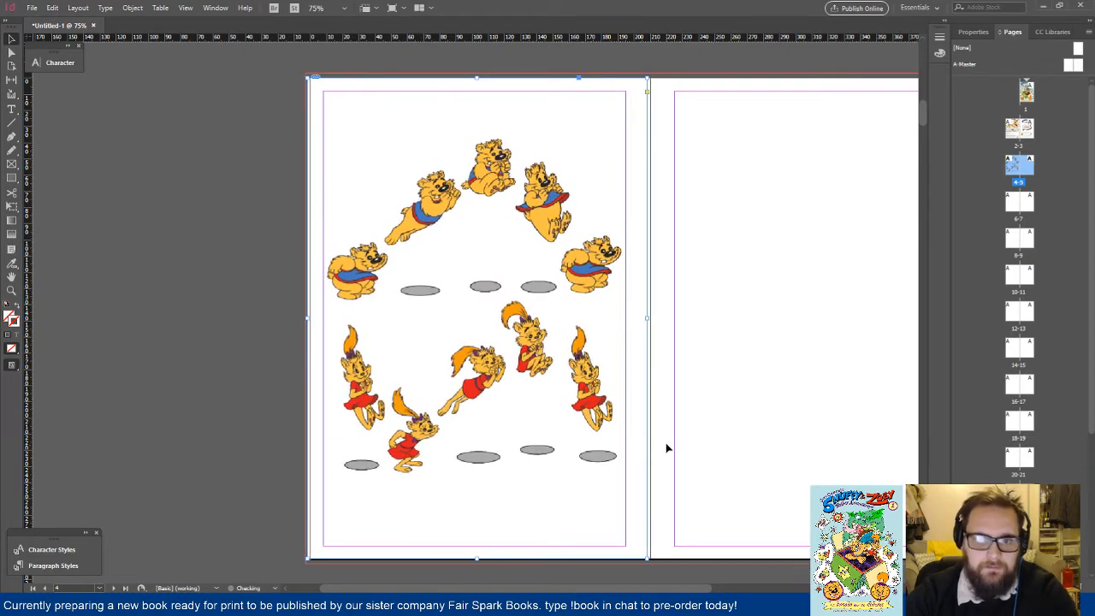
left_click(670, 431)
Step: Look over the placed artwork on pages 1 to 4 and the remaining spreads through to the end of the document
left_click_drag(558, 587, 626, 587)
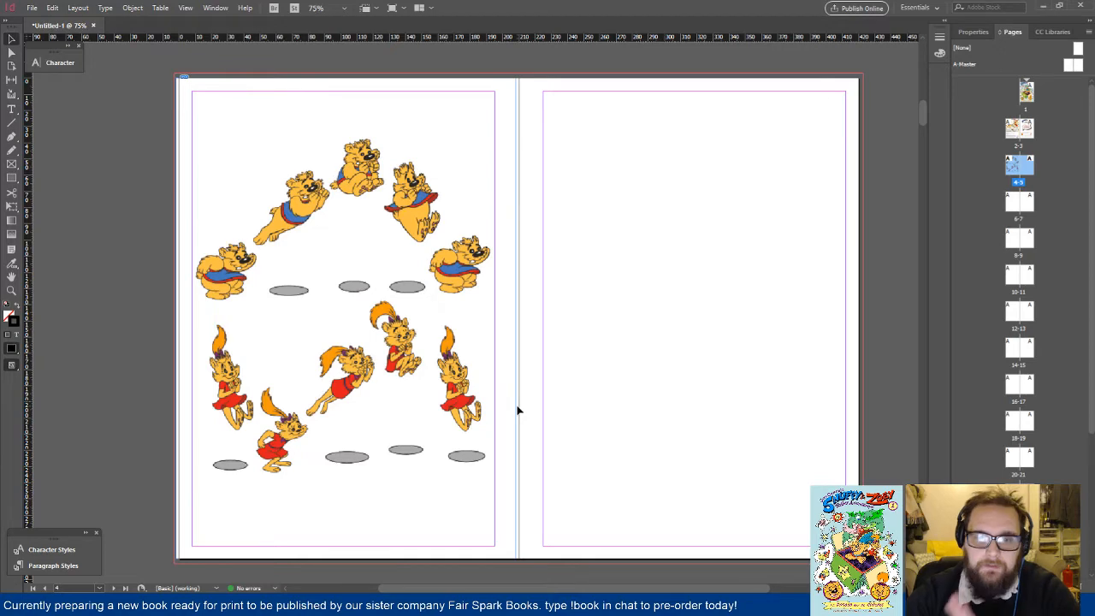
key("ctrl+minus")
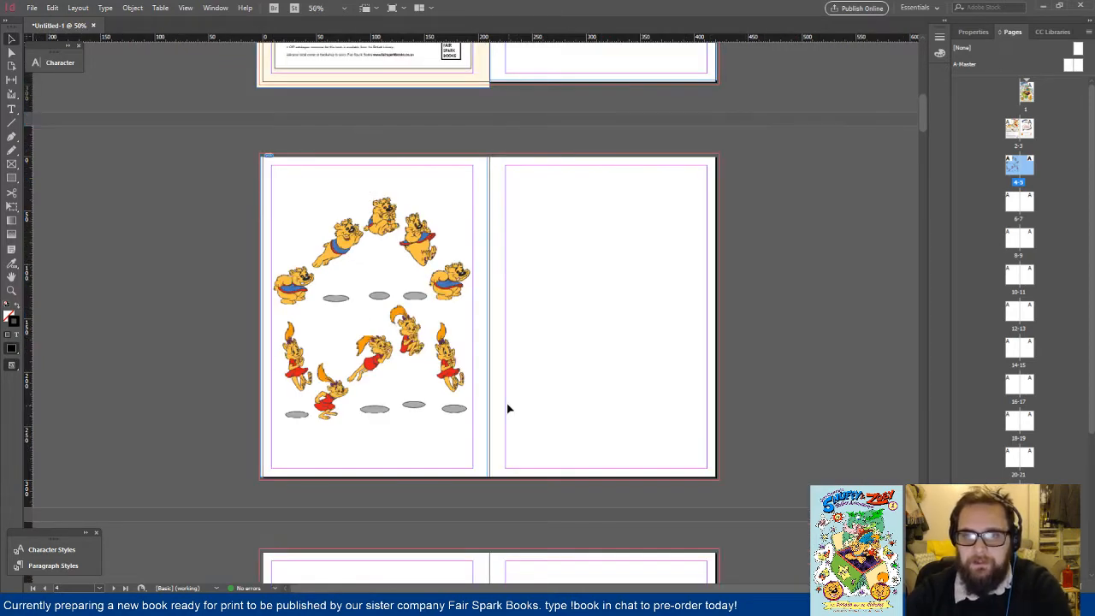
scroll(547, 379, "up", 3)
scroll(549, 370, "down", 5)
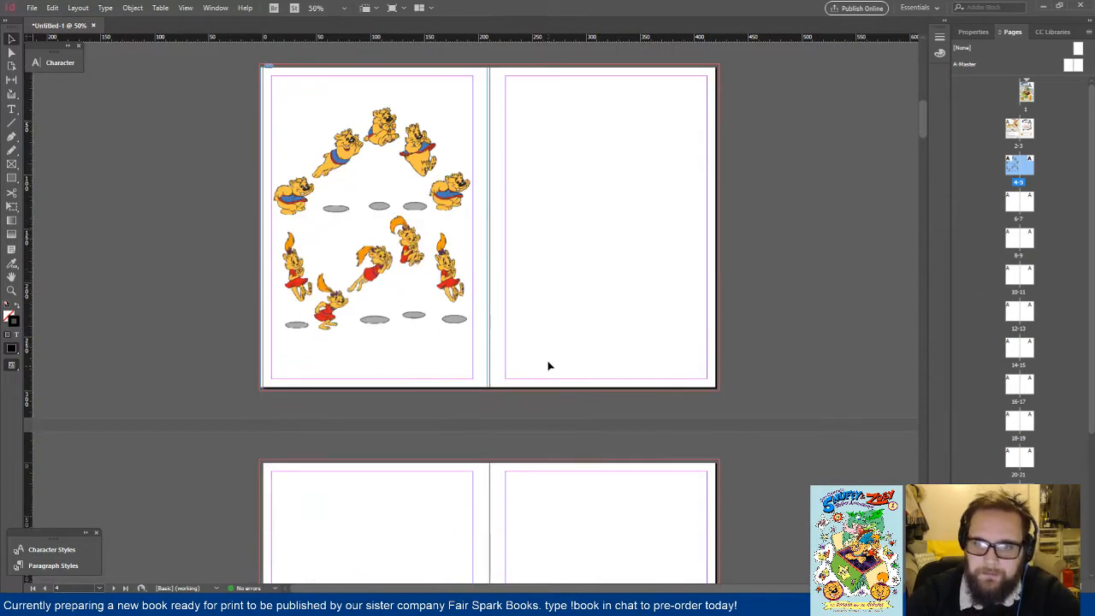
key("ctrl+minus")
key("ctrl+minus")
key("ctrl+minus")
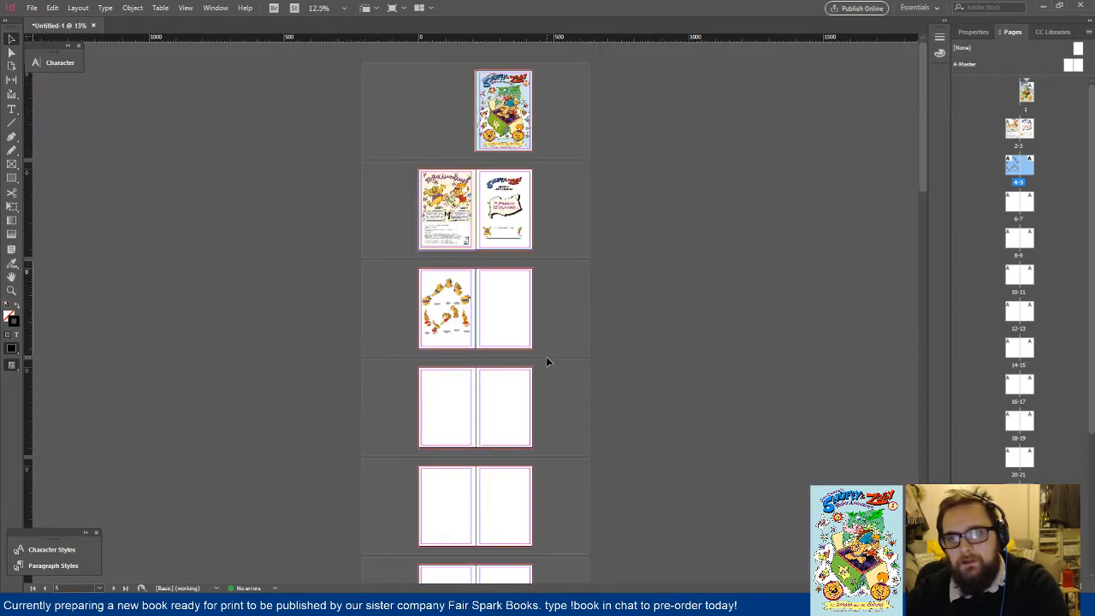
scroll(546, 356, "down", 10)
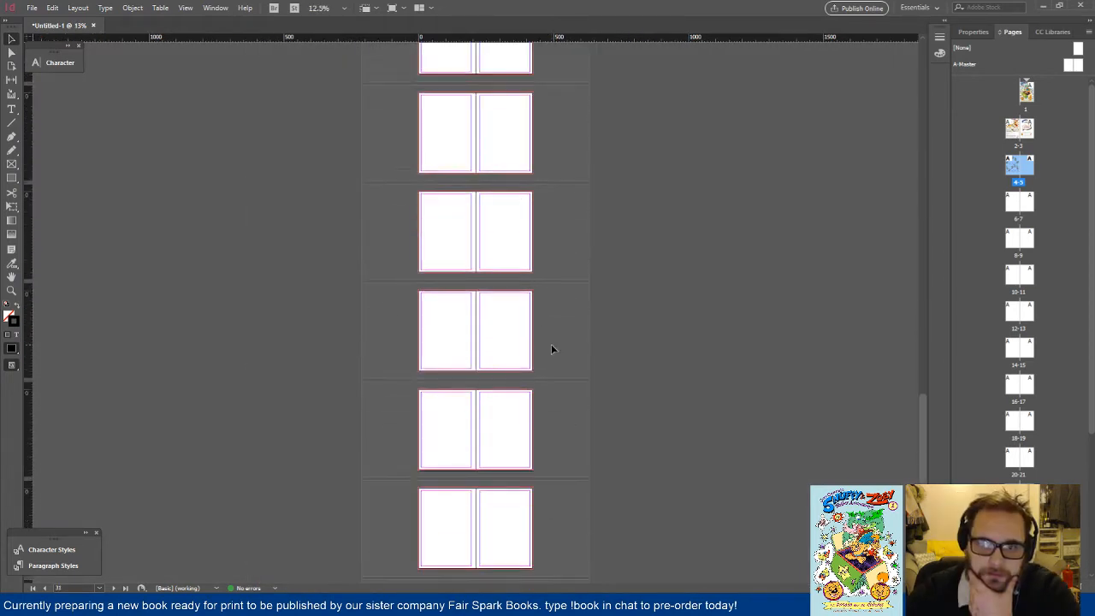
scroll(525, 355, "up", 8)
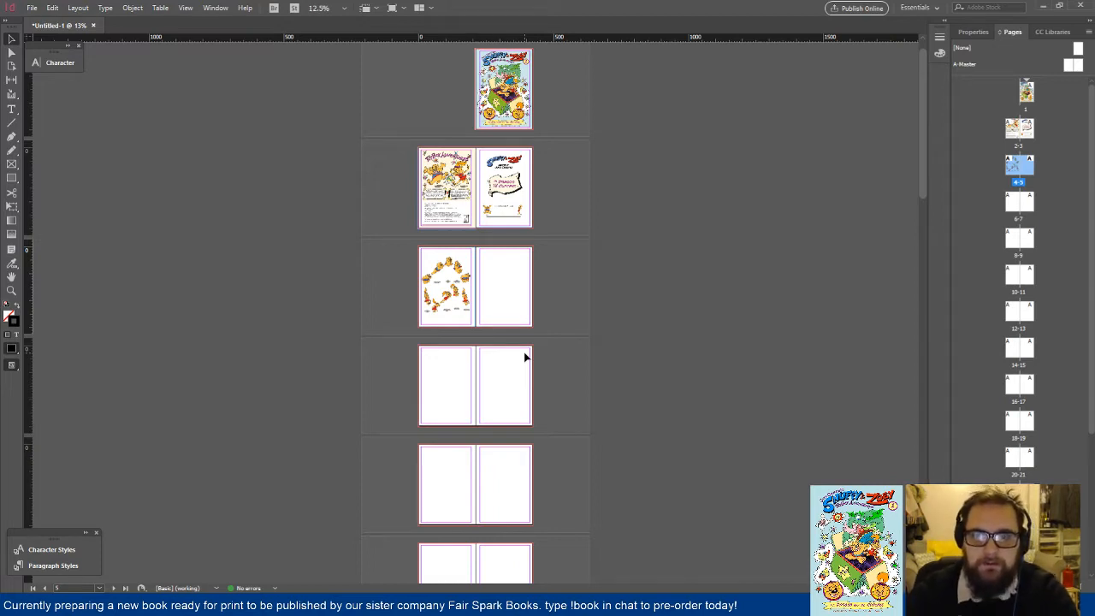
scroll(513, 342, "down", 1)
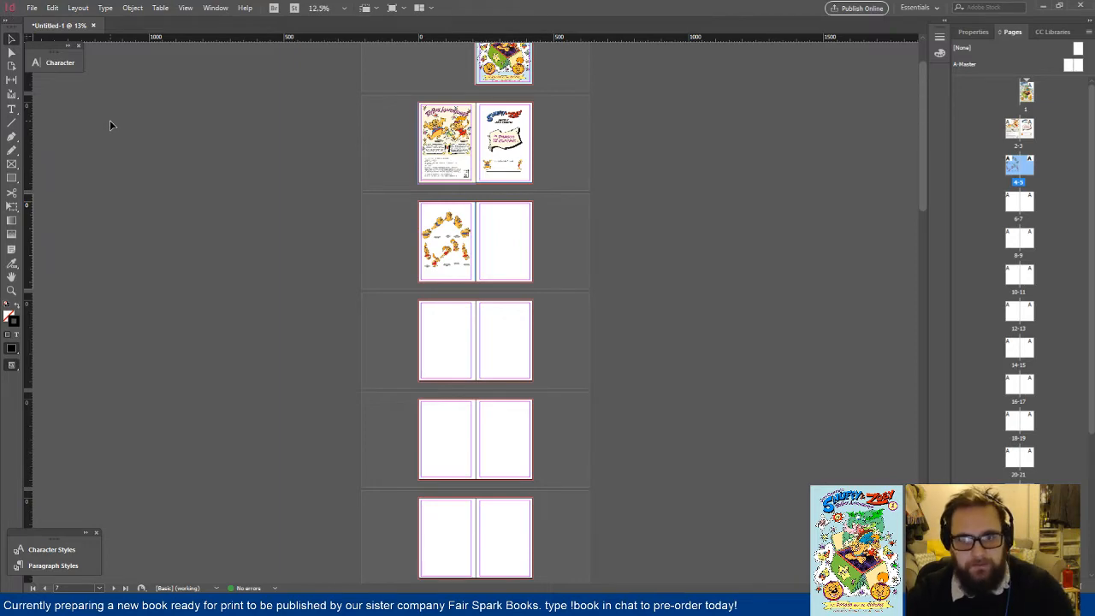
Step: Save the document as "Snuffy&Zoey-Book1.indd" in folder "1" of the Snuffy & Zoey project folder
key("ctrl+s")
left_click(340, 75)
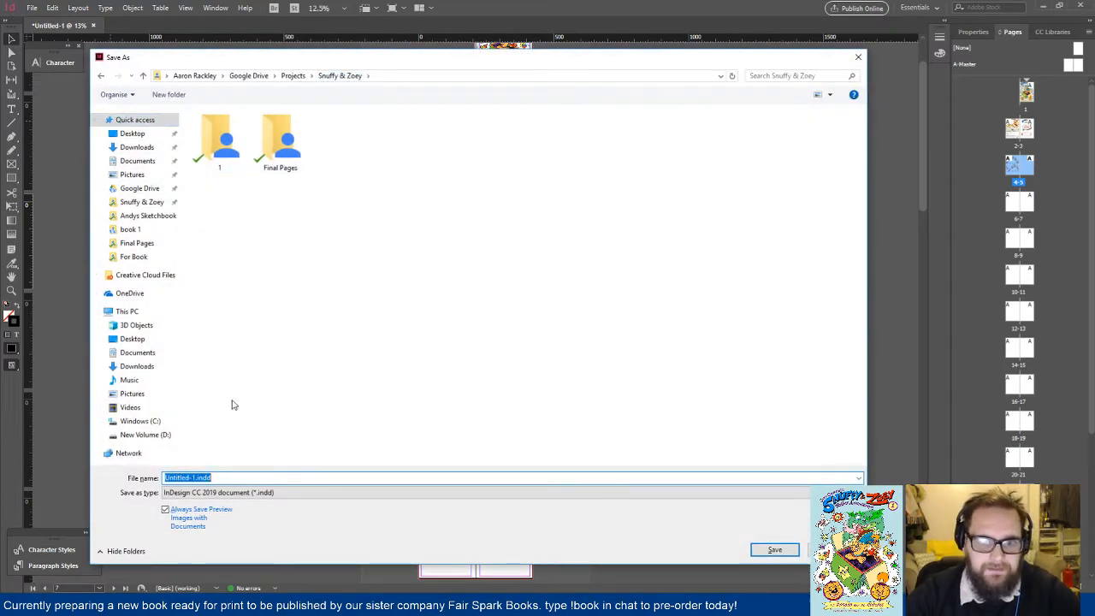
double_click(220, 139)
left_click(189, 479)
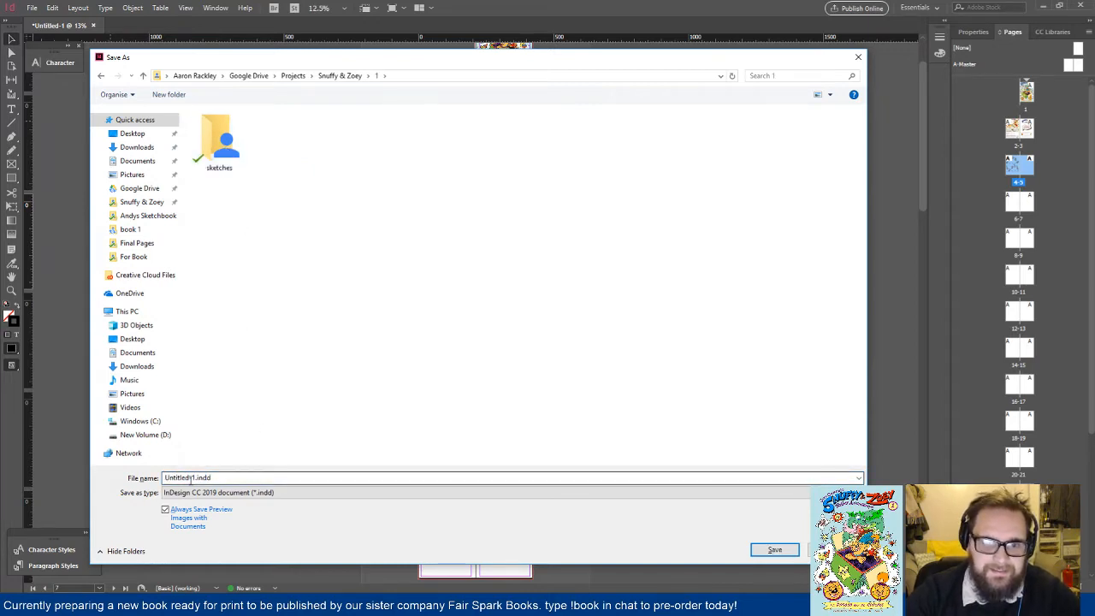
double_click(189, 479)
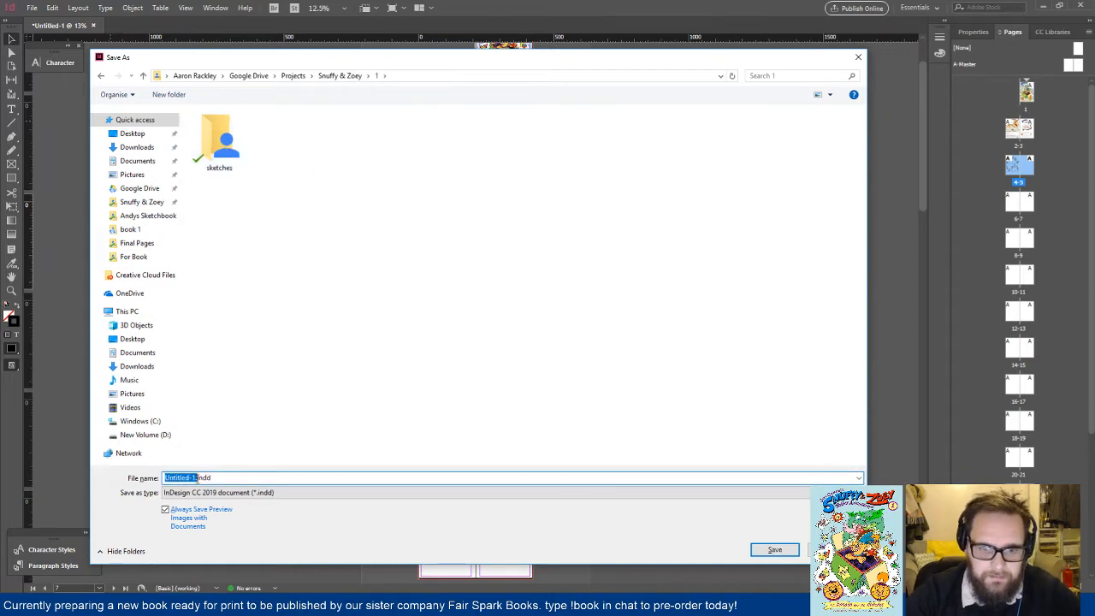
key("BackSpace")
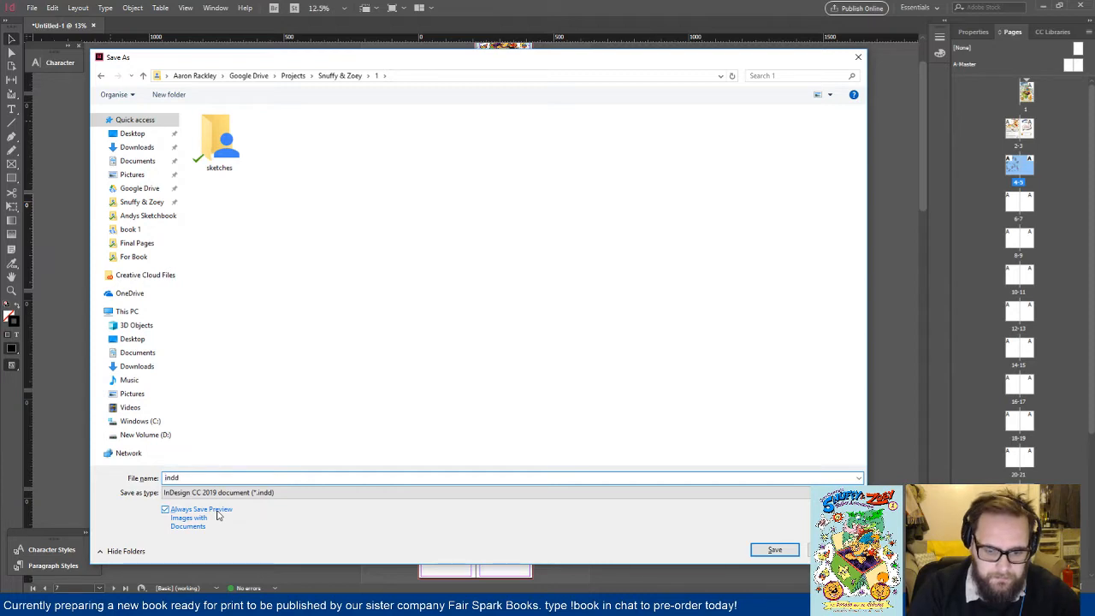
type("Snuff")
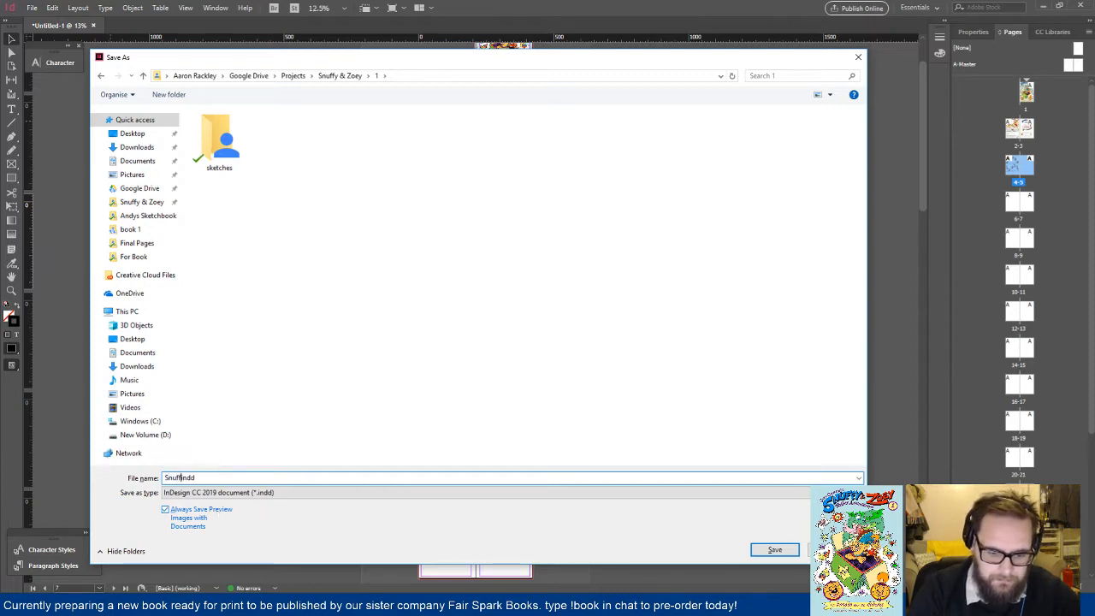
type("y&Zoey")
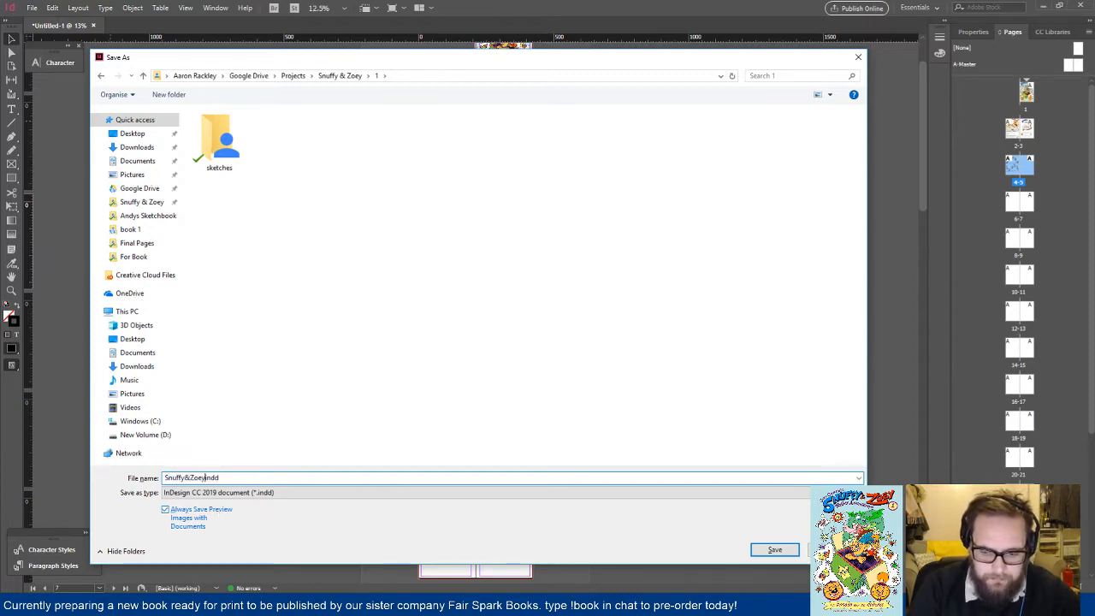
type("-Book1")
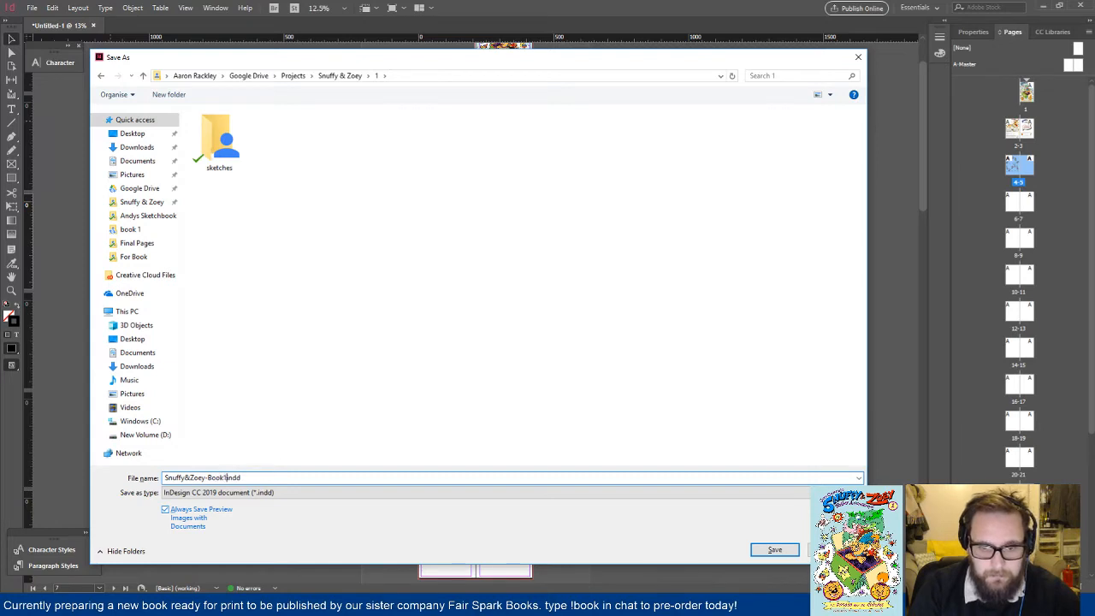
key("Return")
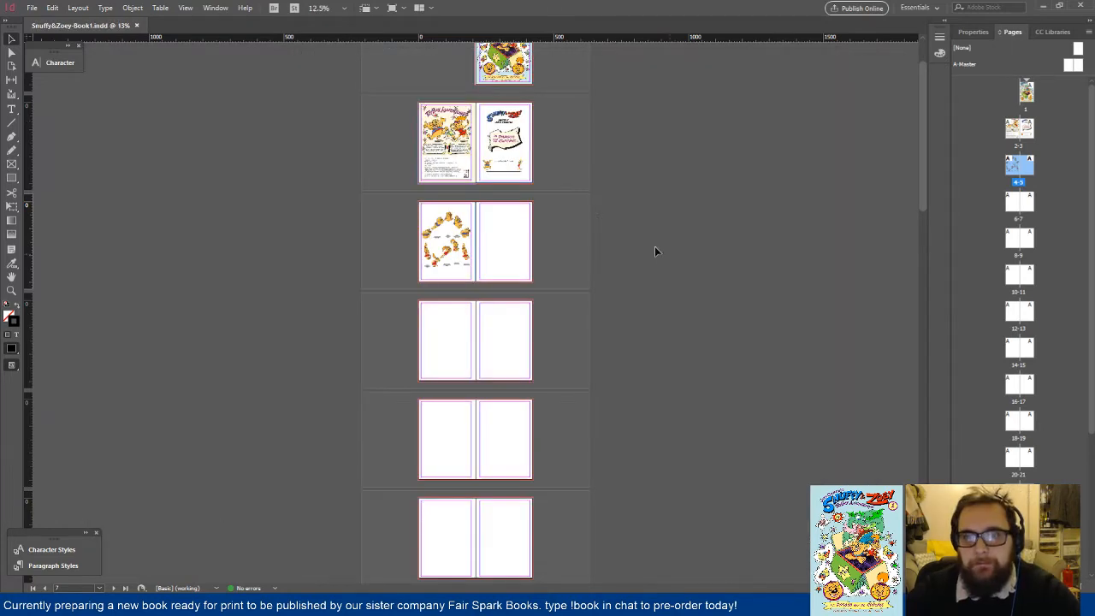
key("ctrl+=")
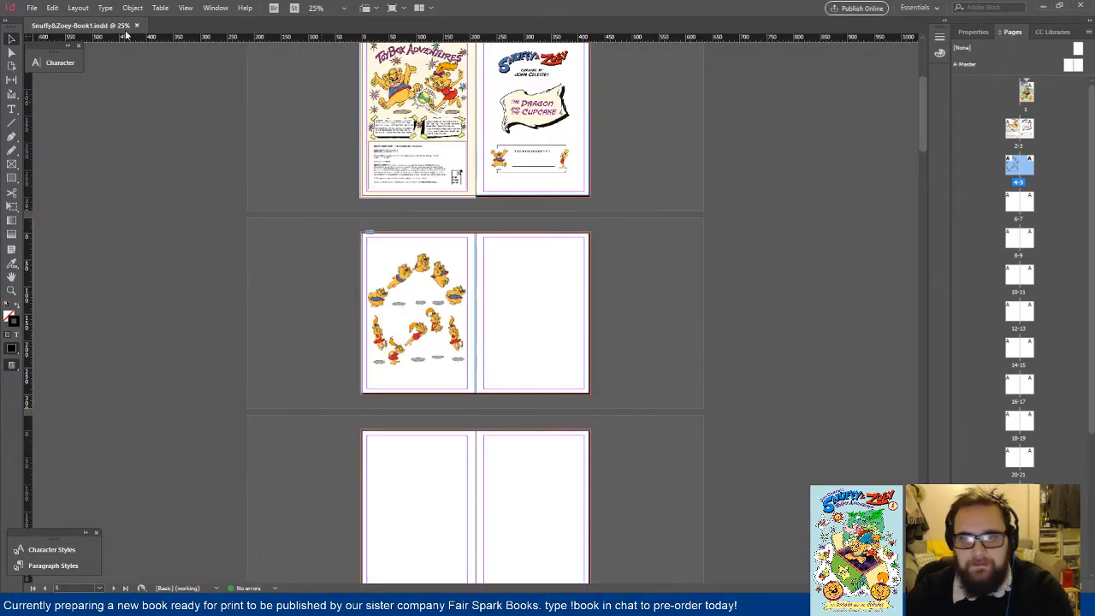
left_click(32, 7)
left_click(52, 167)
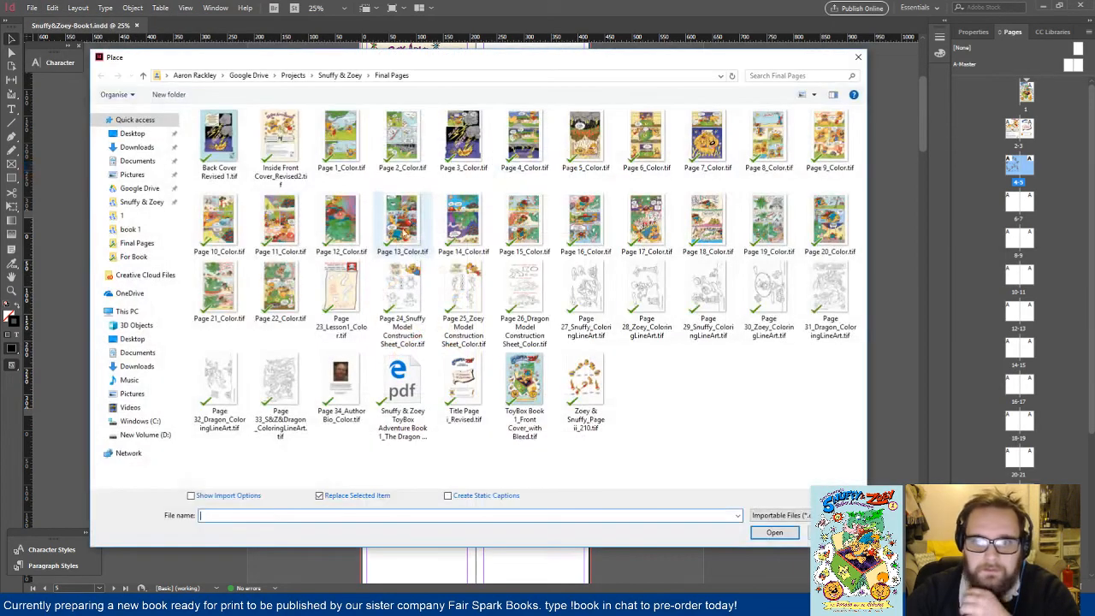
left_click(345, 148)
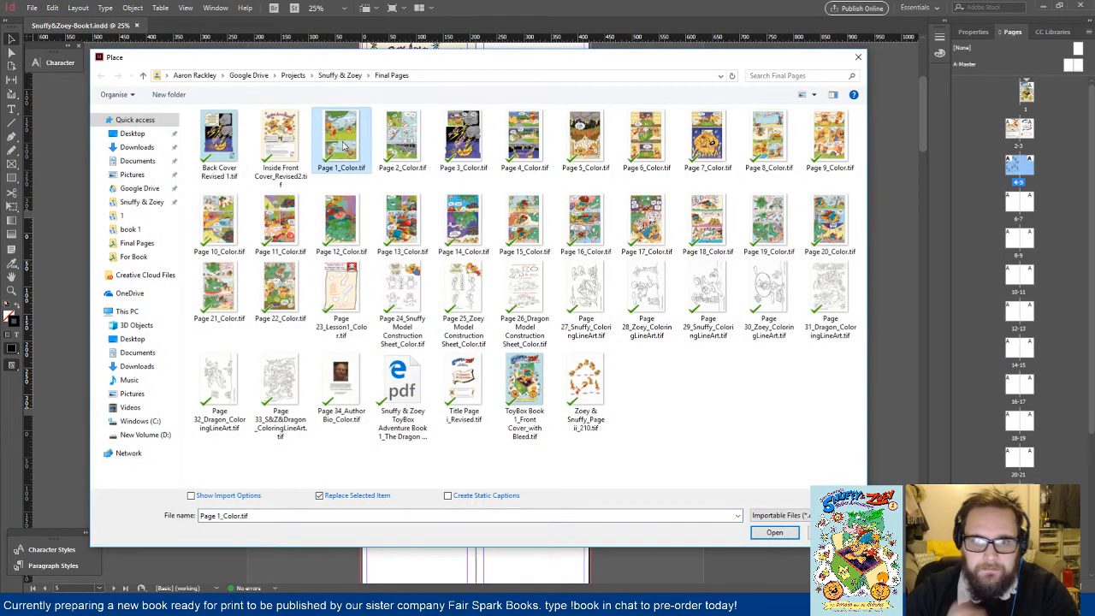
left_click(287, 391, "shift")
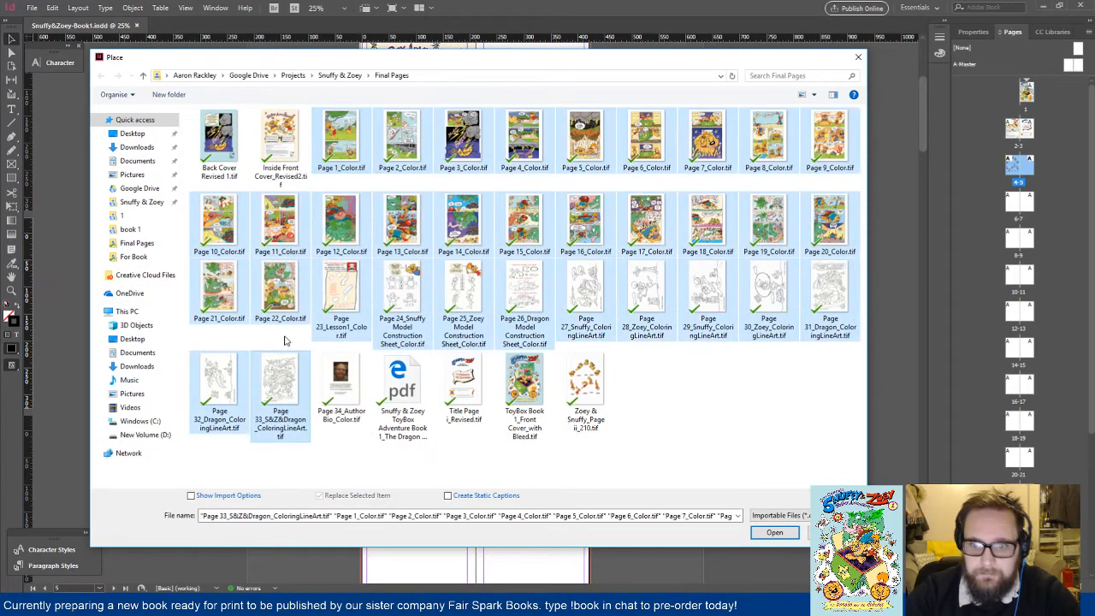
left_click(758, 533)
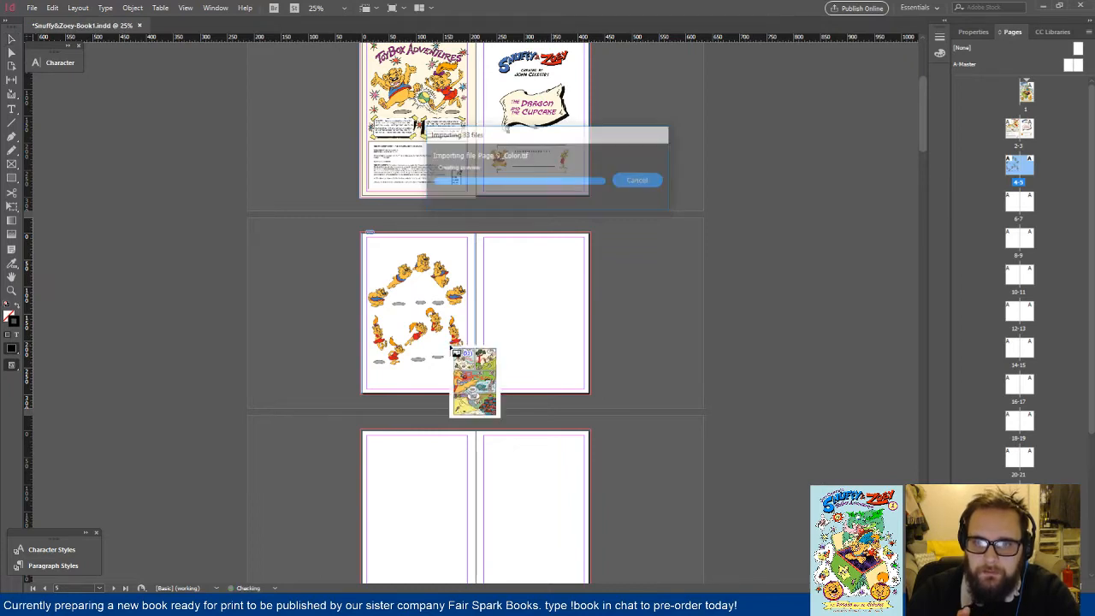
scroll(466, 325, "down", 1)
left_click(486, 214)
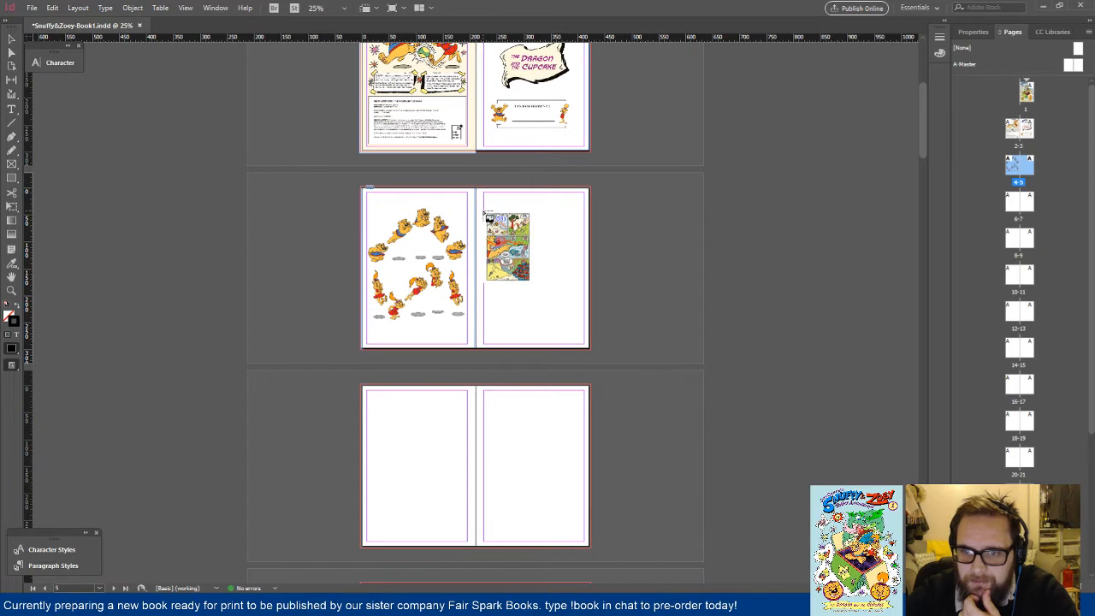
scroll(484, 213, "down", 2)
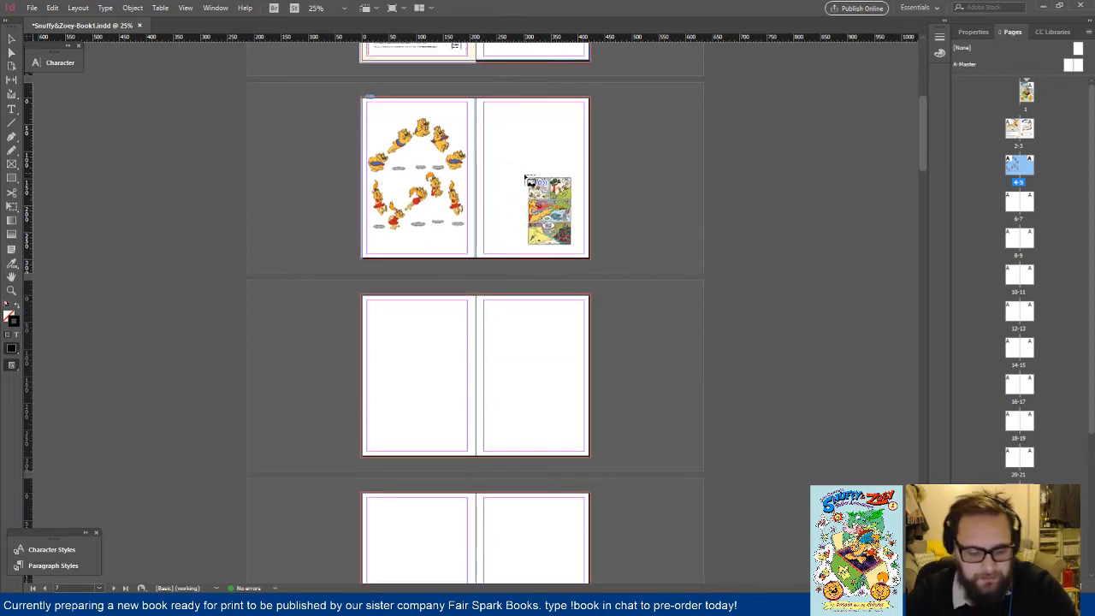
key("Right")
key("Right")
key("Right")
key("Right")
key("Right")
key("Right")
key("Right")
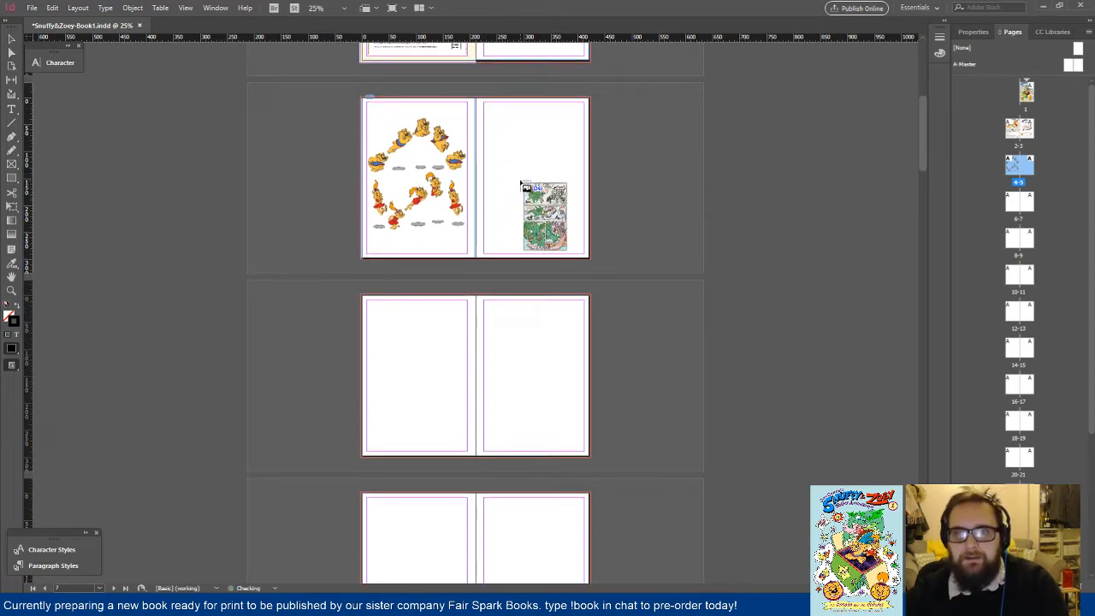
key("Left")
key("Left")
key("Left")
key("Left")
key("Left")
key("Left")
key("Left")
key("Left")
key("Left")
key("Left")
key("Left")
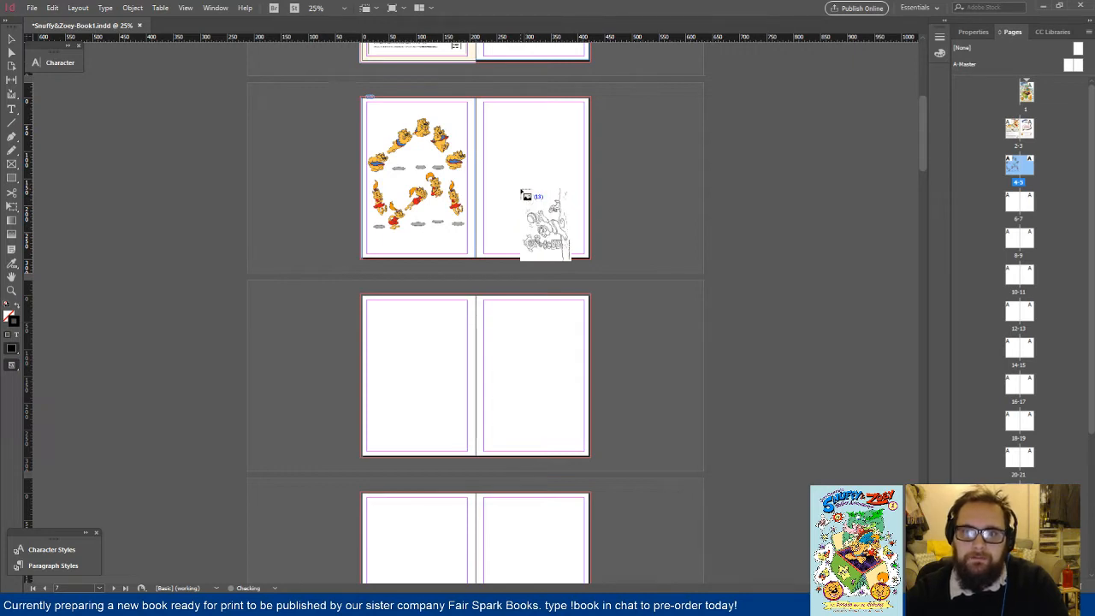
key("Escape")
key("Escape")
key("Escape")
key("Escape")
key("Escape")
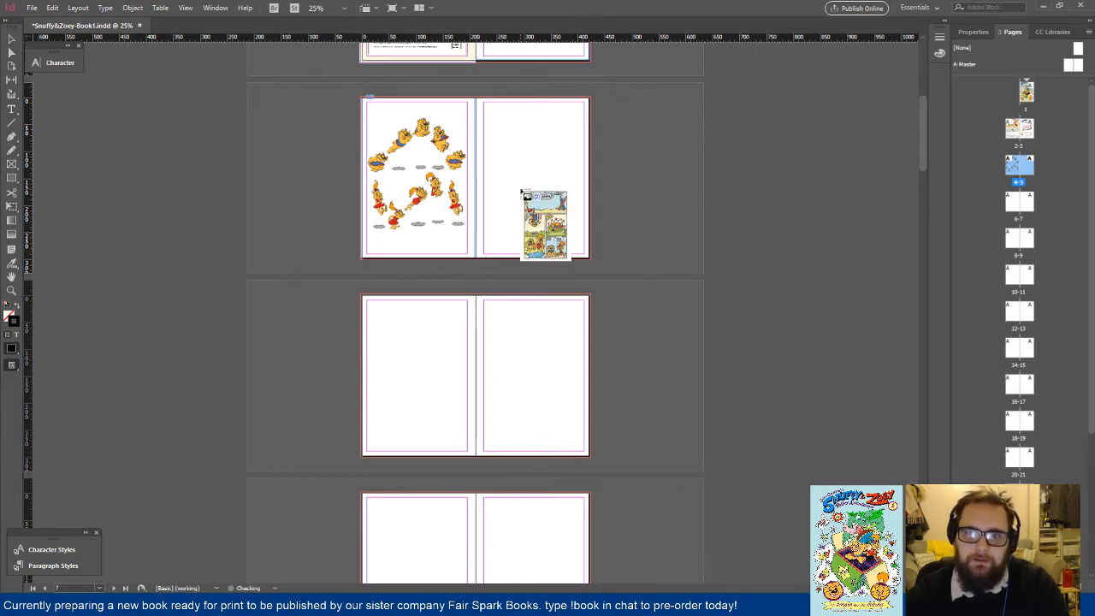
Step: Place "Page 1_Color.tif" from the Final Pages folder roughly on page 5 and deselect it
left_click(33, 8)
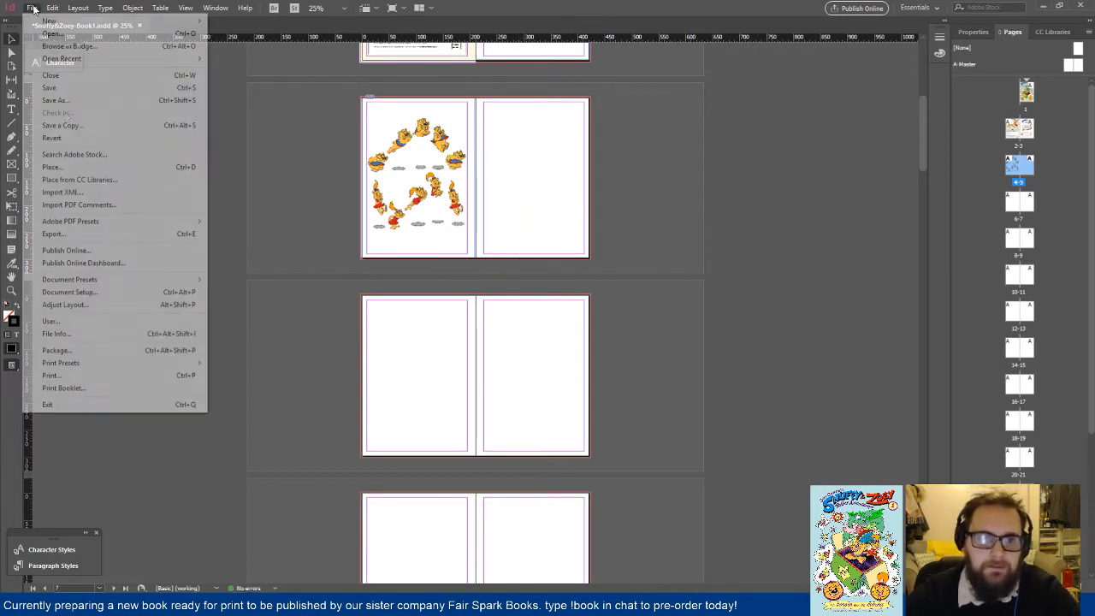
left_click(74, 169)
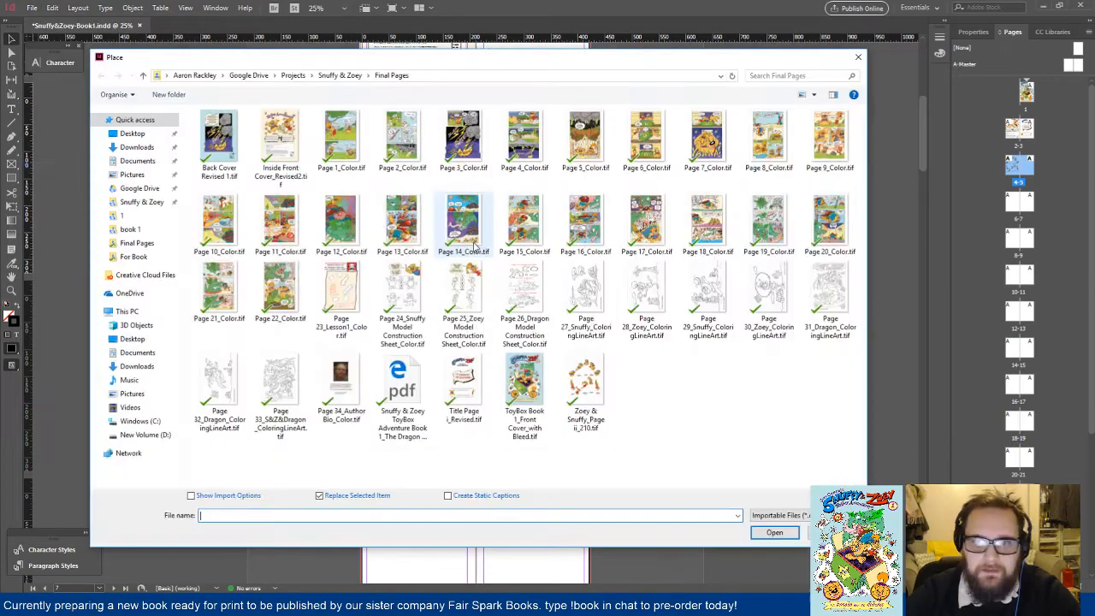
double_click(351, 143)
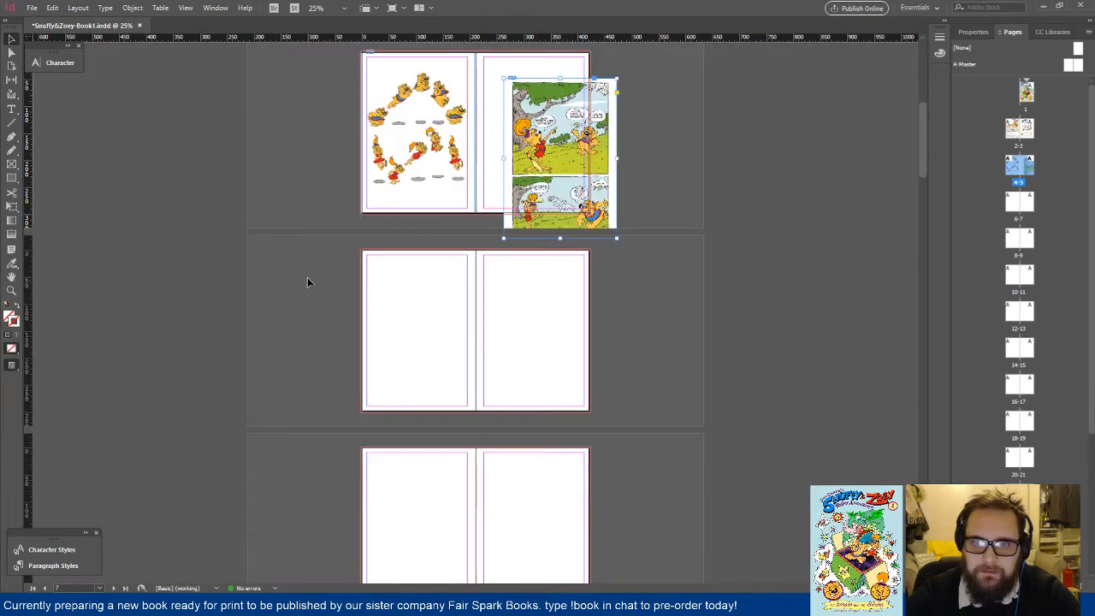
left_click(307, 277)
Step: Place "Page 2_Color.tif" and "Page 3_Color.tif" roughly on pages 6 and 7, one image per page
scroll(307, 277, "down", 1)
left_click(32, 7)
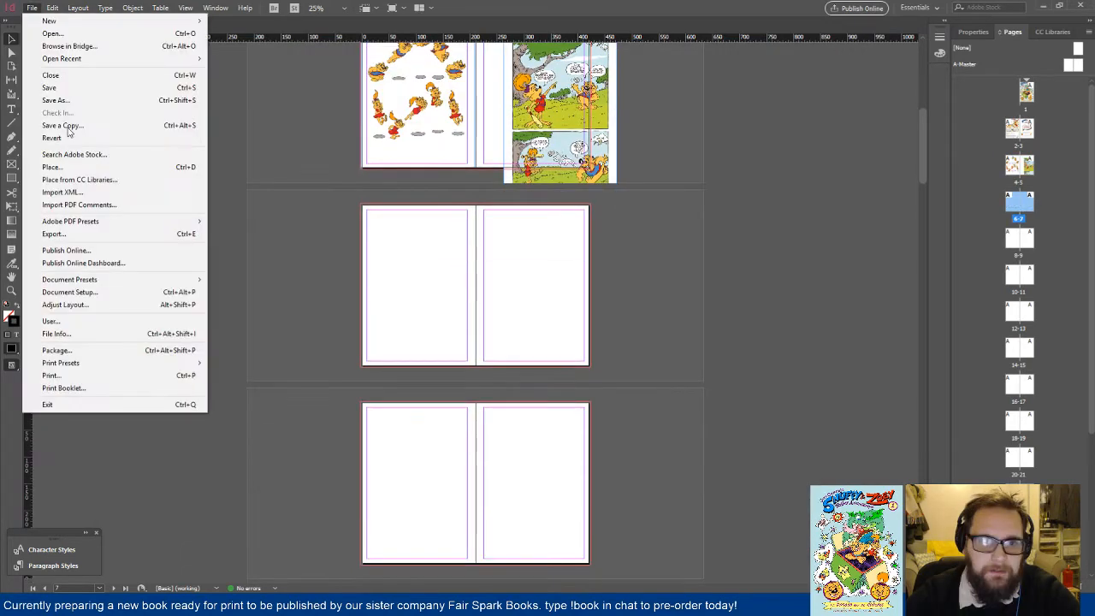
left_click(53, 167)
left_click(405, 139)
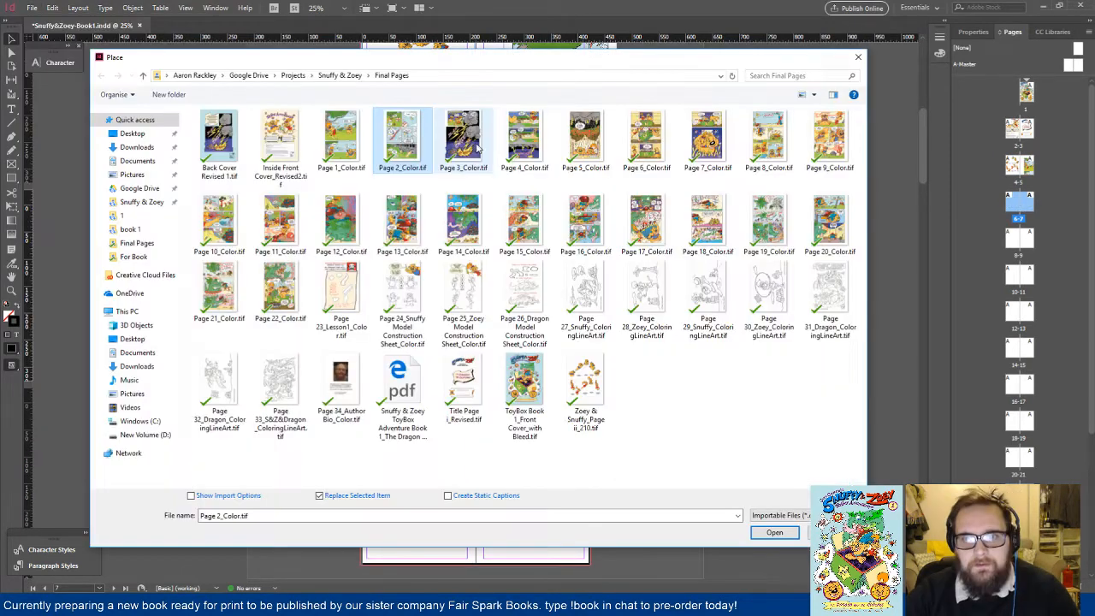
left_click(463, 140, "ctrl")
left_click(773, 532)
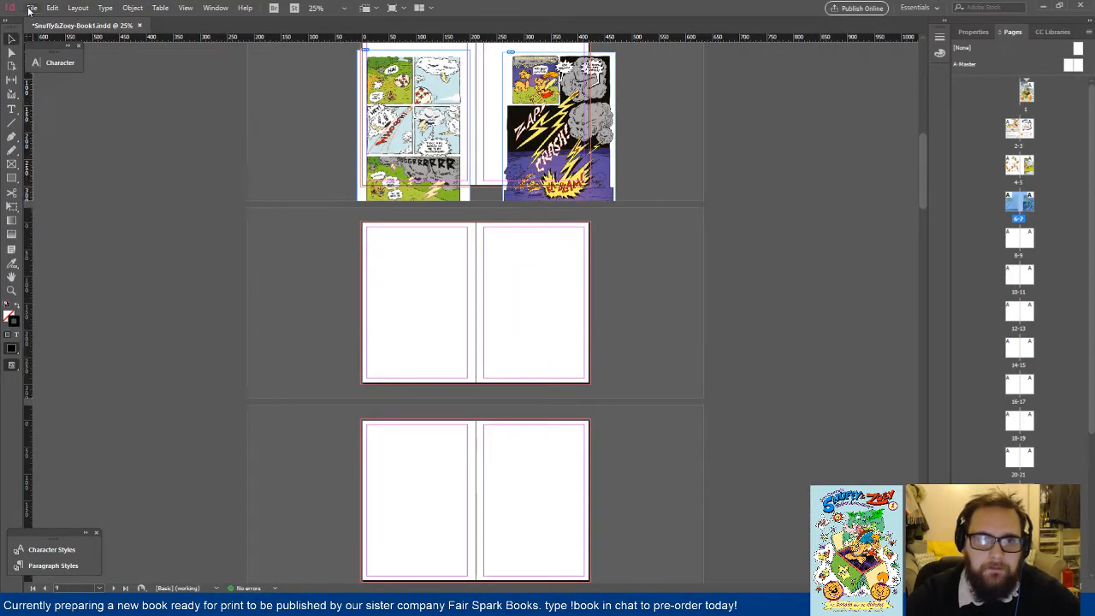
Step: Place "Page 4_Color.tif" and "Page 5_Color.tif" roughly on pages 8 and 9, one image per page
left_click(32, 7)
left_click(96, 170)
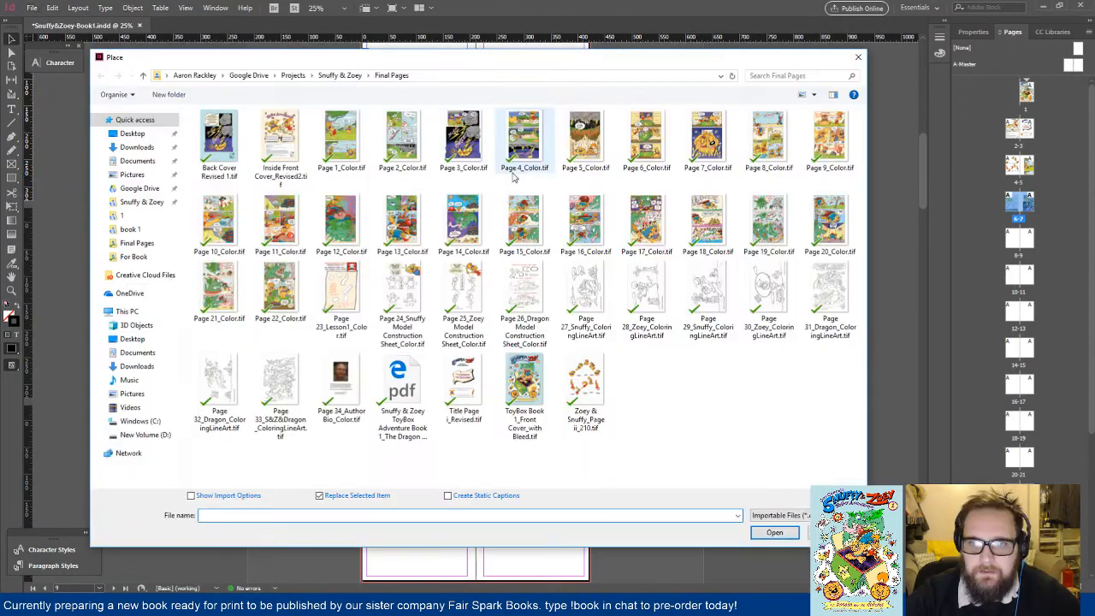
left_click(514, 171)
left_click(585, 141, "ctrl")
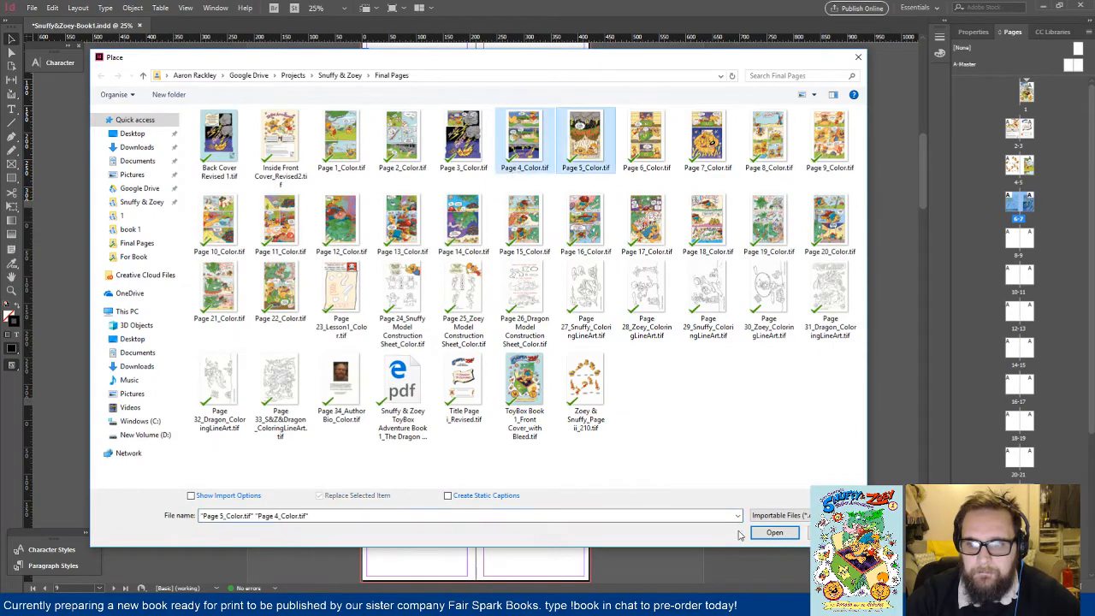
left_click(761, 532)
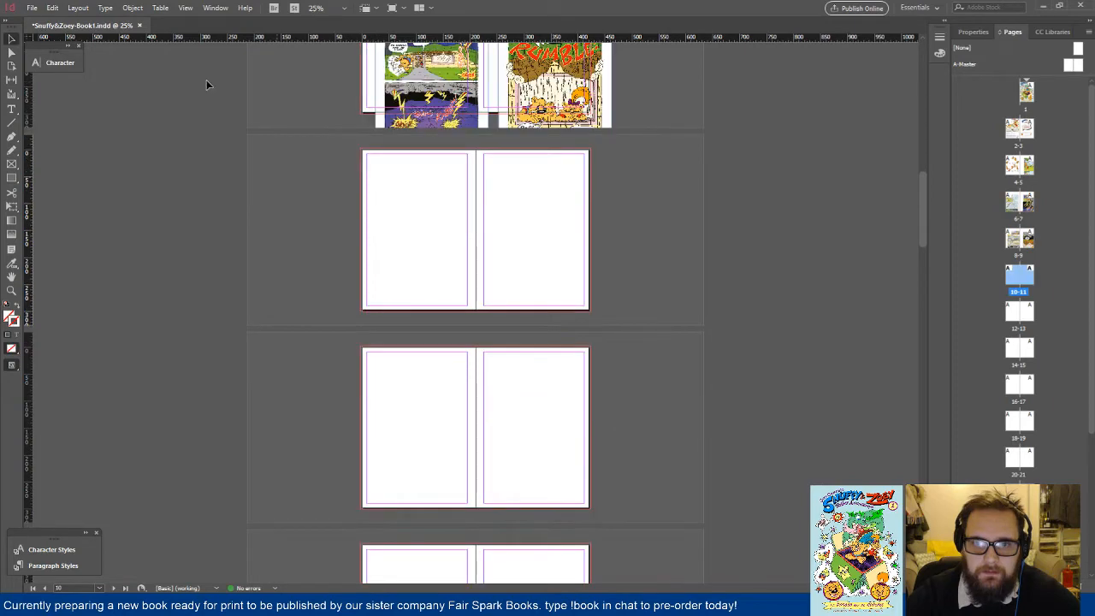
Step: Place "Page 6_Color.tif" and "Page 7_Color.tif" roughly on pages 10 and 11, one image per page
key("ctrl+d")
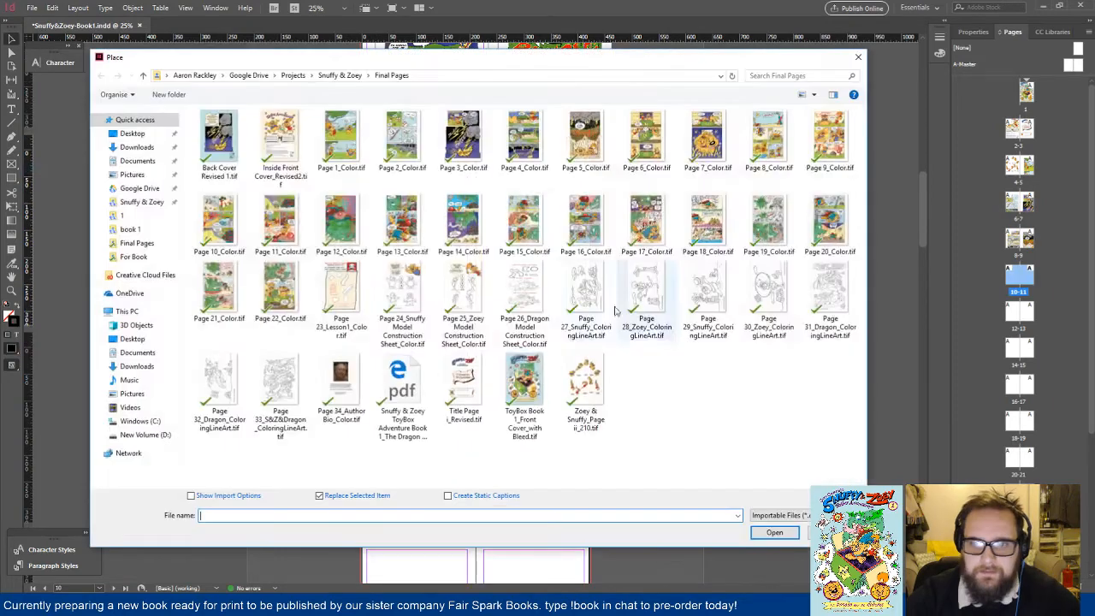
left_click(646, 138)
left_click(707, 142, "ctrl")
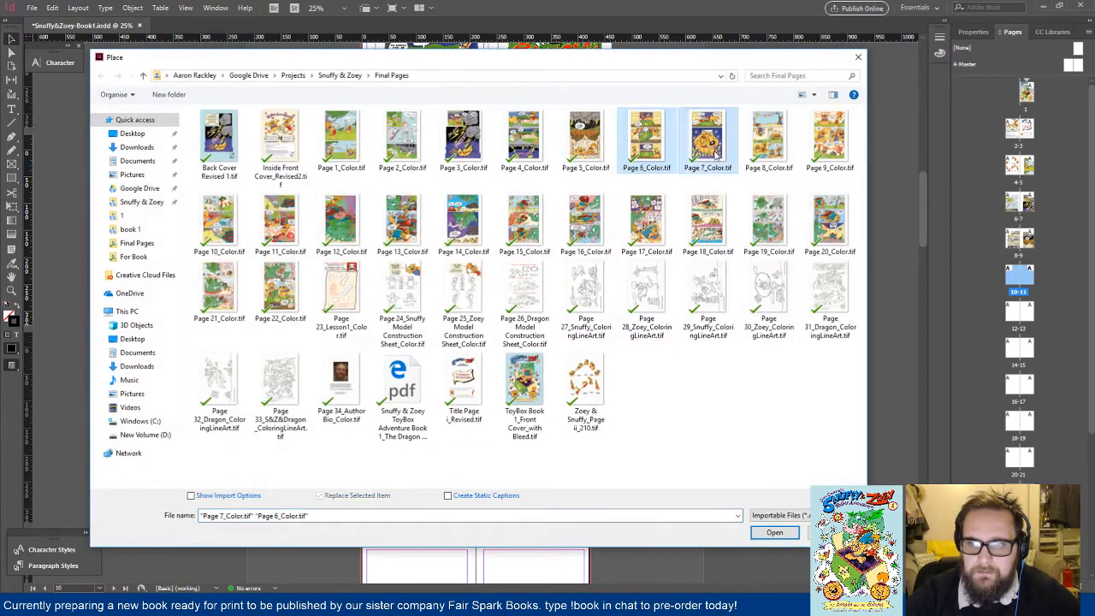
left_click(773, 532)
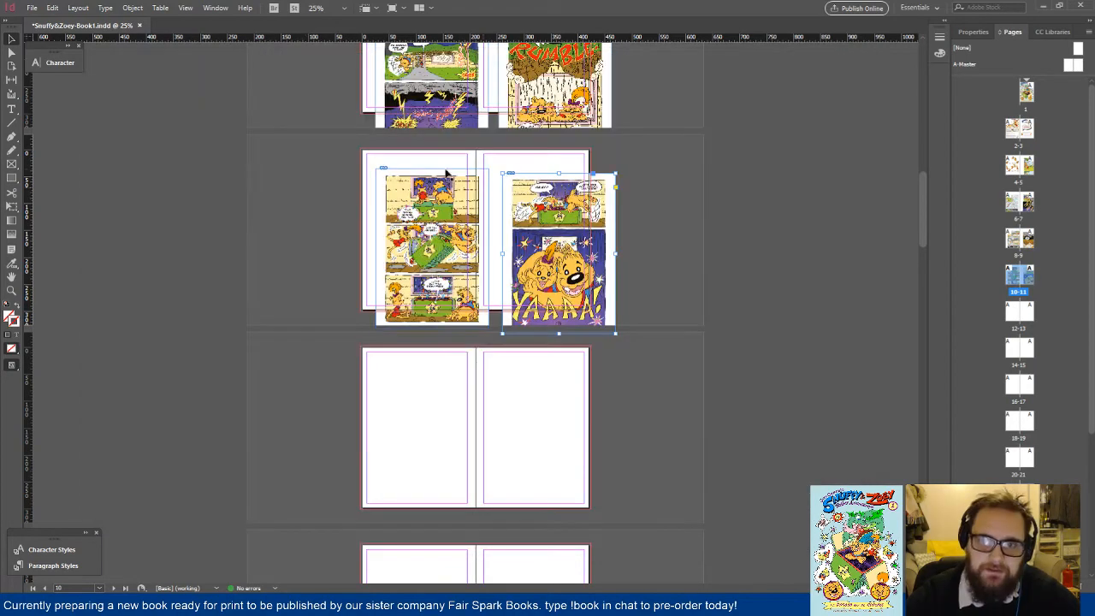
Step: Place "Page 8_Color.tif" and "Page 9_Color.tif" roughly on pages 12 and 13, one image per page
scroll(252, 160, "down", 3)
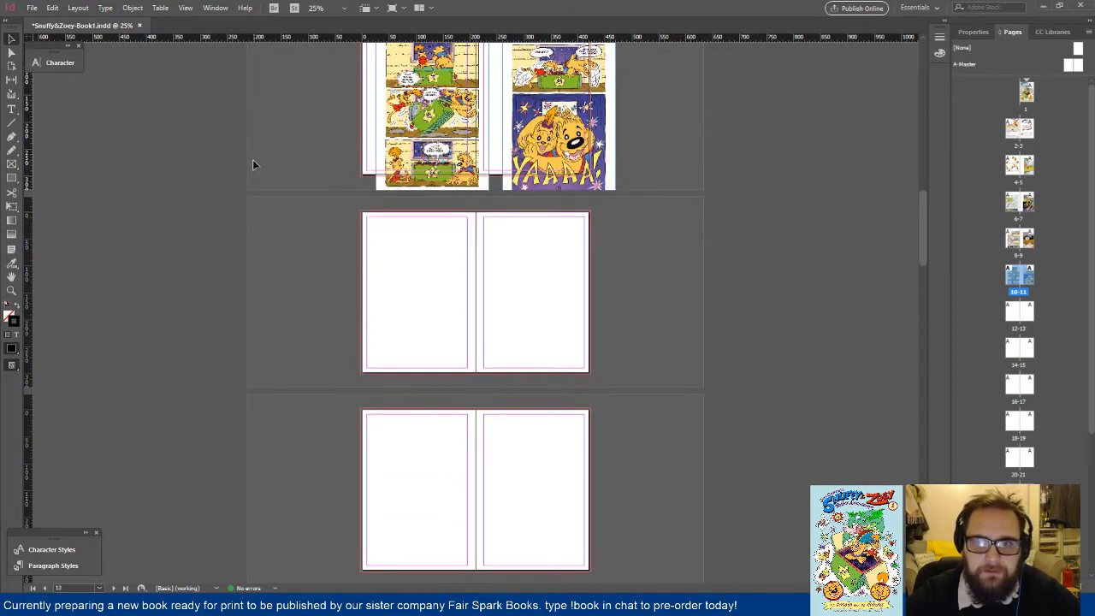
left_click(32, 8)
left_click(68, 166)
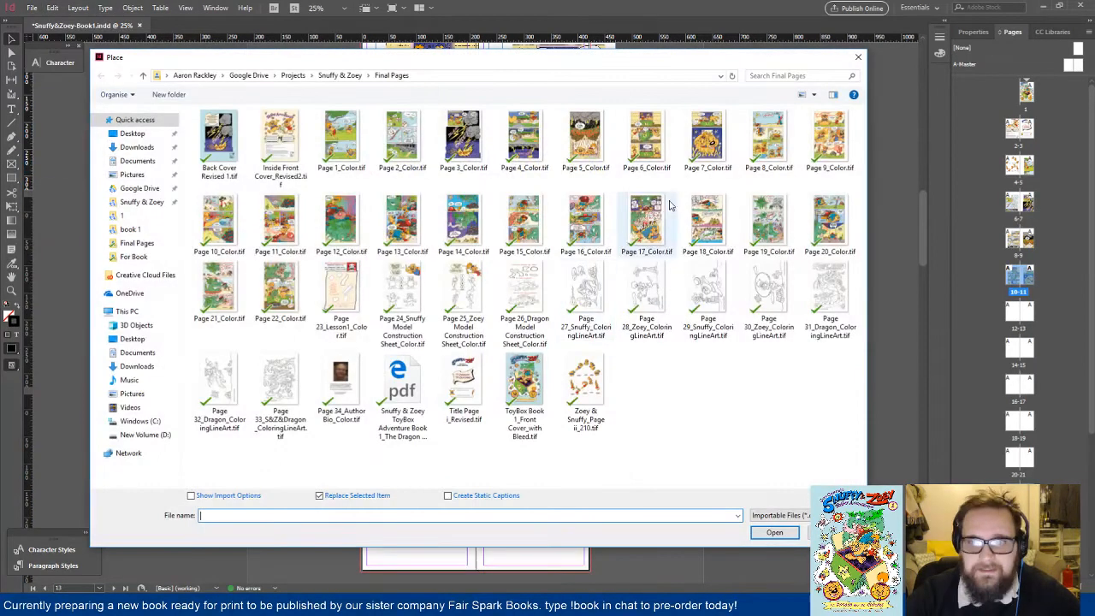
left_click(768, 137)
left_click(829, 137, "ctrl")
left_click(773, 532)
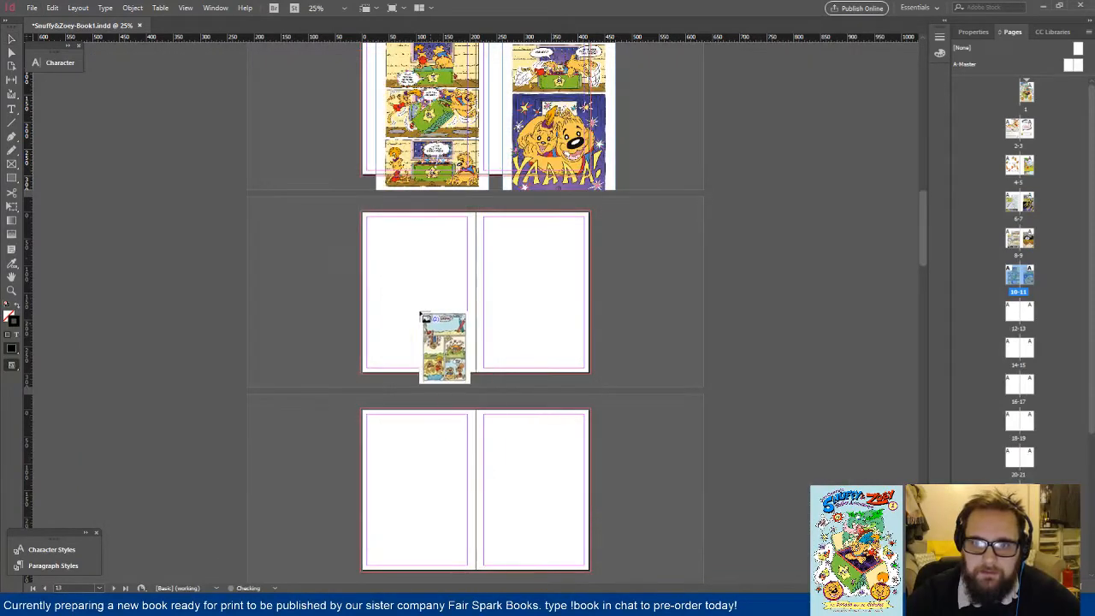
left_click(376, 248)
left_click(522, 249)
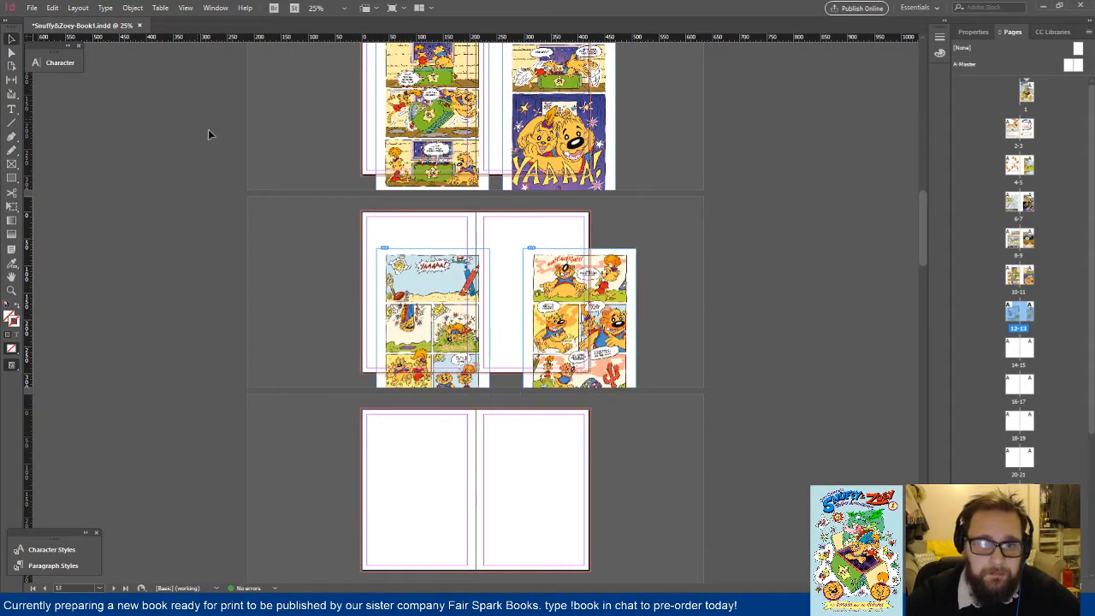
scroll(210, 130, "down", 3)
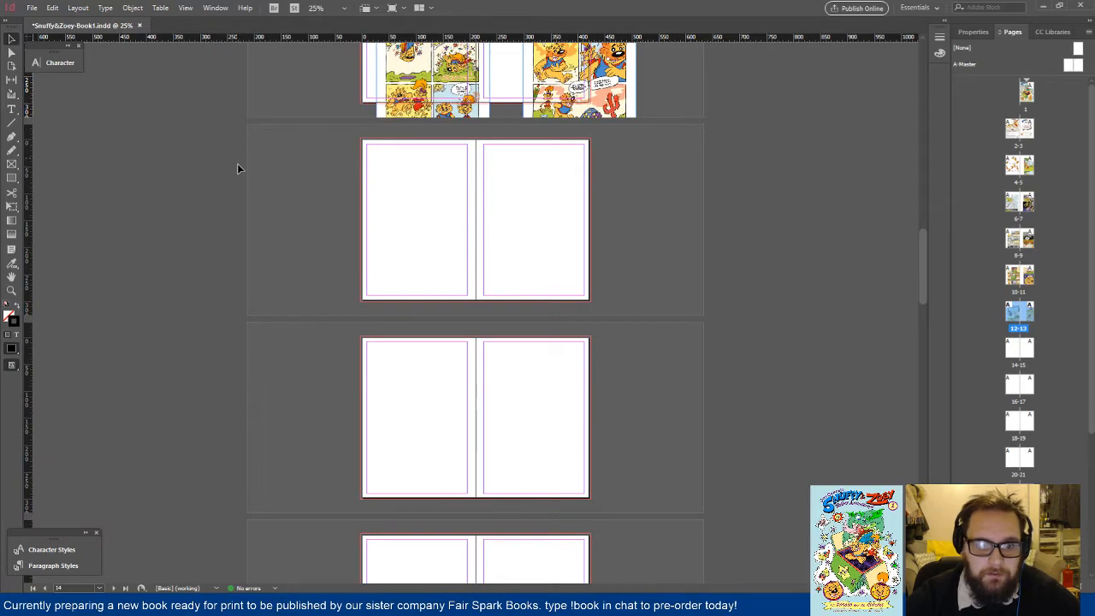
Step: Place "Page 10_Color.tif" and "Page 11_Color.tif" roughly on pages 14 and 15, one image per page
scroll(239, 166, "up", 1)
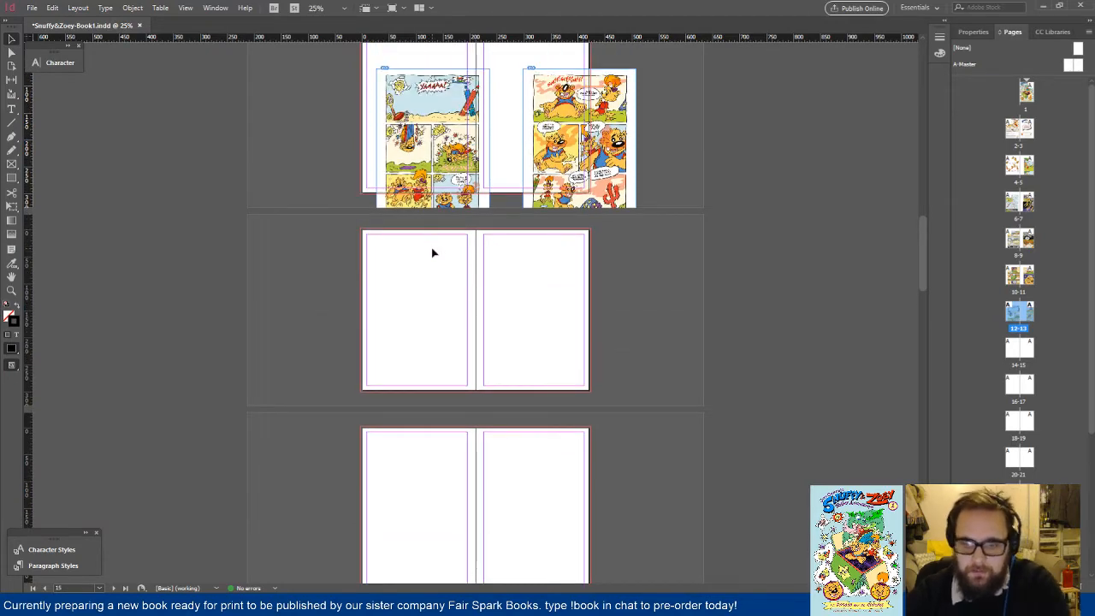
key("ctrl+equal")
scroll(442, 266, "up", 5)
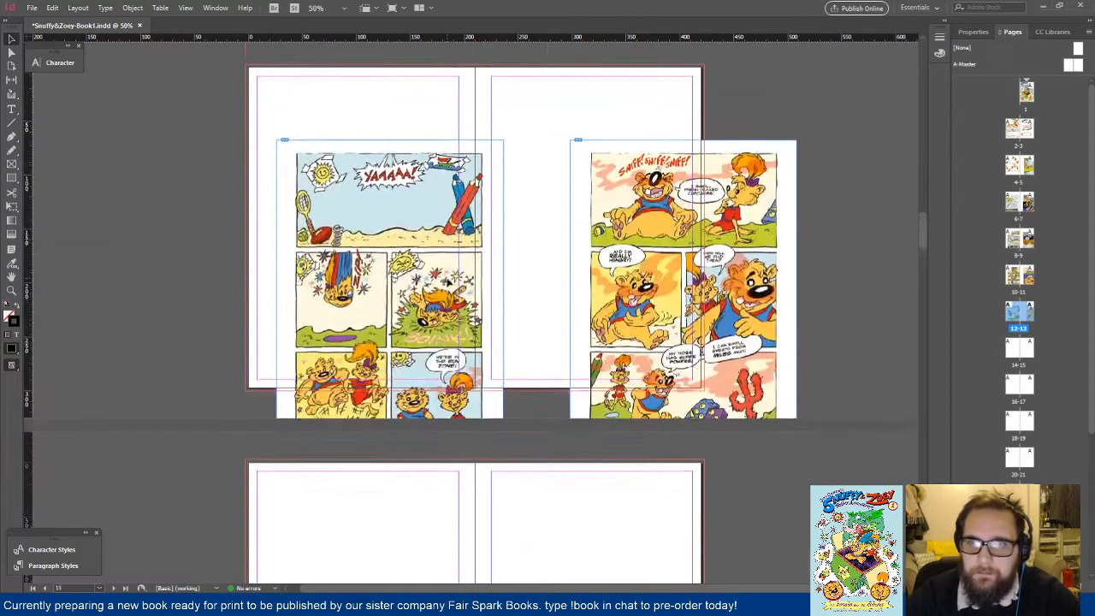
scroll(203, 206, "down", 5)
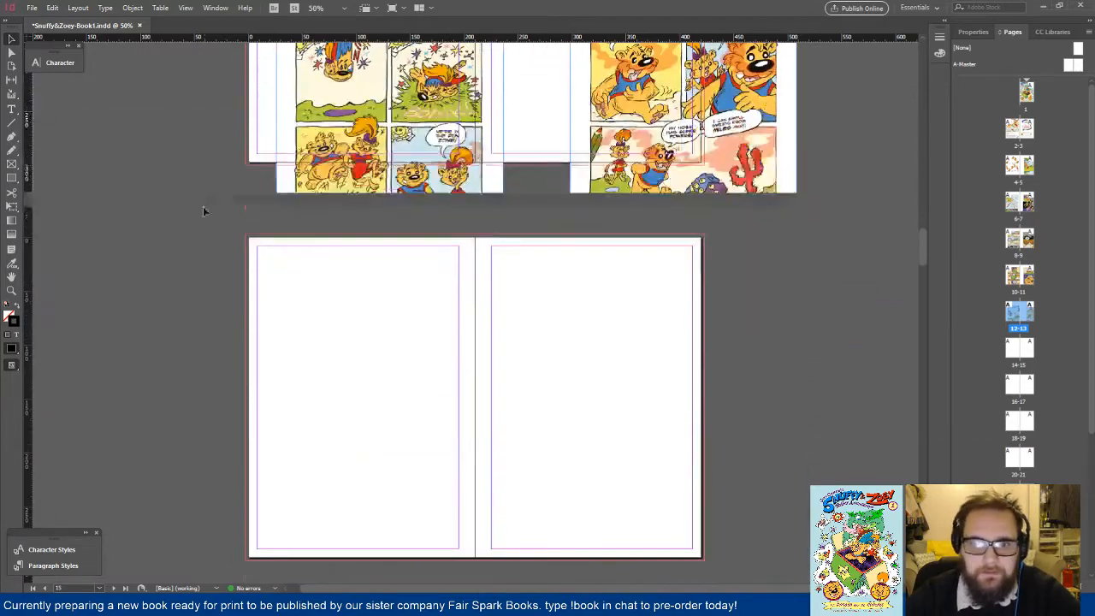
left_click(32, 8)
left_click(101, 166)
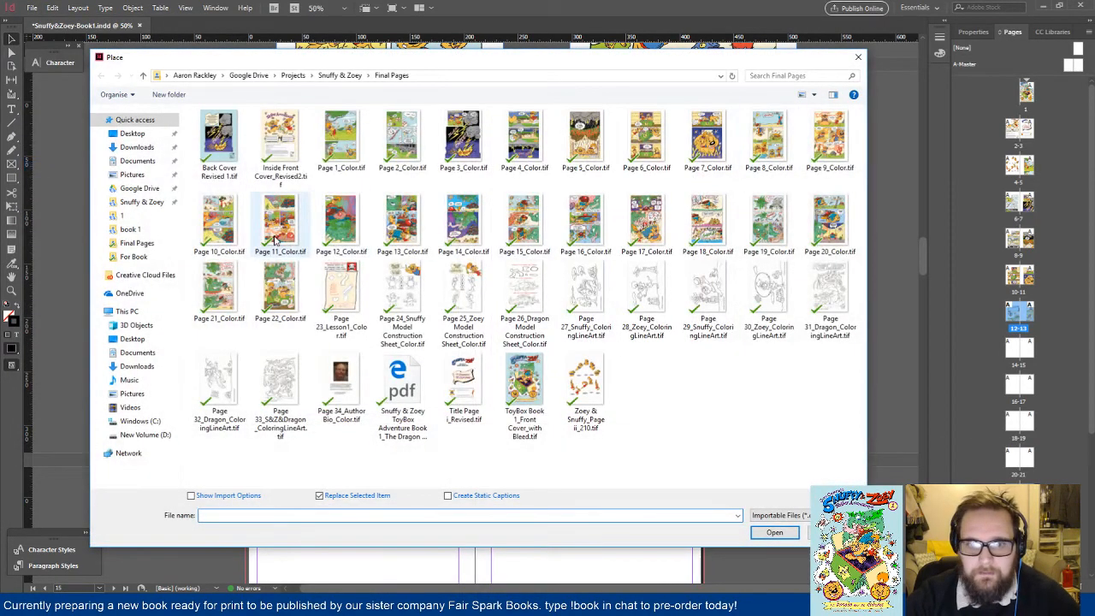
left_click(219, 224)
left_click(278, 231, "shift")
left_click(774, 532)
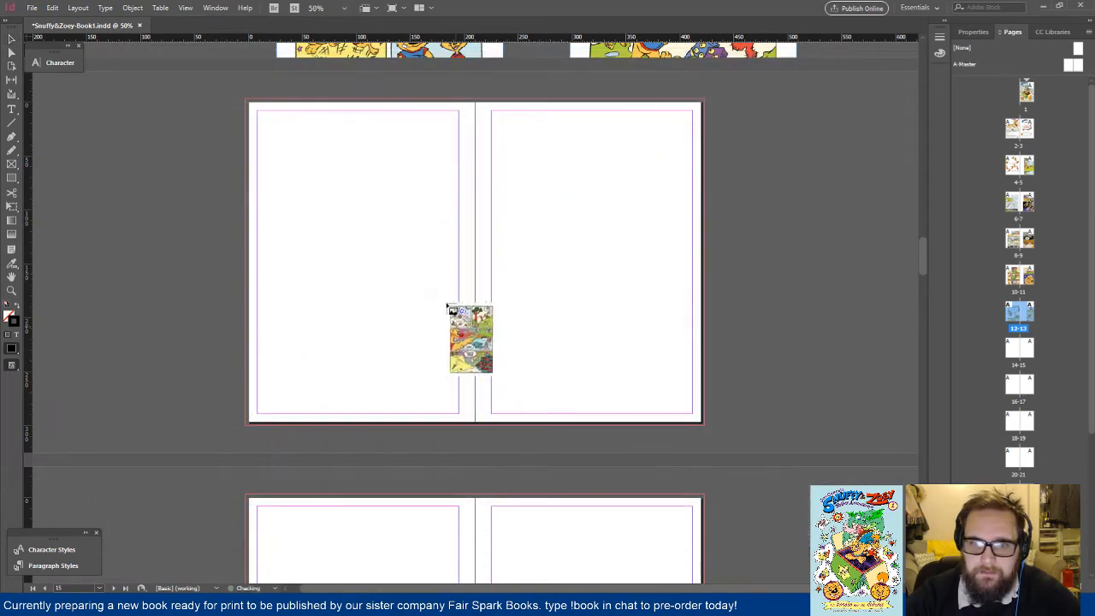
left_click(304, 168)
left_click(574, 164)
Step: Place "Page 12_Color.tif" and "Page 13_Color.tif" roughly on pages 16 and 17, one image per page
scroll(416, 329, "down", 2)
scroll(350, 238, "down", 3)
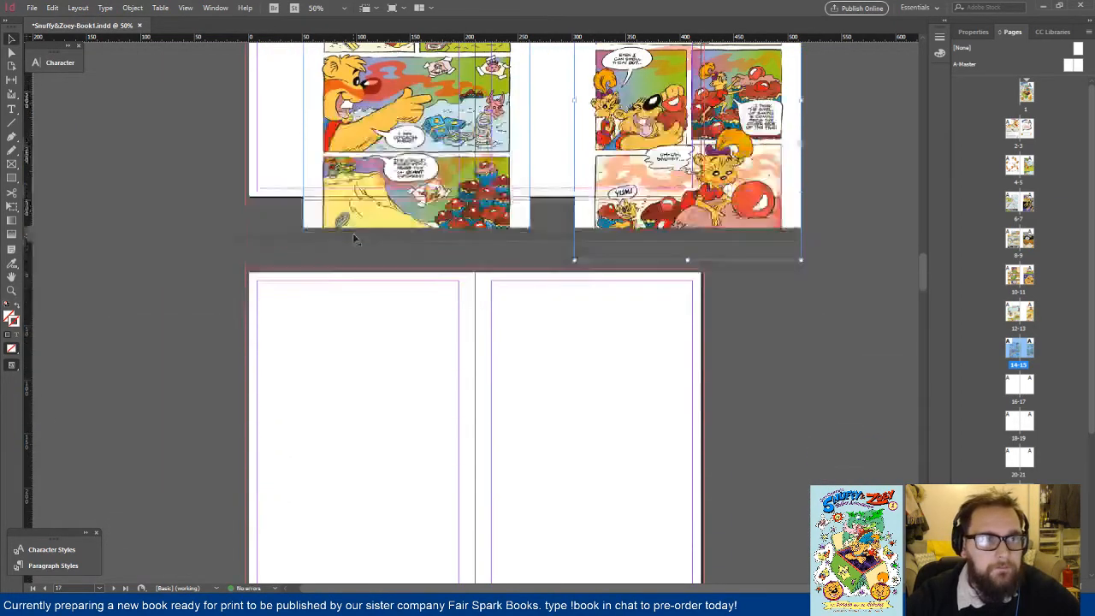
left_click(32, 8)
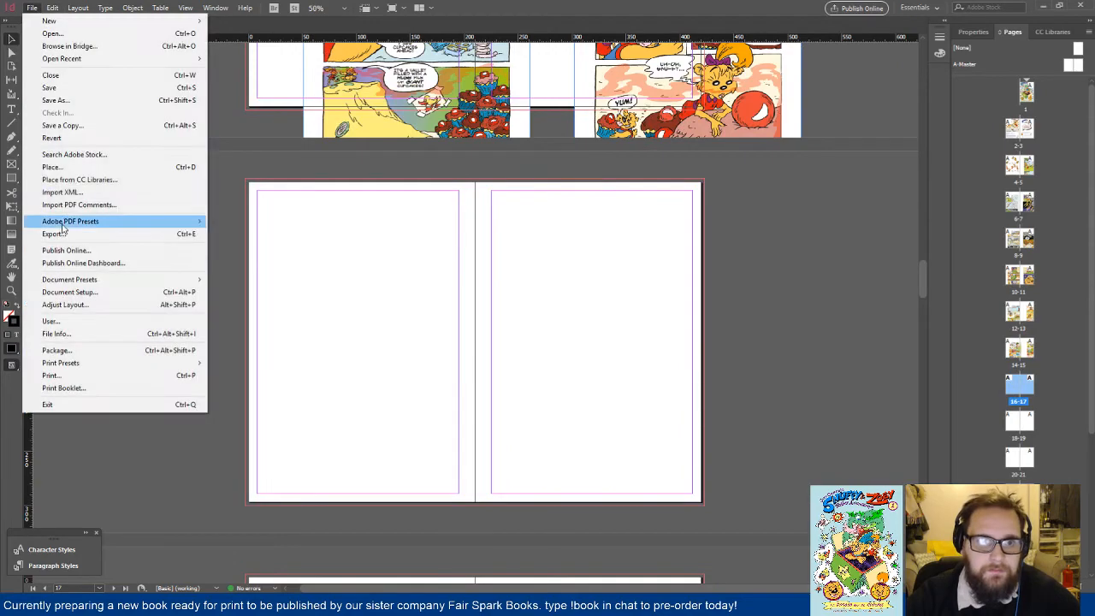
left_click(81, 164)
left_click(340, 224)
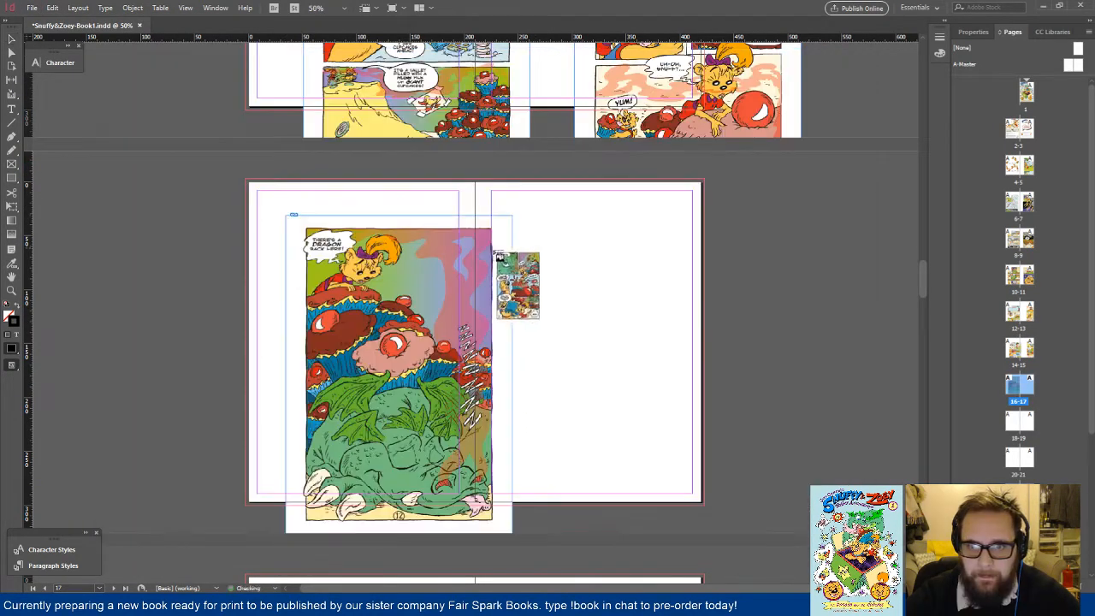
left_click(536, 246)
Step: Place "Page 14_Color.tif" and "Page 15_Color.tif" roughly on pages 18 and 19, one image per page
scroll(562, 286, "down", 8)
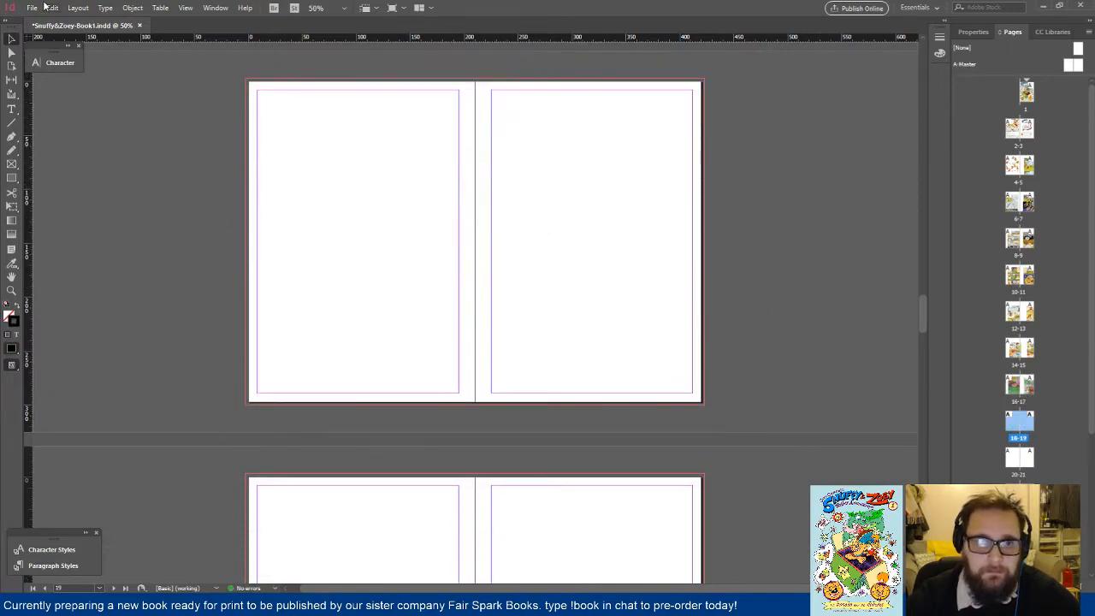
left_click(32, 8)
left_click(51, 164)
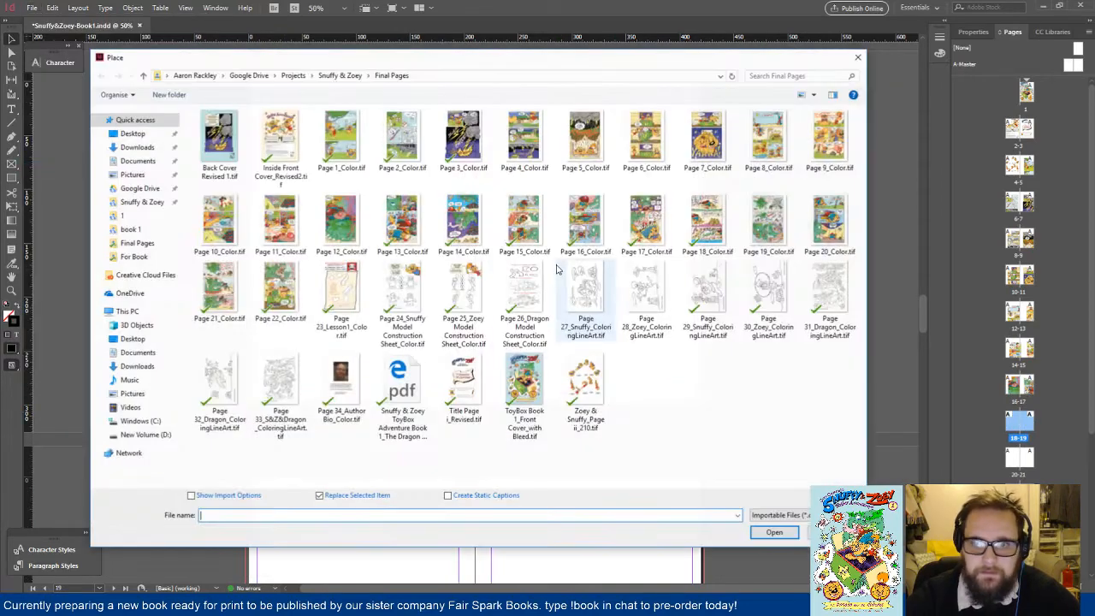
left_click(524, 221)
left_click(463, 221, "shift")
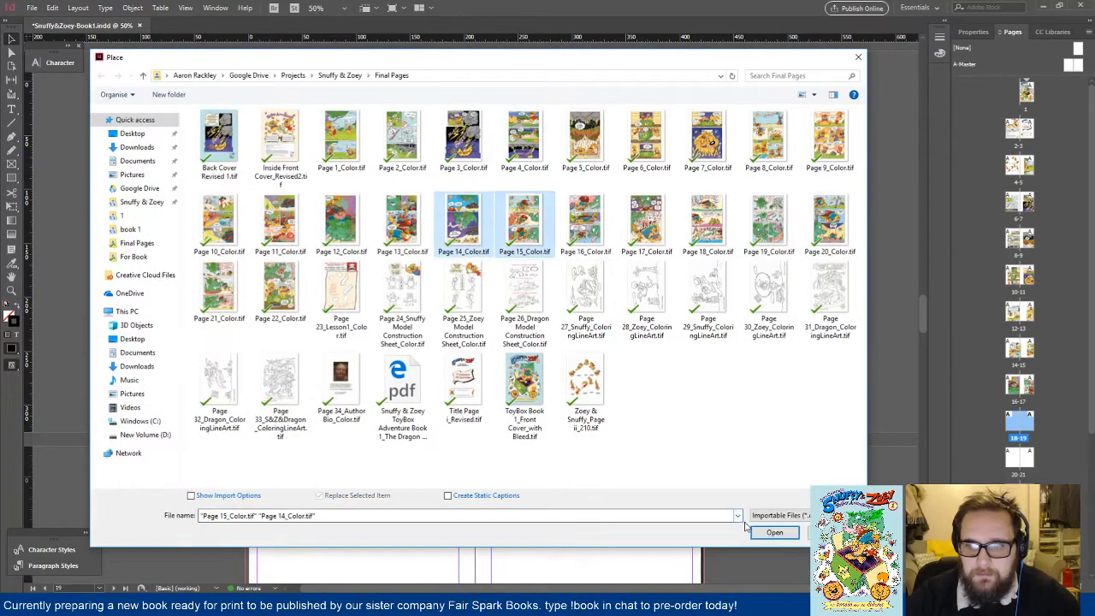
left_click(774, 532)
left_click(306, 167)
left_click(563, 169)
Step: Place "Page 16_Color.tif" and "Page 17_Color.tif" roughly on pages 20 and 21, one image per page
scroll(562, 169, "up", 3)
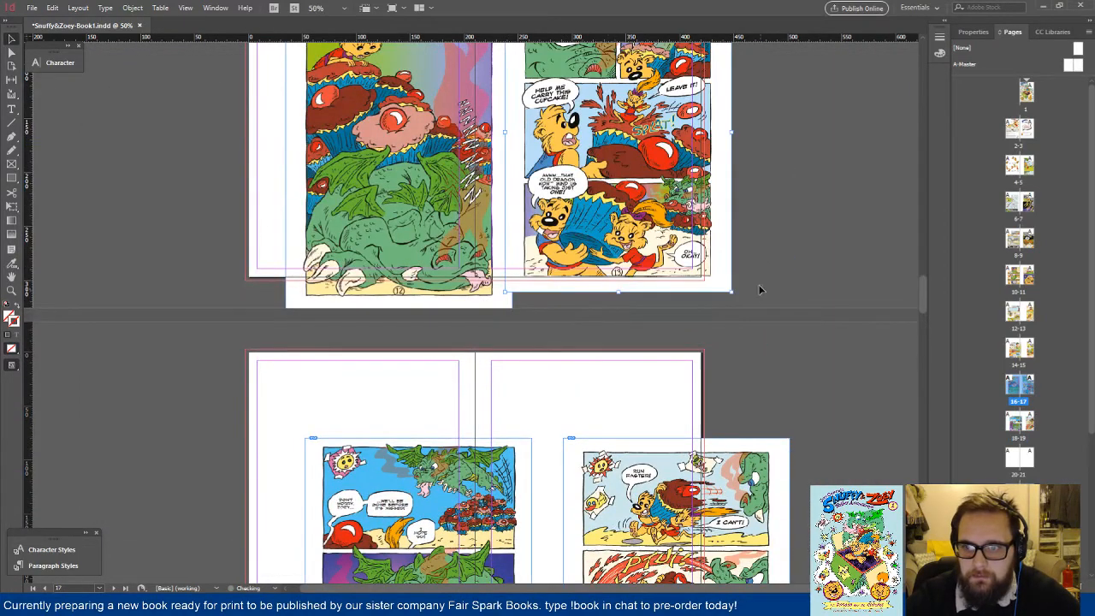
scroll(759, 291, "down", 5)
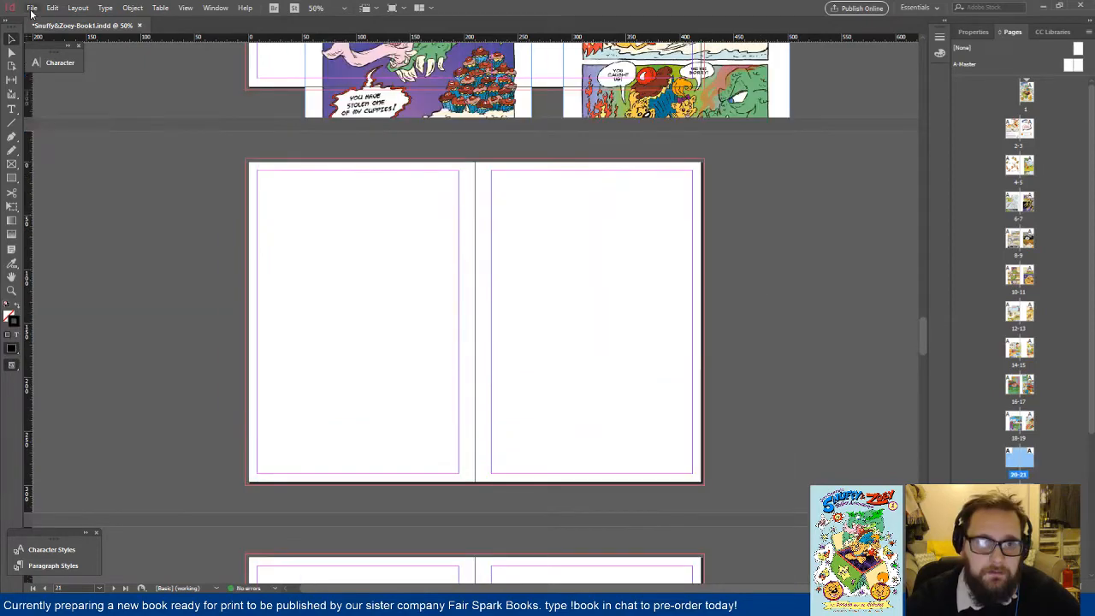
left_click(32, 8)
left_click(74, 157)
left_click(592, 238)
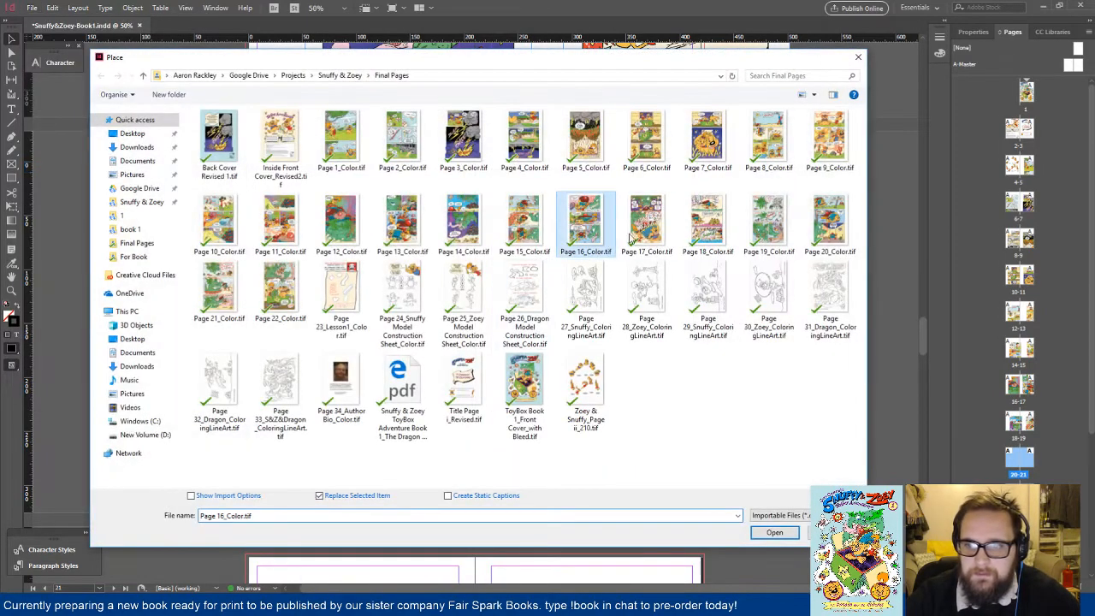
left_click(653, 236, "ctrl")
left_click(774, 534)
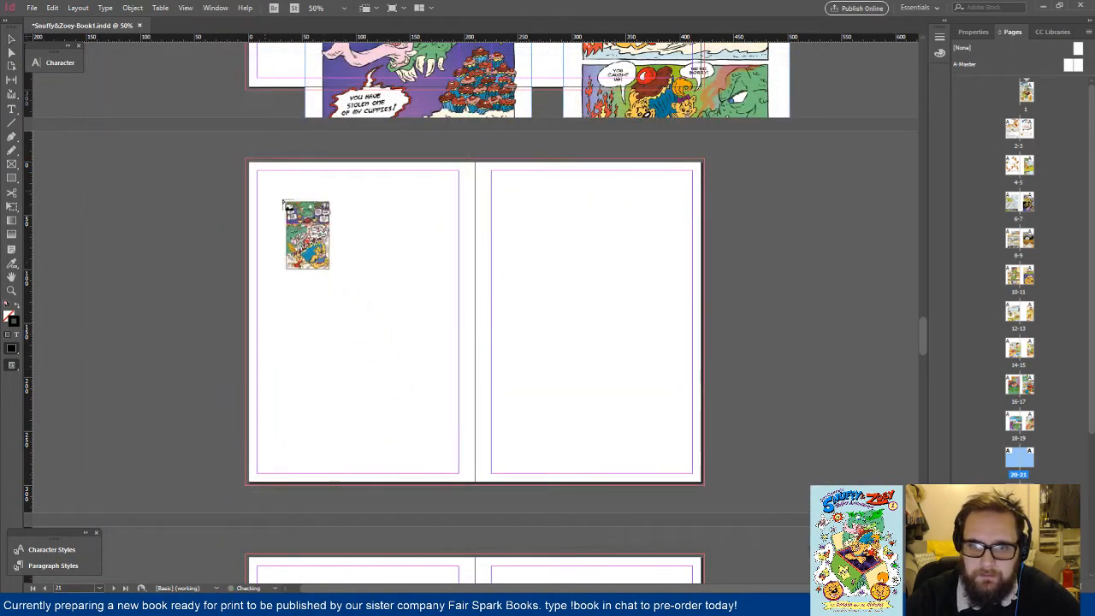
left_click(266, 189)
left_click(559, 219)
Step: Place "Page 18_Color.tif" and "Page 19_Color.tif" roughly on pages 22 and 23, one image per page
scroll(519, 253, "down", 8)
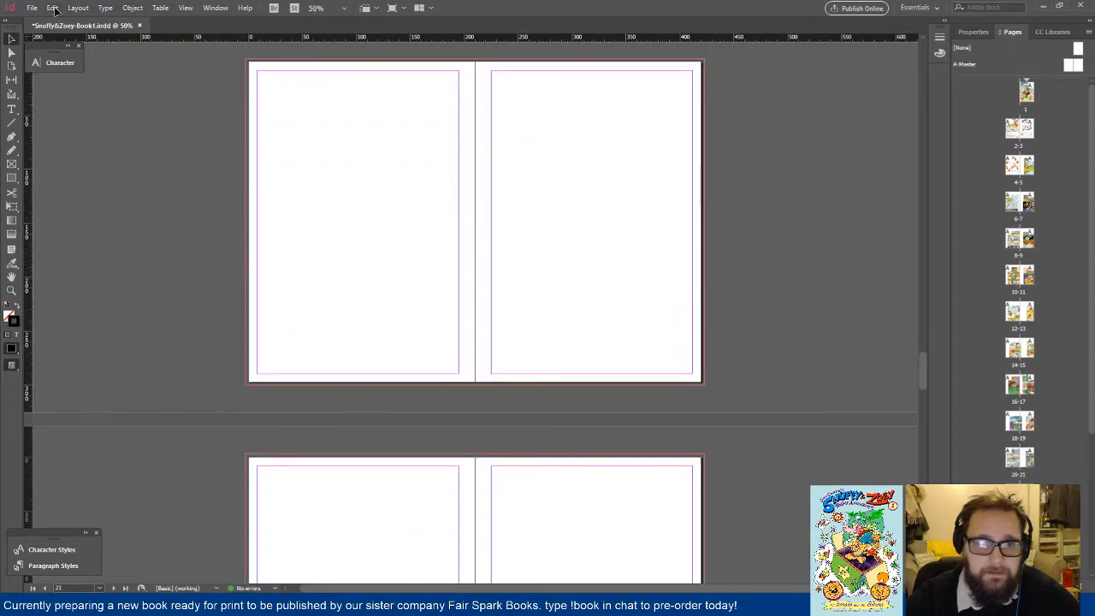
left_click(31, 8)
left_click(73, 155)
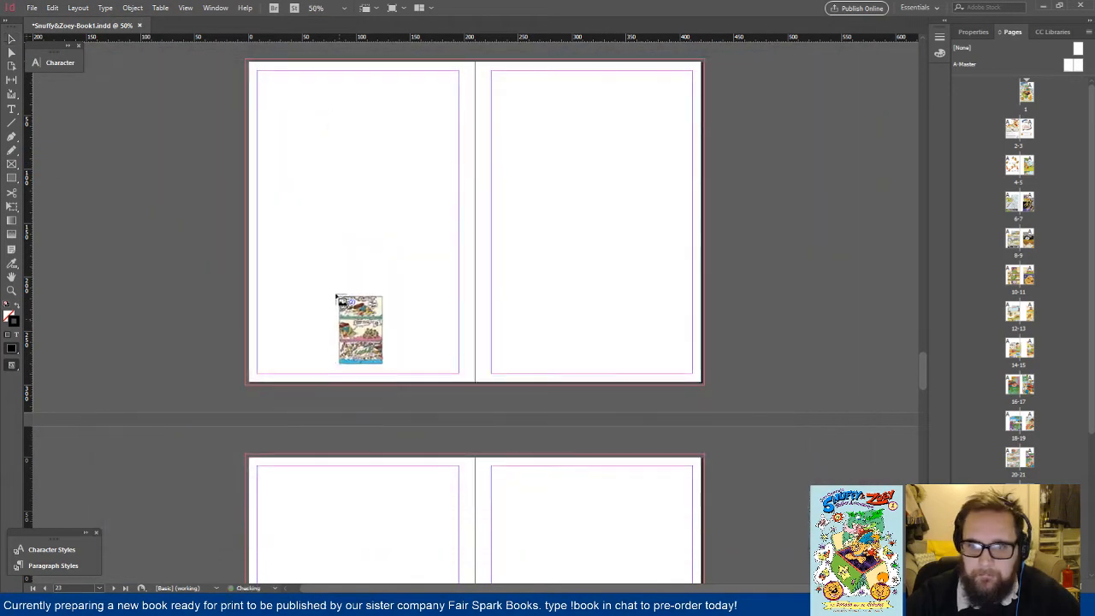
left_click(271, 75)
left_click(541, 100)
Step: Place "Page 20_Color.tif" and "Page 21_Color.tif" roughly on pages 24 and 25, one image per page
scroll(535, 208, "down", 5)
scroll(536, 210, "down", 3)
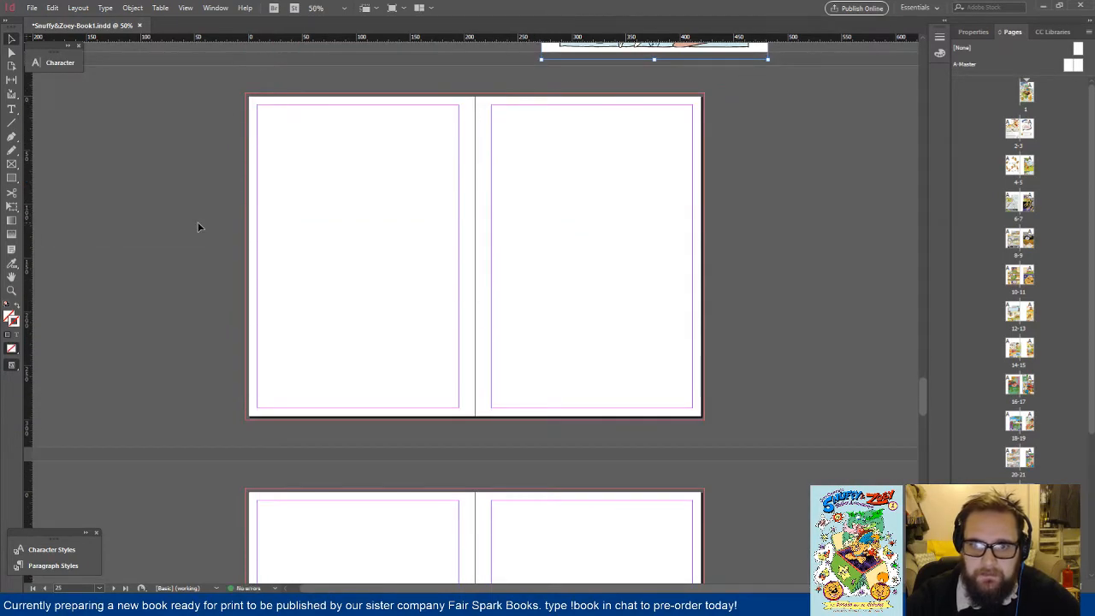
left_click(32, 8)
left_click(69, 167)
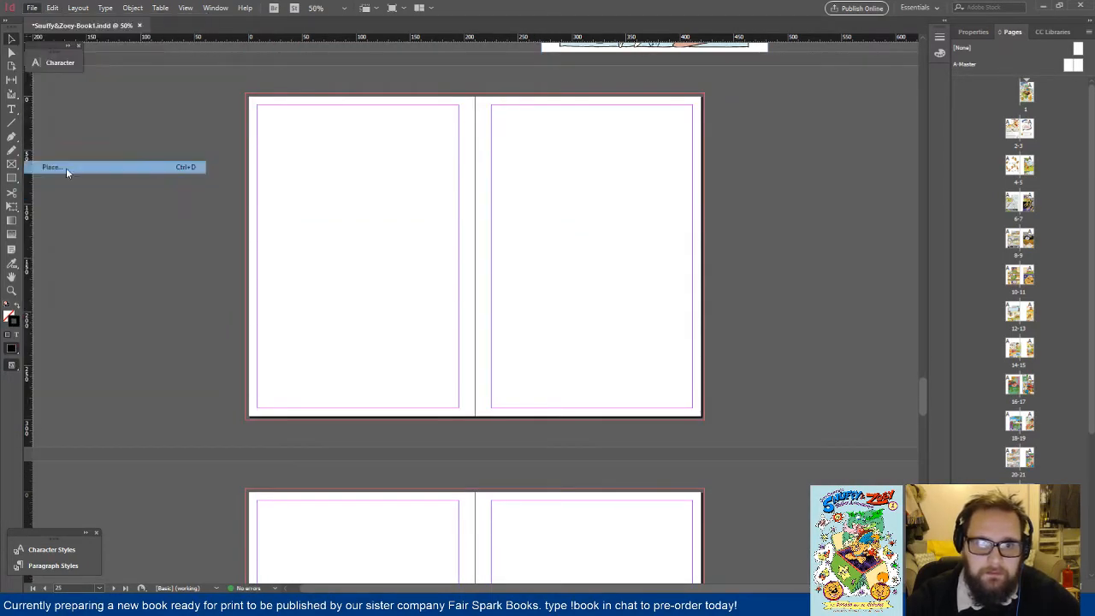
left_click(829, 221)
left_click(221, 293, "ctrl")
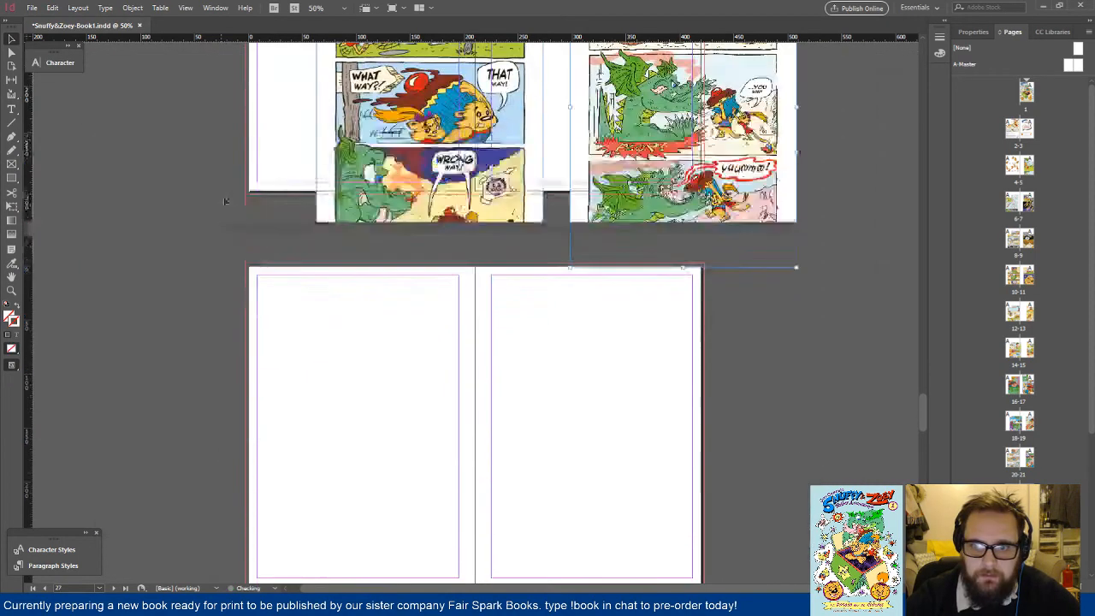
Step: Place "Page 22_Color.tif" roughly on page 26, leaving page 27 empty
scroll(225, 200, "down", 2)
left_click(205, 142)
left_click(32, 7)
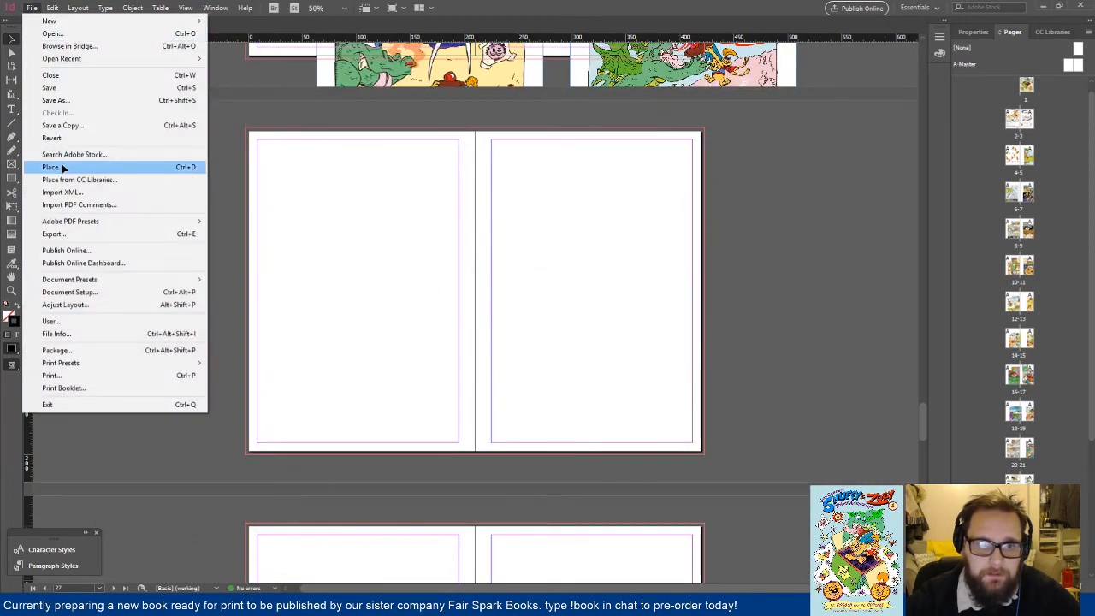
left_click(63, 167)
left_click(281, 291)
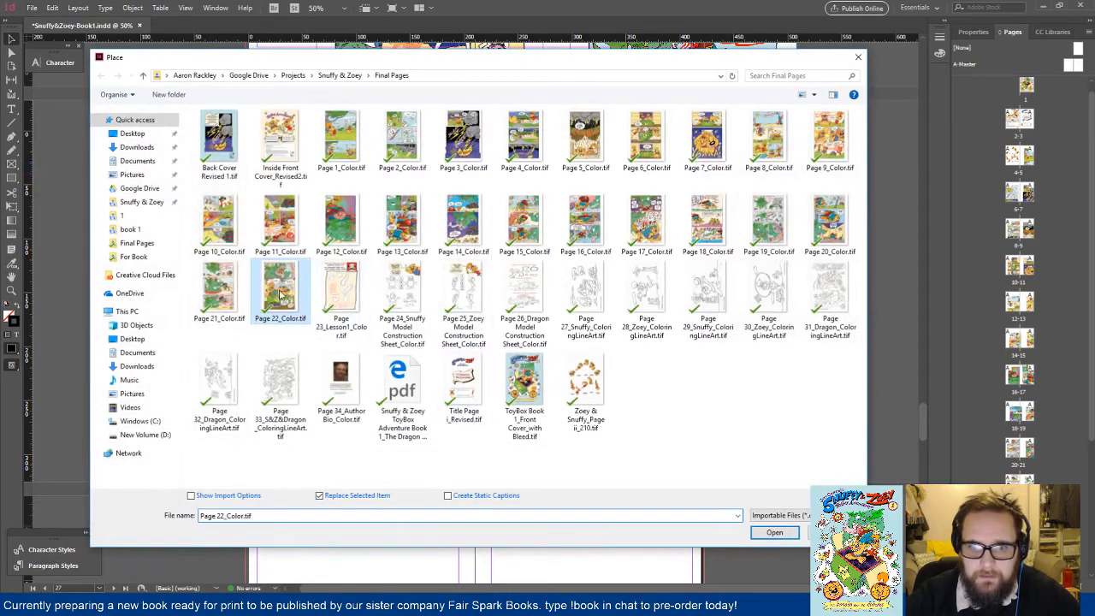
left_click(770, 532)
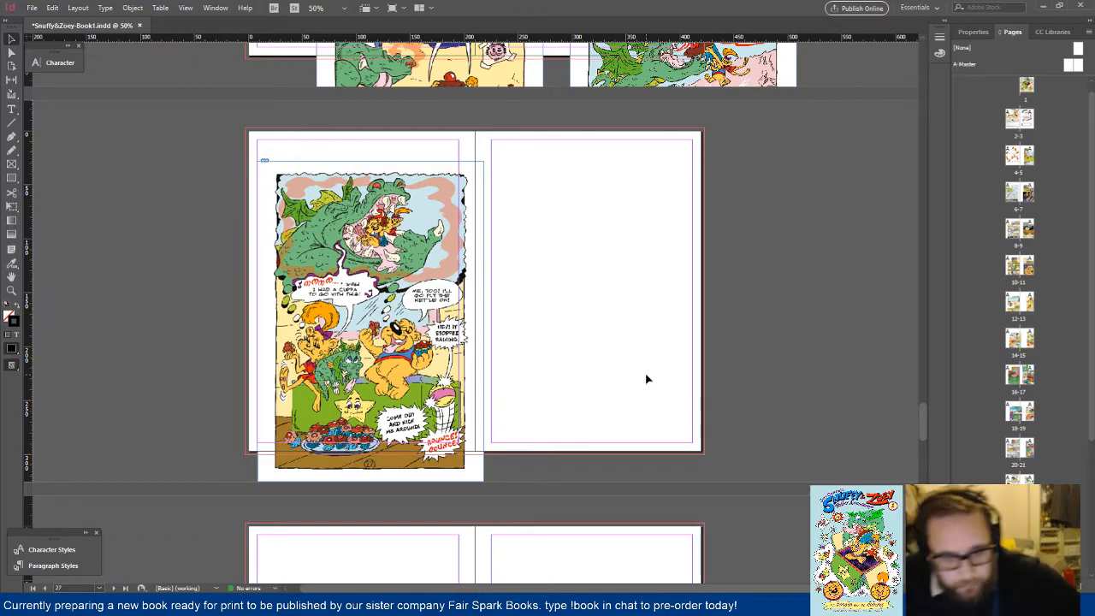
Step: Turn on Overprint Preview to view the inside front cover and title page spread on pages 2 and 3
scroll(647, 379, "up", 15)
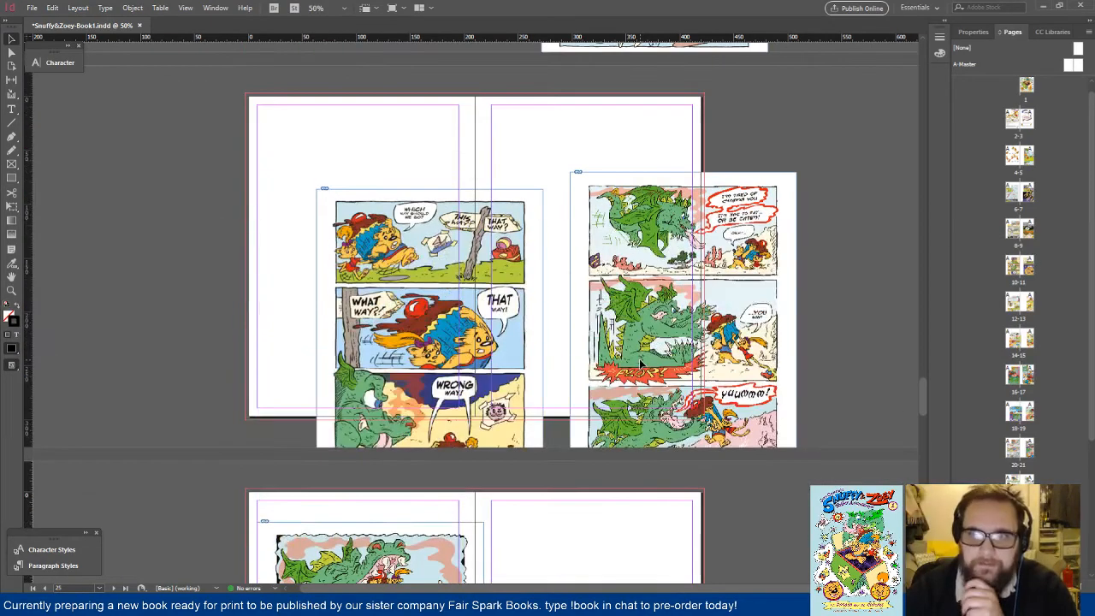
scroll(563, 366, "up", 20)
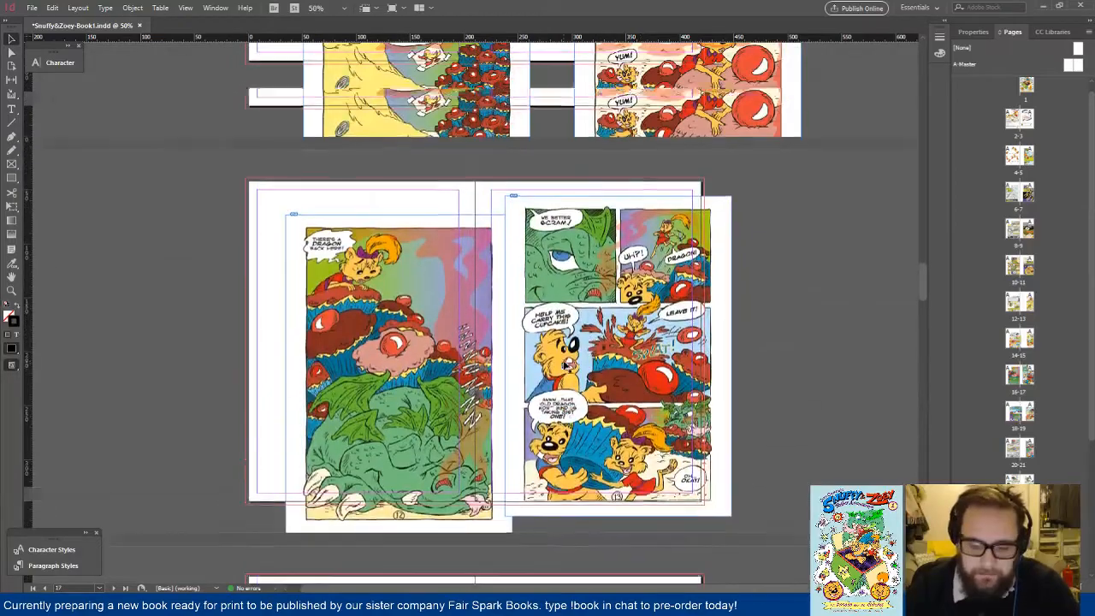
scroll(563, 366, "up", 20)
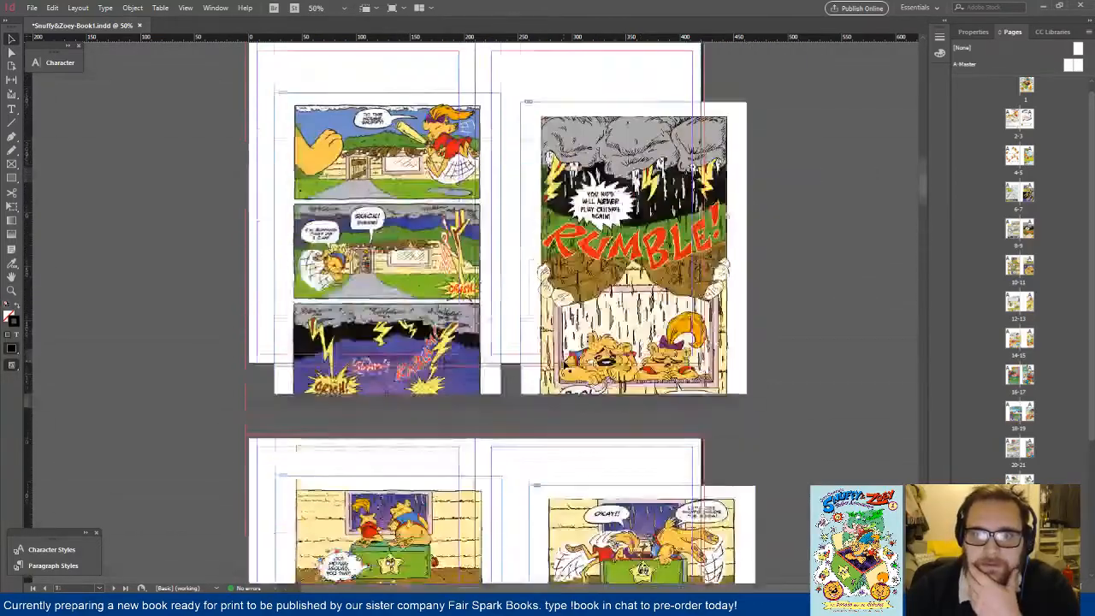
scroll(563, 366, "up", 10)
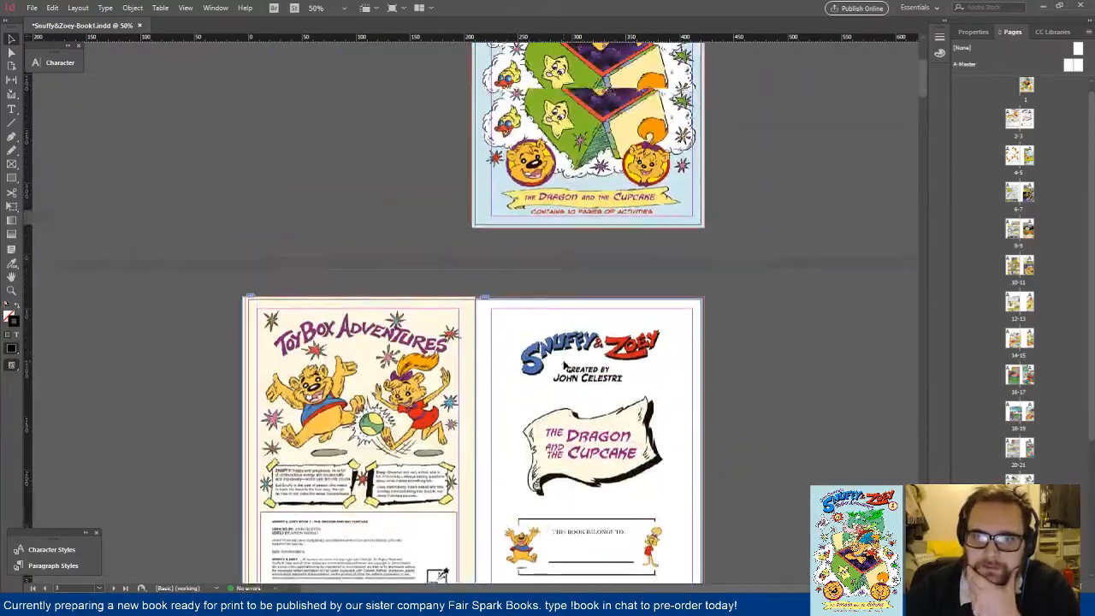
scroll(564, 366, "up", 1)
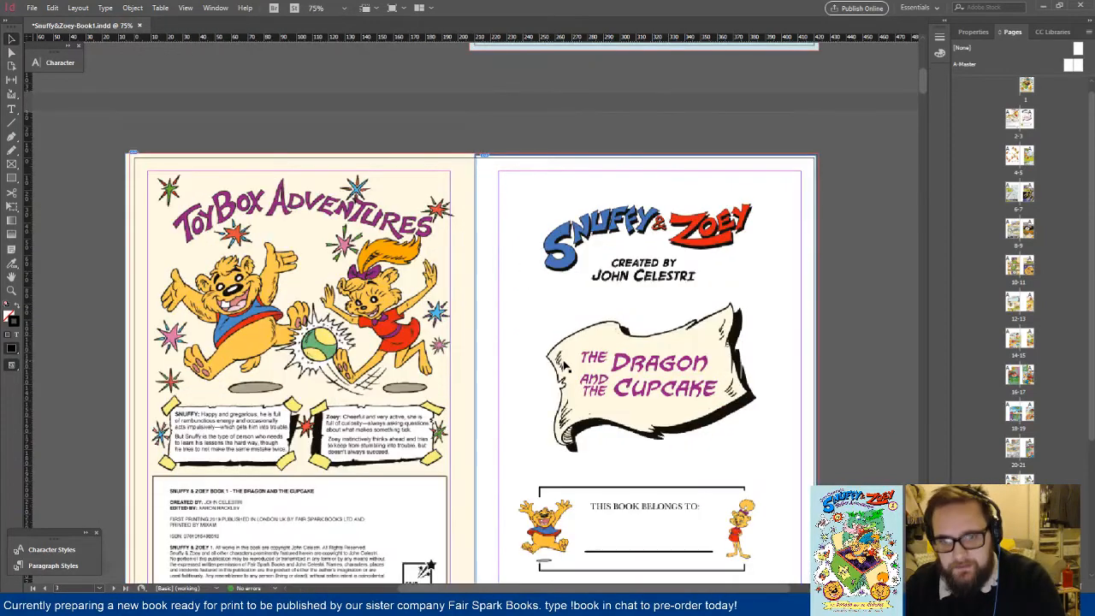
key("ctrl+equal")
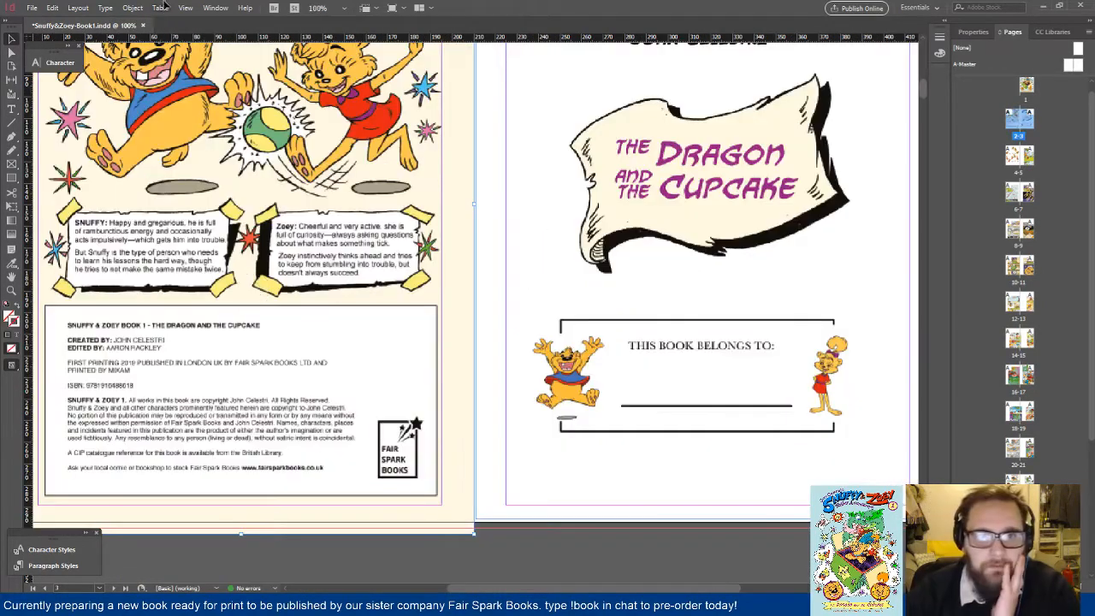
left_click(185, 7)
left_click(198, 21)
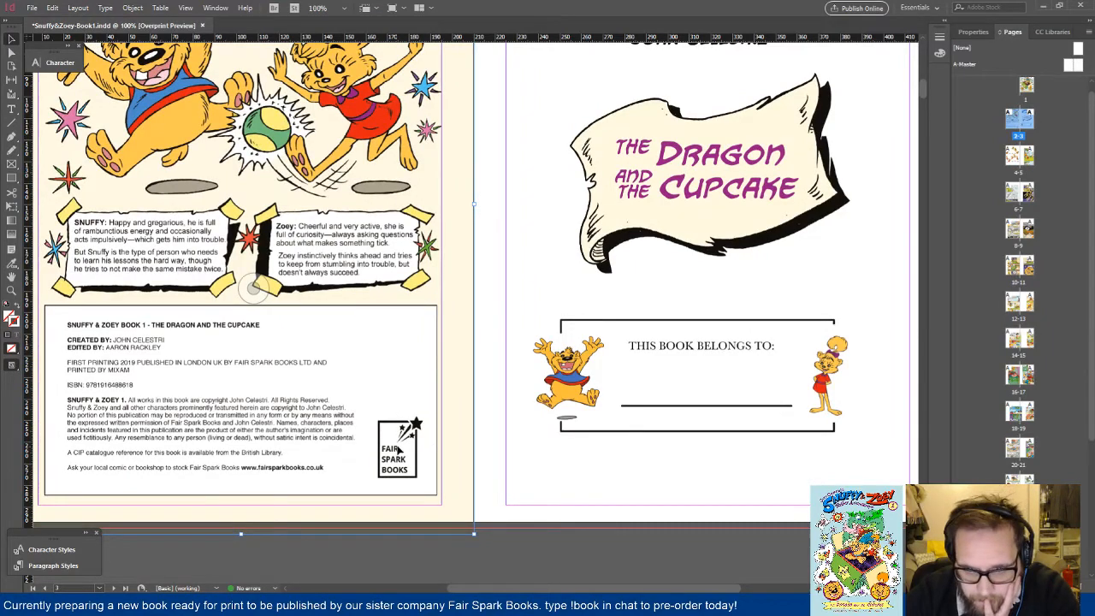
Step: Examine the character descriptions, copyright text and publisher logo on the inside front cover at 150% zoom
key("ctrl+equal")
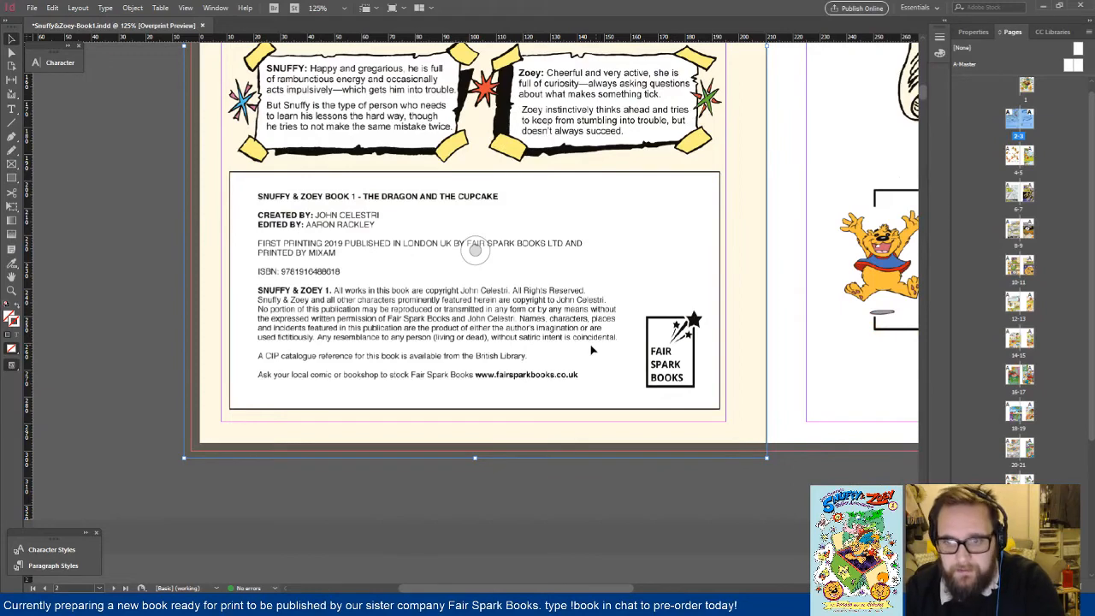
key("ctrl+equal")
scroll(590, 349, "down", 3)
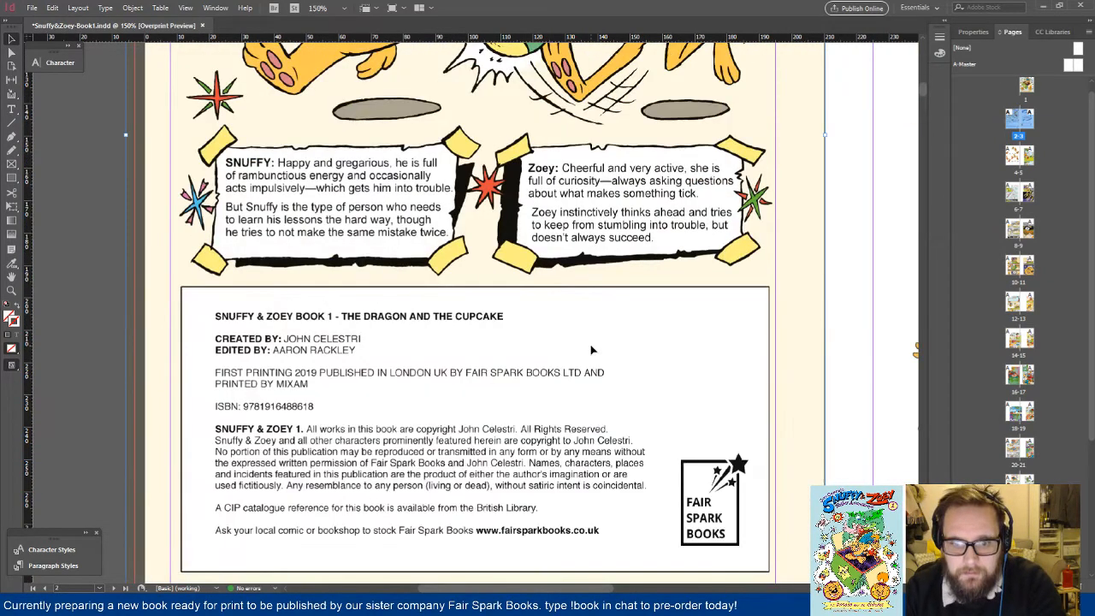
scroll(590, 349, "down", 1)
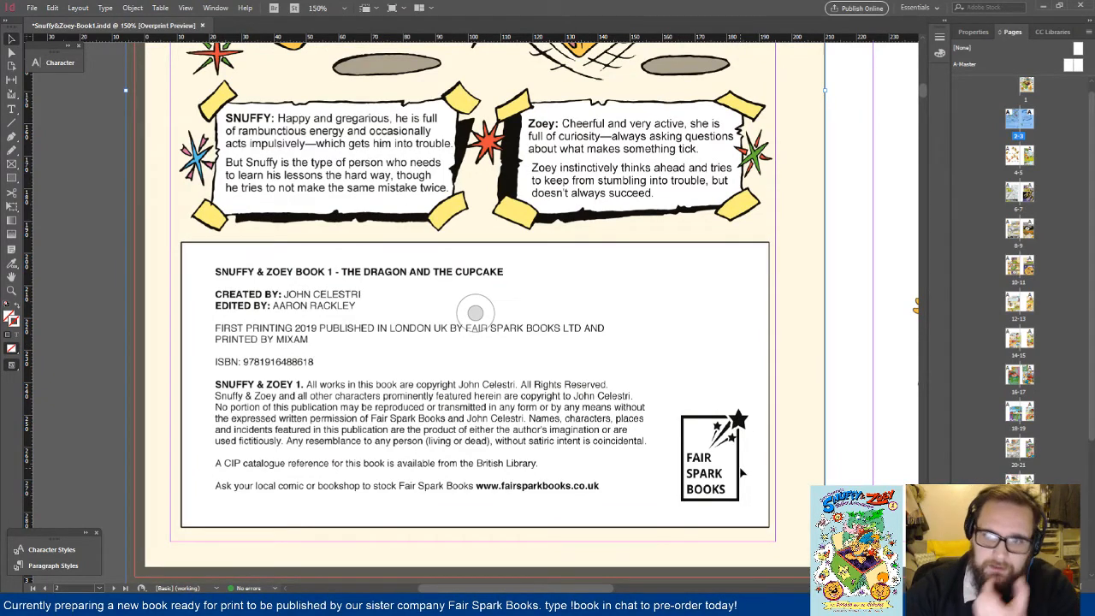
scroll(740, 469, "up", 5)
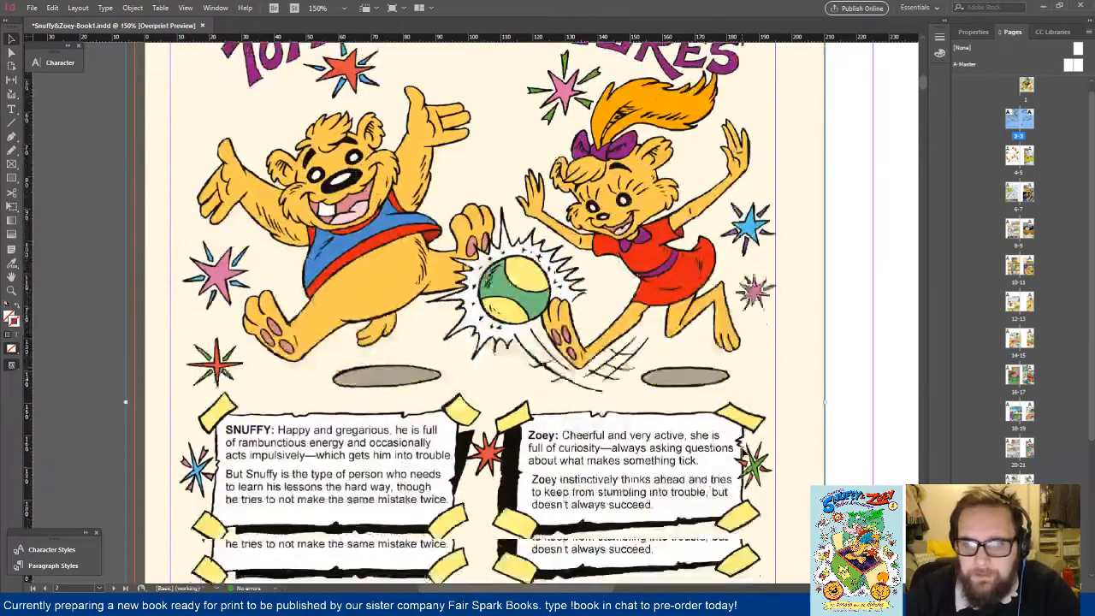
scroll(740, 470, "down", 2)
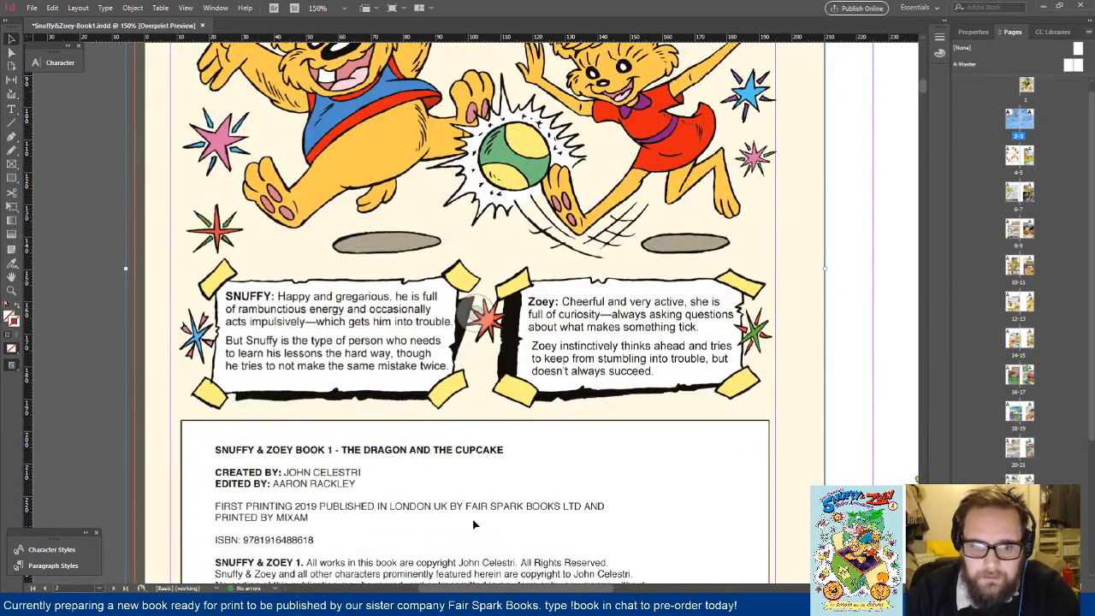
Step: Switch to Sublime Text, write the note "page 2 - logo" in the untitled file, and return to InDesign
scroll(474, 519, "down", 2)
scroll(474, 519, "up", 4)
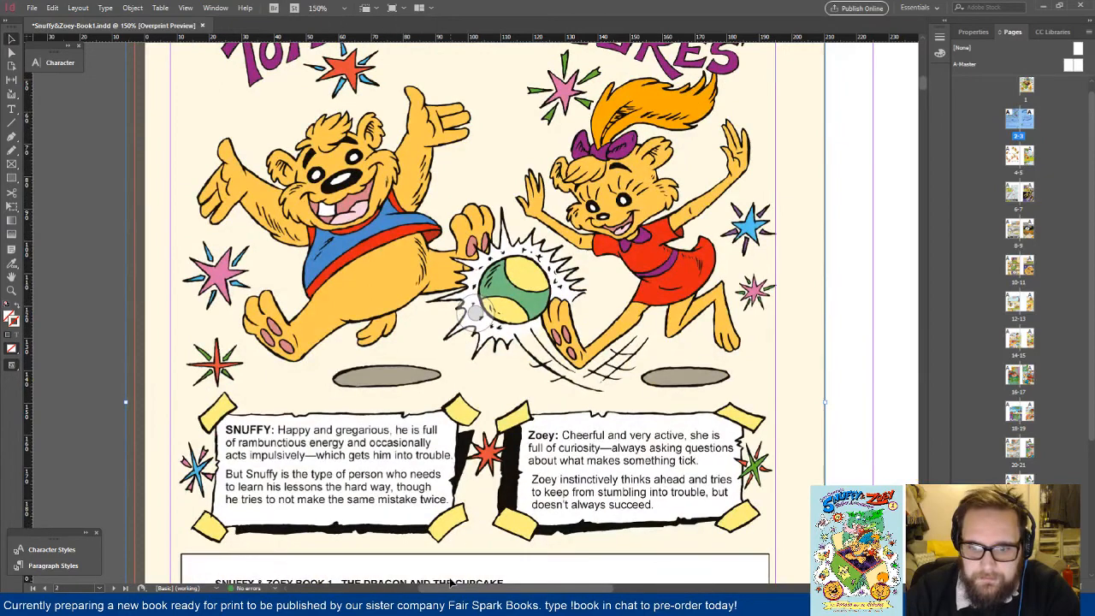
key("alt+Tab")
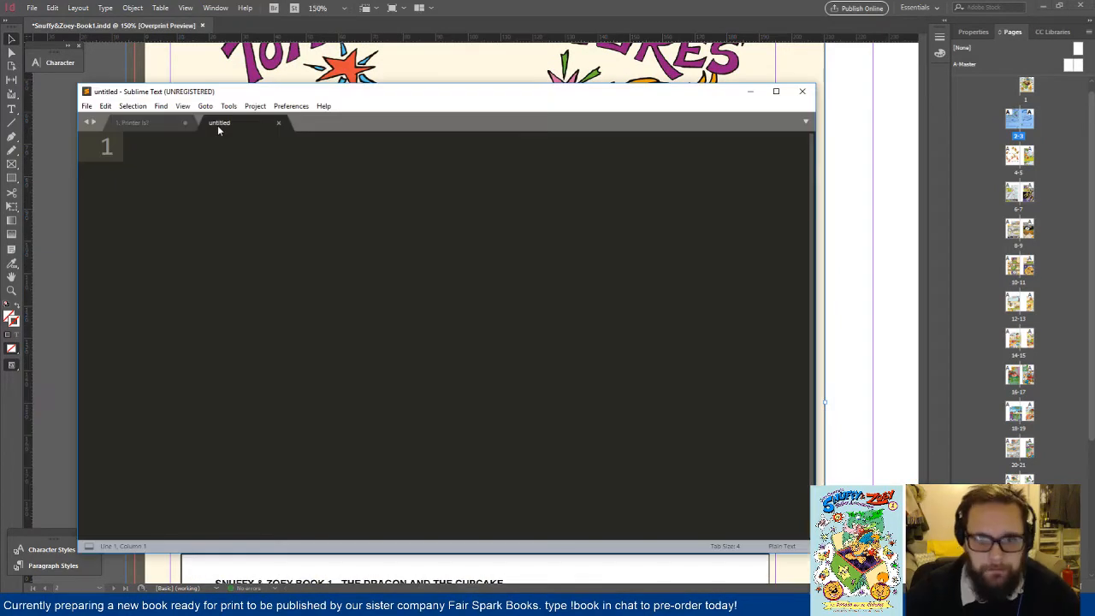
type("pa")
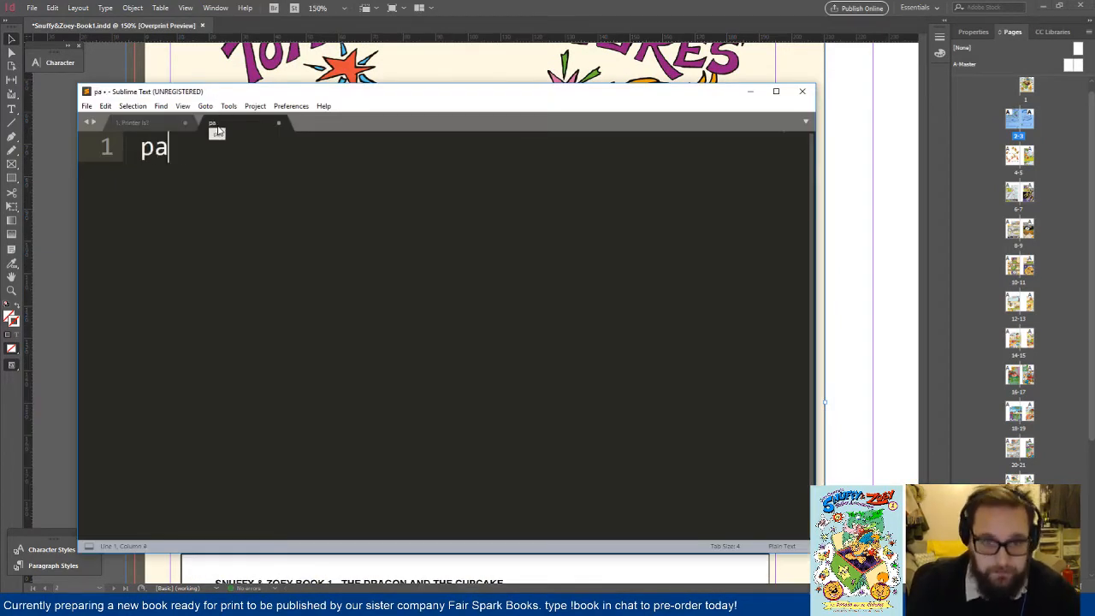
type("ge 2 - logo")
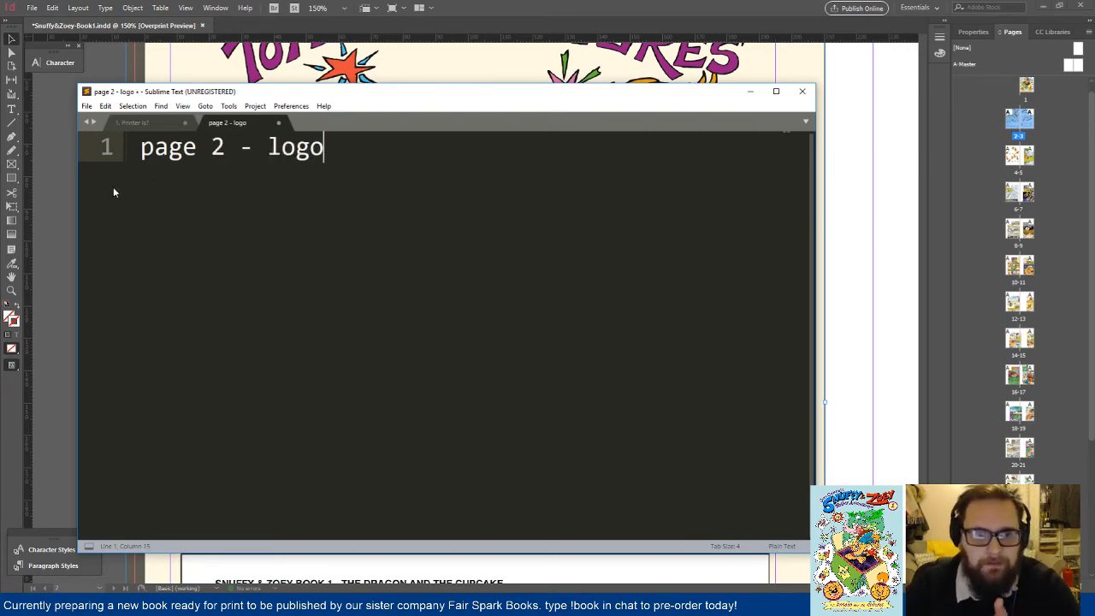
left_click(43, 177)
Step: Examine the copyright block on page 2 and the title page artwork on page 3 at 100% zoom
scroll(462, 351, "down", 3)
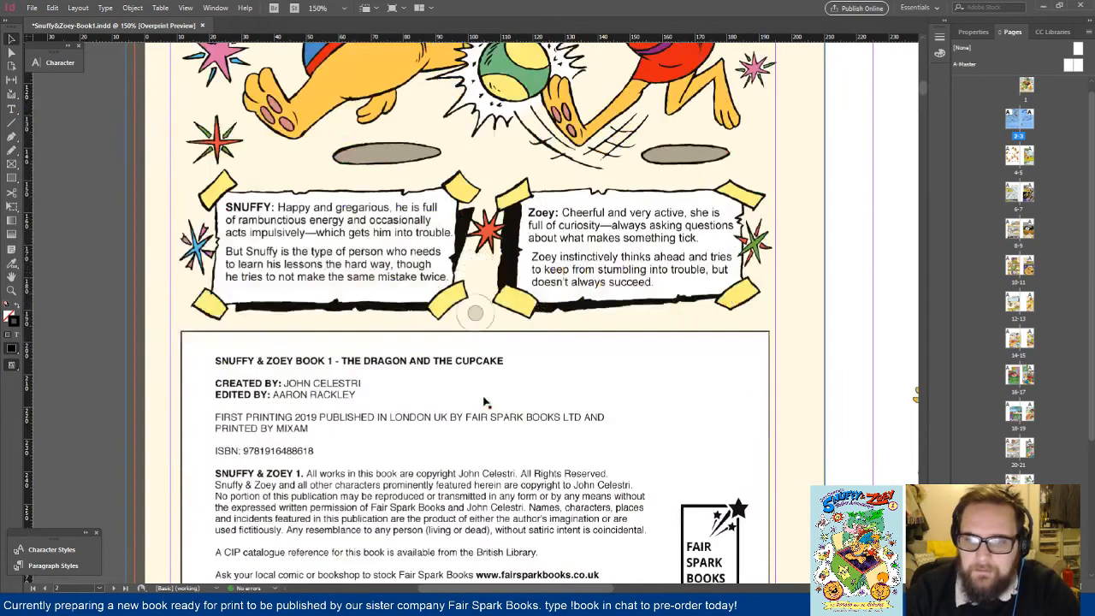
left_click_drag(557, 588, 650, 581)
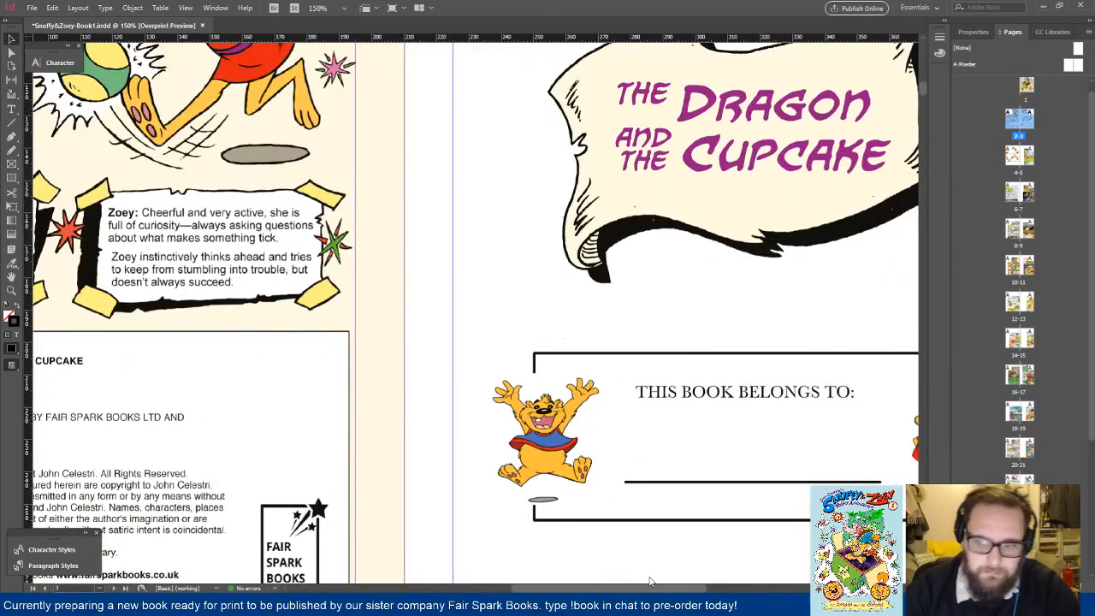
key("ctrl+minus")
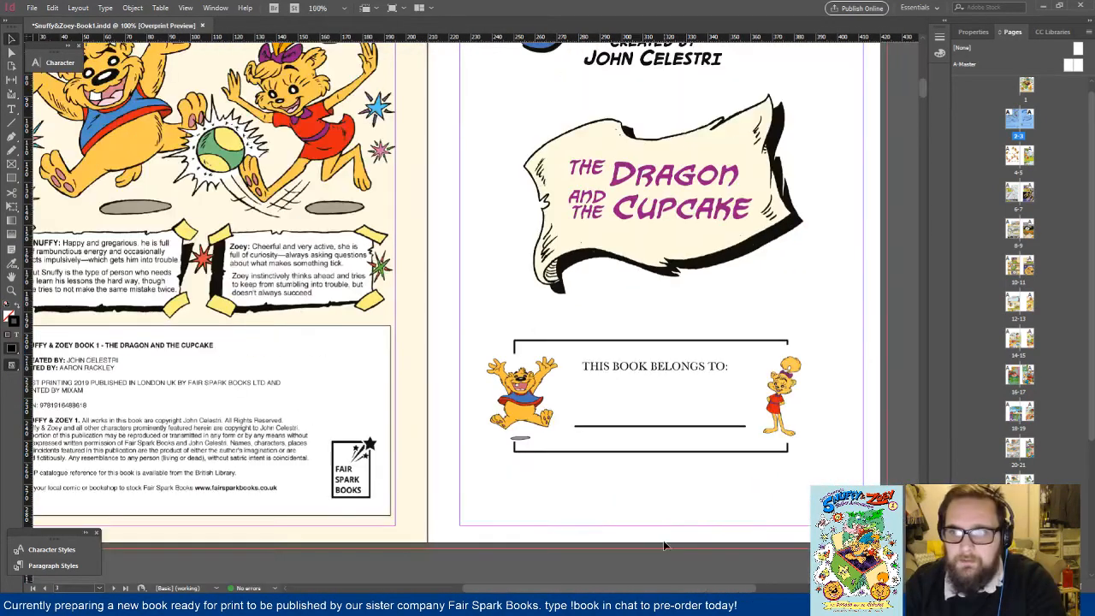
scroll(664, 517, "up", 3)
scroll(665, 515, "up", 1)
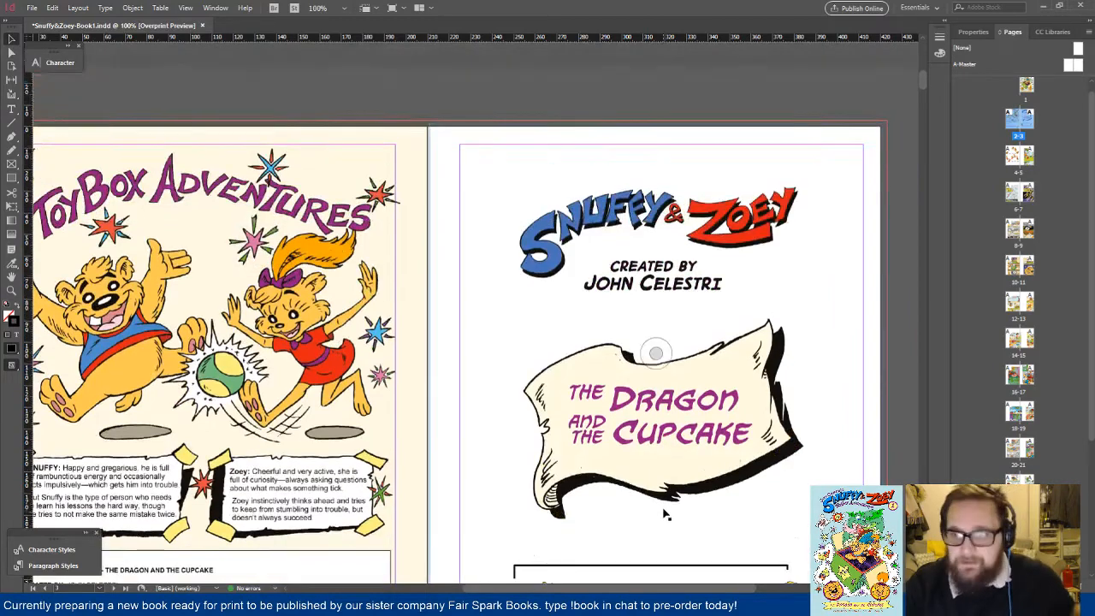
scroll(667, 515, "down", 3)
scroll(674, 498, "up", 2)
Step: Align the title page artwork on page 3 relative to the page, centred horizontally and vertically
left_click(675, 495)
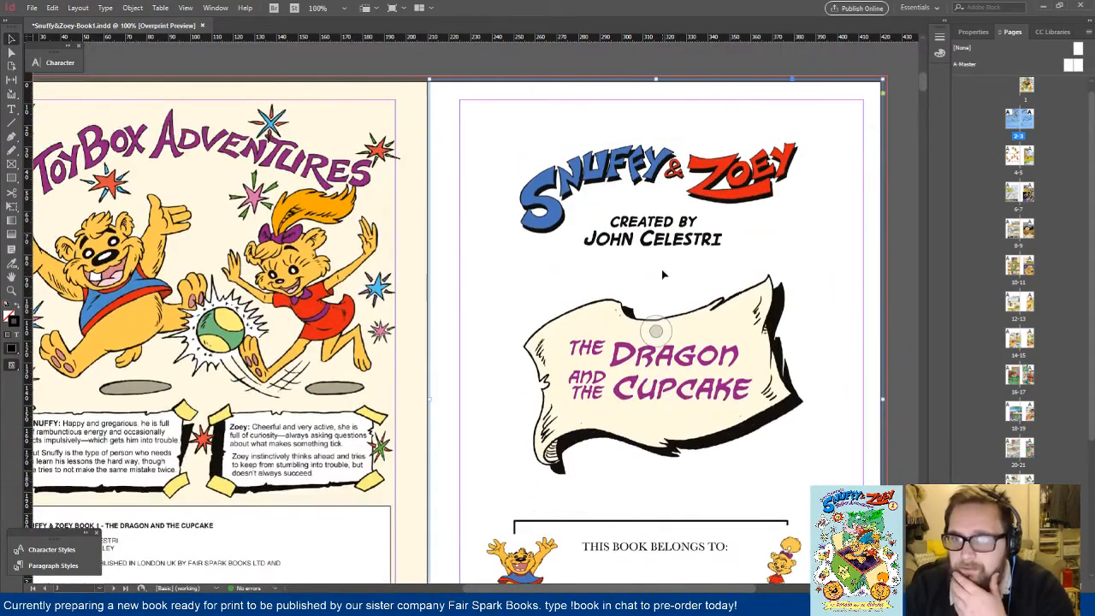
left_click(970, 31)
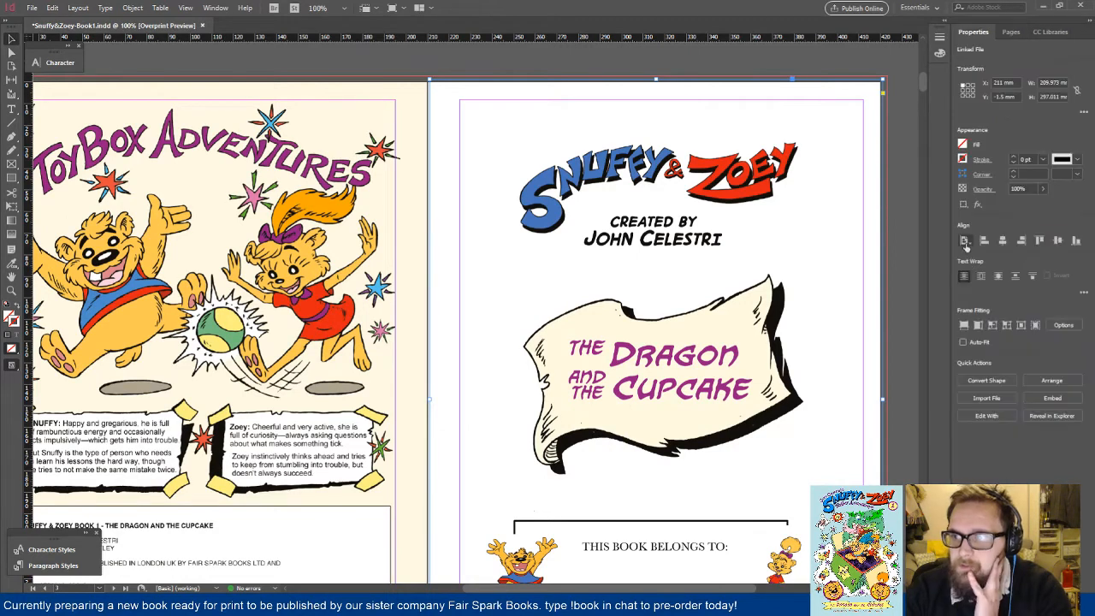
left_click(965, 241)
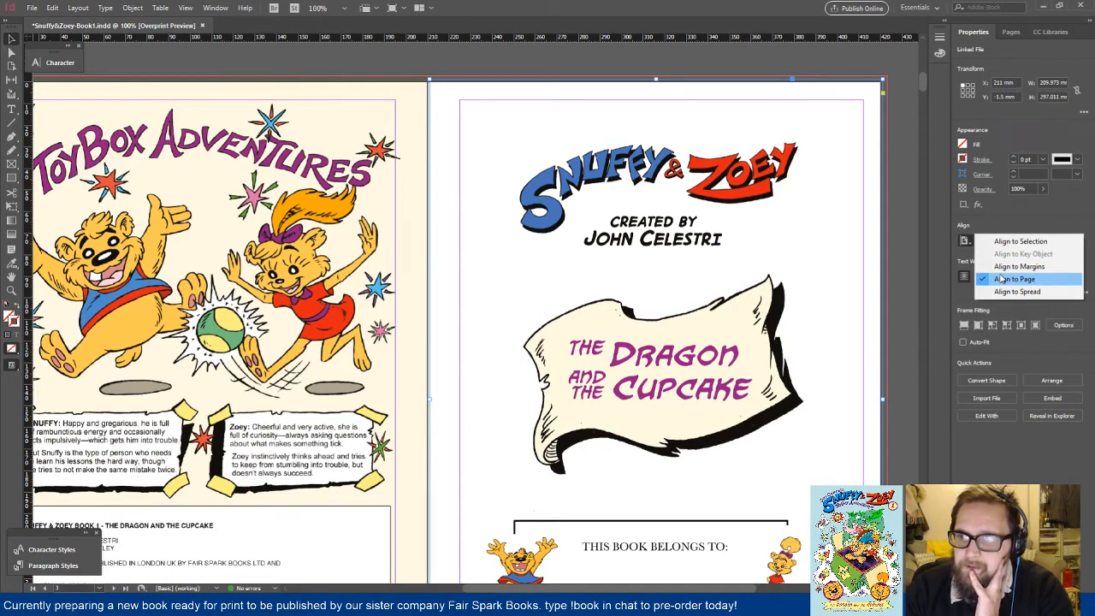
left_click(1015, 279)
left_click(965, 241)
left_click(1014, 280)
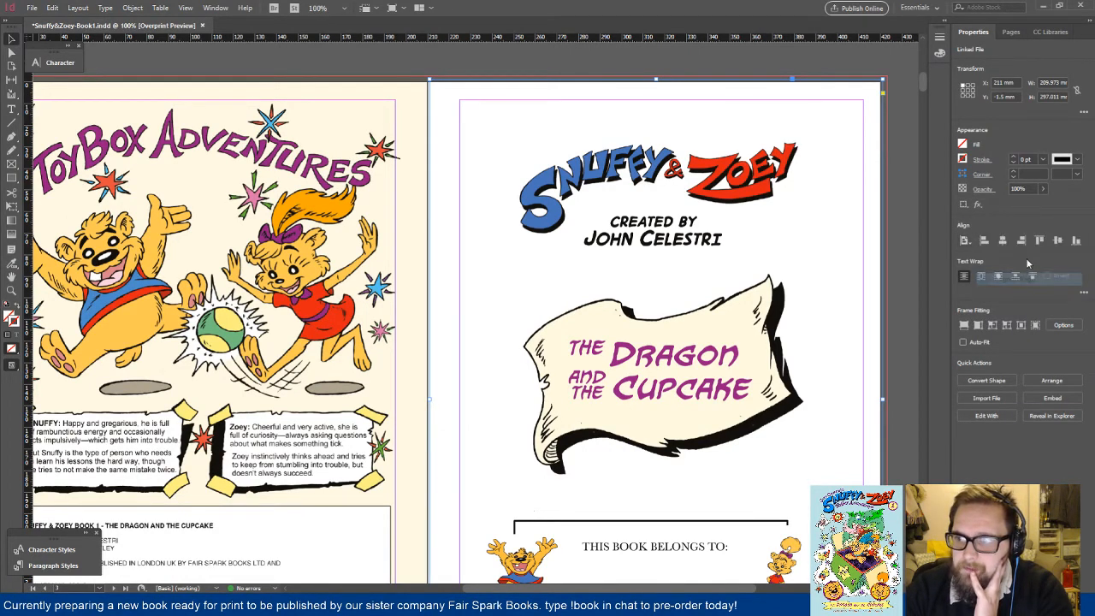
left_click(906, 340)
Step: Centre the artwork with the jumping Snuffy and Zoey poses horizontally and vertically on page 4
scroll(905, 341, "down", 6)
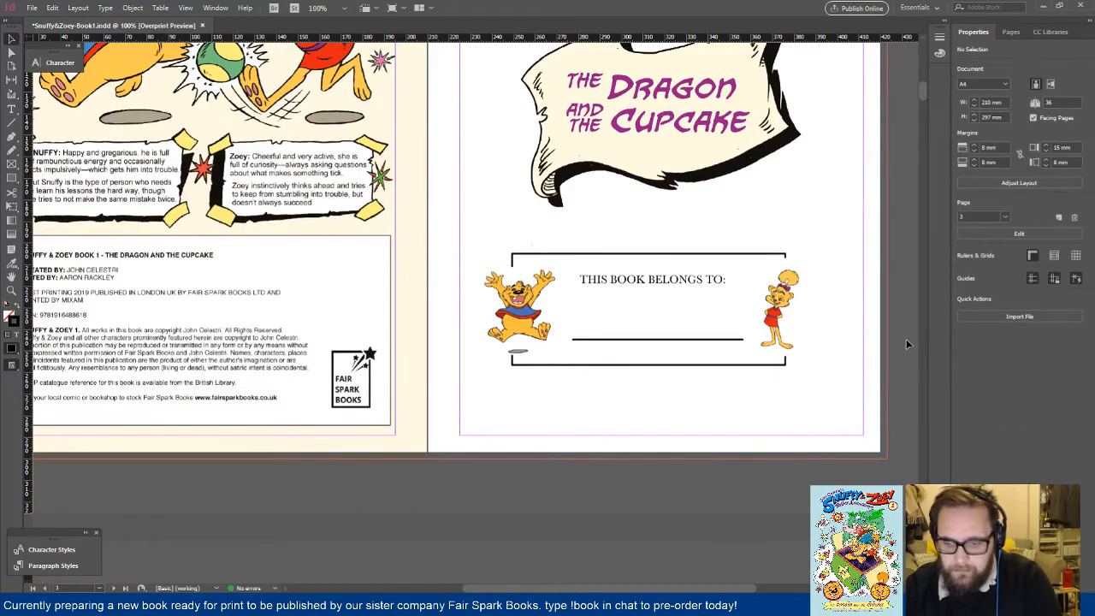
key("ctrl+minus")
scroll(854, 340, "down", 3)
scroll(829, 327, "down", 7)
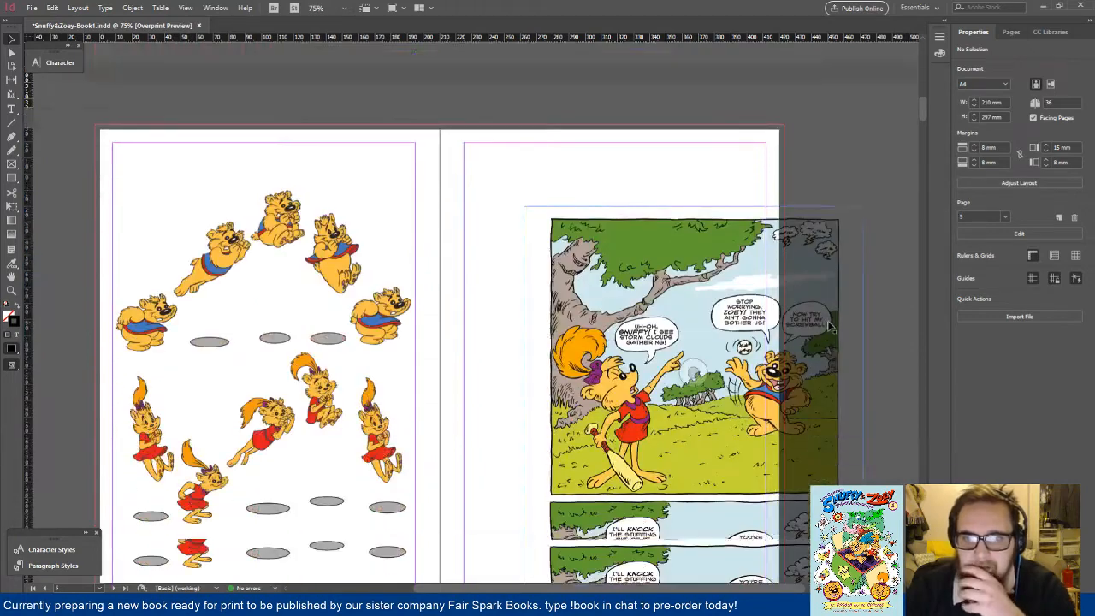
left_click(379, 313)
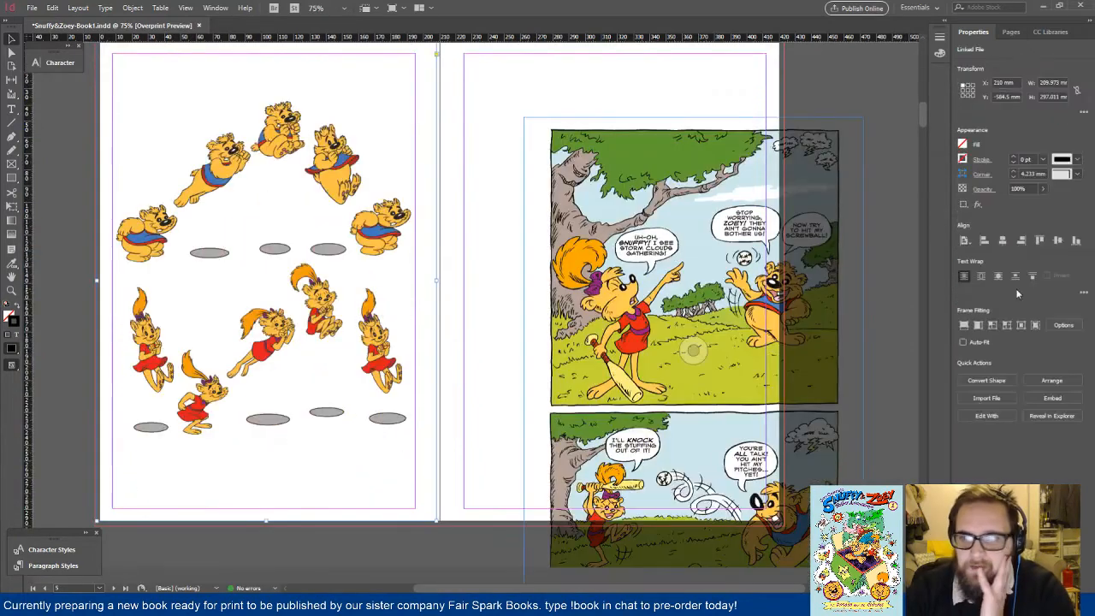
left_click(1001, 242)
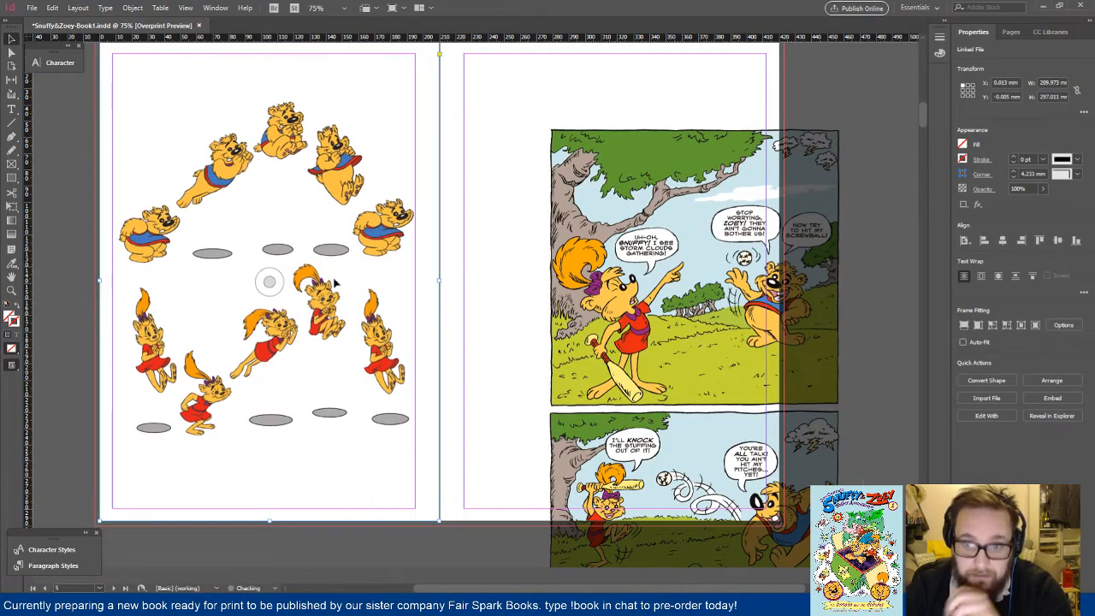
Step: Centre the first comic page artwork horizontally and vertically on page 5
left_click(494, 291)
left_click(692, 347)
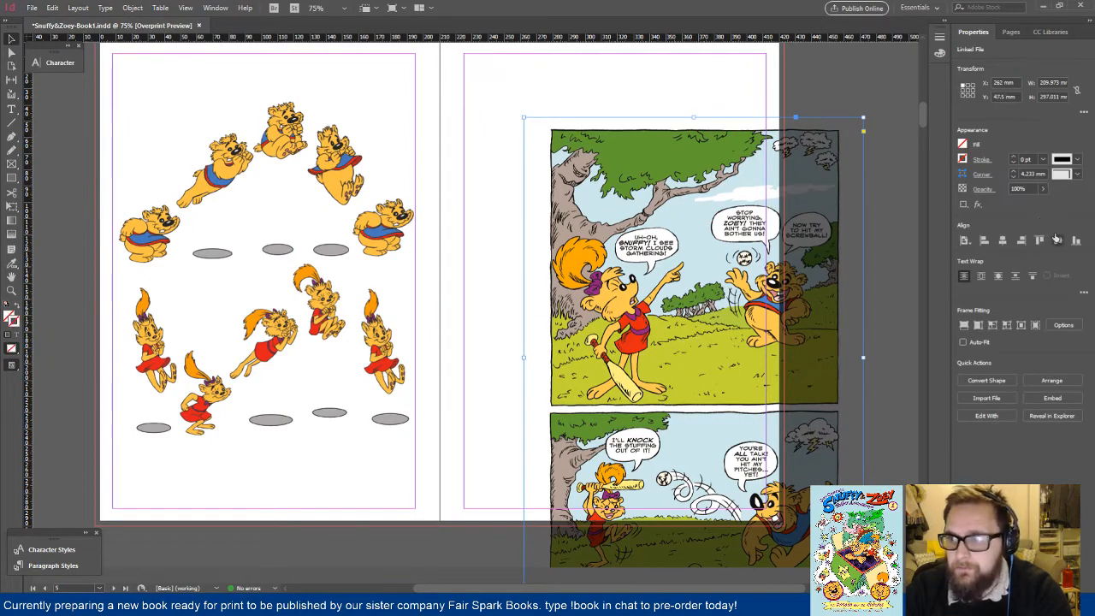
left_click(999, 242)
left_click(1057, 241)
left_click(821, 279)
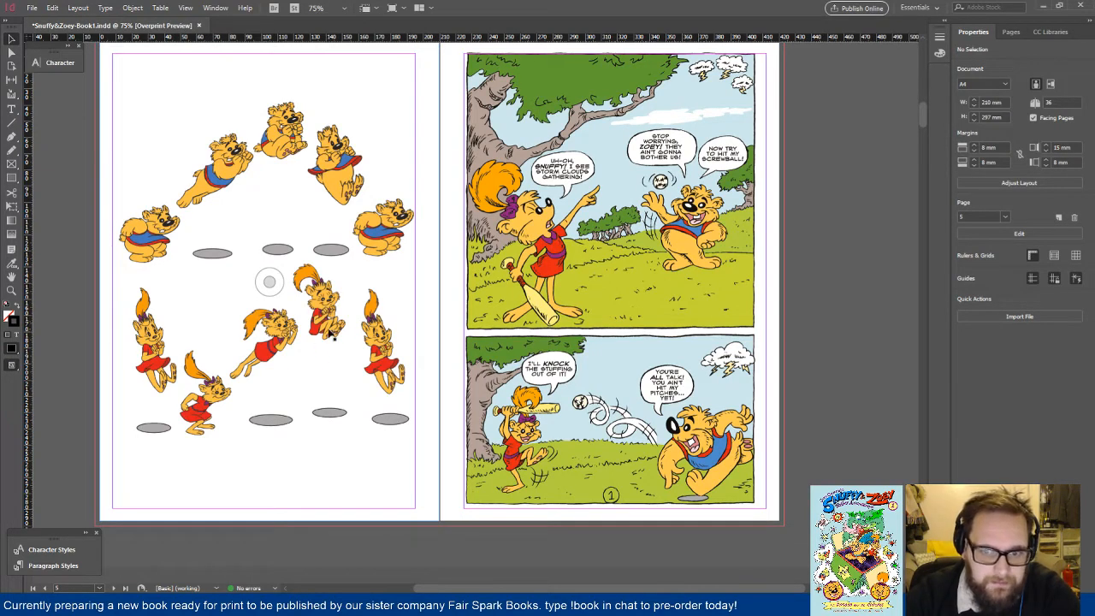
Step: Shift the character poses artwork on page 4 slightly towards the outer edge, to X -1.737 mm
left_click(435, 186)
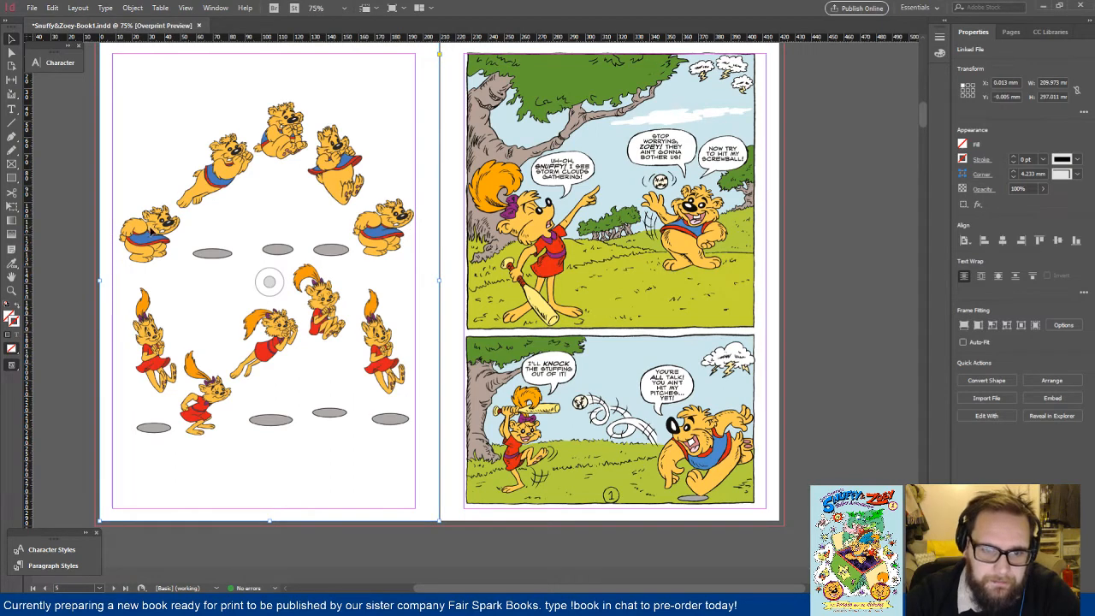
left_click_drag(151, 231, 149, 231)
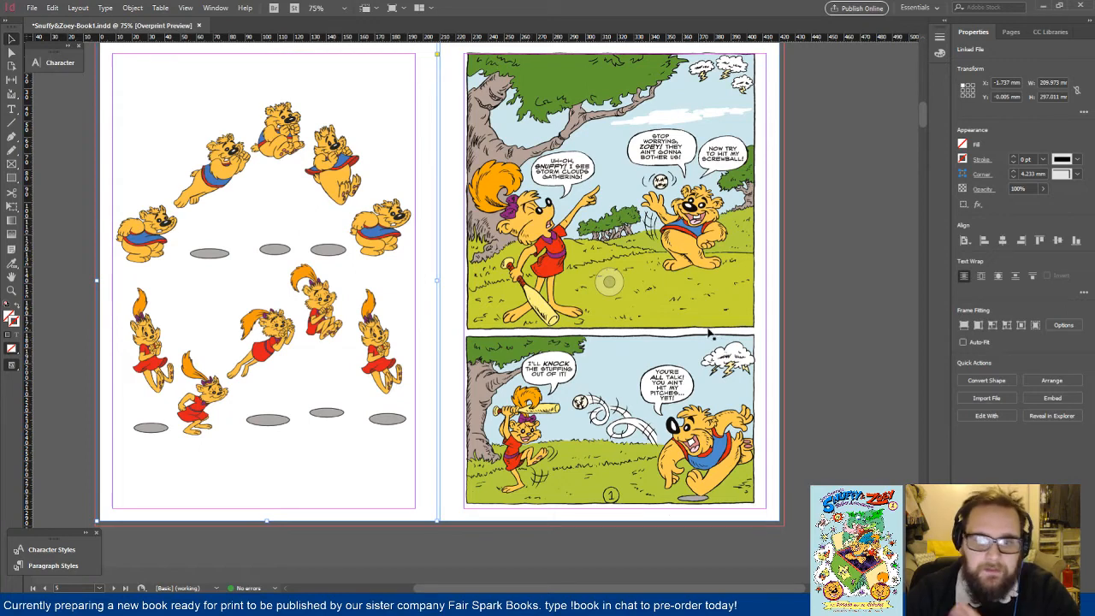
left_click(656, 547)
Step: Nudge the comic artwork on page 5 outwards and down within the margins, to X 212.513 mm and Y 1.995 mm
left_click_drag(646, 588, 699, 587)
scroll(657, 414, "down", 1)
scroll(660, 413, "up", 1)
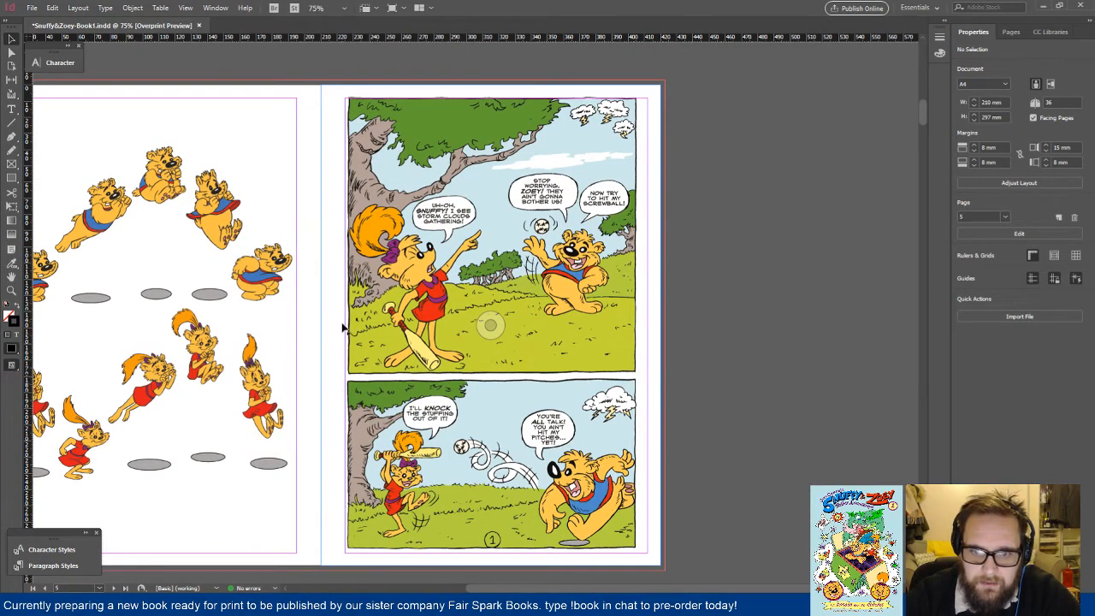
left_click(598, 393)
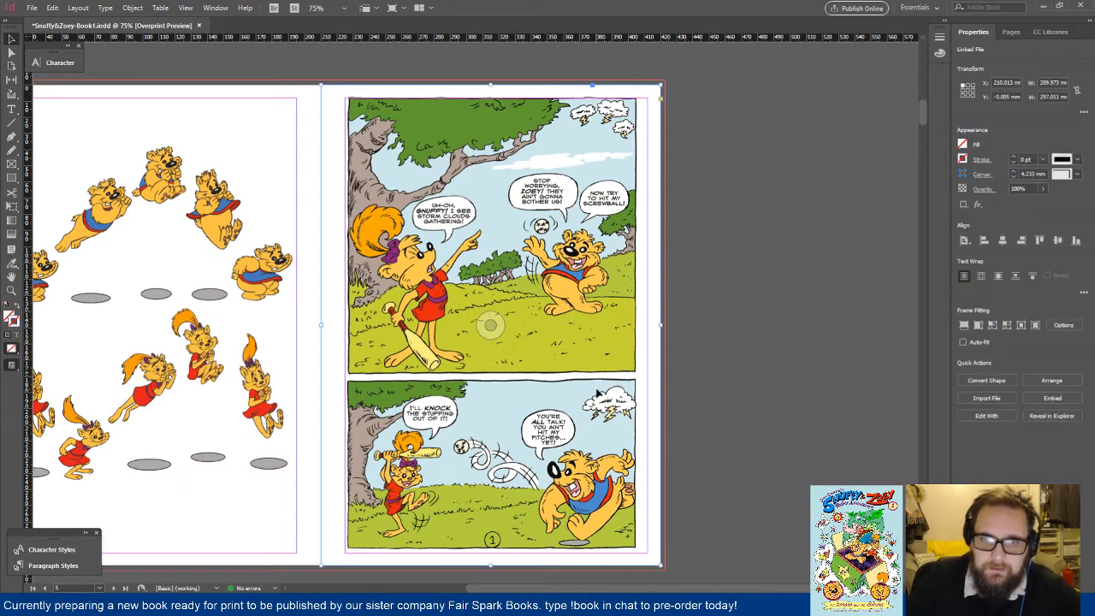
key("shift+Right")
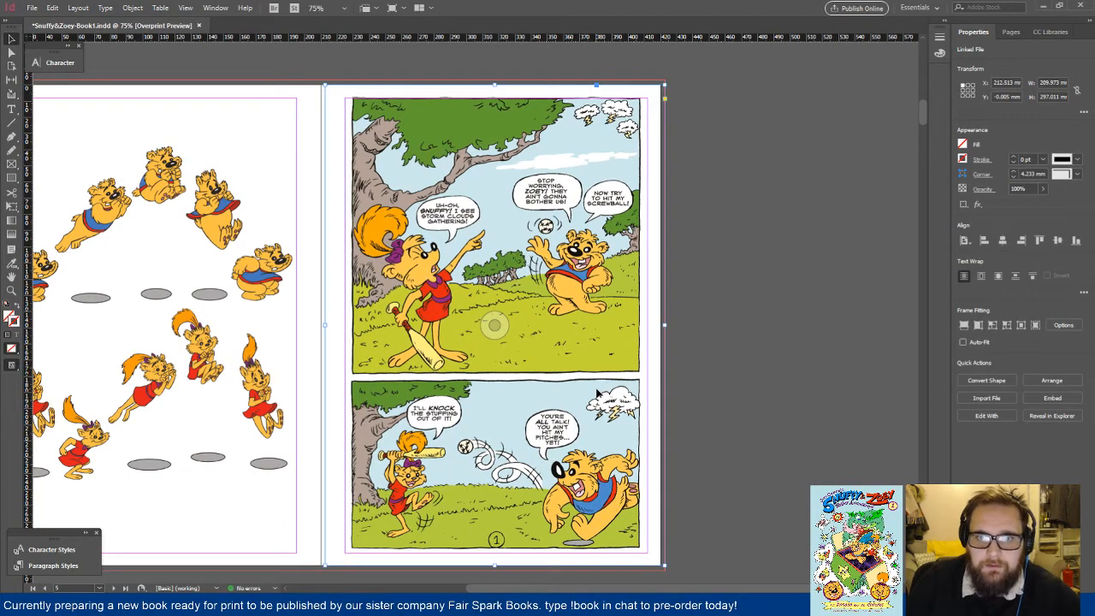
key("shift+Down")
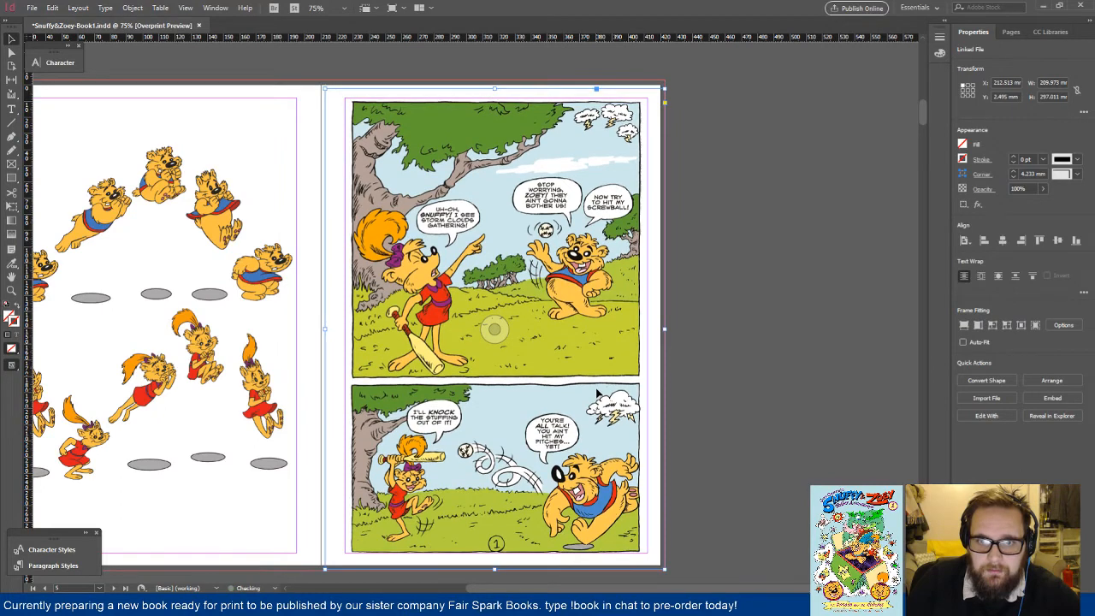
key("Up")
key("Up")
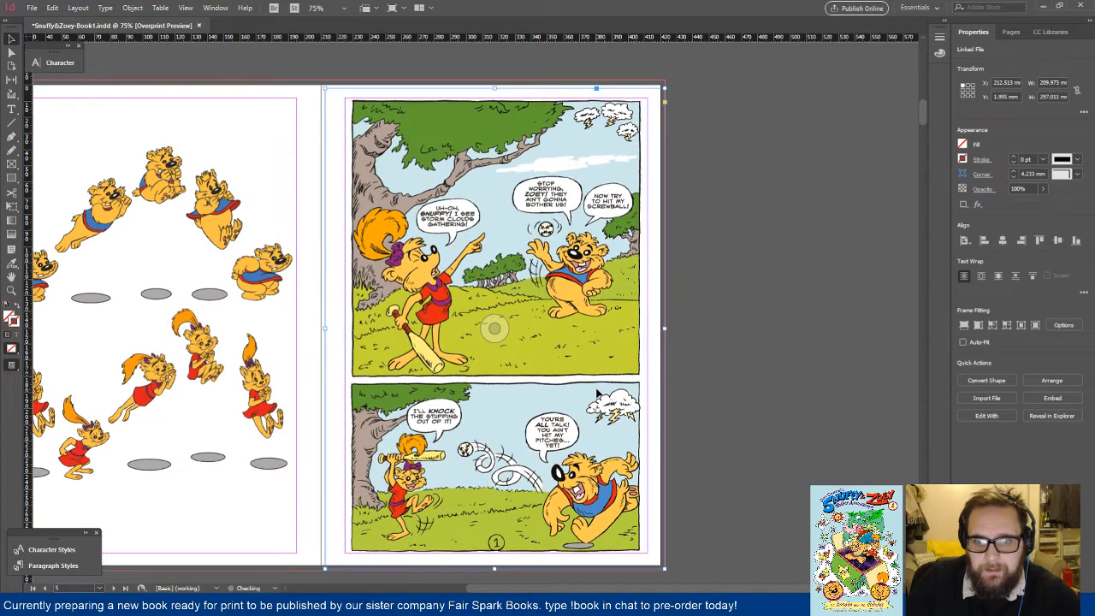
left_click(731, 317)
scroll(789, 252, "down", 1)
scroll(789, 252, "up", 1)
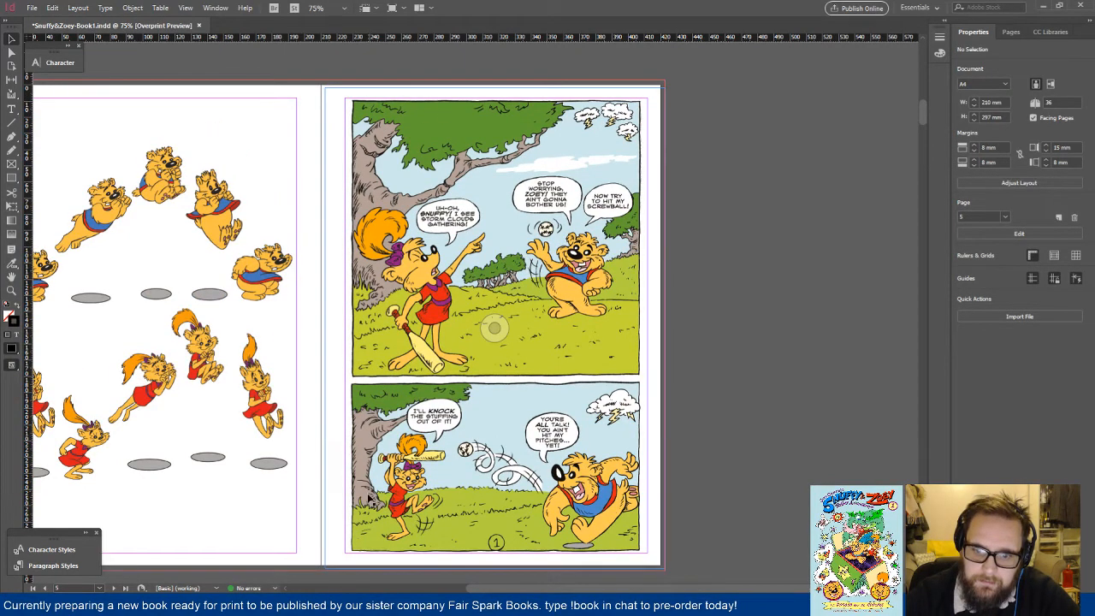
Step: Centre the comic artwork numbered 2 horizontally and vertically on page 6
scroll(745, 359, "down", 5)
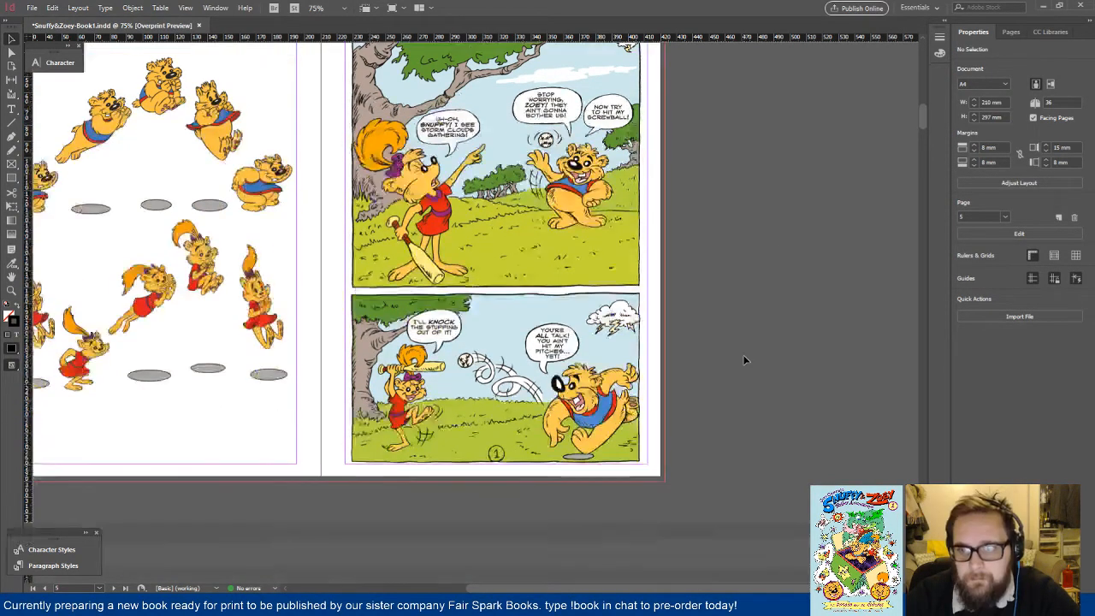
scroll(668, 590, "left", 6)
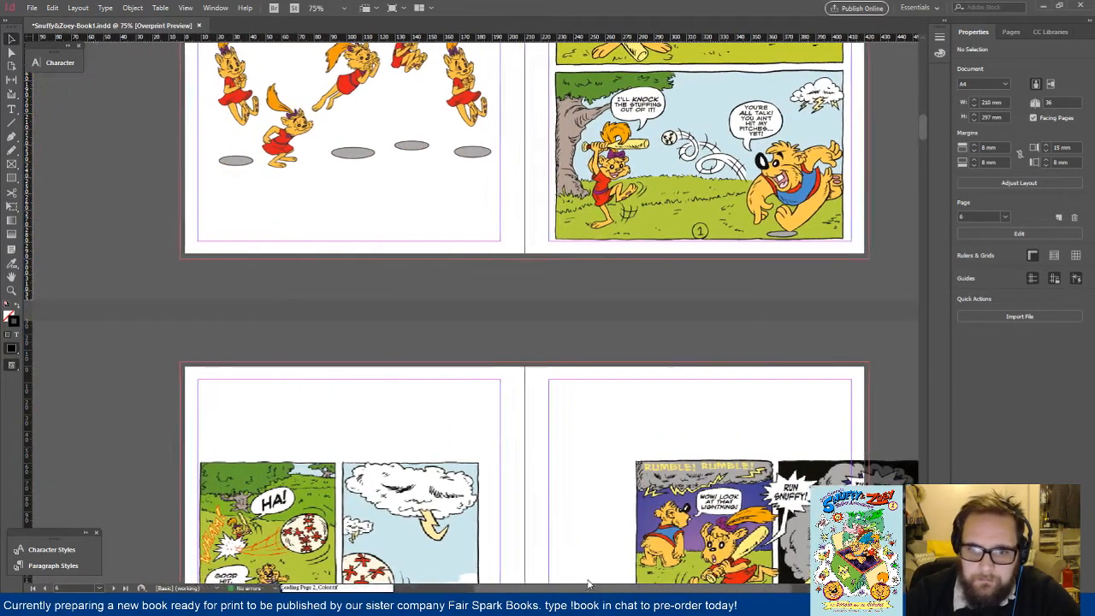
scroll(699, 586, "right", 2)
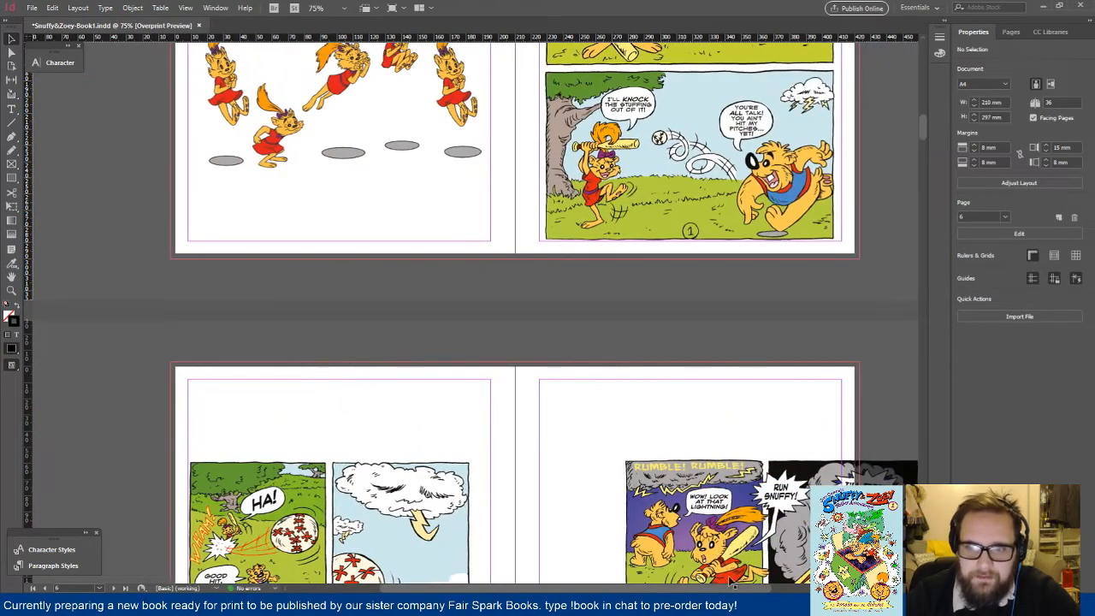
scroll(718, 430, "down", 3)
scroll(719, 430, "down", 1)
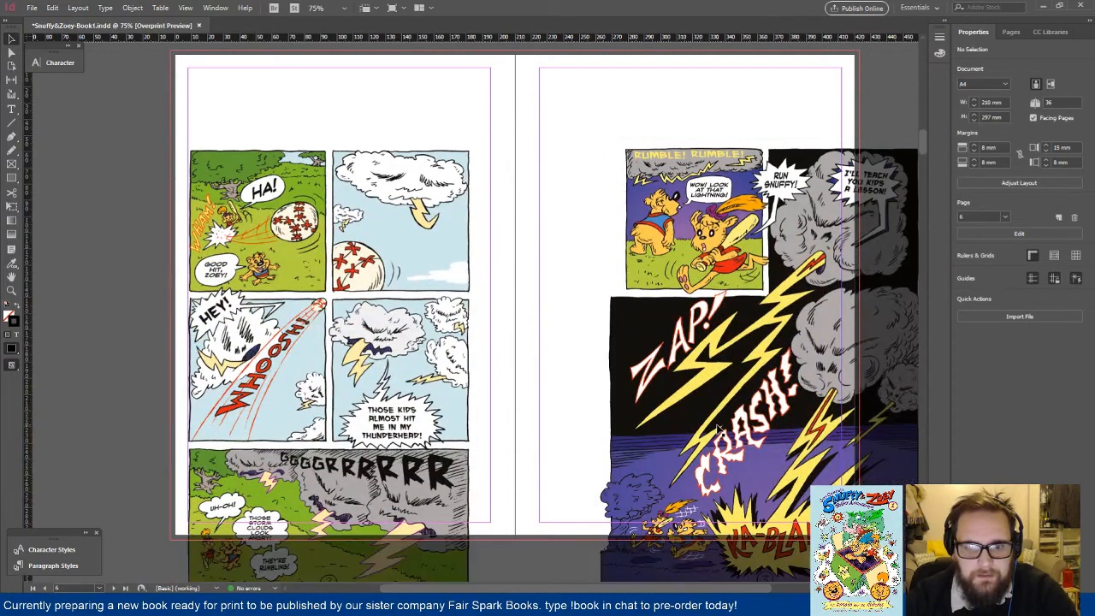
left_click(427, 368)
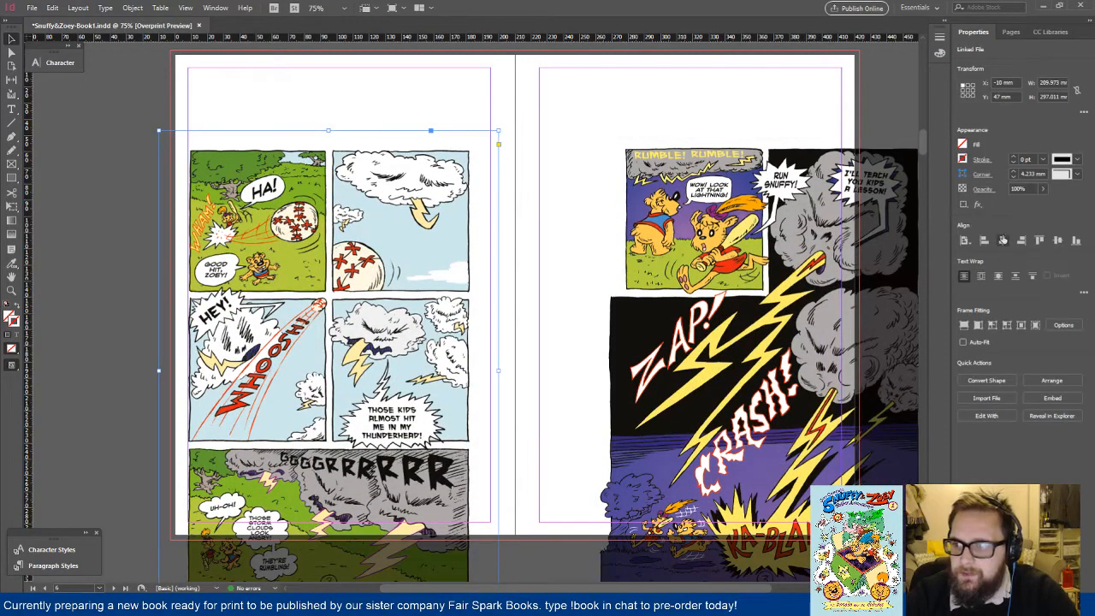
left_click(1001, 240)
left_click(1057, 242)
Step: Centre the "KA-BLAM!" comic artwork horizontally and vertically on page 7
left_click(756, 359)
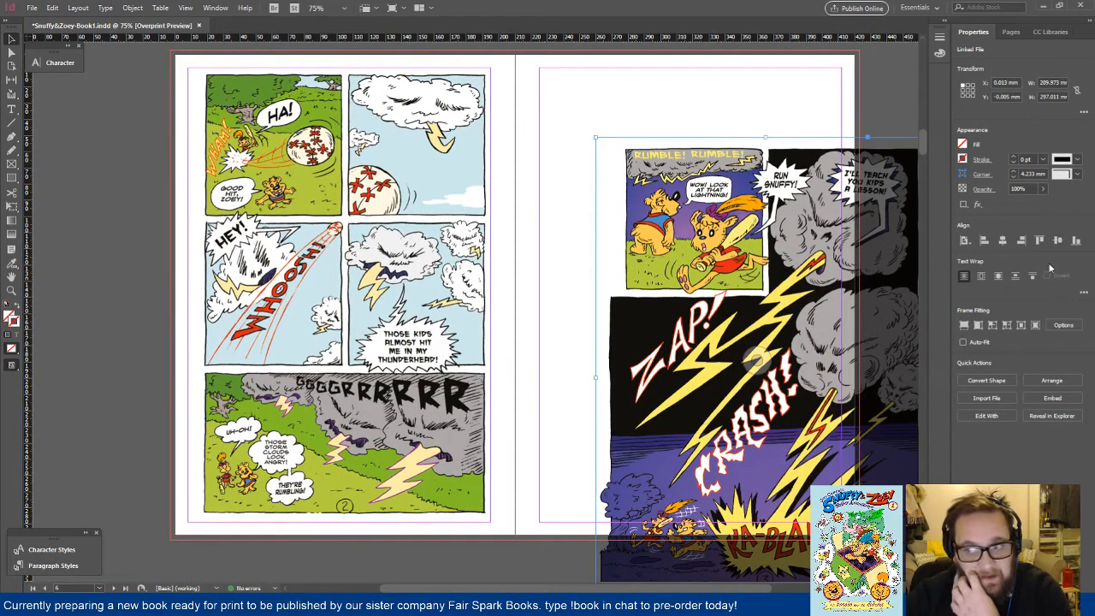
left_click(1001, 240)
left_click(1057, 242)
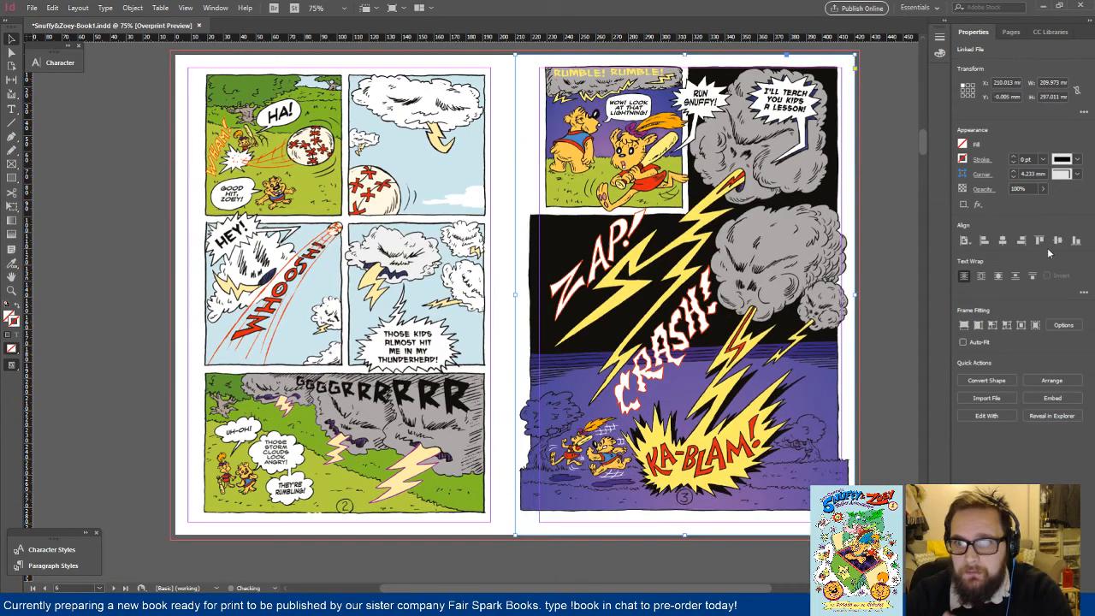
Step: Nudge the comic artwork on page 6 away from the spine to X -4.987 mm
left_click(441, 477)
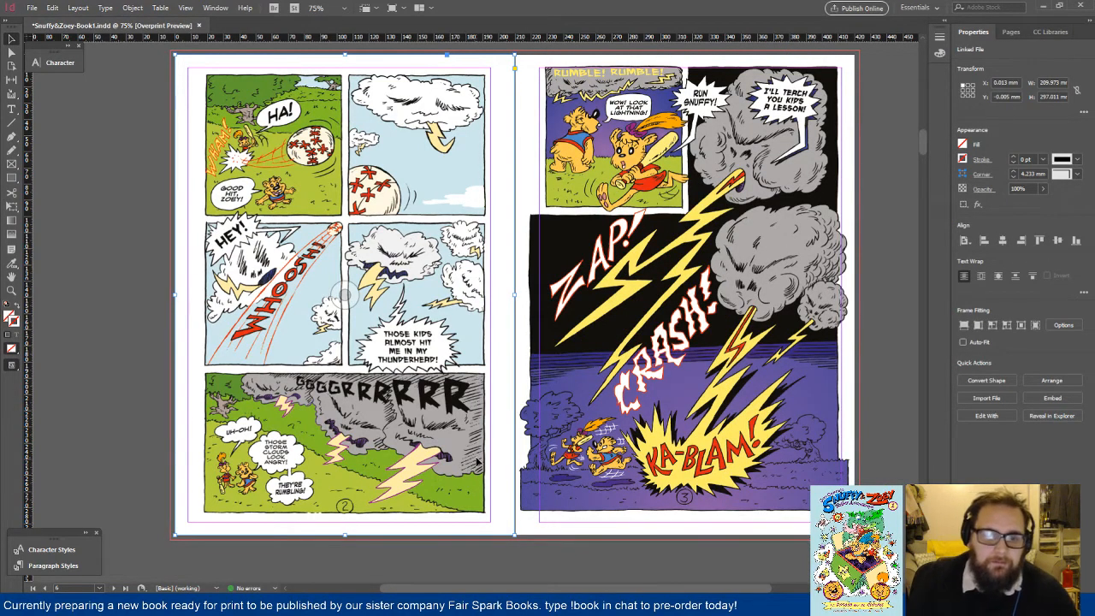
key("Left")
key("Left")
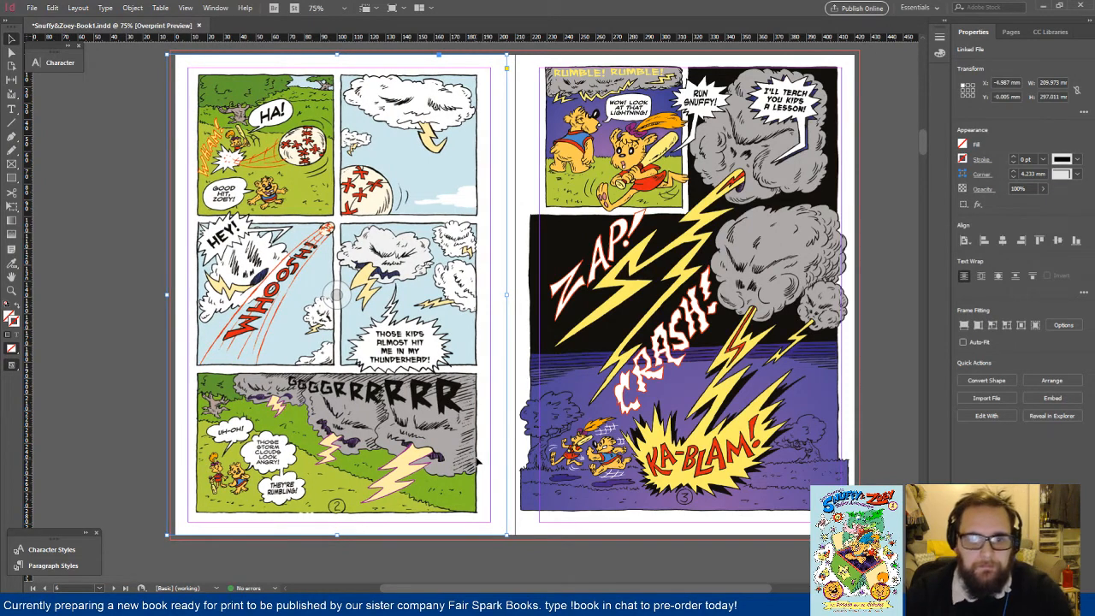
Step: Nudge the comic artwork on page 6 towards the spine to X -3.487 mm and Y -0.011 mm
key("Right")
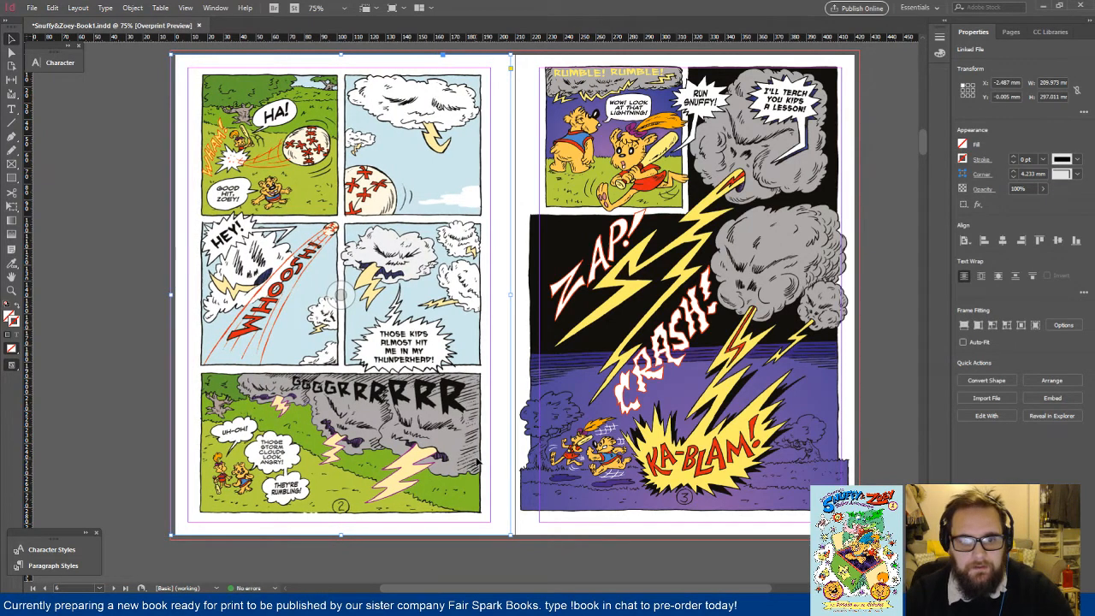
key("Left")
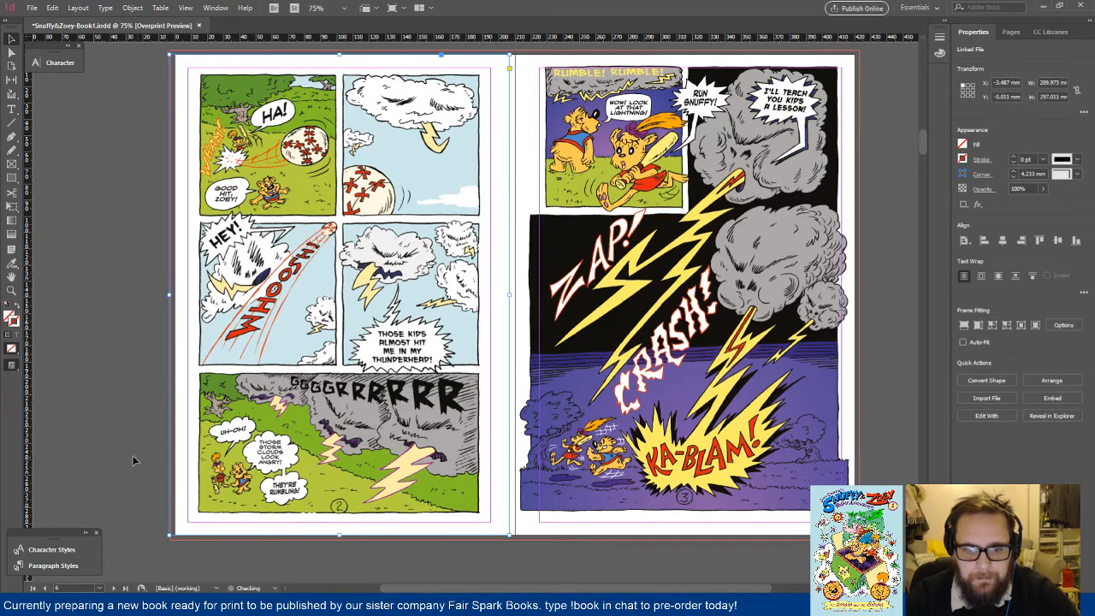
left_click(114, 453)
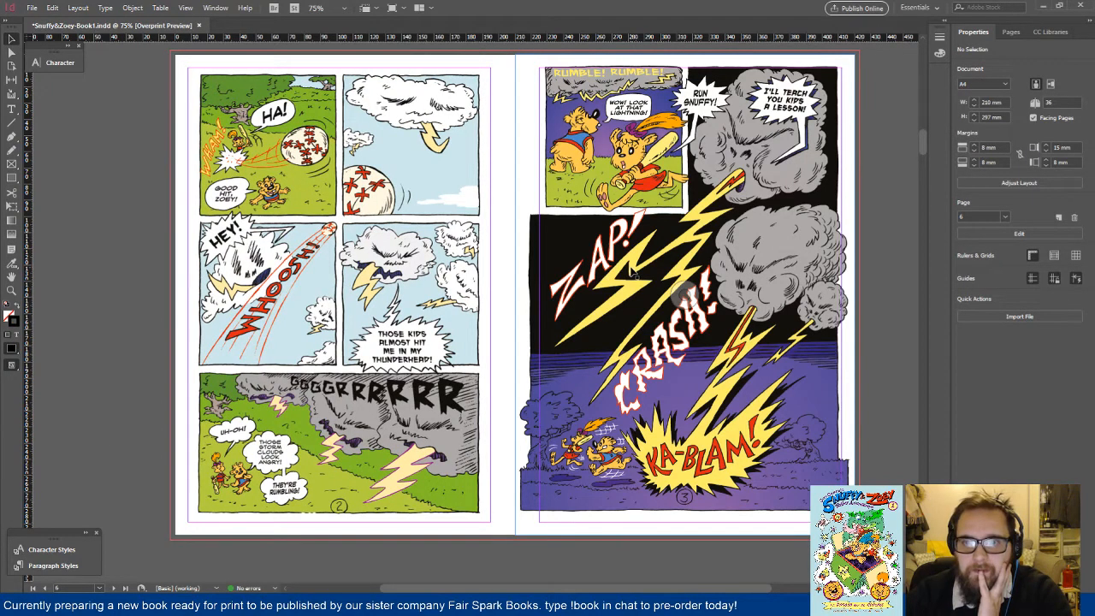
Step: Shift the "KA-BLAM!" artwork from page 7 across the spine to X 183 mm and Y 2 mm to compare it with page 6
left_click_drag(641, 333, 600, 333)
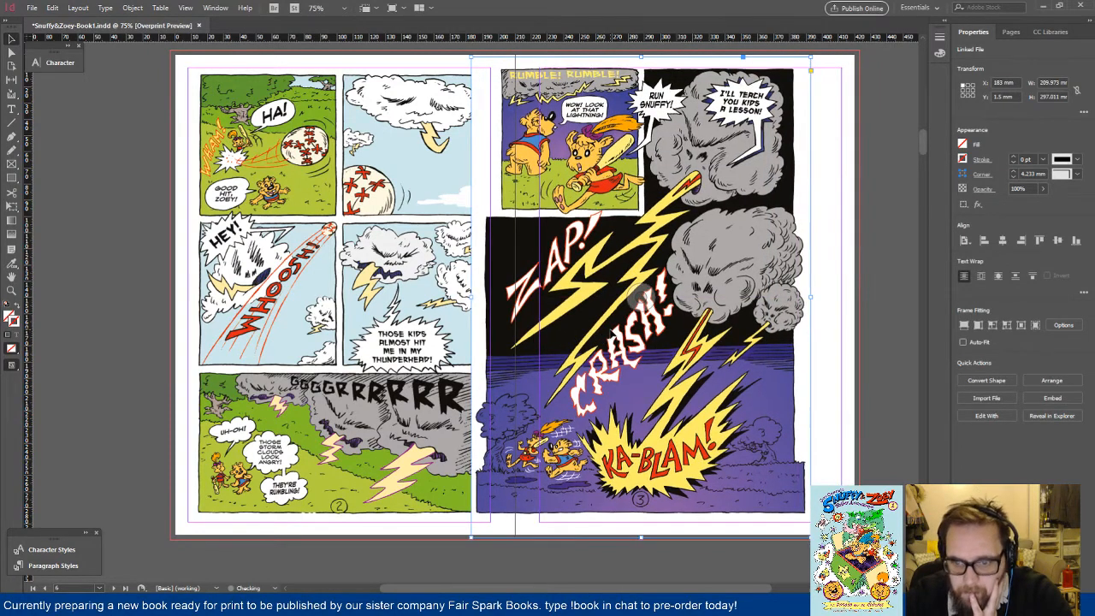
key("Down")
key("Down")
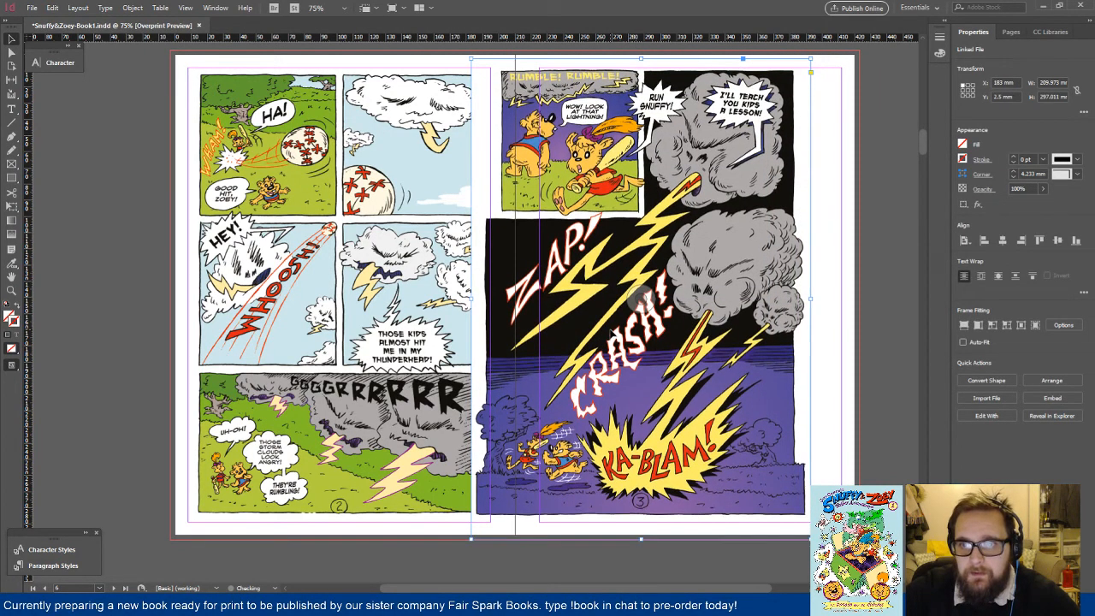
key("Up")
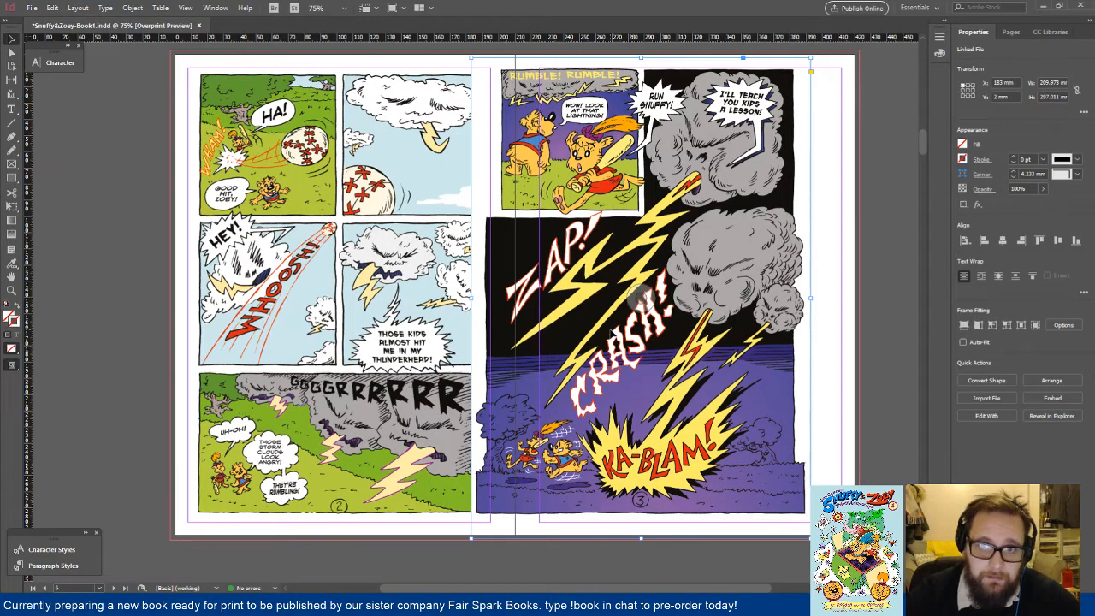
Step: Nudge the "KA-BLAM!" artwork back onto page 7 to X 210.5 mm
key("Right")
key("Right")
key("Right")
key("Right")
key("Right")
key("Right")
key("Right")
key("Right")
key("Right")
key("Right")
key("Right")
key("Right")
key("Right")
key("Right")
key("Right")
key("Right")
key("Right")
key("Right")
key("Right")
key("Right")
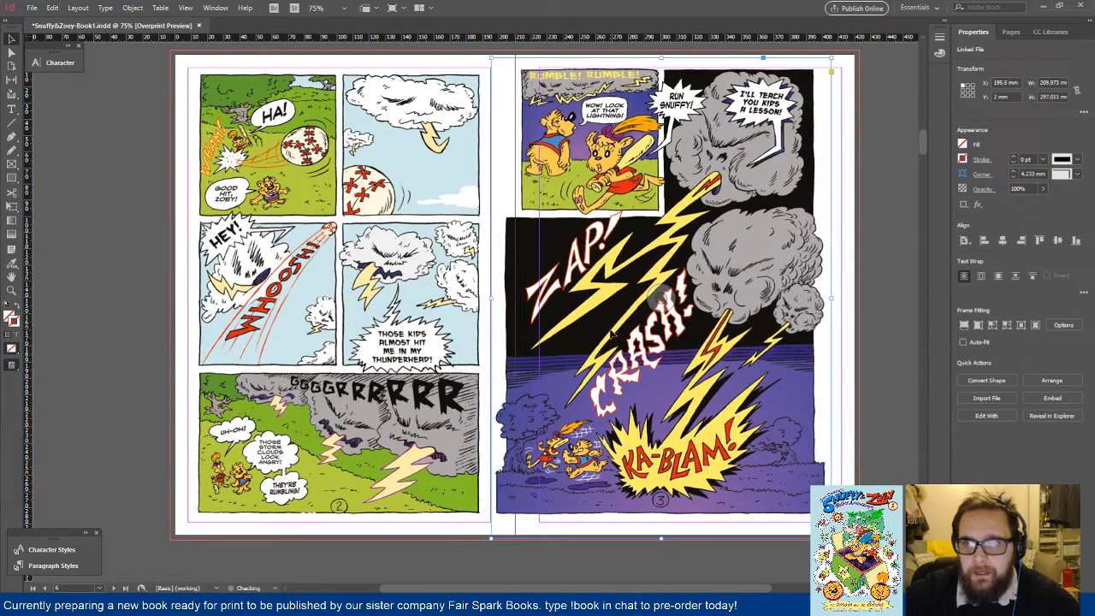
key("Right")
key("Right")
key("Right")
key("Right")
key("Right")
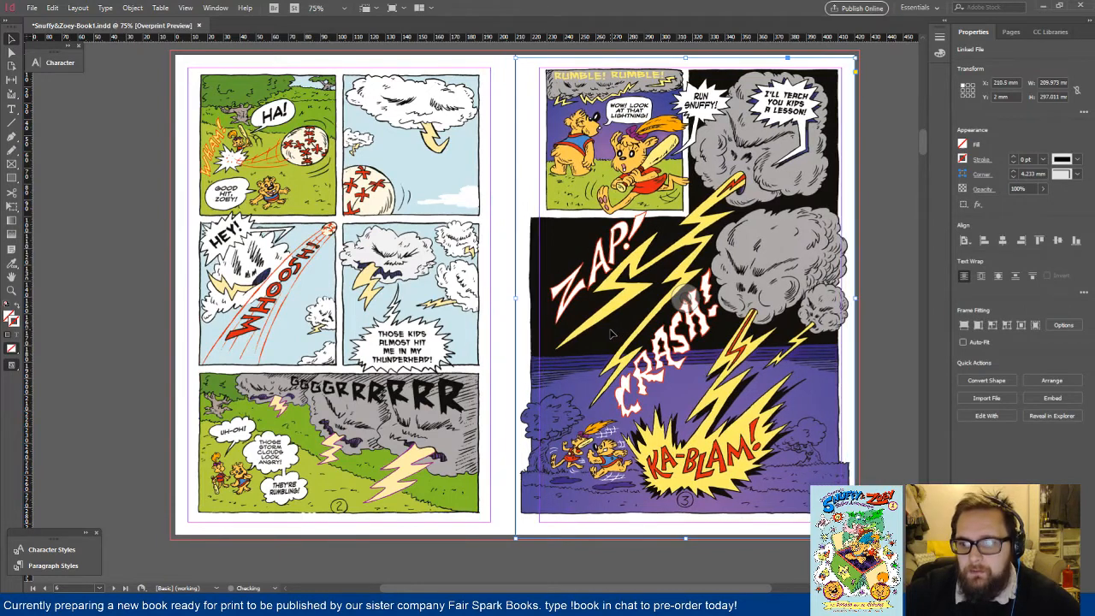
Step: Try placing the page 7 artwork further outwards and lower, at X 215.5 mm and Y 4.5 mm
key("Right")
key("Right")
key("Right")
key("Right")
key("Right")
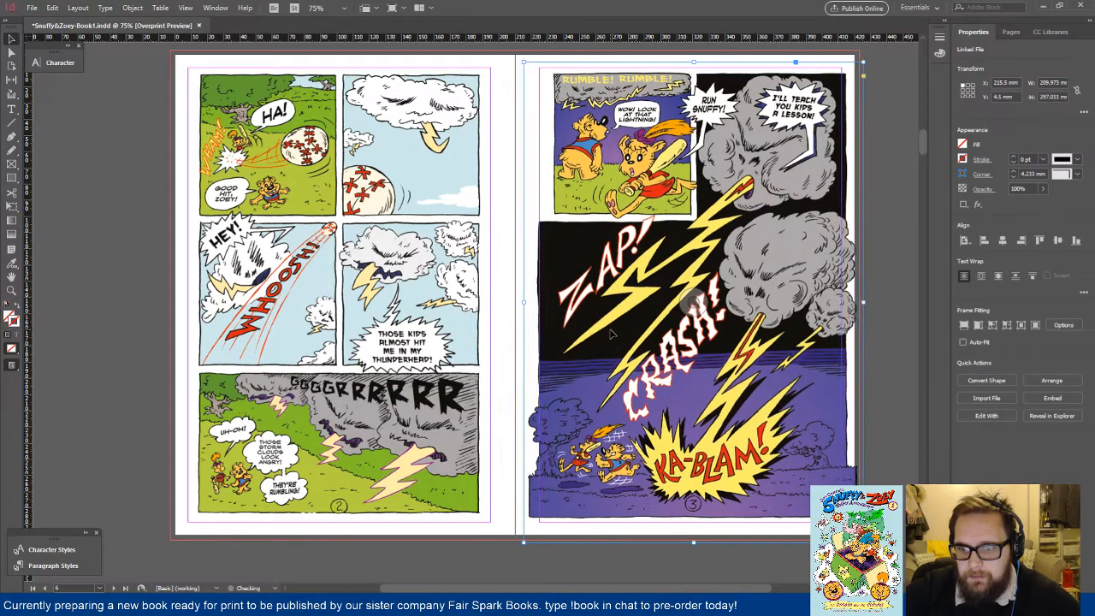
Step: Nudge the page 7 artwork back towards the spine and up to X 210 mm and Y 2.75 mm
key("Right")
key("Right")
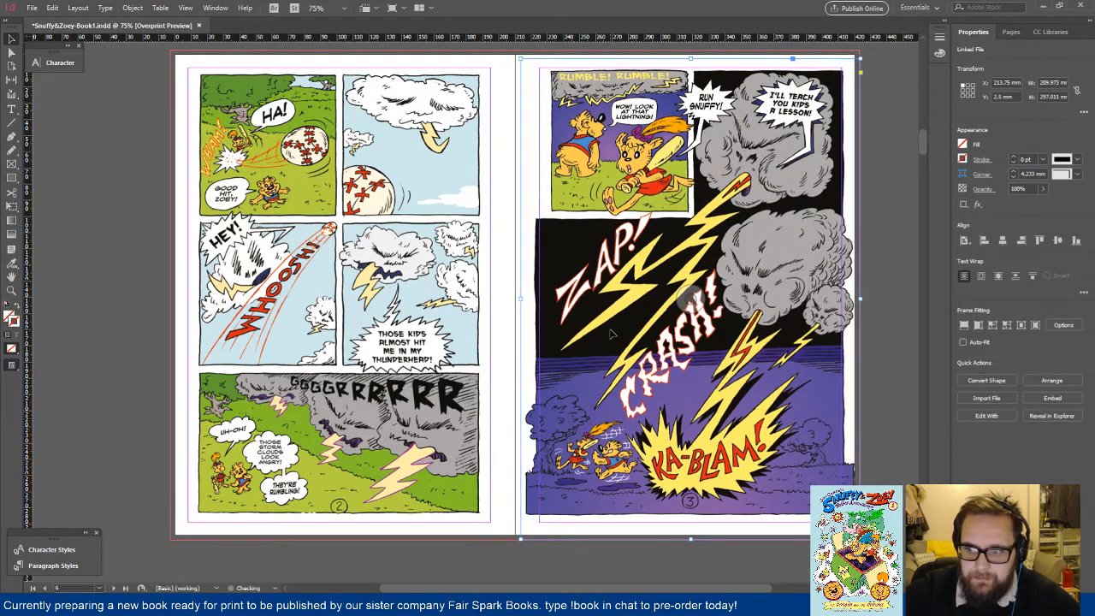
key("Down")
key("Left")
key("Left")
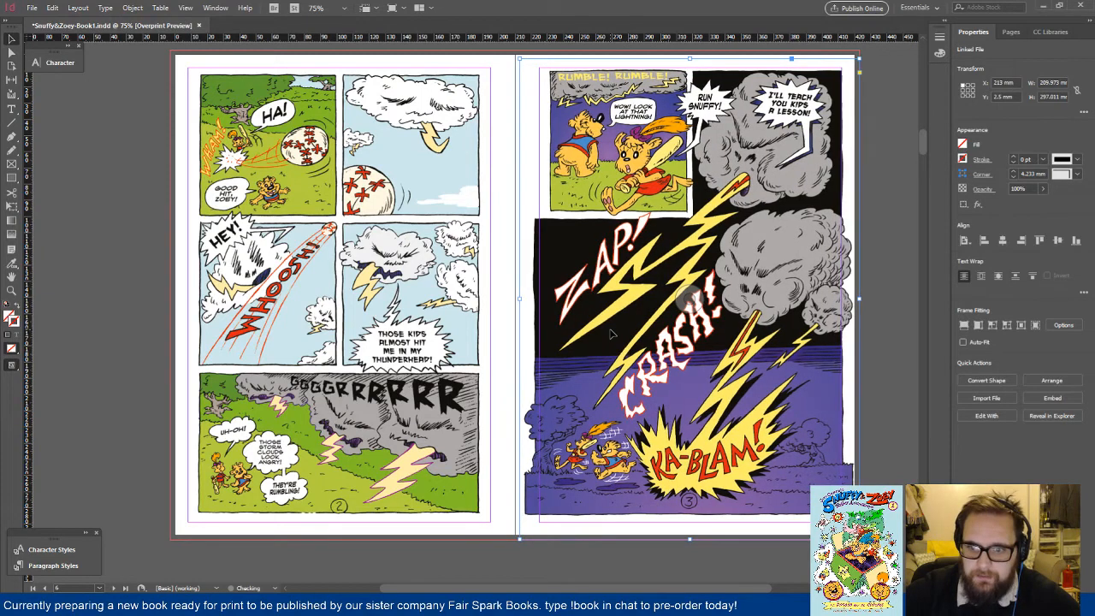
key("Left")
key("Left")
key("Left")
key("Left")
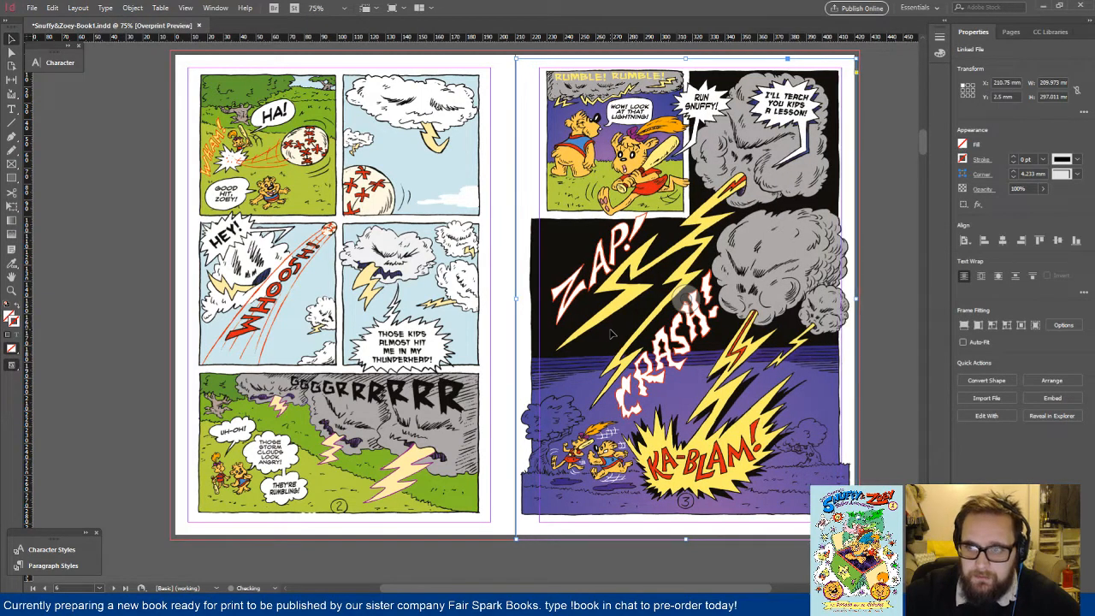
key("Left")
key("Left")
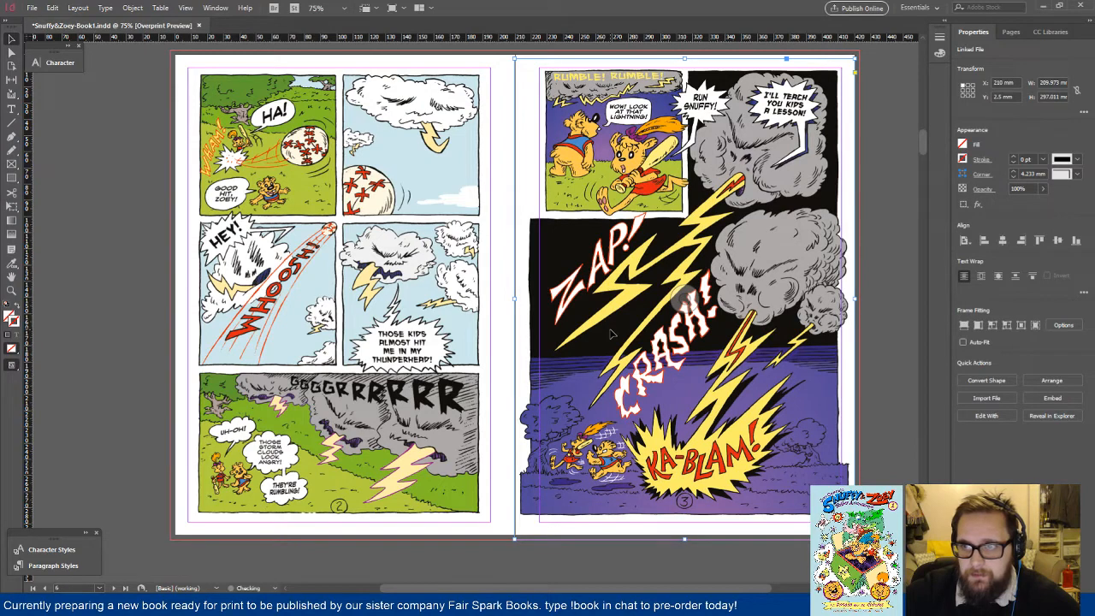
key("Down")
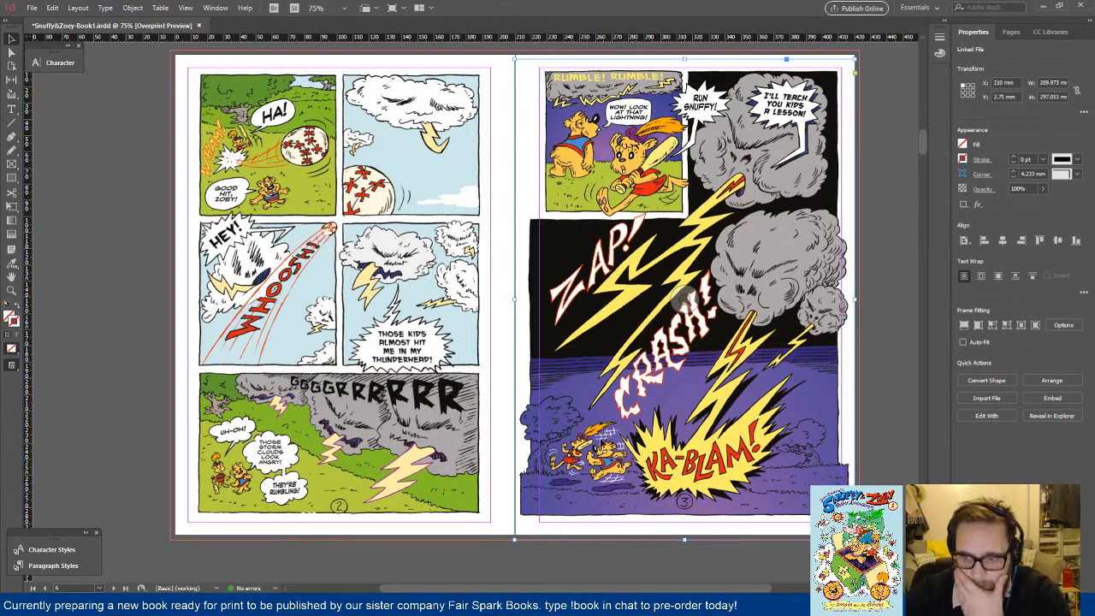
left_click(717, 541)
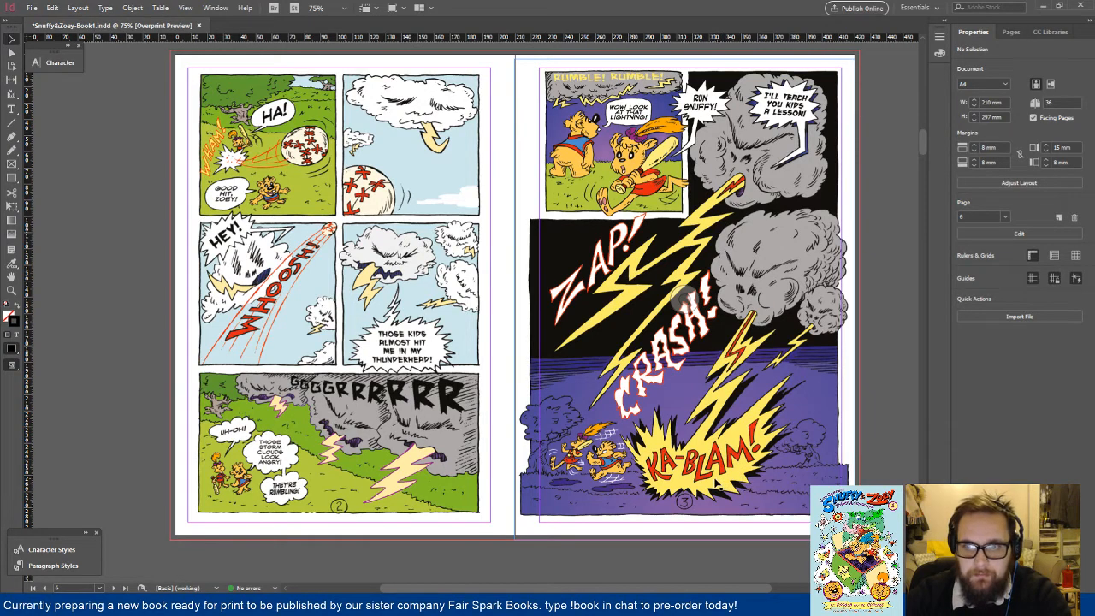
Step: Lower the "KA-BLAM!" artwork on page 7 to Y 5.25 mm
left_click(750, 486)
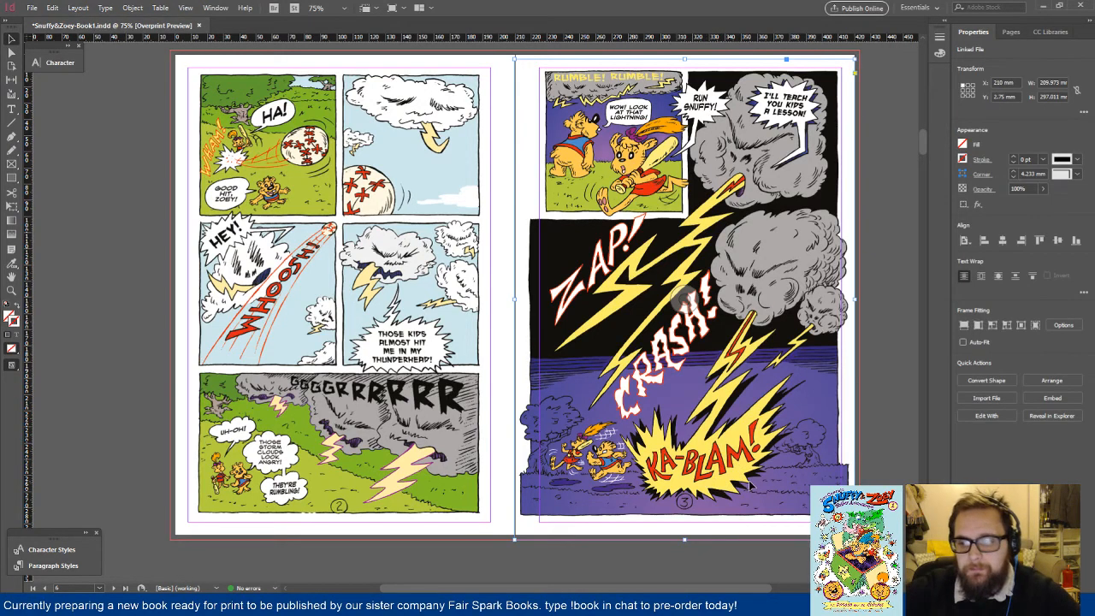
key("Down")
key("Down")
key("Down")
key("Down")
key("Down")
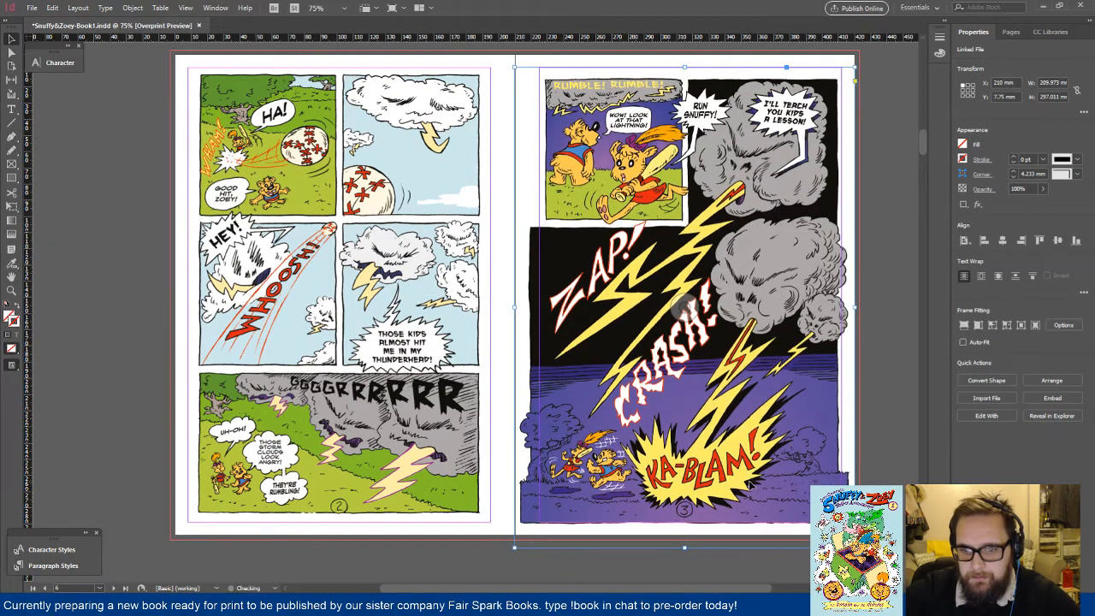
key("Up")
key("Up")
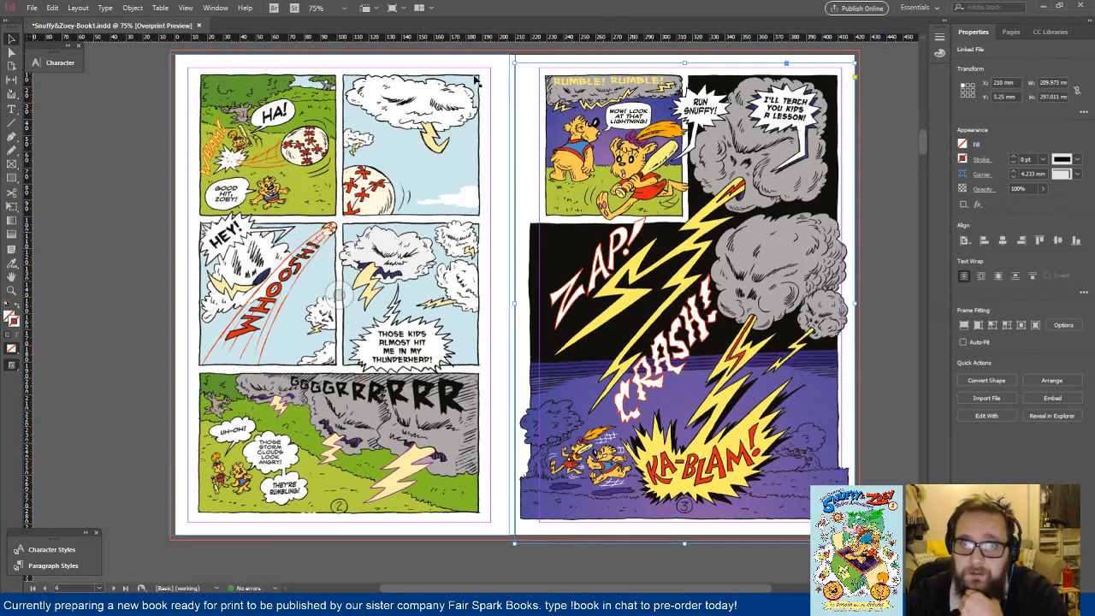
Step: Slide the page 7 artwork over page 6 to compare panel heights and return it to X 209 mm, Y 5.25 mm
left_click_drag(636, 94, 602, 91)
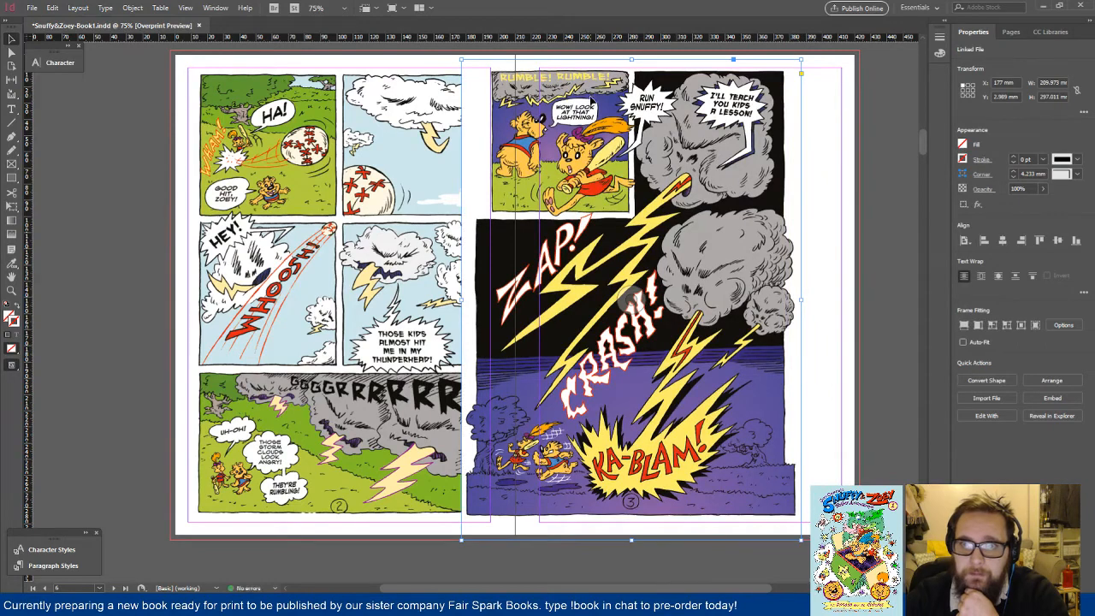
left_click_drag(591, 98, 590, 104)
key("Up")
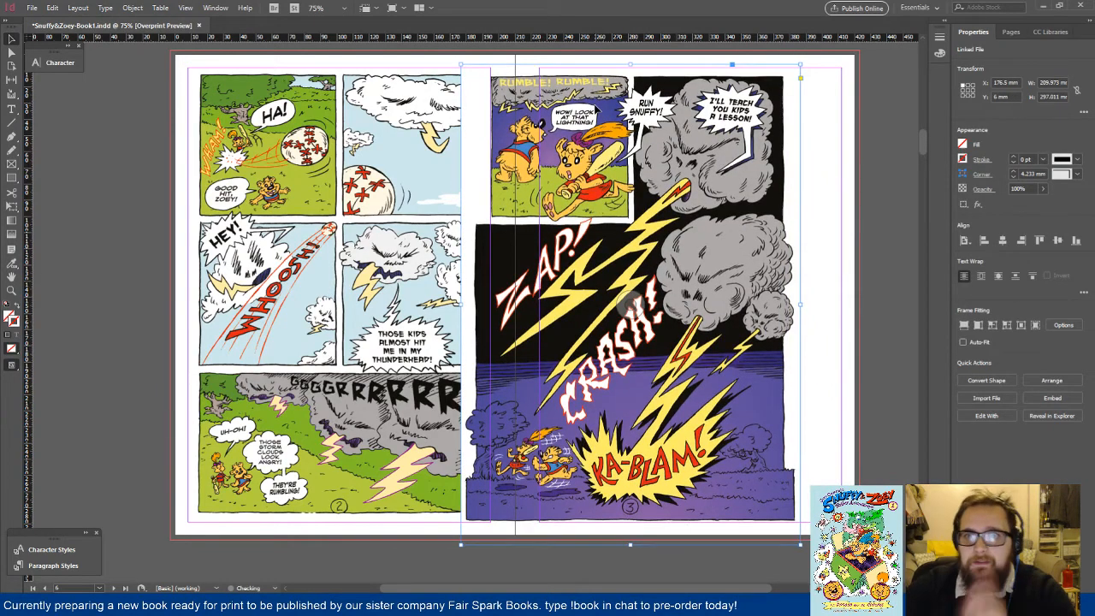
left_click_drag(543, 110, 596, 109)
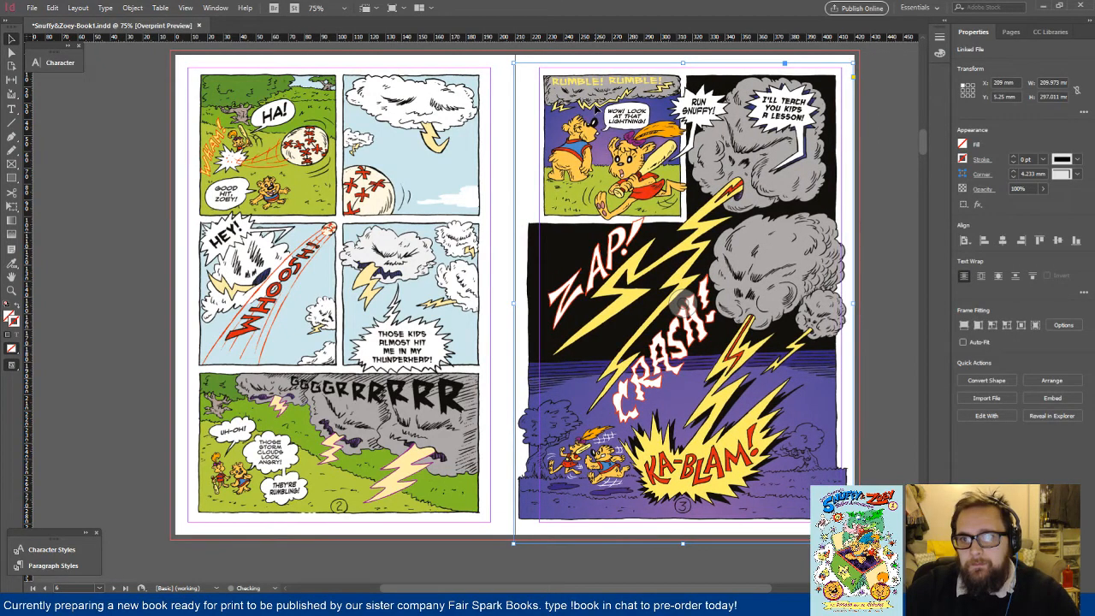
left_click(694, 557)
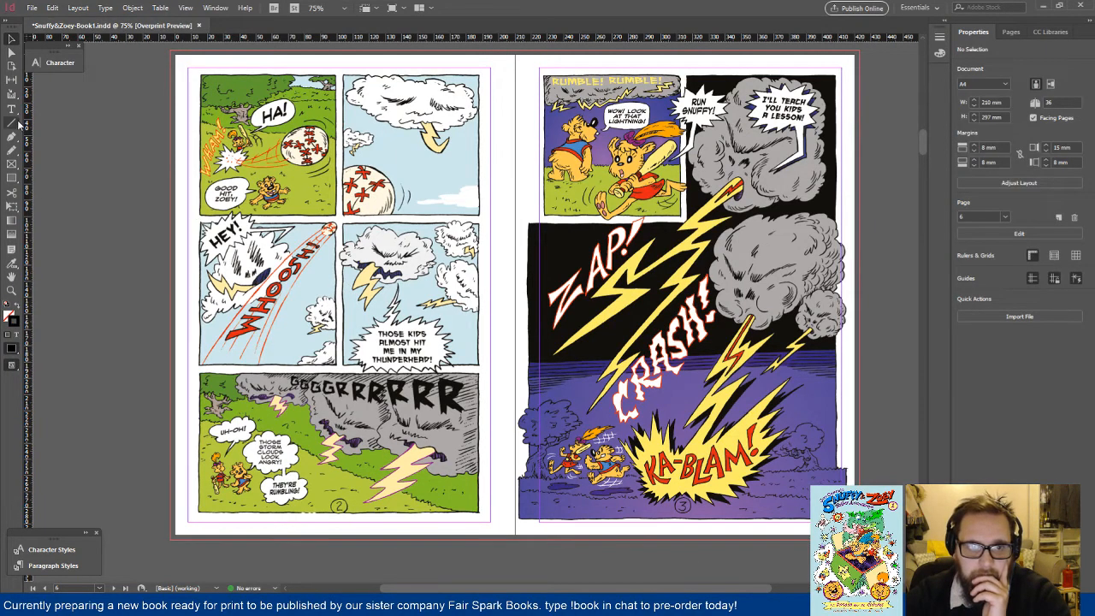
Step: Draw a horizontal line about 241 mm long across the page numbers of pages 6 and 7 as an alignment check, and undo it
left_click(18, 124)
left_click_drag(323, 500, 711, 501)
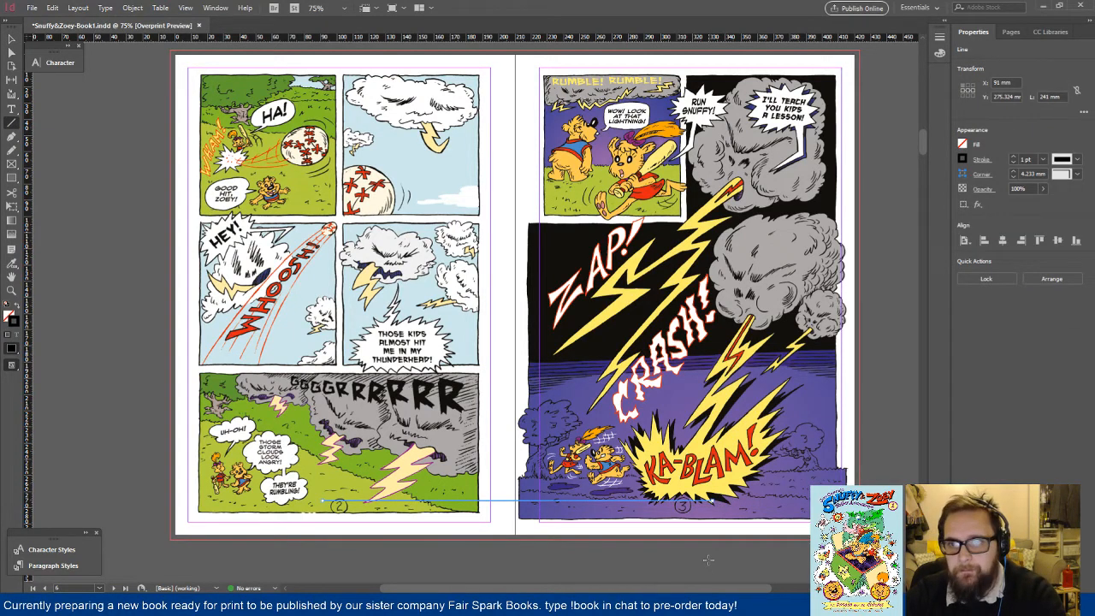
key("ctrl+z")
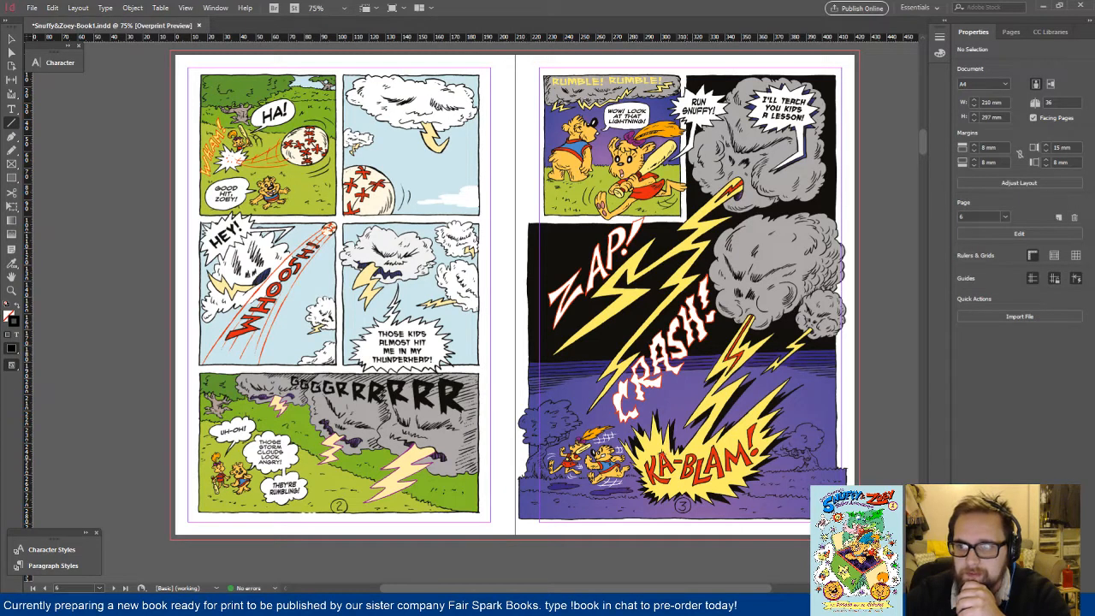
left_click(12, 40)
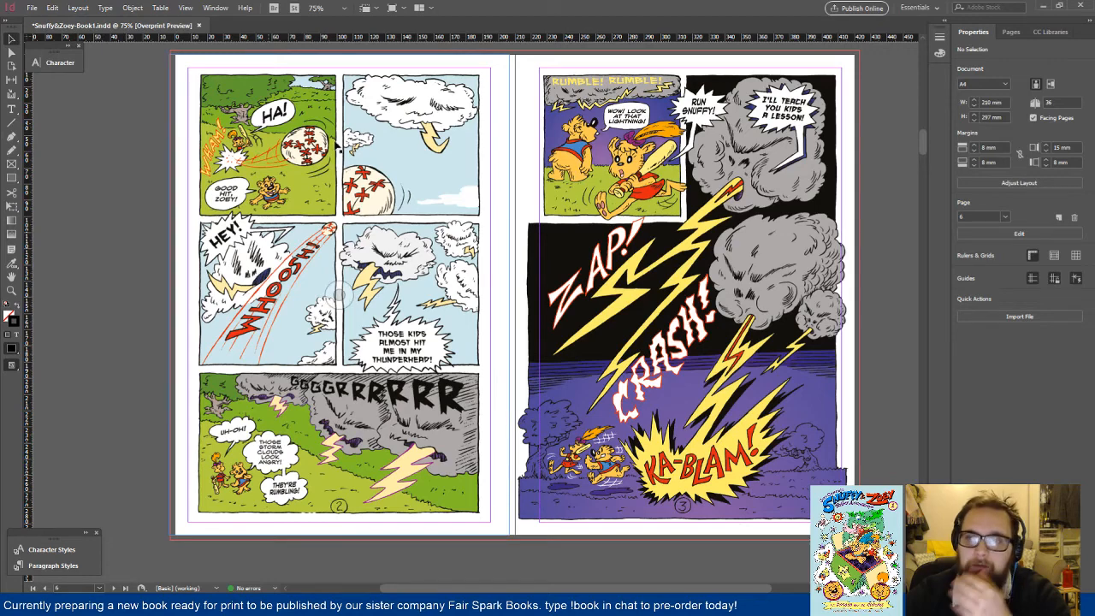
Step: Centre the comic artwork numbered 4 horizontally on page 8 and align it to the page's top edge
scroll(469, 185, "down", 6)
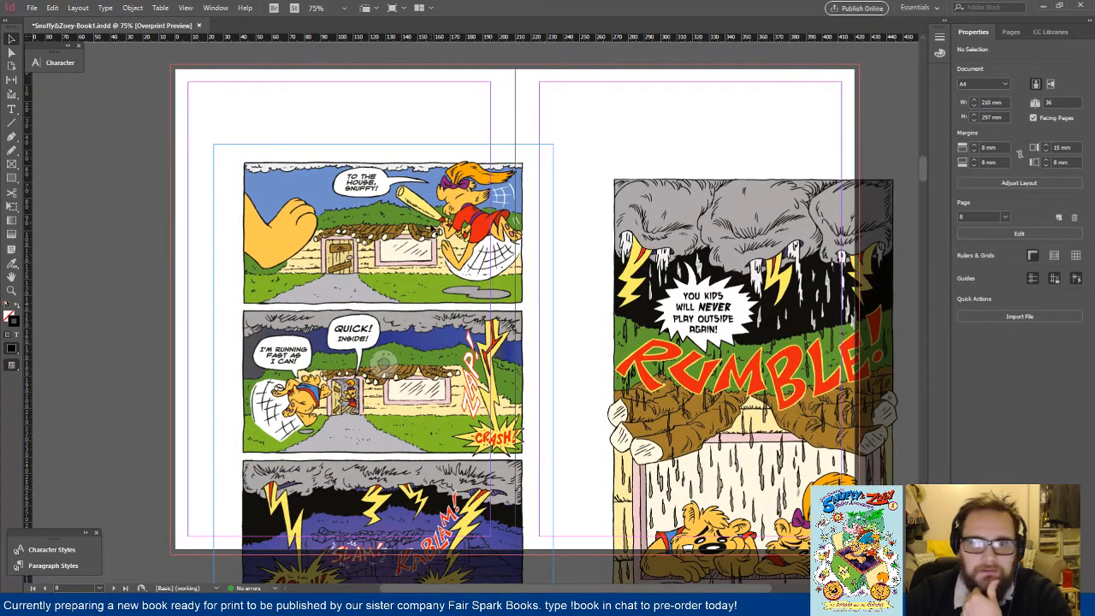
left_click(471, 190)
left_click(1003, 241)
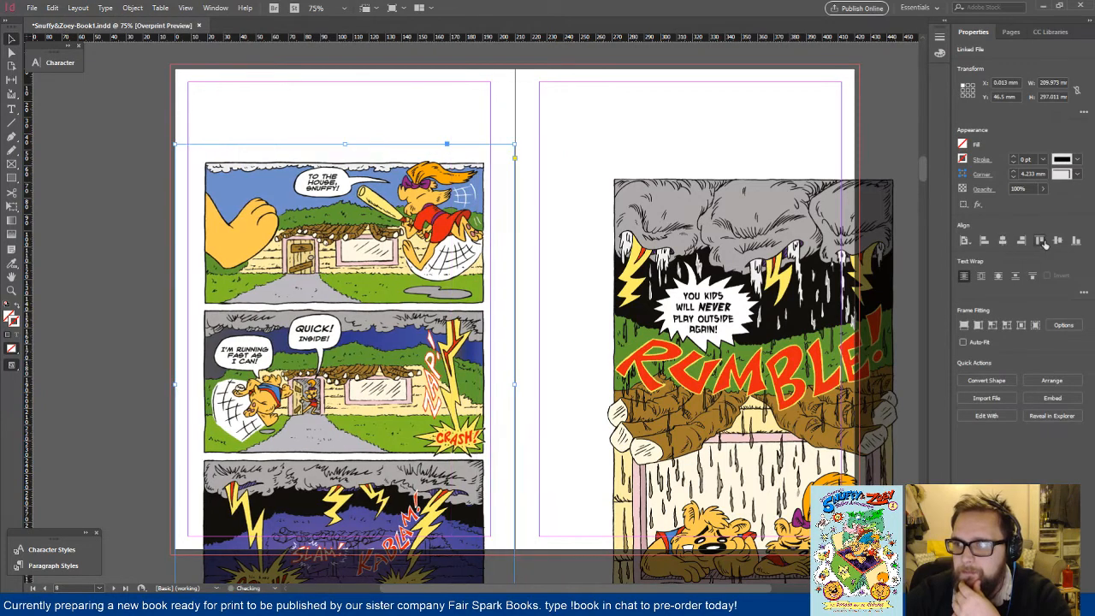
left_click(1040, 242)
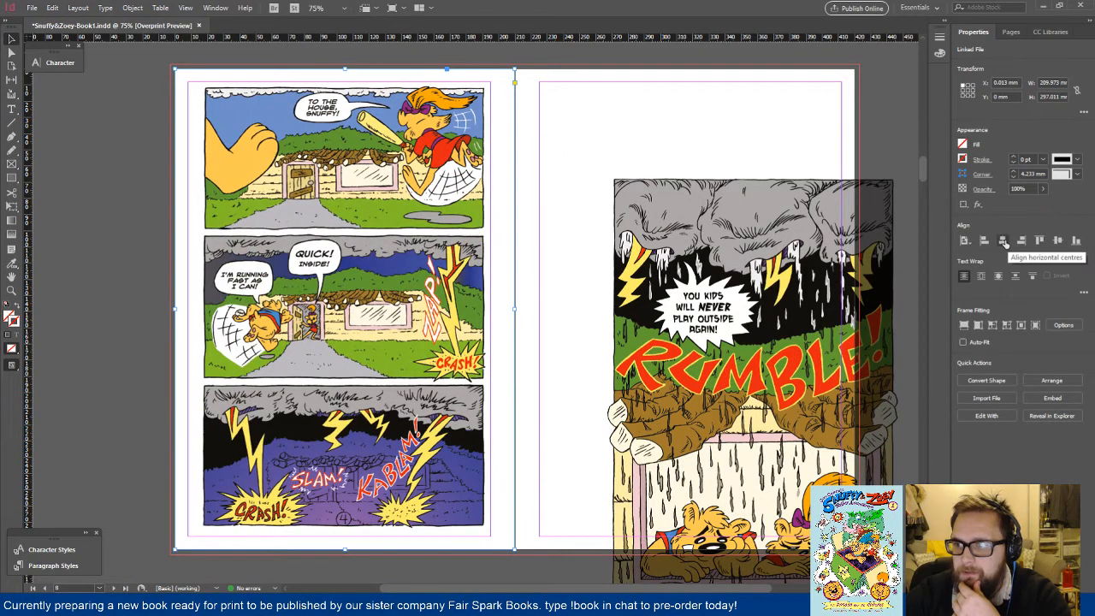
Step: Centre the "RUMBLE!" comic artwork horizontally and vertically on page 9
left_click(708, 375)
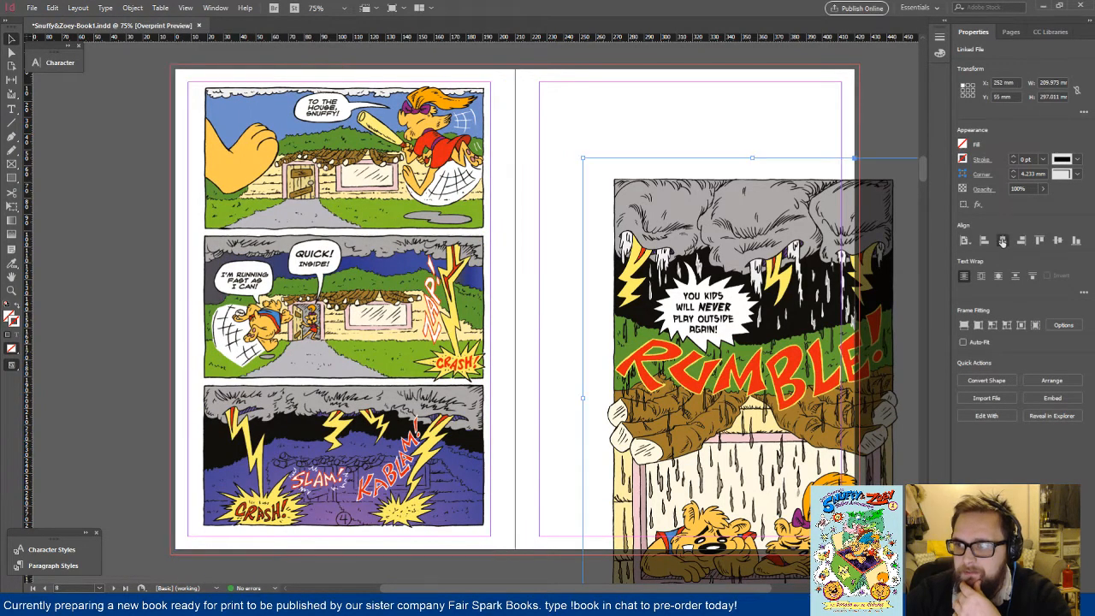
left_click_drag(708, 374, 641, 285)
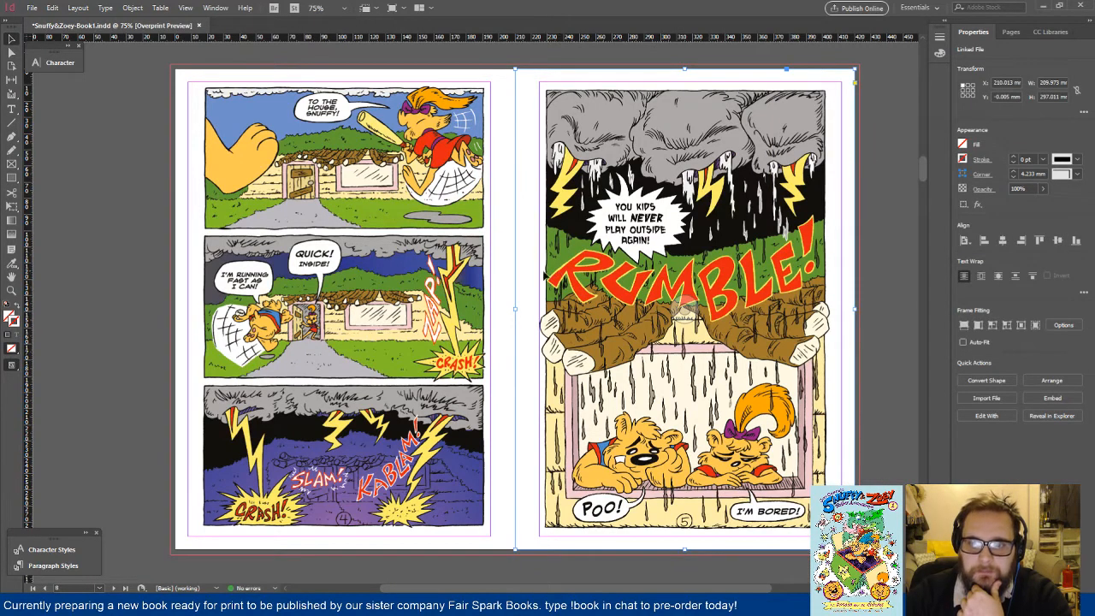
Step: Nudge the comic artwork on page 8 away from the spine to X -4.237 mm
left_click(325, 299)
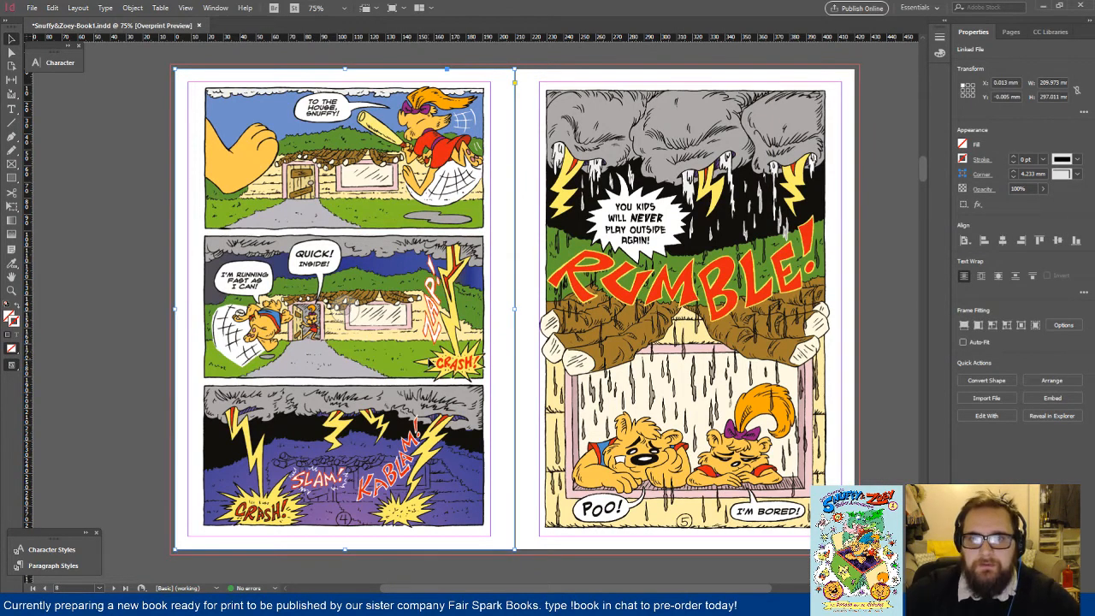
key("Left")
key("Left")
key("Left")
key("Left")
key("Left")
key("Left")
key("Left")
key("Left")
key("Left")
key("Left")
key("Left")
key("Left")
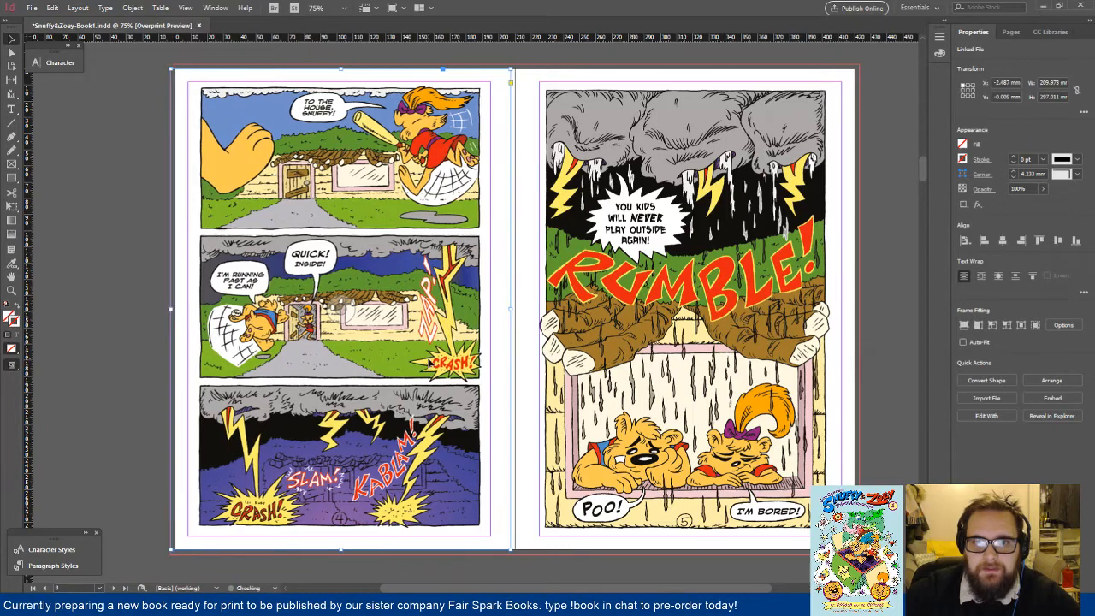
key("Right")
key("Right")
key("Right")
key("Right")
key("Right")
key("Right")
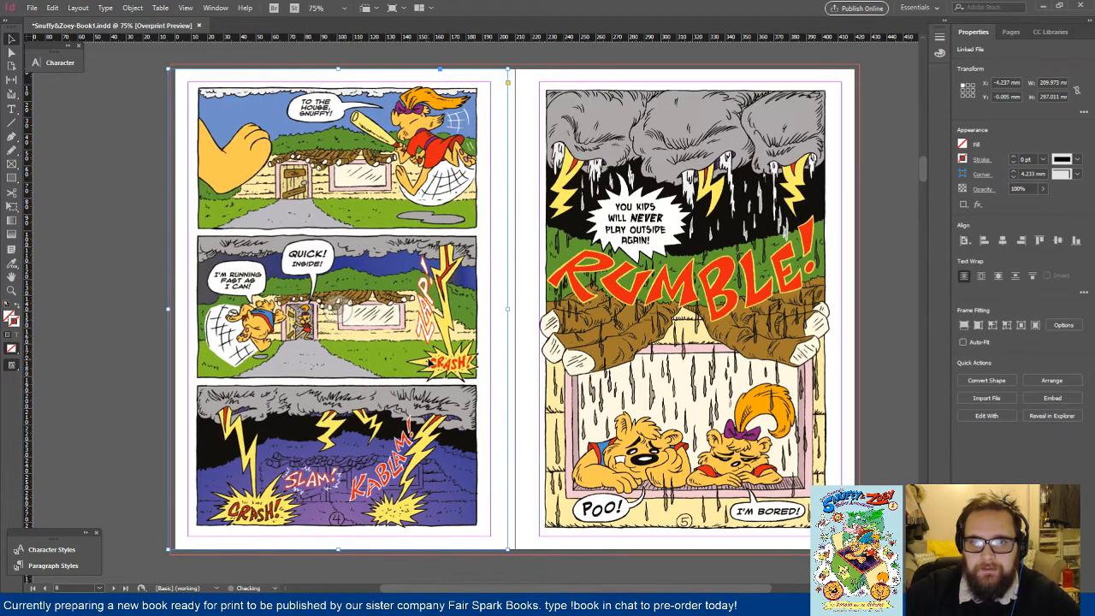
Step: Move the page 8 artwork slightly back towards the spine and down to X -2.987 mm and Y 0.745 mm
key("Down")
key("Down")
key("Right")
key("Right")
key("Down")
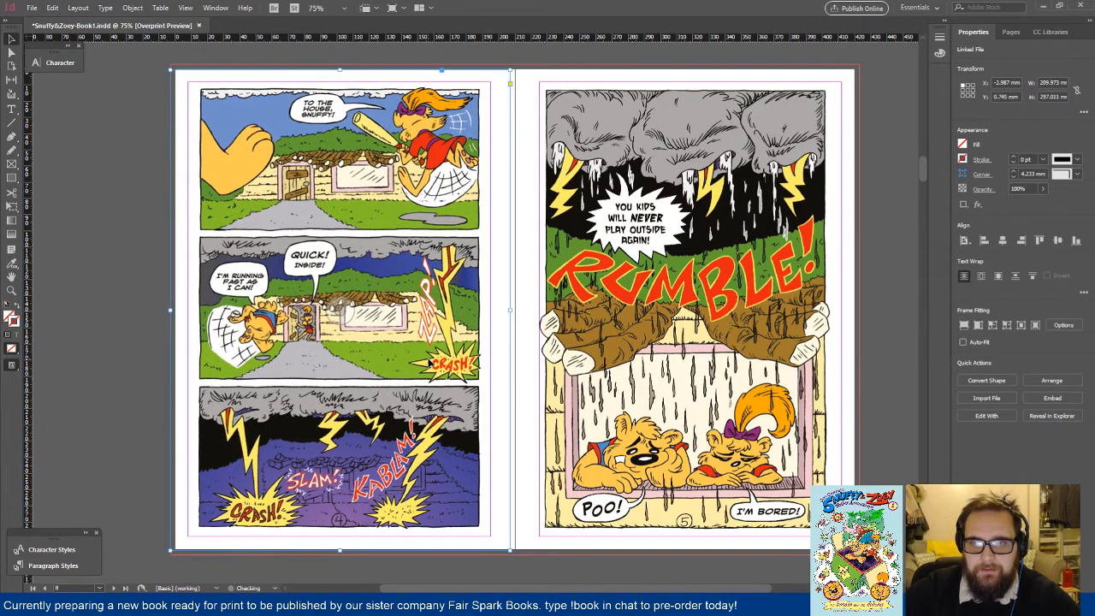
Step: Fine-tune the position of the page 8 comic artwork within the margins to X -2.237 mm and Y 1.989 mm
key("Up")
key("Up")
key("Up")
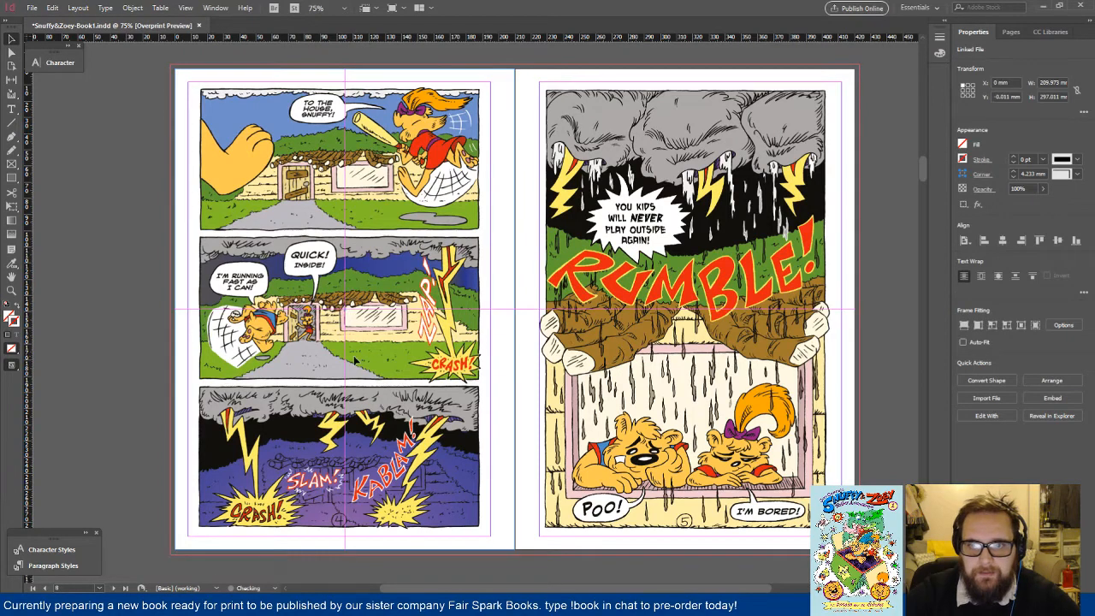
key("Left")
key("Left")
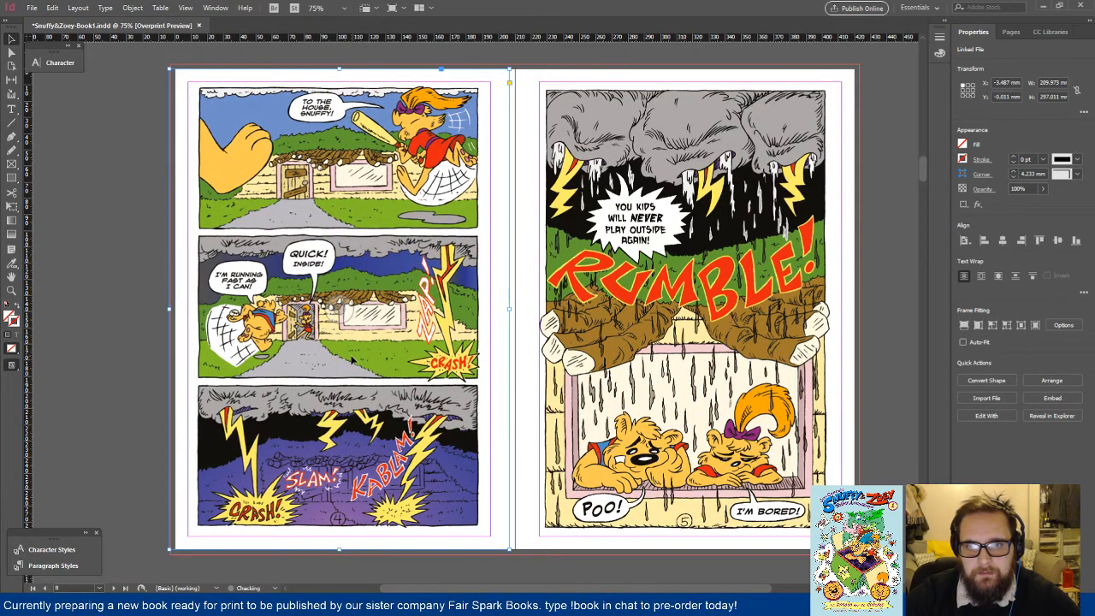
key("Right")
key("Down")
key("Down")
key("Down")
key("Down")
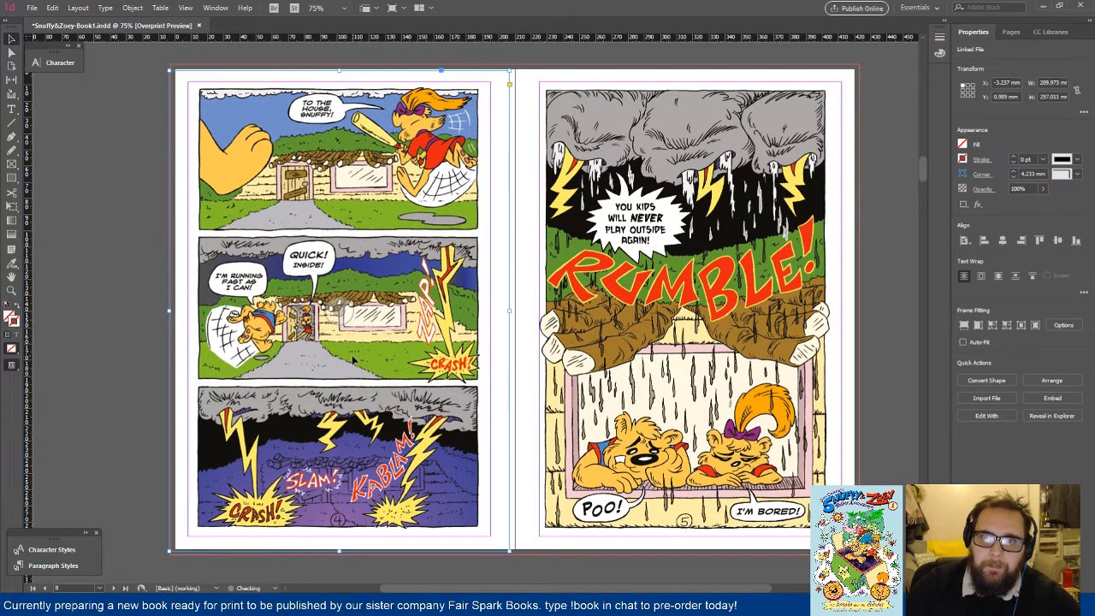
key("Right")
key("Right")
key("Right")
key("Right")
key("Down")
key("Down")
key("Down")
key("Down")
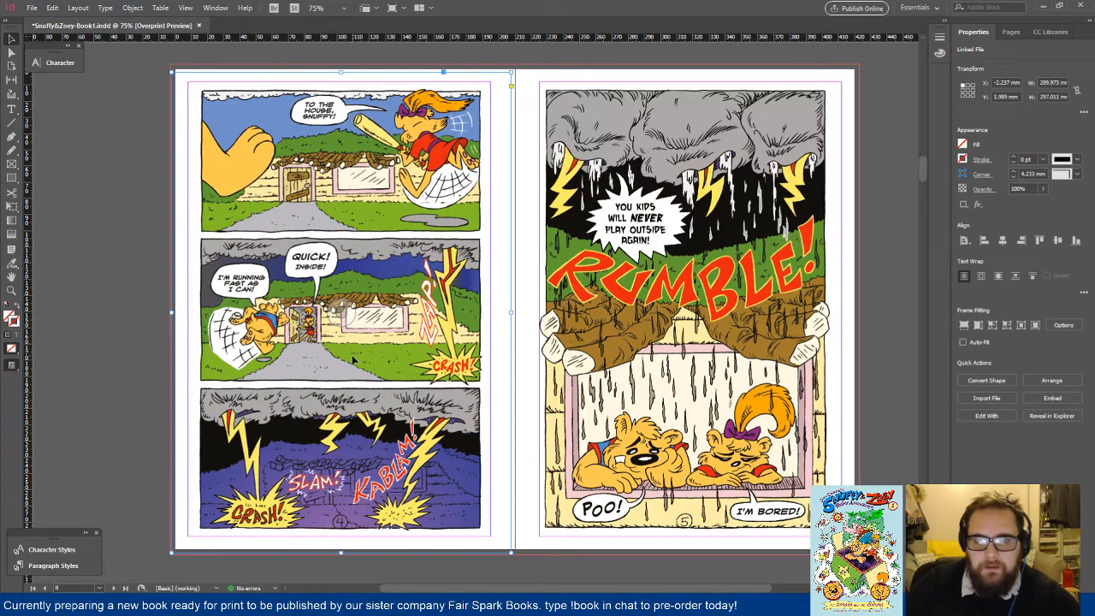
Step: Compare the artwork placement within the margins on pages 6 and 7 with that on pages 8 and 9
left_click(155, 281)
scroll(155, 282, "up", 12)
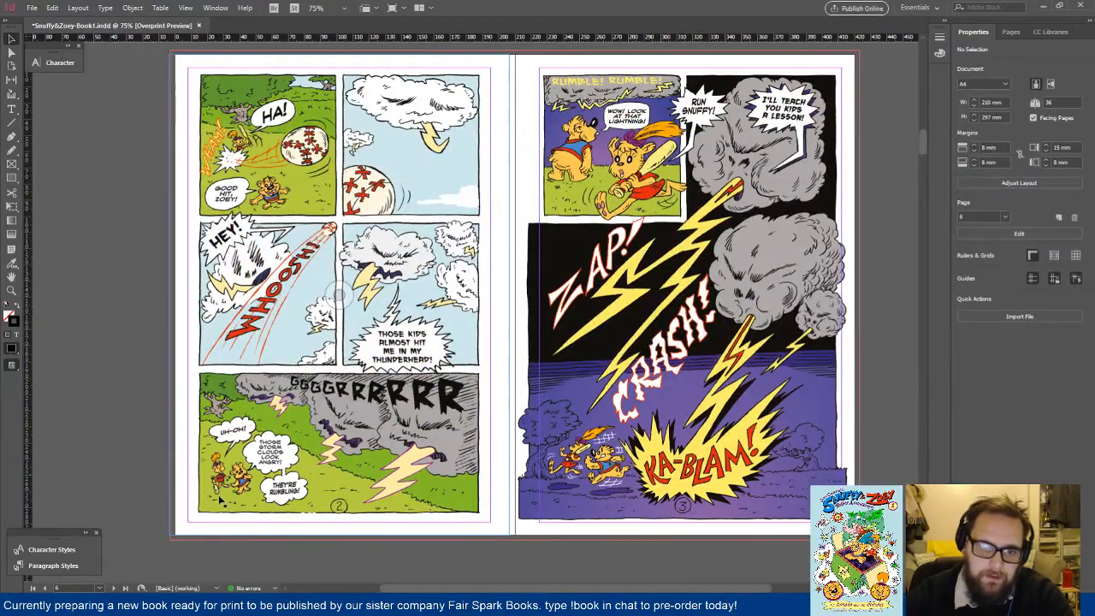
scroll(358, 350, "down", 3)
scroll(358, 349, "down", 1)
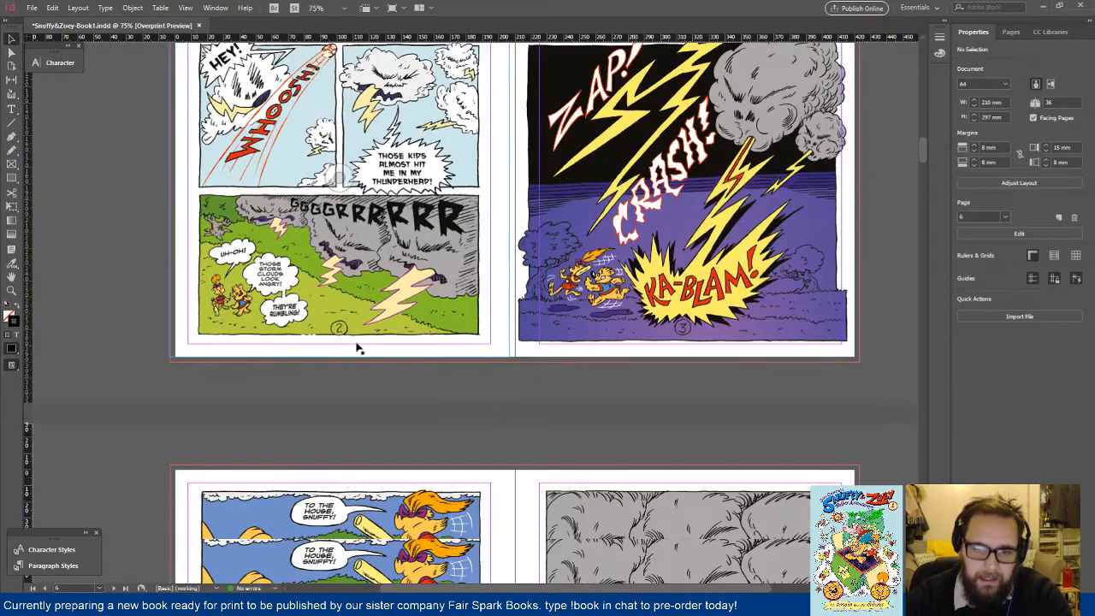
scroll(357, 348, "down", 8)
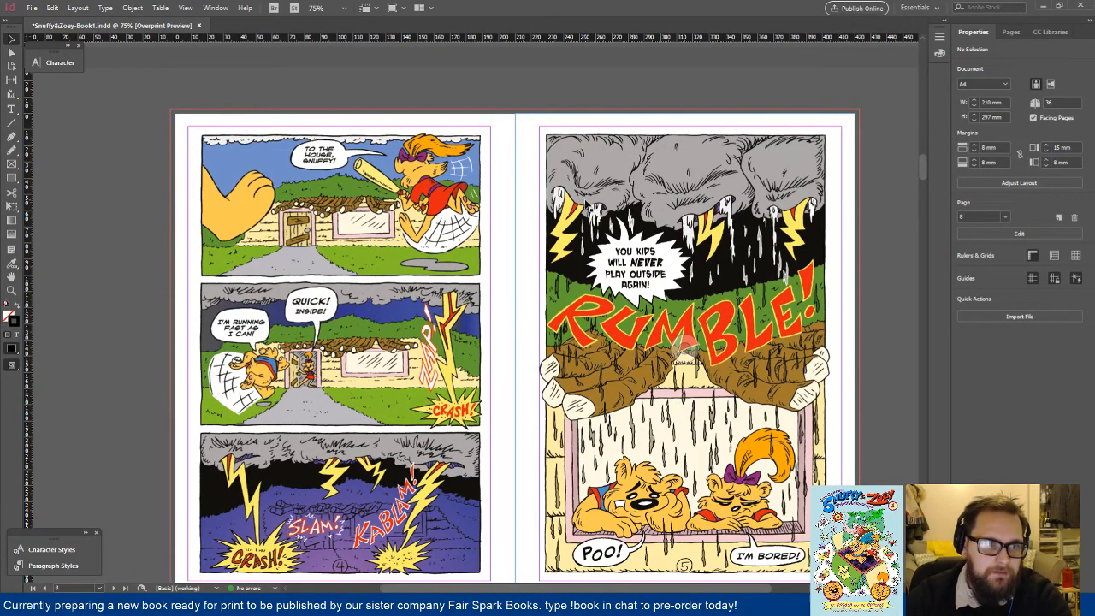
scroll(391, 437, "up", 8)
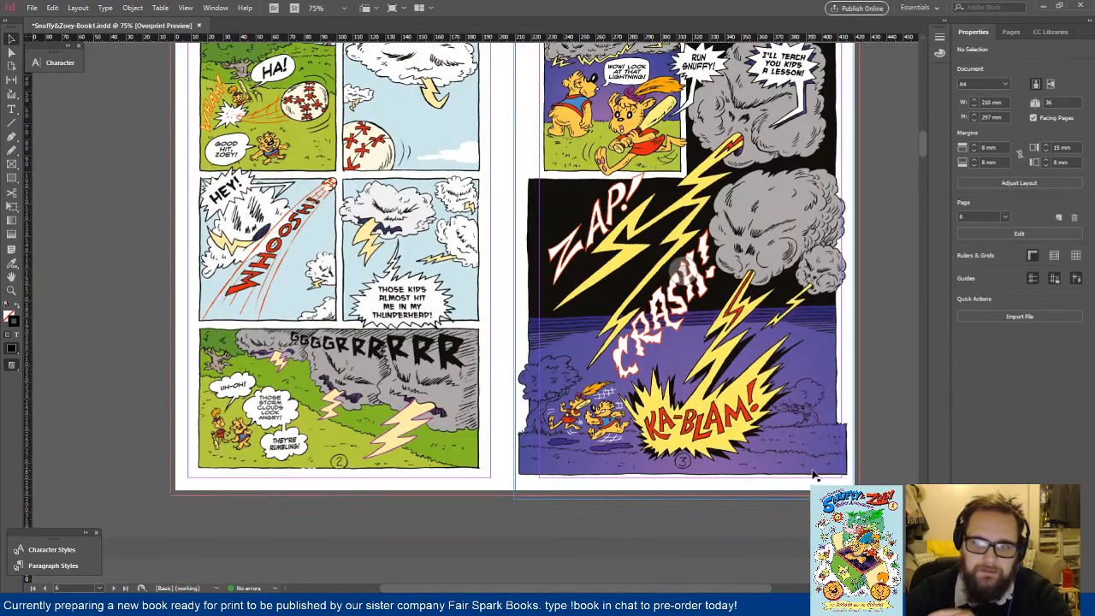
scroll(392, 438, "down", 9)
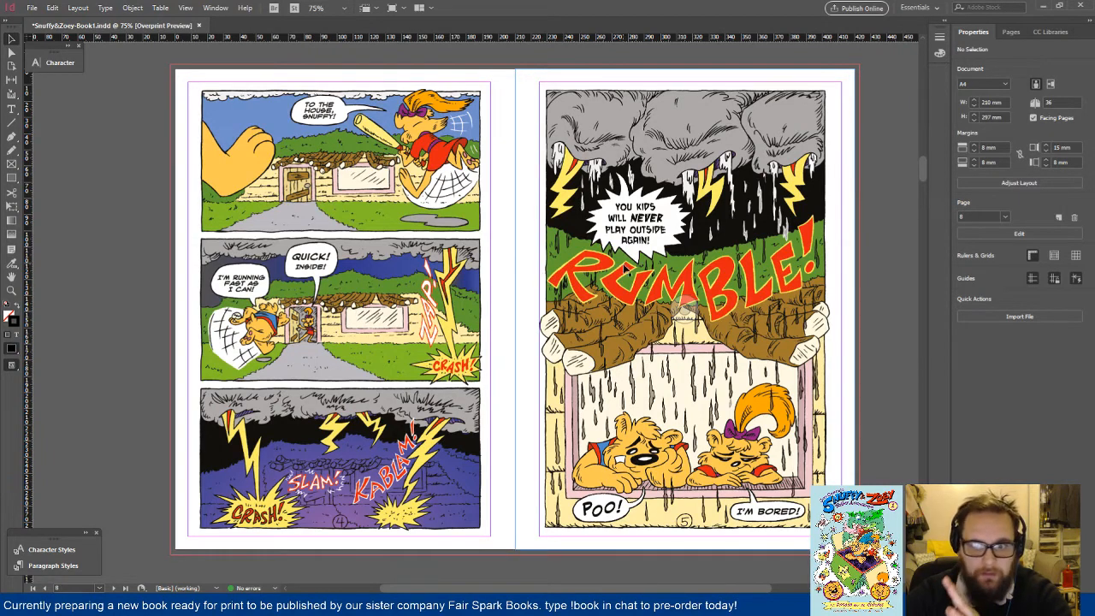
Step: Reposition the "RUMBLE!" artwork on page 9 away from the spine to X 213 mm and Y 0.75 mm
left_click_drag(631, 272, 571, 274)
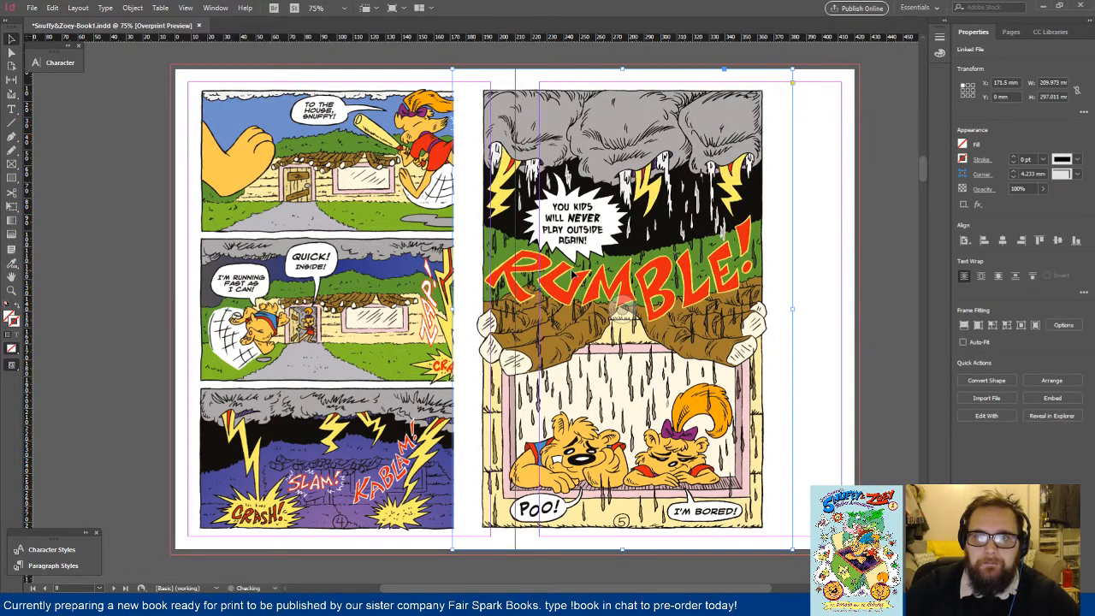
key("Left")
key("Left")
key("Left")
key("Left")
key("Down")
key("Down")
key("Down")
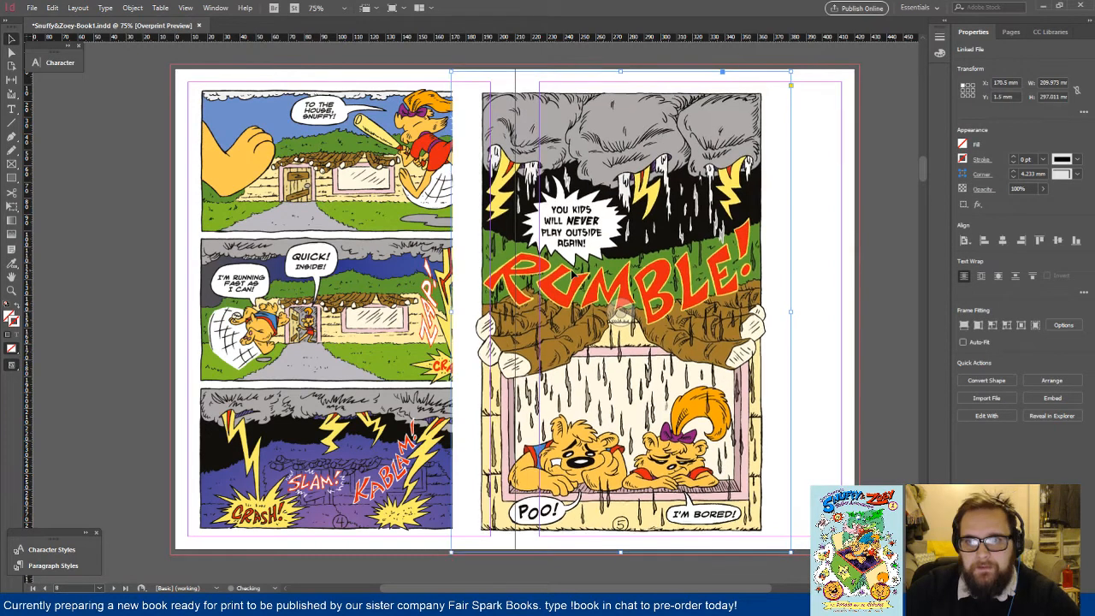
key("shift+Right")
key("shift+Right")
key("shift+Right")
key("shift+Right")
key("shift+Right")
key("shift+Right")
key("shift+Right")
key("shift+Right")
key("shift+Right")
key("shift+Right")
key("shift+Right")
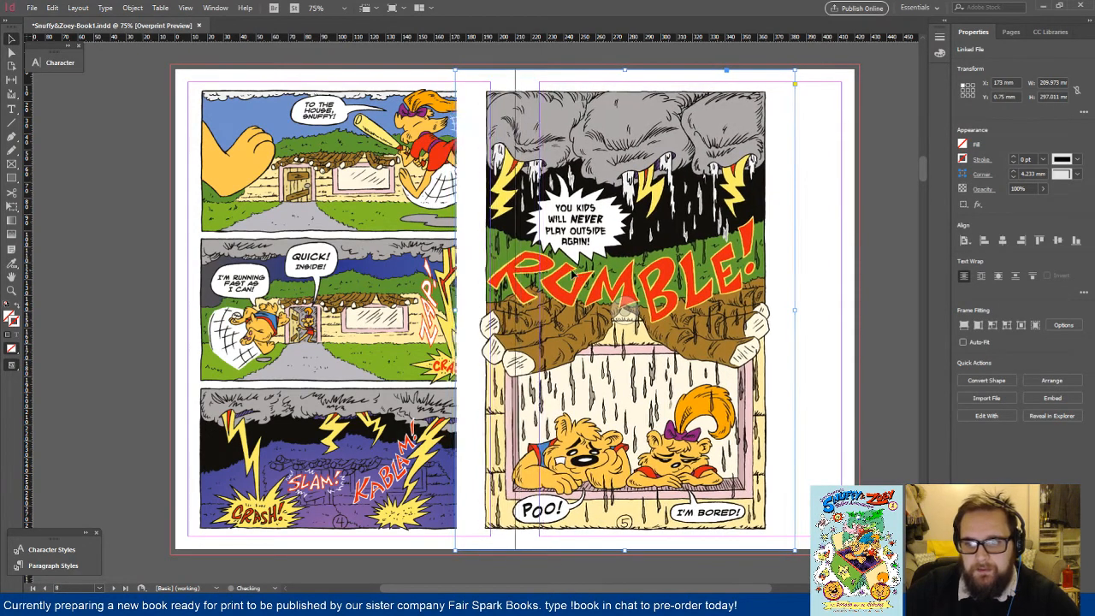
key("shift+Right")
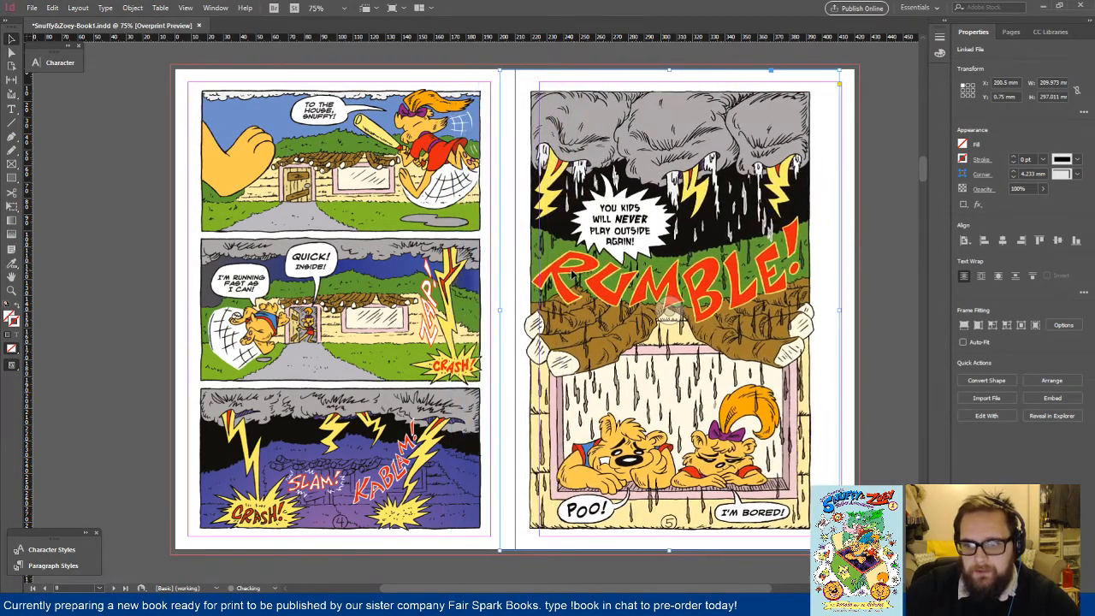
key("shift+Right")
key("shift+Right")
key("shift+Right")
key("shift+Right")
key("shift+Right")
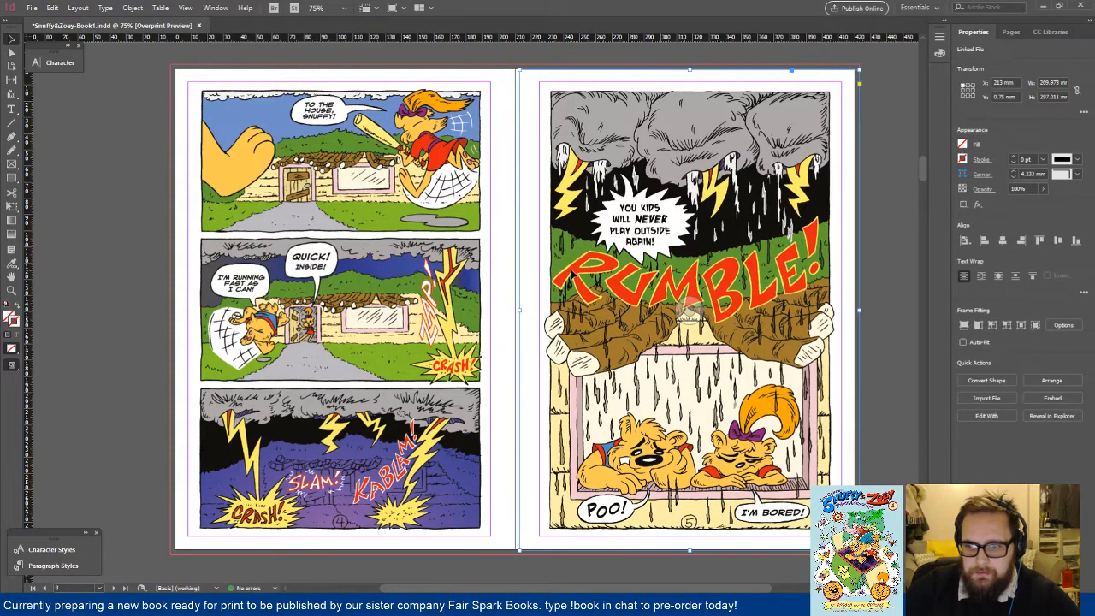
left_click(916, 245)
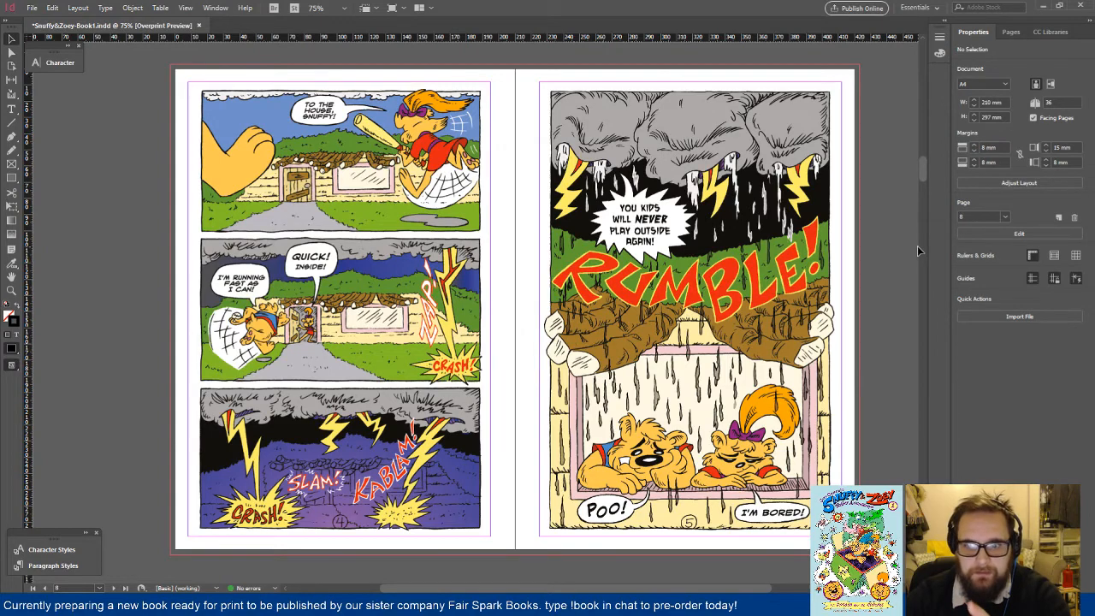
Step: Centre the comic artworks numbered 6 and 7 horizontally and vertically on pages 10 and 11
scroll(892, 232, "down", 6)
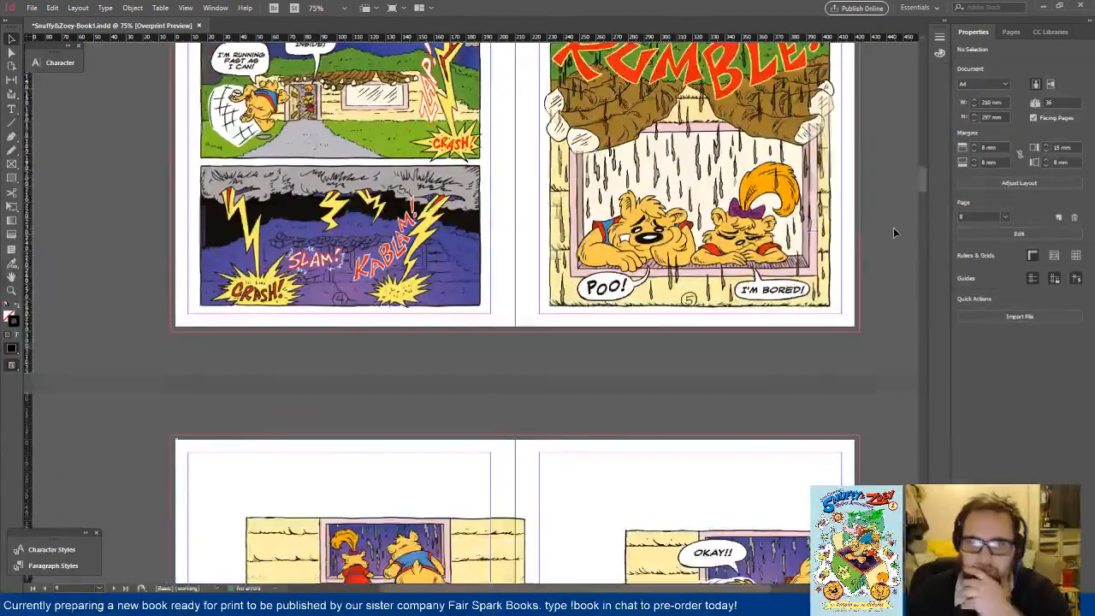
left_click(444, 325)
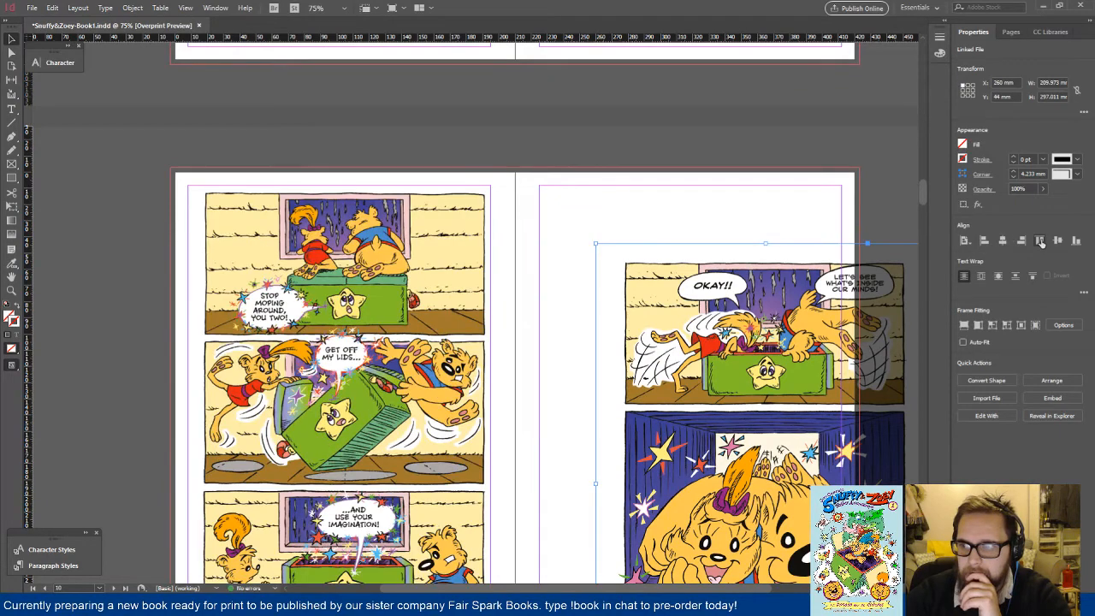
left_click(1001, 240)
left_click(1057, 240)
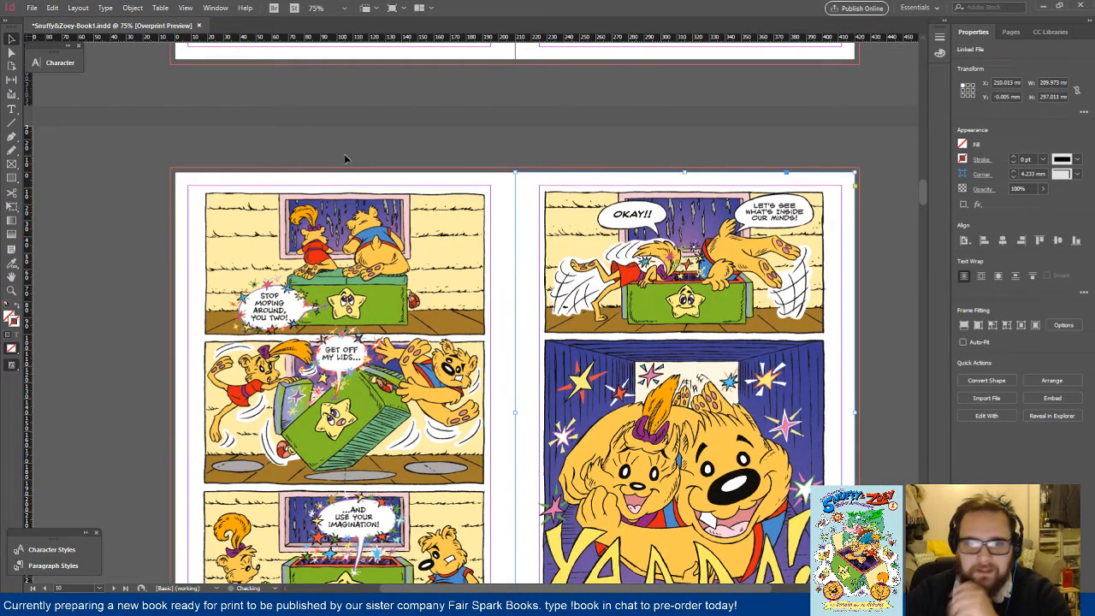
left_click(359, 126)
Step: Nudge the page 10 comic artwork away from the spine to X -2.487 mm
scroll(359, 130, "down", 1)
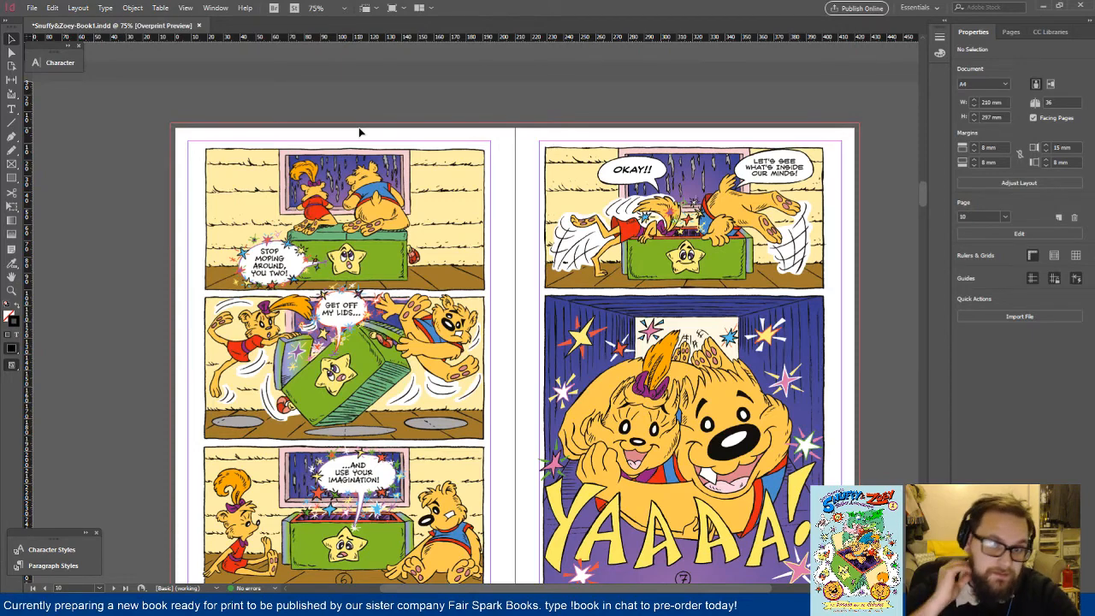
scroll(360, 132, "down", 2)
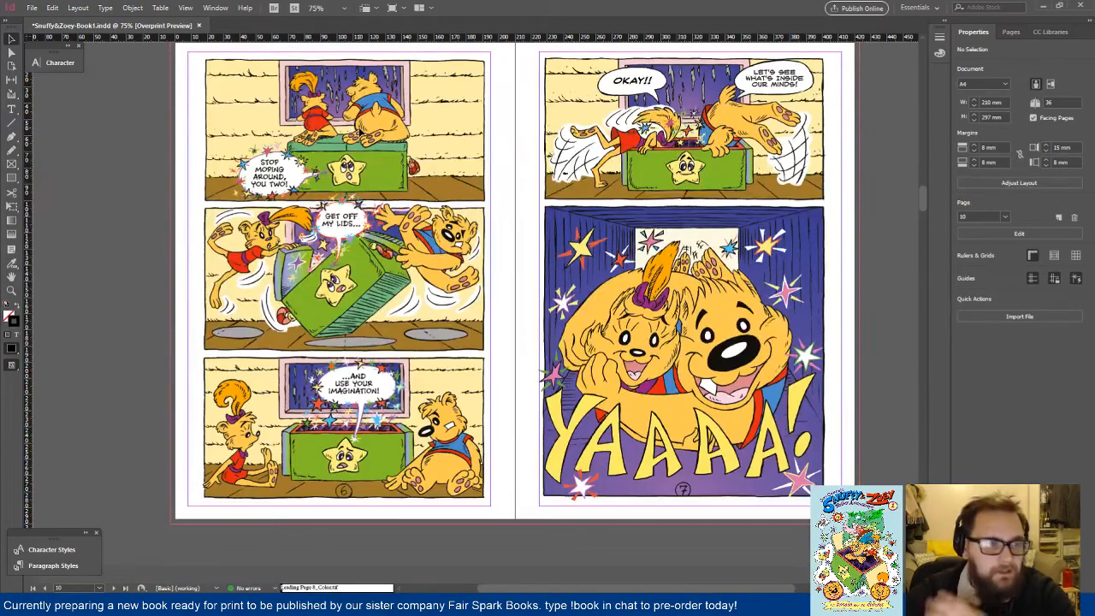
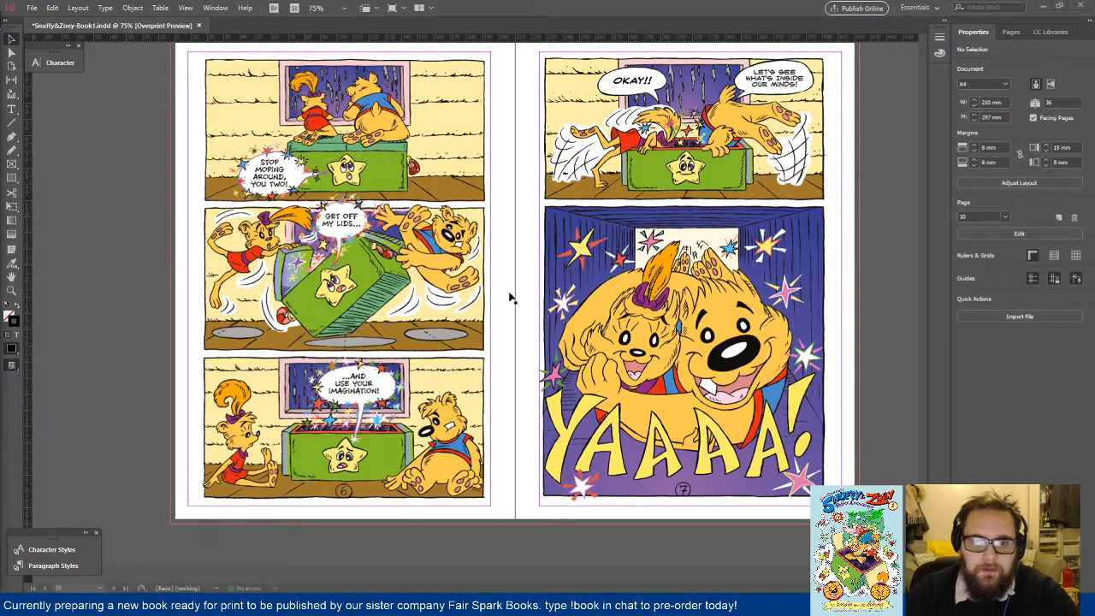
left_click(881, 382)
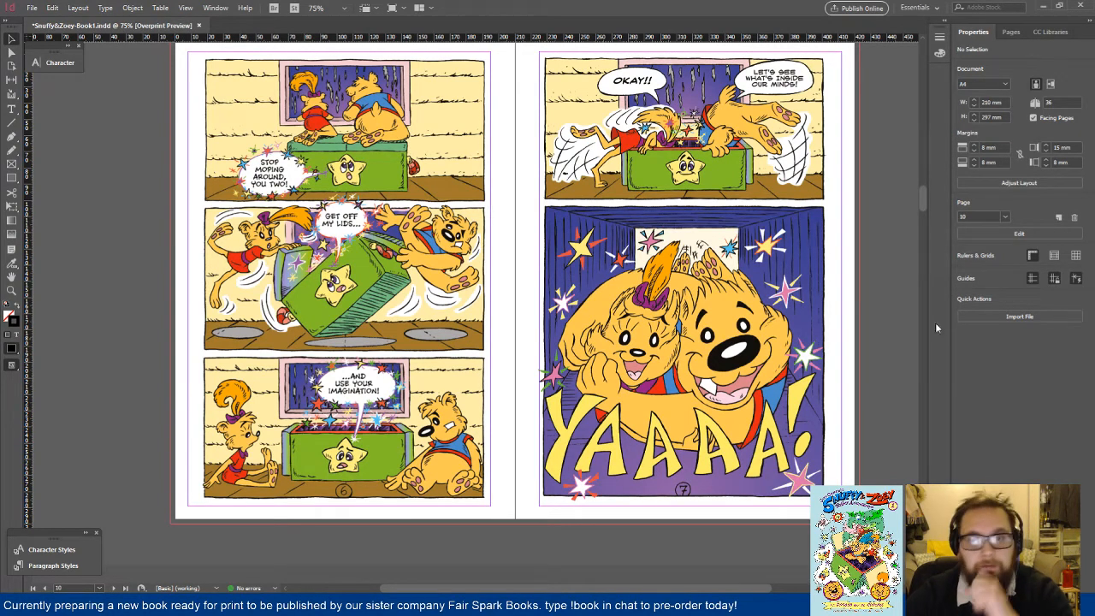
left_click(448, 282)
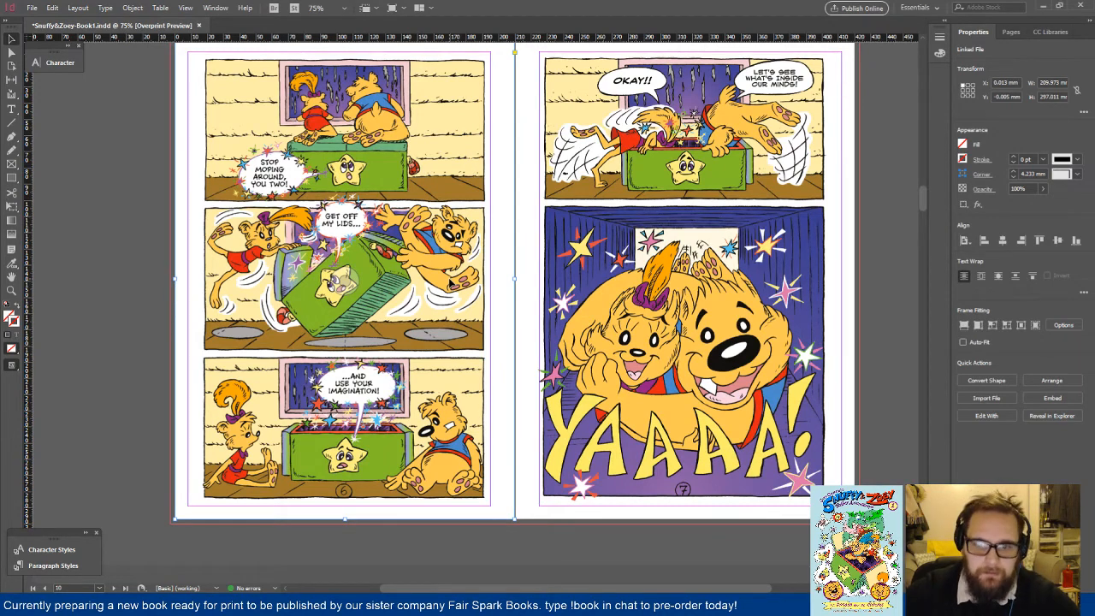
key("Left")
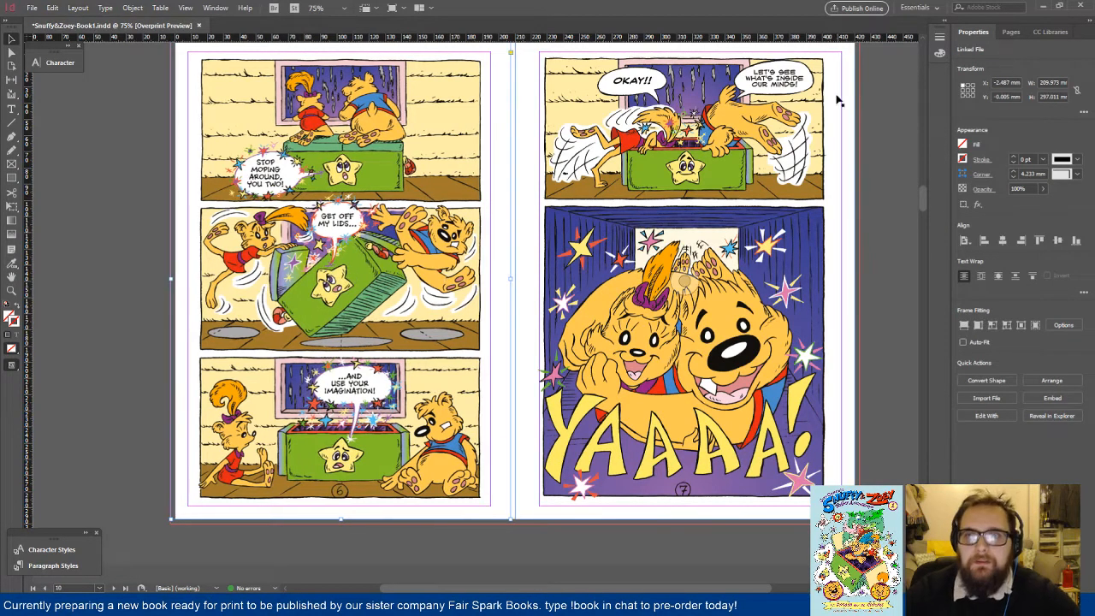
Step: Reposition the "YAAAA!" artwork on page 11 away from the spine to X 215 mm and Y 1.239 mm
left_click_drag(838, 101, 768, 106)
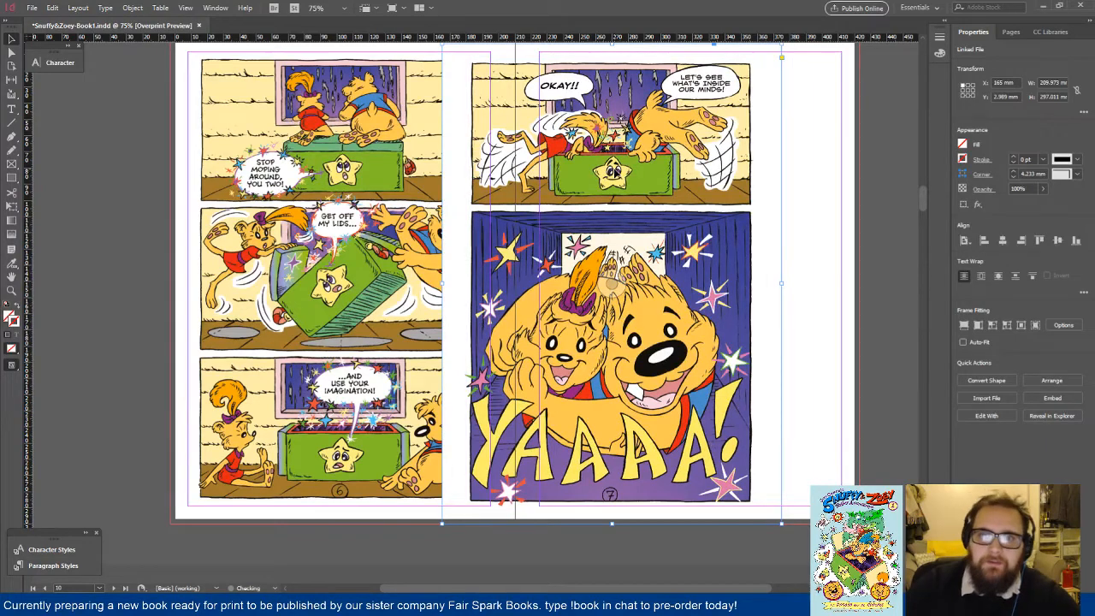
key("Up")
key("Up")
key("Up")
key("Up")
key("Up")
key("Up")
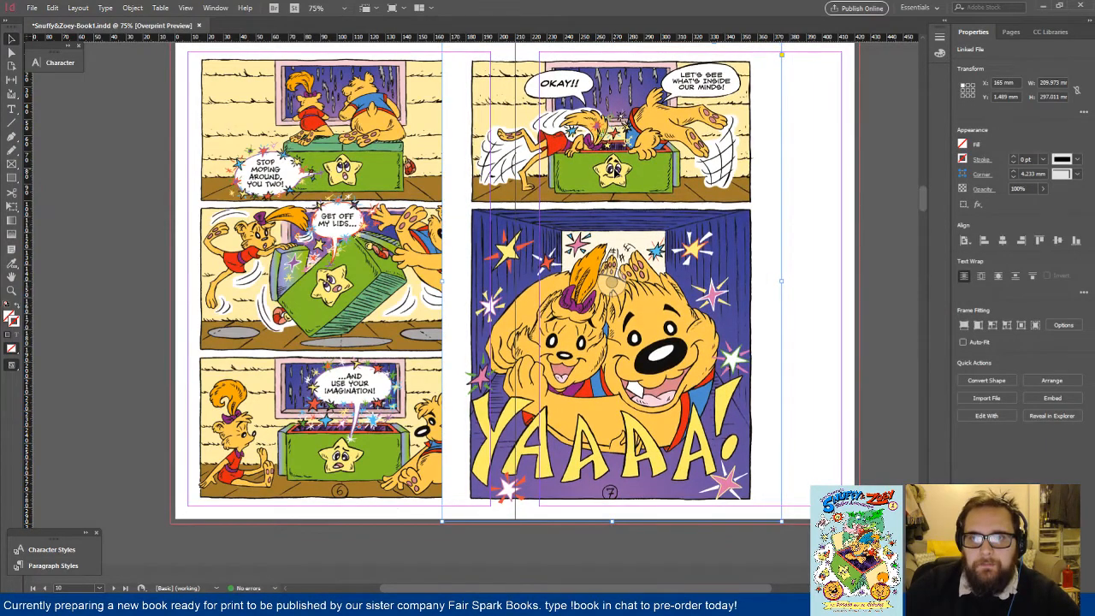
key("Up")
key("shift+Right")
key("shift+Right")
key("shift+Right")
key("shift+Right")
key("shift+Right")
key("shift+Right")
key("shift+Right")
key("shift+Right")
key("shift+Right")
key("shift+Right")
key("shift+Right")
key("shift+Right")
key("shift+Right")
key("shift+Right")
key("shift+Right")
key("shift+Right")
key("shift+Right")
key("shift+Right")
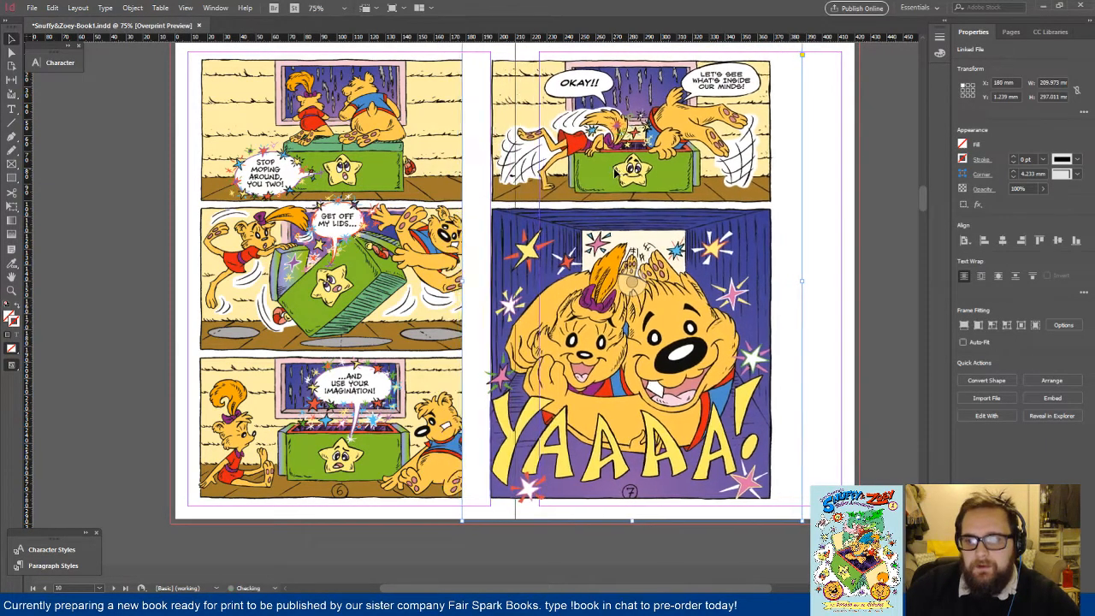
key("shift+Right")
key("shift+Right")
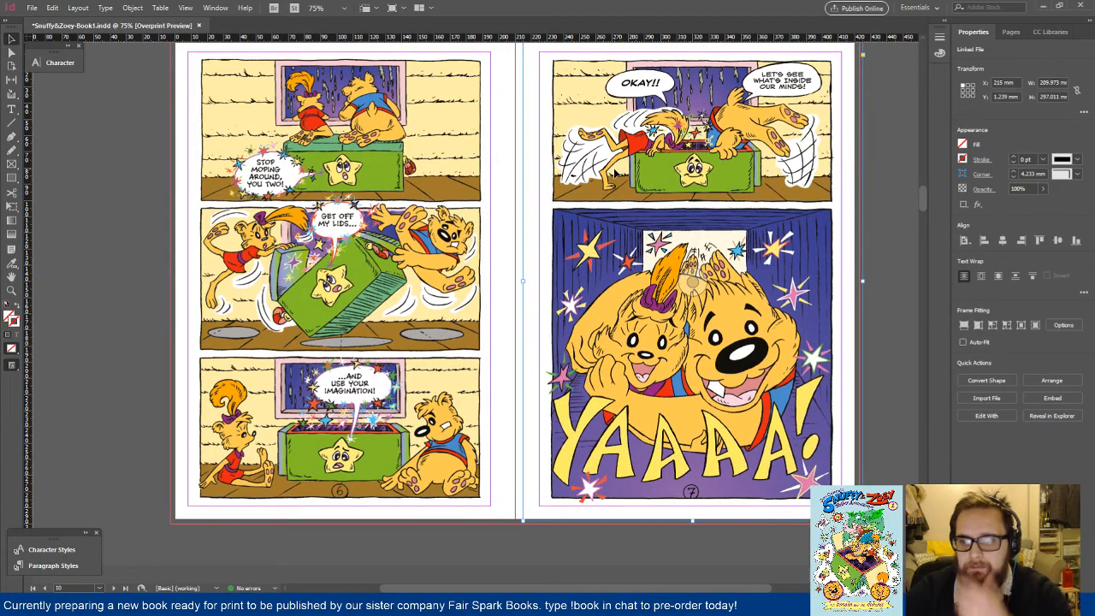
left_click(516, 260)
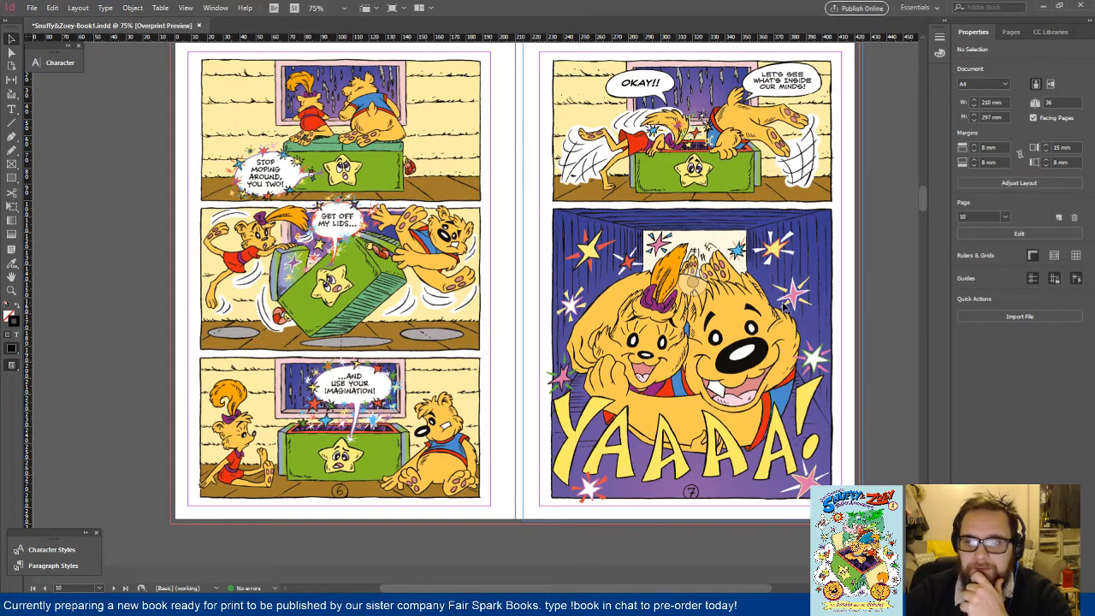
Step: Centre the comic artworks numbered 8 and 9 horizontally and vertically on pages 12 and 13
scroll(692, 235, "down", 1)
scroll(691, 235, "down", 10)
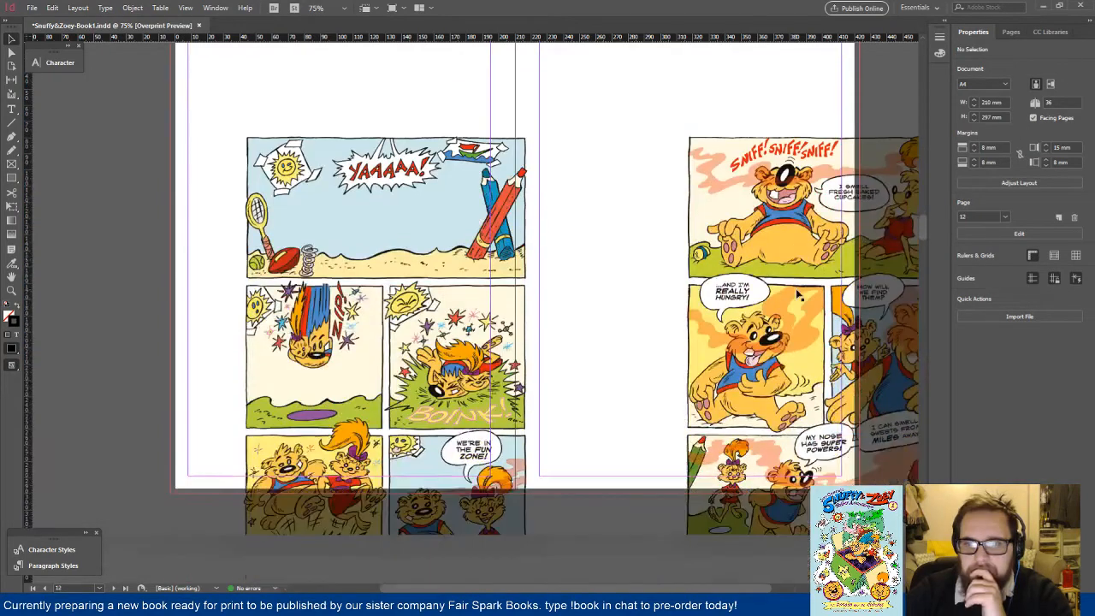
left_click(430, 222)
left_click(1001, 241)
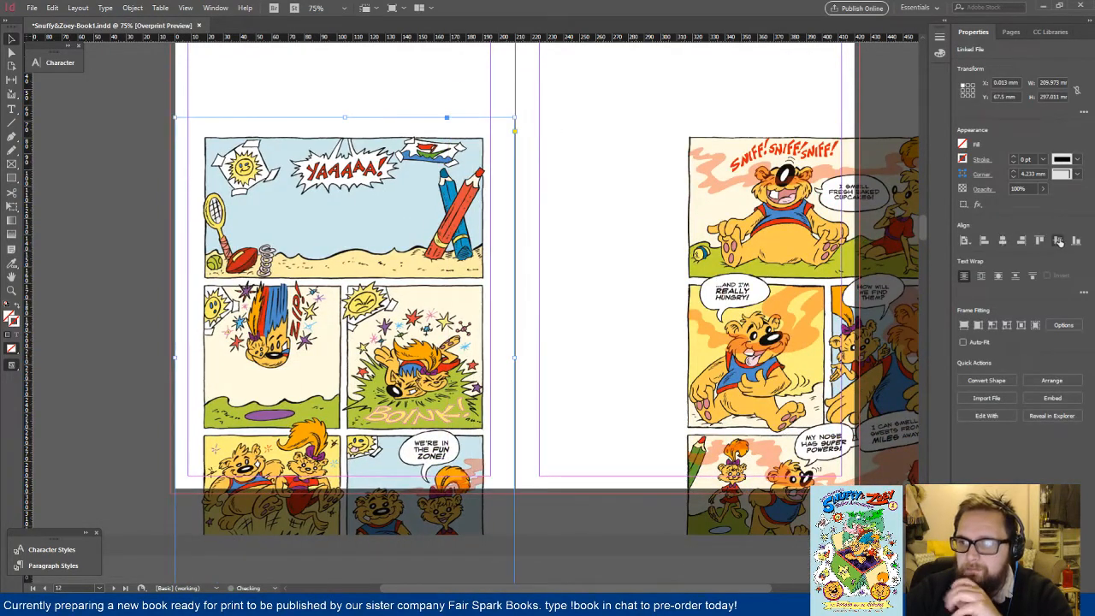
left_click(1058, 241)
left_click(786, 350)
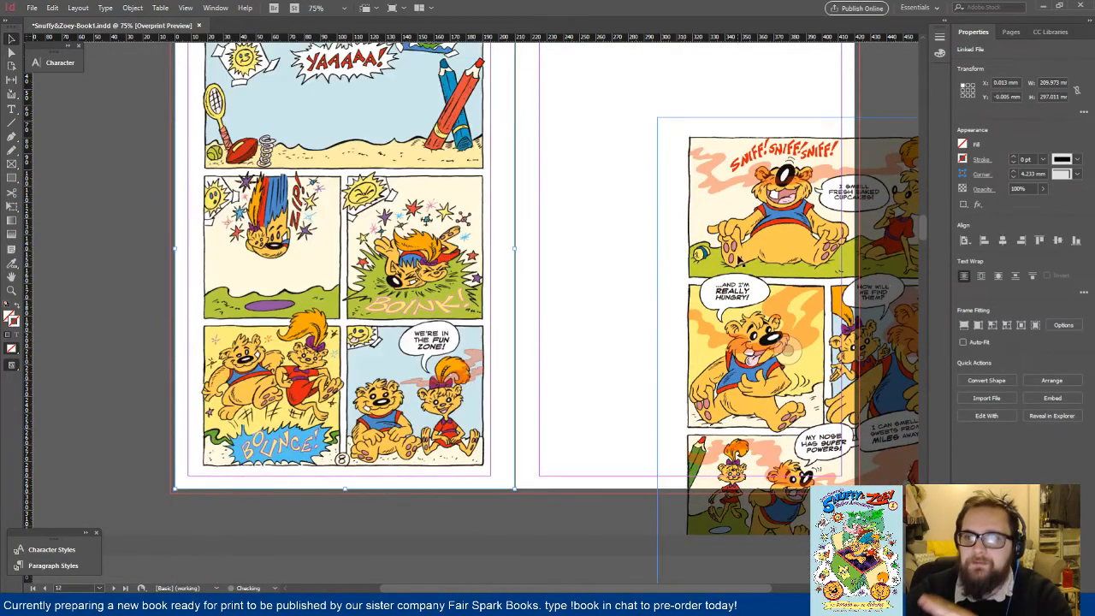
left_click(1002, 240)
left_click(1058, 241)
Step: Nudge the page 12 comic artwork away from the spine to X -4.987 mm
scroll(479, 269, "up", 3)
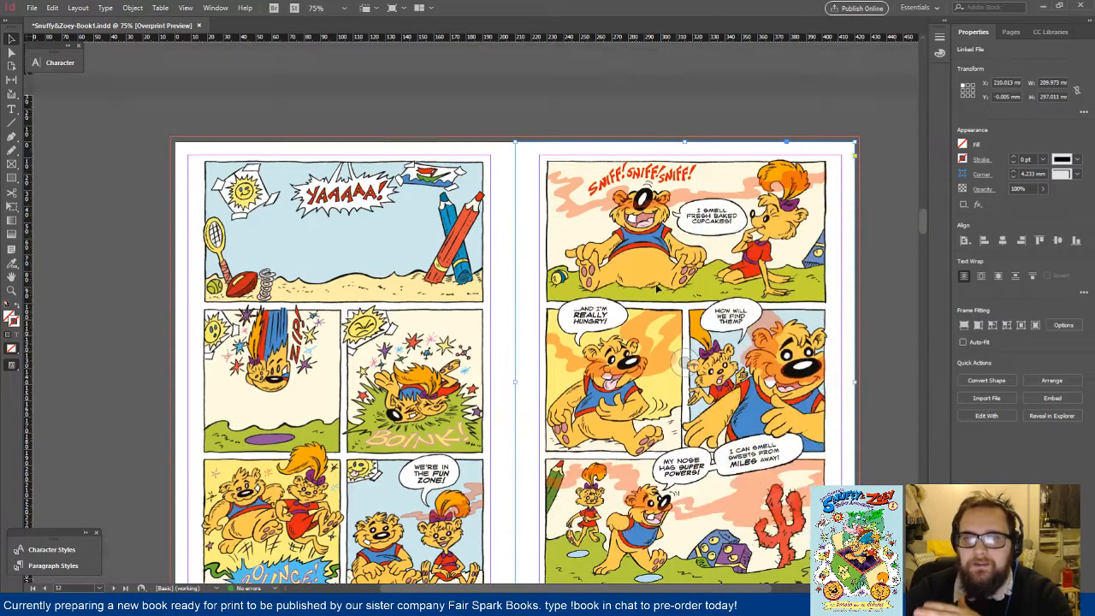
scroll(479, 268, "down", 1)
left_click(470, 272)
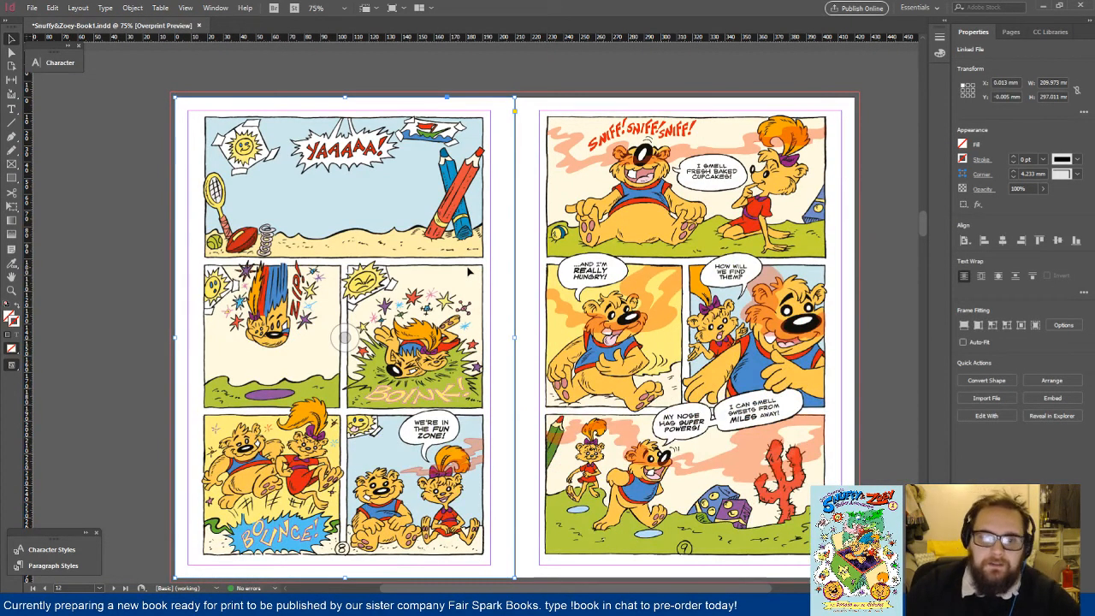
key("shift+Left")
key("shift+Left")
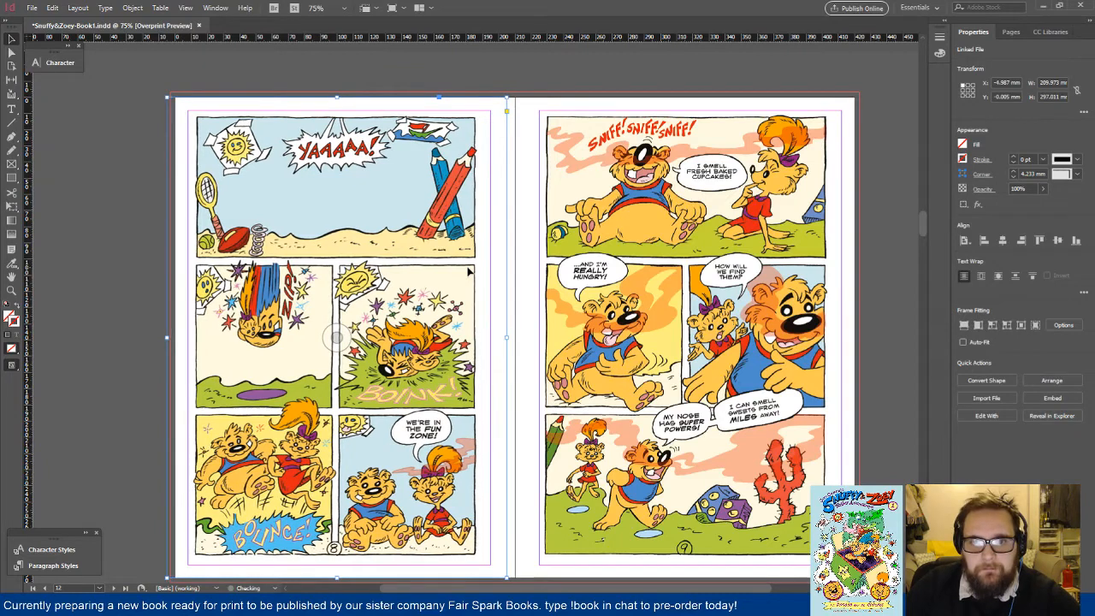
Step: Nudge the page 12 comic artwork to X -3.237 mm and shift the page 13 artwork away from the spine to X 215.263 mm
key("shift+Right")
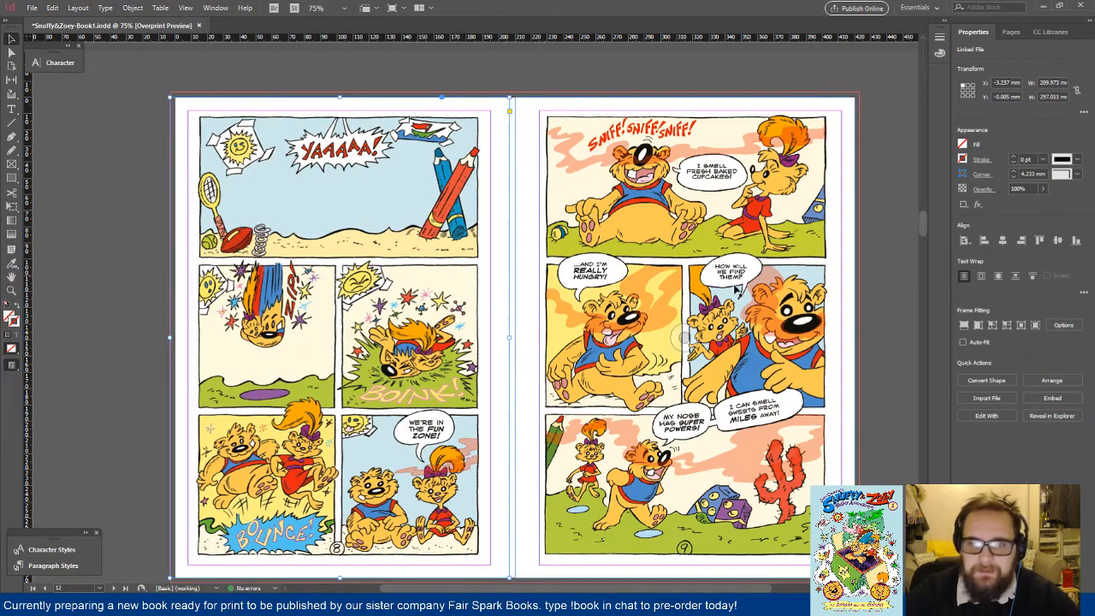
left_click(725, 291)
key("shift+Right")
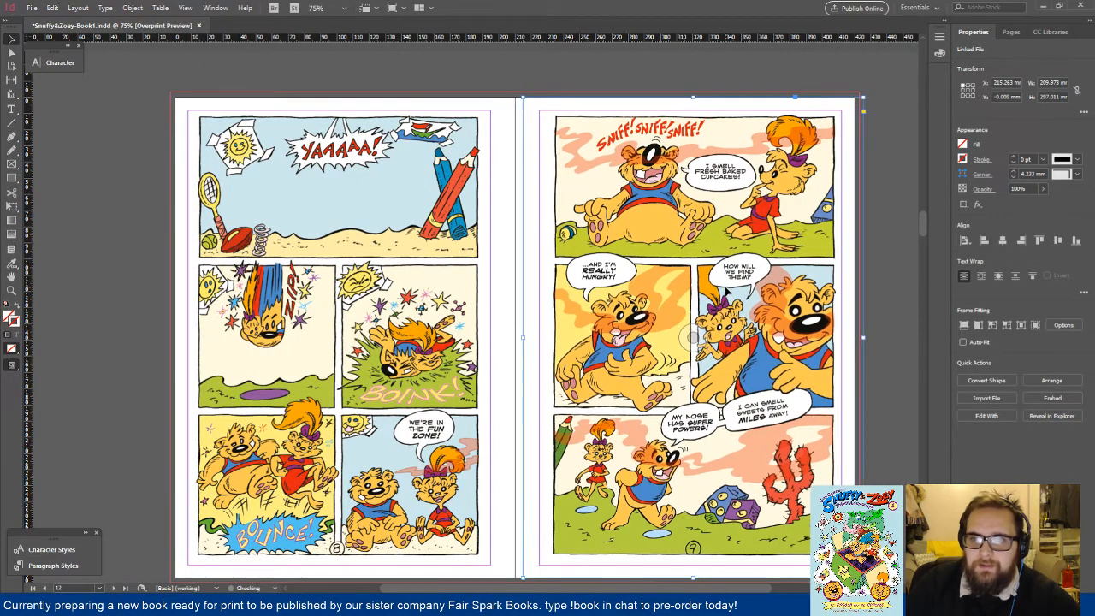
Step: Move the page 13 comic artwork across the spine to X 165.263 mm to compare its panel edges with page 12
key("shift+Left")
key("shift+Left")
key("shift+Left")
key("shift+Left")
key("shift+Left")
key("shift+Left")
key("shift+Left")
key("shift+Left")
key("shift+Left")
key("shift+Left")
key("shift+Left")
key("shift+Left")
key("shift+Left")
key("shift+Left")
key("shift+Left")
key("shift+Left")
key("shift+Left")
key("shift+Left")
key("shift+Left")
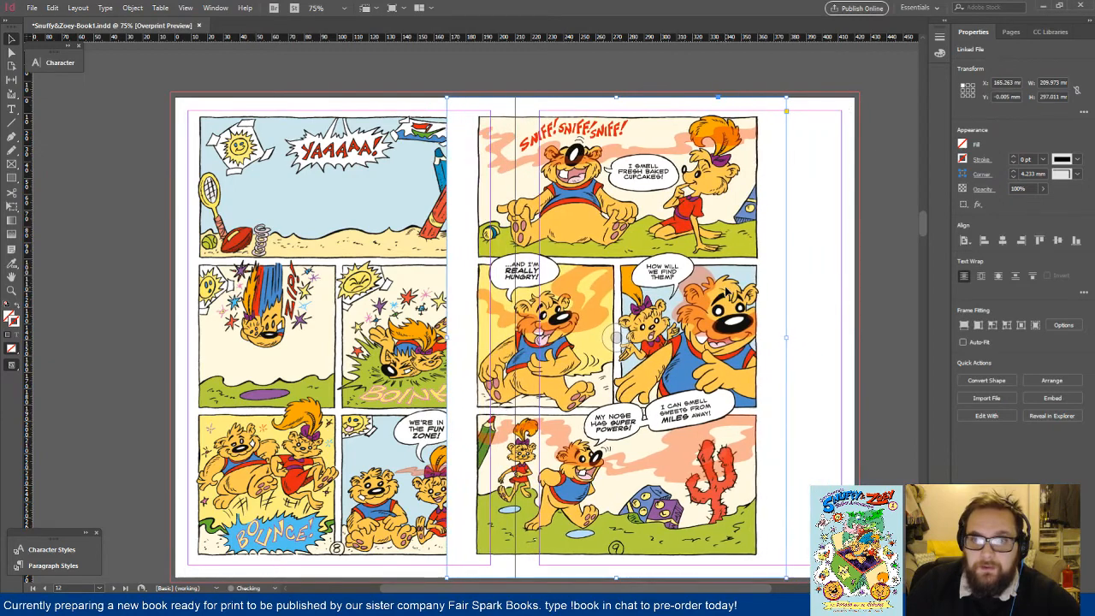
Step: Align the page 13 comic artwork's height with page 12 and return it to page 13 at X 213.263 mm, Y 0.245 mm
key("shift+Right")
key("shift+Right")
key("shift+Right")
key("shift+Right")
key("shift+Right")
key("shift+Right")
key("shift+Right")
key("shift+Right")
key("shift+Right")
key("shift+Right")
key("shift+Right")
key("shift+Right")
key("shift+Right")
key("shift+Right")
key("shift+Right")
key("shift+Right")
key("shift+Right")
key("shift+Right")
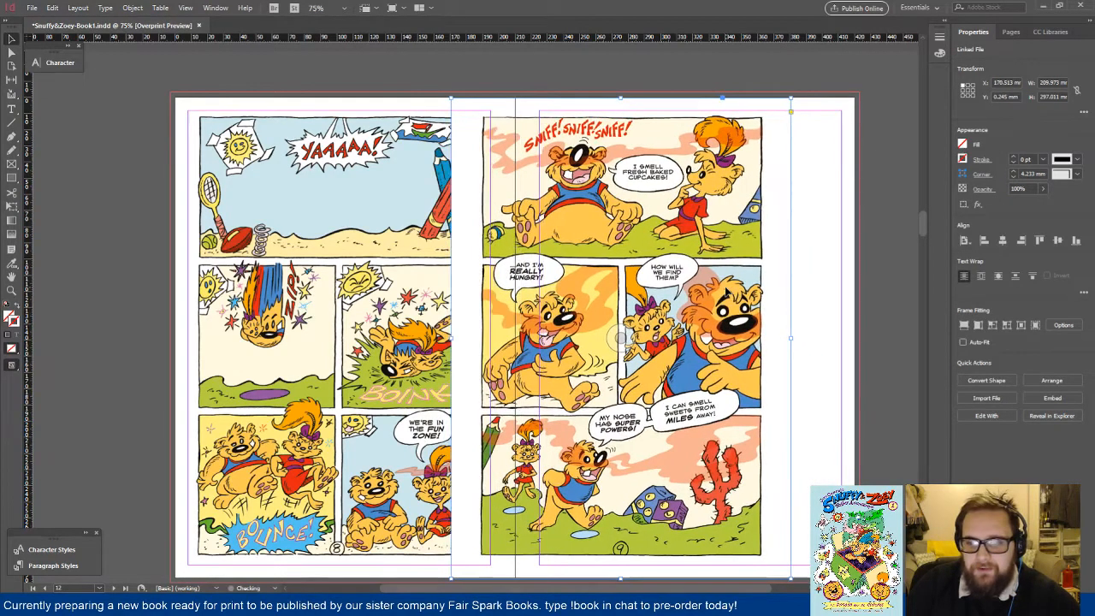
key("Right")
key("Down")
key("shift+Right")
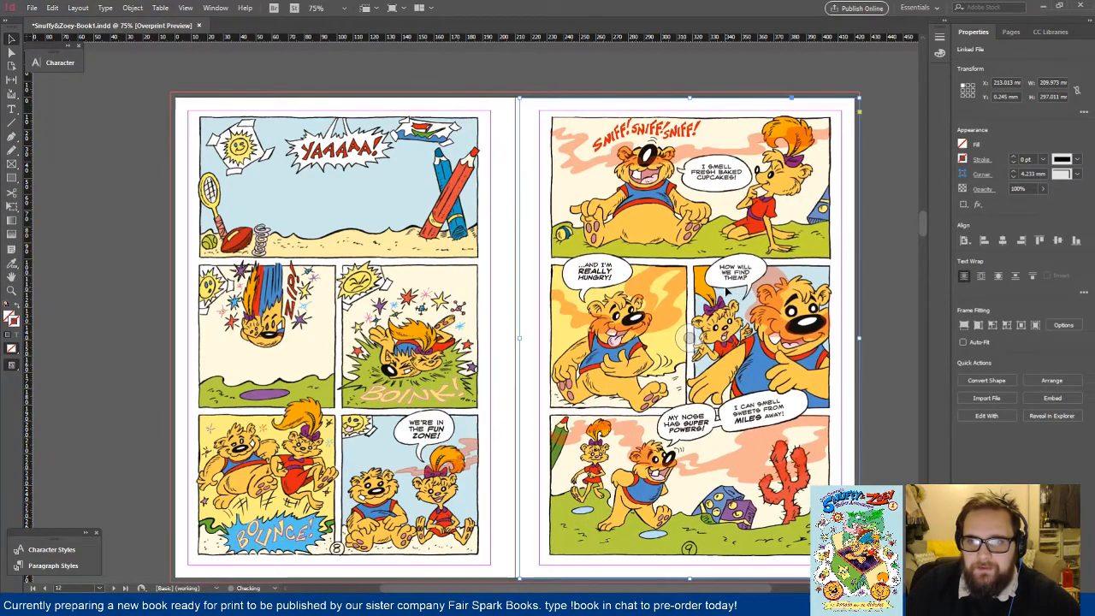
key("Right")
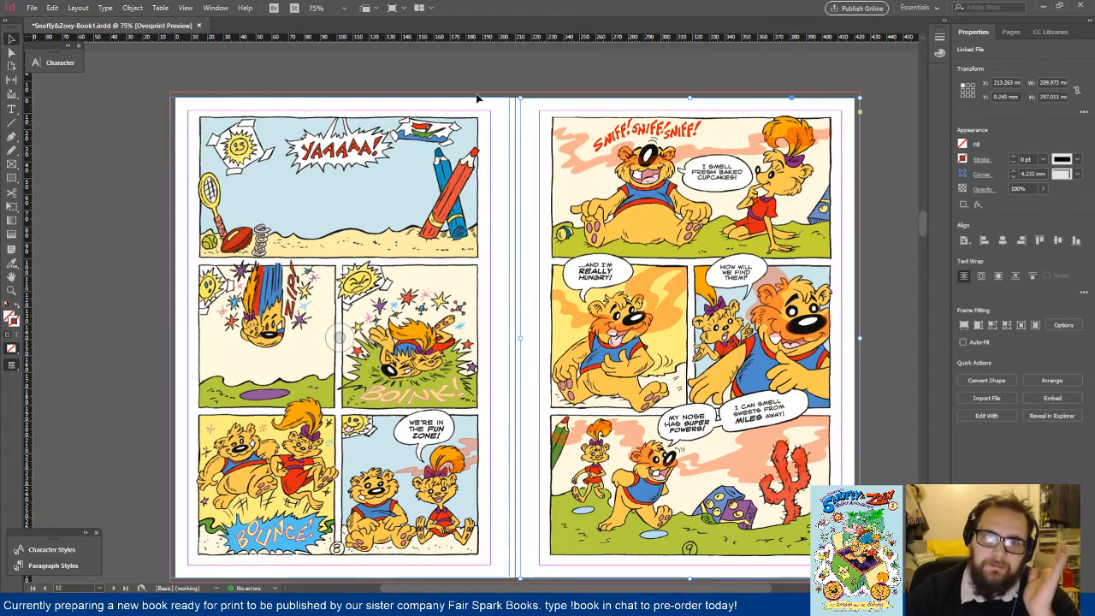
left_click(516, 73)
Step: Centre the comic artworks numbered 10 and 11 horizontally and vertically on pages 14 and 15
scroll(904, 251, "down", 1)
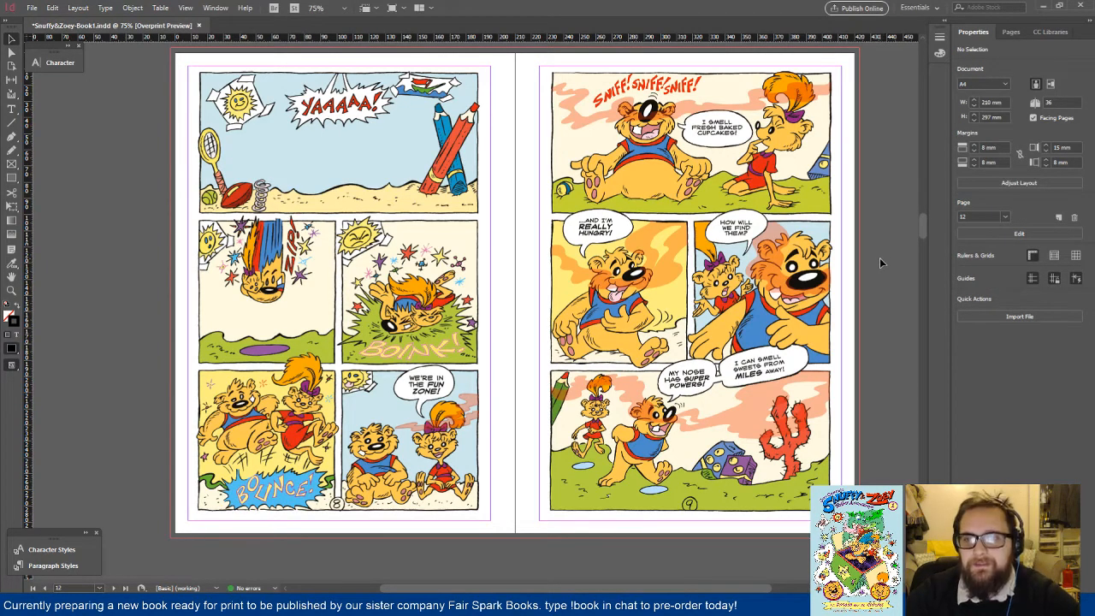
scroll(880, 257, "down", 6)
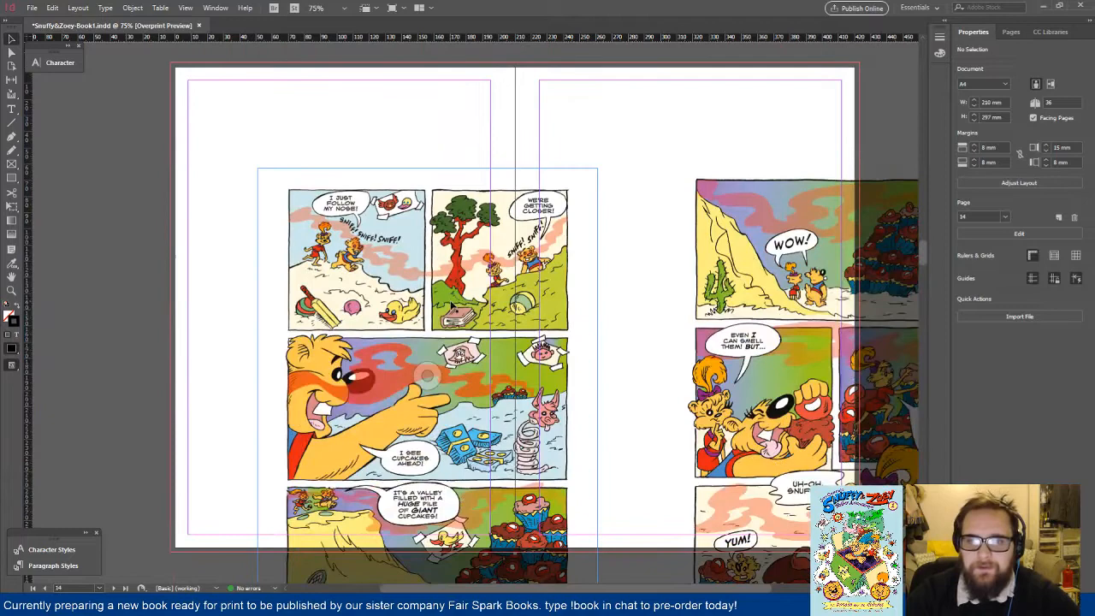
left_click(427, 374)
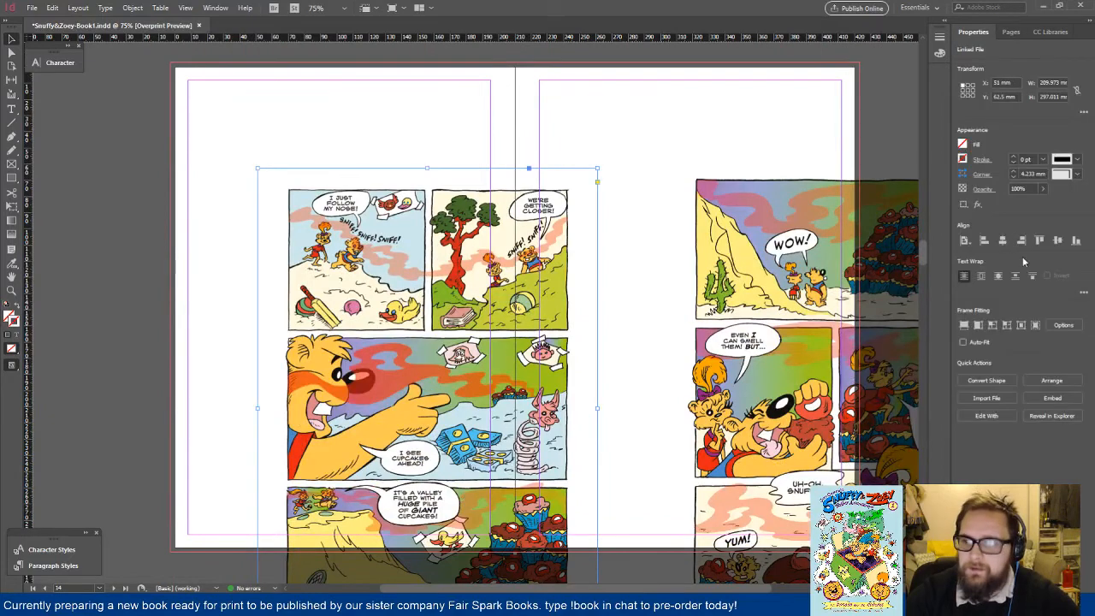
left_click(1003, 242)
left_click(1058, 241)
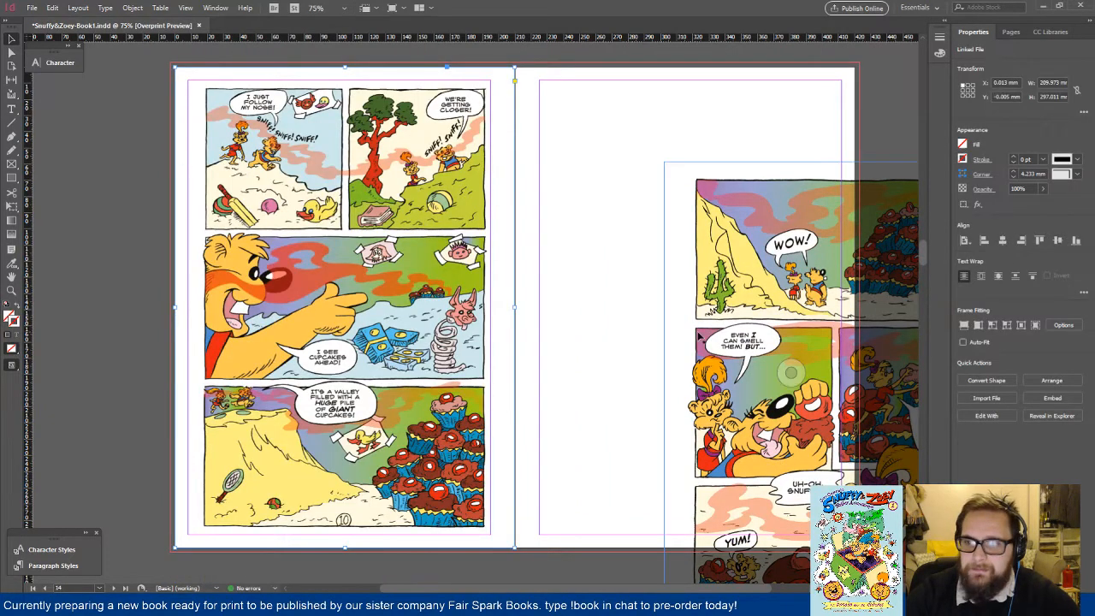
left_click_drag(699, 337, 550, 241)
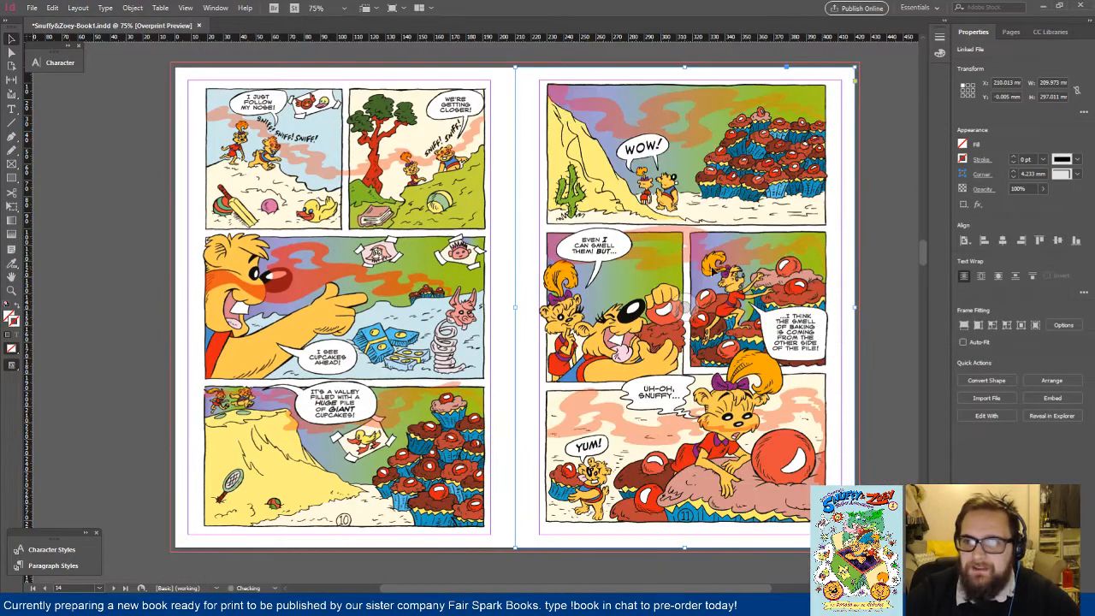
Step: Nudge the page 14 comic artwork away from the spine to X -3.237 mm
key("shift+Left")
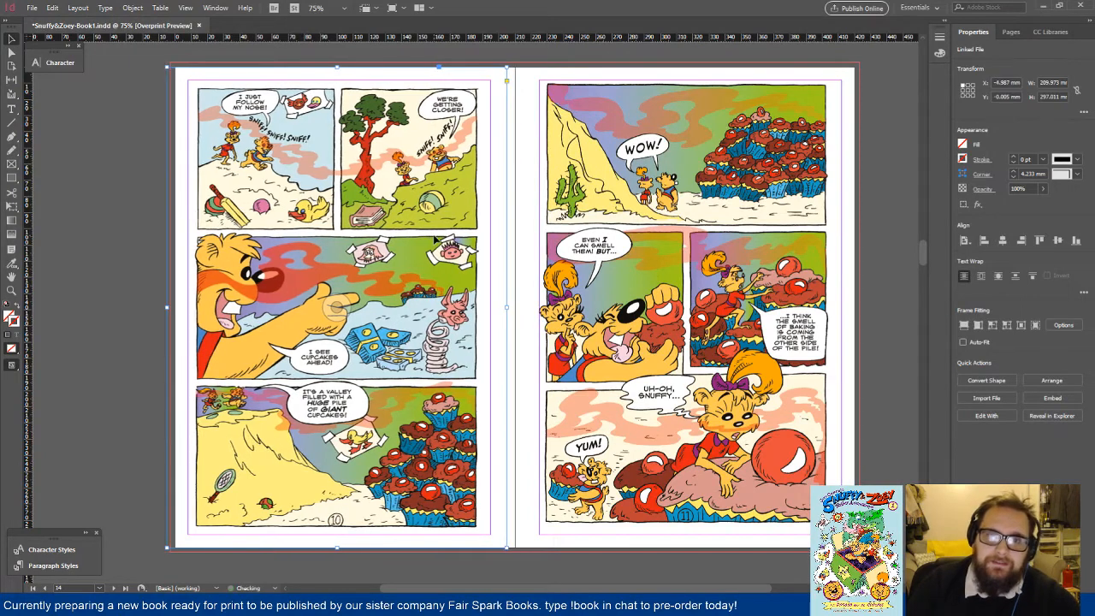
key("shift+Right")
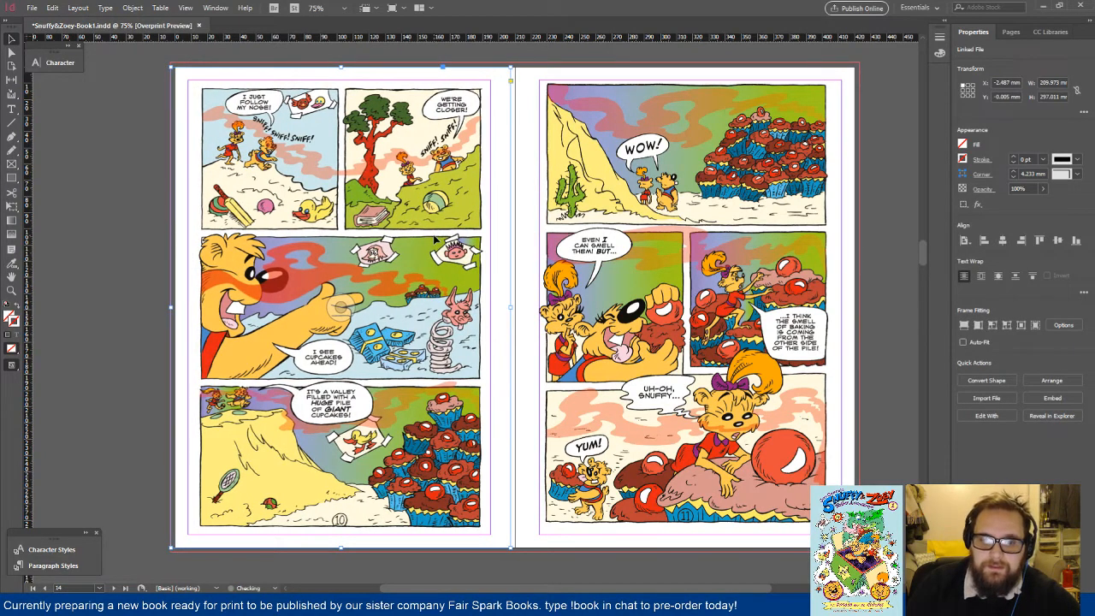
key("Left")
key("Left")
key("Left")
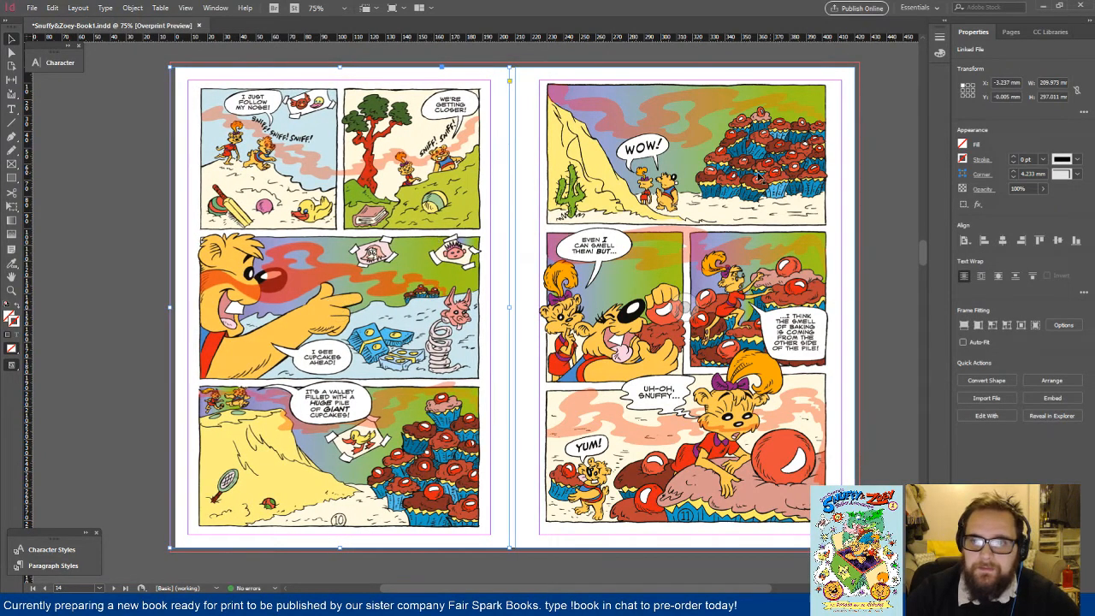
Step: Move the page 15 comic artwork across the spine to X 177.5 mm and lower it to Y 3 mm to match page 14's panels
left_click_drag(760, 175, 715, 178)
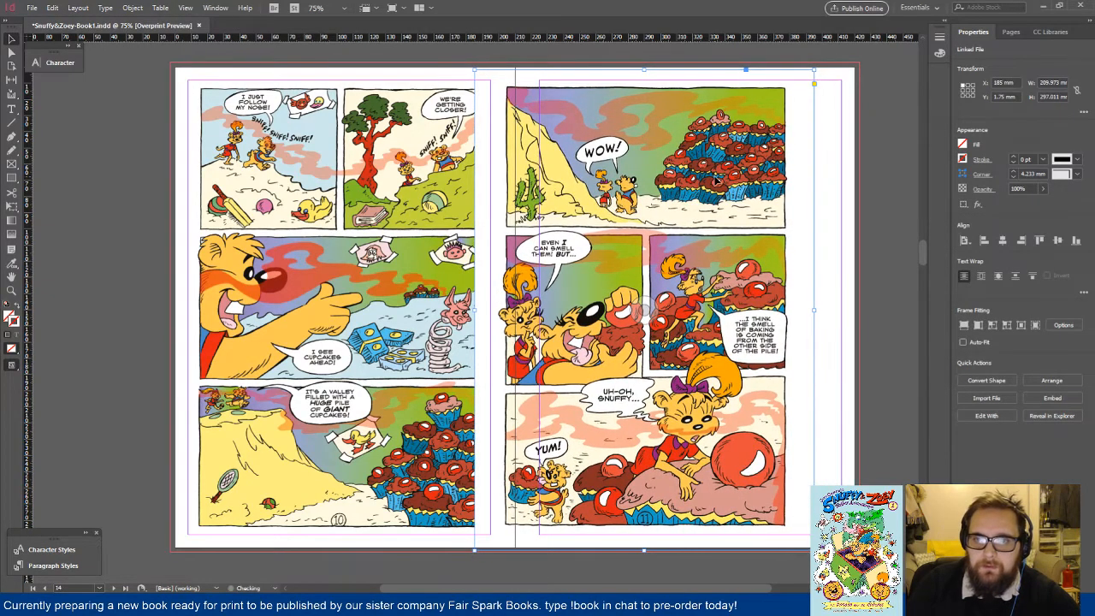
key("shift+Left")
key("shift+Left")
key("shift+Left")
key("Down")
key("Down")
key("Down")
key("Down")
key("Down")
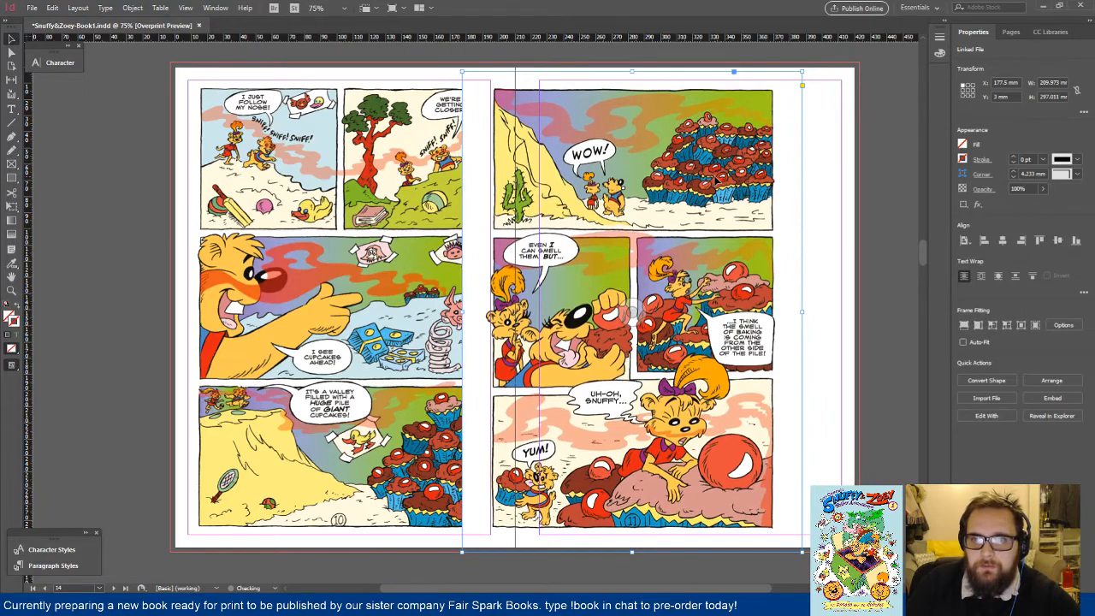
Step: Shift the "WOW!" comic artwork back onto page 15 and away from the spine to X 212.5 mm
key("shift+Right")
key("shift+Right")
key("shift+Right")
key("shift+Right")
key("shift+Right")
key("shift+Right")
key("shift+Right")
key("shift+Right")
key("shift+Right")
key("shift+Right")
key("shift+Right")
key("shift+Right")
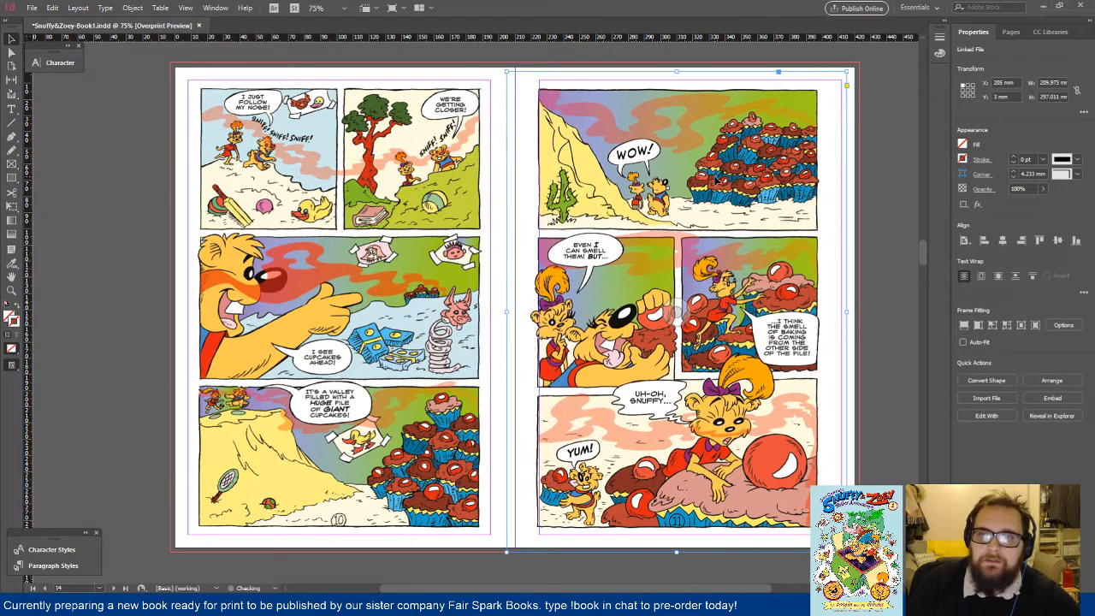
key("shift+Right")
key("shift+Right")
key("shift+Right")
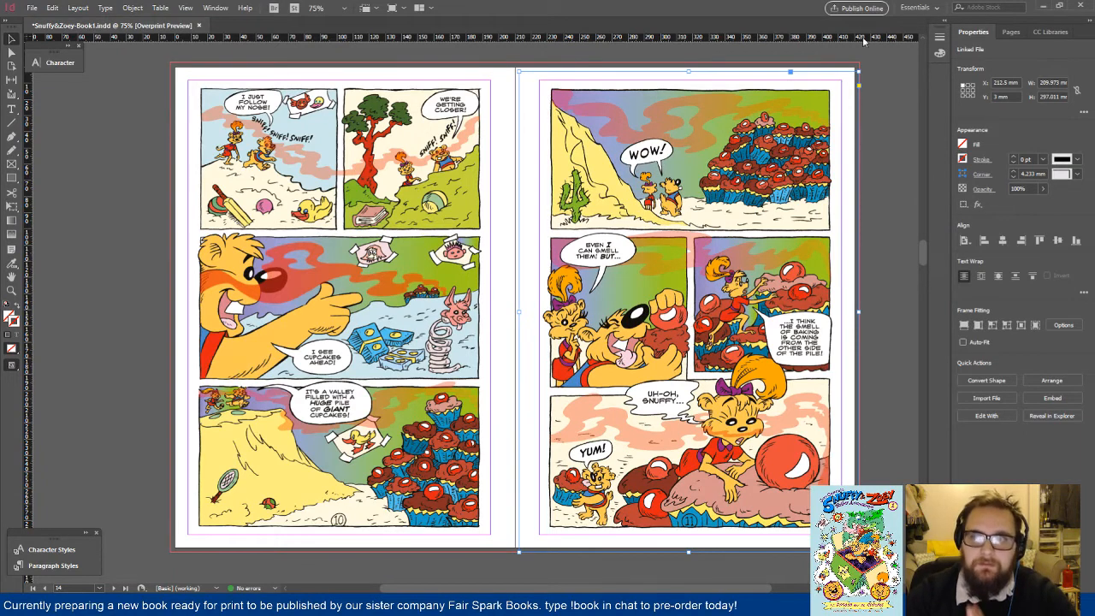
left_click(884, 67)
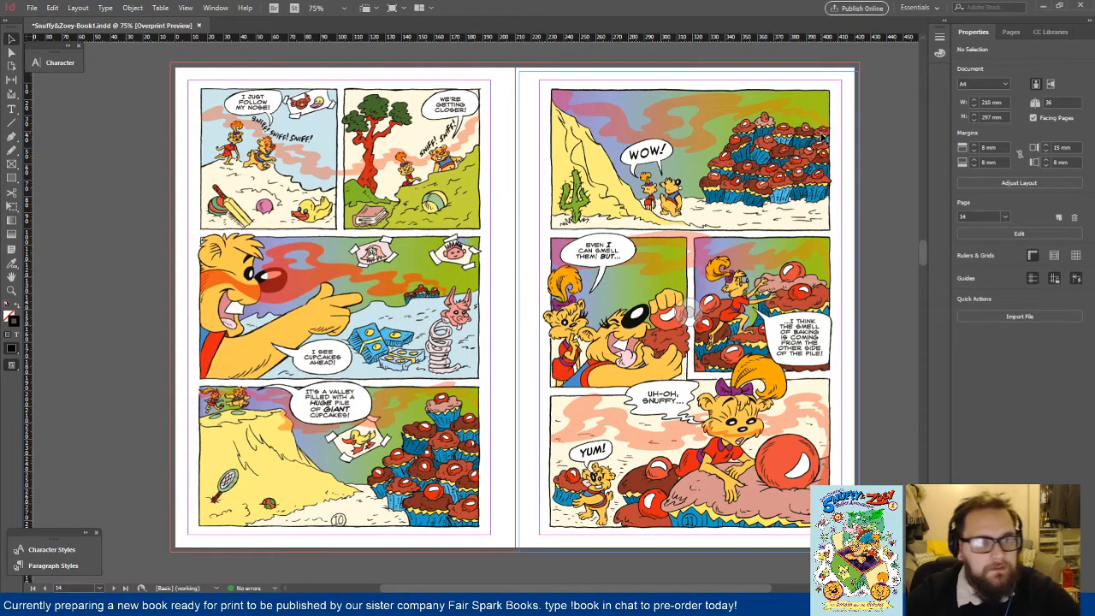
Step: Centre the comic artworks numbered 12 and 13 horizontally and vertically on pages 16 and 17
scroll(402, 432, "down", 3)
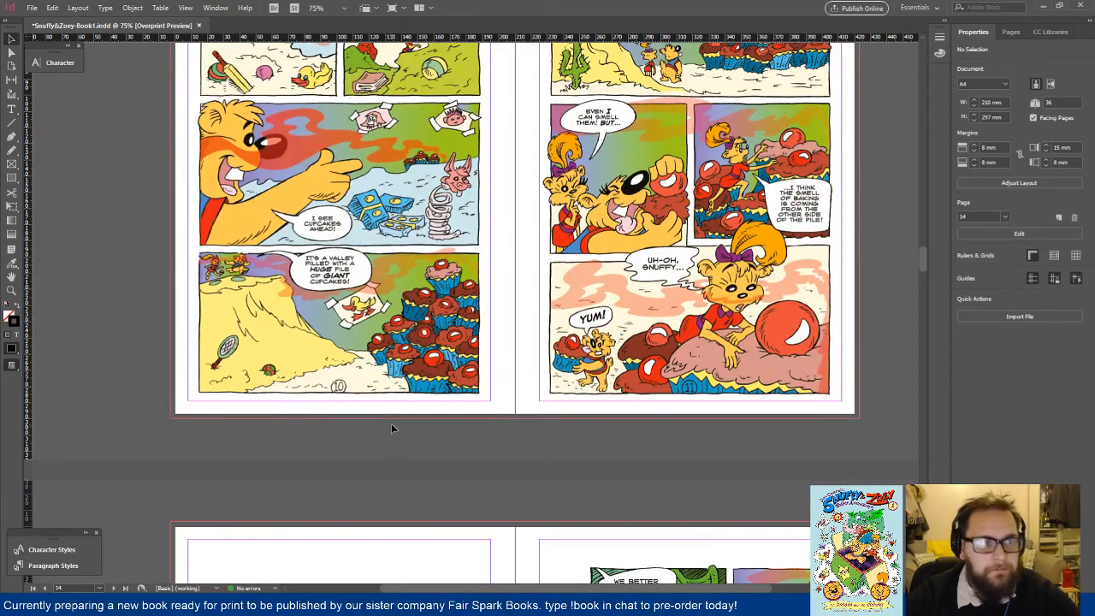
scroll(392, 425, "down", 8)
left_click(423, 454)
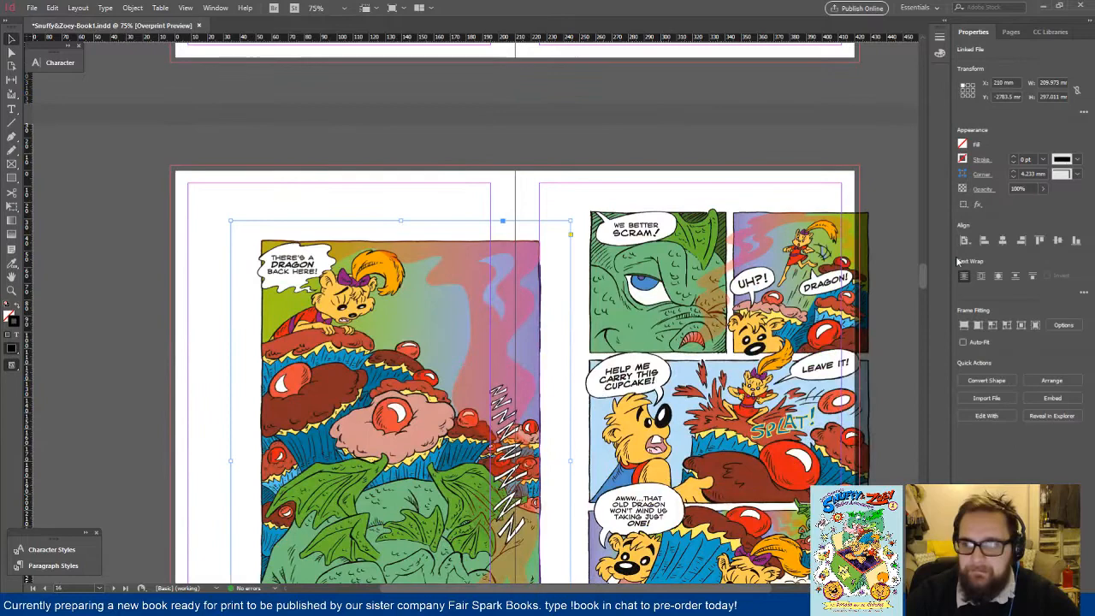
left_click(1003, 240)
left_click(1057, 240)
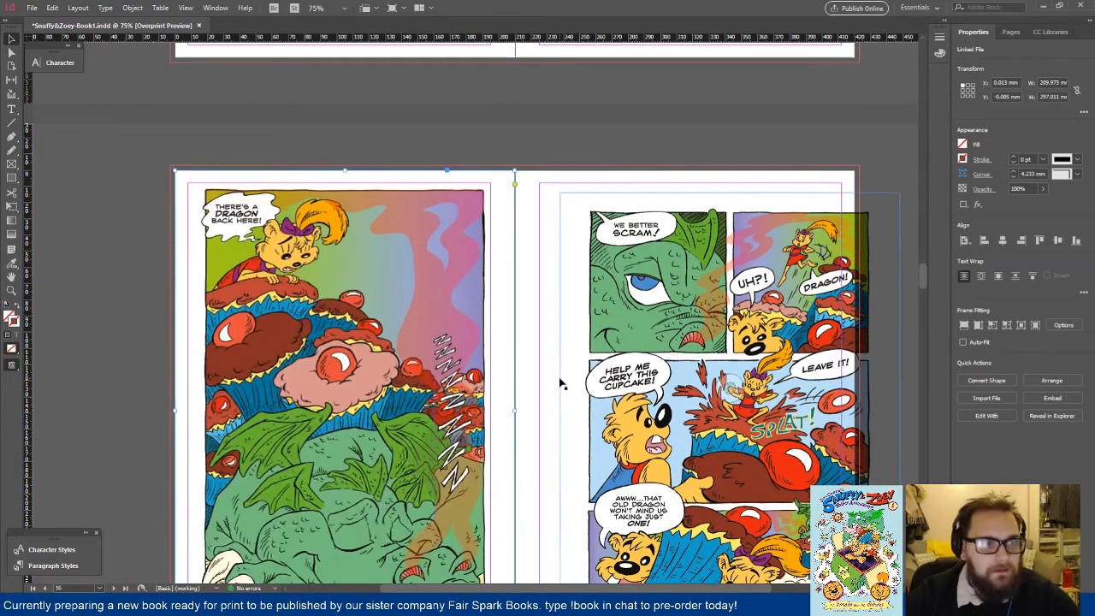
scroll(559, 384, "down", 1)
left_click(753, 385)
left_click(1003, 241)
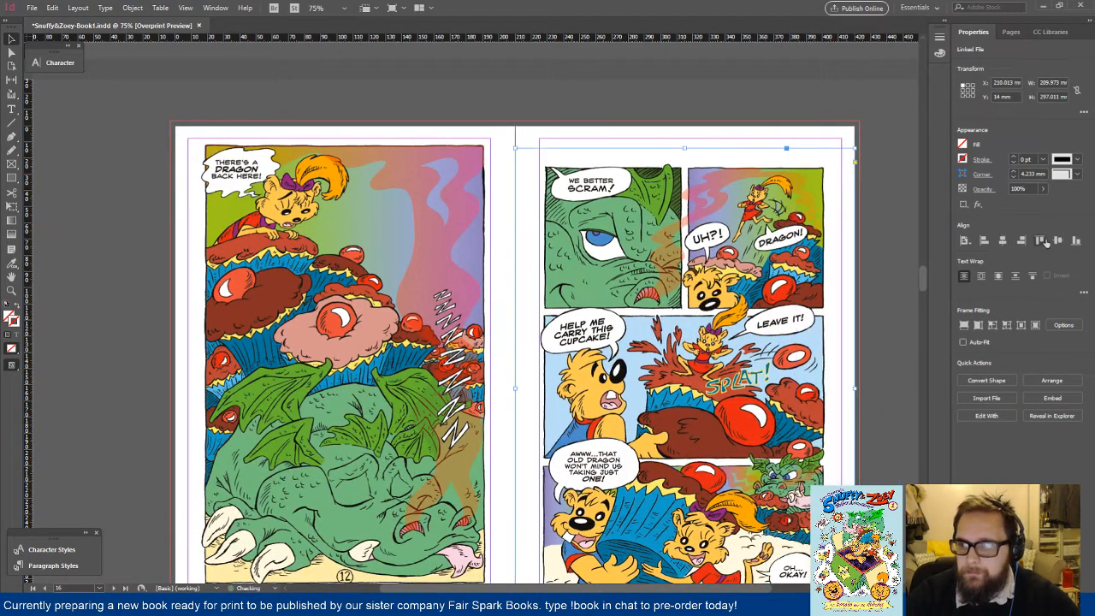
left_click(1057, 240)
Step: Nudge the page 16 dragon artwork away from the spine to X -3.987 mm and down to Y 1.745 mm
scroll(519, 257, "down", 2)
left_click(425, 244)
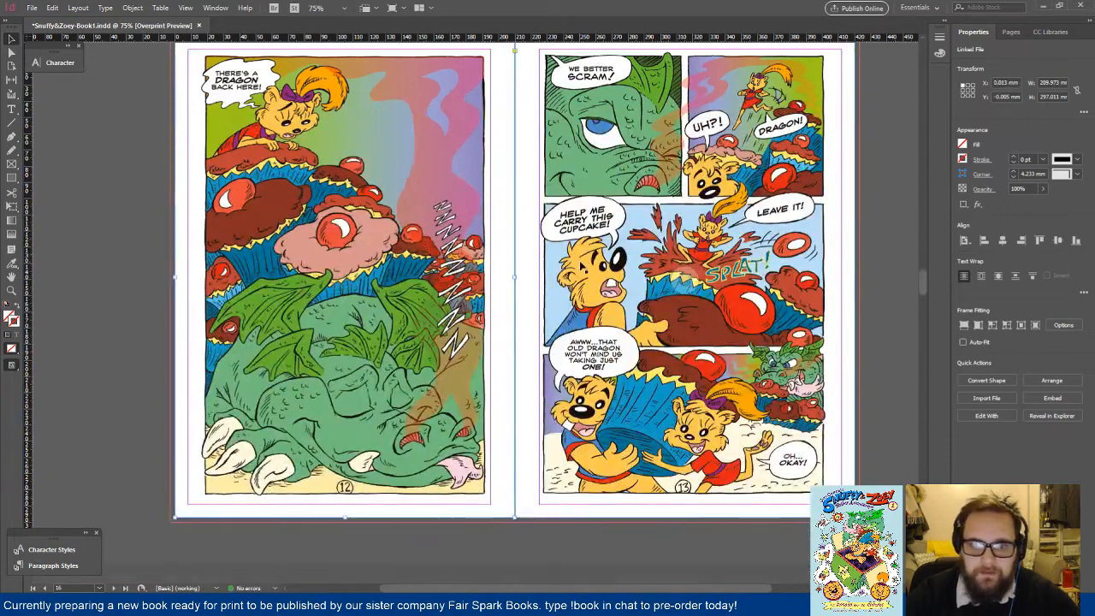
scroll(581, 279, "up", 1)
key("shift+Down")
key("shift+Left")
key("shift+Left")
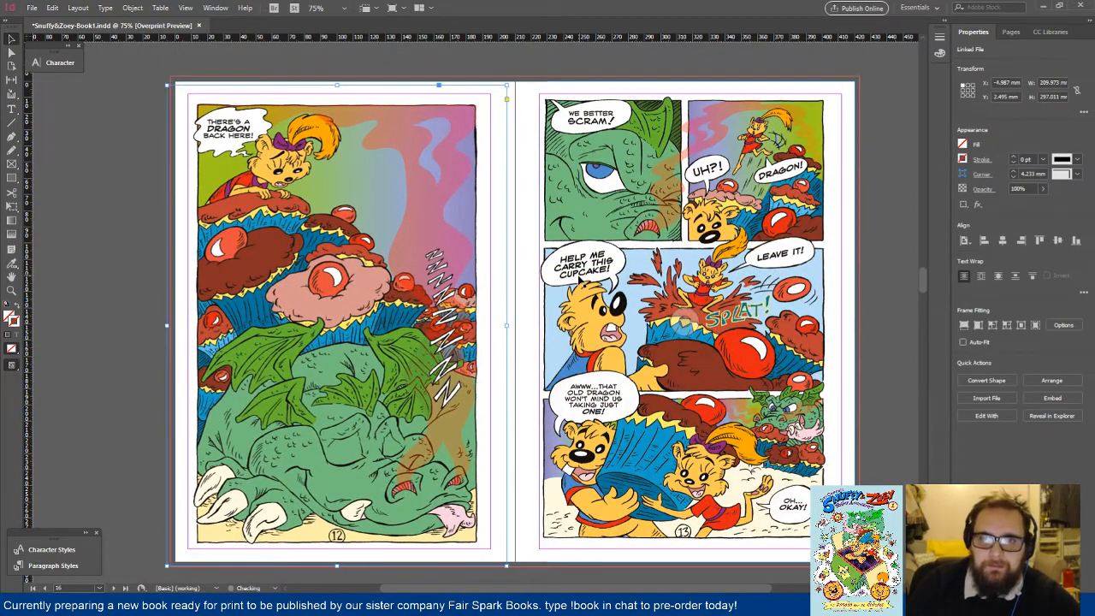
key("Right")
key("Right")
key("Right")
key("Right")
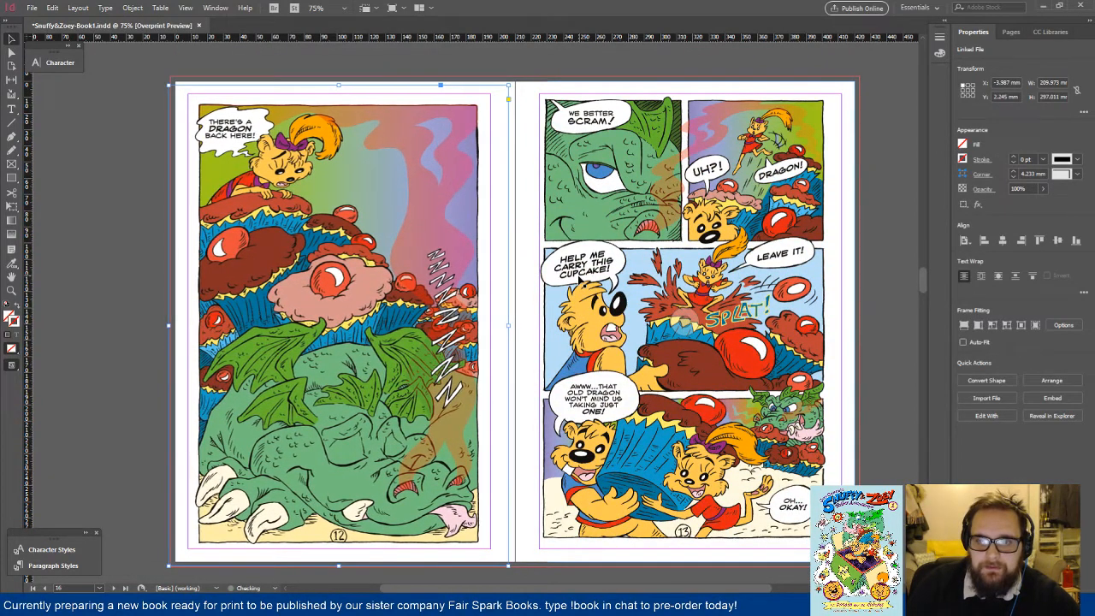
key("Up")
key("Up")
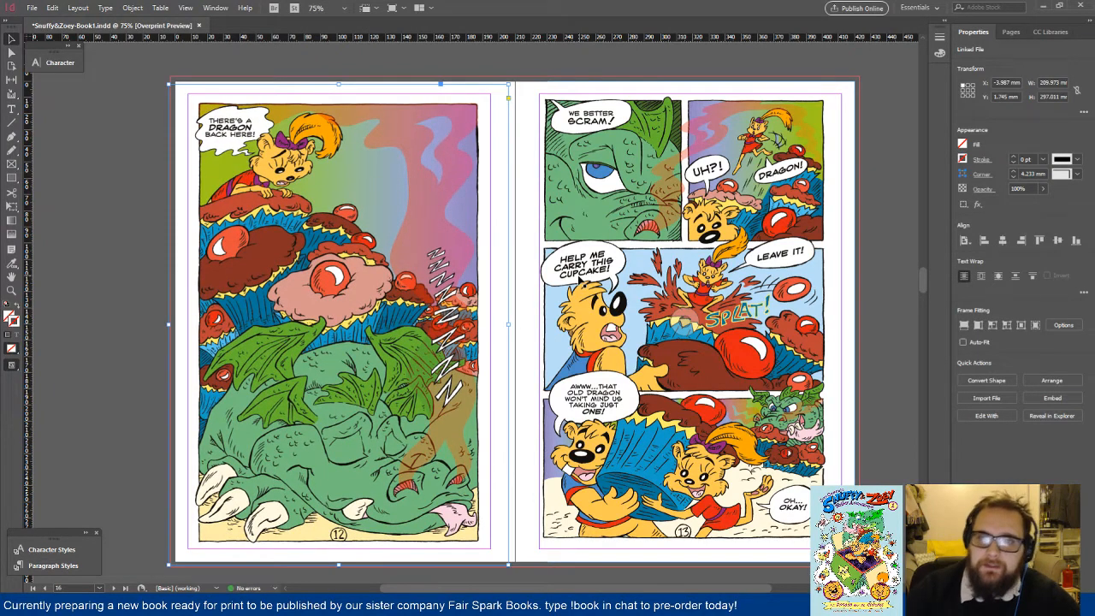
Step: Move the page 17 comic artwork across the spine to X 167 mm and set its height to Y 2.5 mm to match page 16
left_click_drag(666, 217, 607, 227)
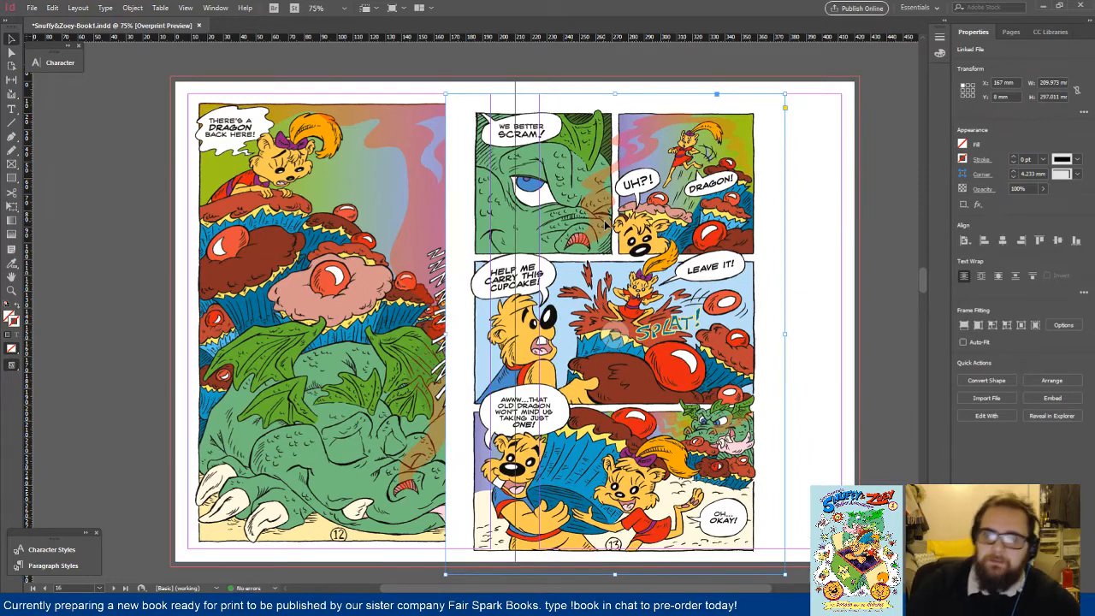
key("Up")
key("Up")
key("Up")
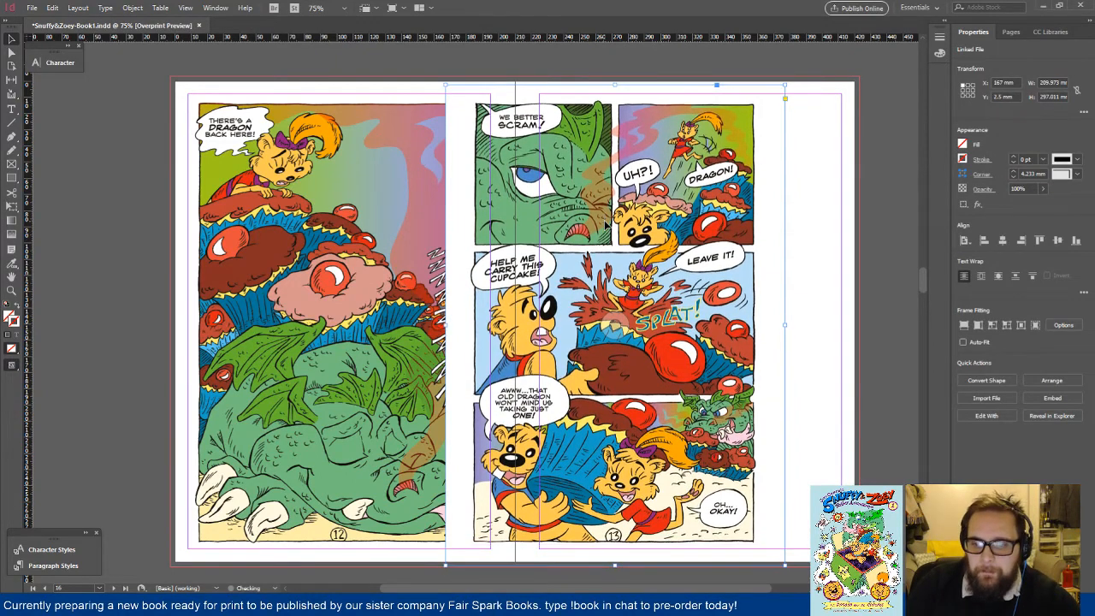
Step: Shift the "We better scram!" artwork back onto page 17 and away from the spine to X 214.5 mm
key("shift+Right")
key("shift+Right")
key("shift+Right")
key("shift+Right")
key("shift+Right")
key("shift+Right")
key("shift+Right")
key("shift+Right")
key("shift+Right")
key("shift+Right")
key("shift+Right")
key("shift+Right")
key("shift+Right")
key("shift+Right")
key("shift+Right")
key("shift+Right")
key("shift+Right")
key("shift+Right")
key("shift+Right")
key("shift+Right")
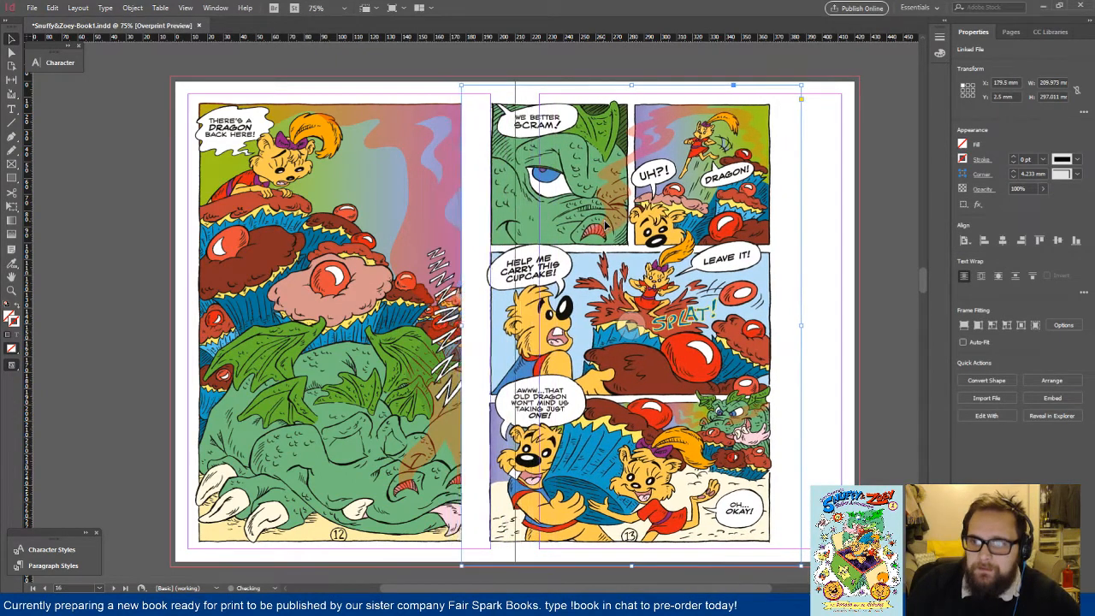
key("shift+Left")
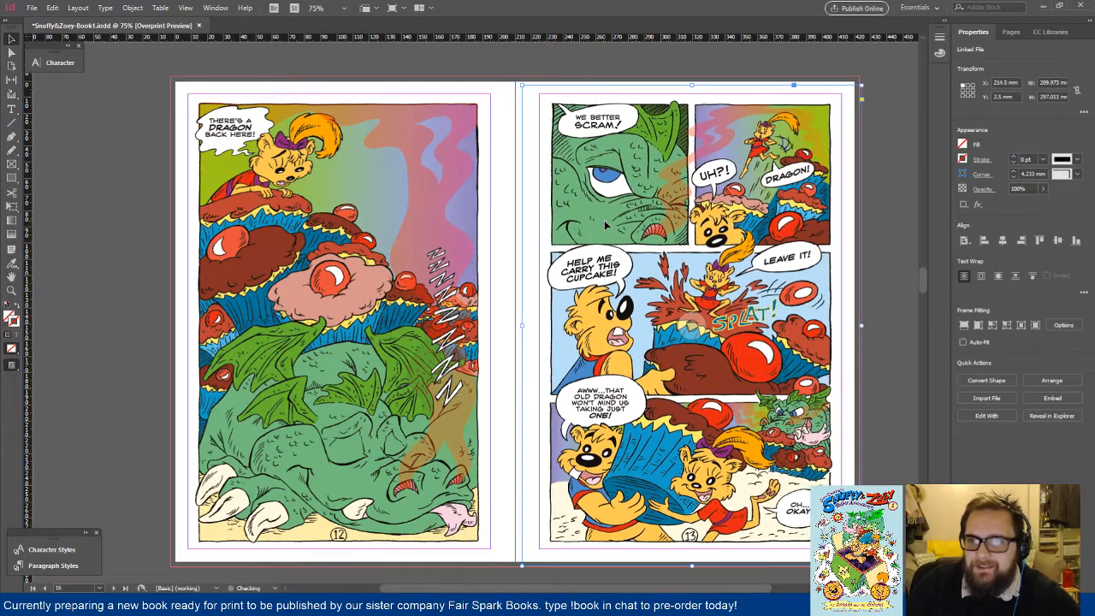
left_click(882, 233)
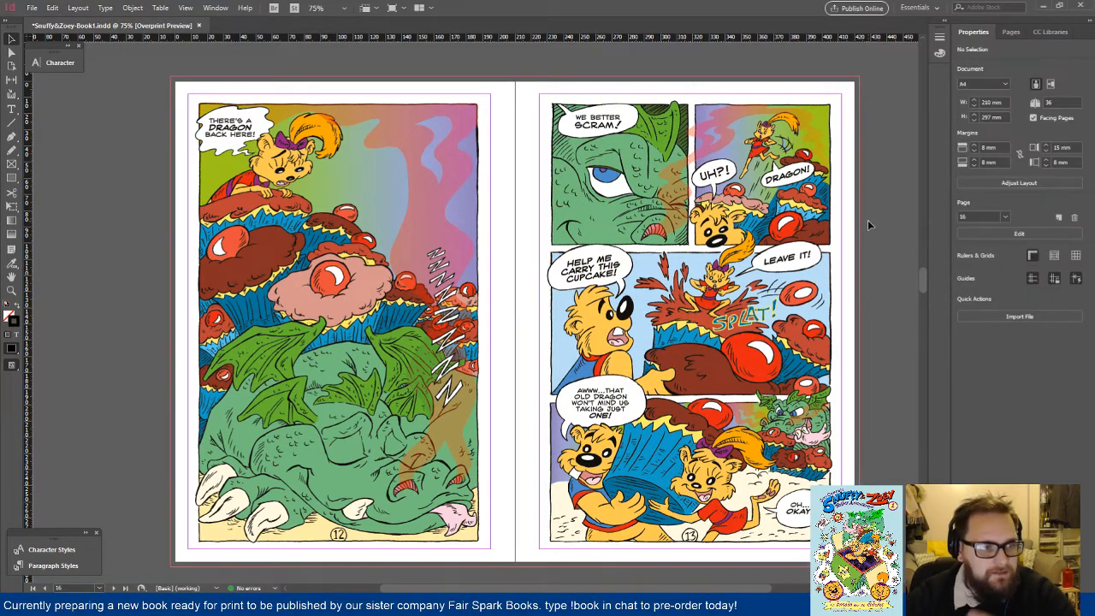
Step: Centre the comic artwork numbered 14 horizontally and vertically on page 18
scroll(867, 225, "down", 10)
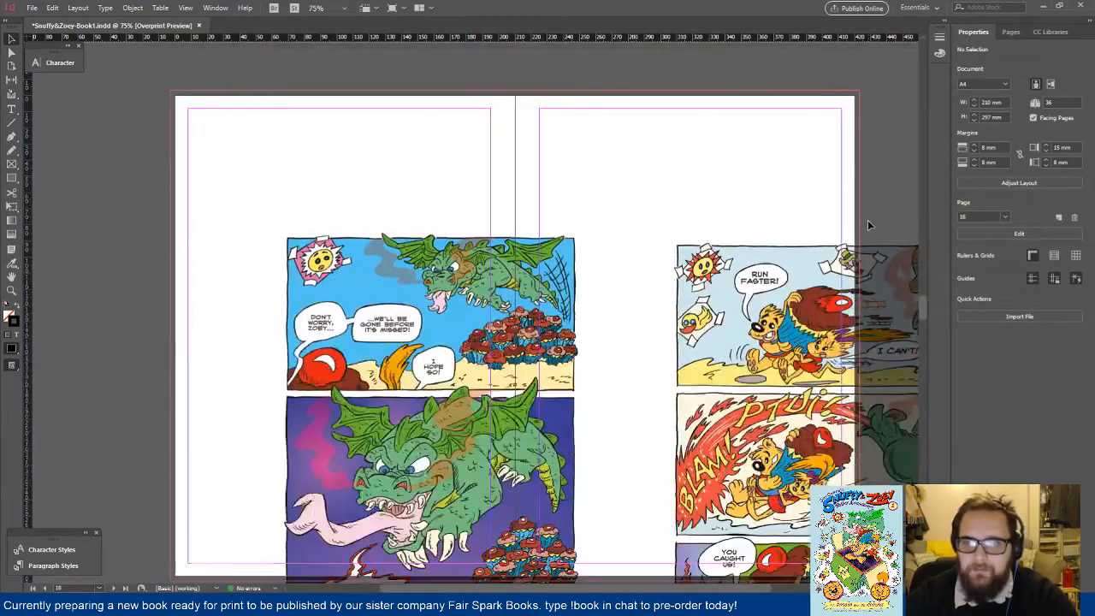
left_click(481, 277)
left_click(984, 240)
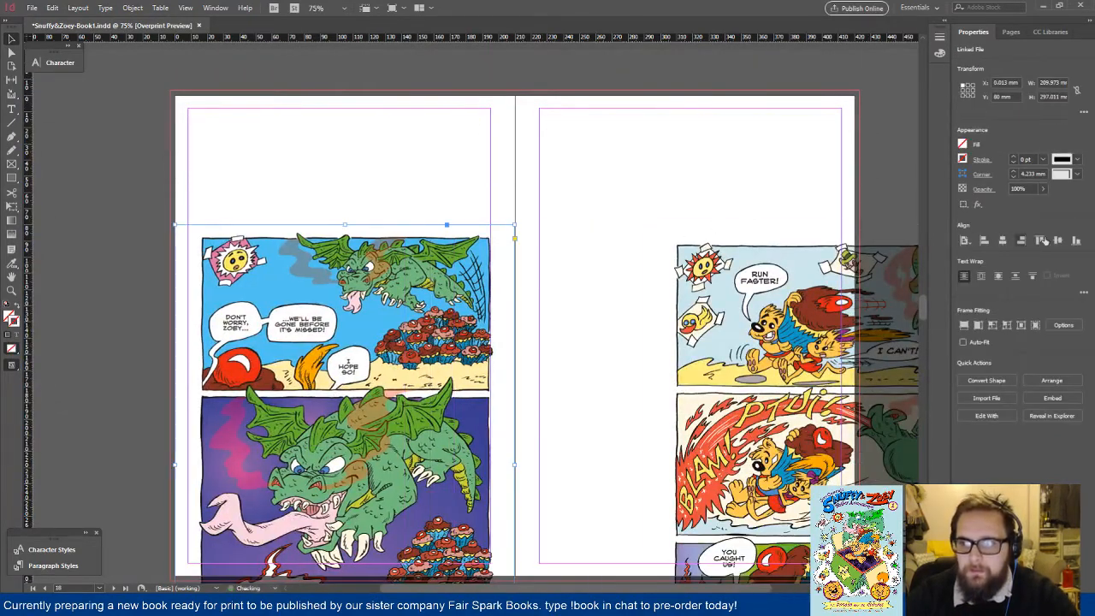
left_click(1057, 241)
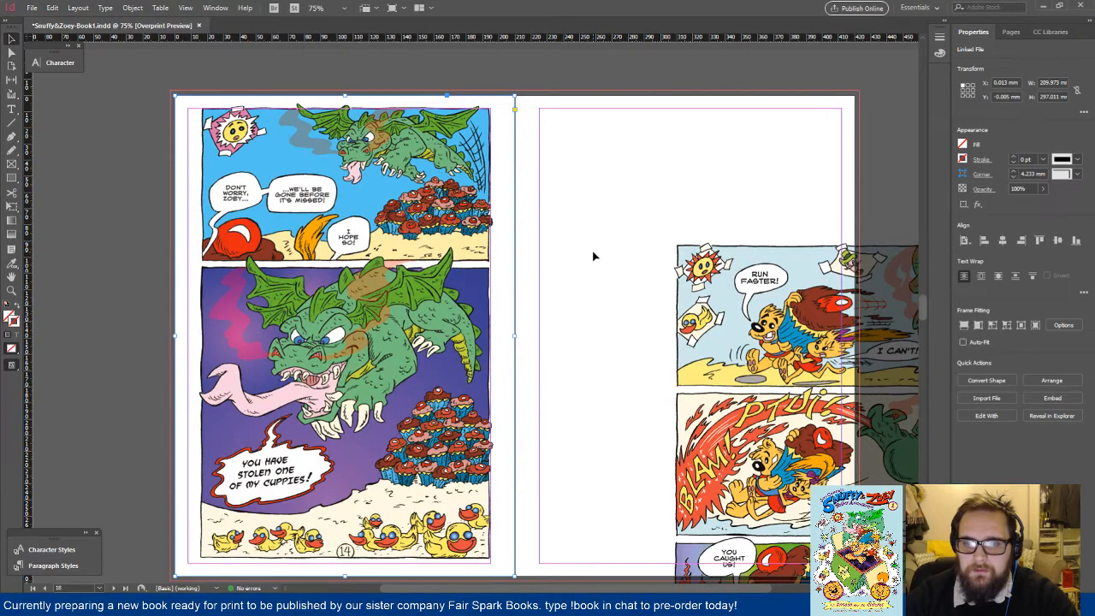
Step: Align the comic artwork numbered 15 to page 19 and shift the page 18 artwork to X -2.487 mm, Y 2.495 mm
left_click(983, 241)
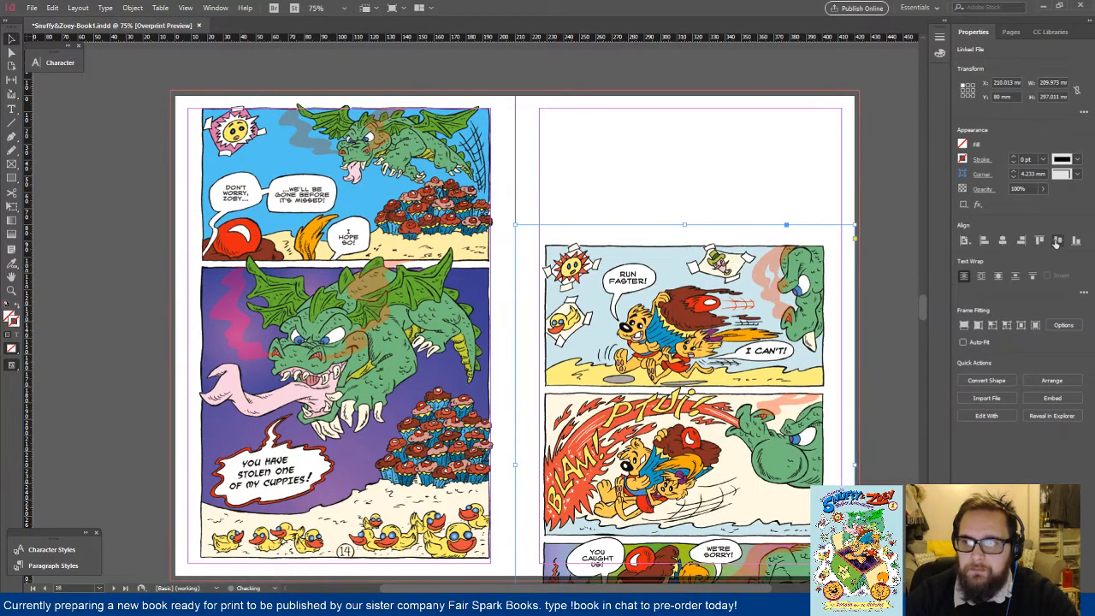
left_click(1057, 241)
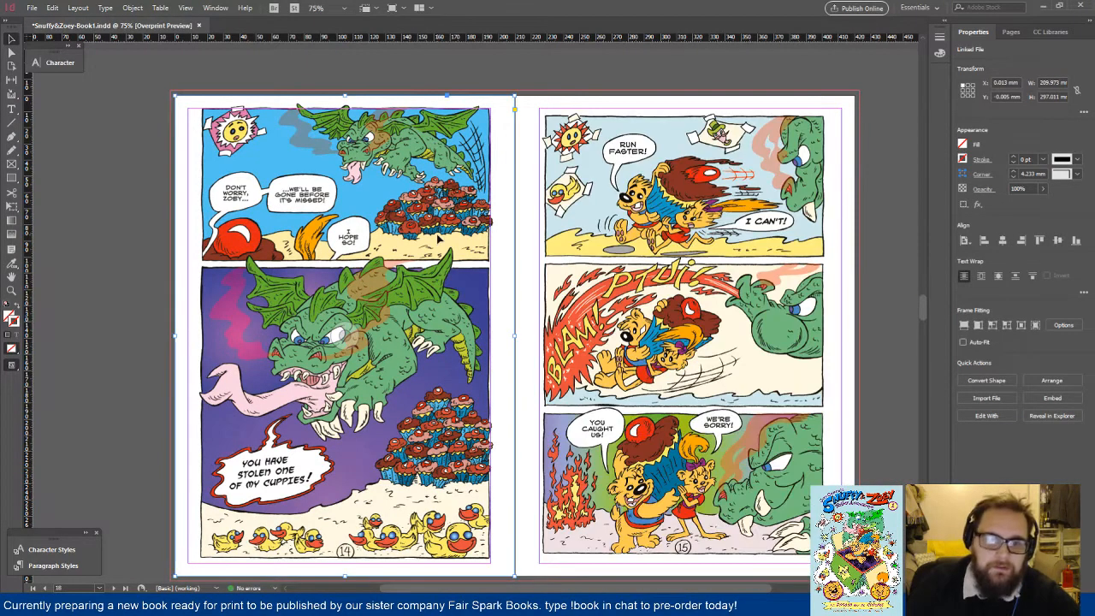
left_click_drag(444, 237, 439, 242)
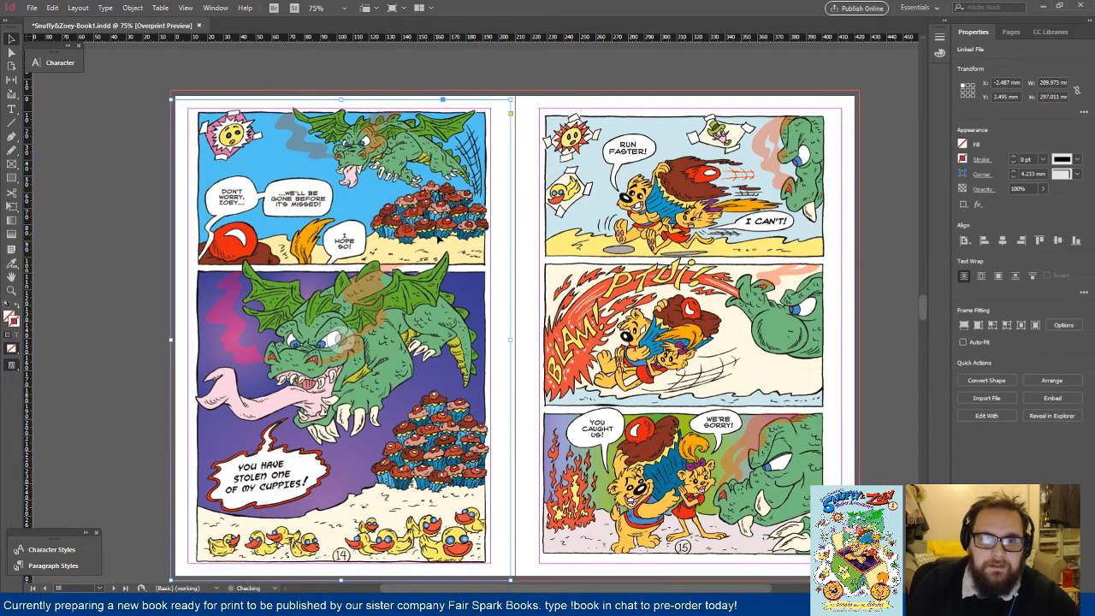
Step: Shift the page 19 comic artwork away from the spine to X 212.763 mm and set its height to Y -0.255 mm
left_click(613, 240)
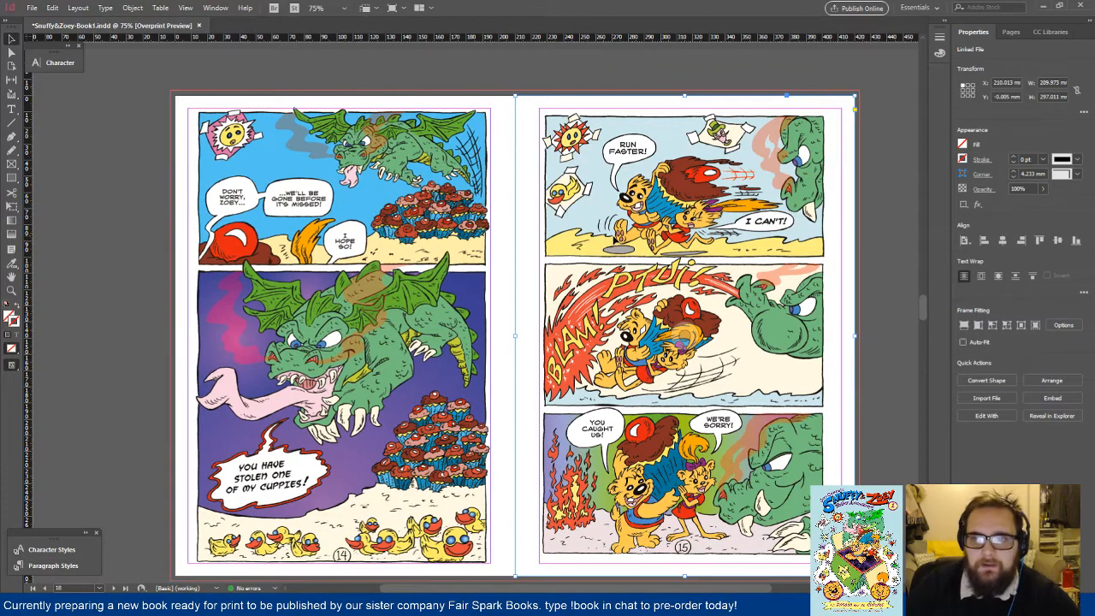
key("shift+Right")
key("shift+Up")
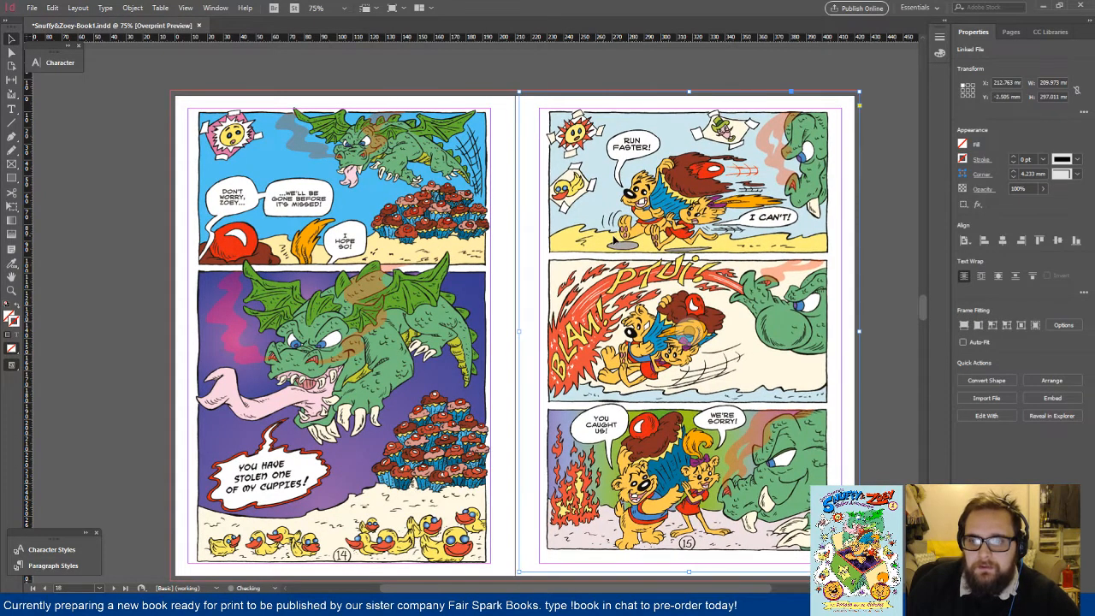
key("Down")
key("Down")
key("Down")
key("Down")
key("Down")
key("Down")
key("Down")
key("Down")
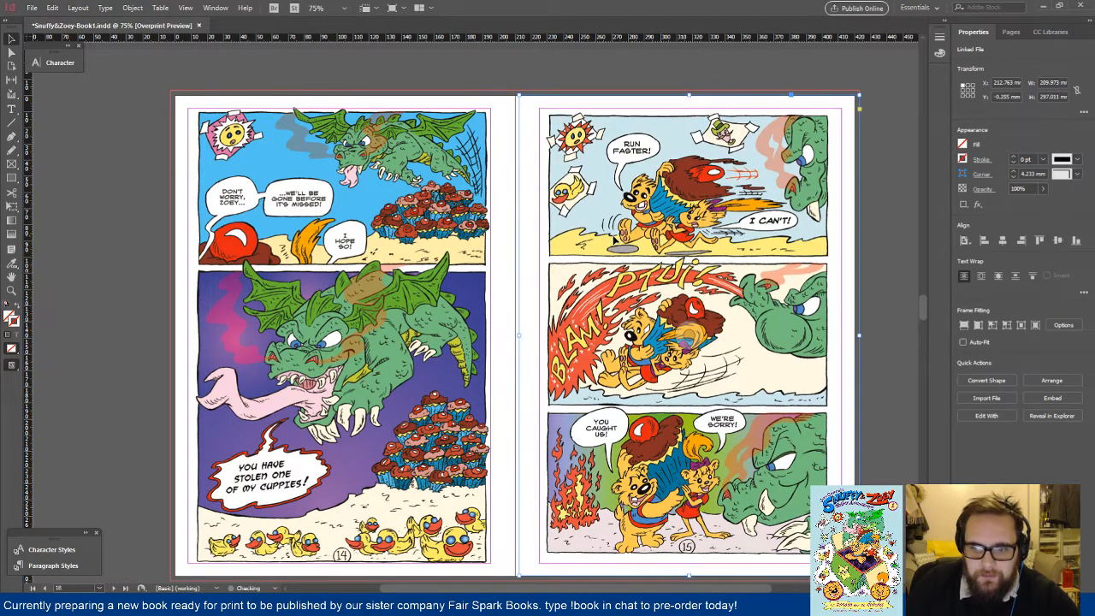
Step: Lower the page 19 comic artwork in small nudges to Y 3.245 mm
key("Down")
key("Down")
key("Down")
key("Down")
key("Down")
key("Down")
key("Down")
key("Down")
key("Down")
key("Down")
key("Down")
key("Down")
key("Down")
key("Down")
key("Down")
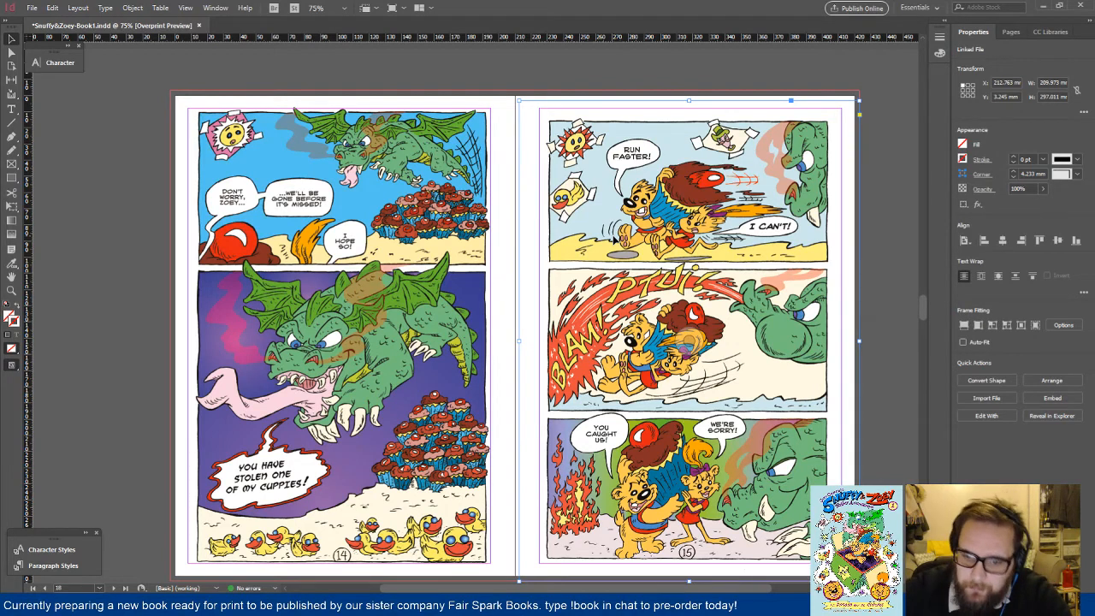
Step: Fine-tune the page 19 comic artwork's position to X 212.763 mm and Y 1.745 mm
key("Left")
key("Left")
key("Left")
key("Left")
key("Left")
key("Left")
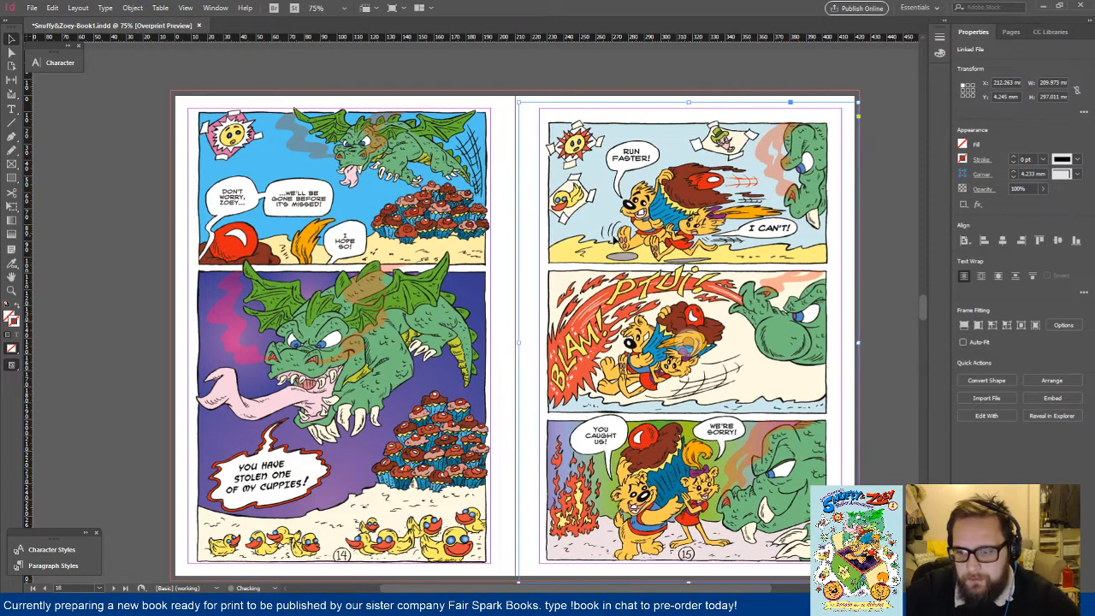
key("Up")
key("Up")
key("Up")
key("Up")
key("Up")
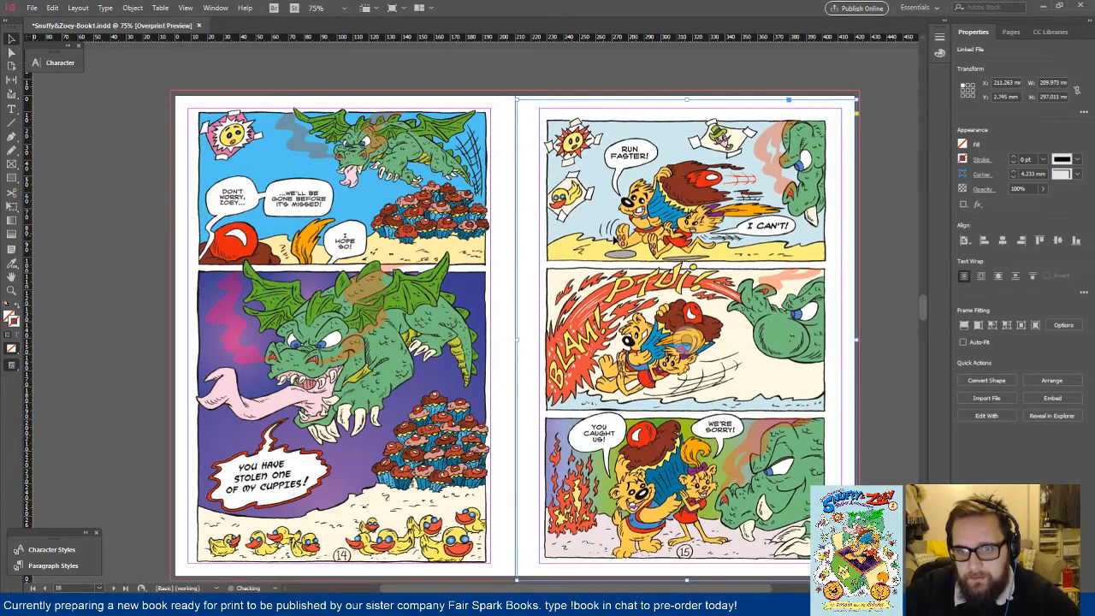
key("Right")
key("Right")
key("Right")
key("Right")
key("Right")
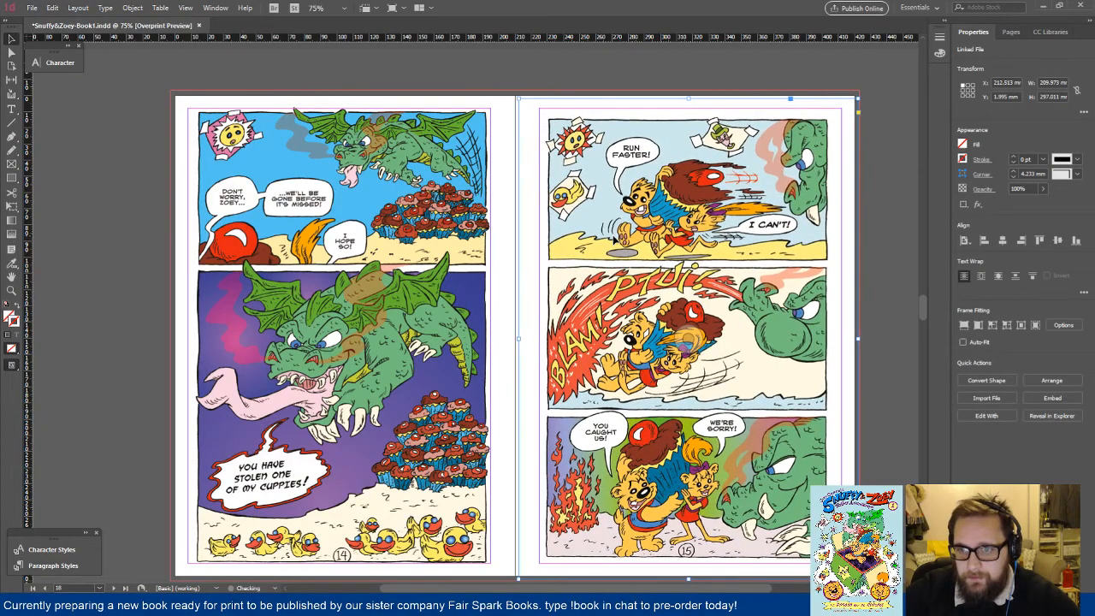
key("Right")
key("Up")
Step: Compare the artwork positions and margins on pages 16 and 17 with those on pages 18 and 19
scroll(614, 238, "up", 13)
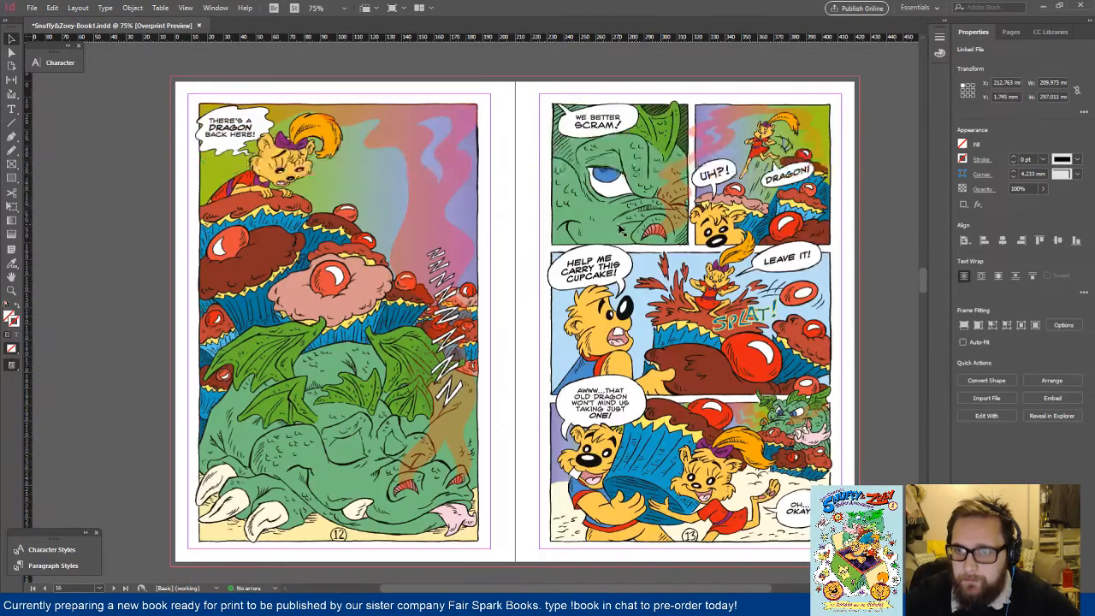
scroll(614, 239, "down", 12)
scroll(614, 238, "down", 20)
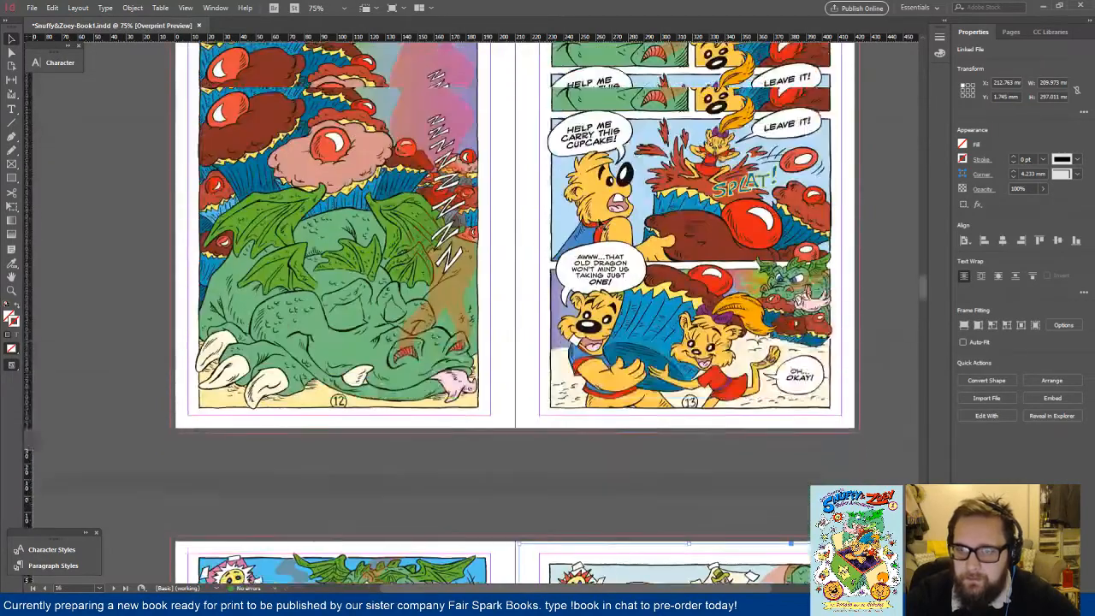
scroll(614, 238, "up", 8)
scroll(614, 239, "down", 1)
scroll(644, 196, "down", 18)
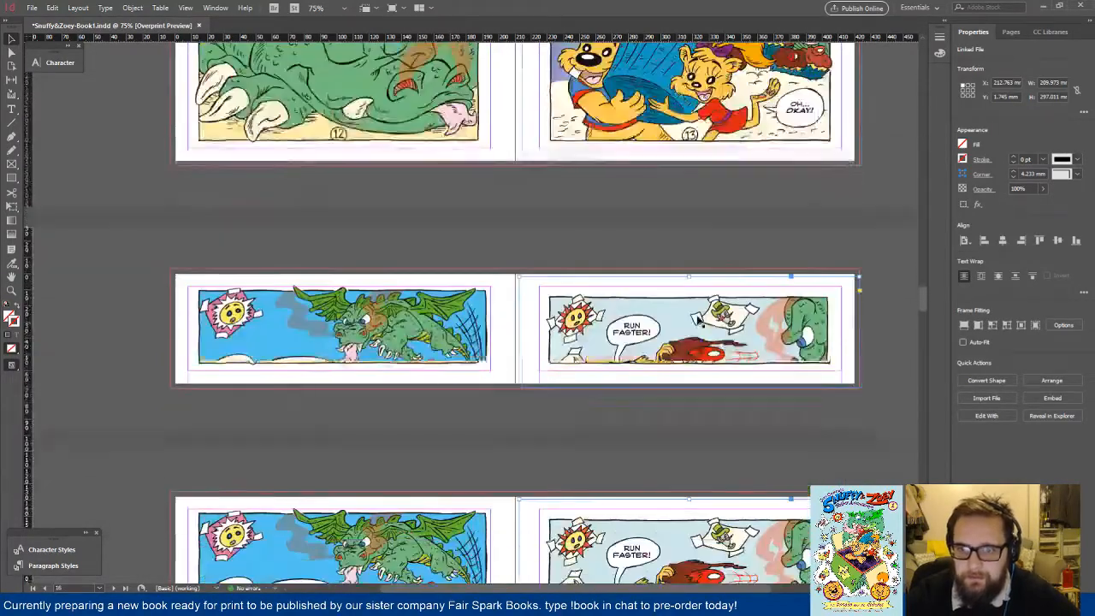
scroll(644, 195, "up", 6)
scroll(644, 195, "down", 6)
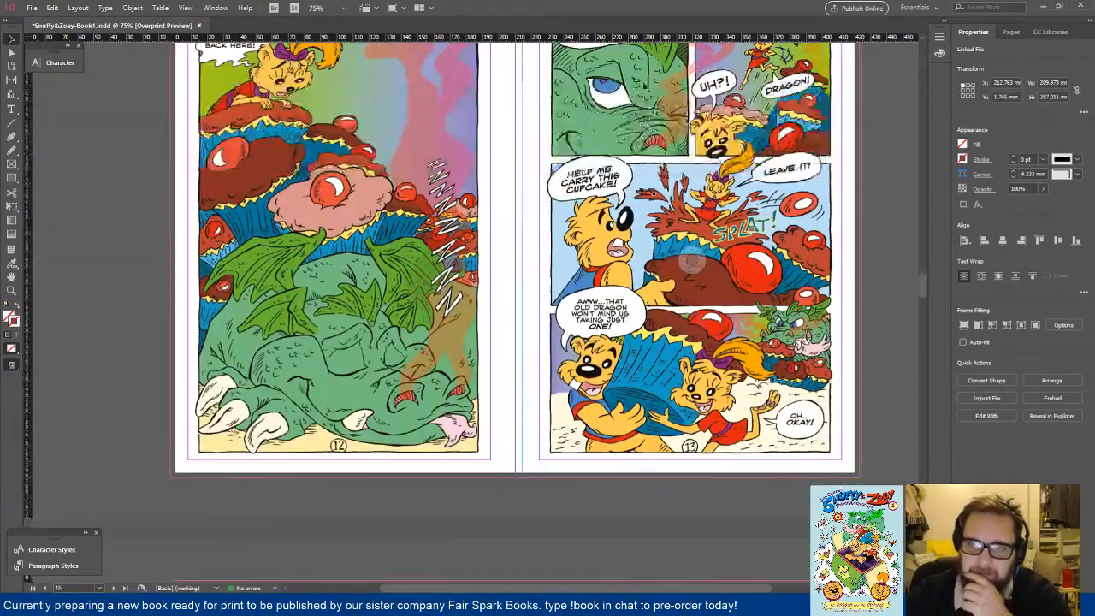
scroll(644, 196, "up", 2)
scroll(644, 196, "down", 3)
scroll(691, 261, "down", 8)
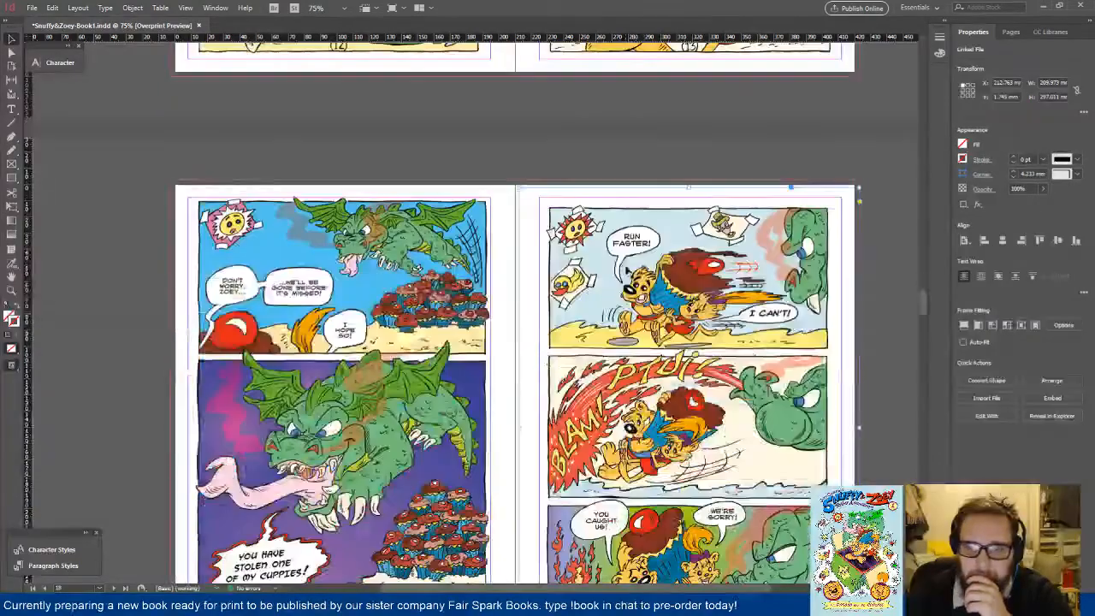
scroll(376, 305, "down", 3)
scroll(376, 305, "down", 1)
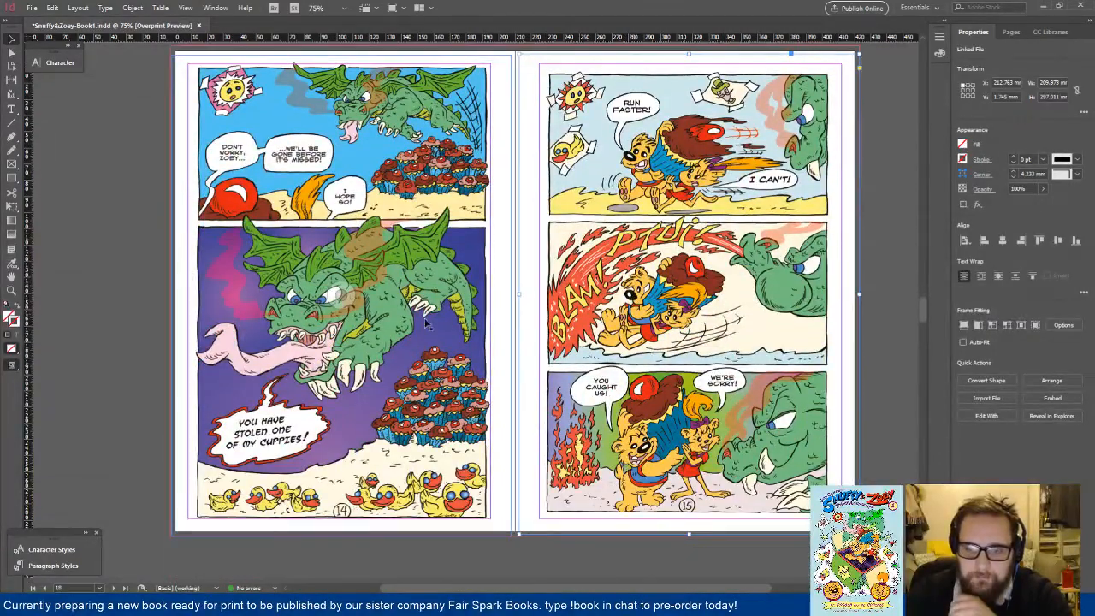
Step: Raise the page 18 dragon artwork in small nudges to Y -1.255 mm
left_click(425, 336)
key("Up")
key("Up")
key("Up")
key("Up")
key("Up")
key("Up")
key("Up")
key("Up")
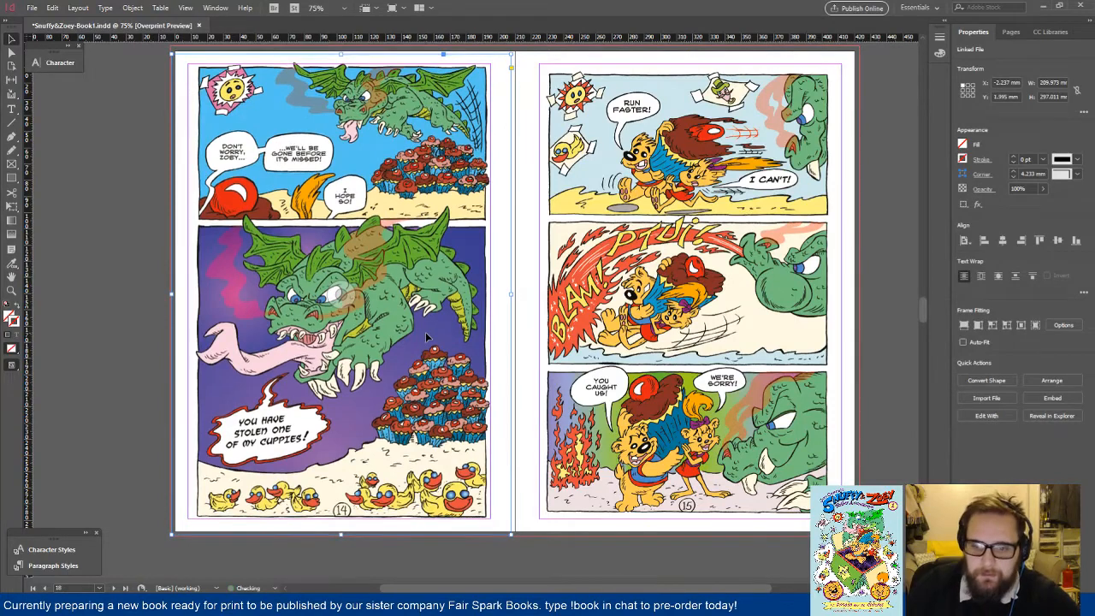
key("Up")
key("Up")
key("Up")
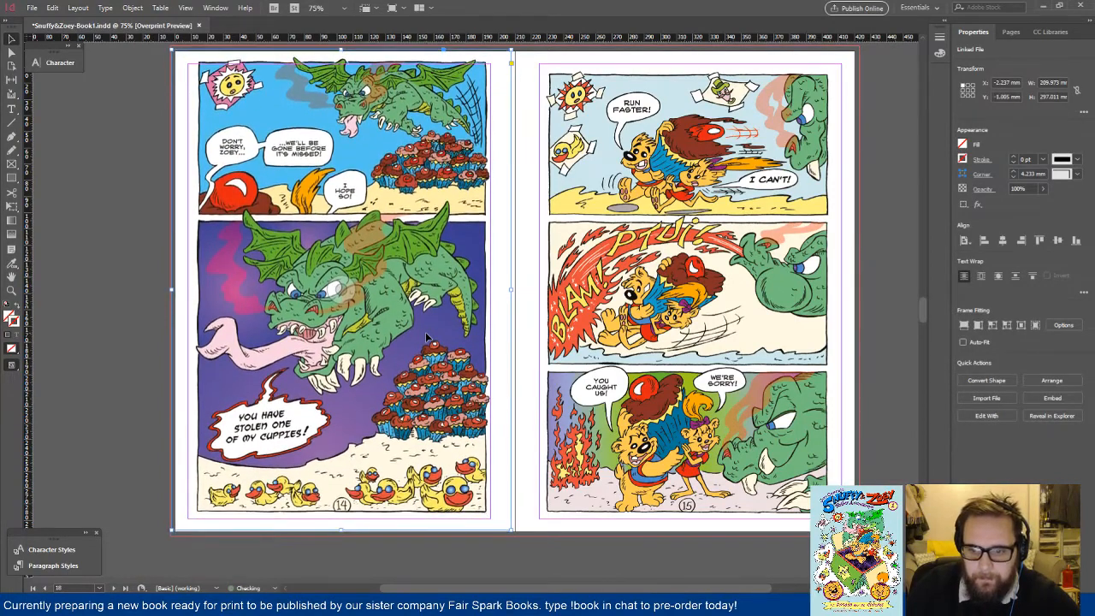
key("Up")
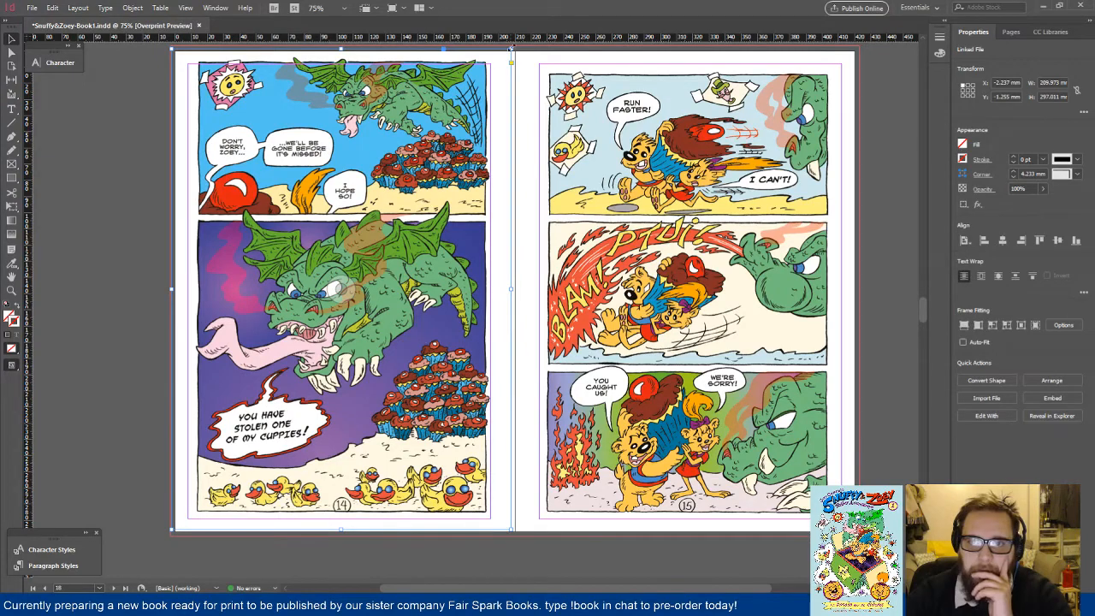
Step: Scale the page 18 dragon artwork to 98%
left_click(137, 9)
mouse_move(257, 19)
left_click(366, 34)
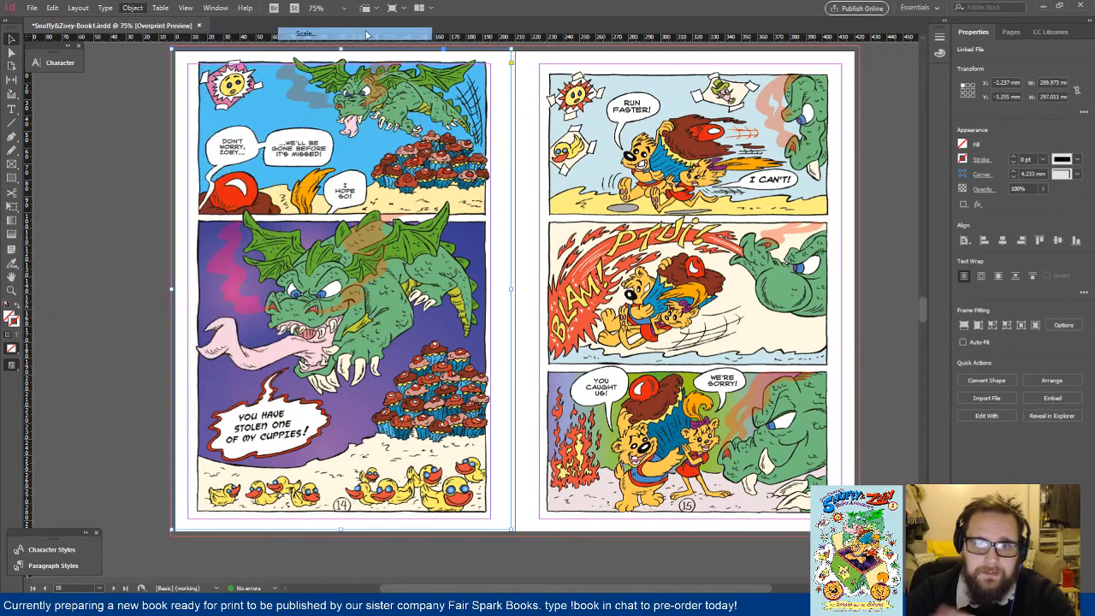
type("98")
key("Return")
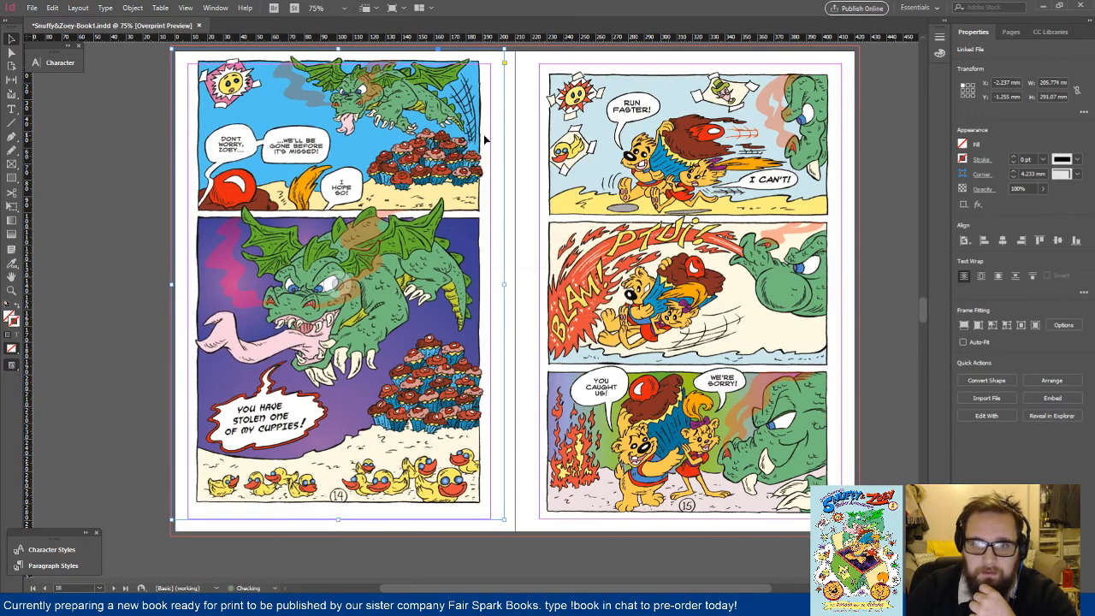
Step: Lower the scaled page 18 artwork to Y 3.745 mm and clear the selection
key("shift+Down")
key("shift+Down")
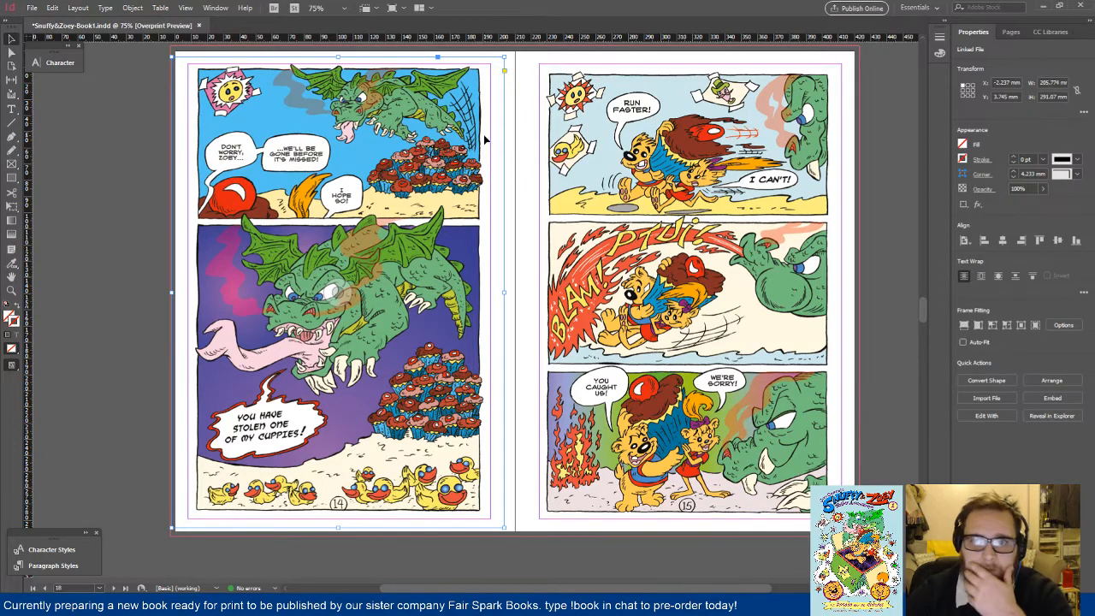
left_click(133, 211)
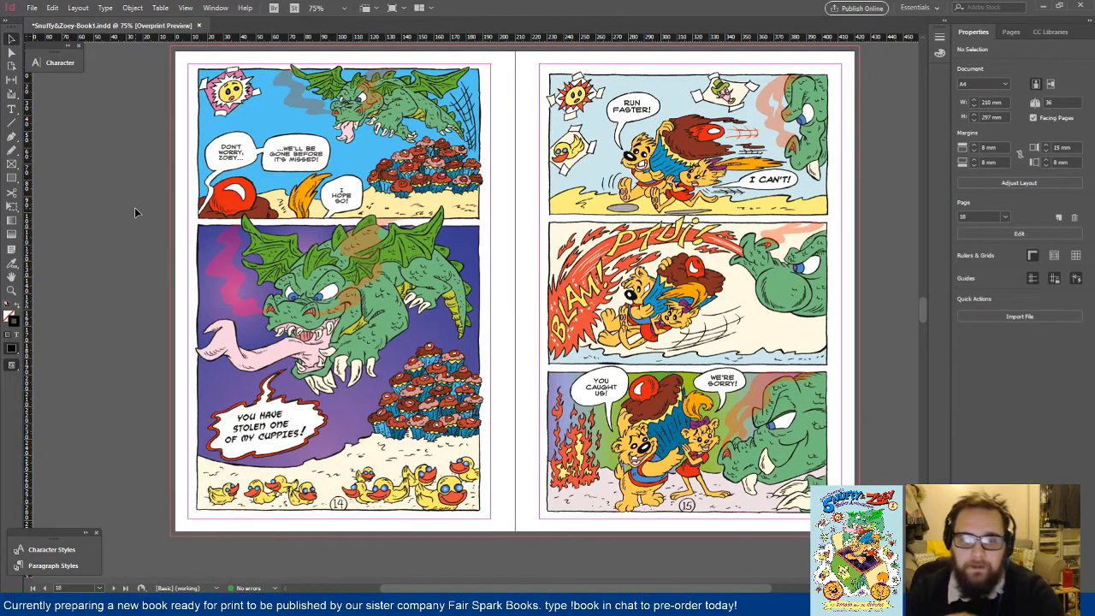
Step: Turn Overprint Preview off and on again to compare how the artwork on pages 14 and 15 displays
left_click(358, 424)
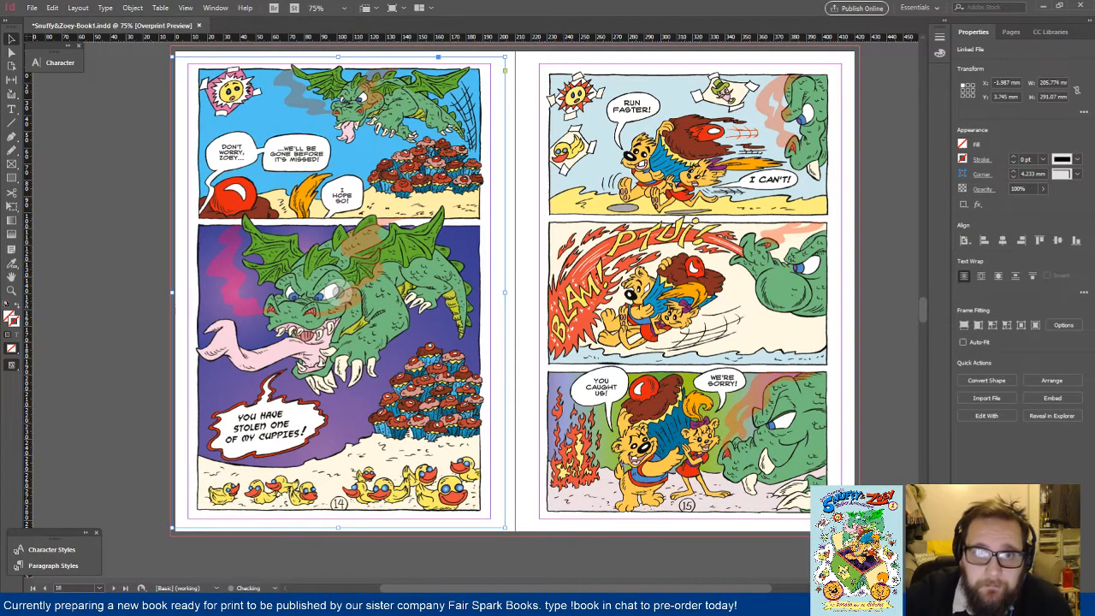
left_click(184, 8)
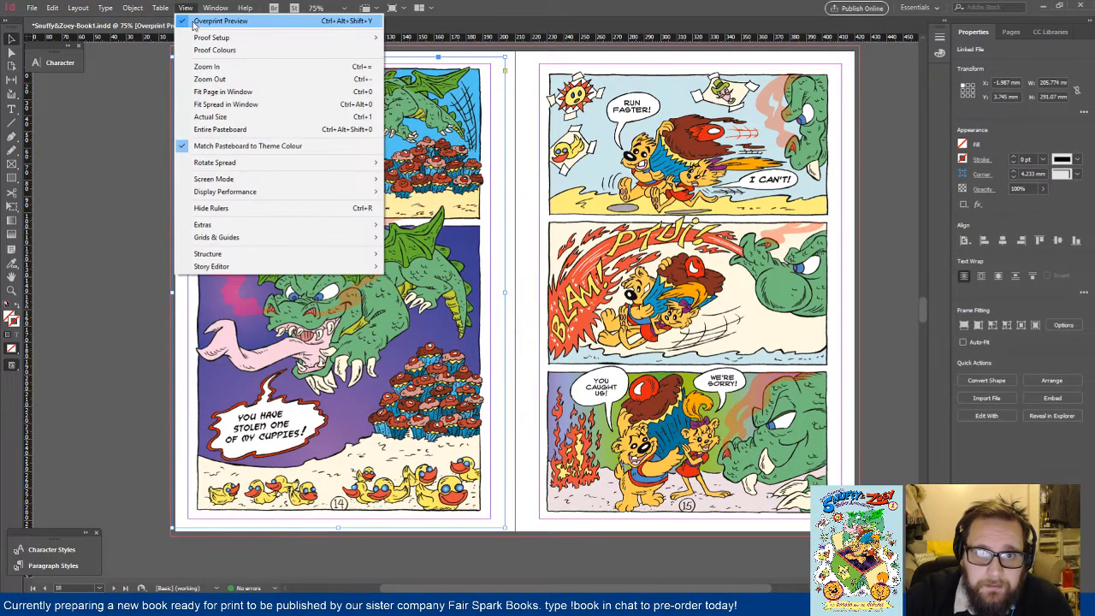
left_click(195, 22)
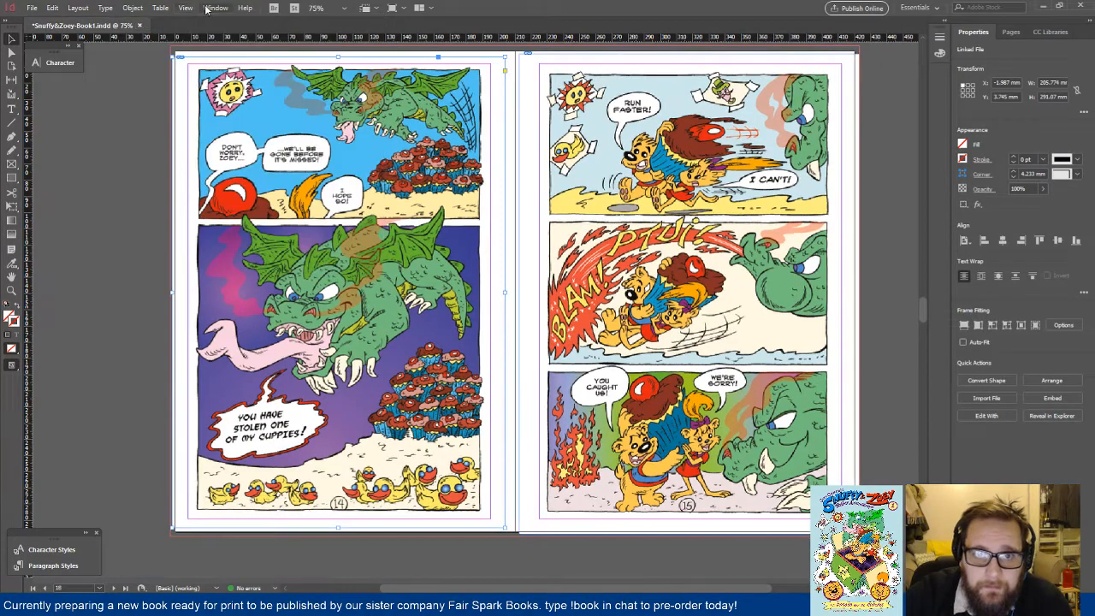
left_click(185, 7)
left_click(195, 22)
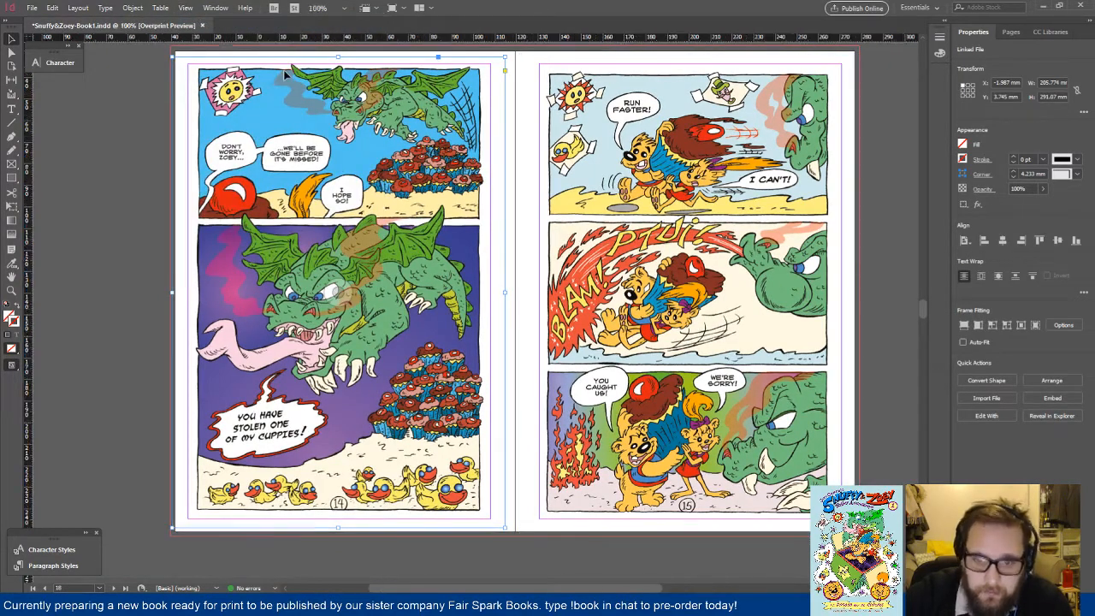
Step: Examine the page 14 artwork at 150% for its panel edges, page number and position against the margins
key("ctrl+equal")
key("ctrl+equal")
key("ctrl+equal")
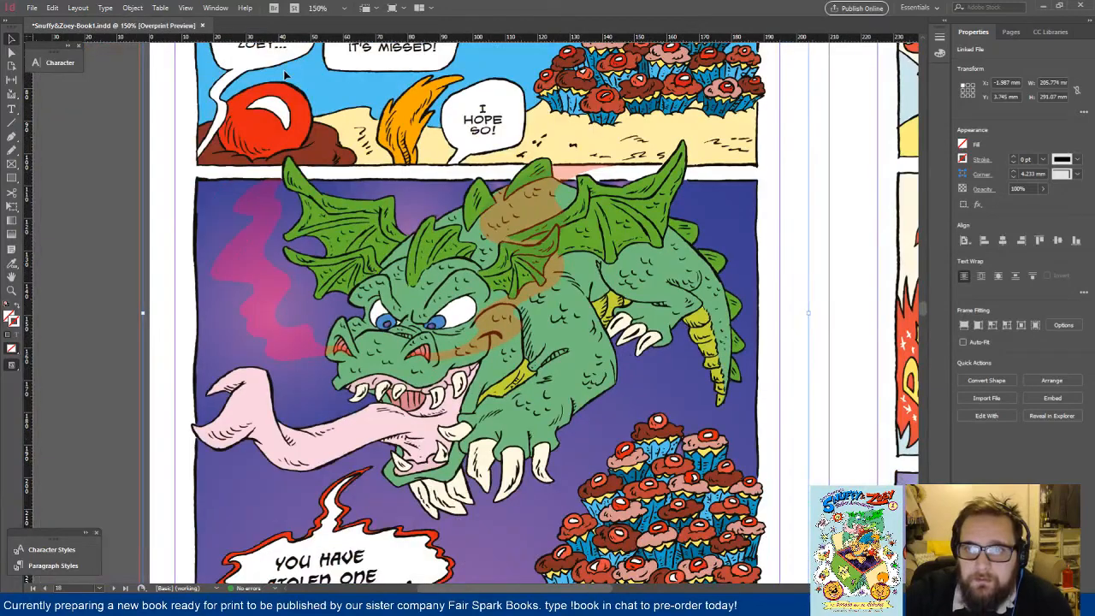
scroll(285, 75, "up", 3)
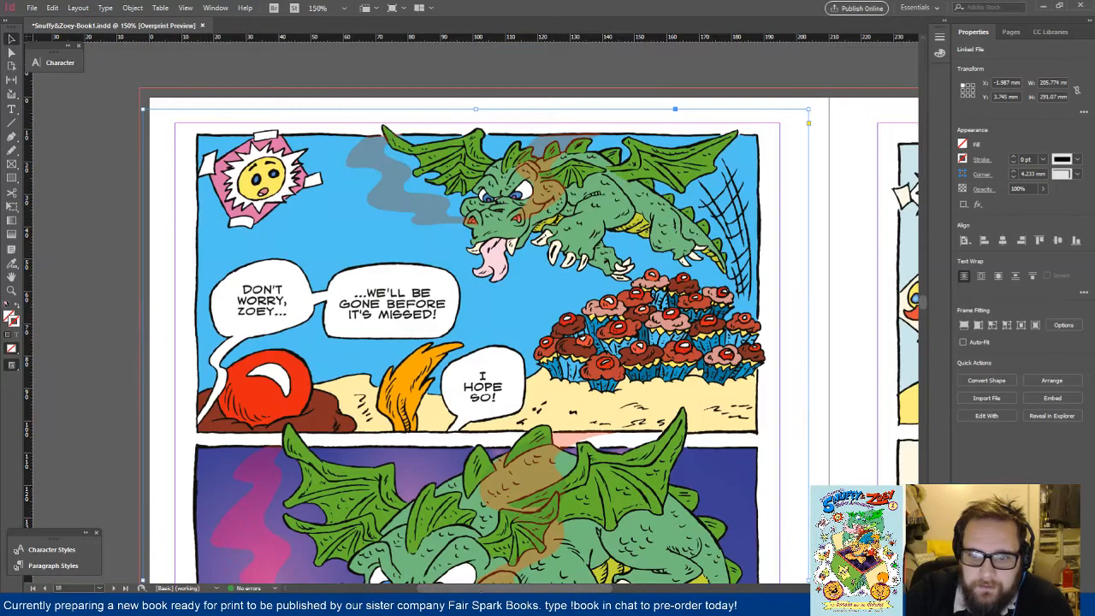
left_click_drag(483, 588, 545, 591)
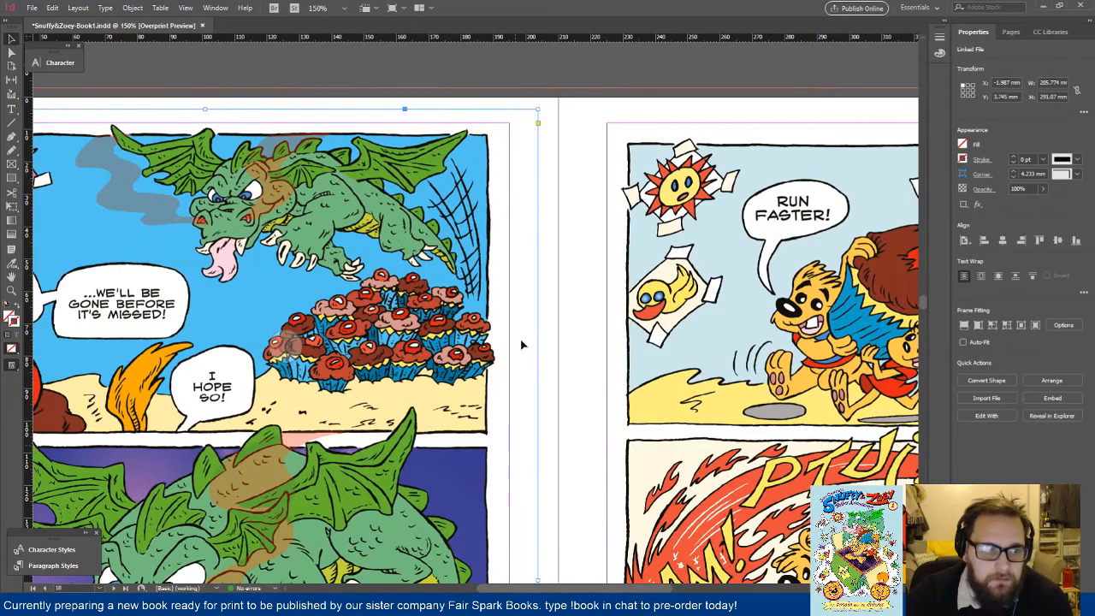
scroll(521, 344, "down", 4)
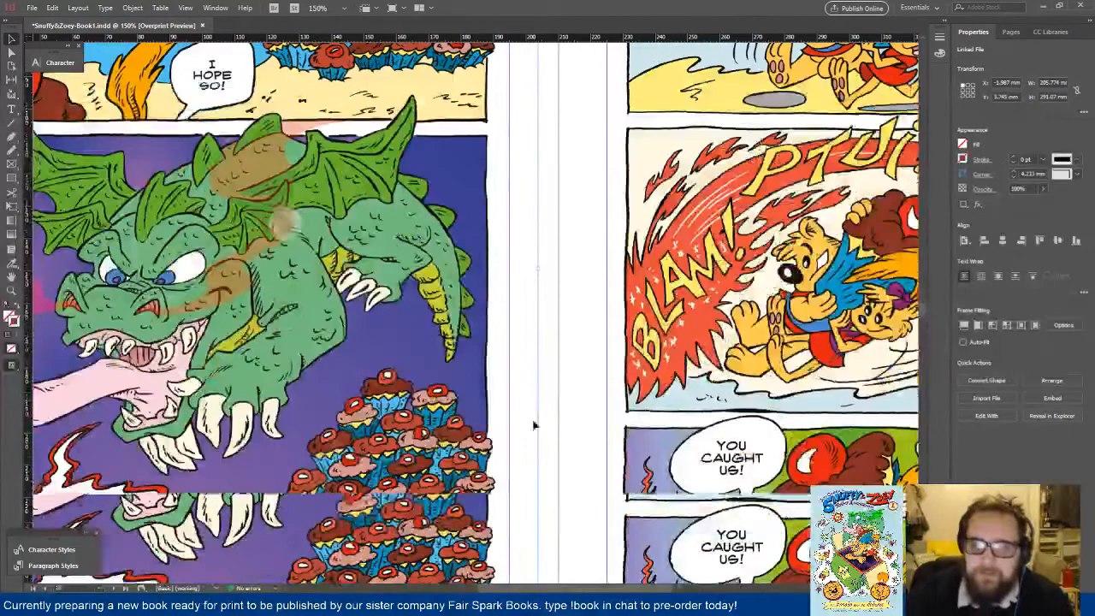
left_click_drag(532, 588, 505, 590)
scroll(537, 473, "down", 3)
scroll(536, 467, "down", 2)
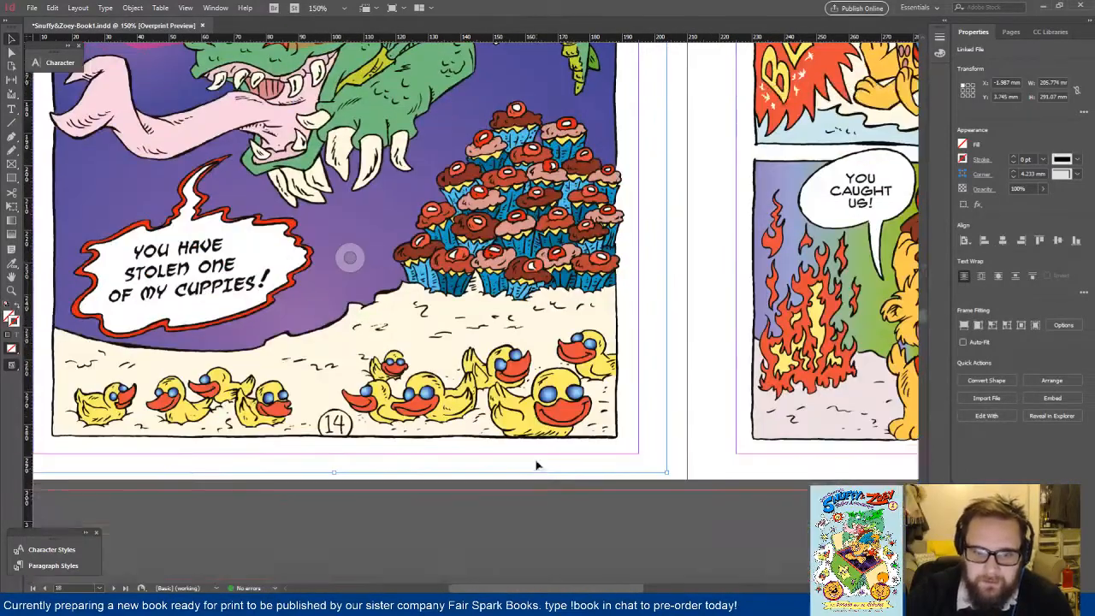
scroll(535, 466, "up", 2)
key("ctrl+minus")
key("ctrl+minus")
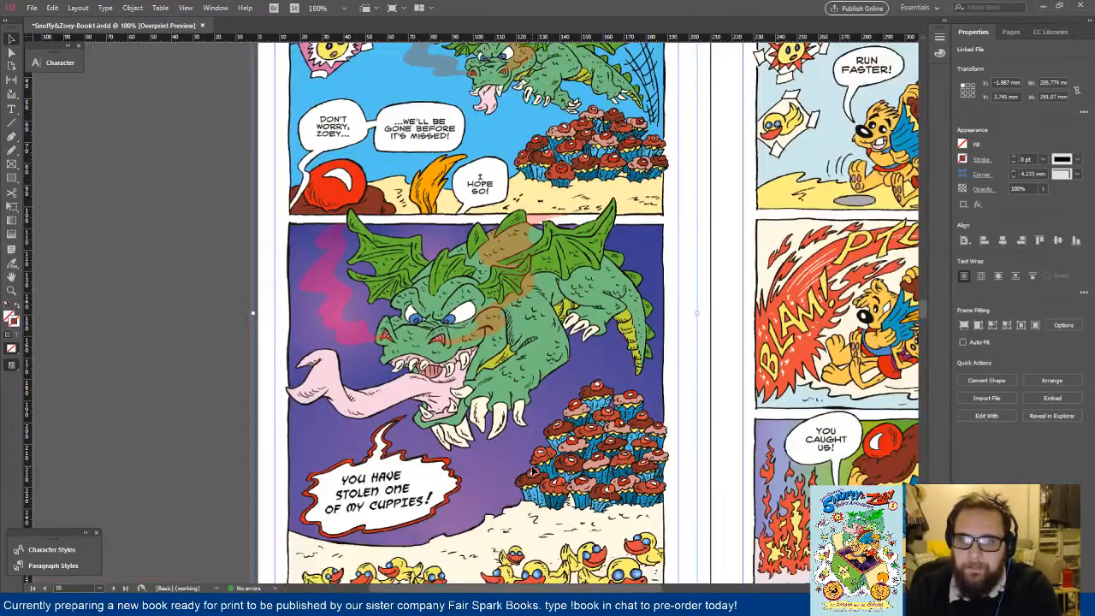
key("ctrl+minus")
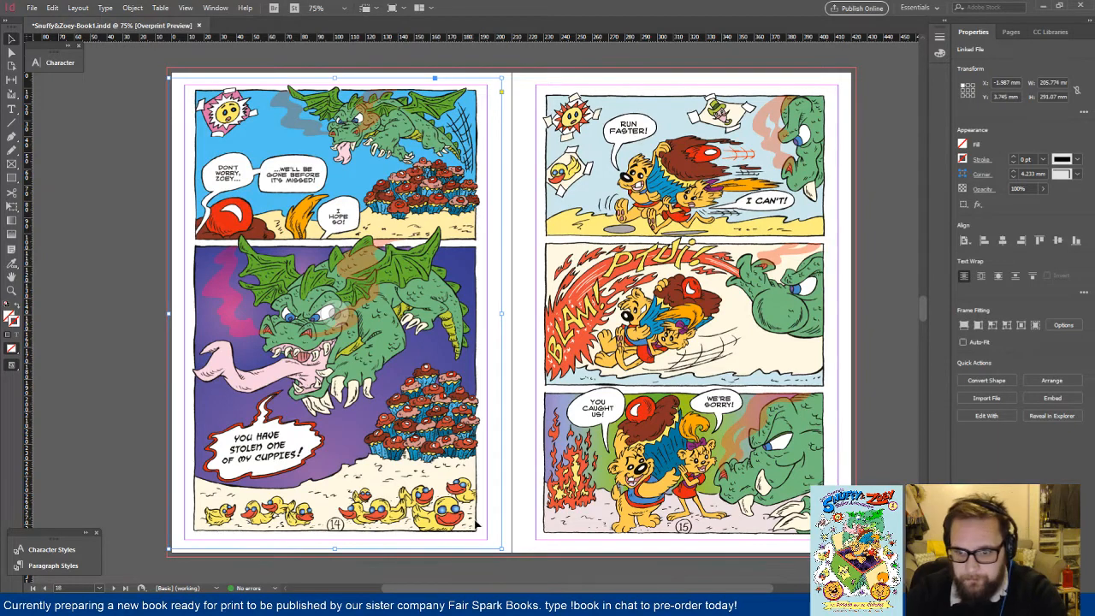
Step: Nudge the page 15 artwork slightly right to X 213.013 mm, away from the spine
left_click(608, 530)
key("Right")
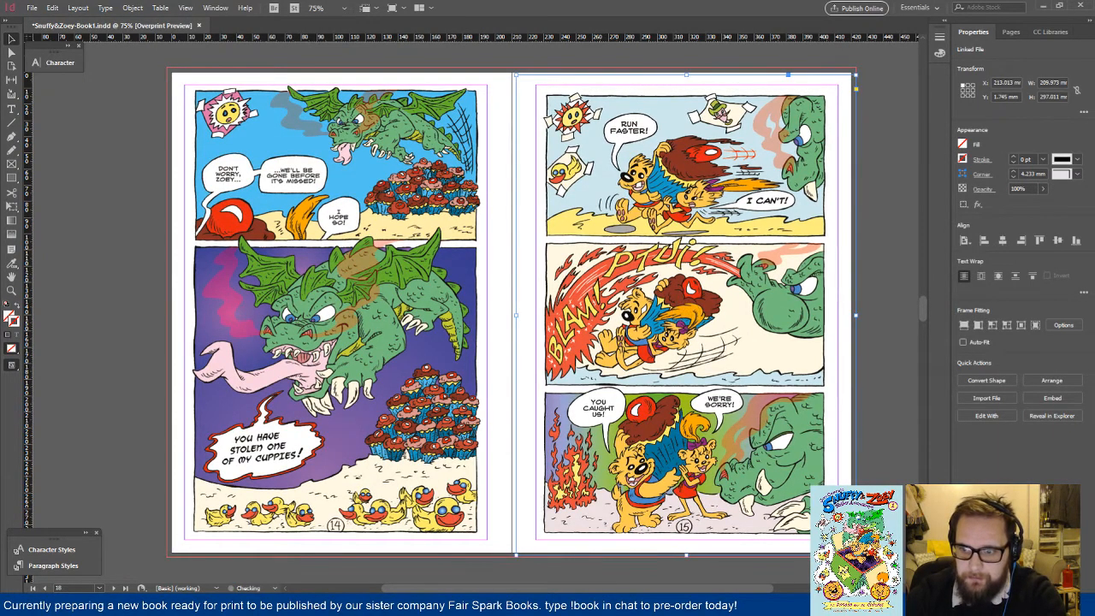
scroll(282, 228, "left", 2)
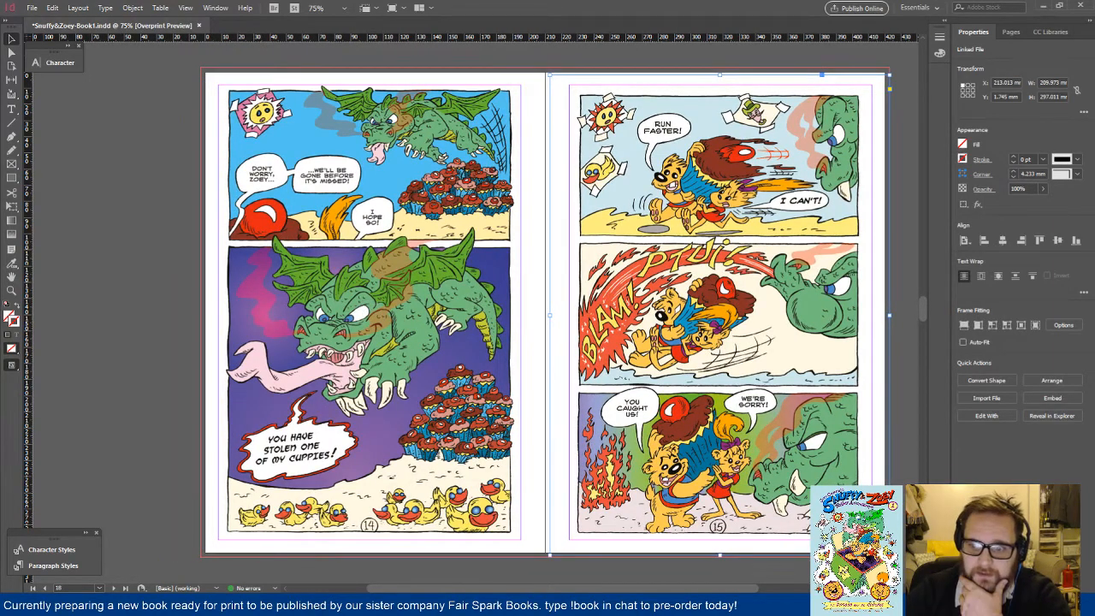
left_click_drag(683, 587, 724, 583)
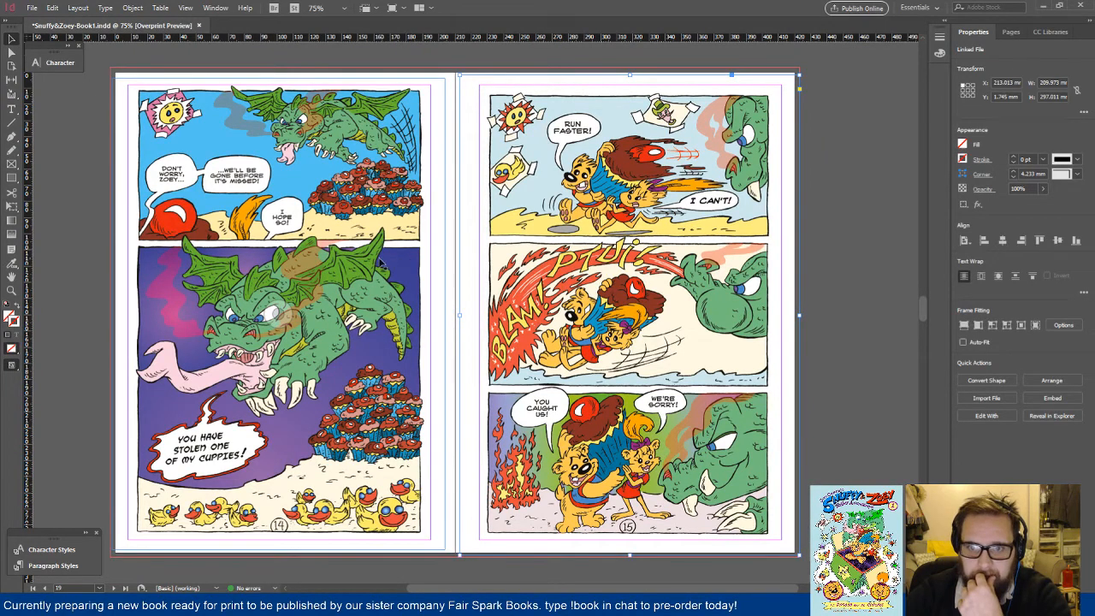
Step: Compare the spread with pages 12 and 13, add the note "pag 14 - 15 - size?" in Sublime Text, and return to InDesign
scroll(360, 244, "up", 5)
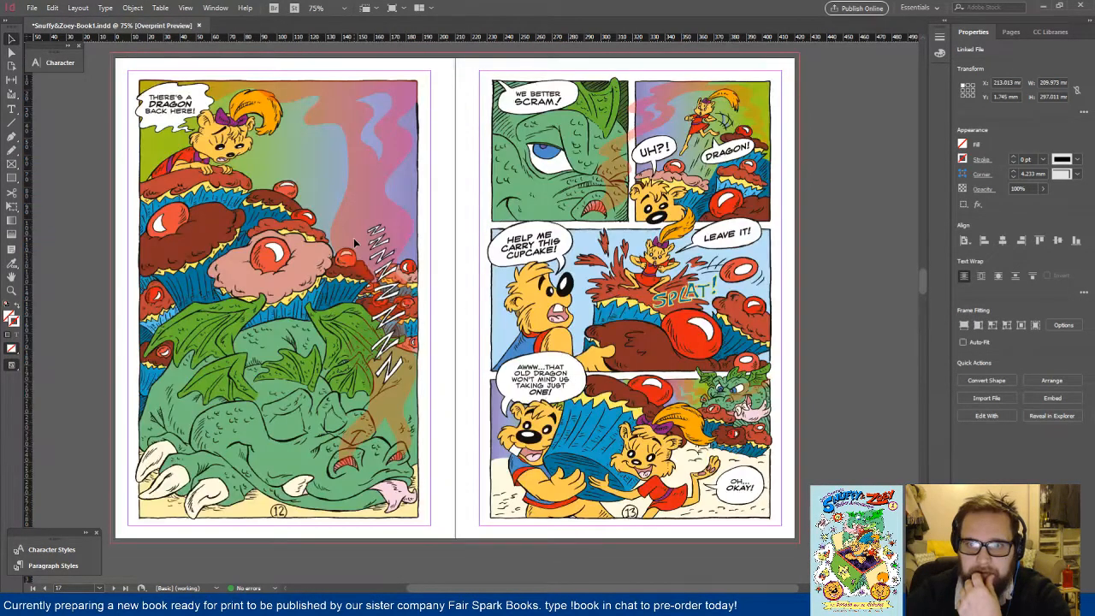
scroll(353, 237, "down", 5)
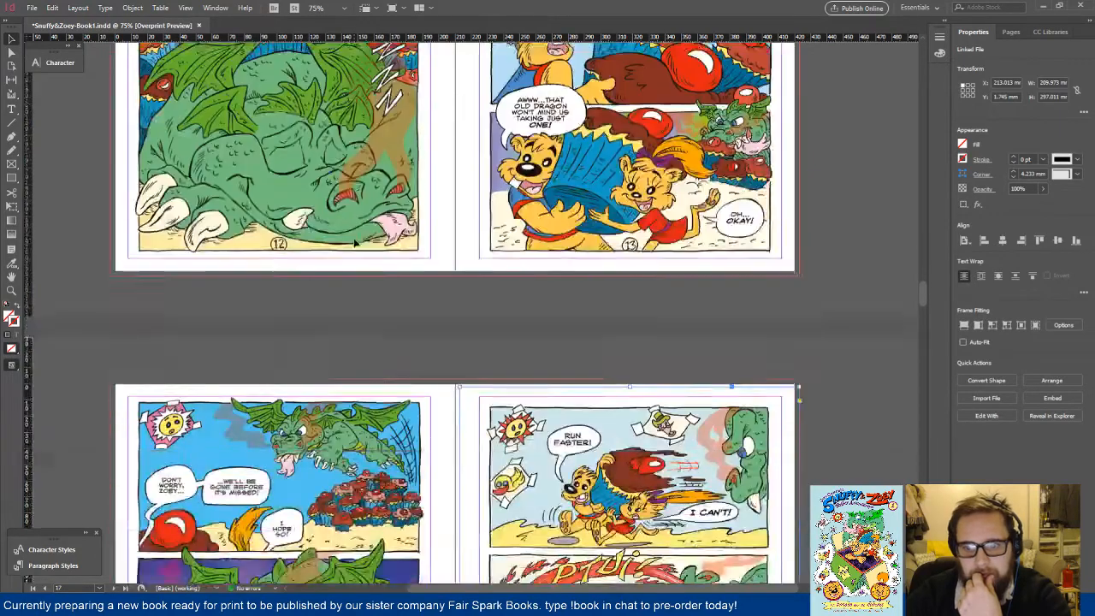
scroll(353, 244, "down", 1)
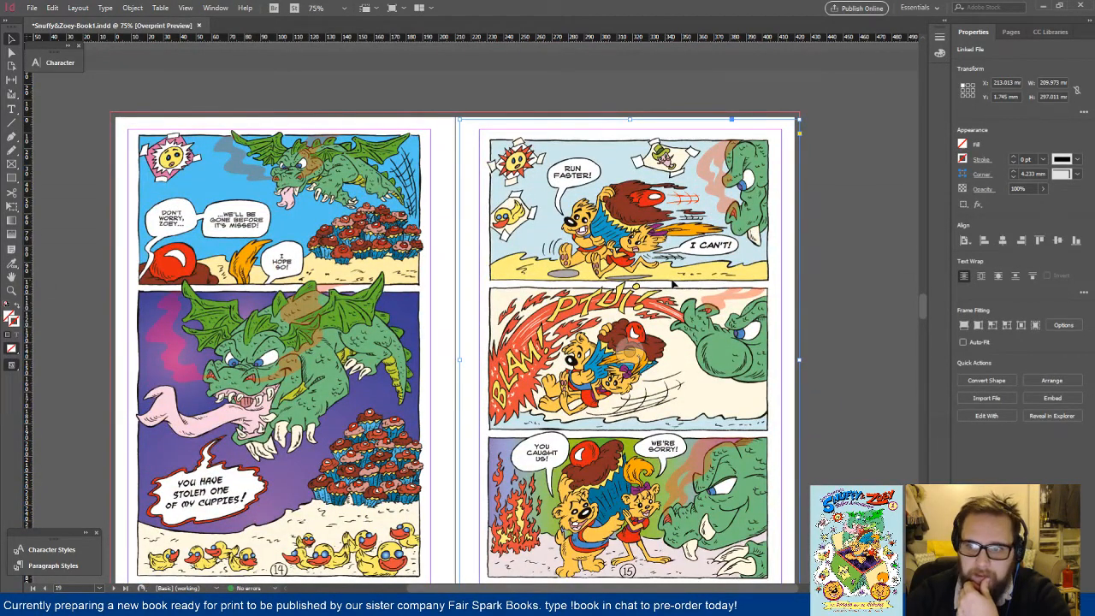
scroll(673, 284, "down", 2)
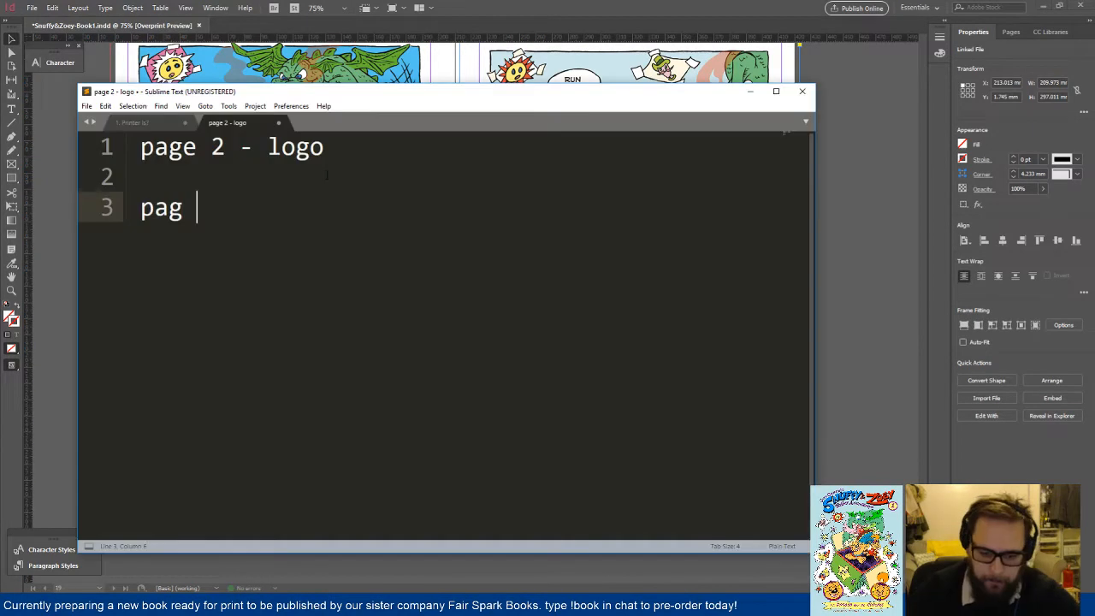
type("14 - 15 - size?")
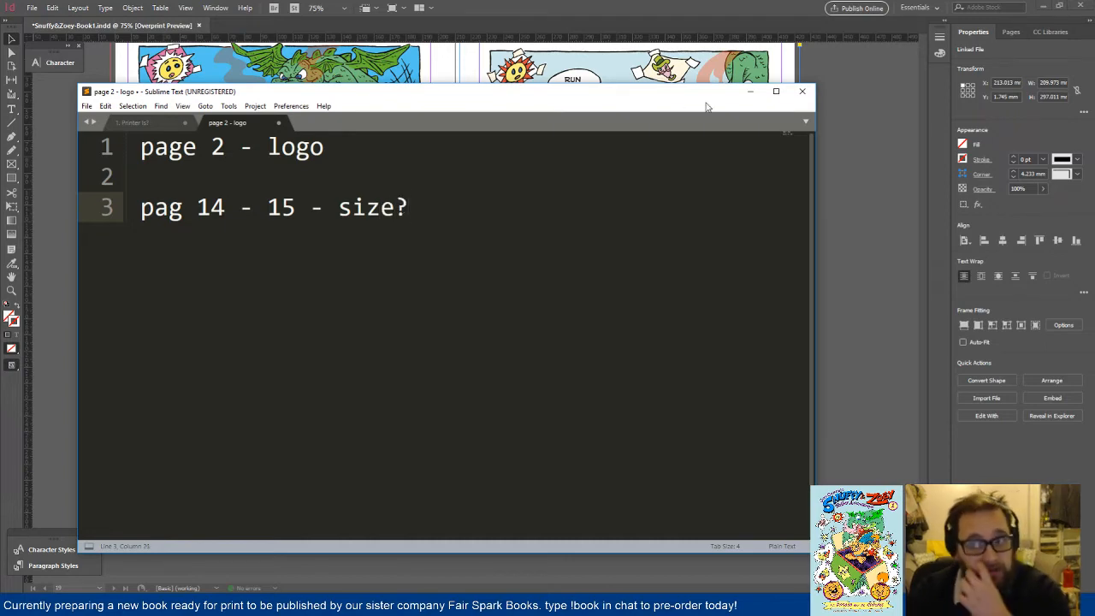
left_click(871, 141)
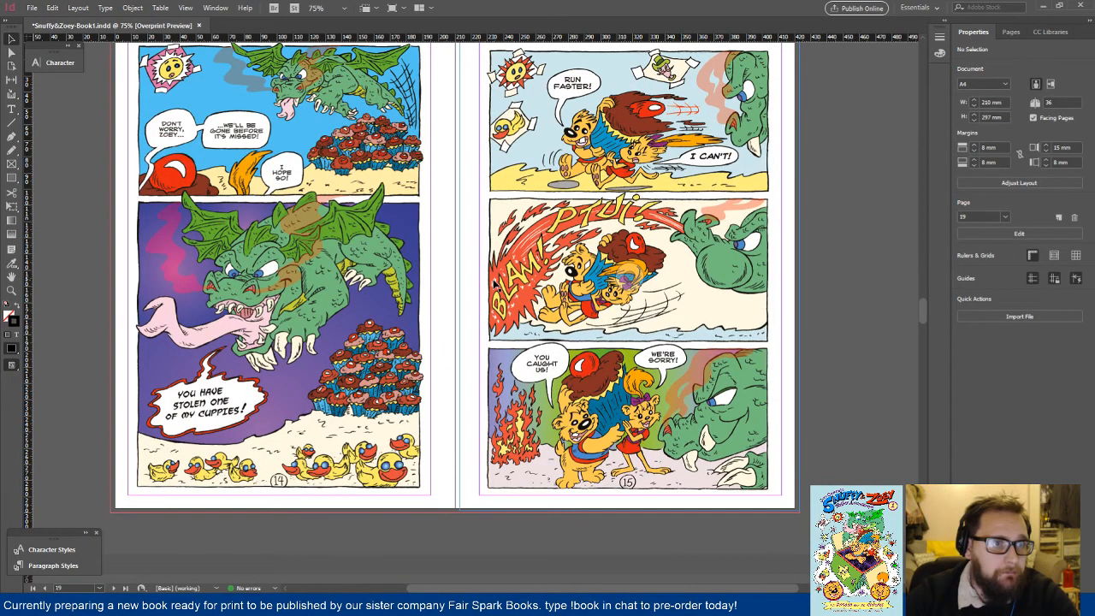
Step: Centre the page 16 artwork horizontally and vertically on its page
scroll(494, 284, "down", 5)
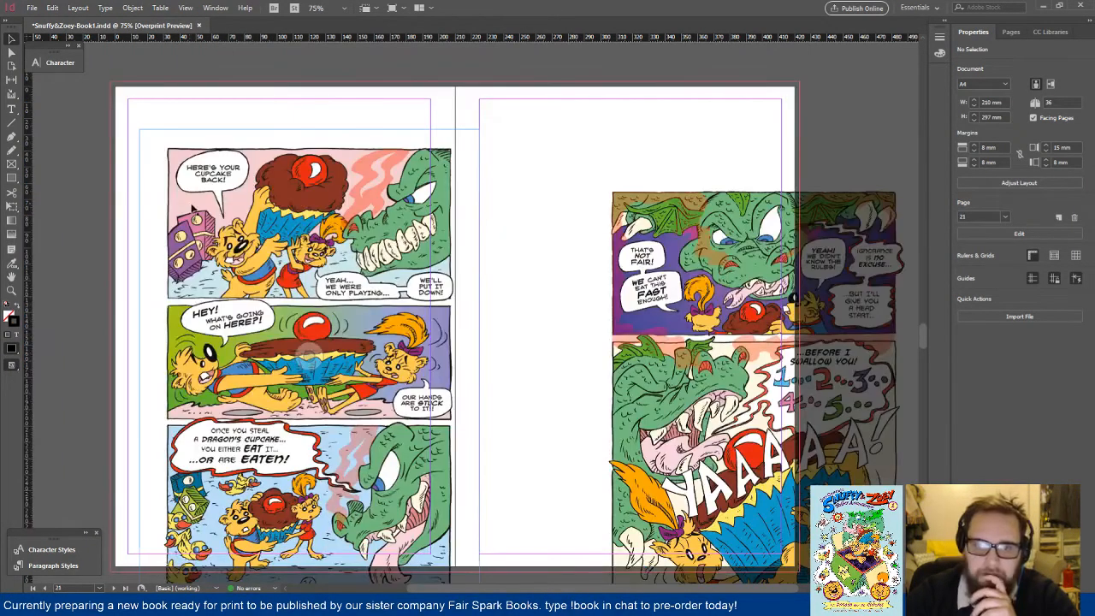
left_click(309, 197)
left_click(1003, 241)
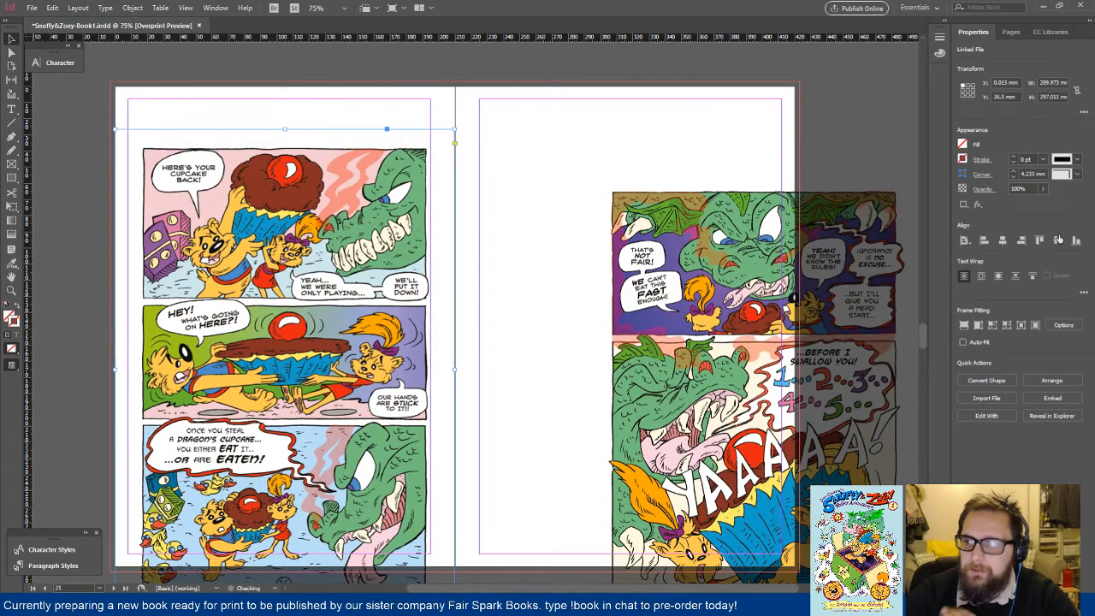
left_click(1057, 240)
Step: Centre the page 17 artwork horizontally and vertically on the right-hand page of the spread
left_click(727, 290)
left_click(1002, 241)
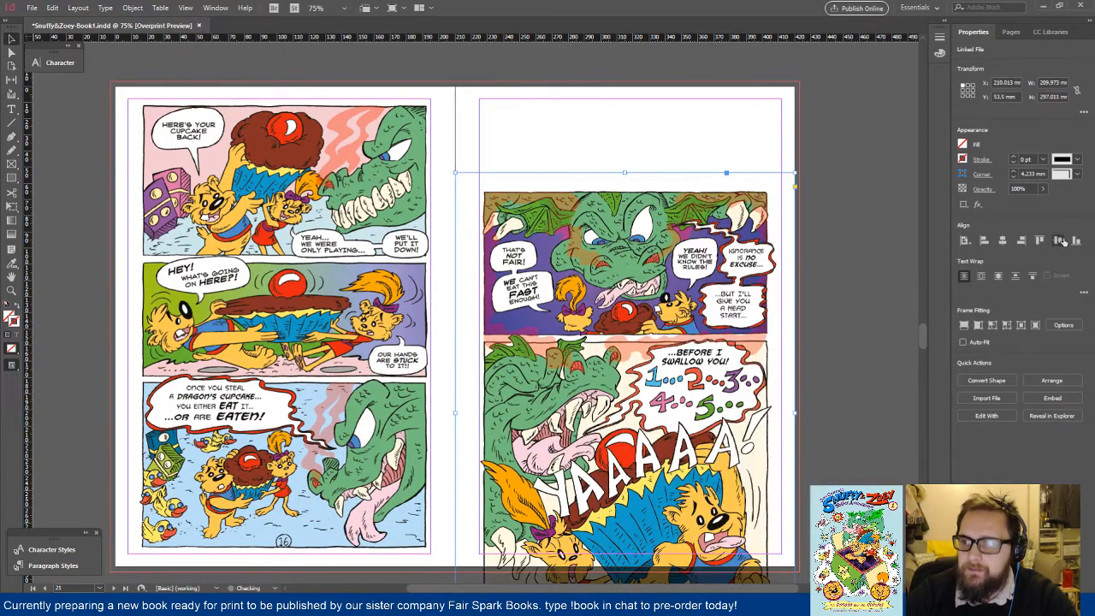
left_click(1063, 242)
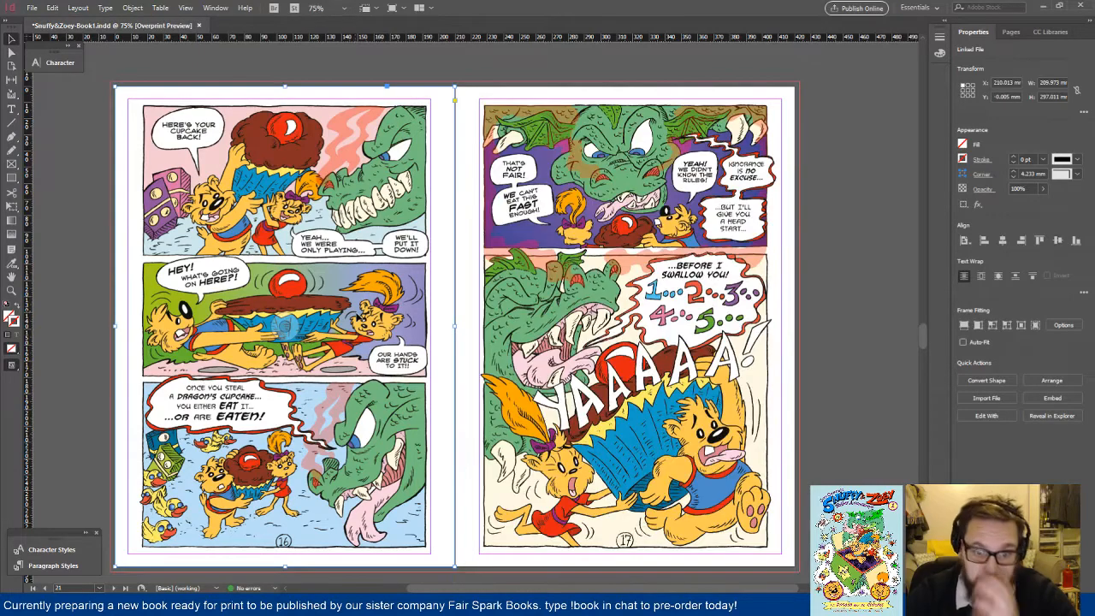
Step: Shift the page 16 artwork left, away from the spine, to X -2.987 mm
left_click(286, 325)
left_click_drag(285, 325, 278, 324)
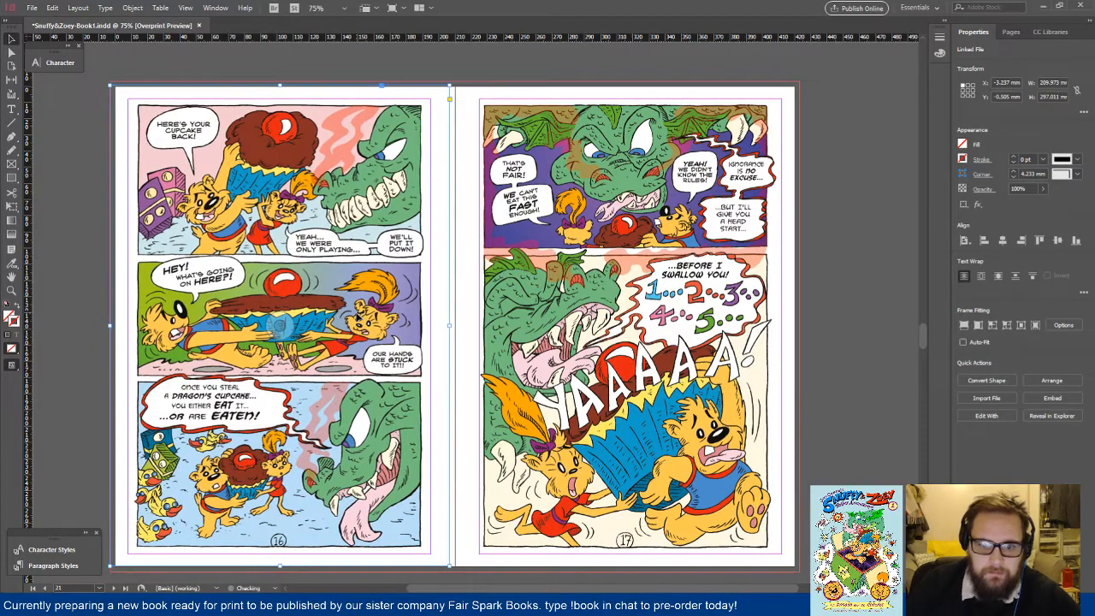
key("Right")
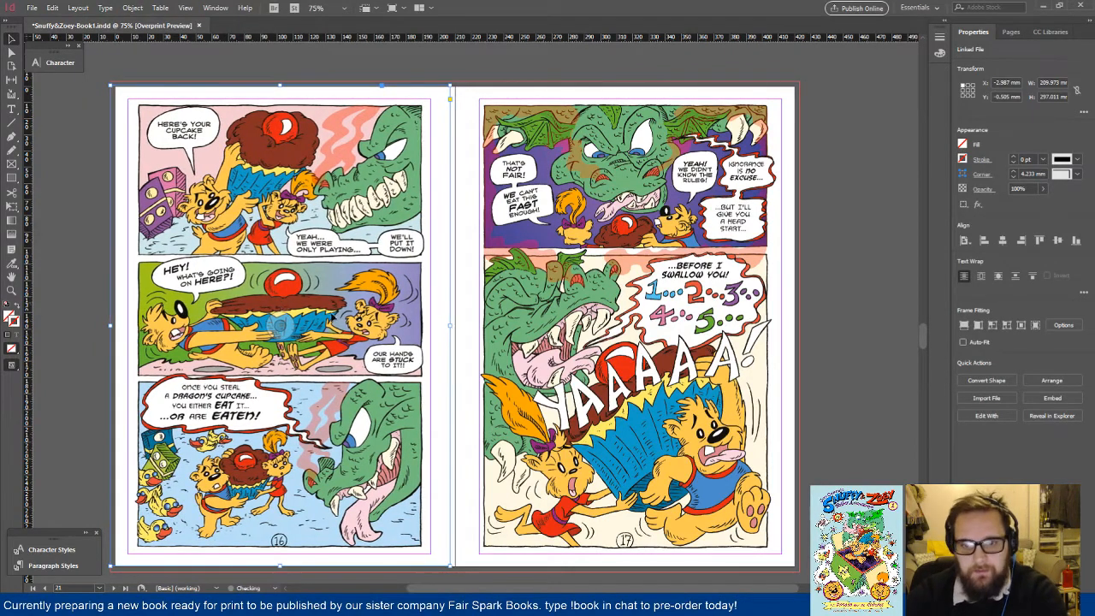
Step: Reposition the page 17 artwork away from the spine at X 212.25 mm and deselect it
left_click_drag(566, 310, 568, 310)
left_click_drag(638, 347, 599, 350)
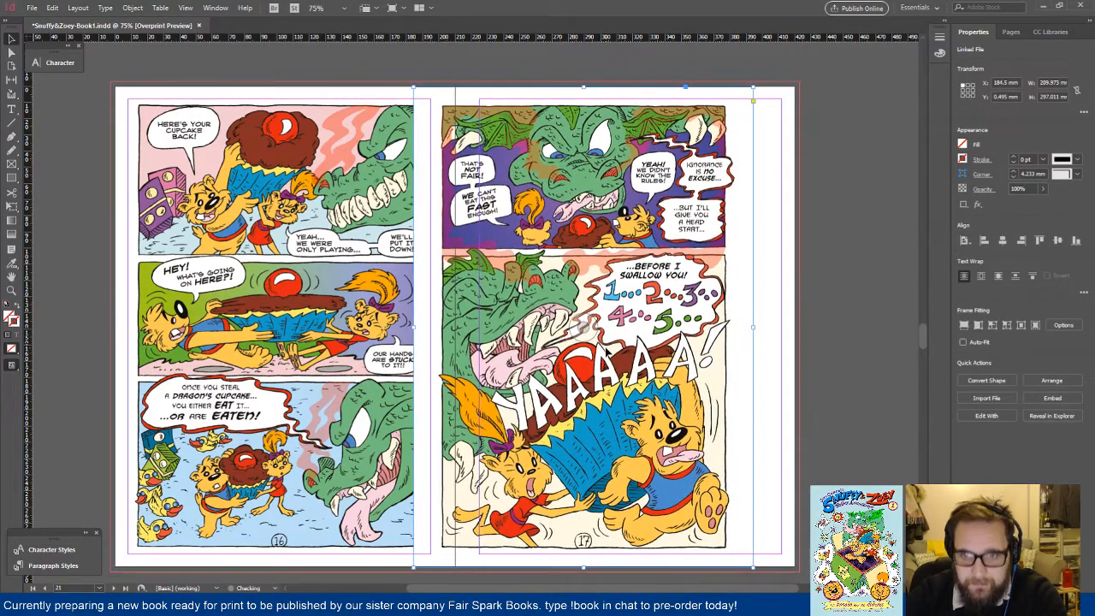
key("shift+Right")
key("Right")
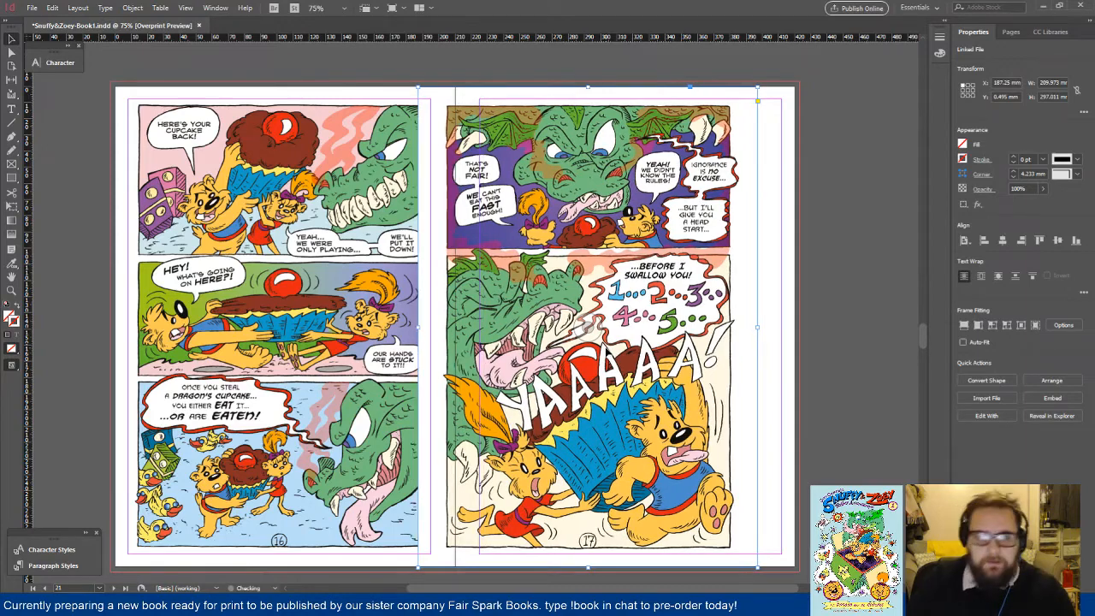
key("shift+Right")
key("shift+Right")
key("shift+Right")
key("shift+Right")
key("shift+Right")
key("shift+Right")
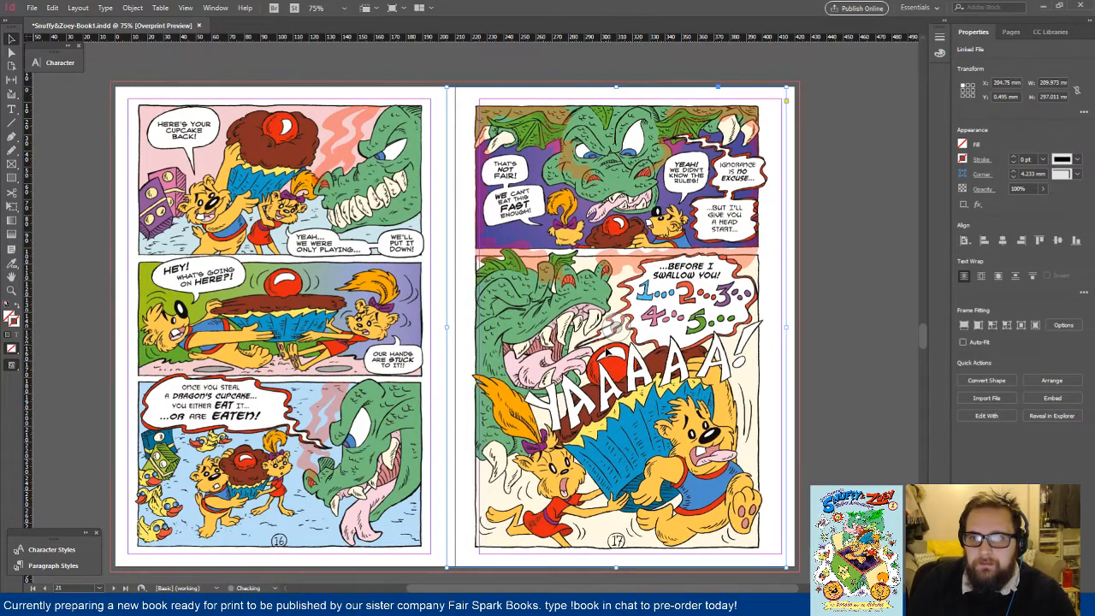
key("shift+Right")
key("shift+Right")
key("shift+Right")
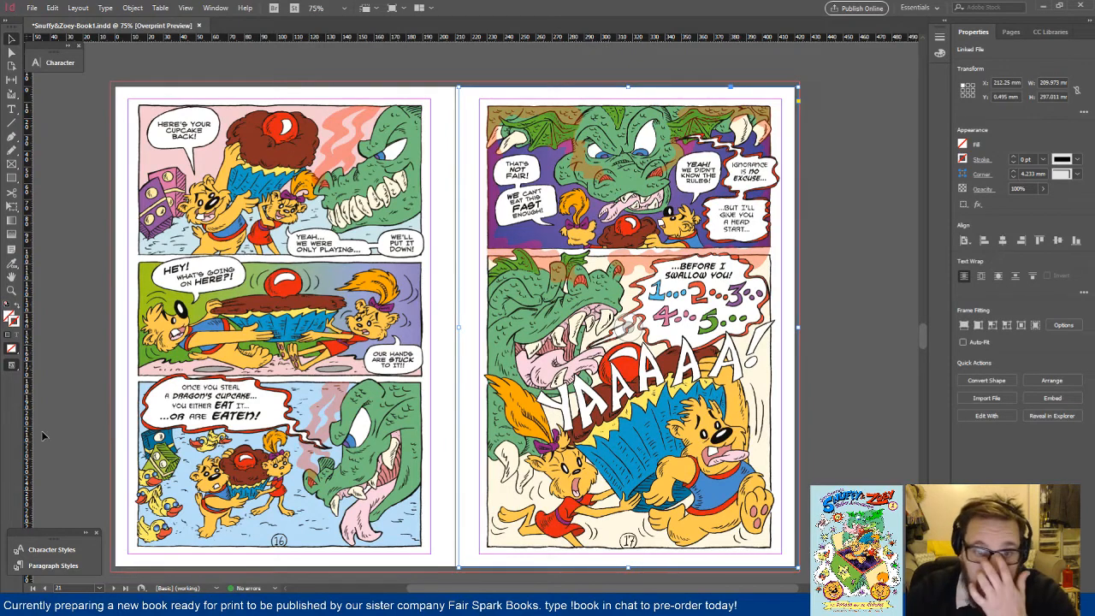
left_click(867, 192)
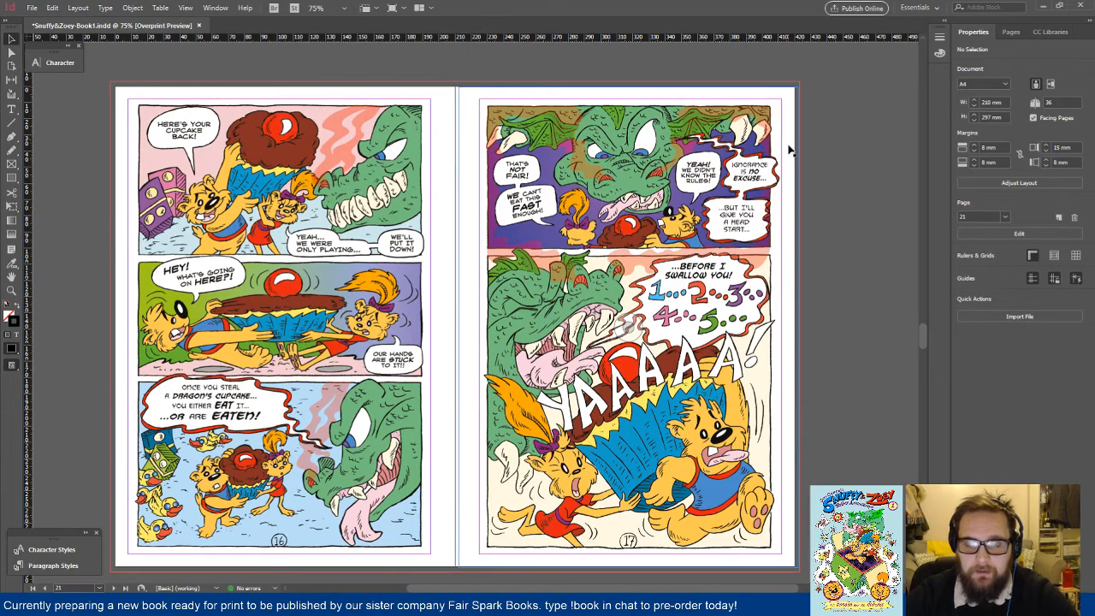
Step: Centre the page 18 artwork on the next spread horizontally and vertically on its page
scroll(788, 150, "down", 4)
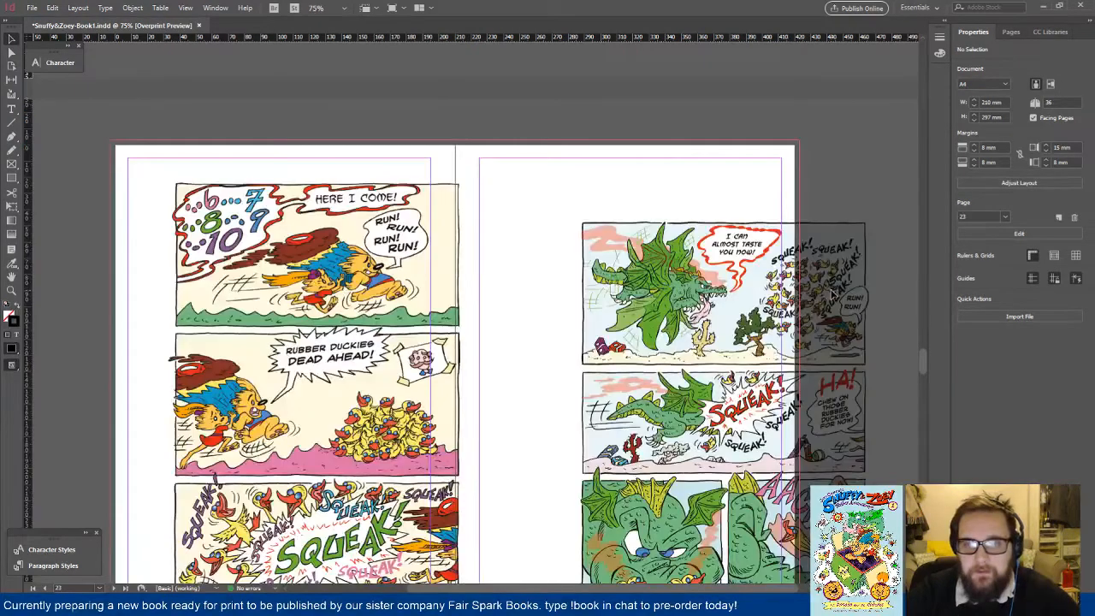
left_click(454, 237)
left_click(1002, 241)
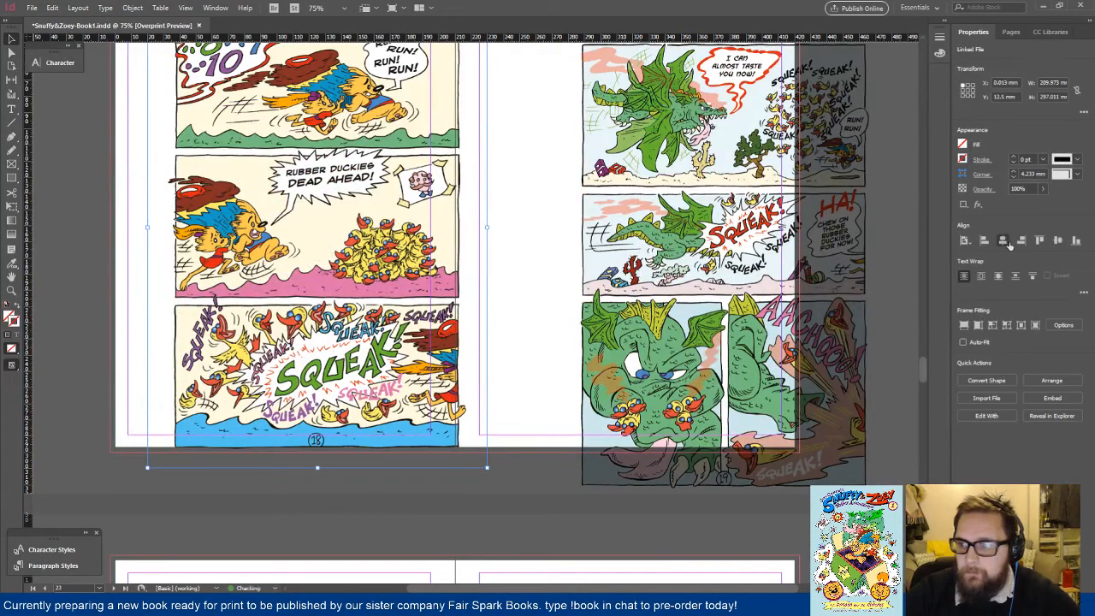
left_click(1057, 241)
Step: Centre the page 19 artwork horizontally and vertically on its page
scroll(490, 265, "up", 2)
left_click(734, 278)
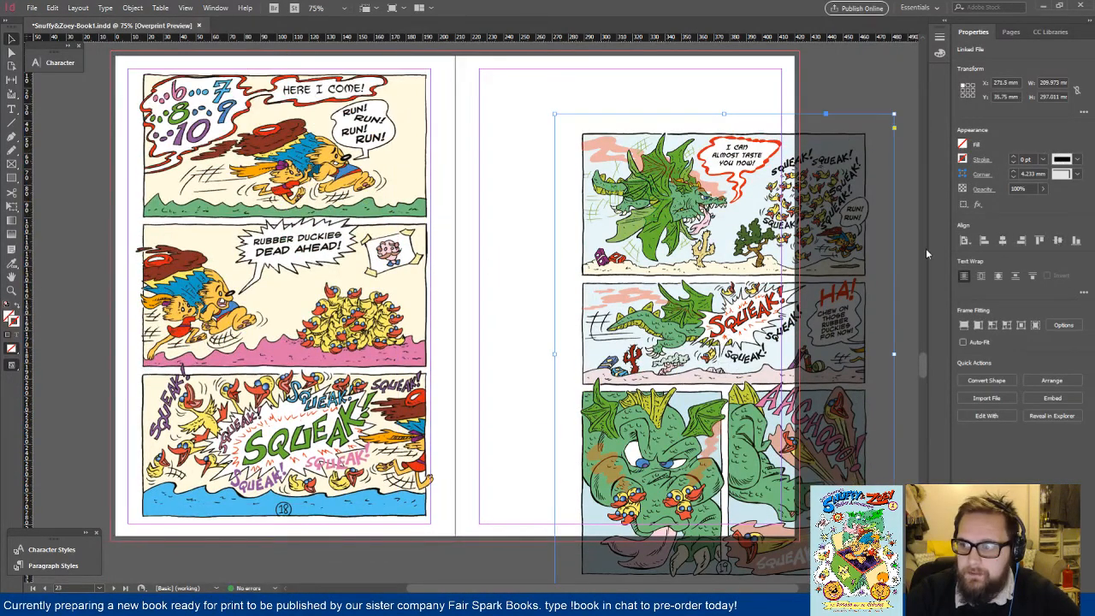
left_click(1002, 241)
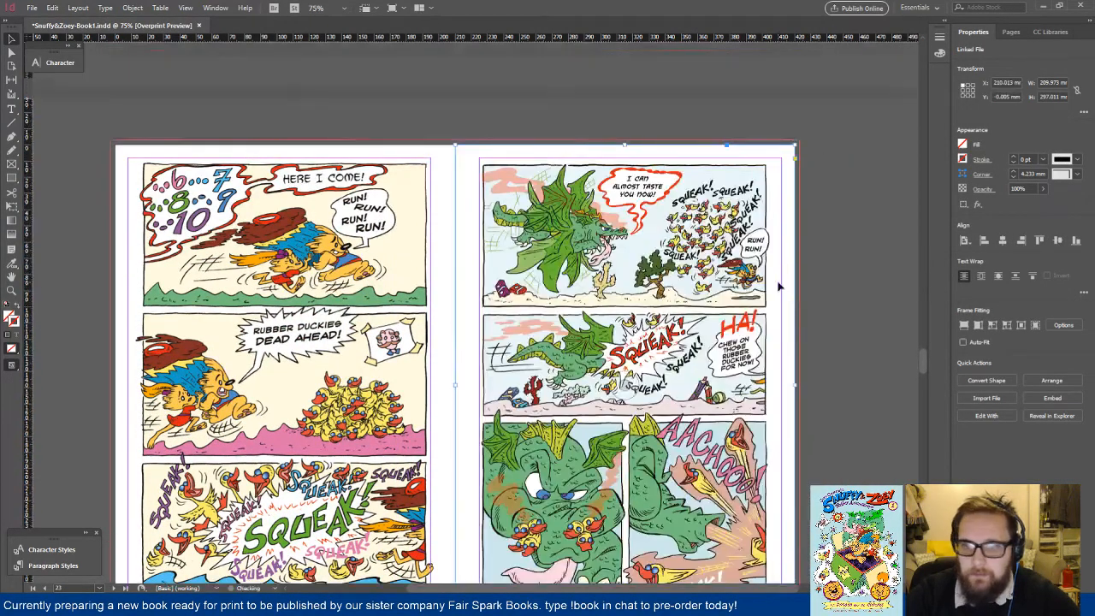
Step: Shift the page 18 artwork left, away from the spine, to X -2.487 mm
left_click(1057, 240)
left_click(392, 291)
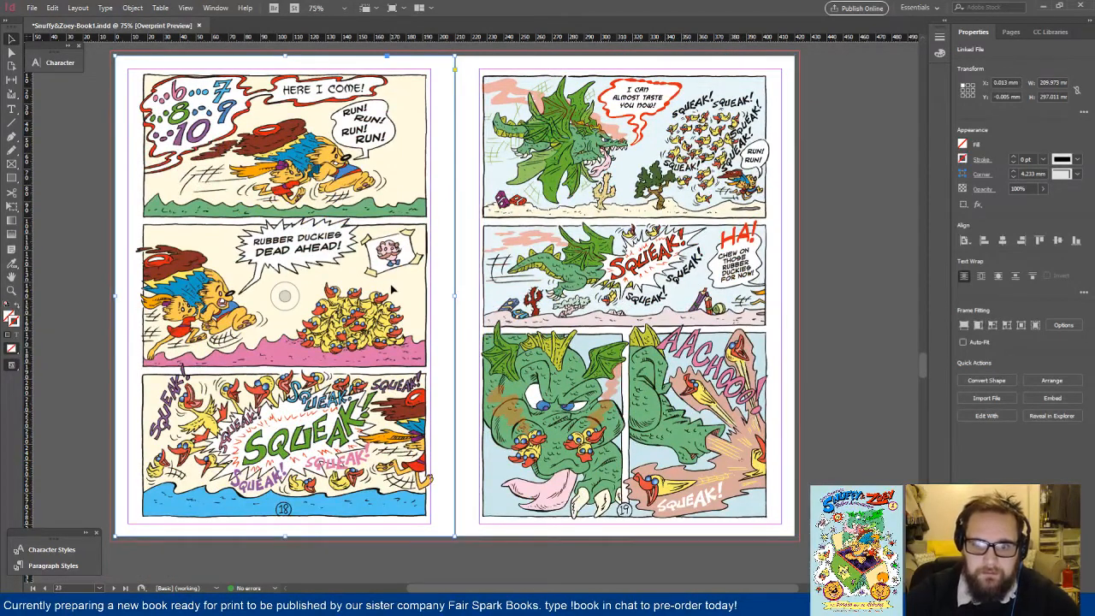
key("shift+Left")
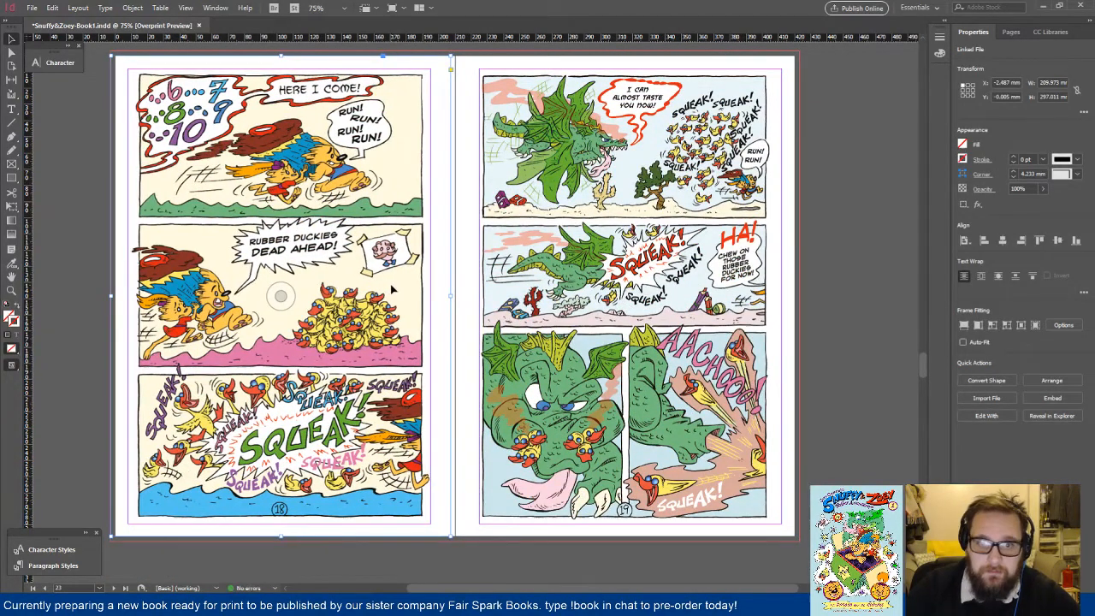
Step: Shift the page 19 artwork away from the spine to X 215.013 mm, nudge it up to Y -0.255 mm and deselect it
left_click(606, 284)
key("shift+Right")
key("shift+Right")
key("shift+Right")
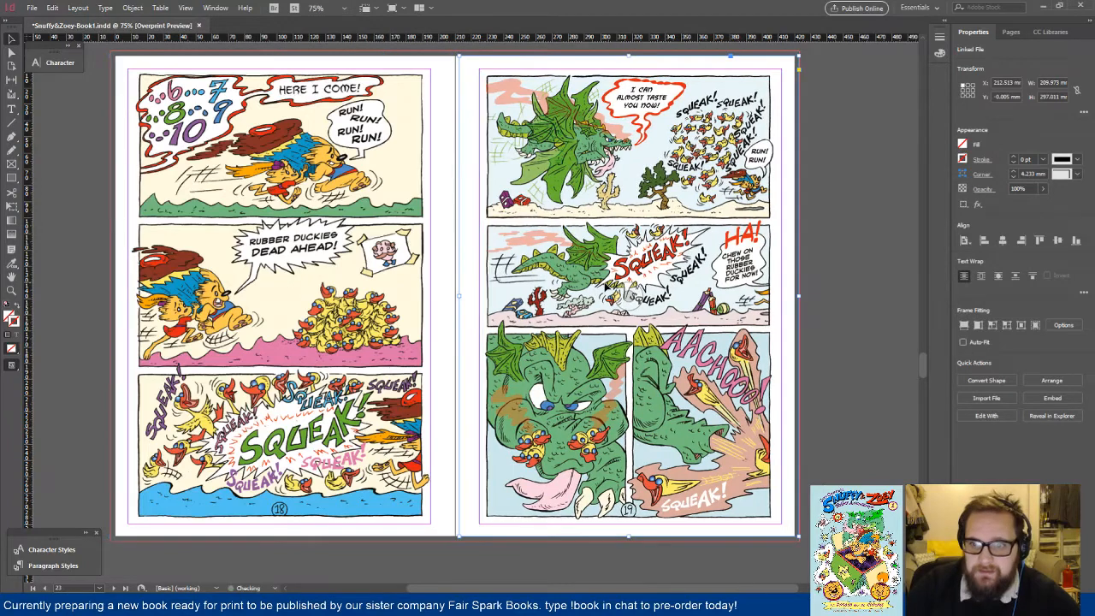
key("shift+Left")
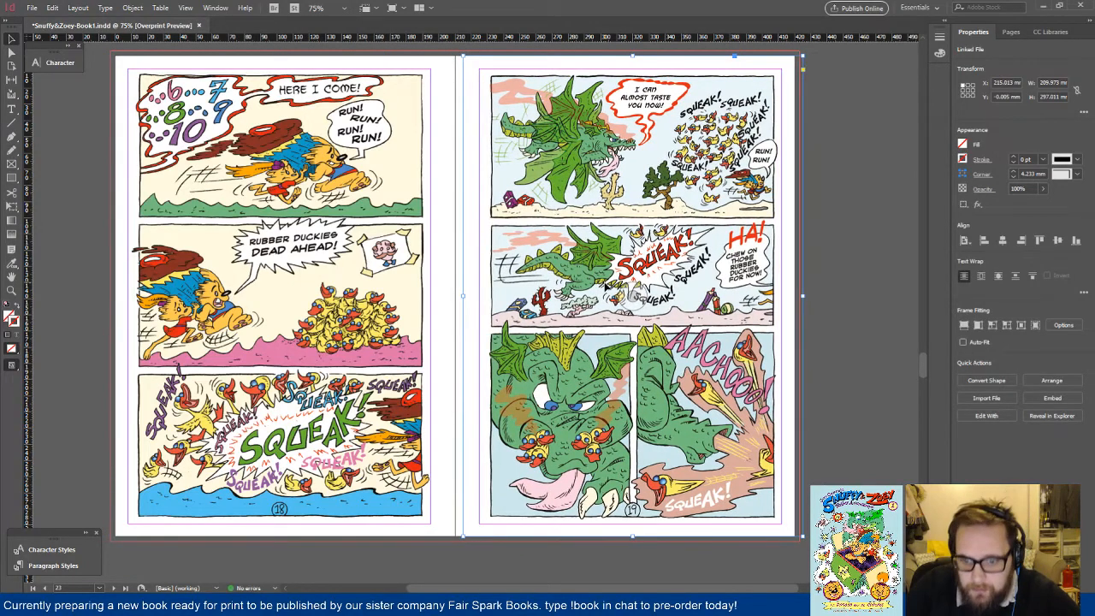
key("Up")
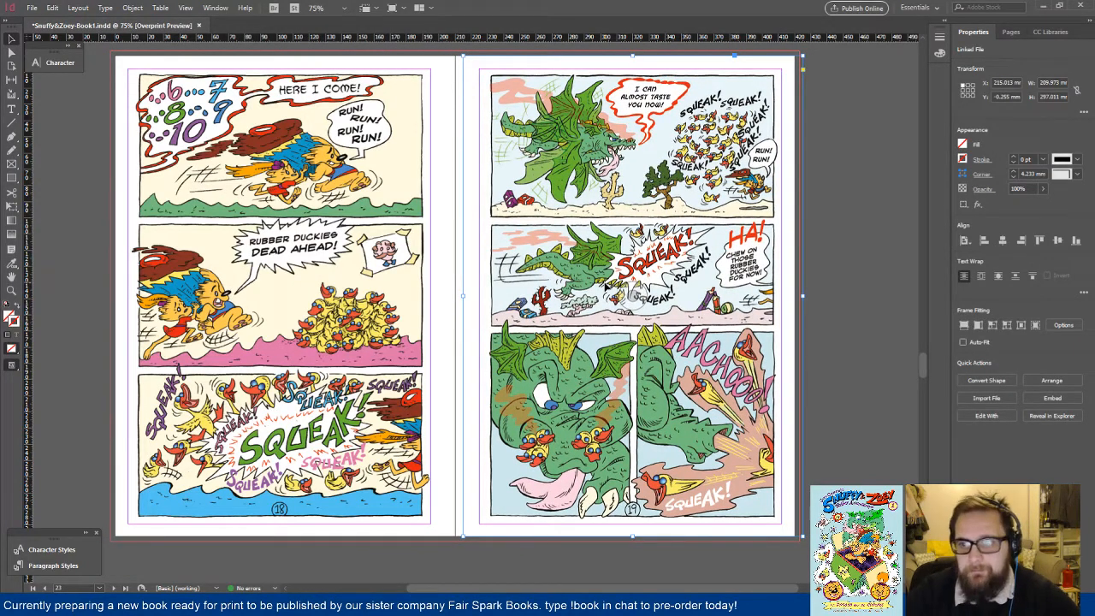
left_click(530, 560)
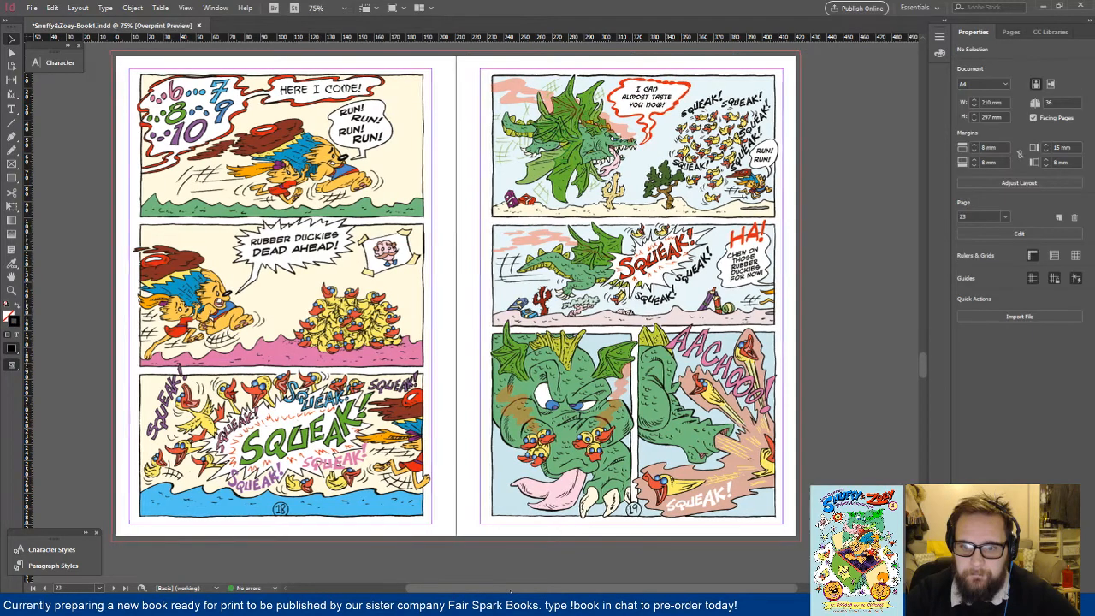
Step: Centre the page 20 artwork on the next spread horizontally and vertically on its page
left_click_drag(512, 588, 515, 588)
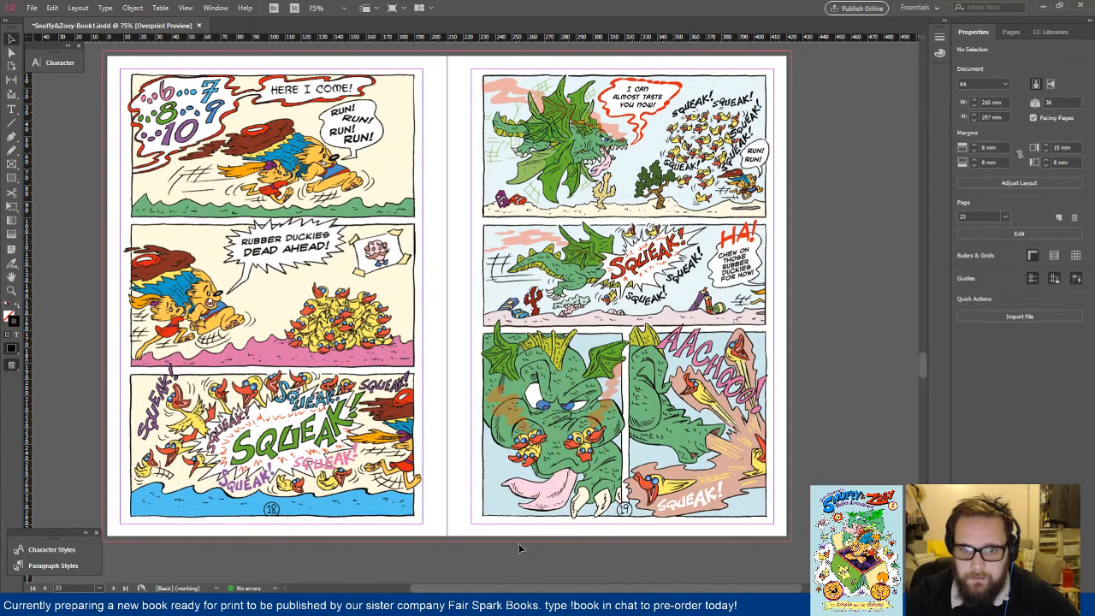
scroll(518, 545, "down", 14)
left_click(430, 246)
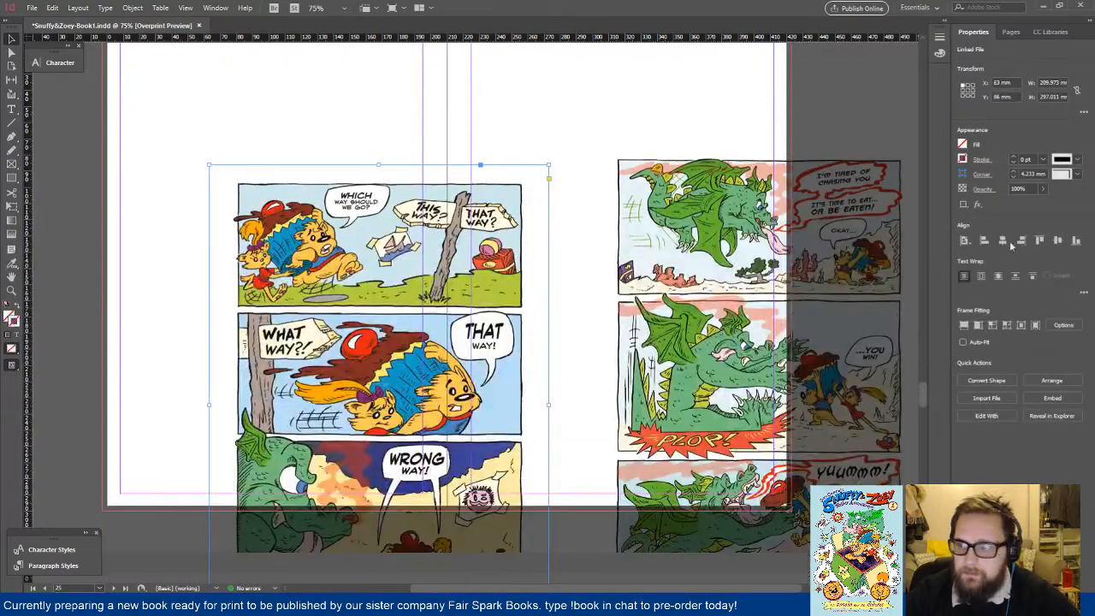
left_click(1002, 240)
left_click(1058, 240)
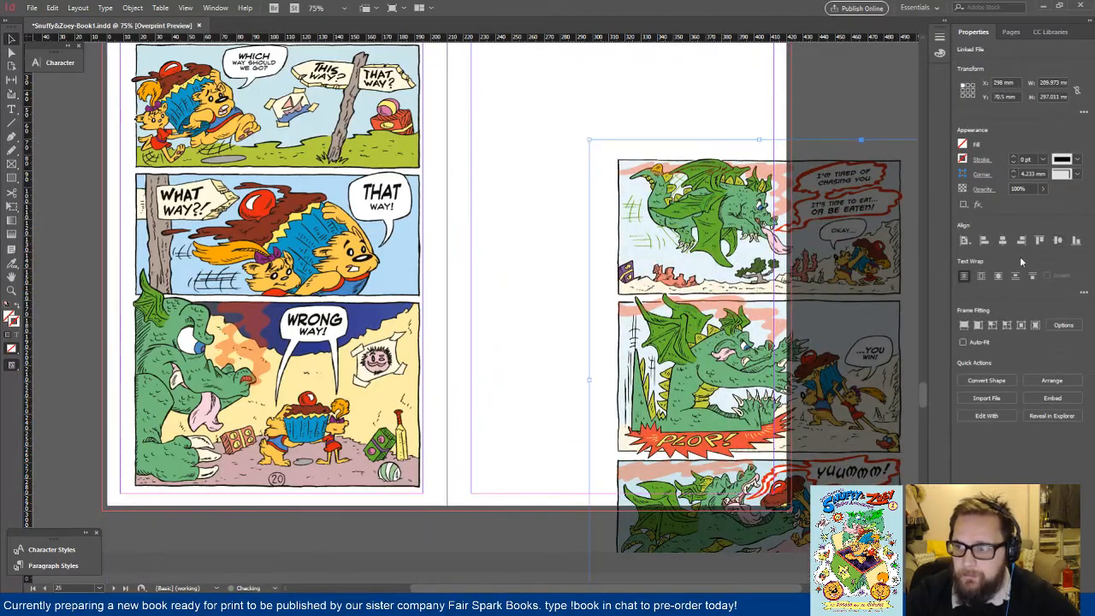
Step: Centre the page 21 artwork horizontally and vertically on its page
left_click(1002, 240)
left_click(1058, 241)
scroll(444, 350, "up", 2)
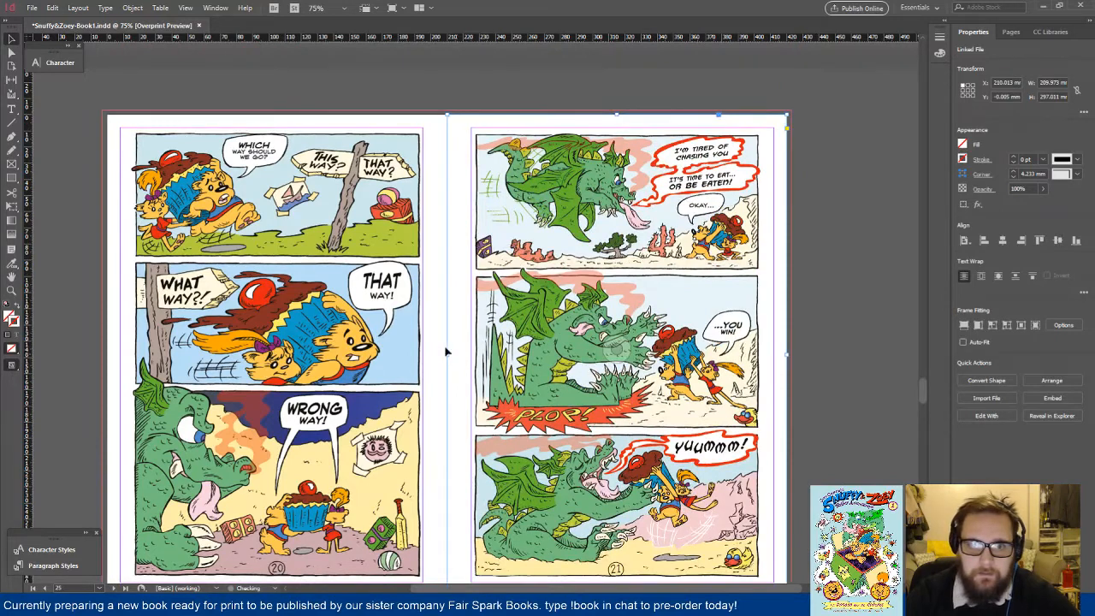
Step: Offset the artwork from the spine, page 20 to X -3.237 mm and page 21 to X 214.513 mm
left_click(425, 327)
key("shift+Left")
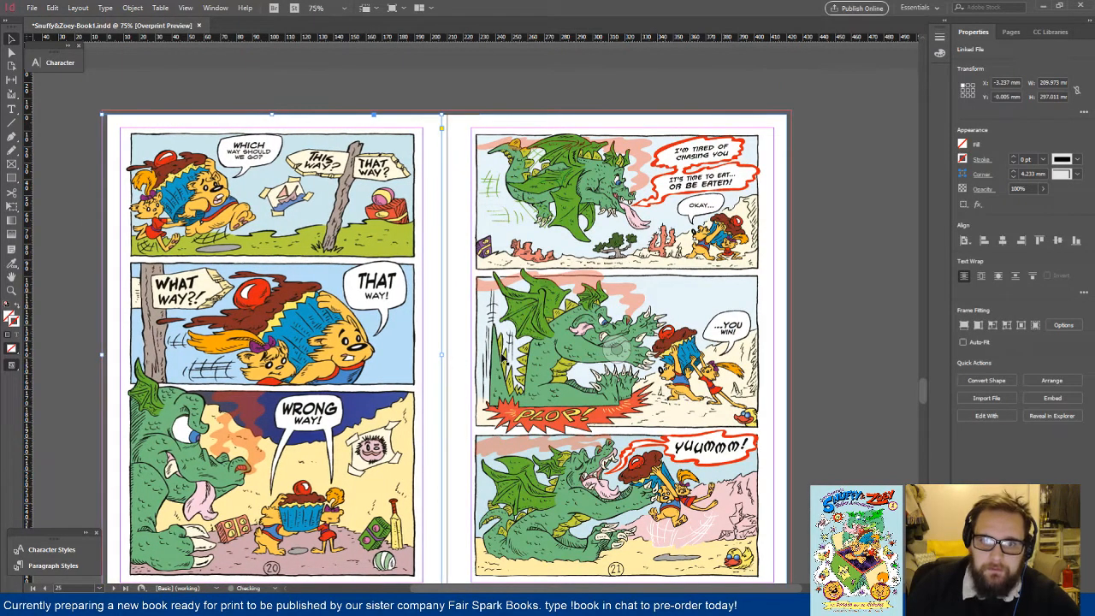
left_click(717, 245)
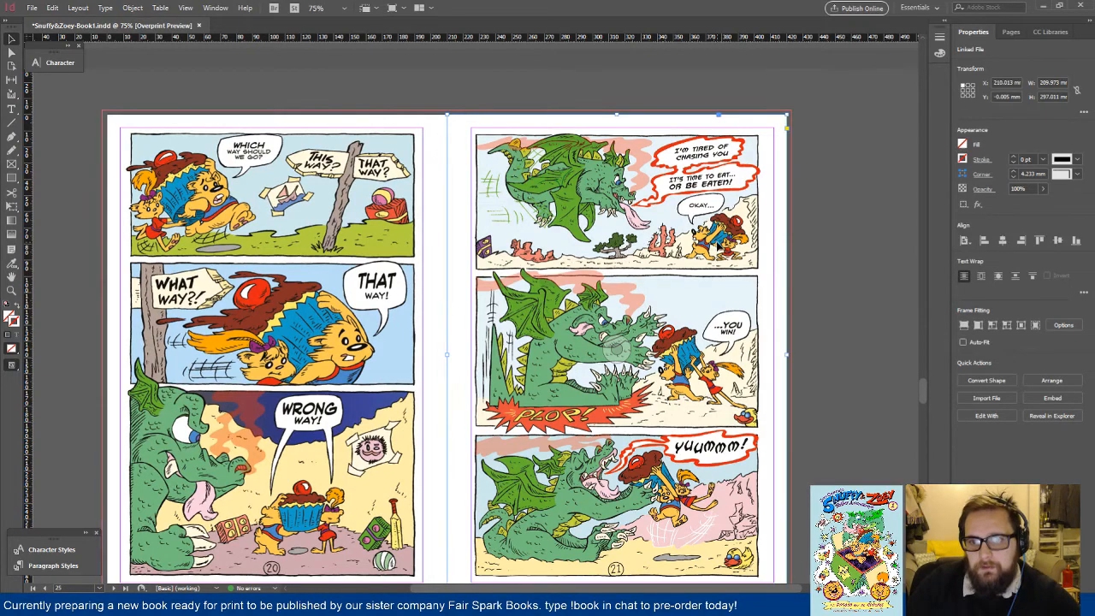
key("shift+Right")
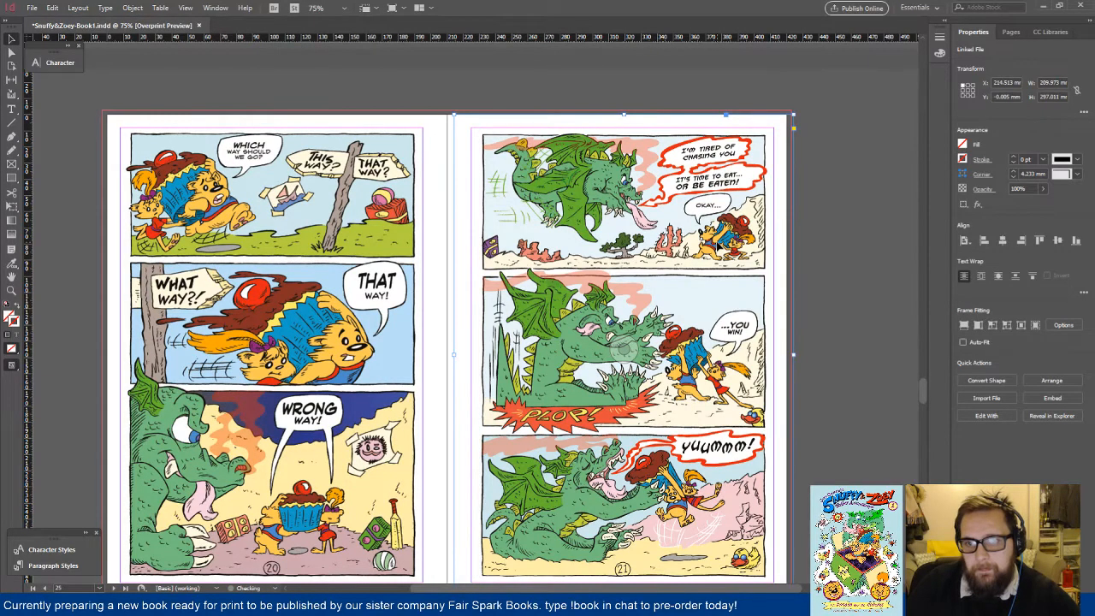
Step: Centre the page 22 artwork on the following spread horizontally and vertically on its page
scroll(640, 313, "down", 5)
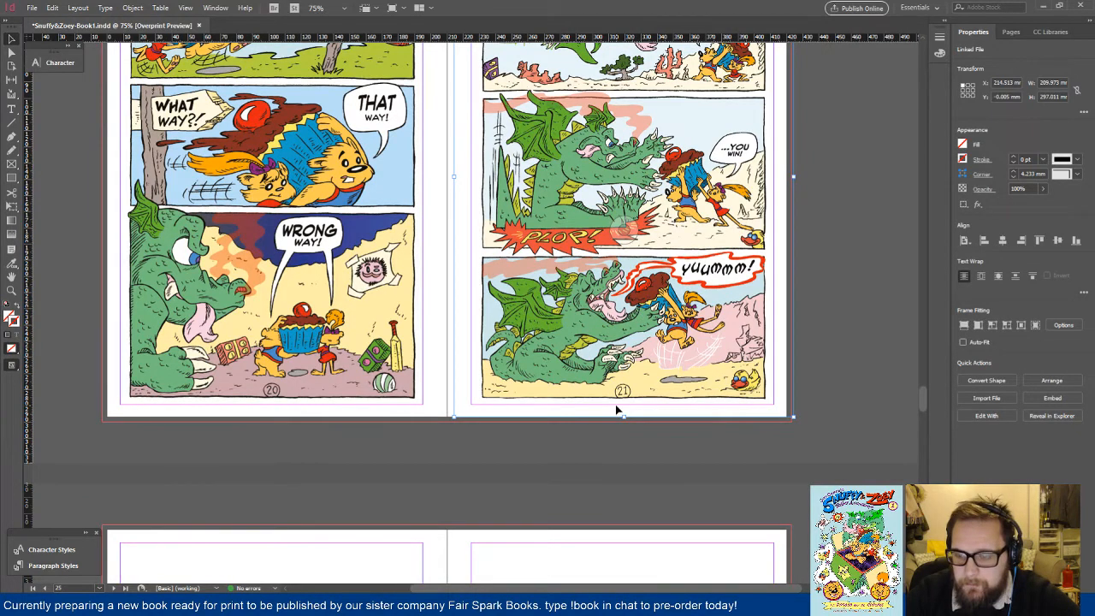
scroll(615, 409, "up", 1)
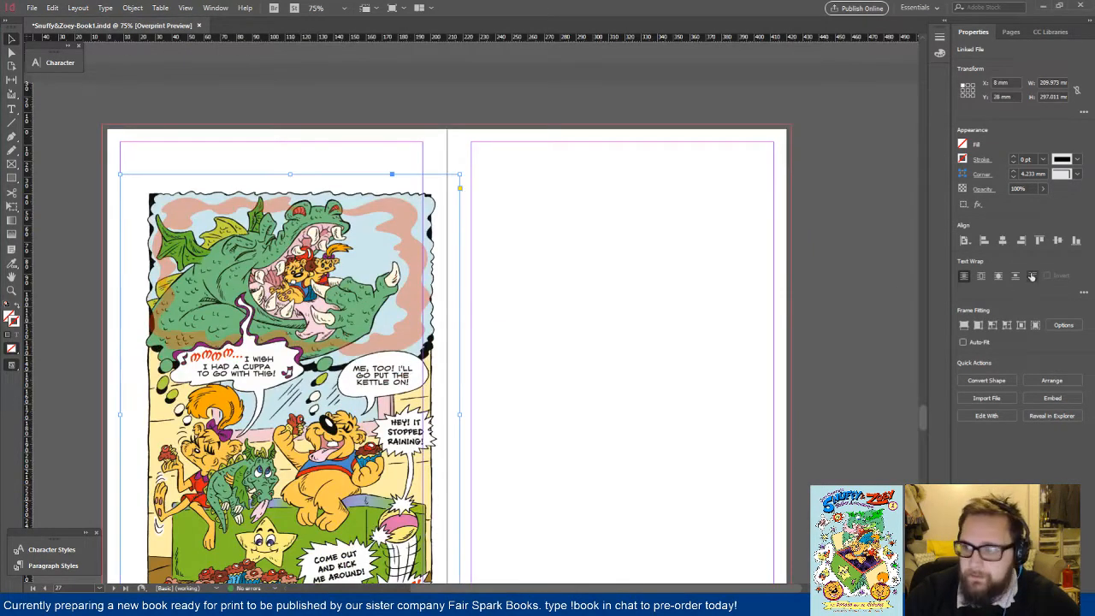
left_click(1002, 241)
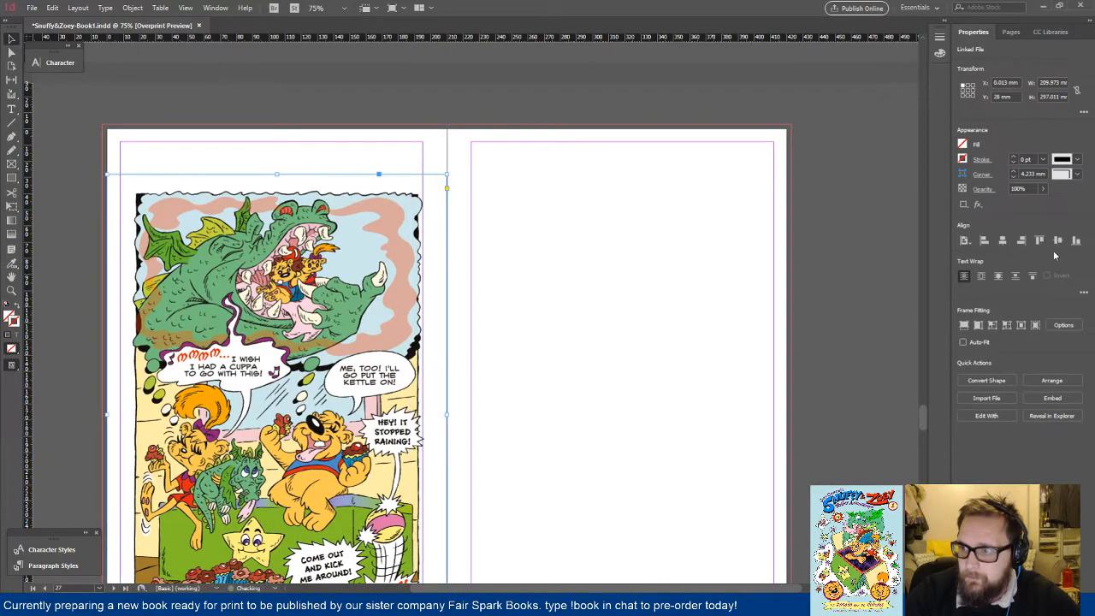
left_click(1058, 241)
Step: Shift the page 22 artwork left, away from the spine, to X -2.487 mm, deselect it and save the document
scroll(650, 347, "down", 2)
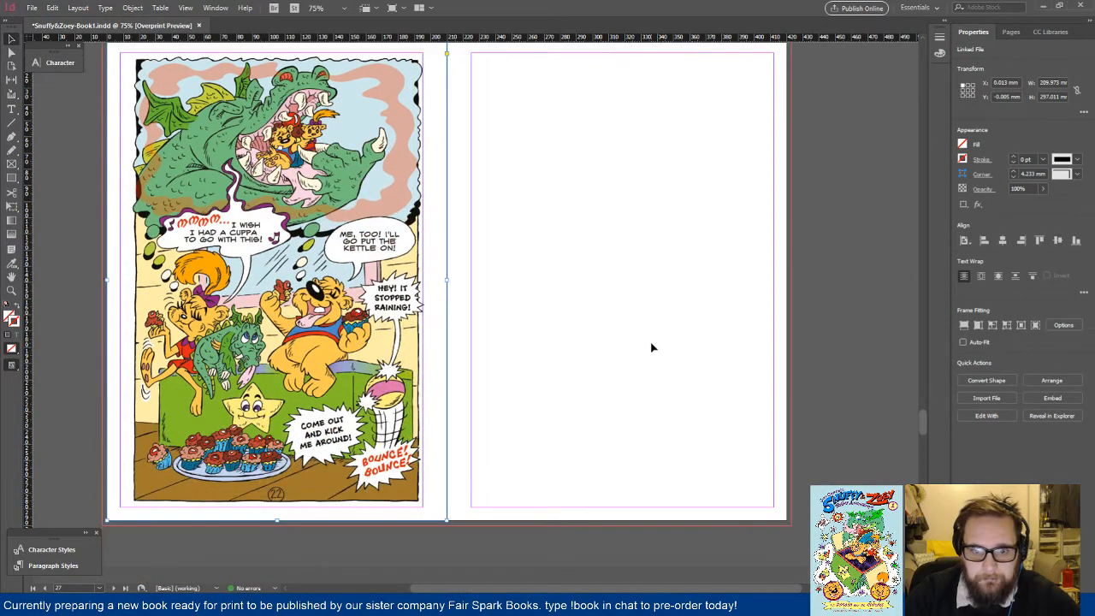
left_click(561, 343)
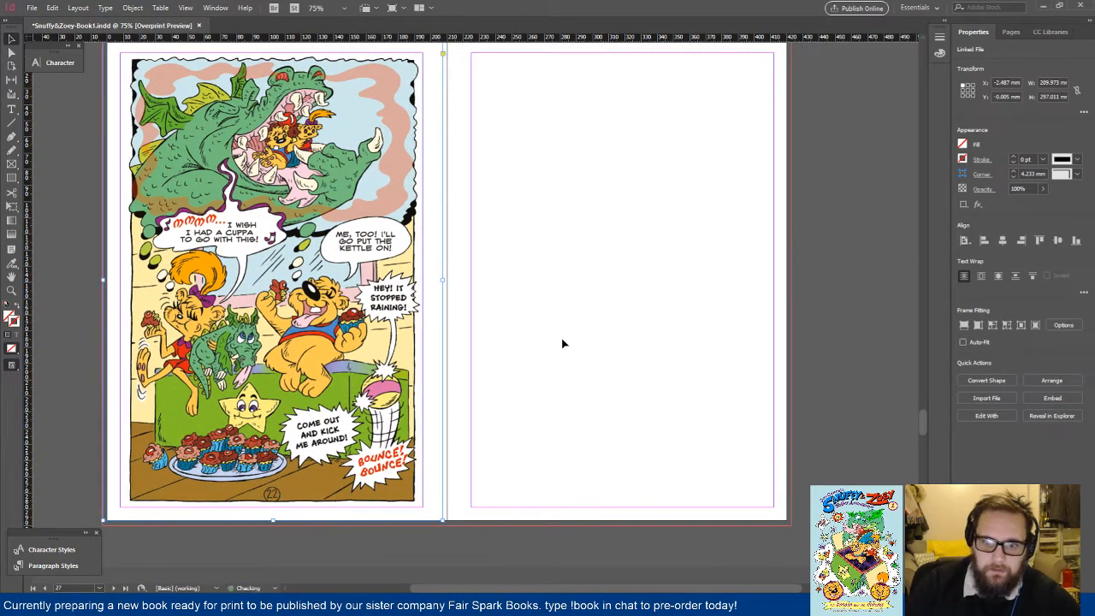
key("ctrl+s")
Step: Bring the empty spreads after page 22 into view and open the Place dialog for importing more page artwork
scroll(562, 342, "down", 4)
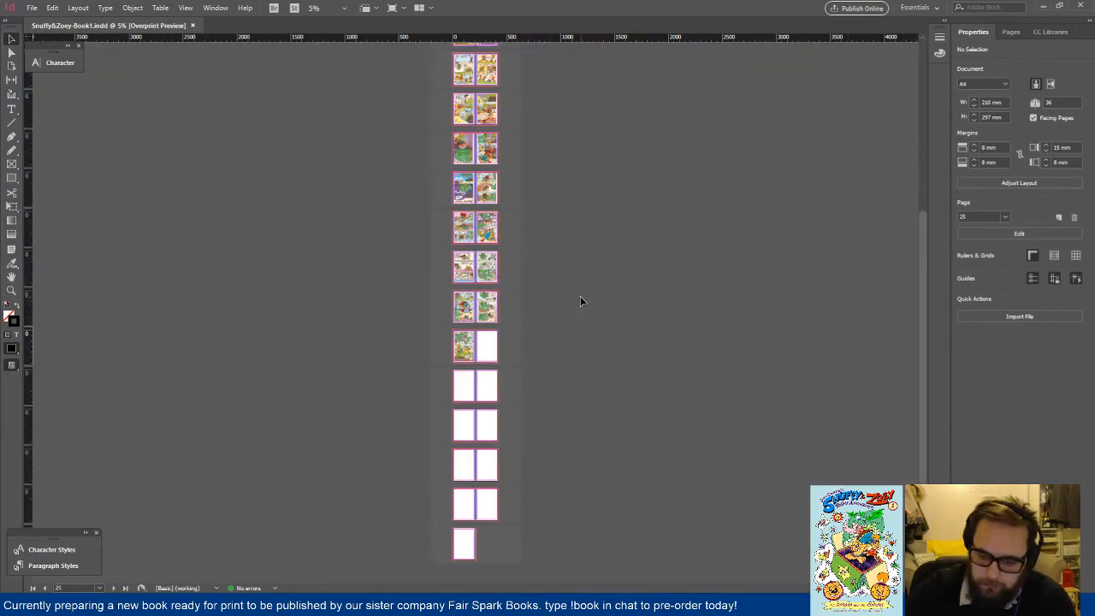
key("ctrl+equal")
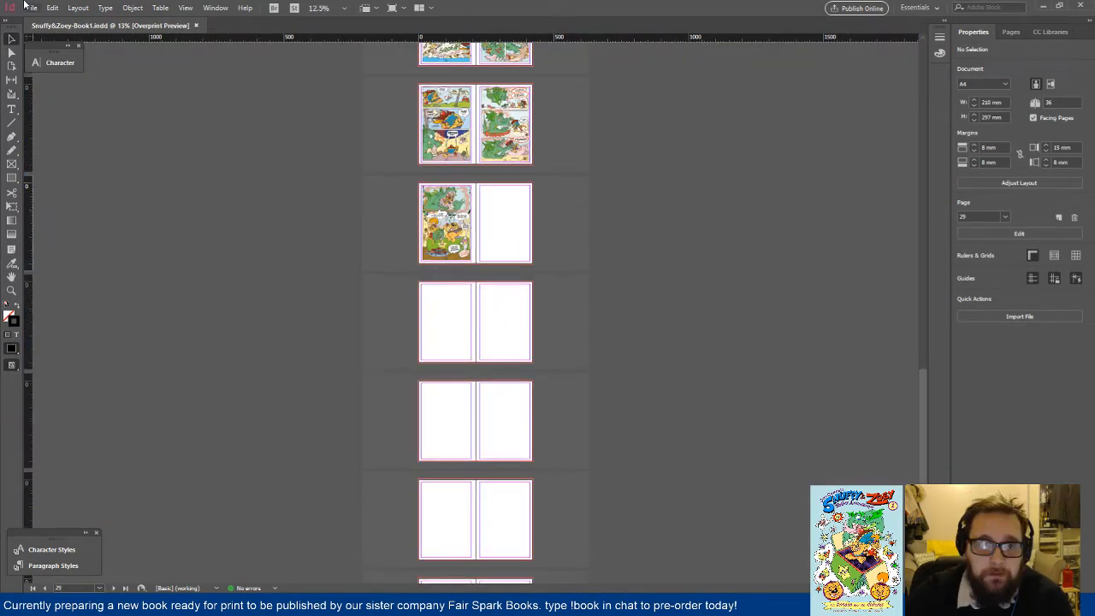
key("ctrl+d")
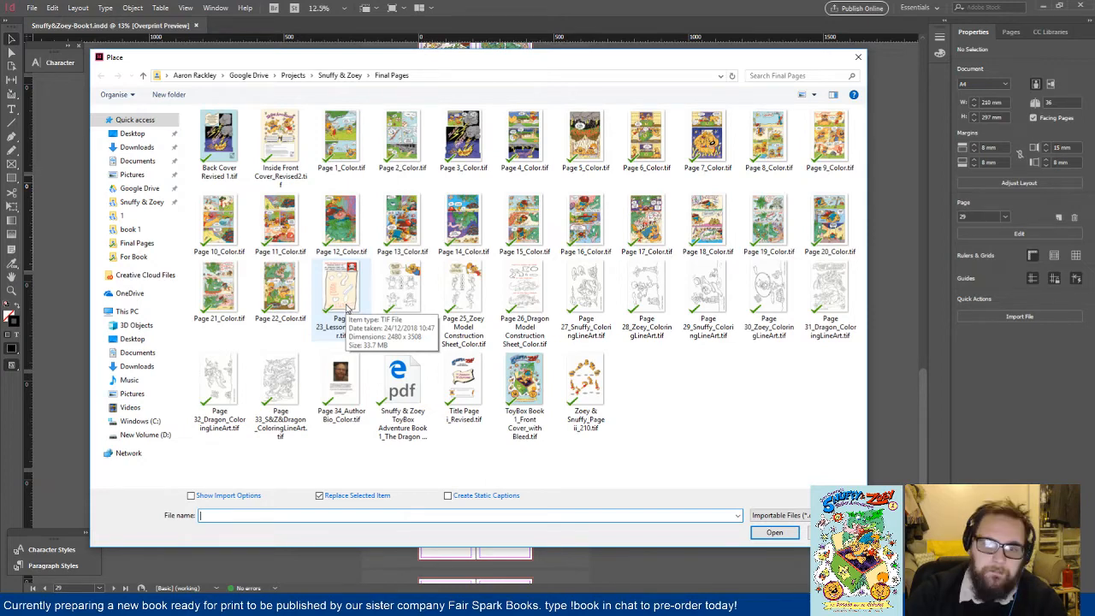
Step: Switch to Sublime Text and add the heading "4.Paper Stock -" below the page size entry in the "1. Printer Is?" notes
key("alt+Tab")
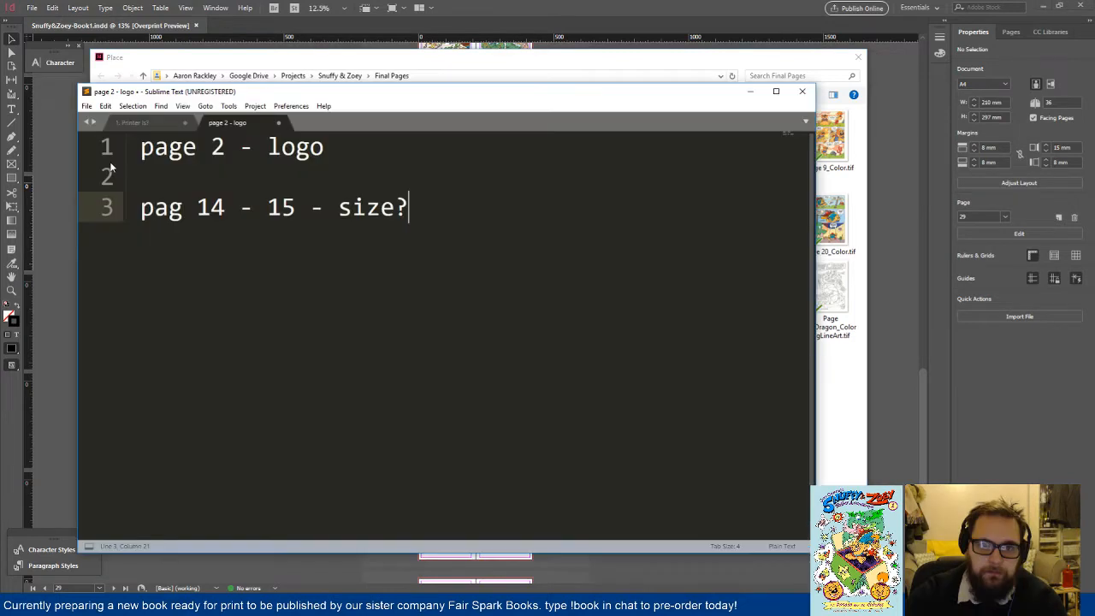
left_click(137, 122)
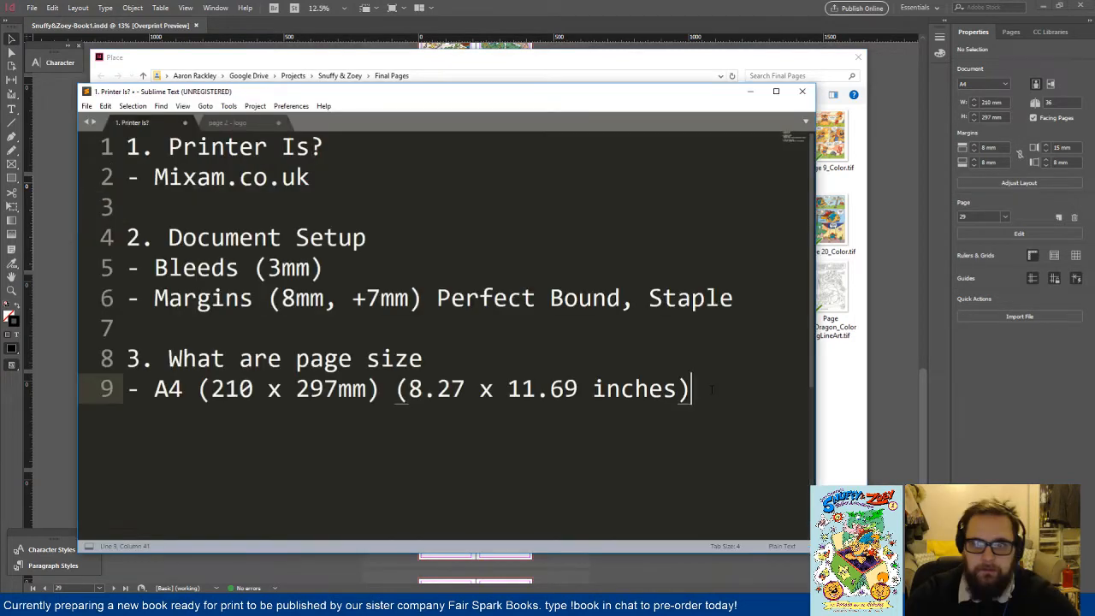
key("Return")
key("Return")
type("4.ap")
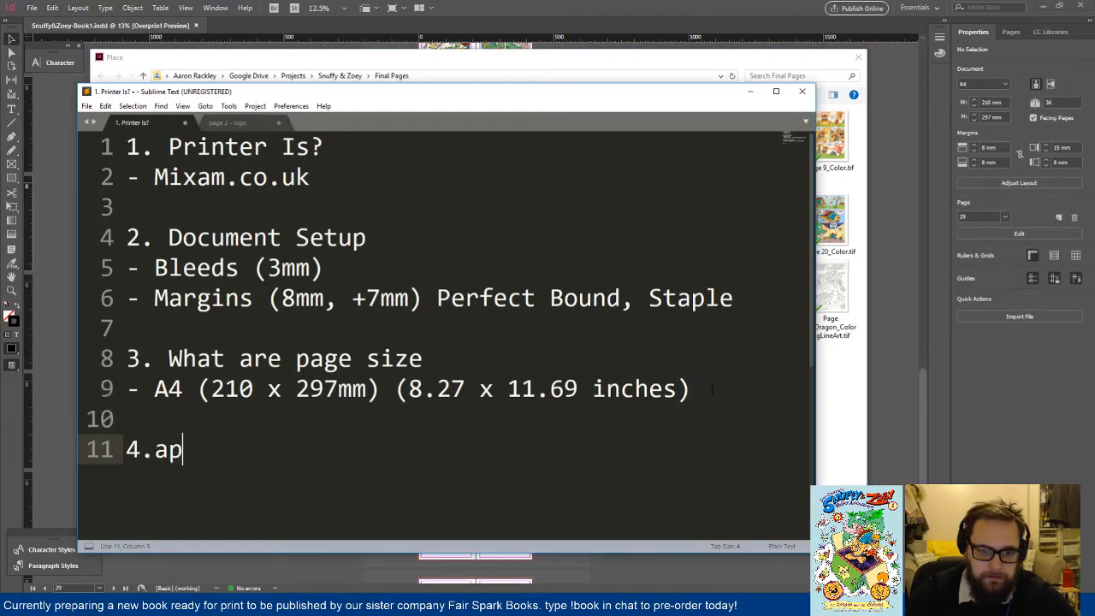
key("BackSpace")
key("BackSpace")
type("Paper ")
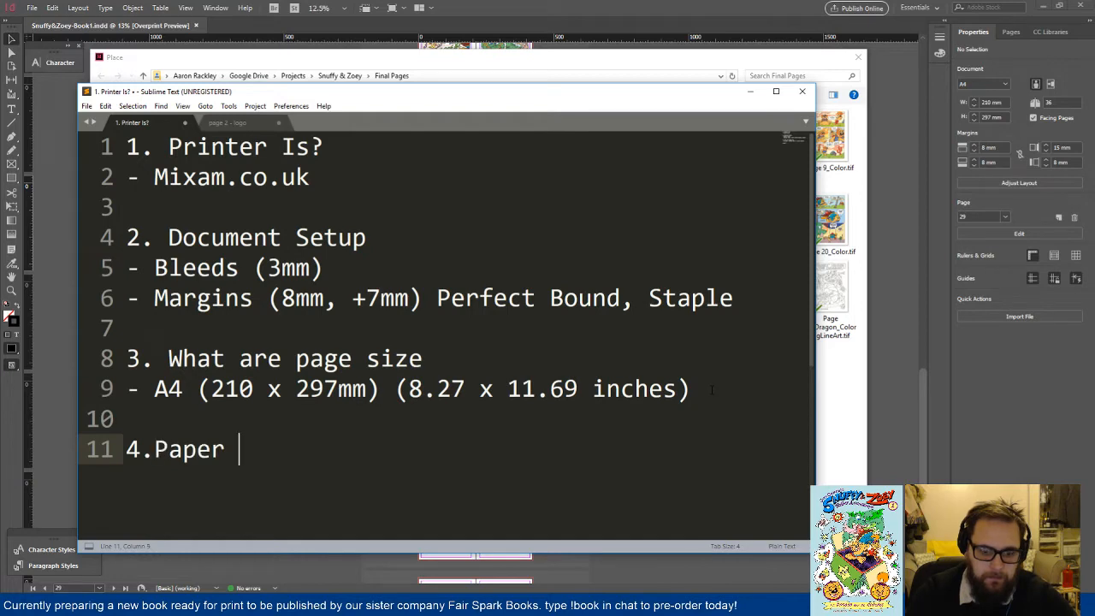
type("Stock")
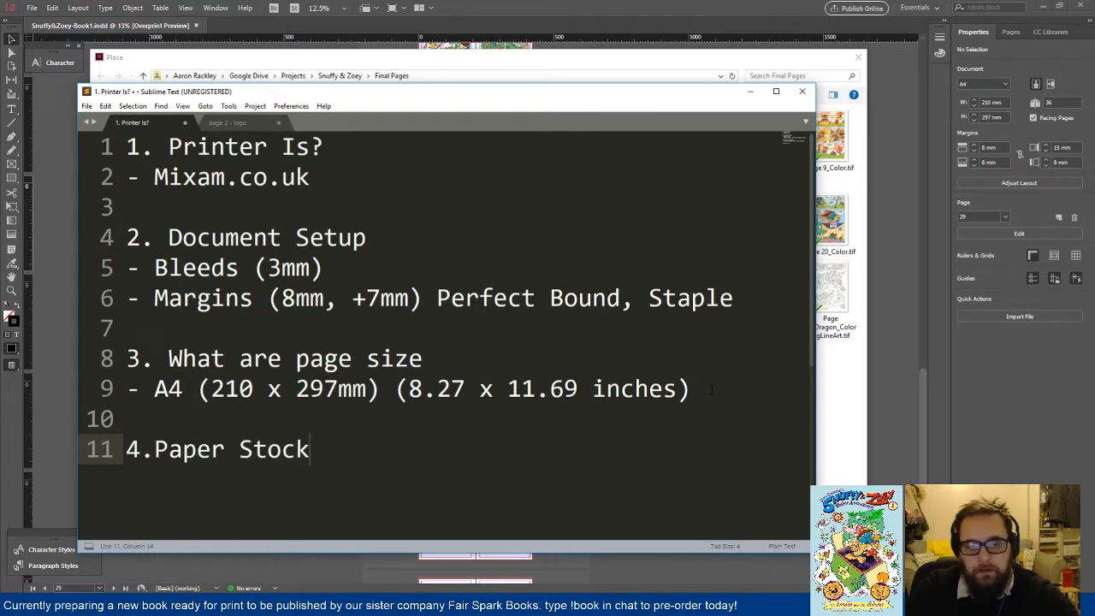
type(" -")
key("Return")
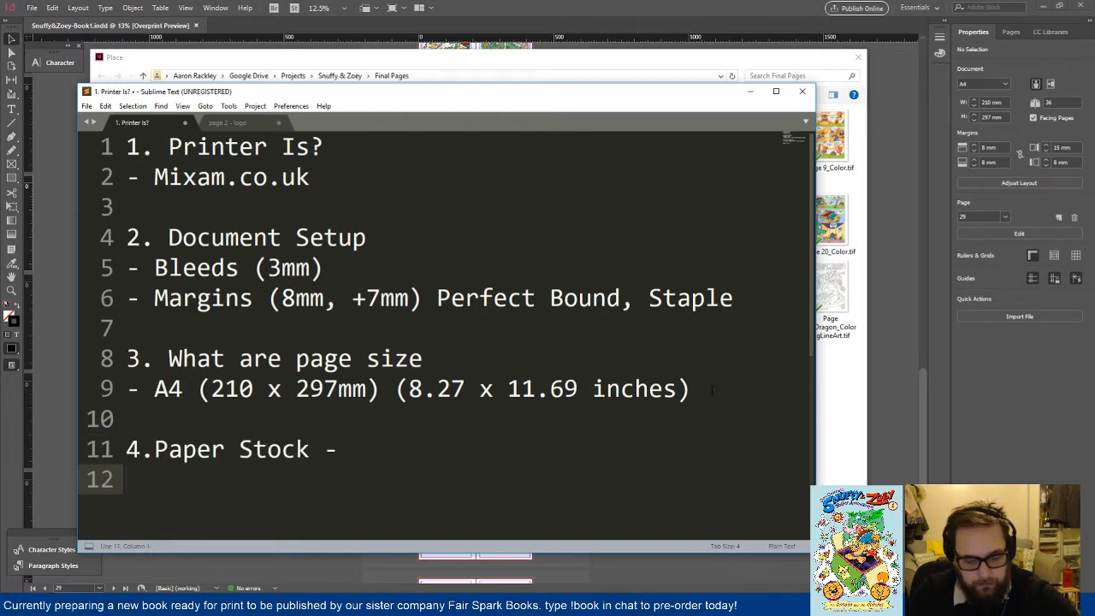
Step: Enter "Gloss /" on the line under the Paper Stock heading and start a new line
type("Gloss")
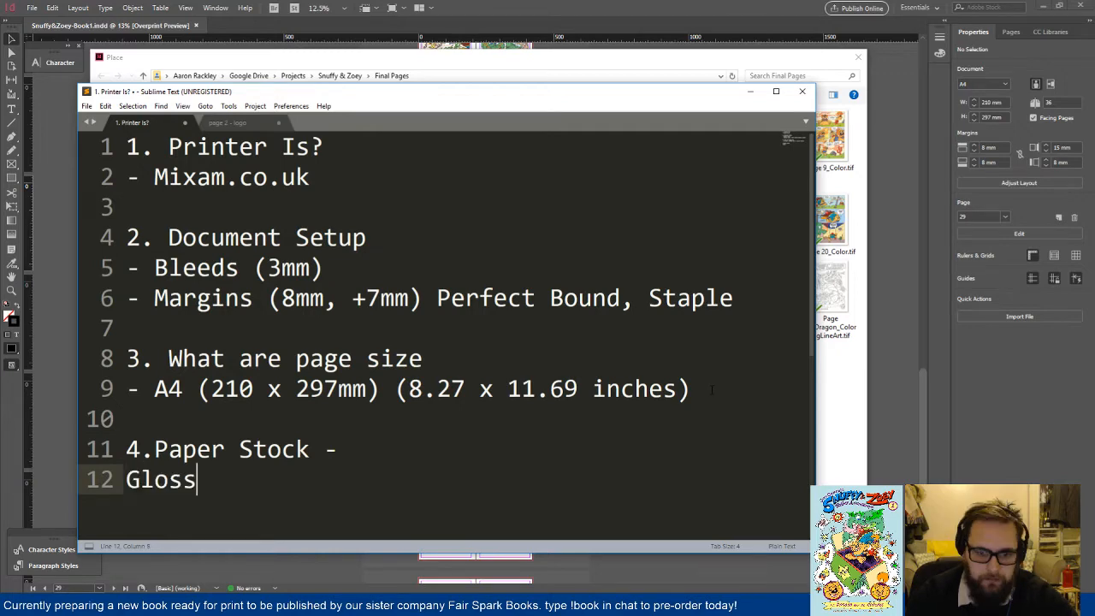
type(" /")
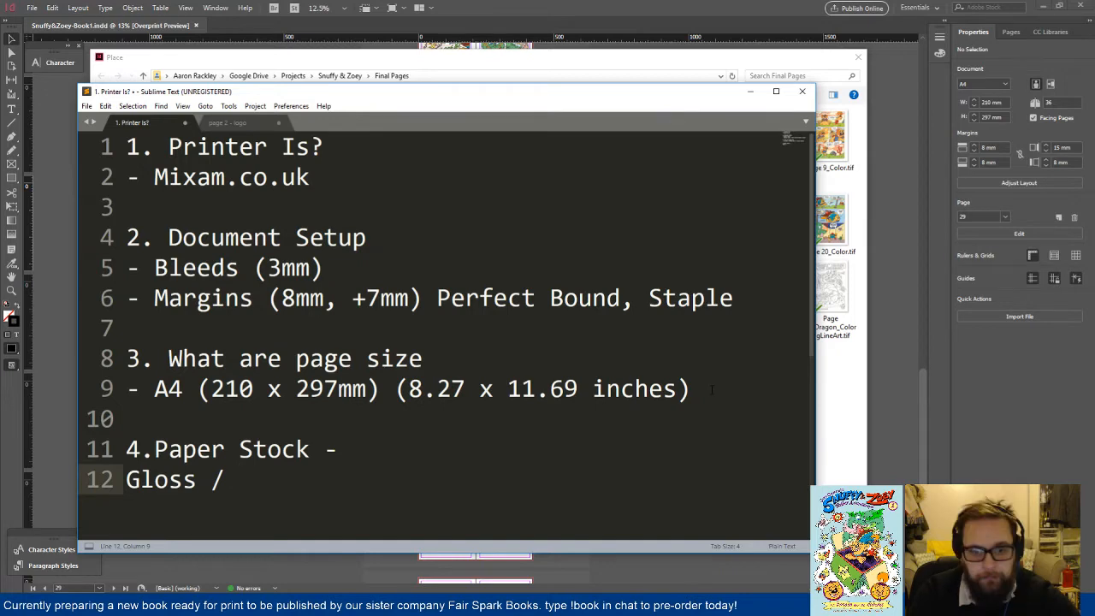
key("Return")
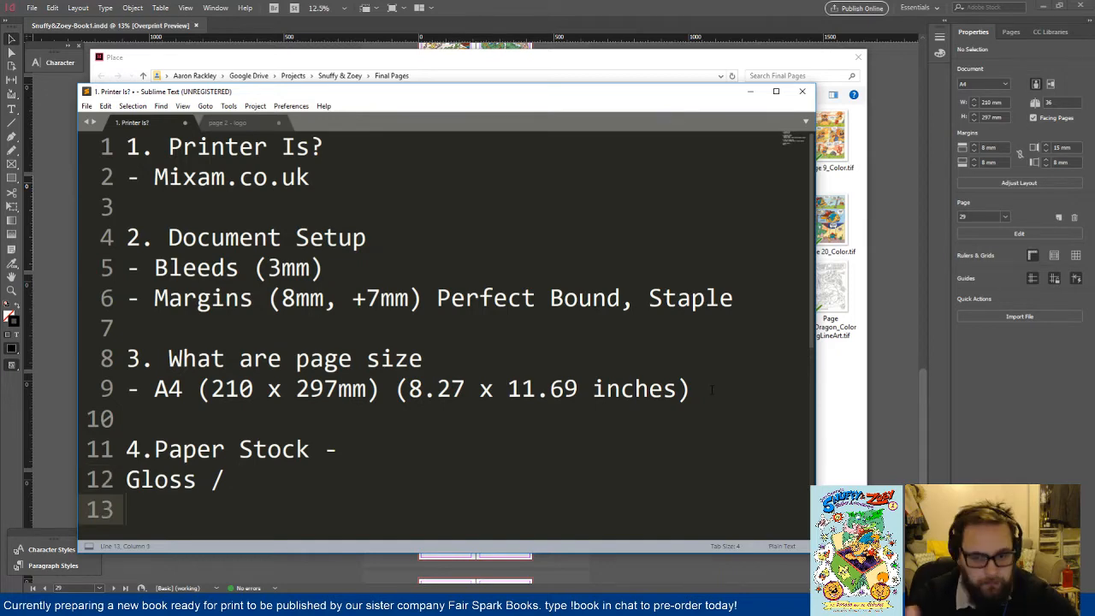
Step: Extend the "Gloss /" line in the Sublime Text notes with the paper weight range "150gsm - 170gsm"
key("alt+Tab")
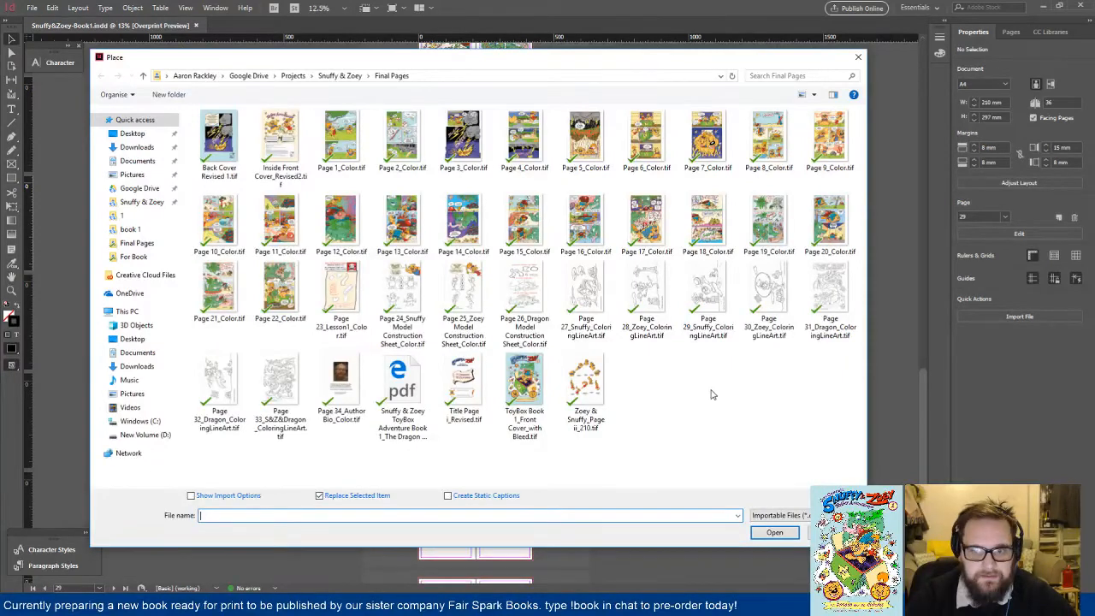
key("alt+Tab")
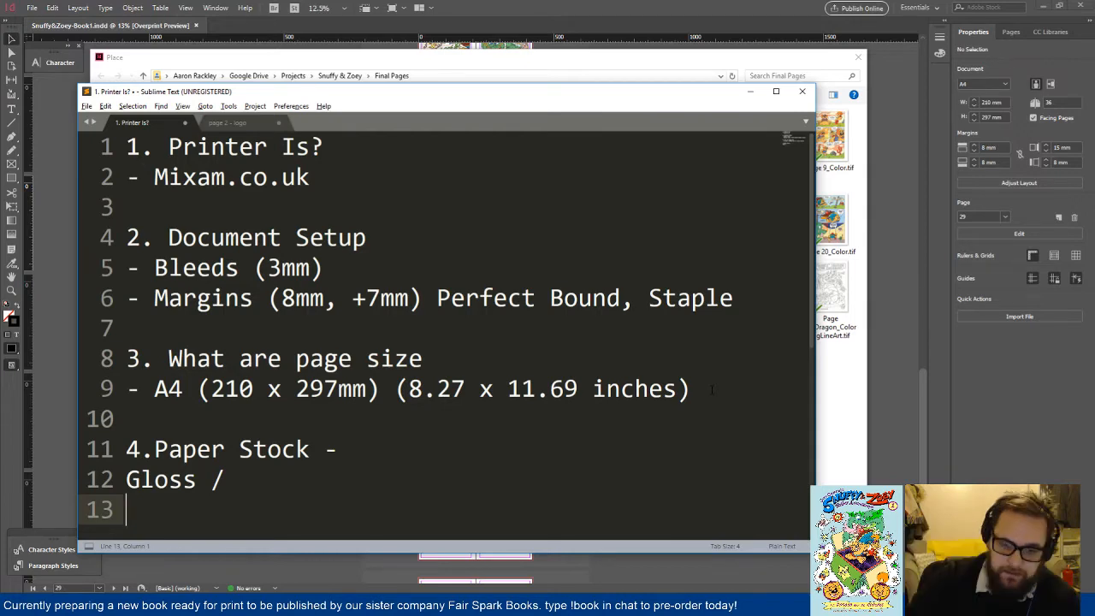
key("BackSpace")
type("15")
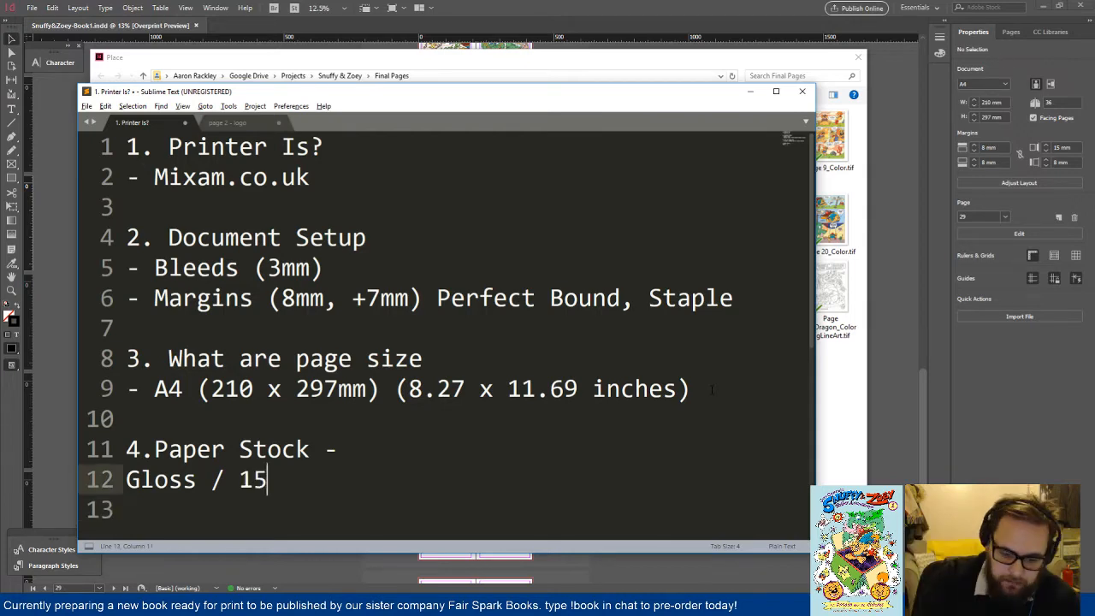
type("0gsm")
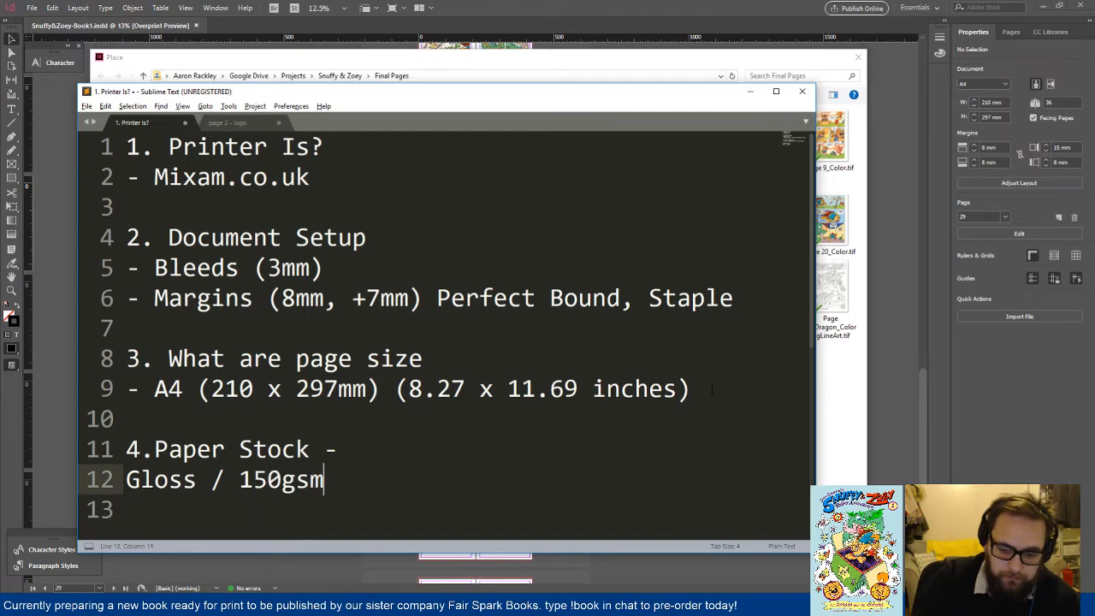
type(" - ")
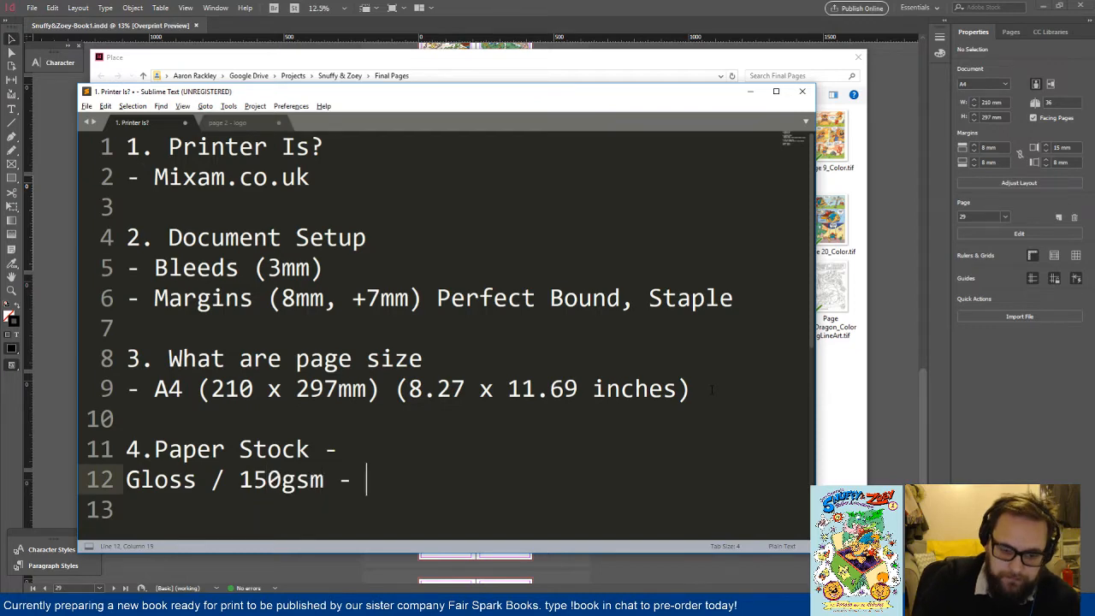
type("10gs")
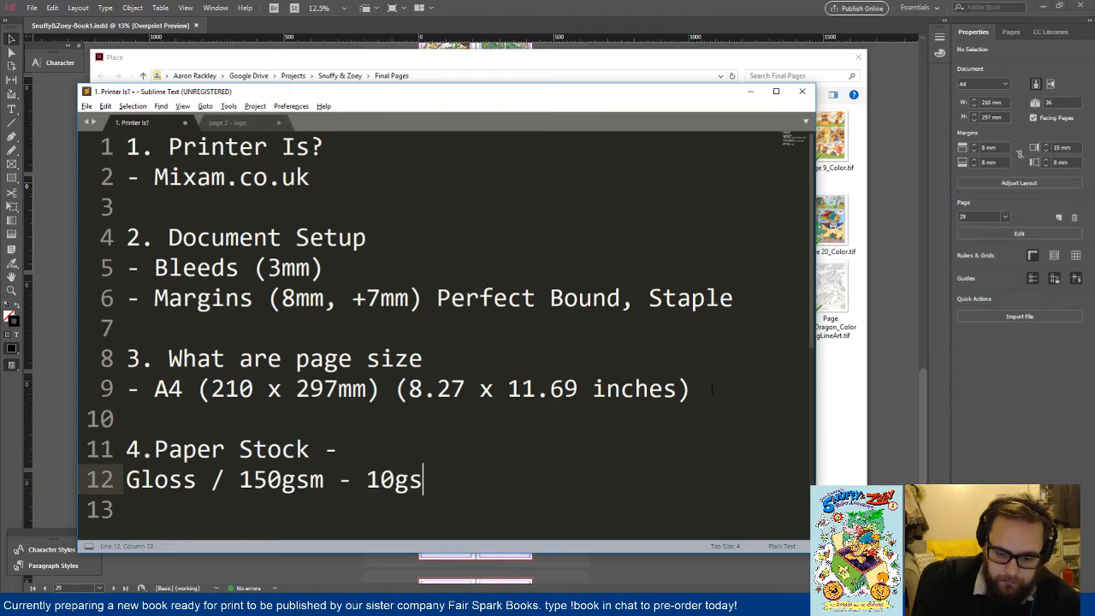
key("BackSpace")
key("BackSpace")
key("BackSpace")
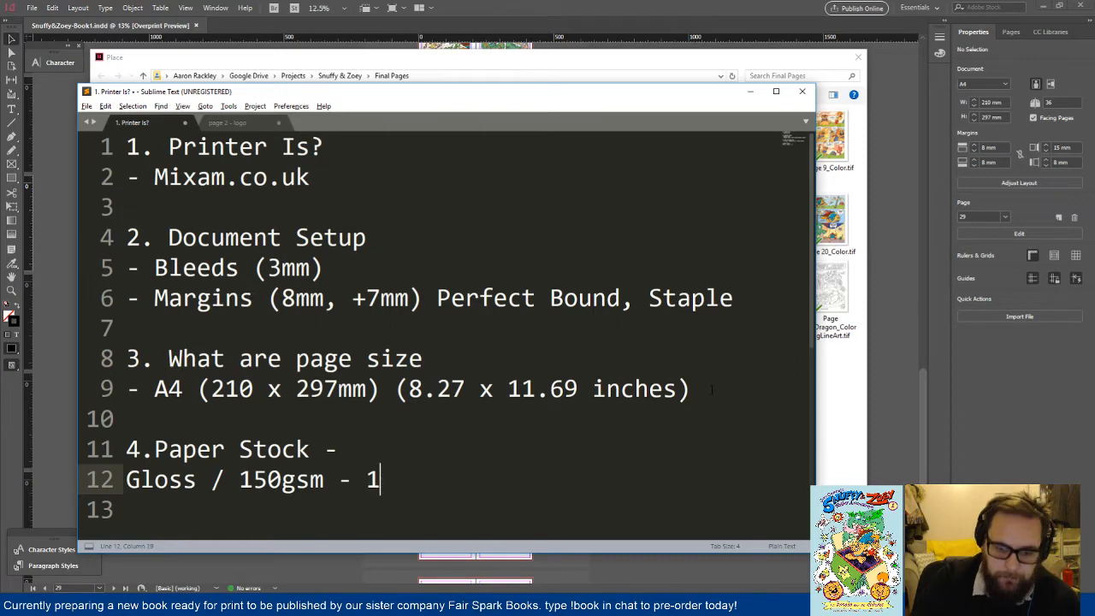
type("70gs")
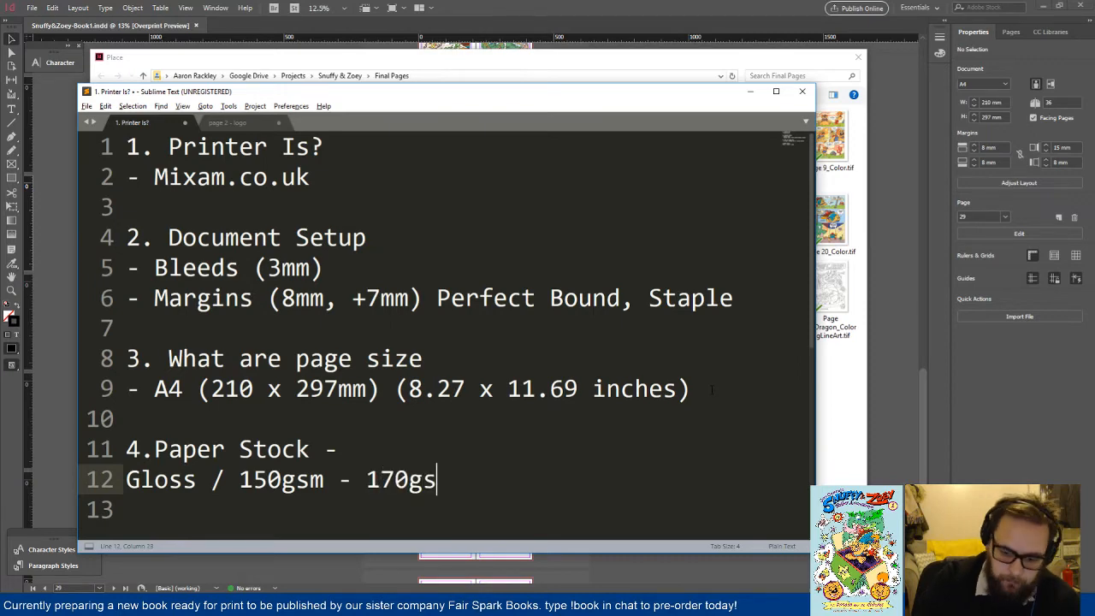
type("m.")
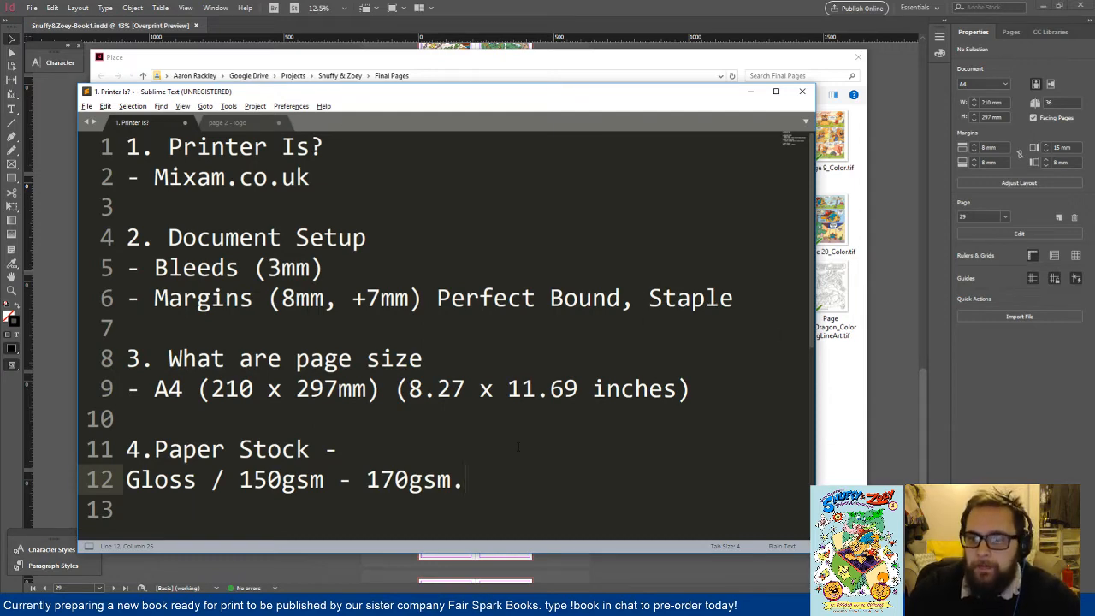
key("BackSpace")
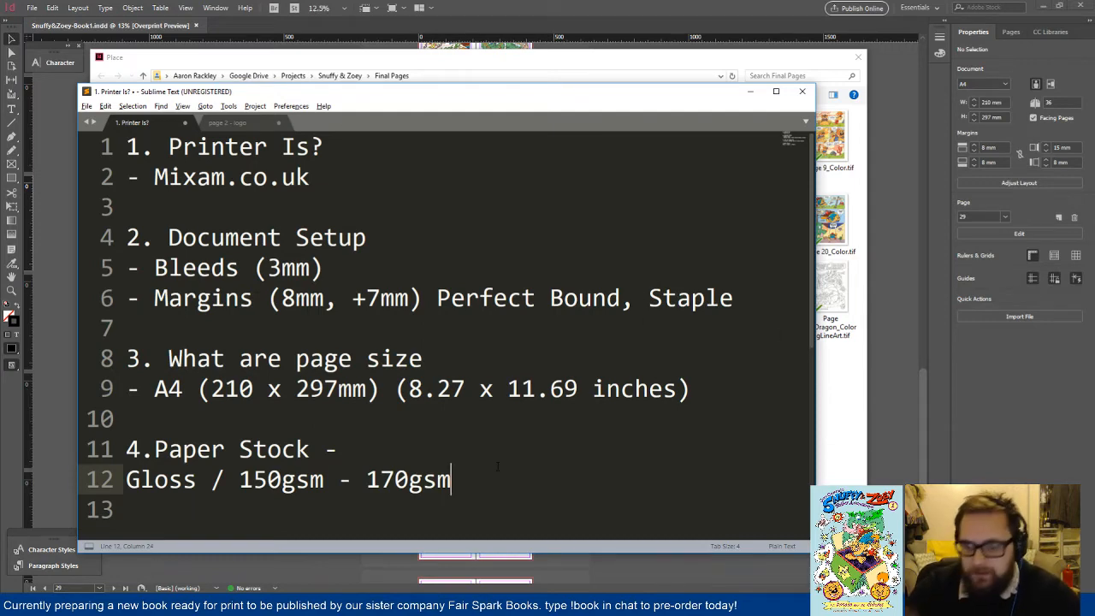
Step: Highlight "170gsm" at the end of the Gloss line in the paper stock notes
key("shift+Left")
key("shift+Left")
key("shift+Left")
key("shift+Left")
key("shift+Left")
key("shift+Left")
left_click_drag(366, 480, 462, 484)
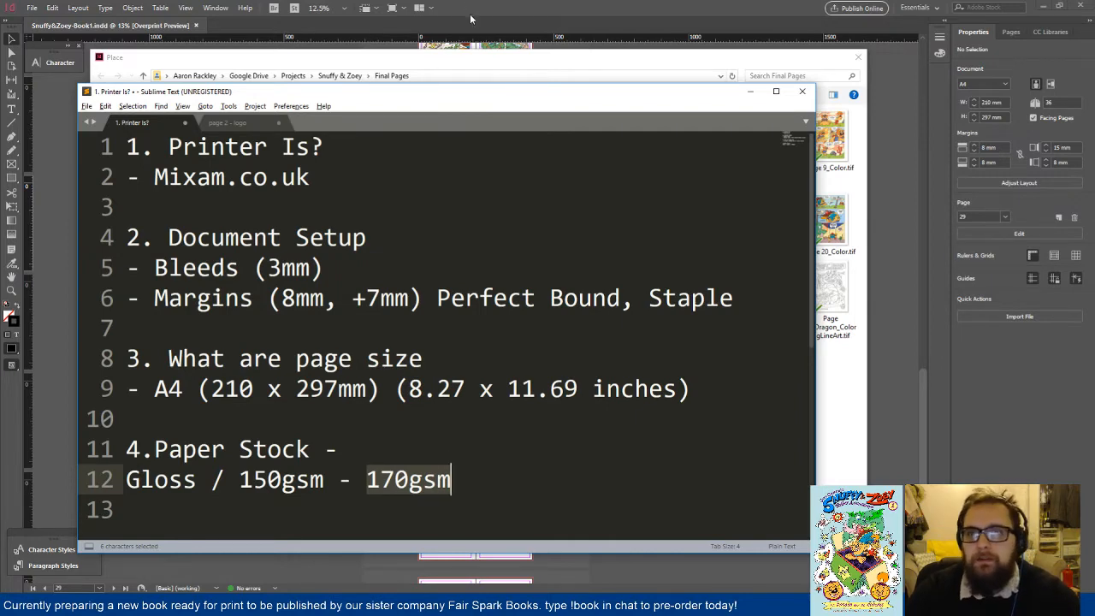
Step: Back in InDesign, place the Page 23 artwork opposite page 22 and the Page 24 and 25 model sheets on the next spread
left_click(470, 58)
double_click(346, 286)
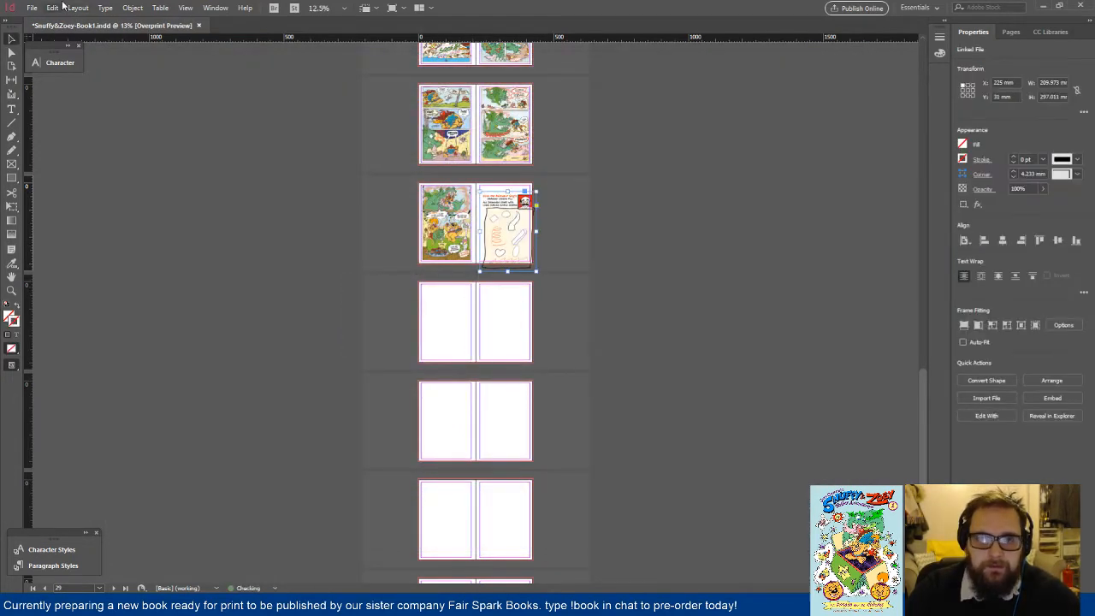
key("ctrl+d")
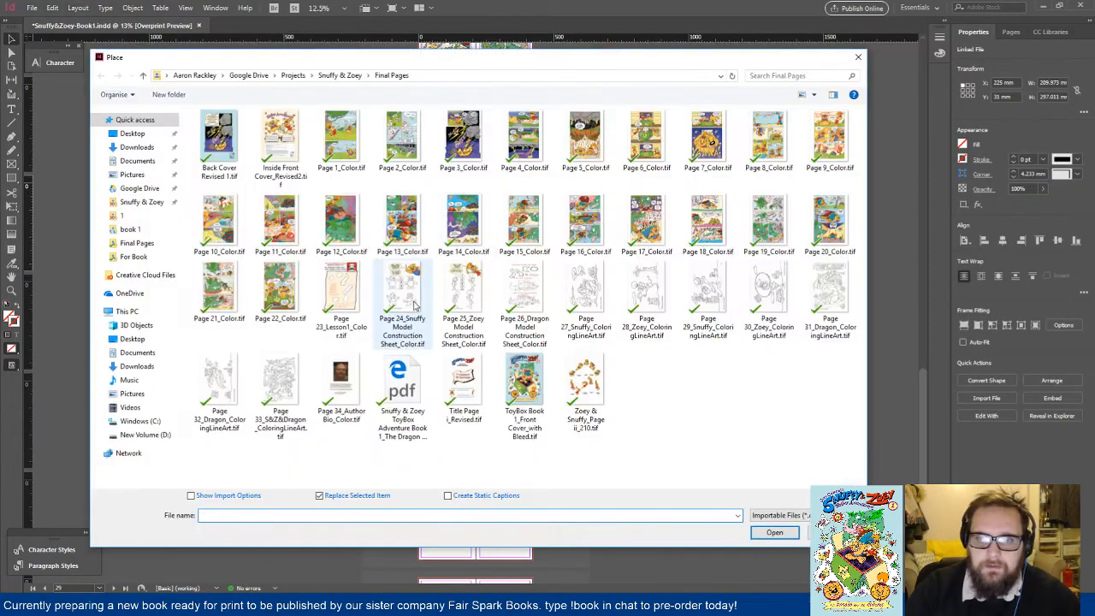
left_click(402, 303)
left_click(463, 303, "ctrl")
left_click(774, 533)
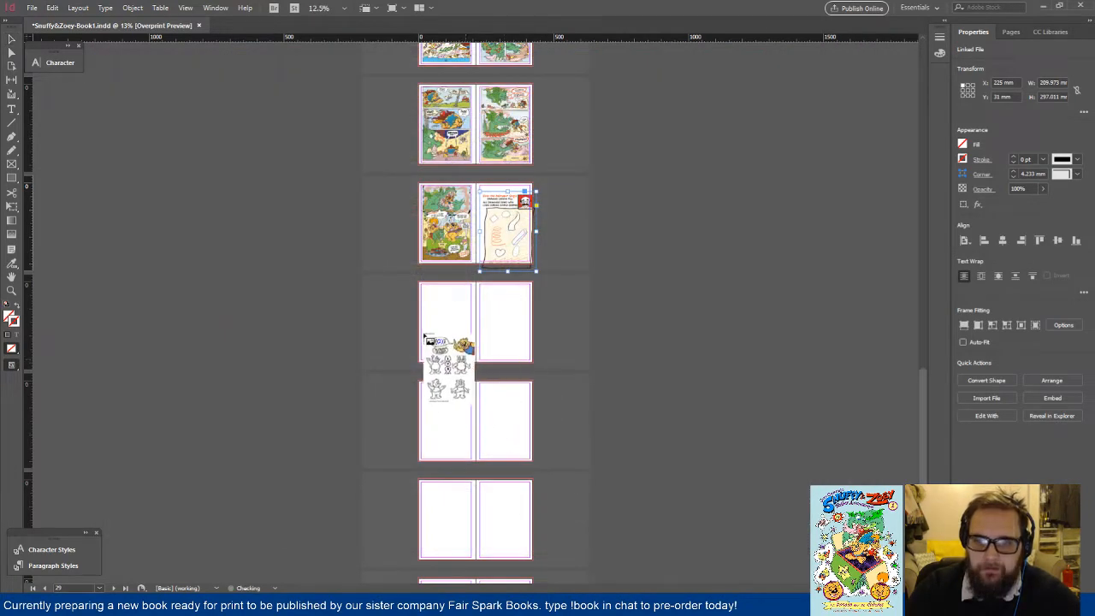
left_click(429, 337)
left_click(503, 308)
Step: Place the Page 26 dragon model sheet and the Page 27 Snuffy colouring art on the spread below the Page 24 and 25 sheets
left_click(32, 8)
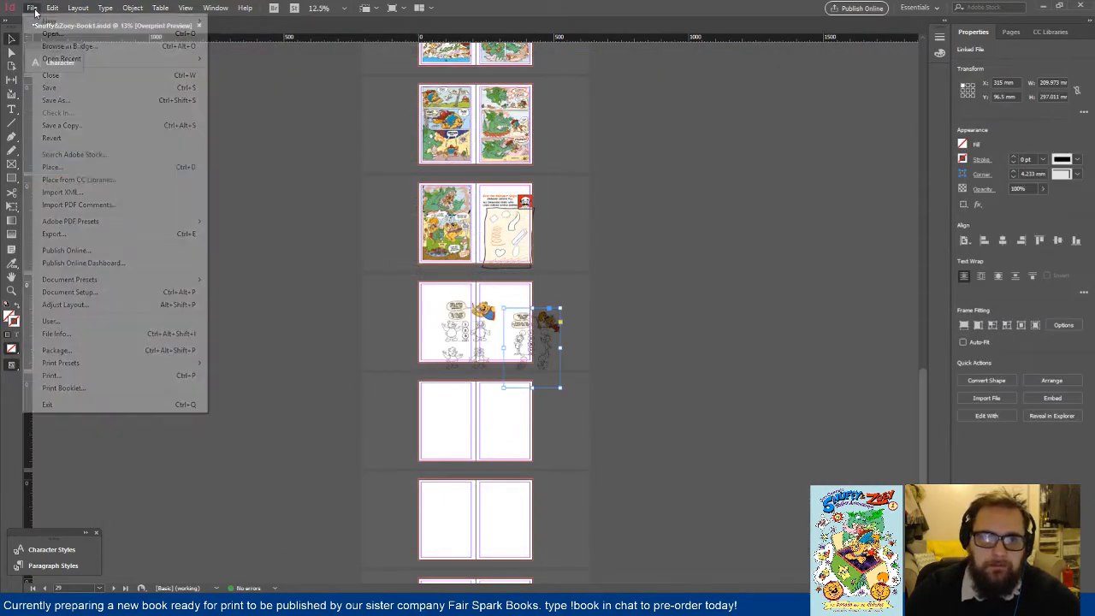
left_click(52, 164)
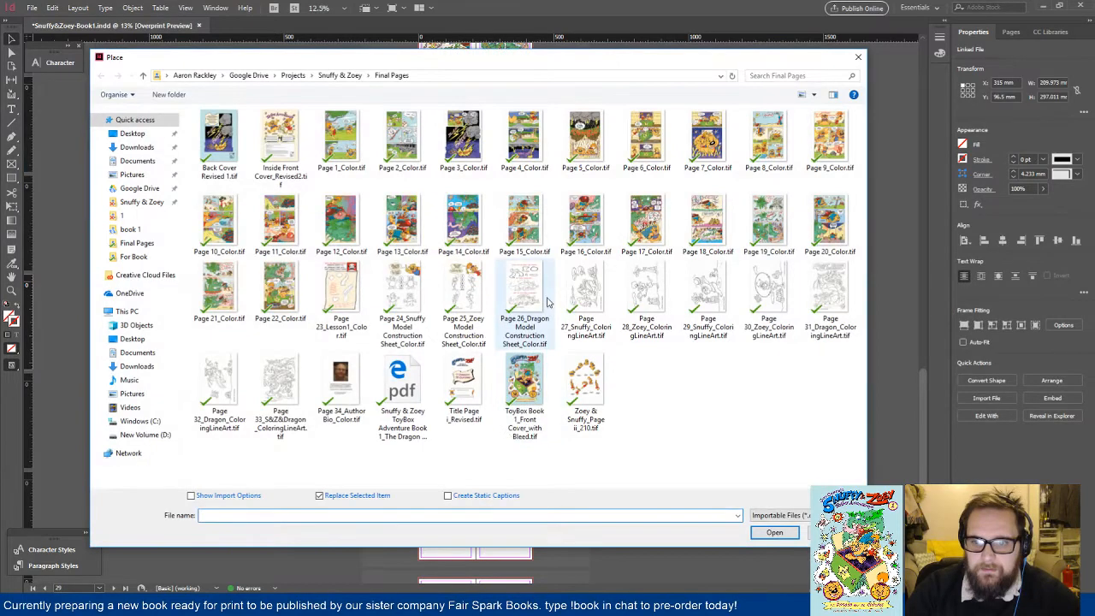
double_click(547, 301)
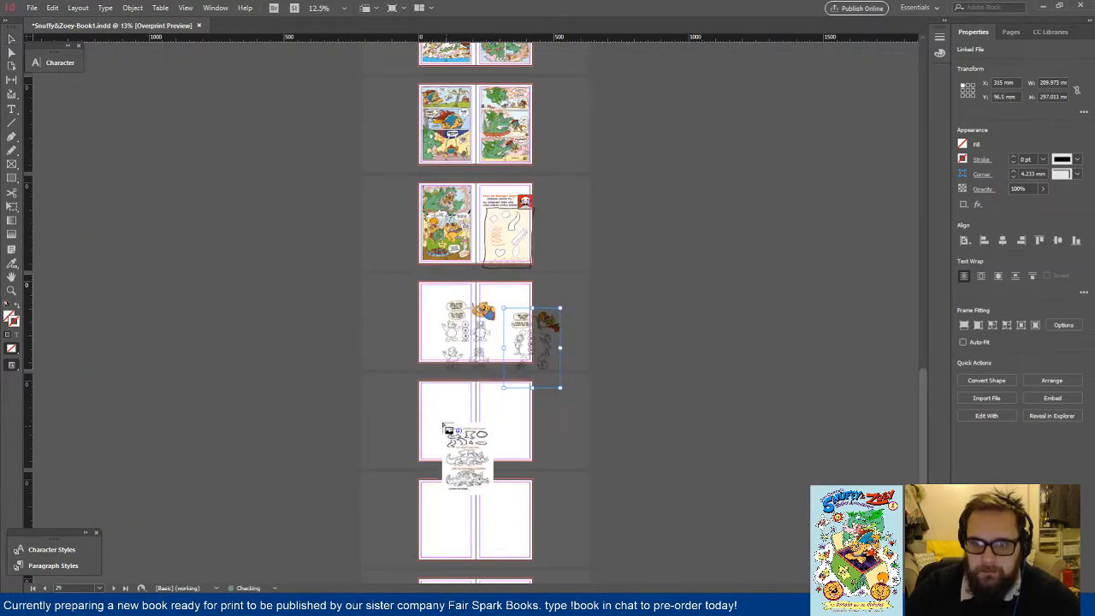
left_click(484, 410)
Step: Place the Page 28 Zoey and Page 29 Snuffy colouring line art side by side on the next empty spread
left_click(35, 7)
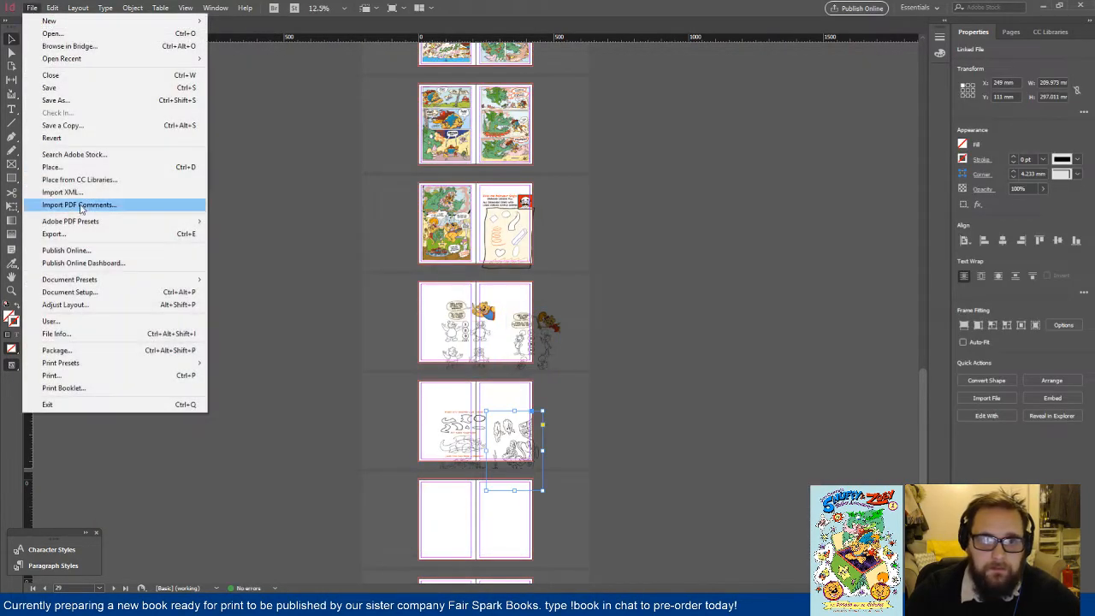
left_click(77, 165)
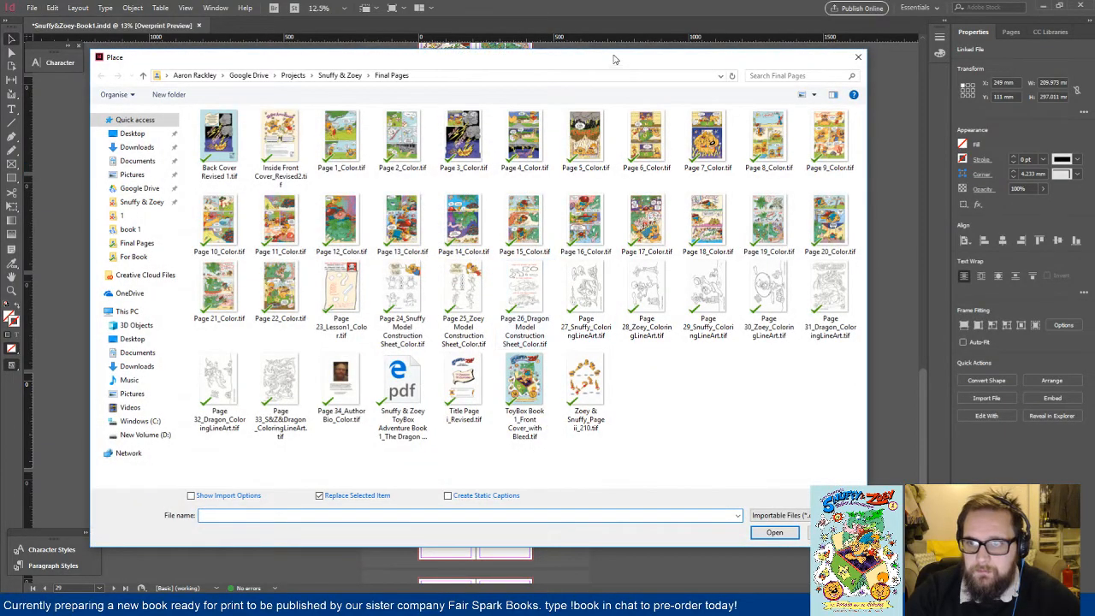
left_click_drag(613, 58, 554, 75)
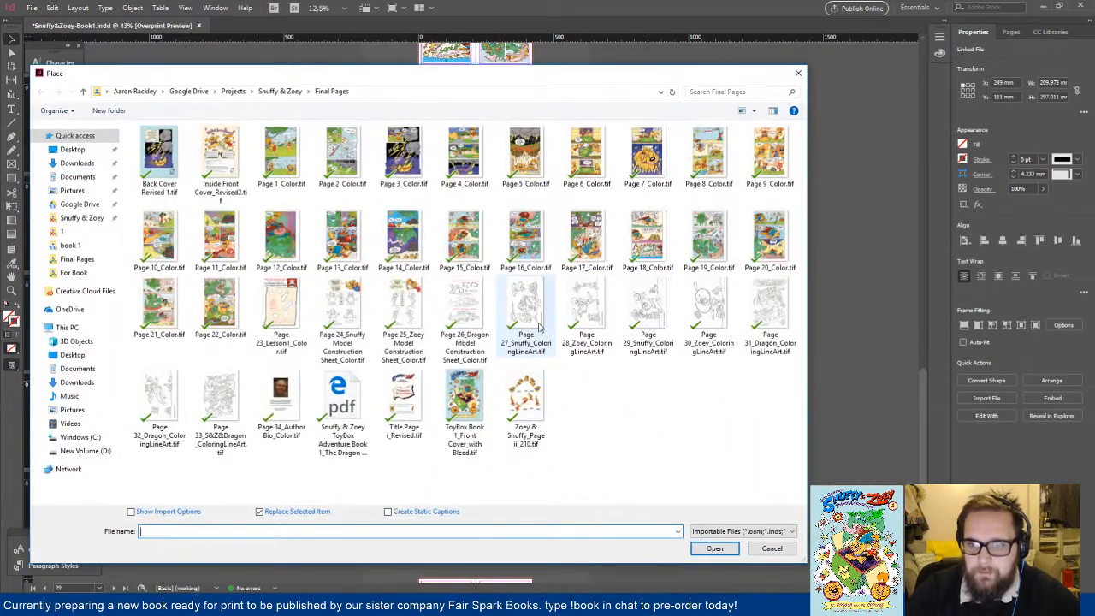
left_click(582, 319)
left_click(654, 312, "ctrl")
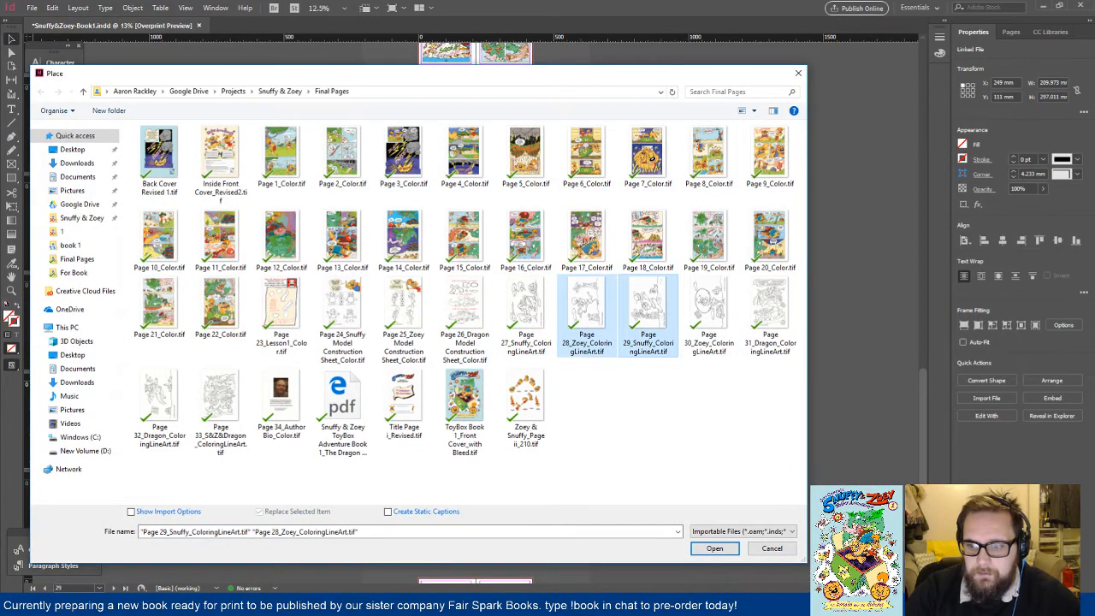
key("Return")
scroll(435, 310, "down", 3)
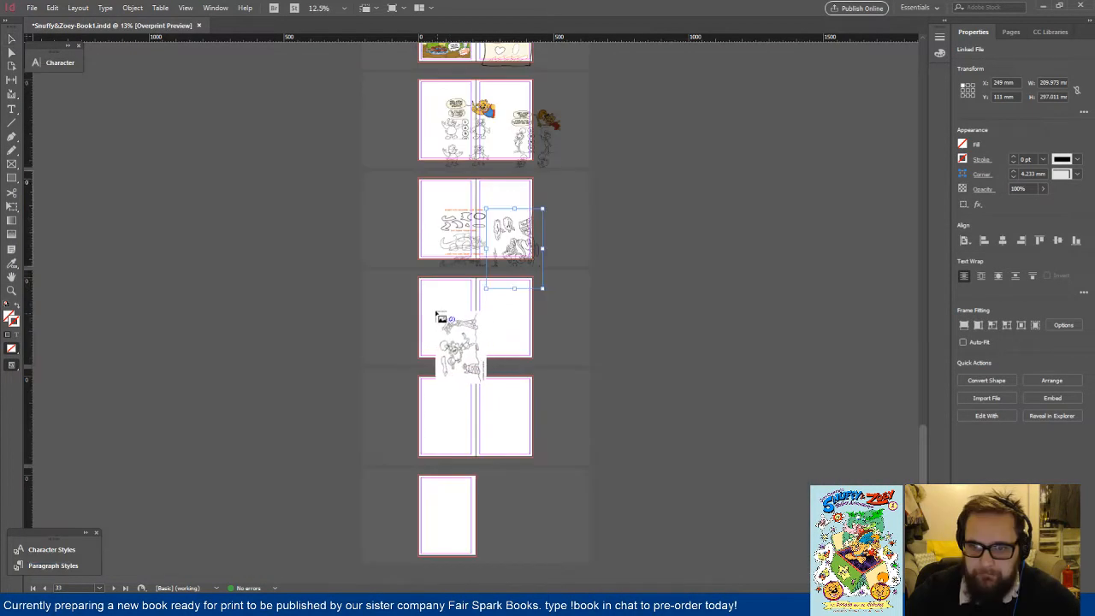
left_click(434, 311)
left_click(505, 303)
Step: Place the Page 30 Zoey and Page 31 Dragon colouring line art on the last empty two-page spread
left_click(31, 8)
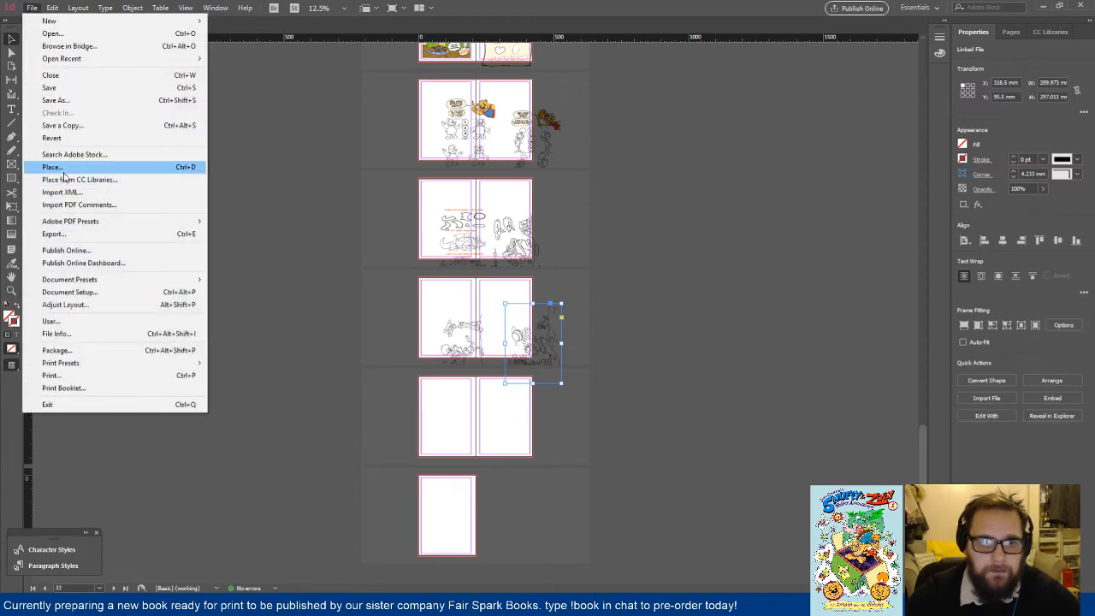
left_click(43, 167)
left_click(715, 308)
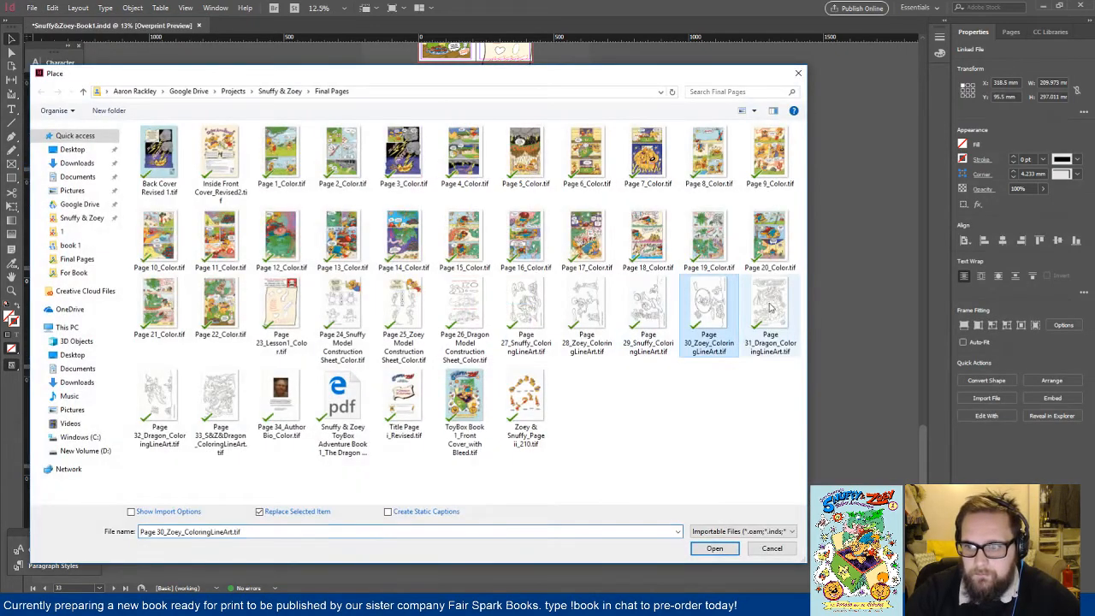
left_click(769, 308, "ctrl")
left_click(714, 548)
left_click(434, 403)
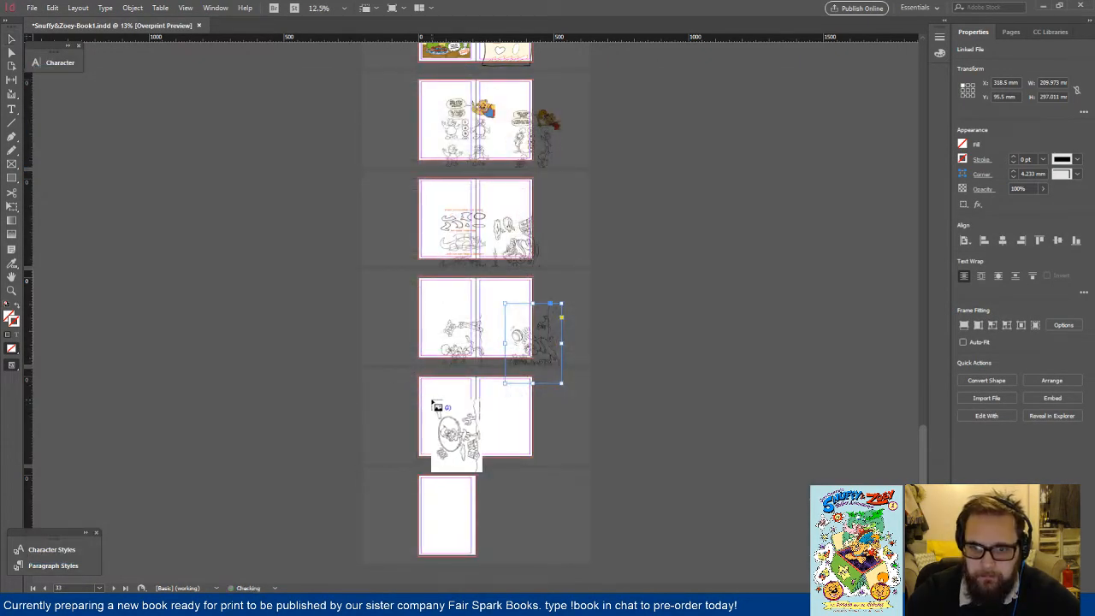
left_click(500, 403)
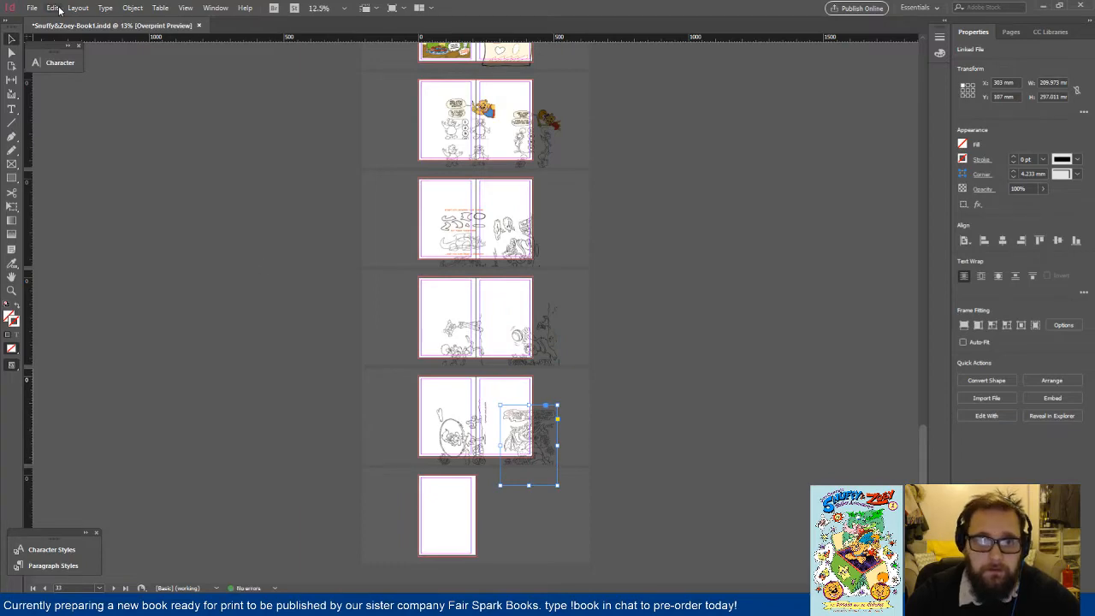
Step: Close the Place dialog without importing and add four blank A-Master pages near the end of the document
key("ctrl+d")
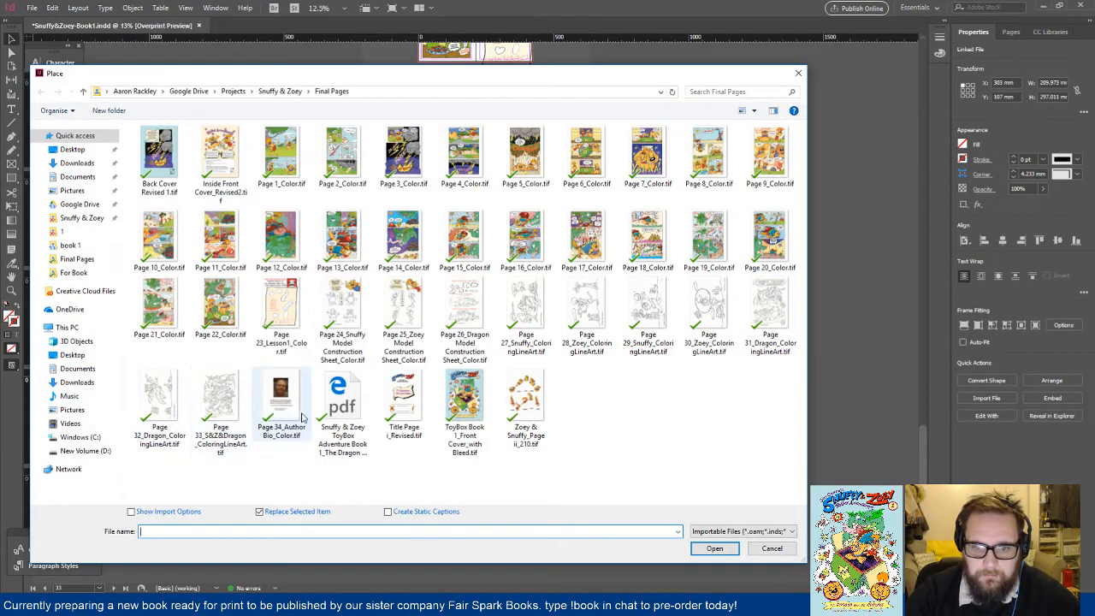
left_click(771, 549)
left_click(1009, 32)
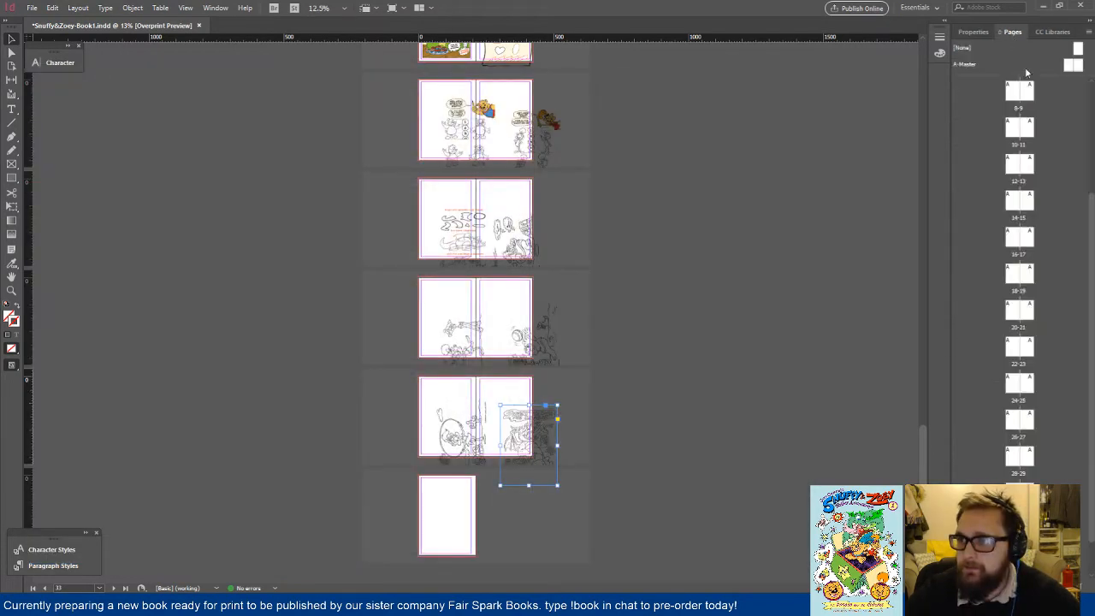
scroll(1068, 113, "down", 2)
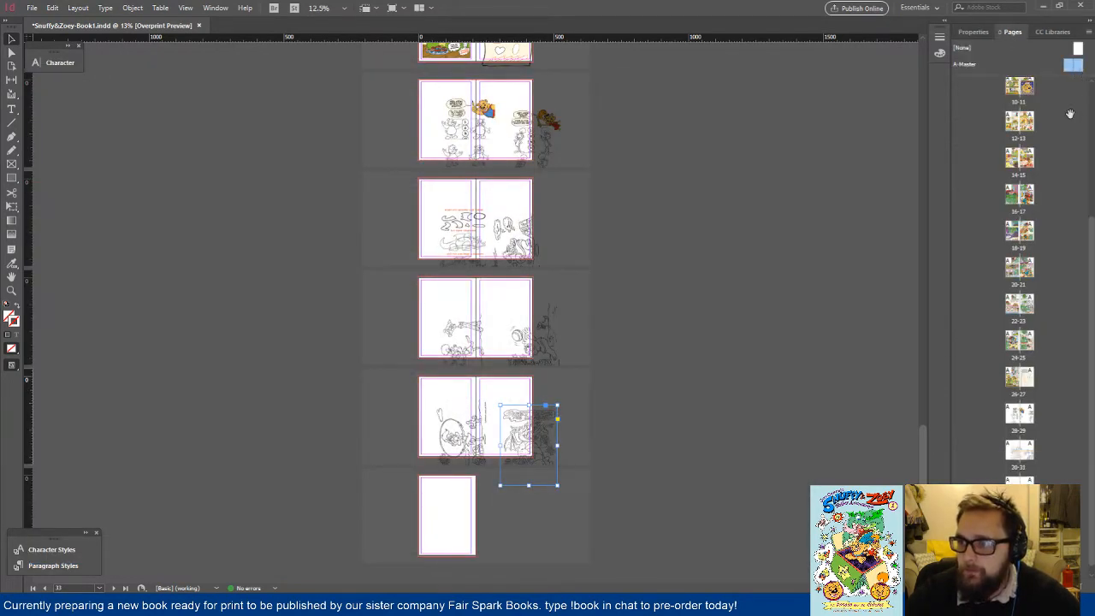
left_click_drag(1075, 65, 1022, 504)
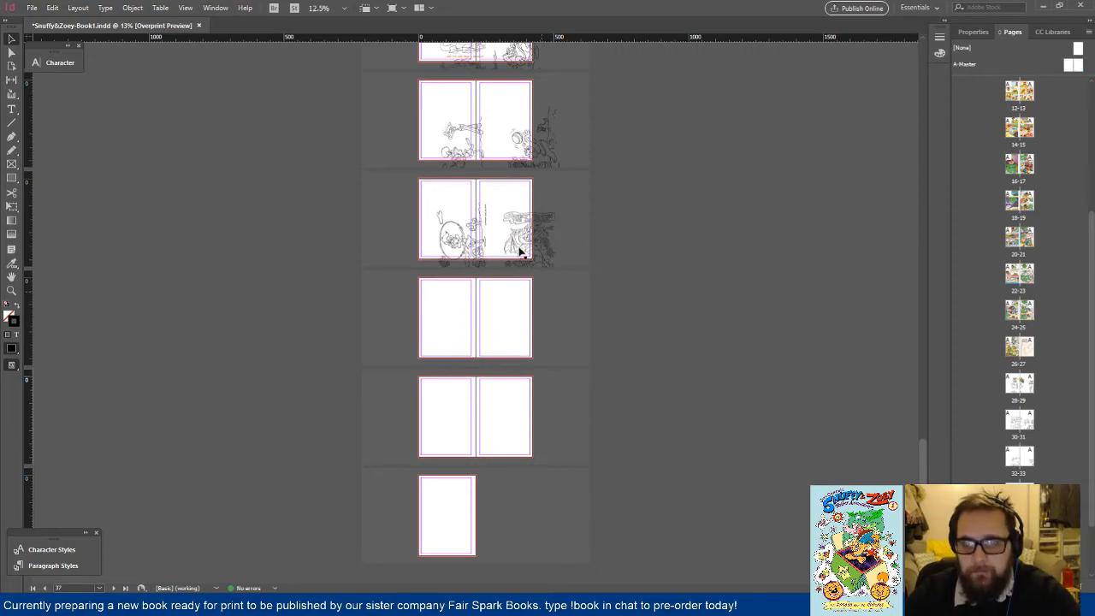
Step: Move the Page 31 "Sweet Tooth the Dragon" artwork onto the right-hand page of its spread and check its fit up close
left_click(517, 243)
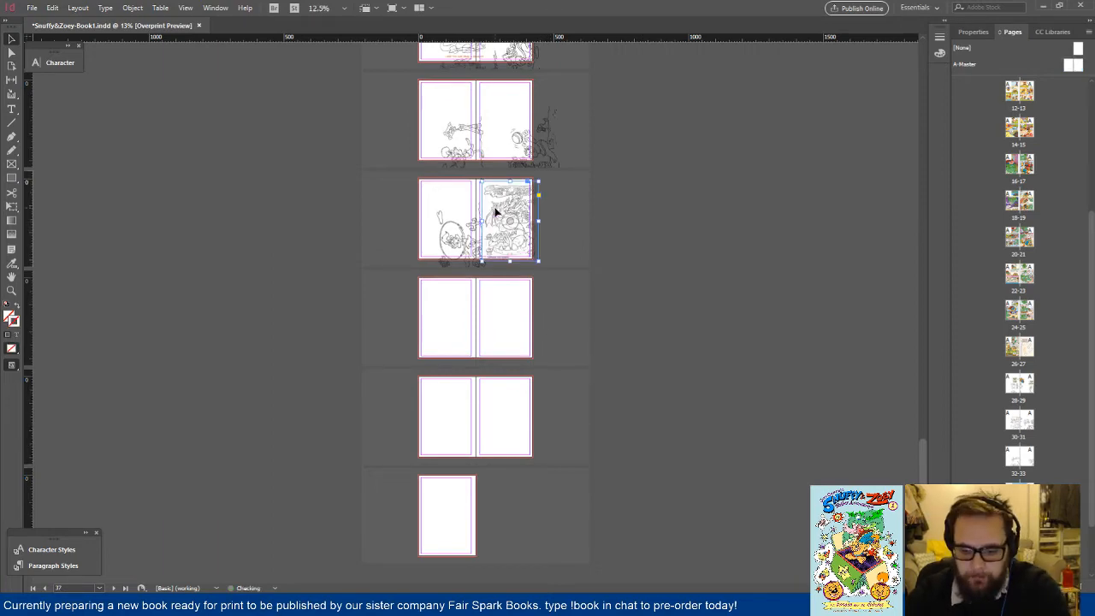
key("ctrl+equal")
key("ctrl+equal")
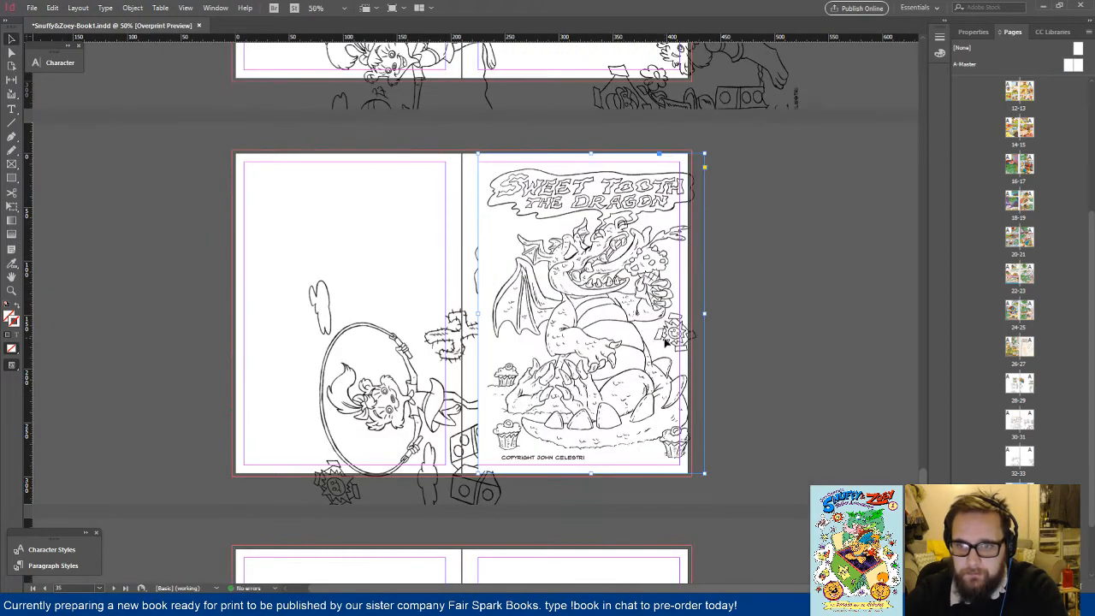
key("ctrl+minus")
key("ctrl+minus")
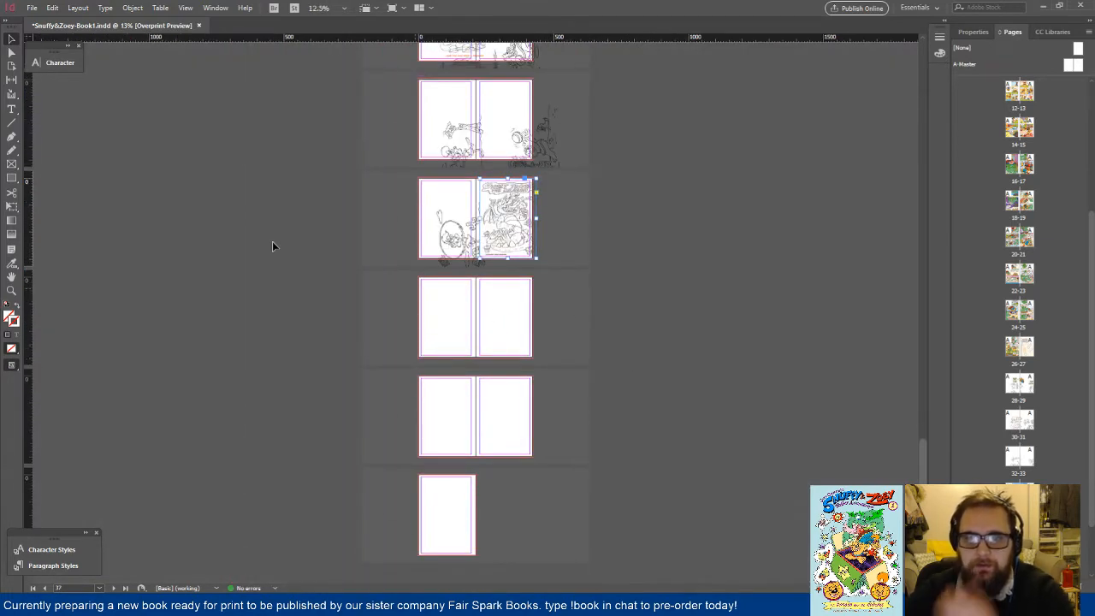
Step: Place the Page 32 Dragon and Page 33 S&Z&Dragon colouring line art side by side on the next empty spread
left_click(32, 8)
left_click(72, 169)
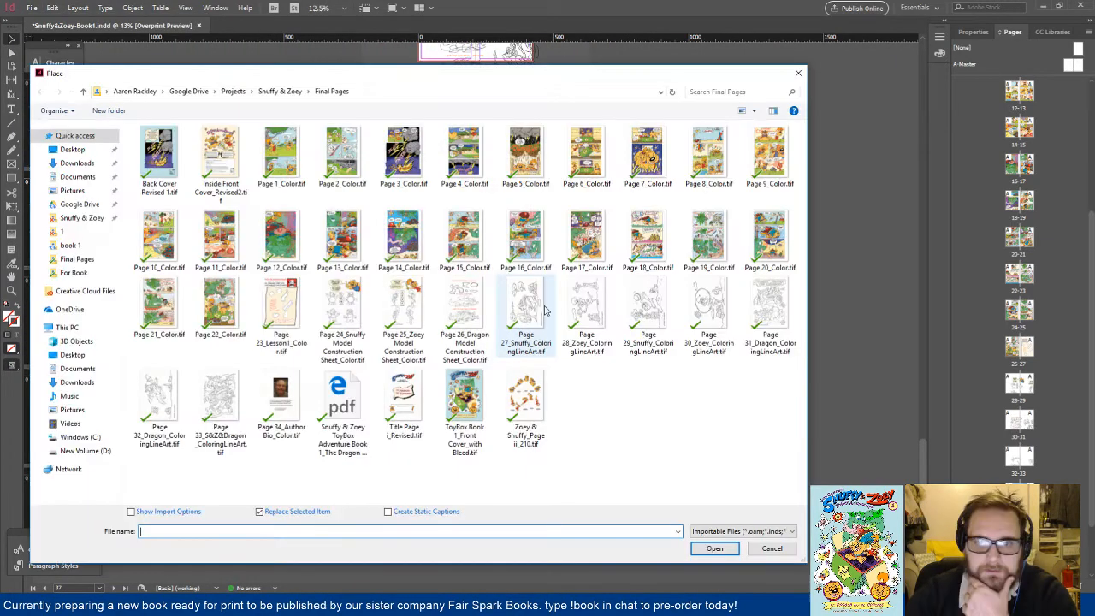
left_click(159, 402)
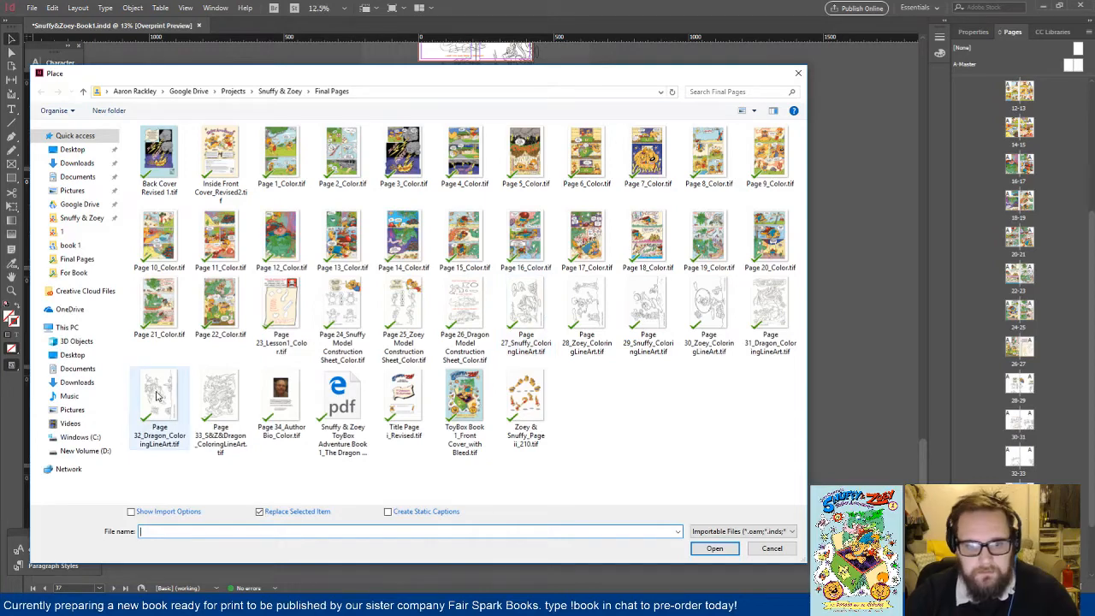
left_click(219, 402, "ctrl")
left_click(714, 548)
left_click(423, 302)
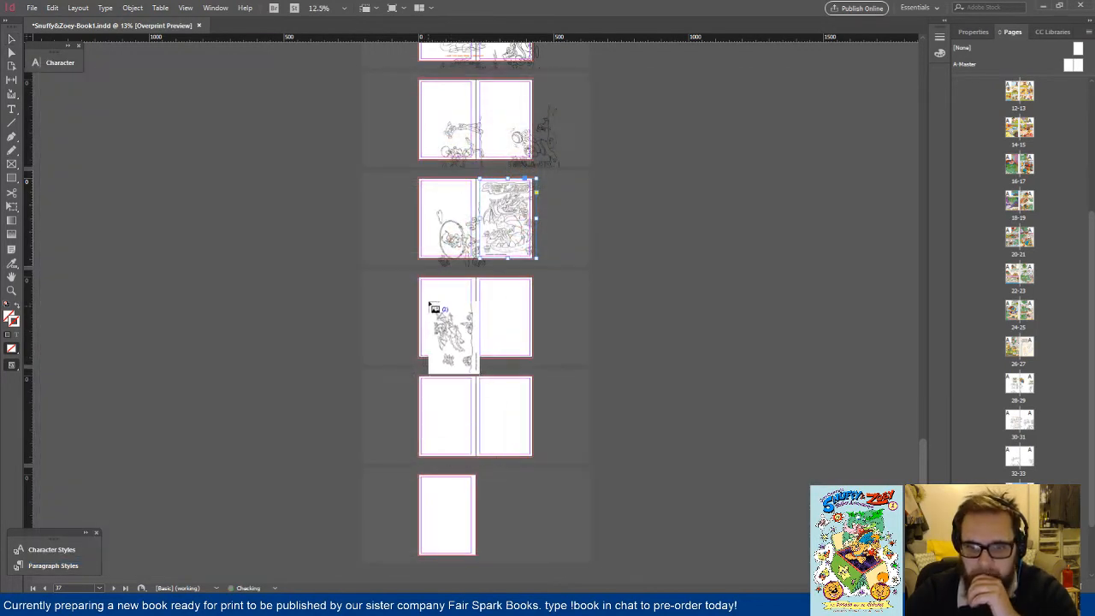
left_click(486, 305)
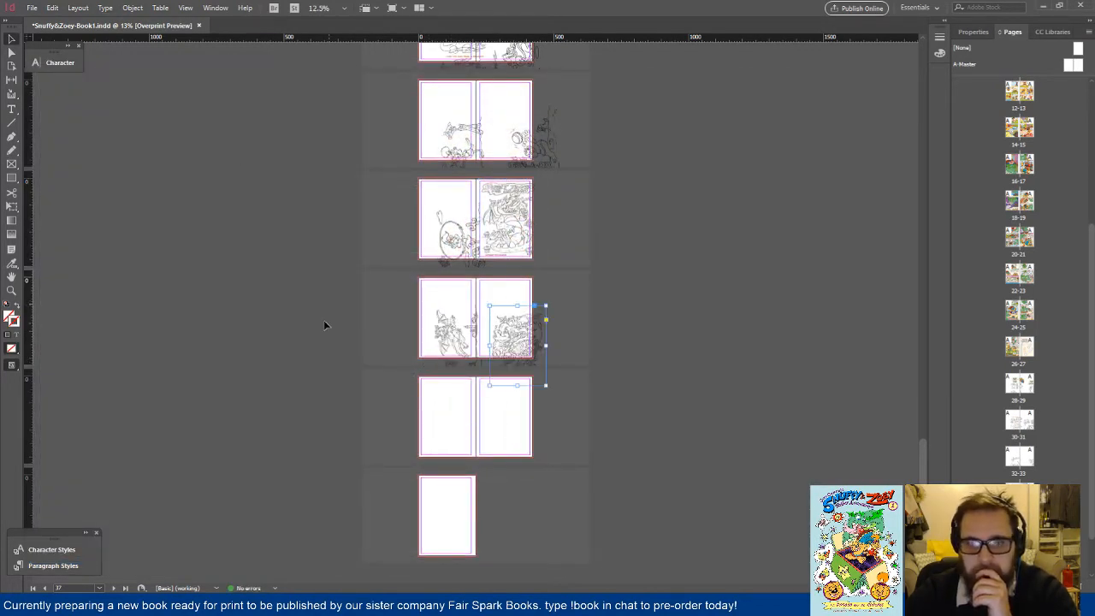
Step: Place the Page 34 Author Bio artwork on the left-hand page of the next empty spread
left_click(31, 8)
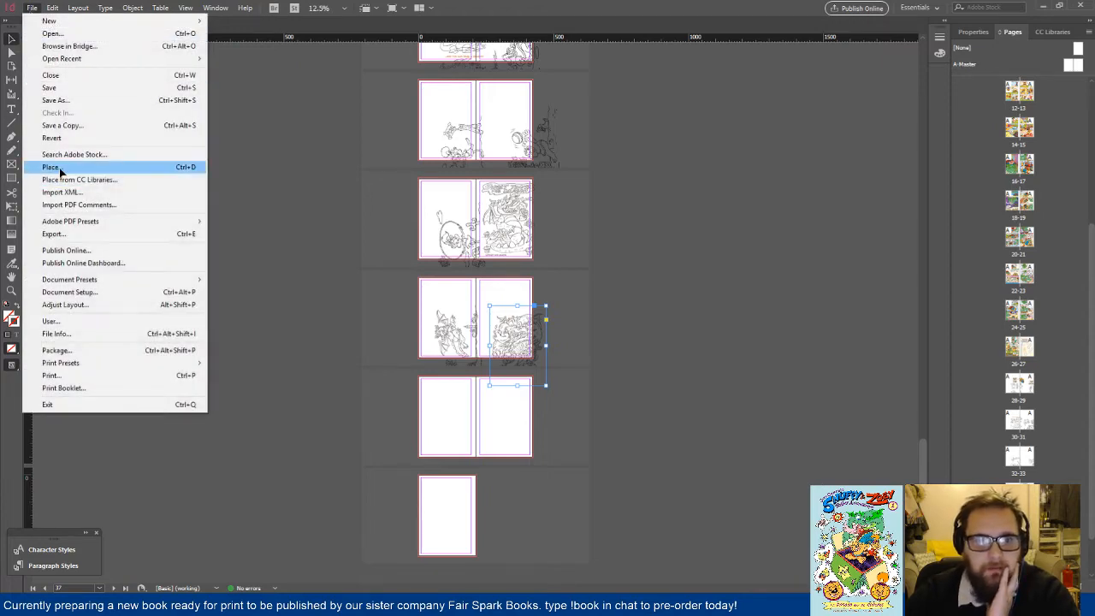
left_click(58, 169)
left_click(280, 395)
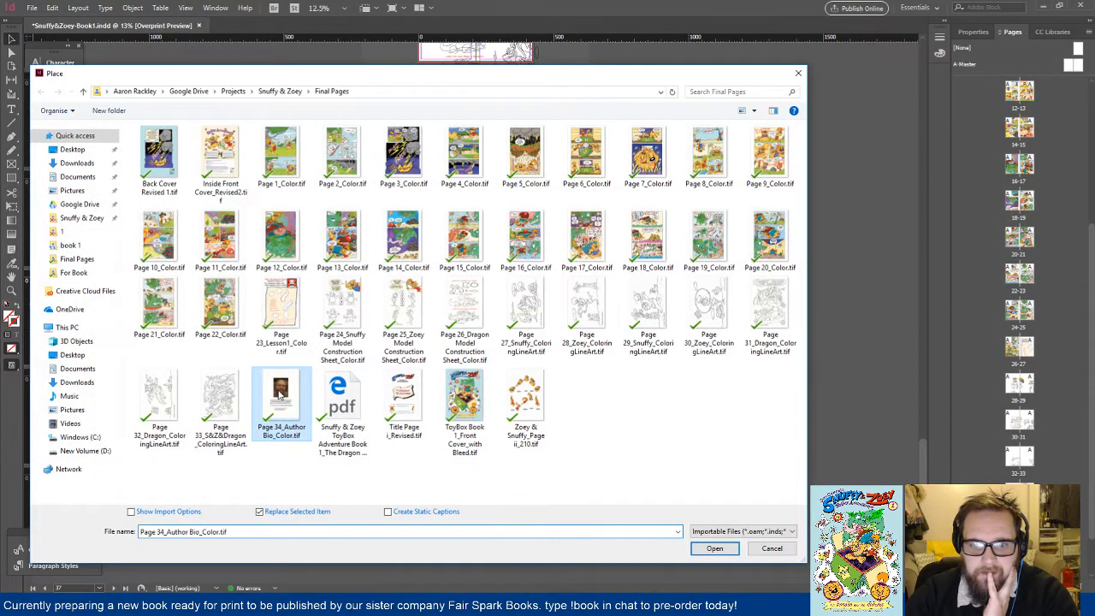
double_click(280, 395)
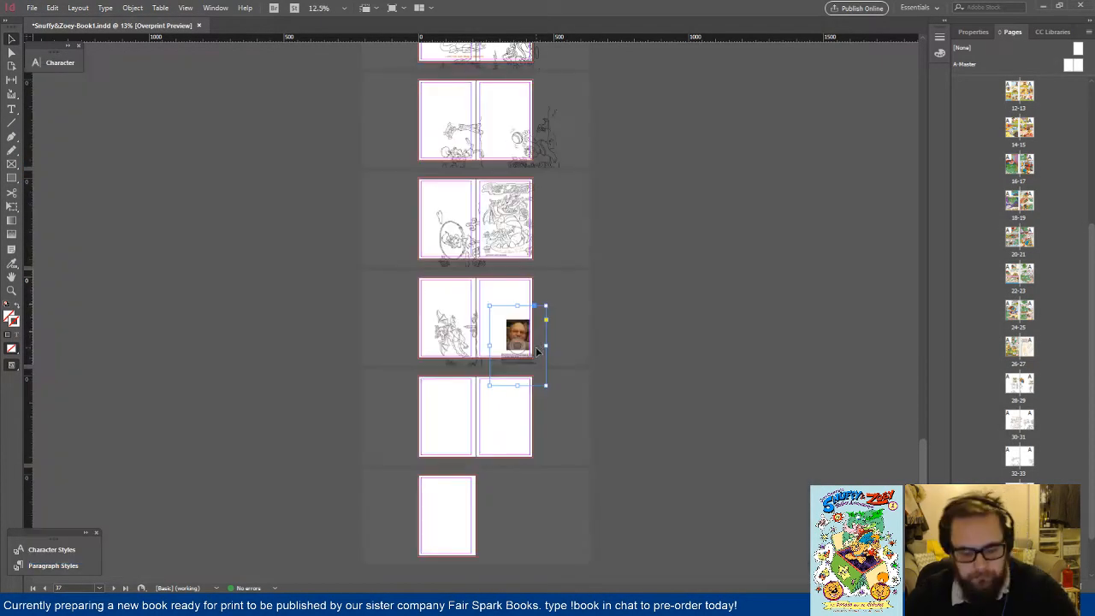
key("ctrl+z")
left_click(588, 329)
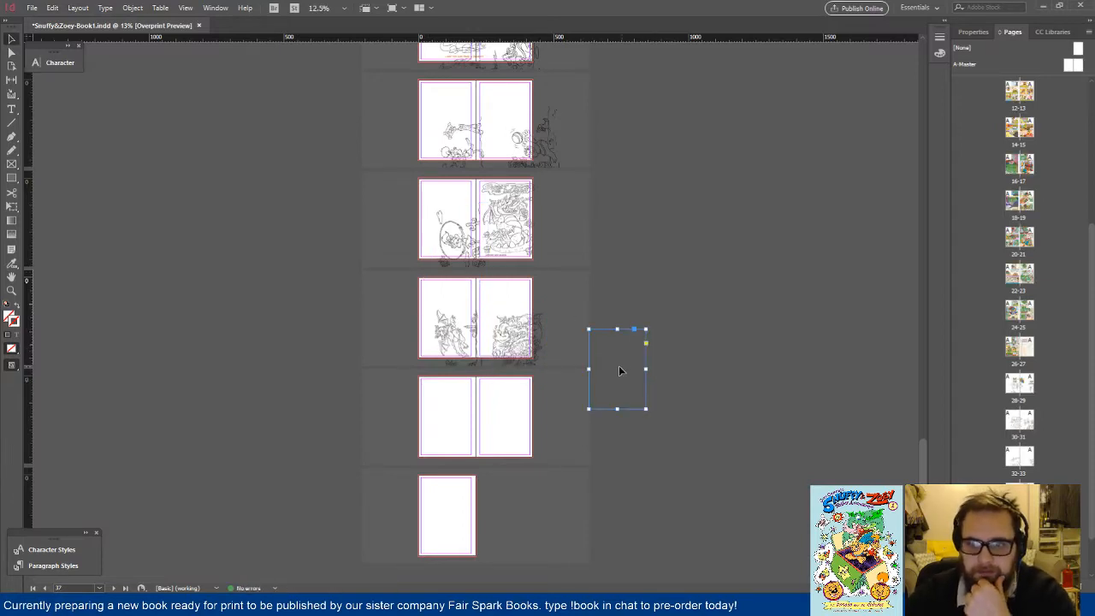
left_click_drag(624, 382, 451, 417)
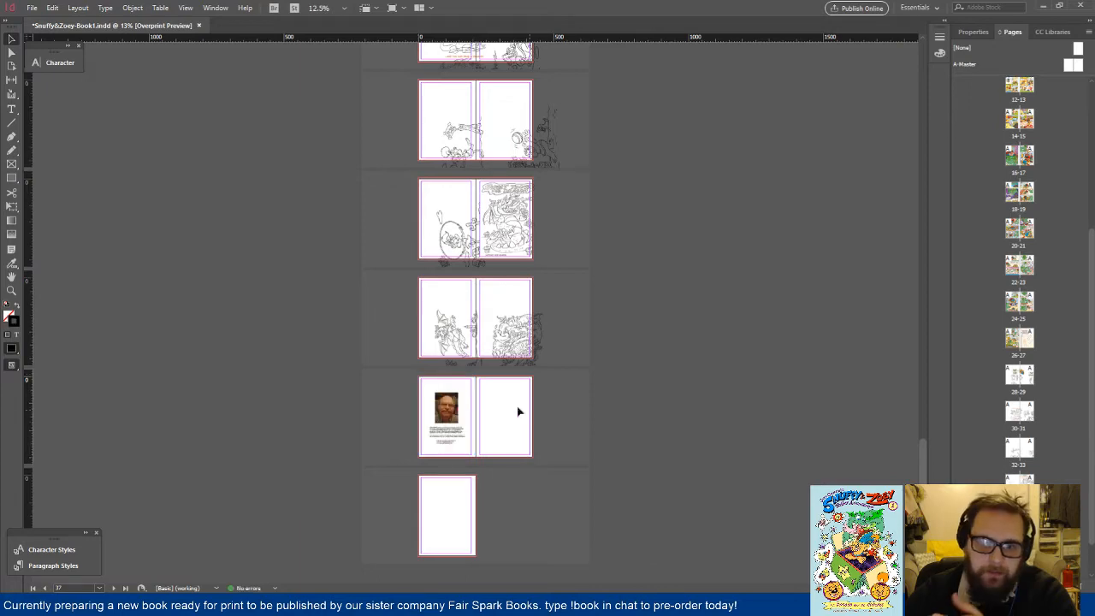
Step: Place the Back Cover Revised 1 artwork on the final single page of the document
left_click(32, 7)
left_click(51, 166)
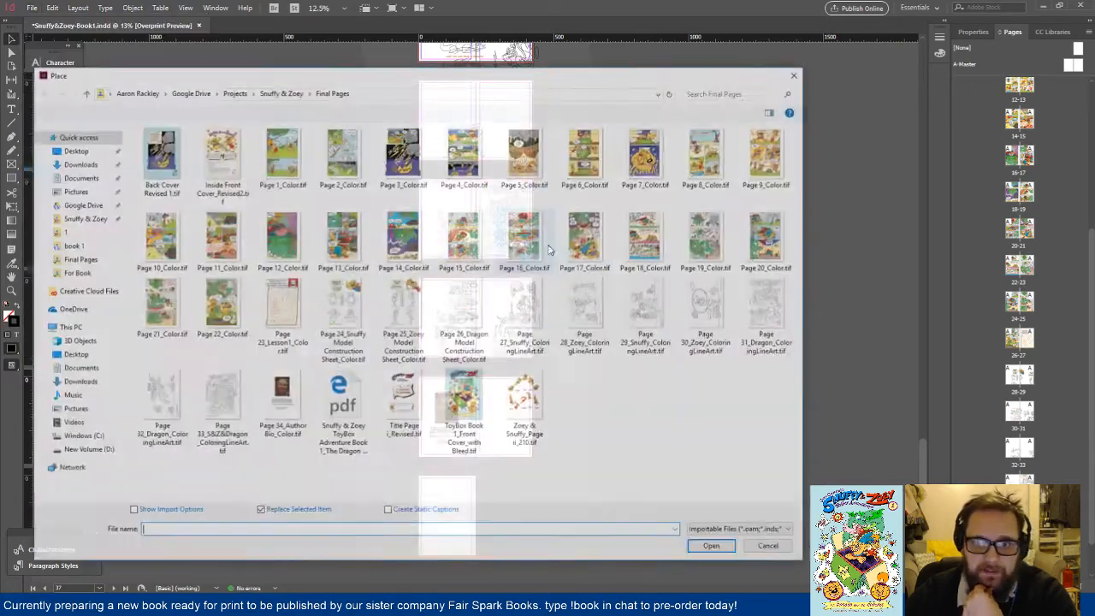
double_click(159, 154)
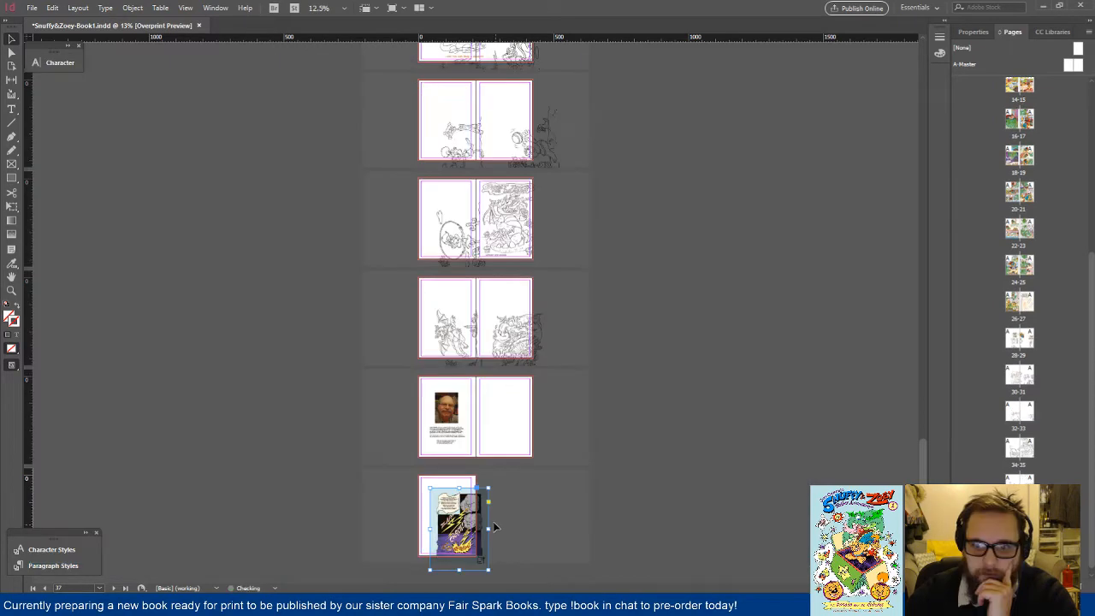
left_click(32, 8)
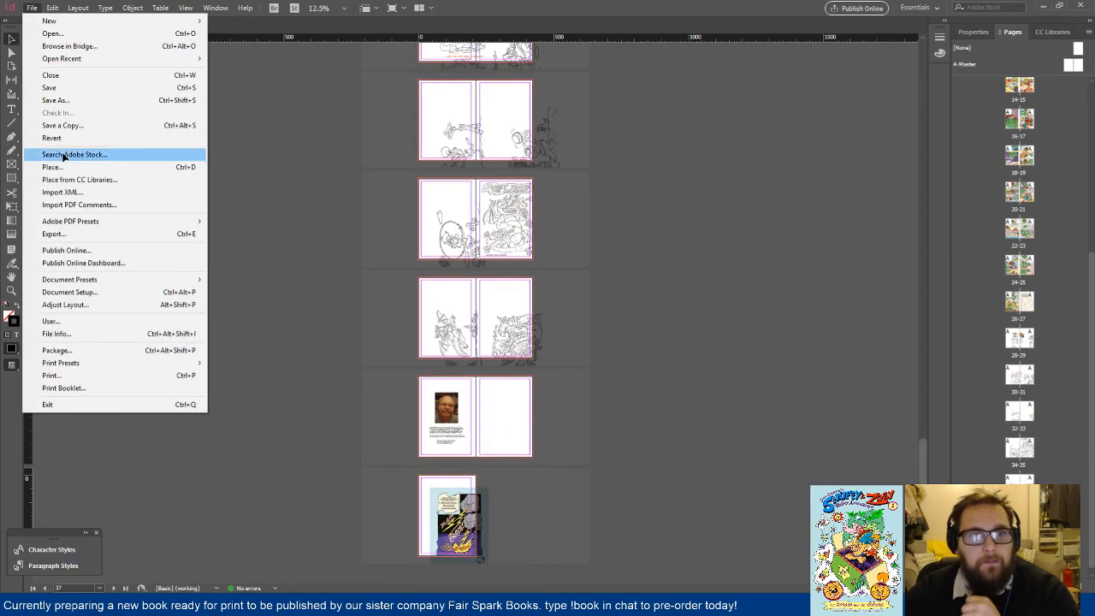
left_click(68, 168)
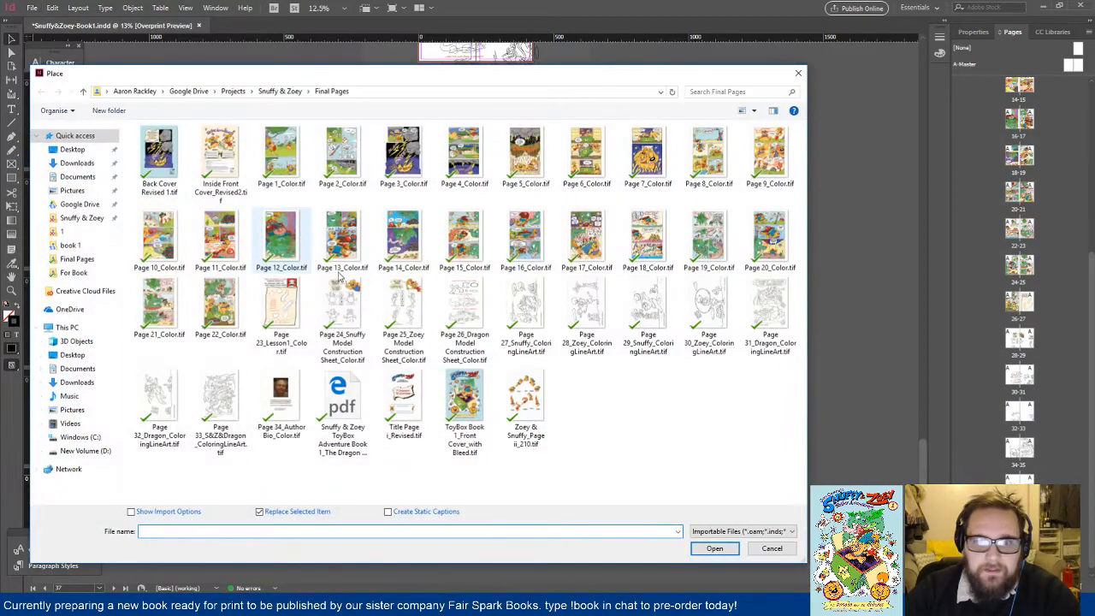
left_click_drag(342, 74, 0, 74)
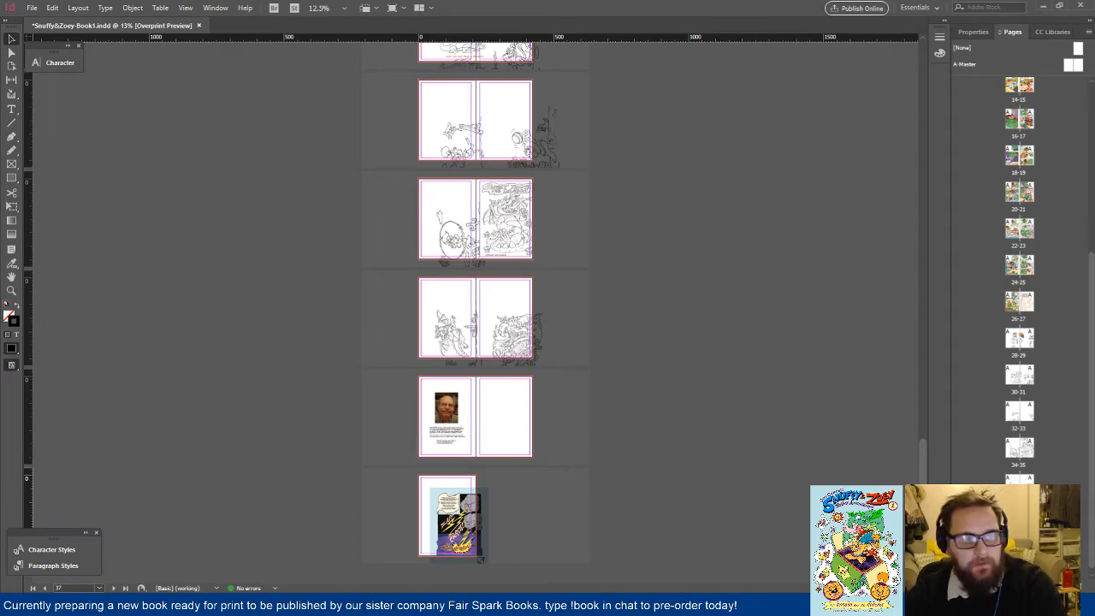
Step: Examine the author bio page's photo, text and margins up close, along with the blank page facing it
key("ctrl+equal")
key("ctrl+equal")
scroll(547, 397, "up", 3)
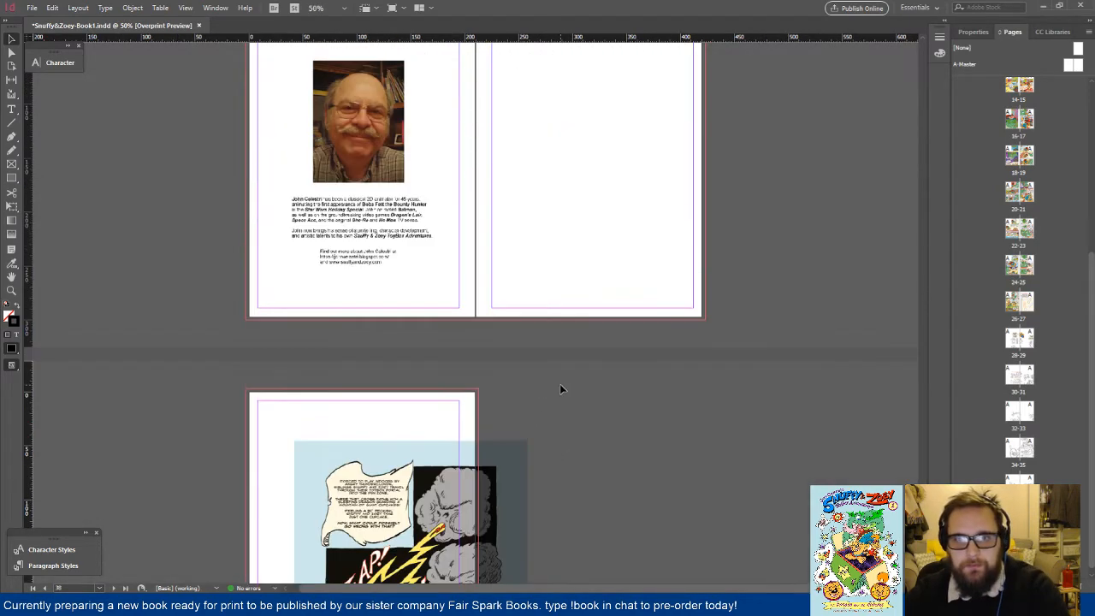
key("ctrl+equal")
scroll(492, 367, "up", 3)
key("ctrl+equal")
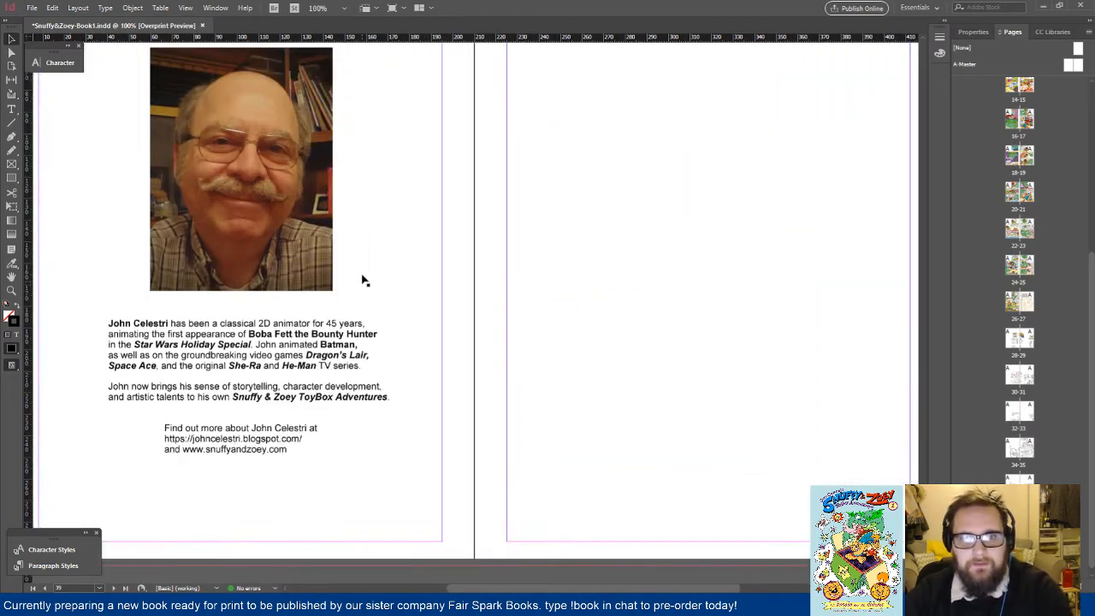
left_click_drag(538, 589, 511, 588)
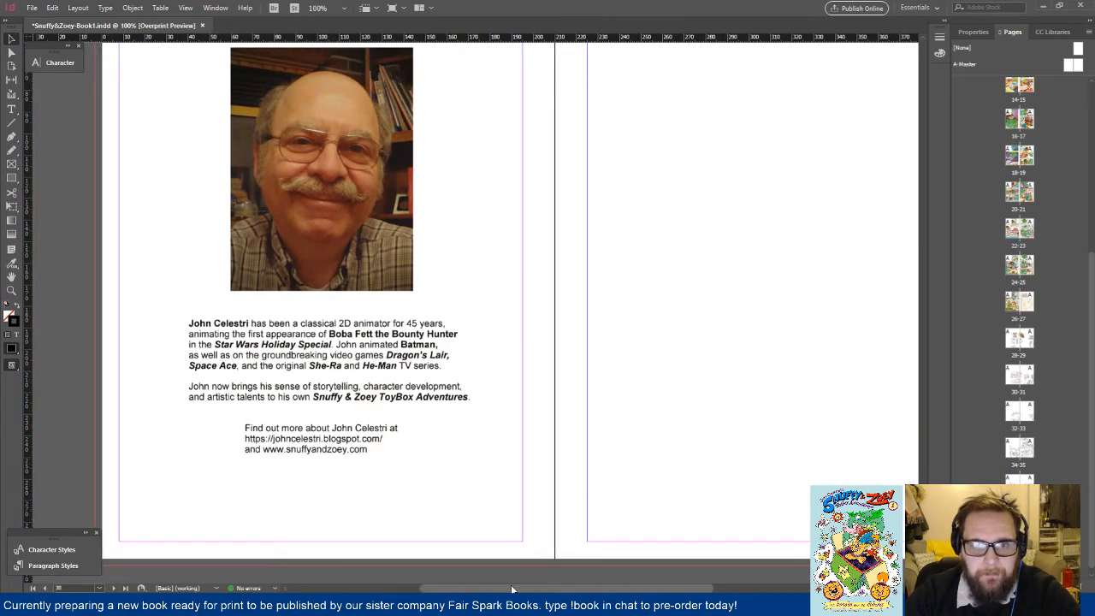
scroll(459, 500, "up", 2)
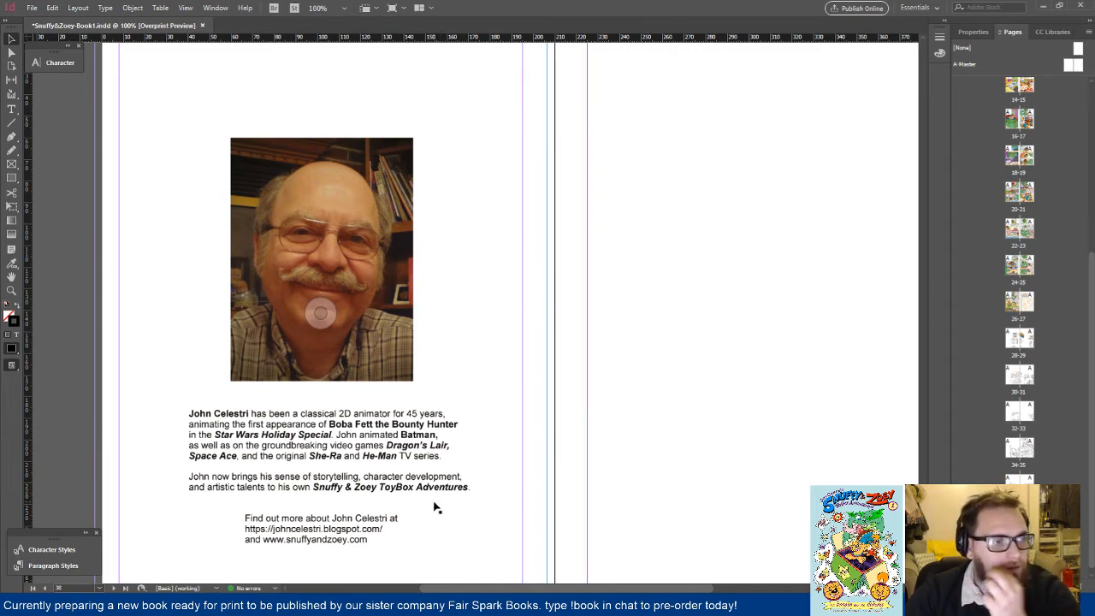
scroll(511, 471, "down", 1)
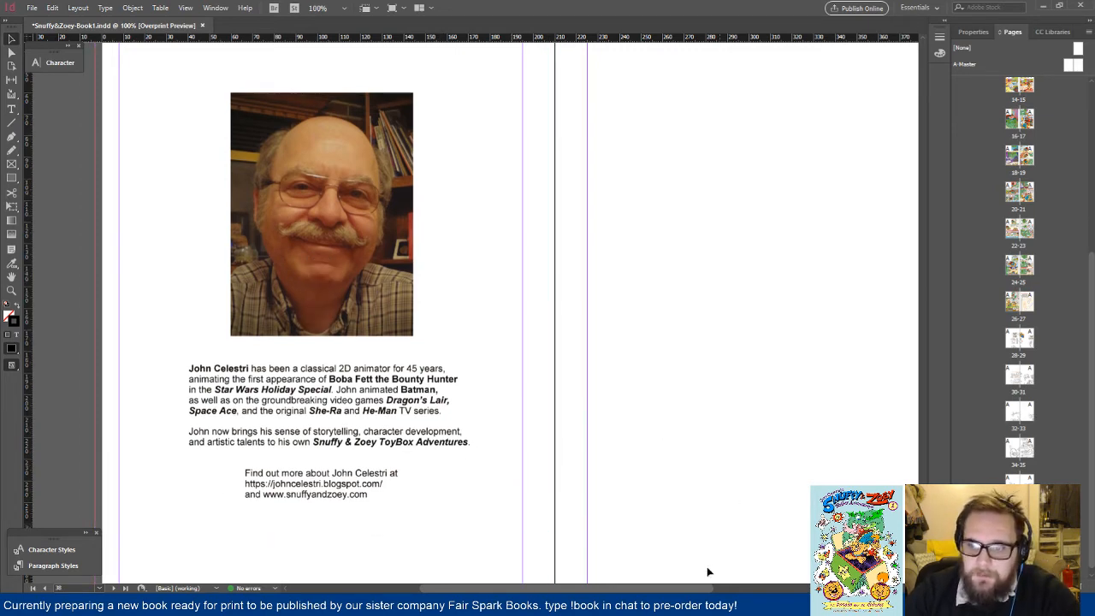
scroll(688, 456, "right", 4)
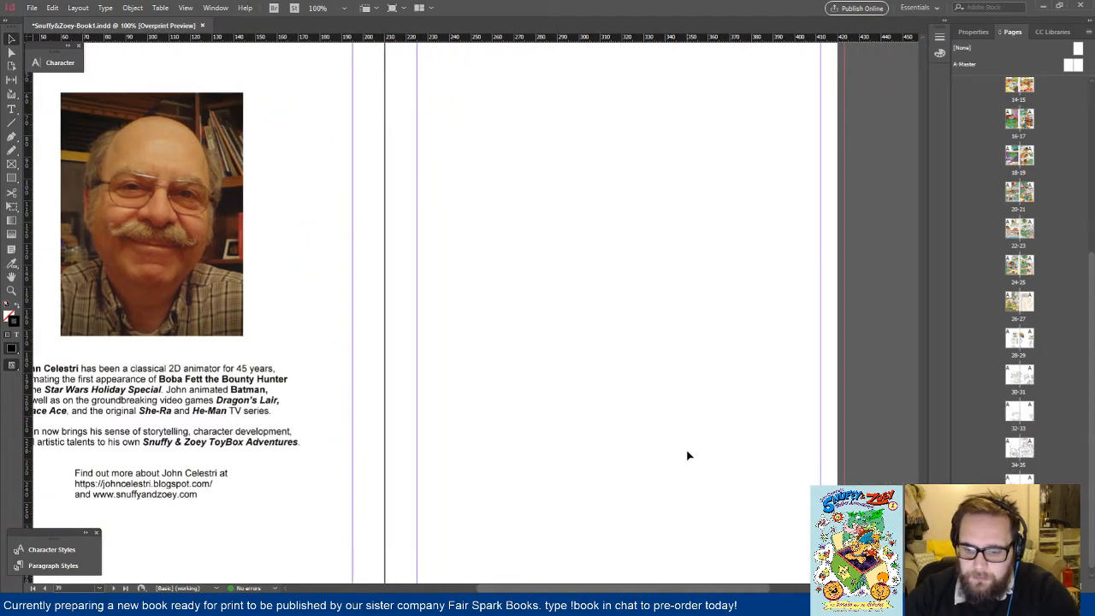
key("ctrl+minus")
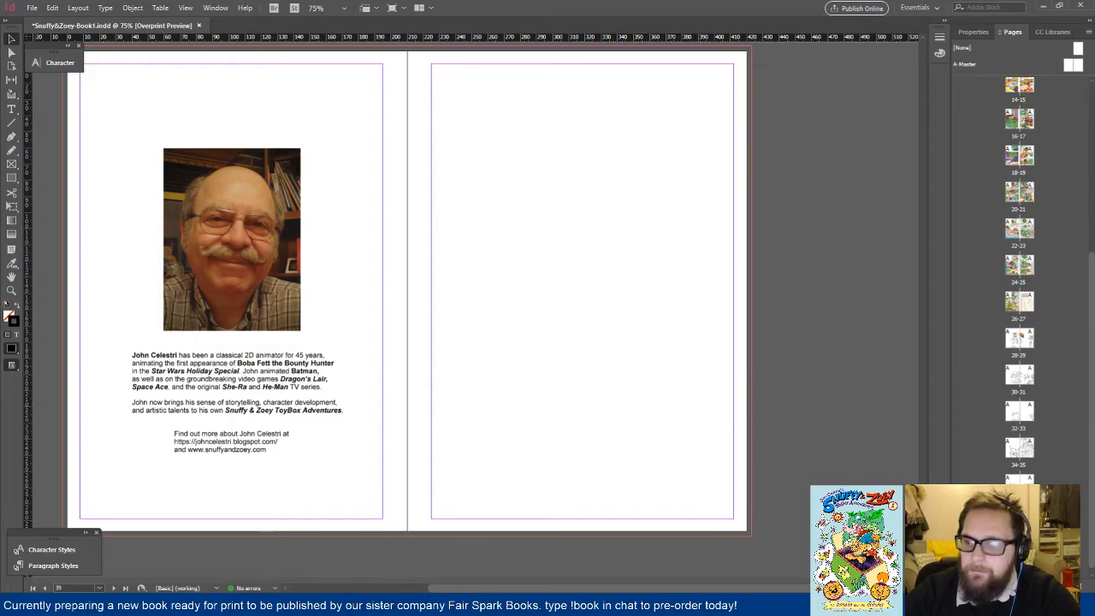
Step: Centre the Drawing Lesson #1 artwork horizontally and vertically on page 27
mouse_move(921, 468)
left_mouse_down()
mouse_move(911, 157)
mouse_move(918, 385)
mouse_move(920, 375)
left_mouse_up()
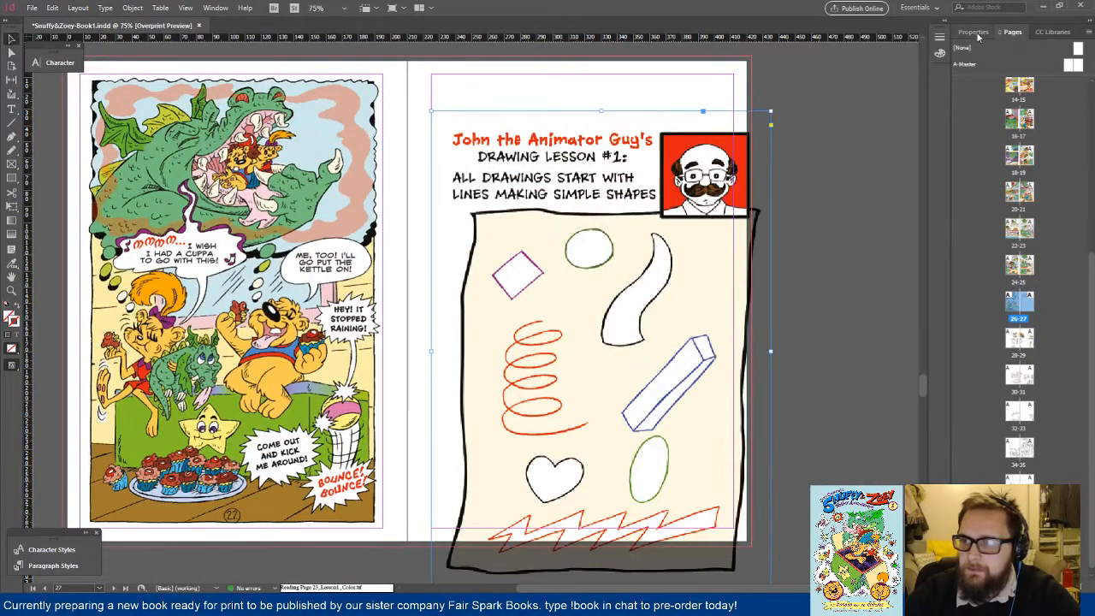
left_click(972, 32)
left_click(1002, 241)
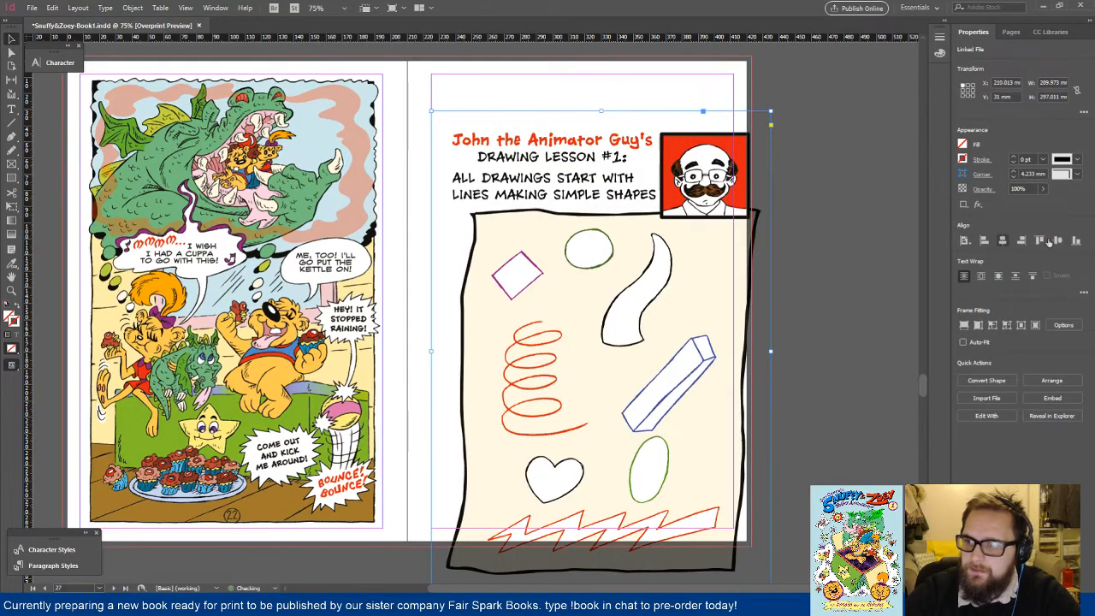
left_click(1057, 240)
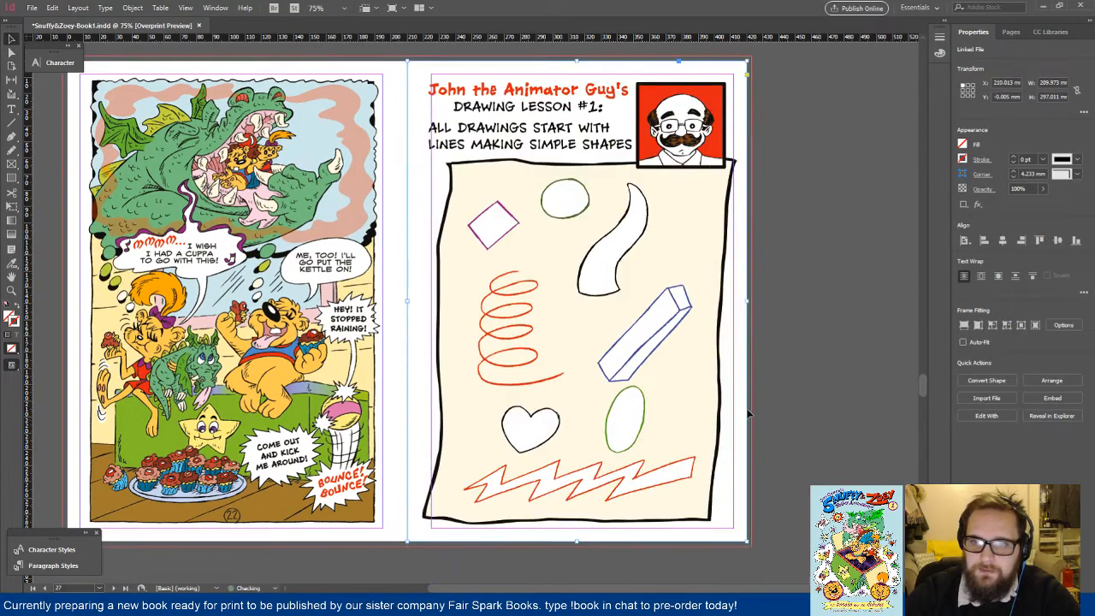
left_click(840, 391)
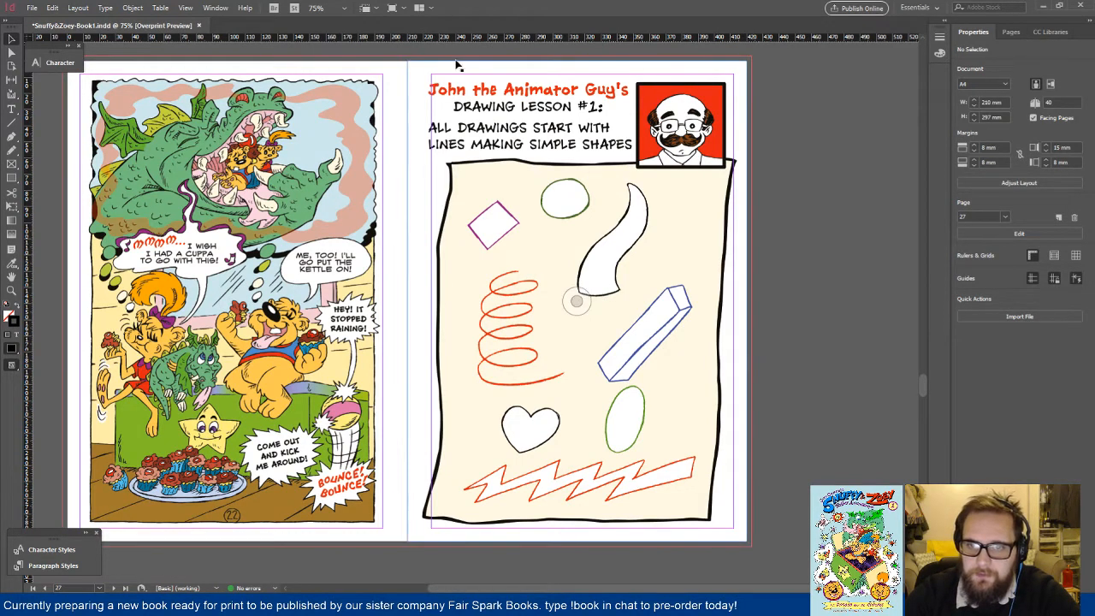
Step: Nudge the Drawing Lesson #1 artwork on page 27 right to X 217.513 mm, away from the spine
left_click(513, 304)
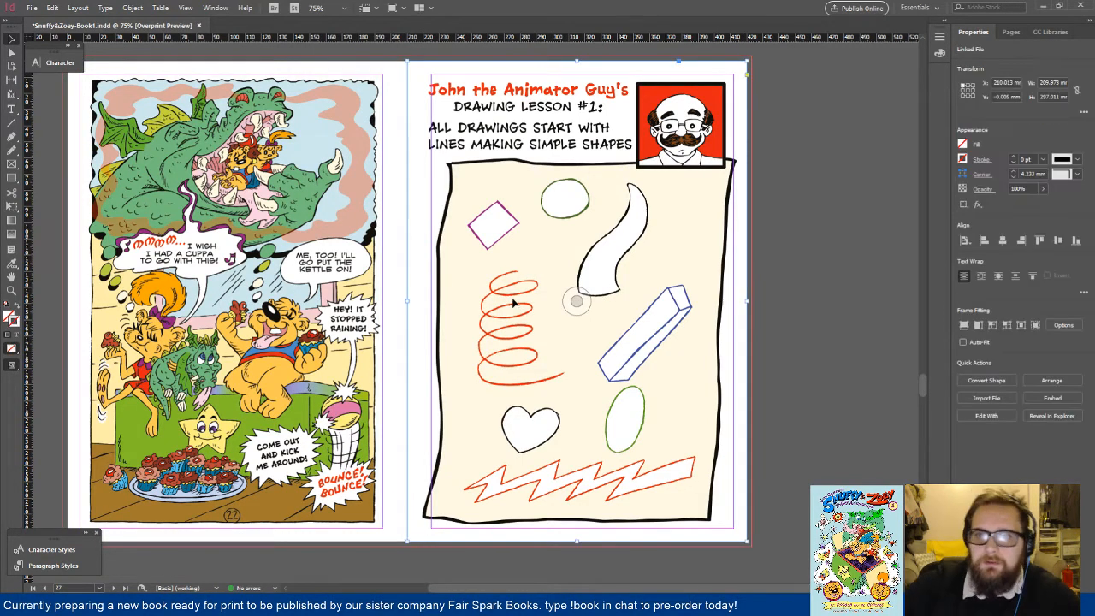
key("shift+Right")
key("shift+Right")
key("shift+Right")
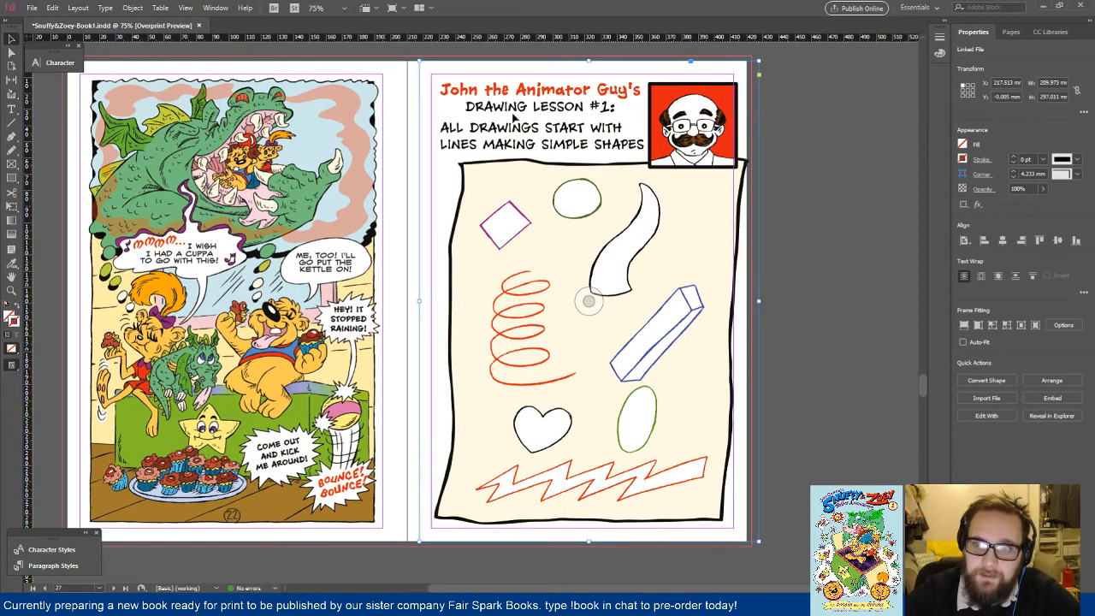
Step: Scale the Drawing Lesson #1 artwork to 98% and nudge it left to X 215.013 mm to fit the page margins
left_click(133, 8)
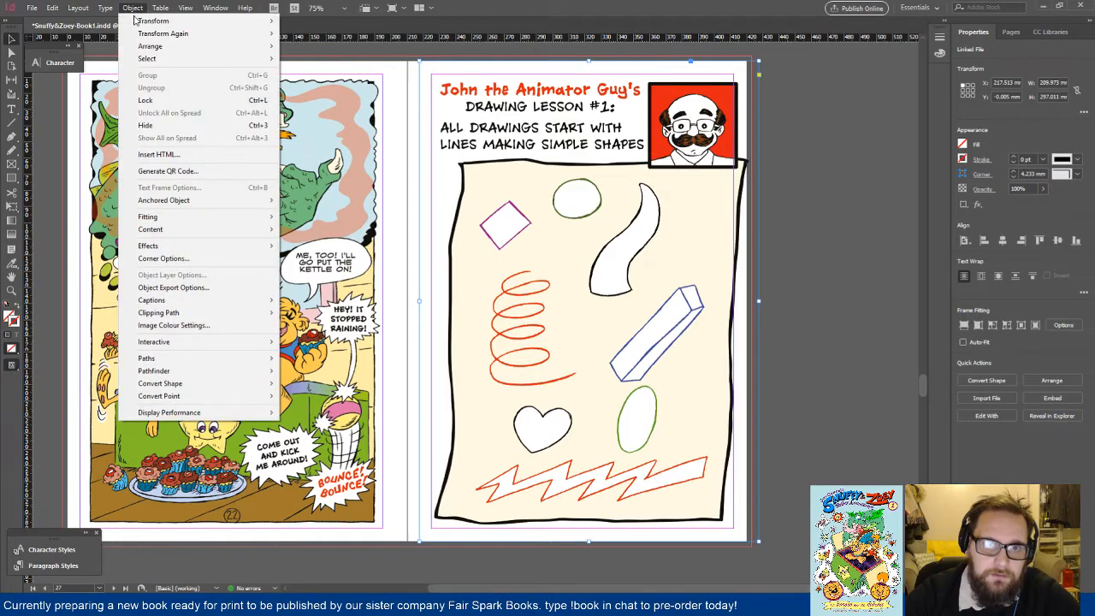
left_click(308, 33)
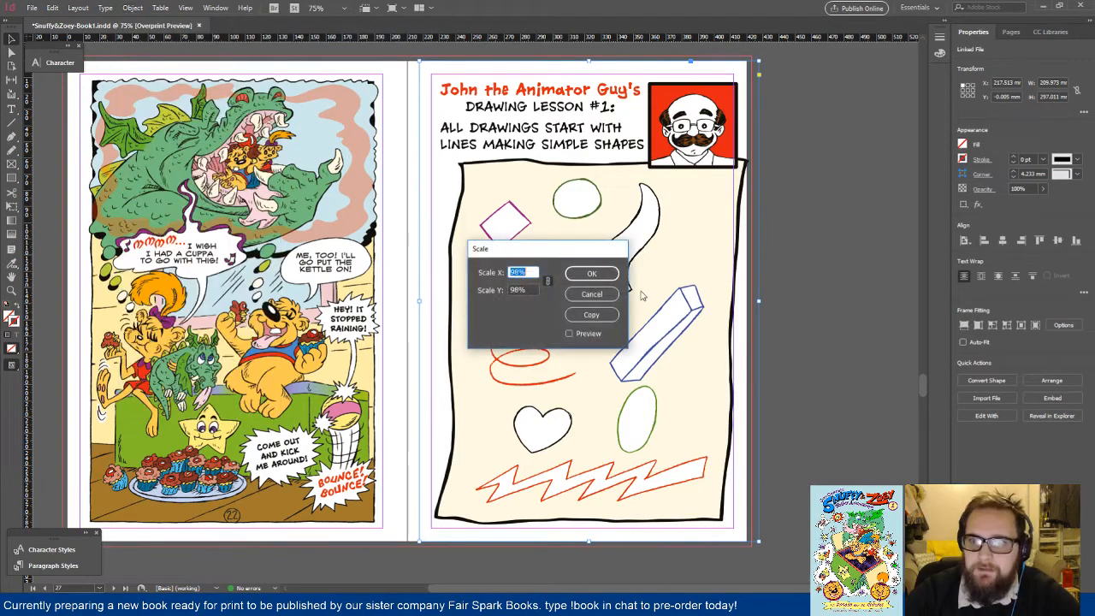
left_click(591, 273)
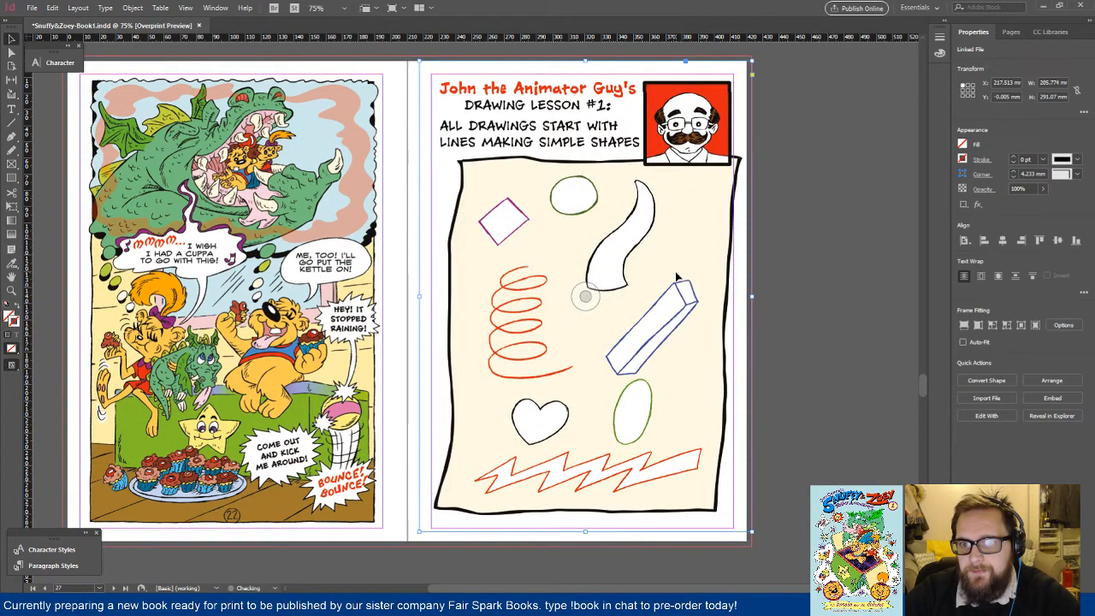
key("Left")
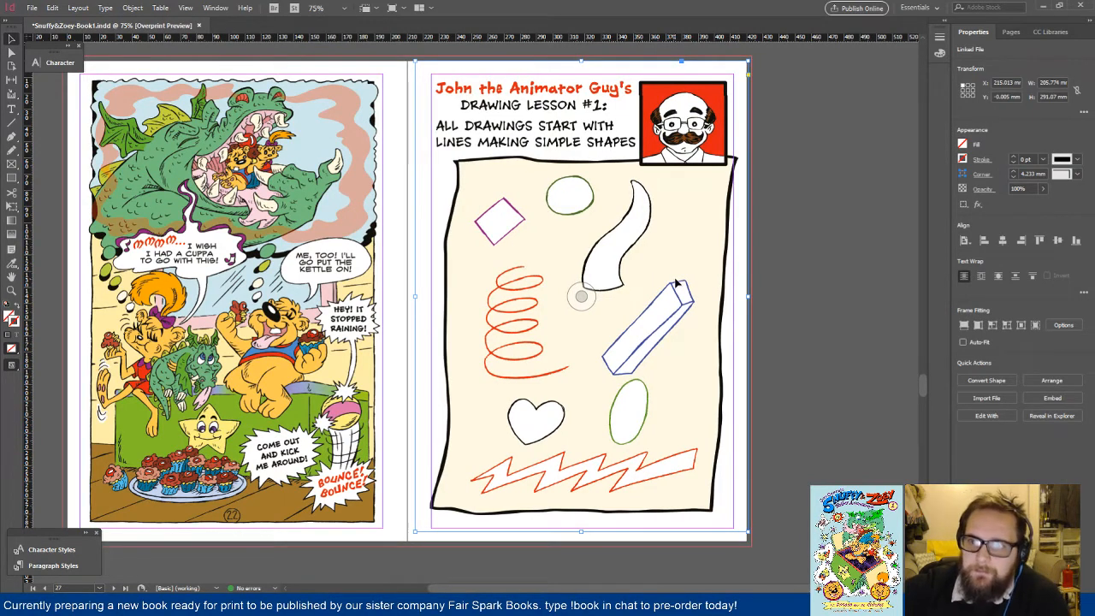
key("ctrl+equal")
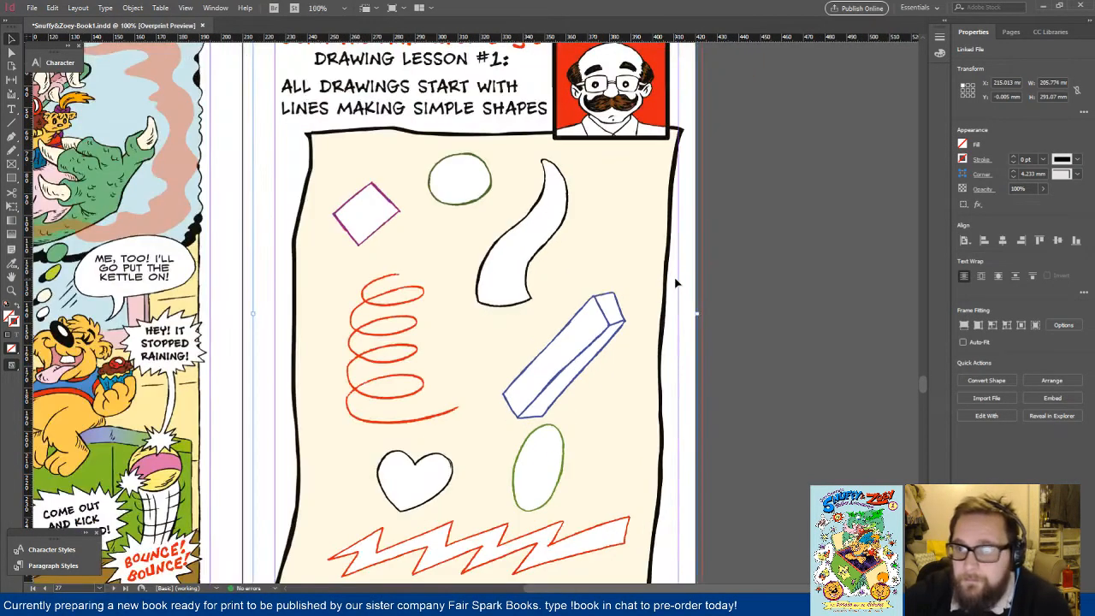
scroll(676, 283, "up", 3)
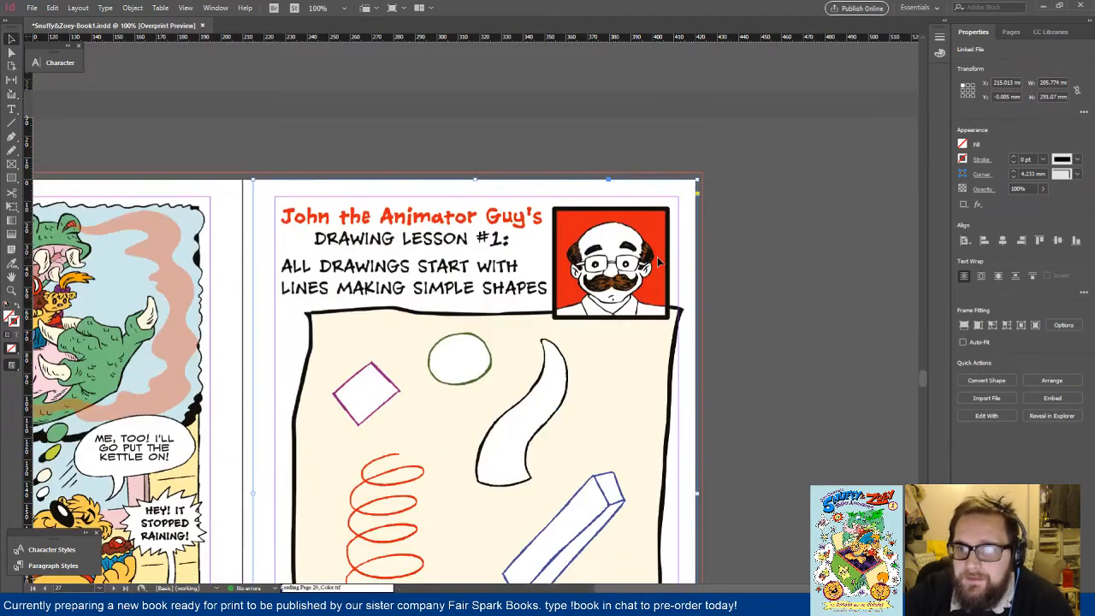
scroll(739, 311, "down", 7)
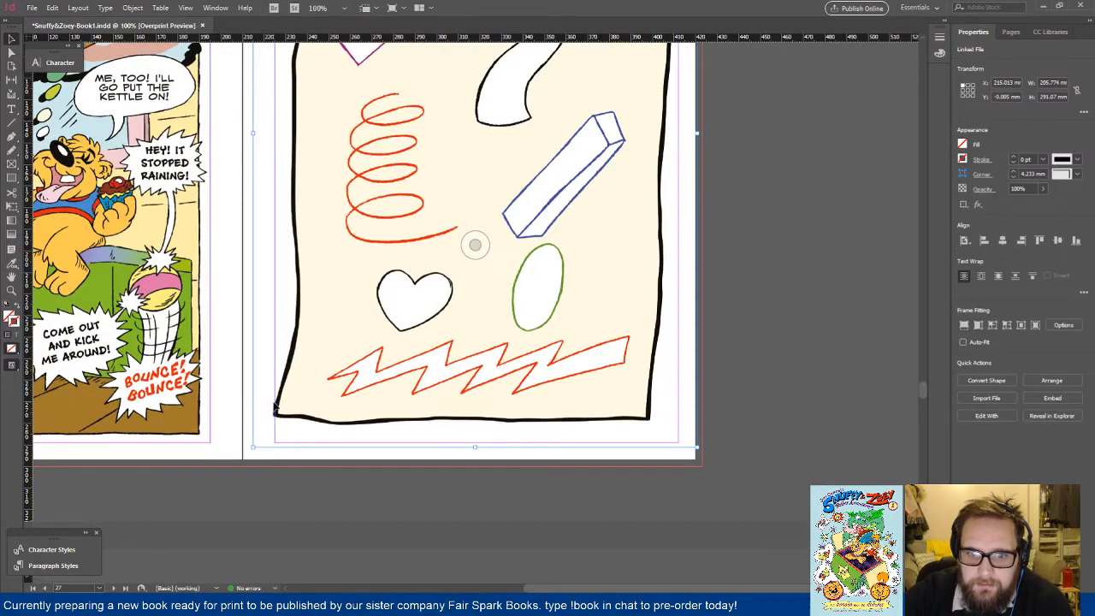
scroll(703, 323, "up", 8)
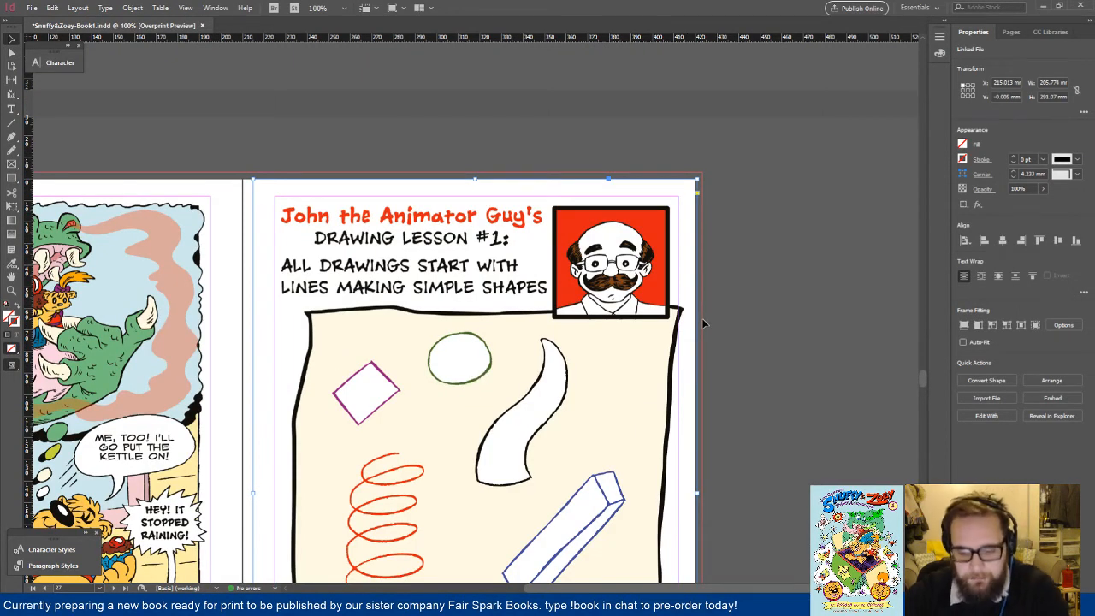
Step: Centre the "Here's how to draw me, Snuffy!" artwork horizontally and vertically on page 28
scroll(703, 323, "down", 4)
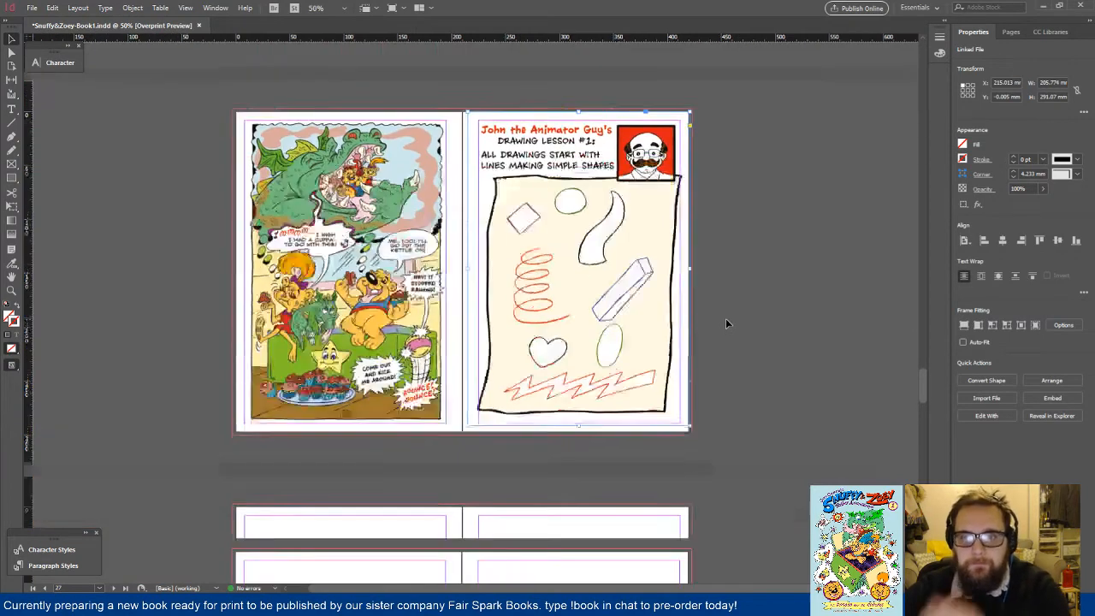
scroll(726, 323, "down", 6)
left_click(472, 285)
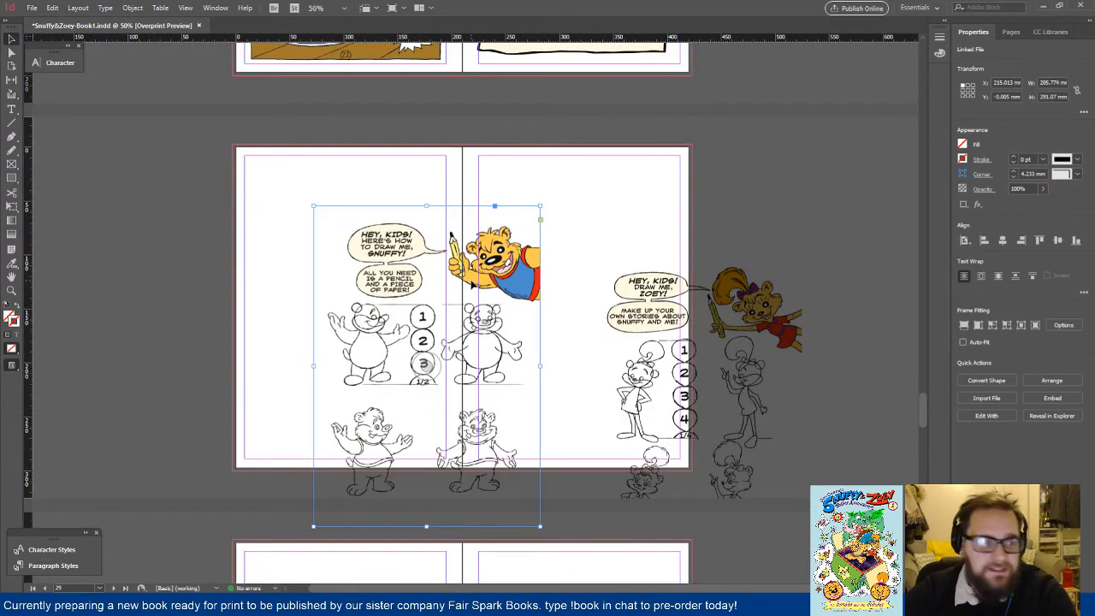
left_click(1003, 241)
left_click(1057, 240)
Step: Centre the "Draw me, Zoey!" artwork horizontally and vertically on page 29
left_click(601, 306)
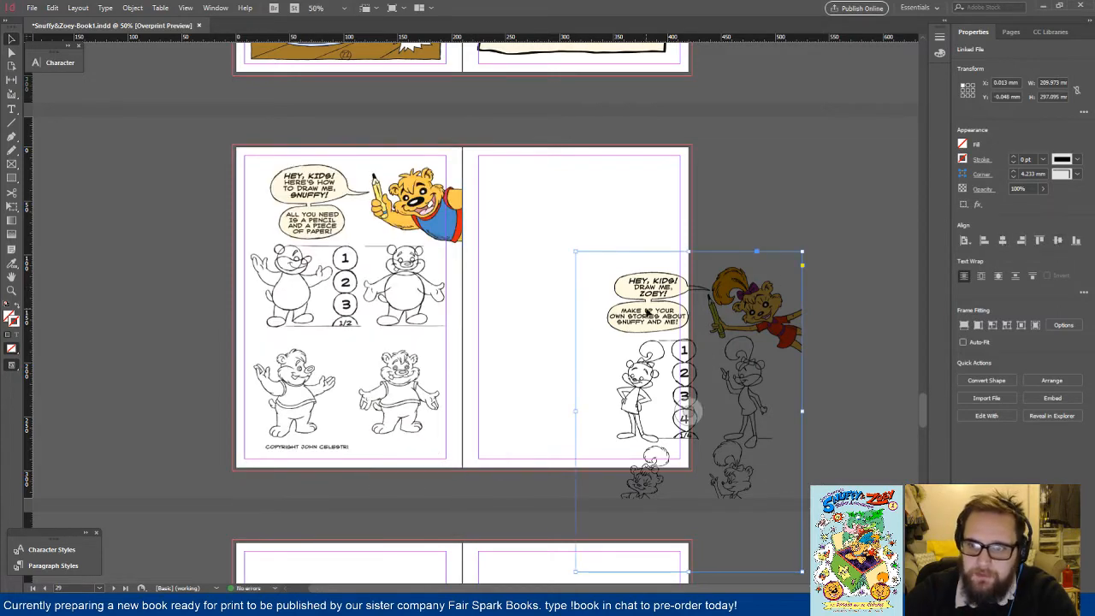
left_click(1004, 240)
left_click(1052, 242)
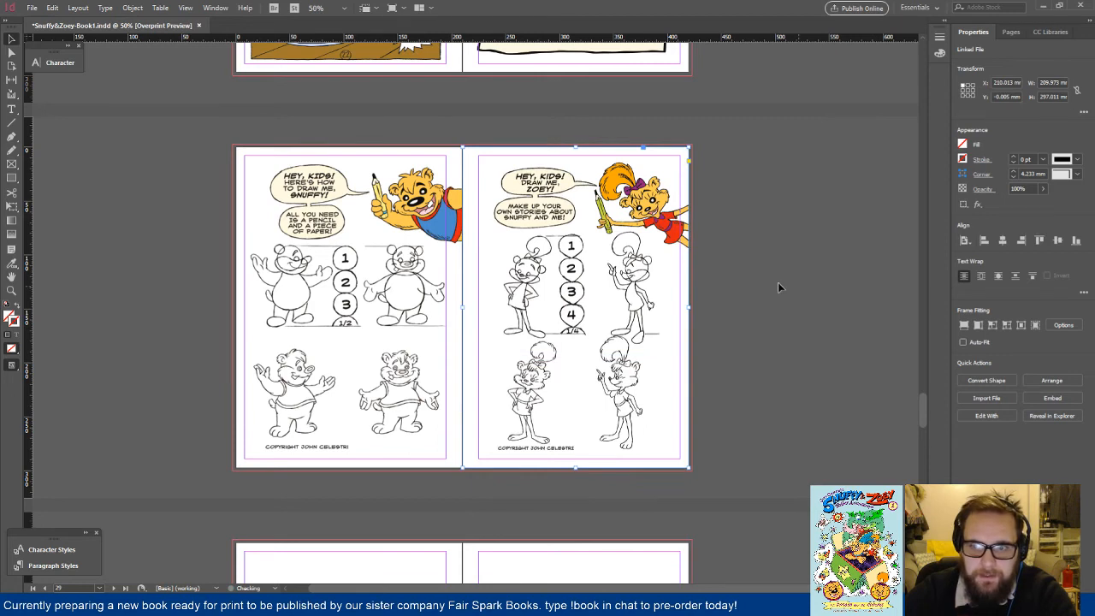
Step: Try shifting the Snuffy artwork on page 28 left to X -14.973 mm at the inner margin, and return it to X 0.013 mm
left_click(359, 256)
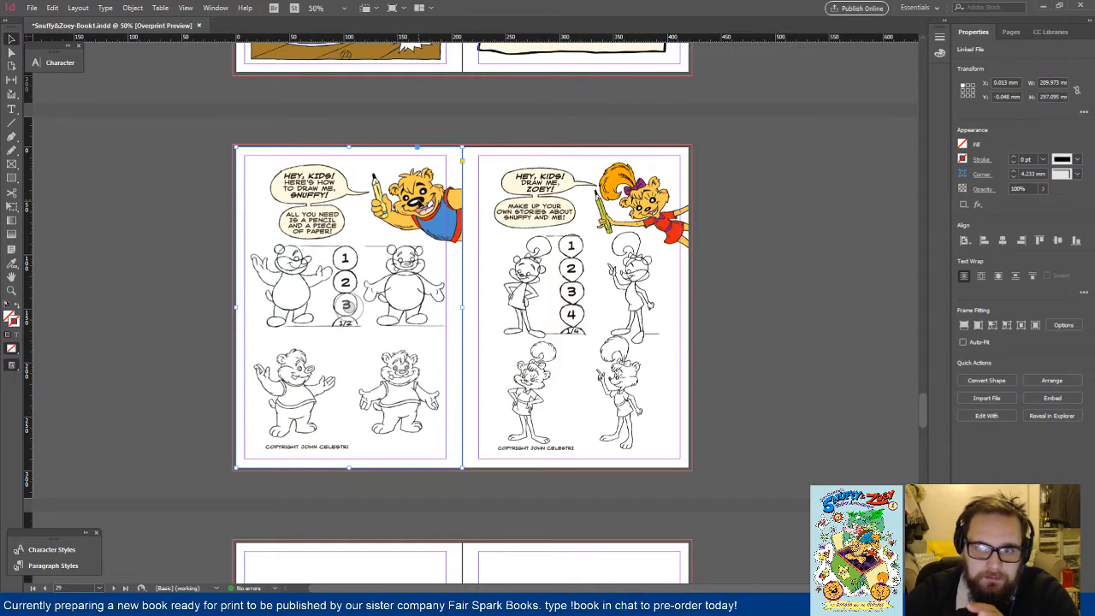
key("ctrl+equal")
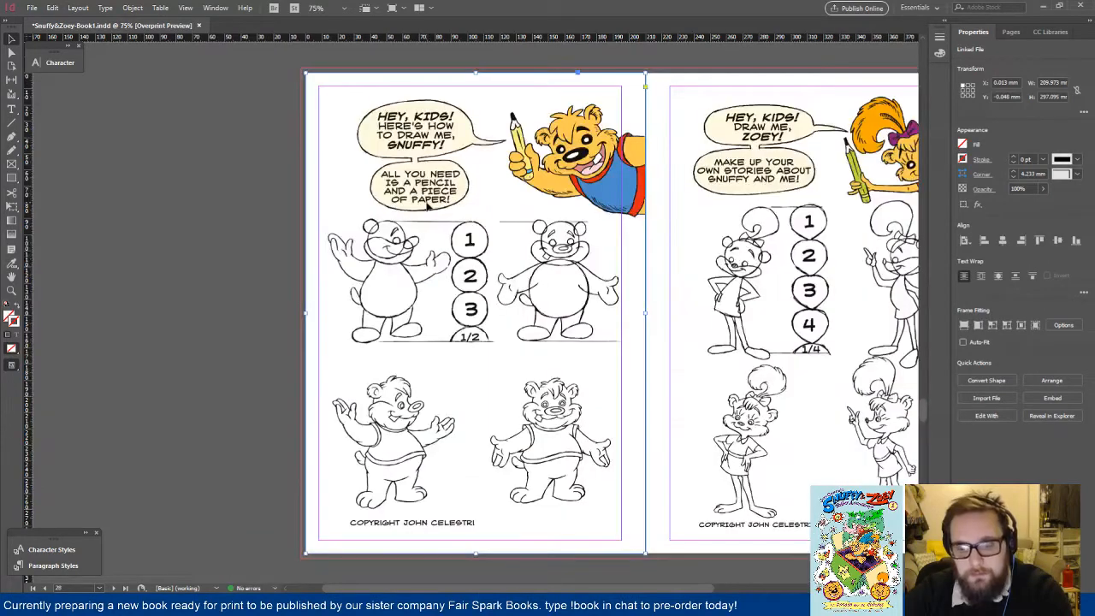
scroll(477, 311, "right", 3)
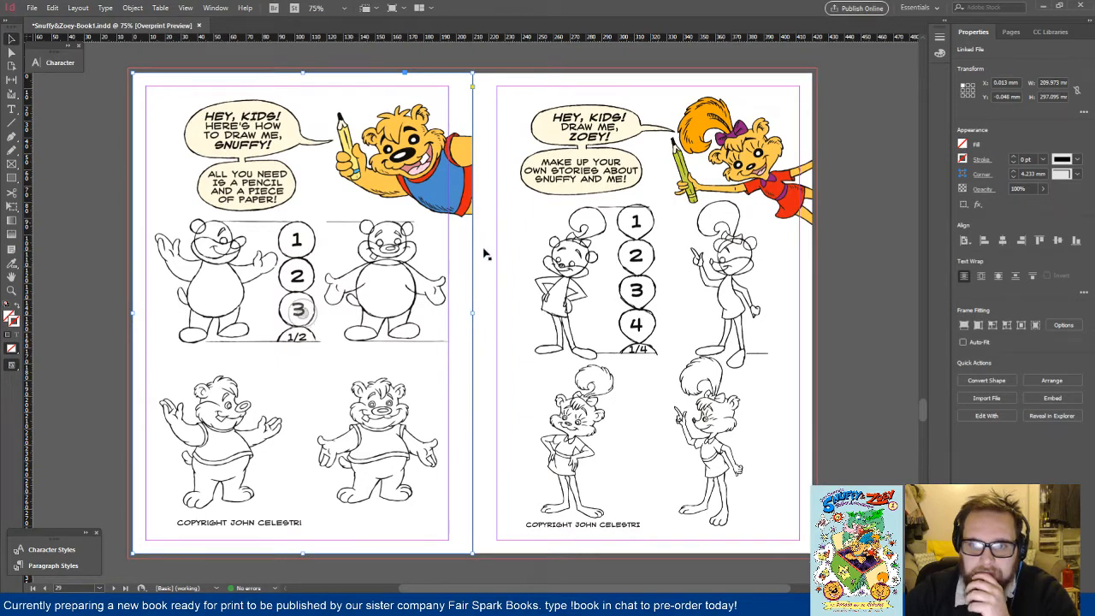
left_click_drag(452, 194, 440, 194)
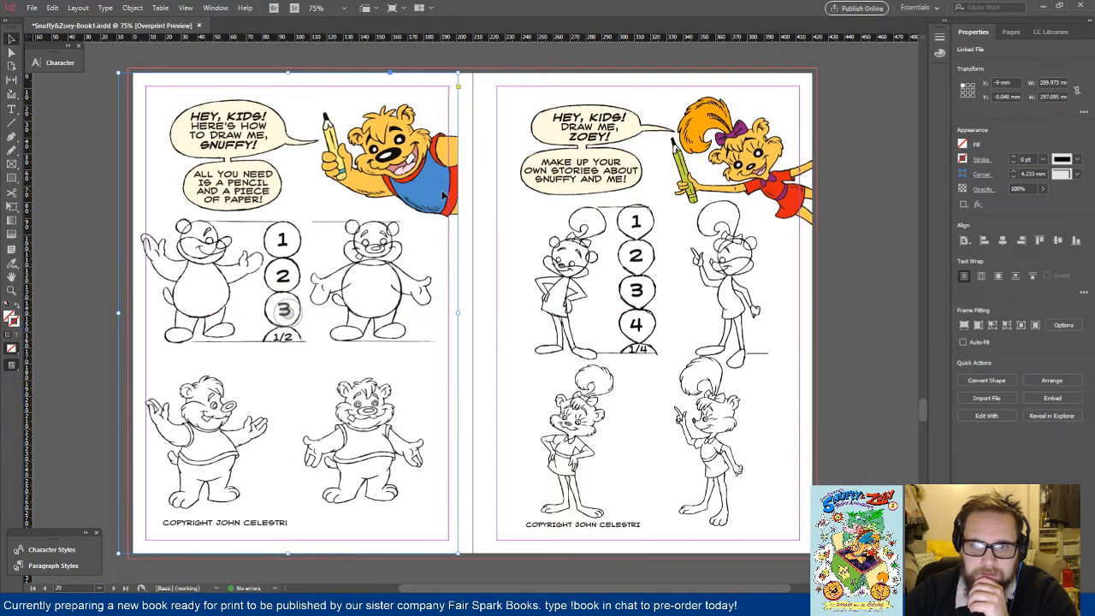
left_click_drag(442, 195, 433, 195)
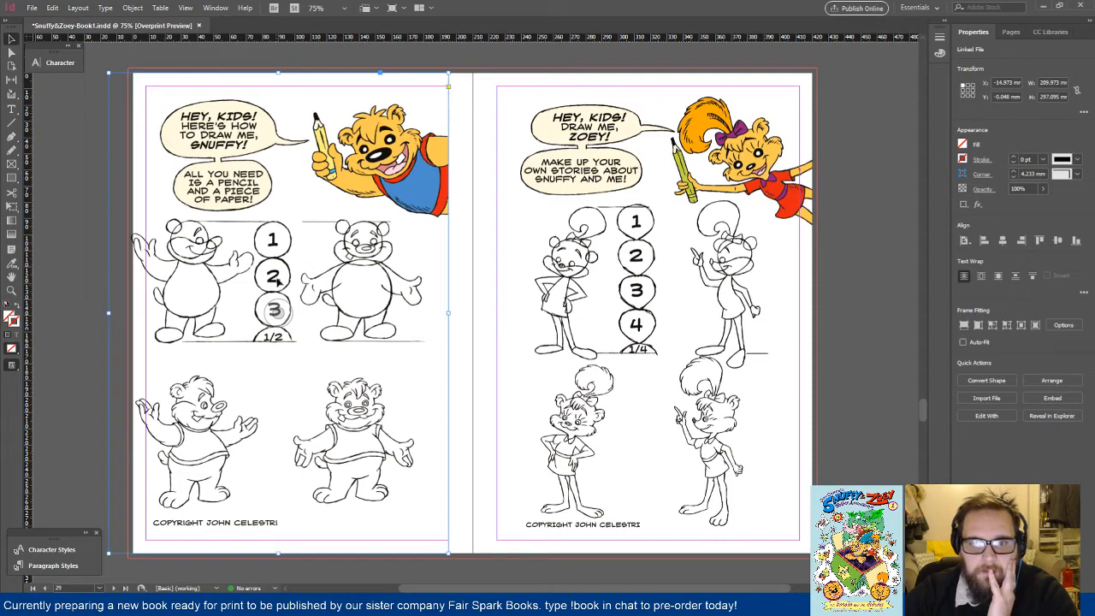
left_click_drag(368, 173, 404, 175)
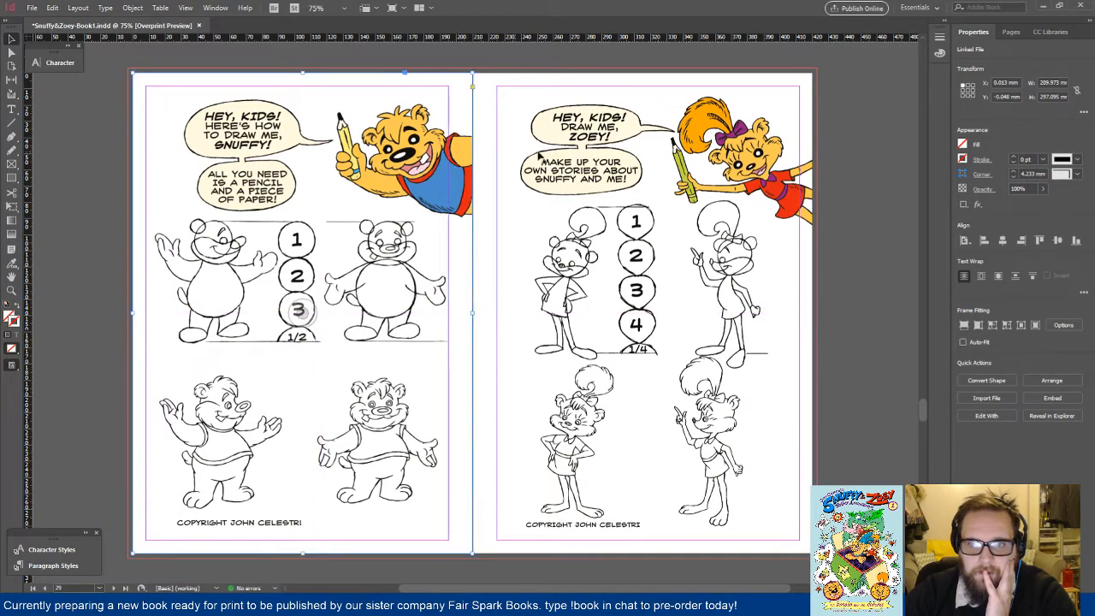
left_click(105, 156)
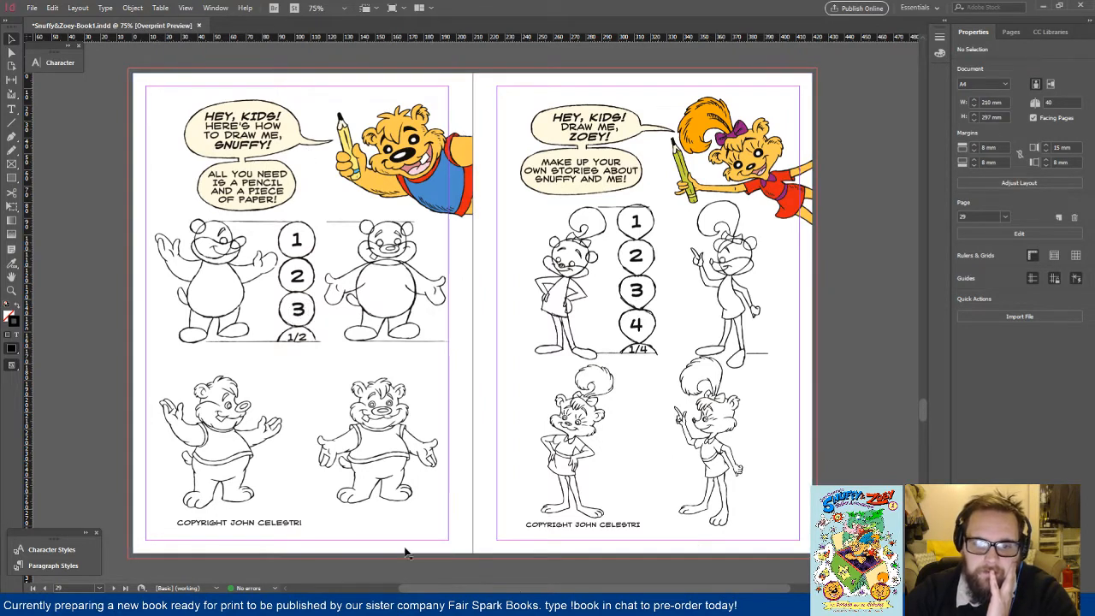
Step: Switch to Sublime Text and add the note "pg 29 - Maybe make snuffy appear from the left to avoid the inside gutter."
scroll(402, 545, "down", 1)
scroll(364, 530, "up", 2)
scroll(364, 530, "down", 2)
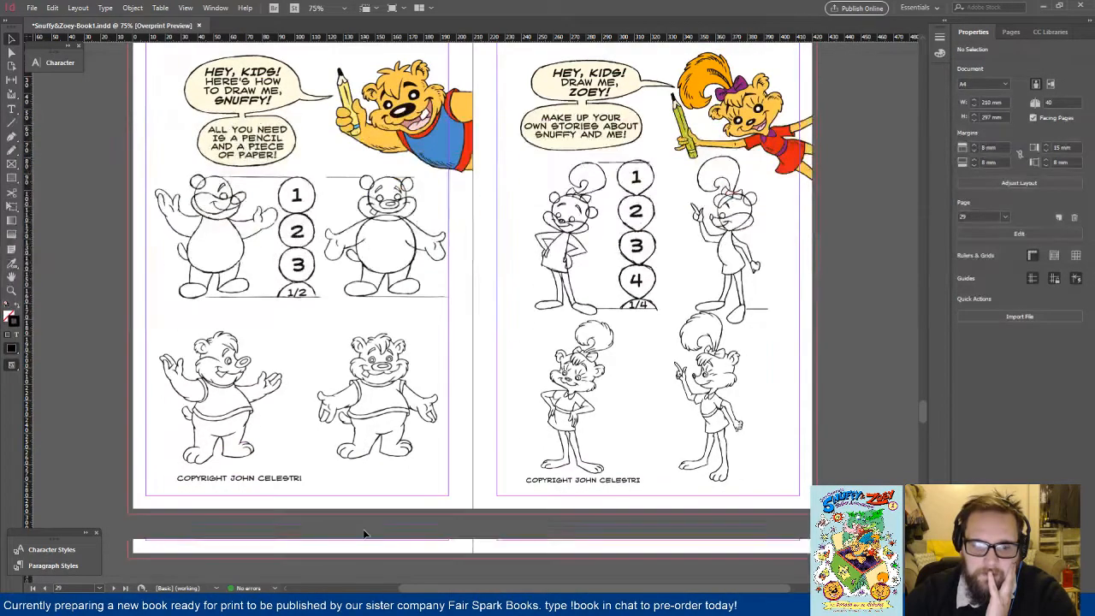
key("alt+Tab")
left_click(248, 128)
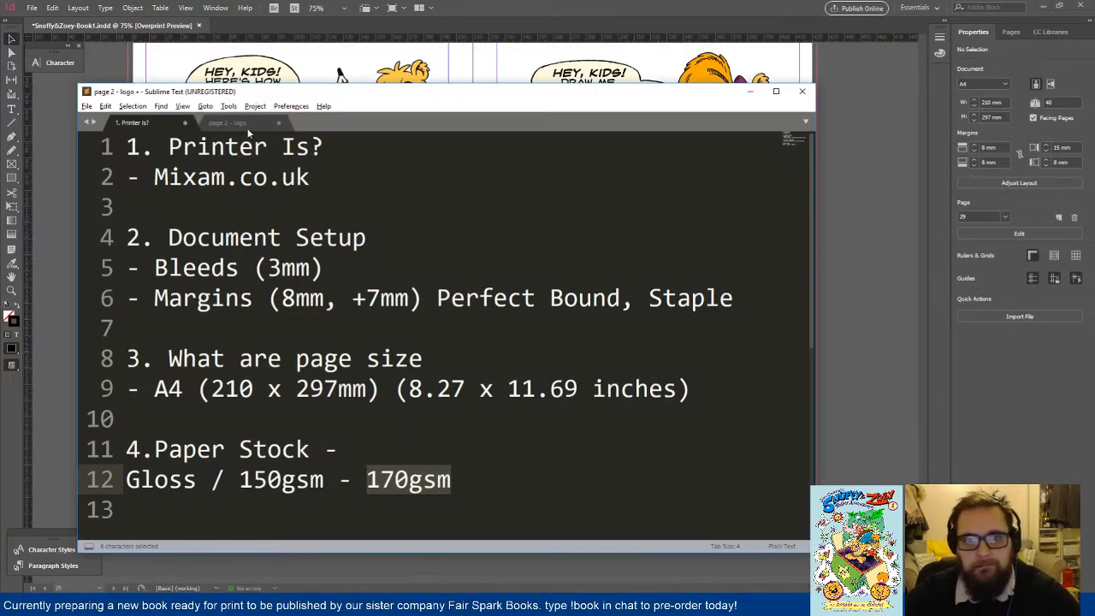
key("Return")
key("Return")
type("p")
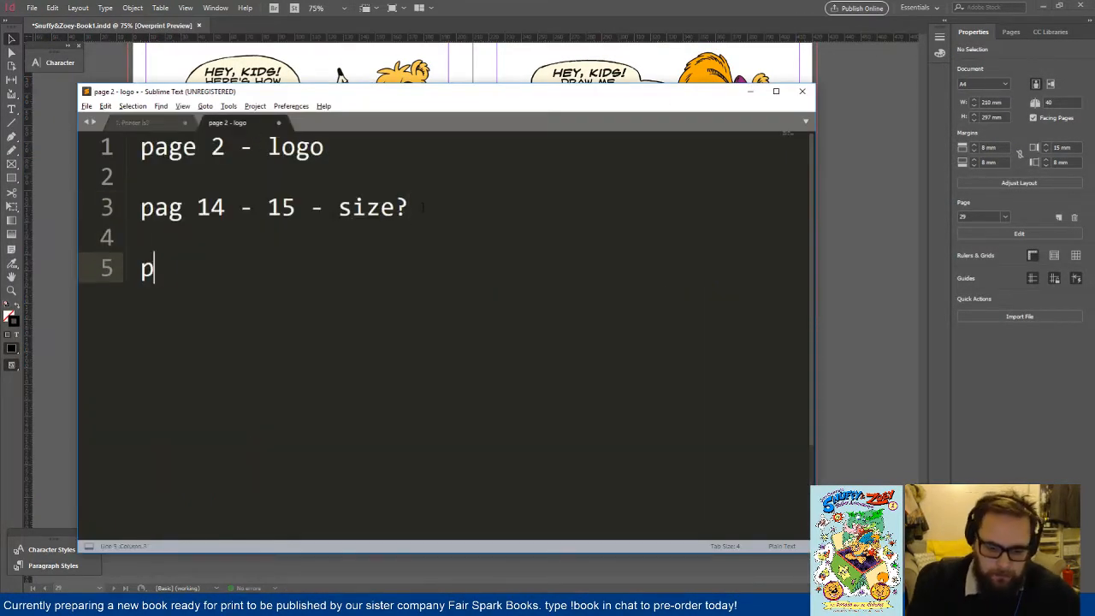
type("g 29 - ")
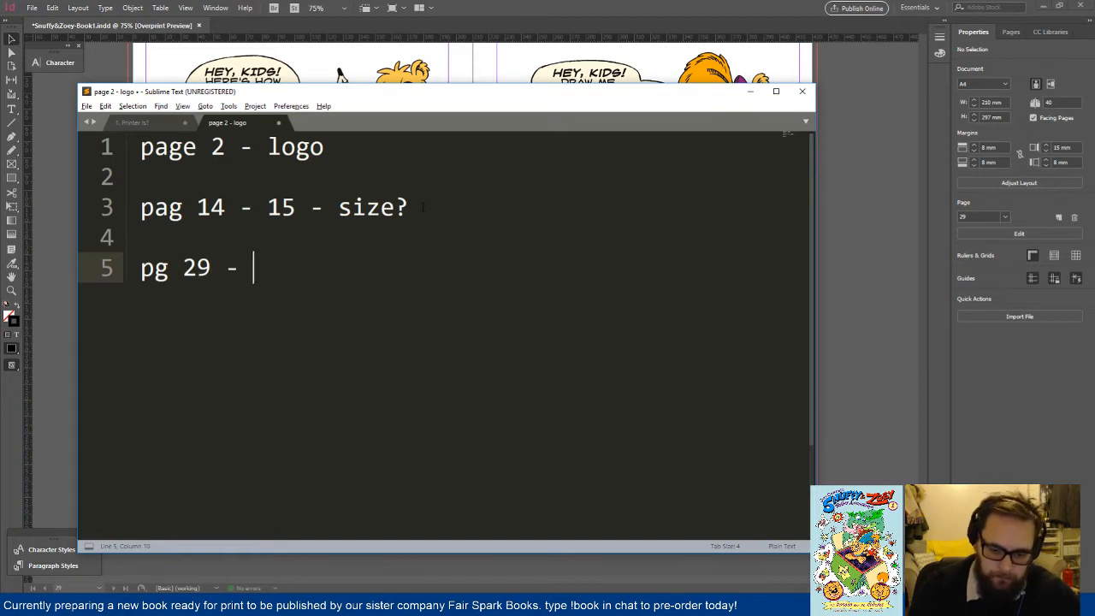
type("Maybe ")
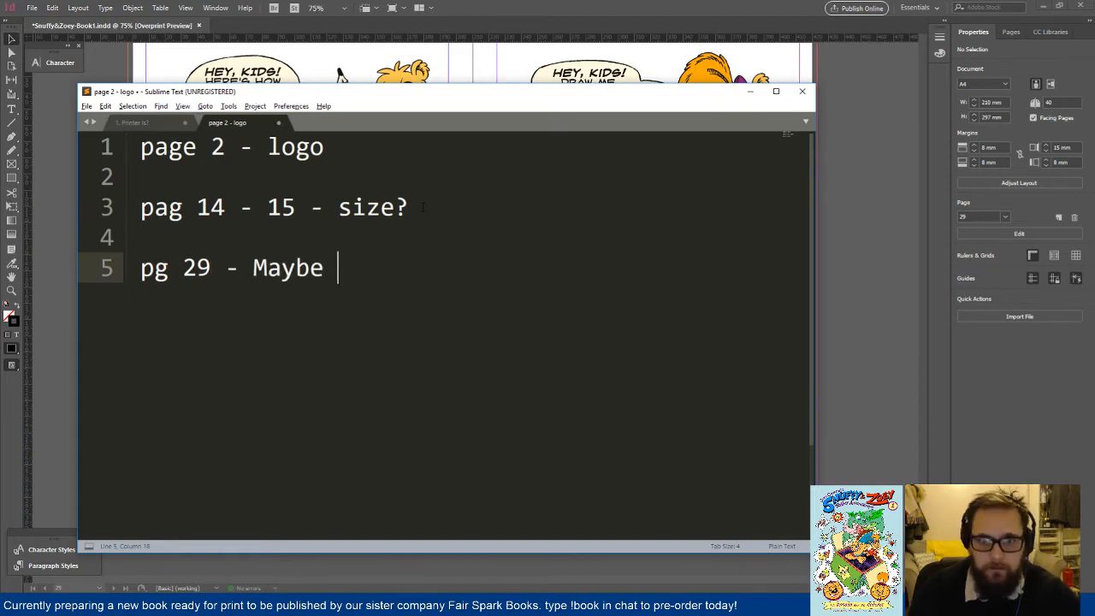
type("make sbuff")
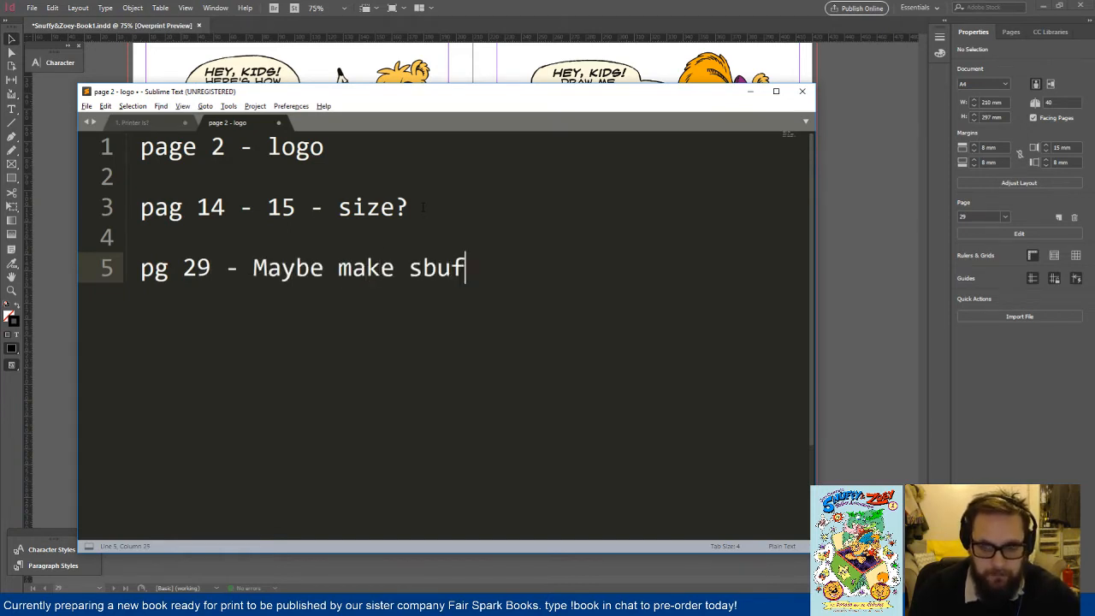
key("BackSpace")
key("BackSpace")
key("BackSpace")
key("BackSpace")
type("nu")
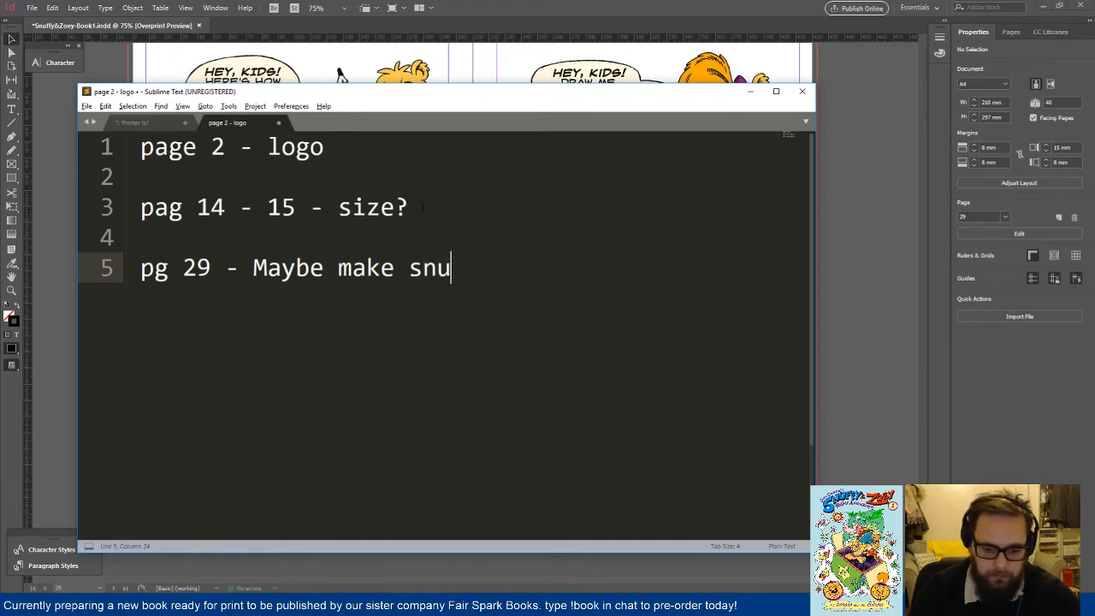
type("ffy appear from the ri")
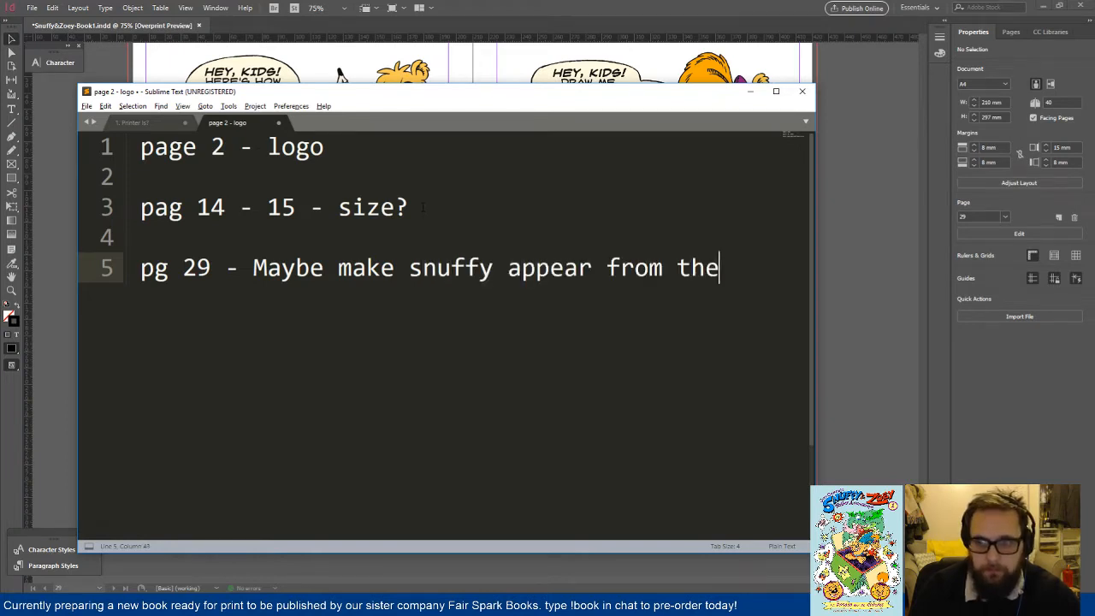
key("BackSpace")
key("BackSpace")
type("left t ")
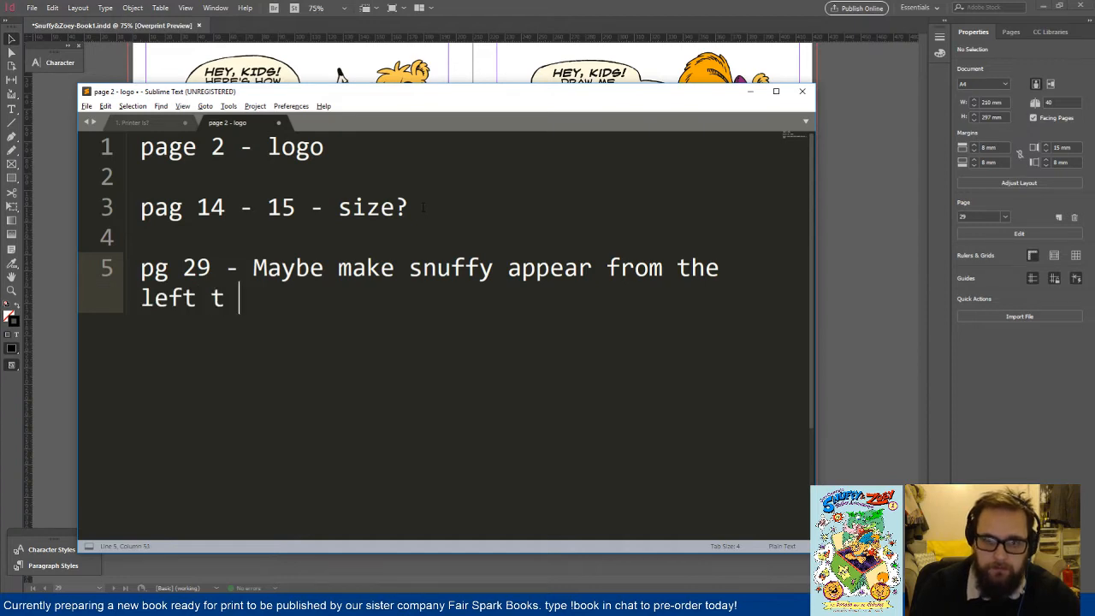
type("a")
key("BackSpace")
key("BackSpace")
type("o avo")
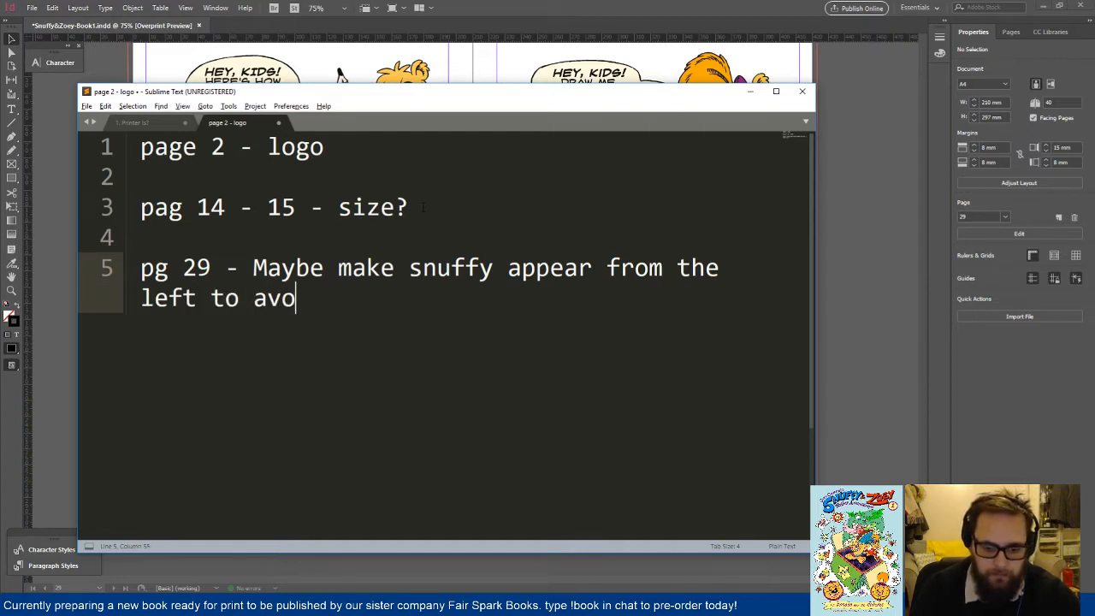
type("id the inside")
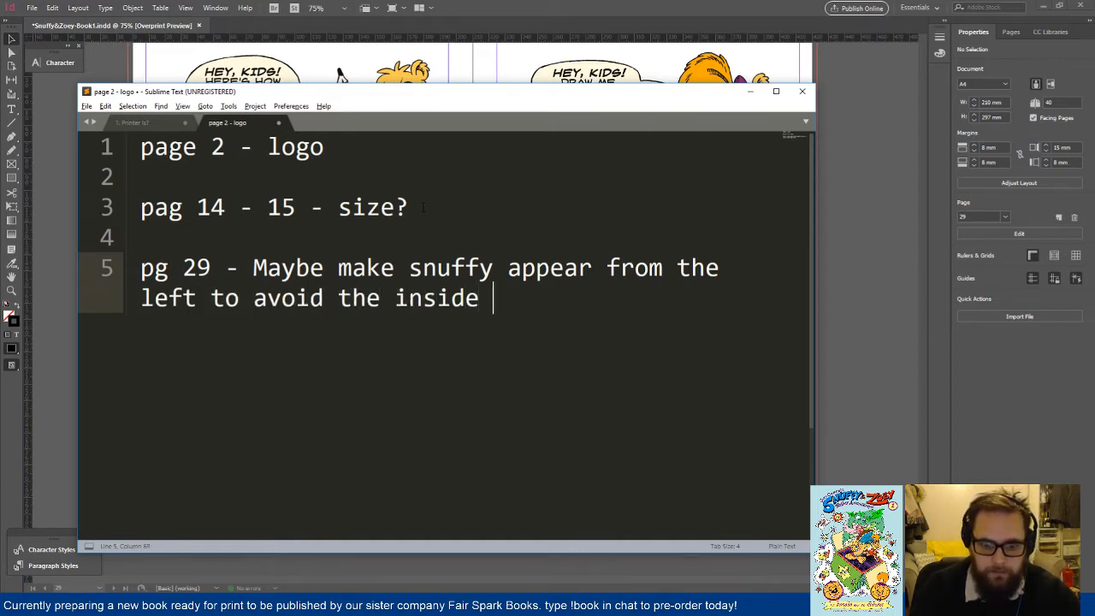
key("BackSpace")
key("BackSpace")
key("BackSpace")
key("BackSpace")
type("ide gutter.")
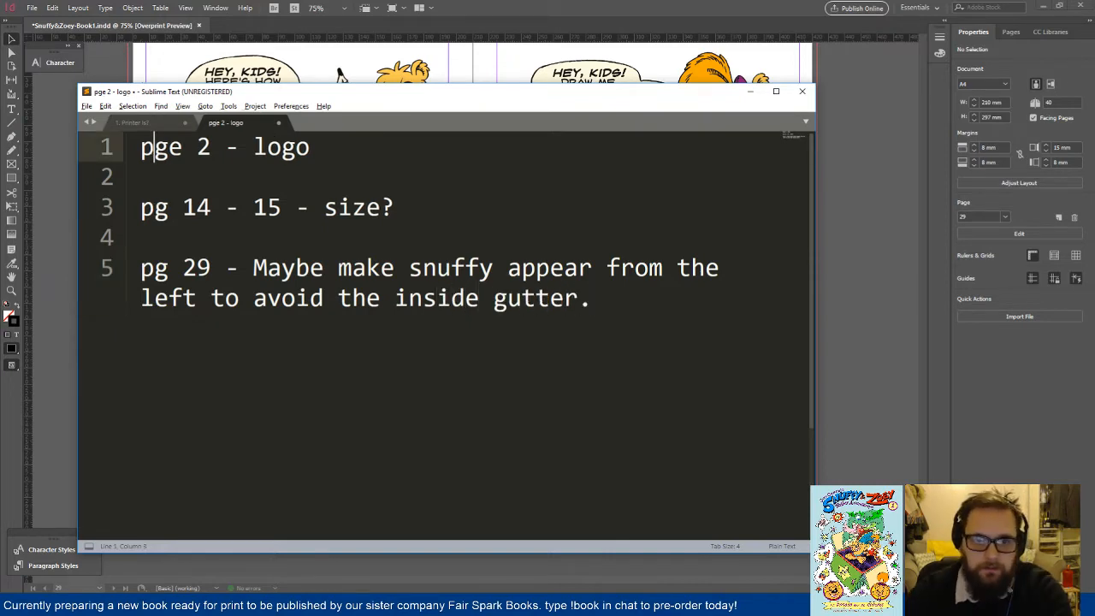
Step: Shorten the page label of the logo note to "pg" and switch back to InDesign
left_click(183, 147)
key("BackSpace")
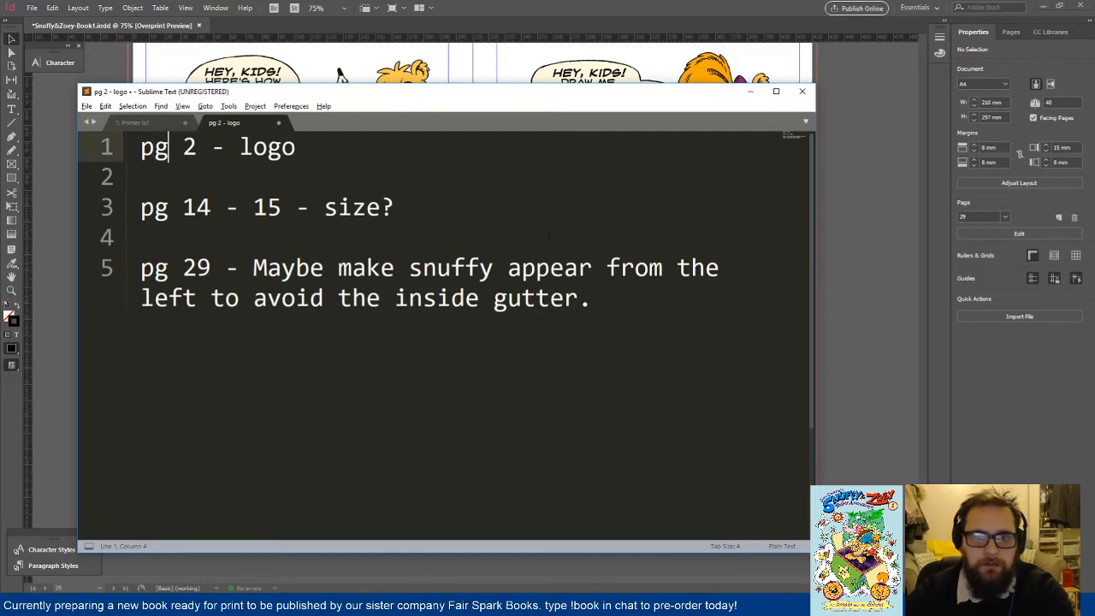
left_click(869, 293)
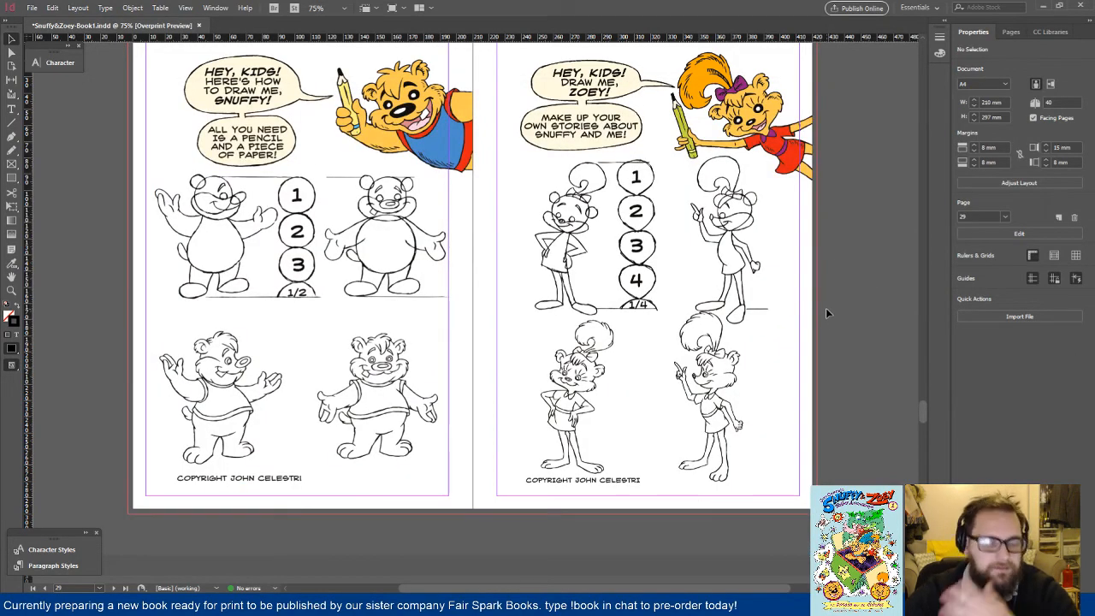
Step: Try nudging the Zoey artwork on page 29 left to X 202.513 mm, and move it back to X 210.013 mm
scroll(825, 308, "up", 1)
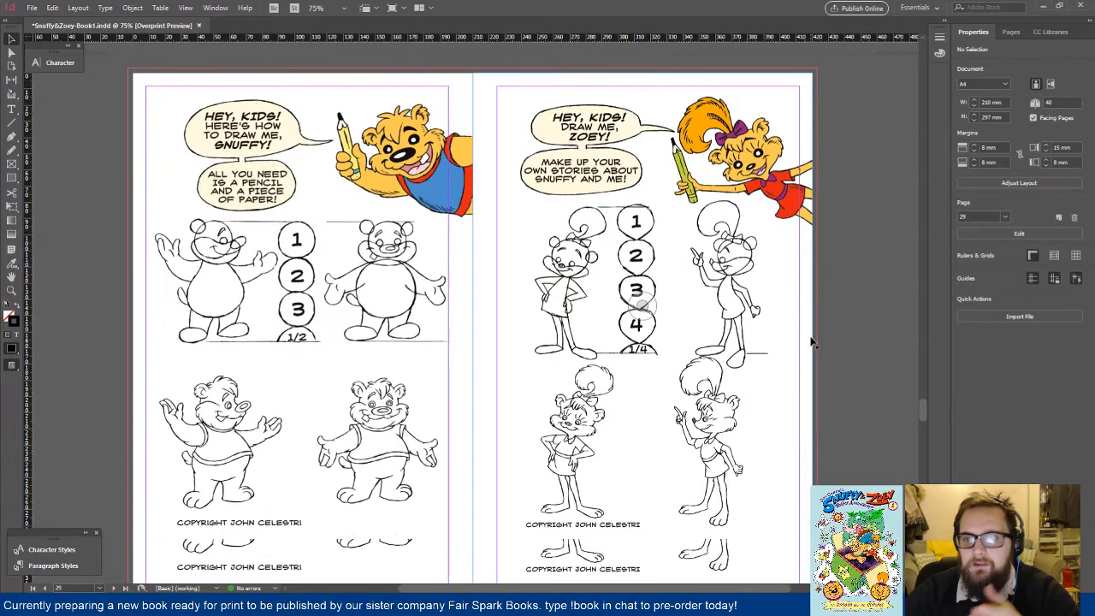
scroll(813, 342, "down", 1)
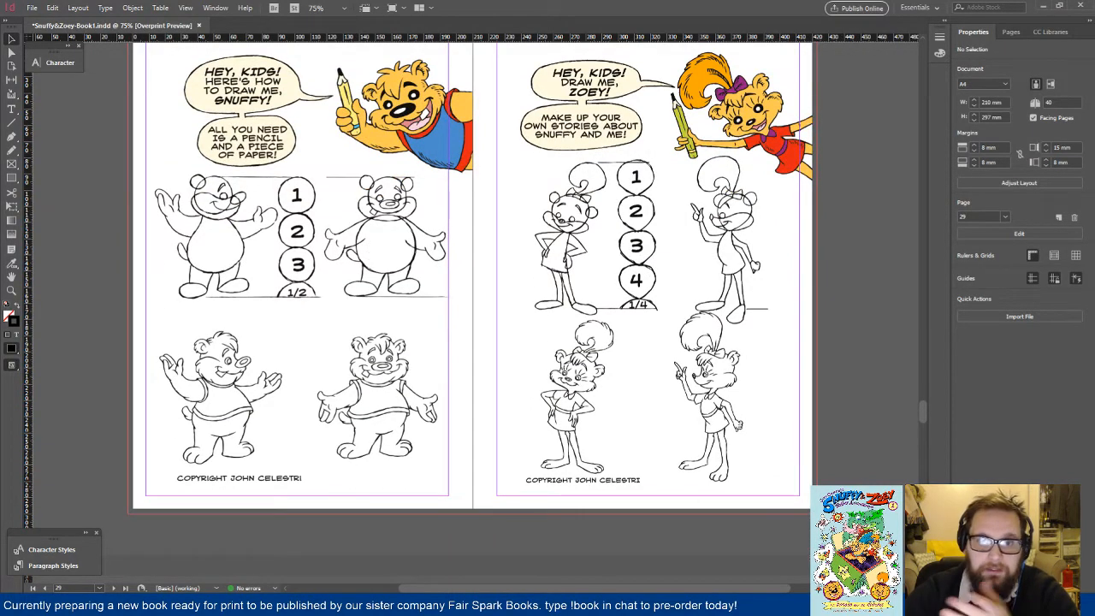
scroll(879, 484, "up", 1)
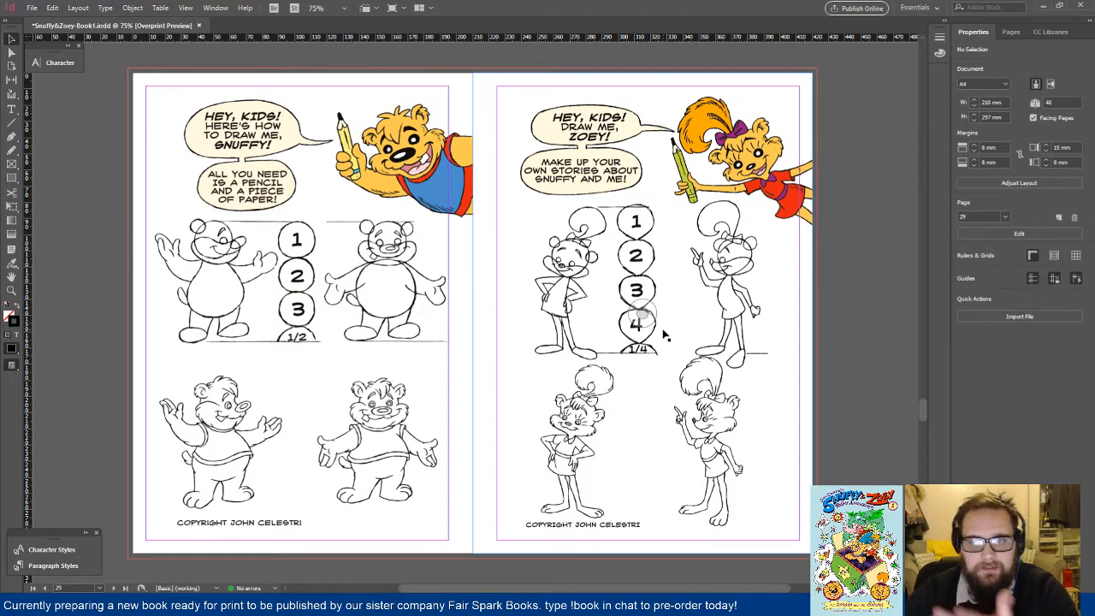
left_click(764, 202)
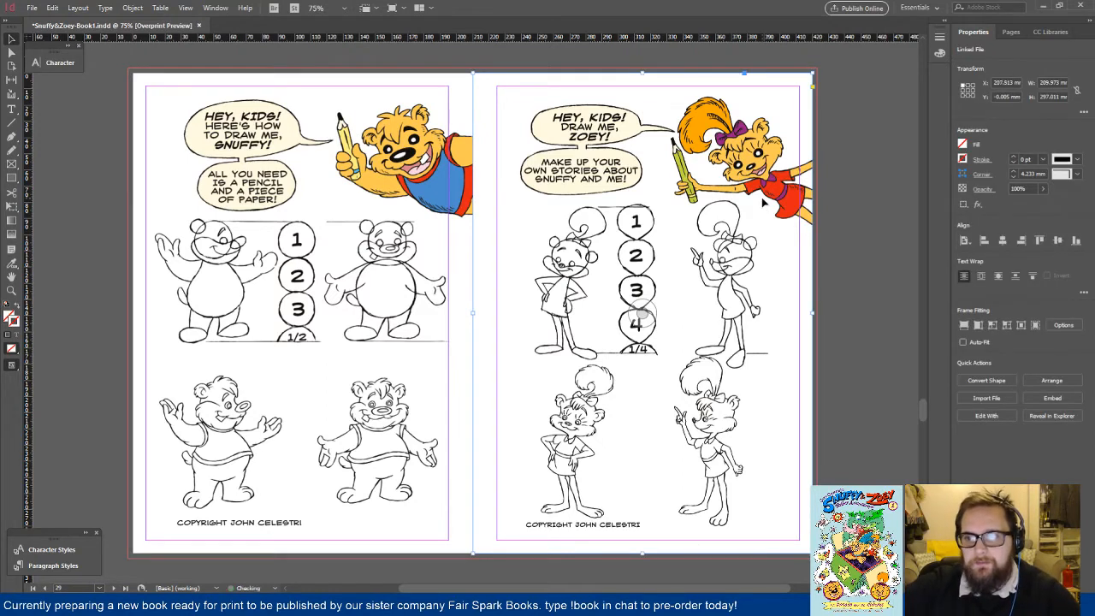
key("shift+Left")
key("shift+Left")
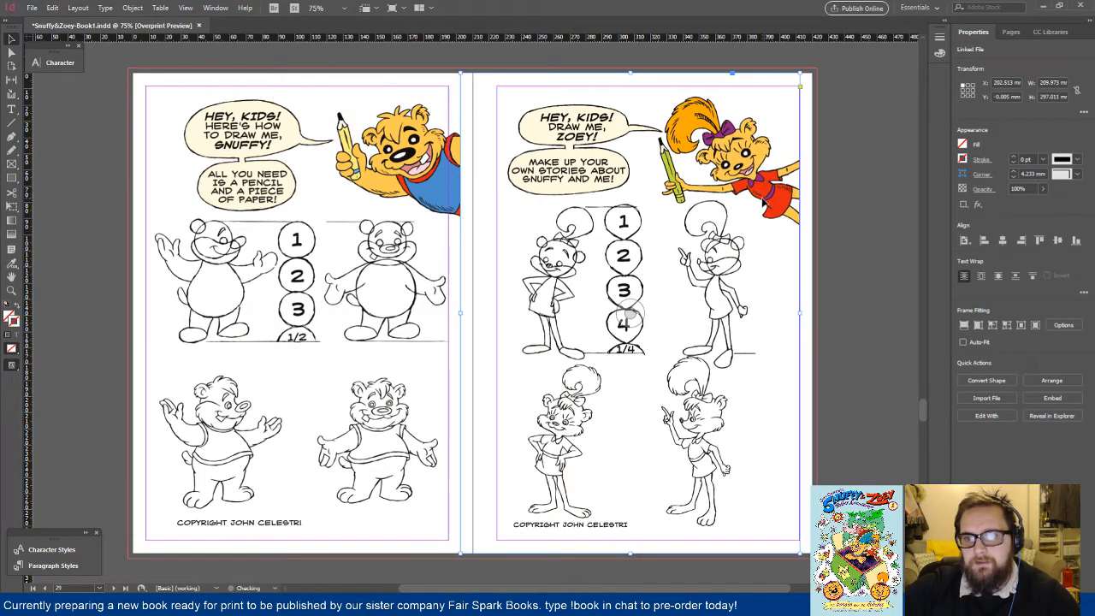
left_click(817, 372)
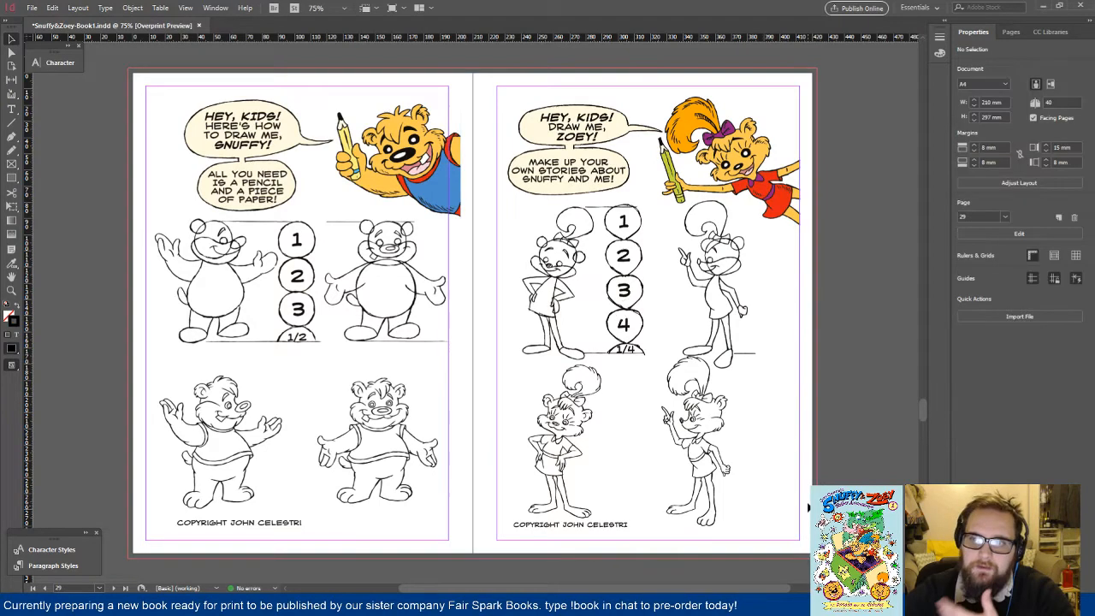
left_click(784, 241)
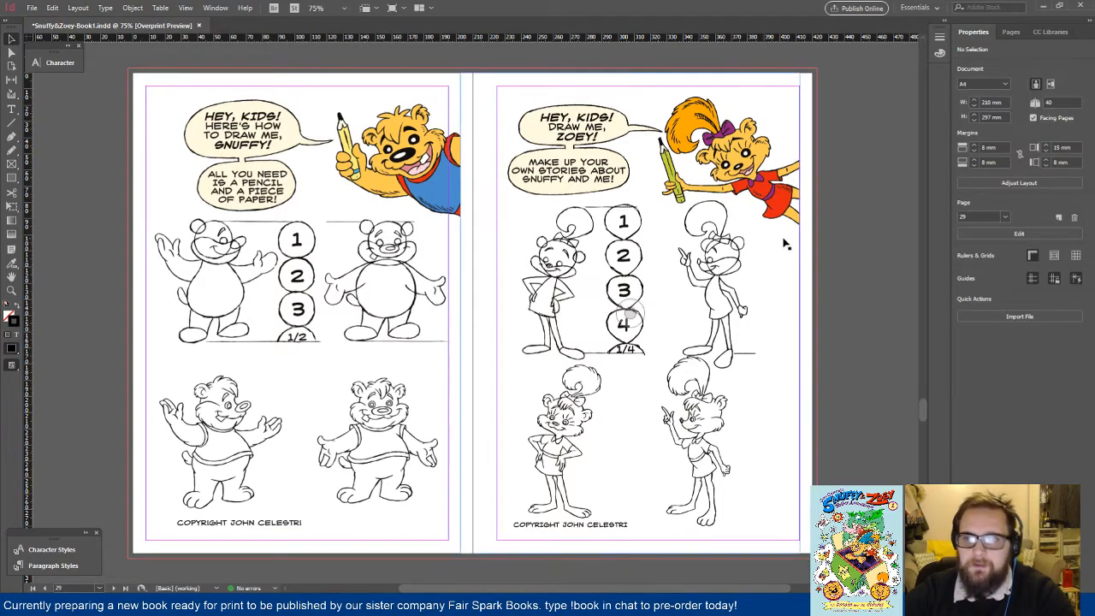
key("shift+Right")
key("shift+Right")
key("shift+Right")
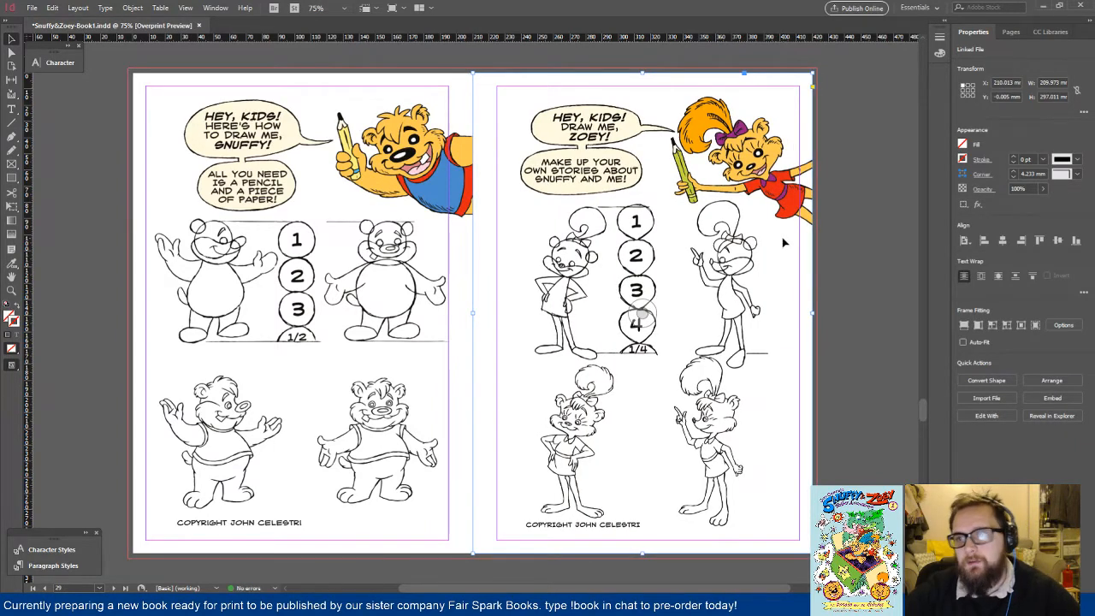
left_click(851, 249)
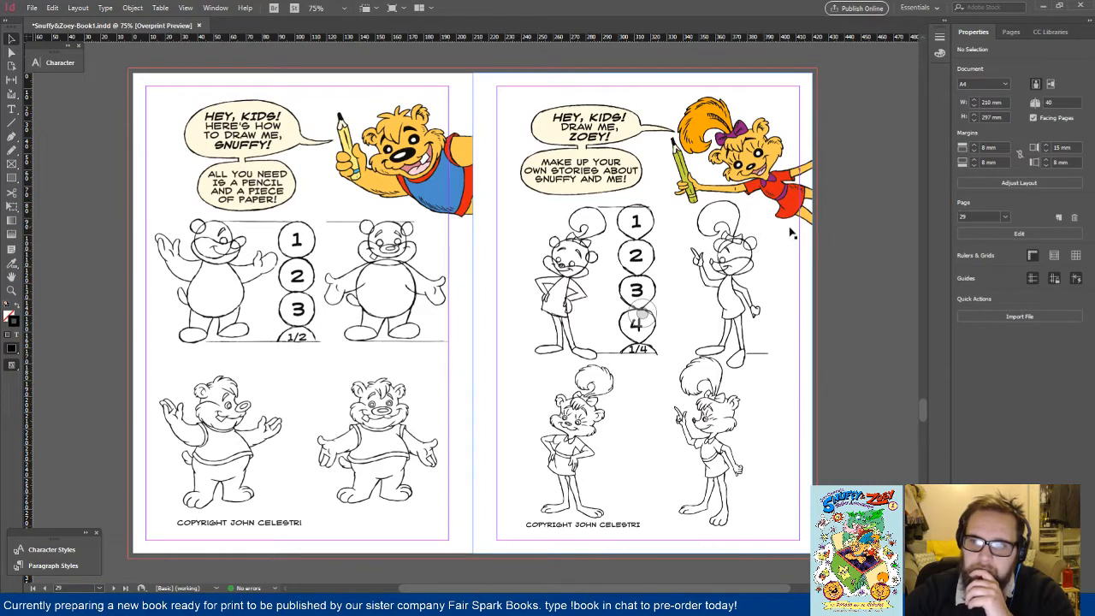
left_click(802, 167)
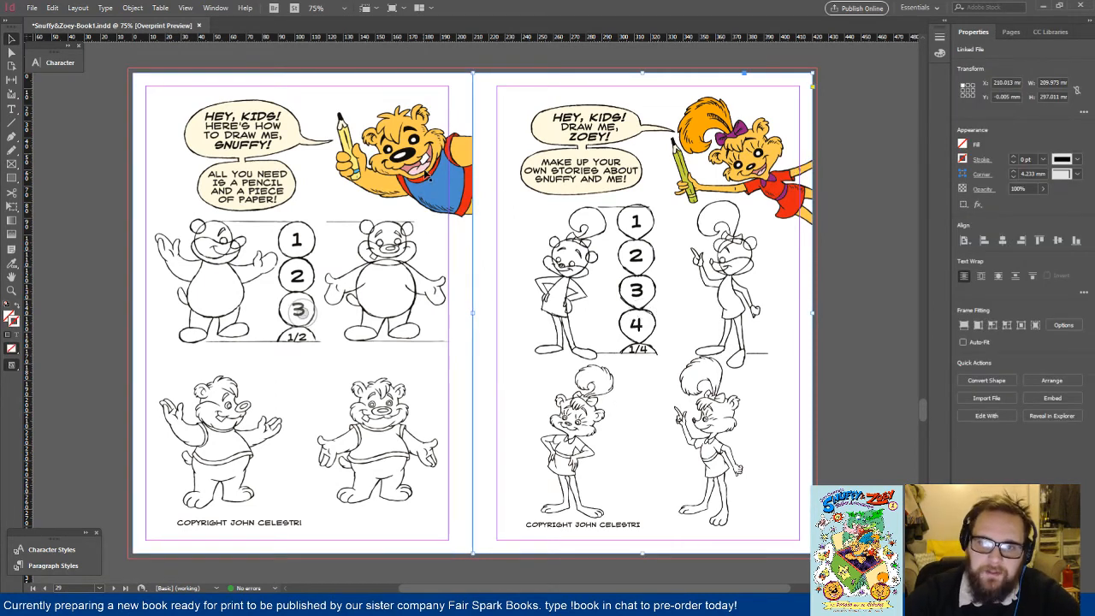
Step: Centre the dragon drawing tutorial artwork horizontally and vertically on page 30
left_click(104, 205)
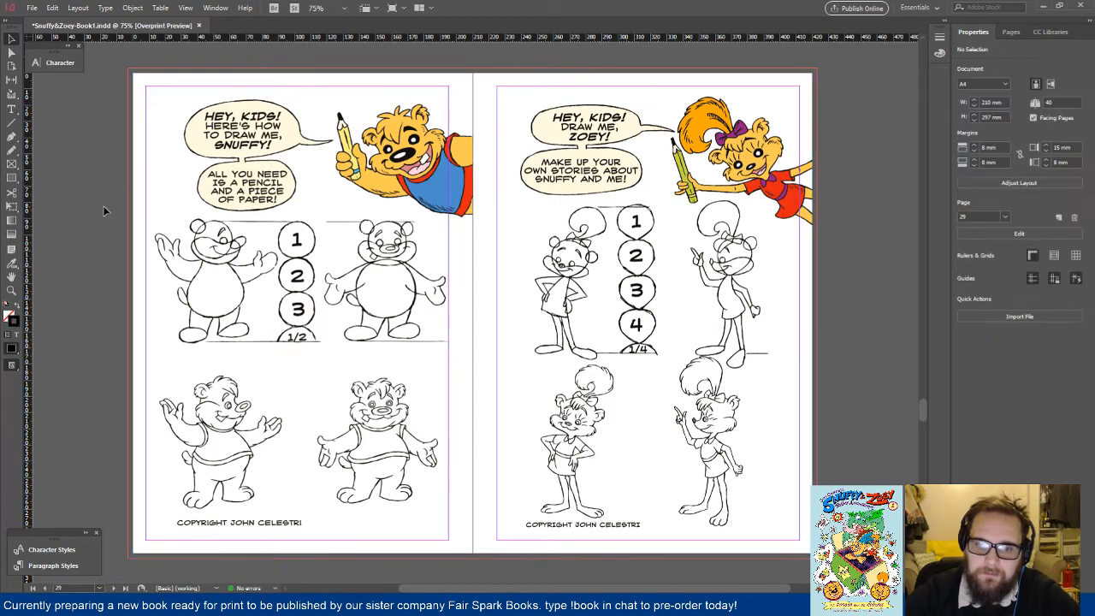
scroll(158, 205, "down", 2)
scroll(157, 207, "down", 2)
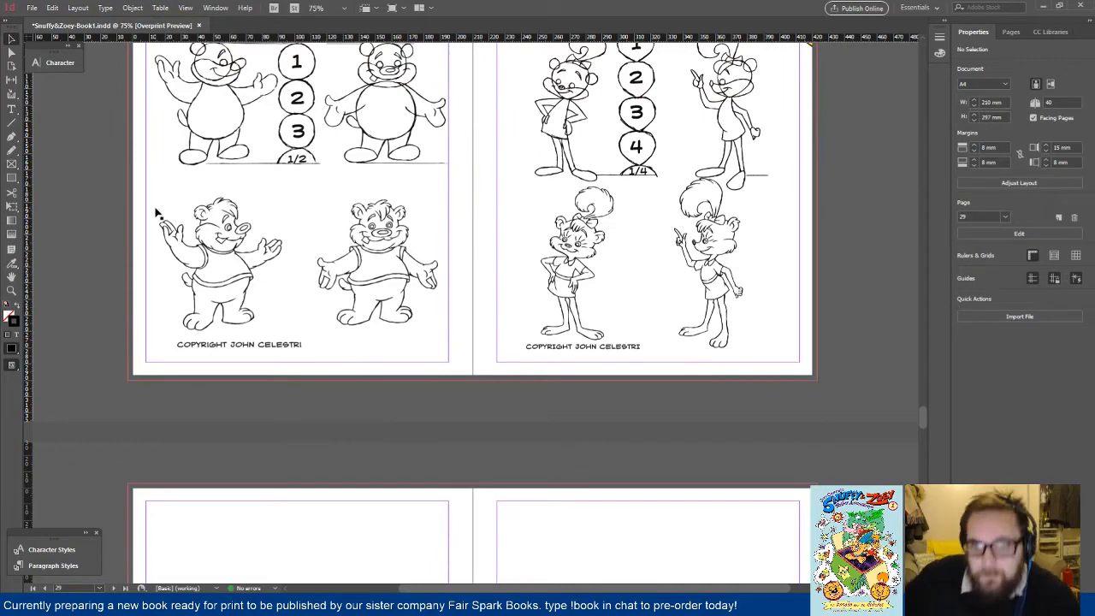
scroll(459, 290, "down", 6)
scroll(458, 291, "down", 4)
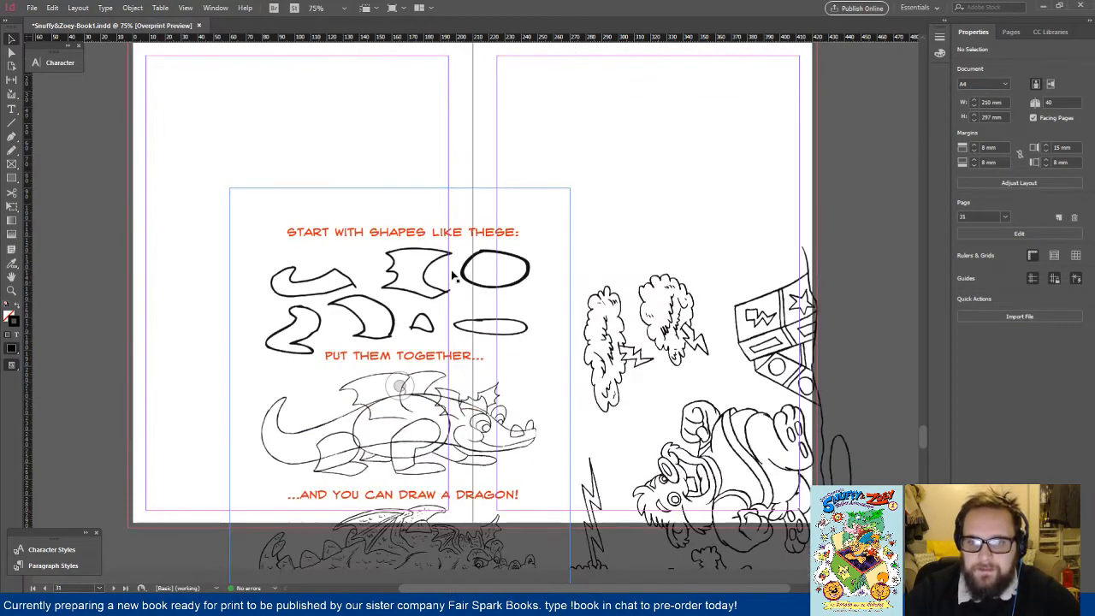
left_click(448, 276)
left_click(1002, 240)
left_click(1023, 242)
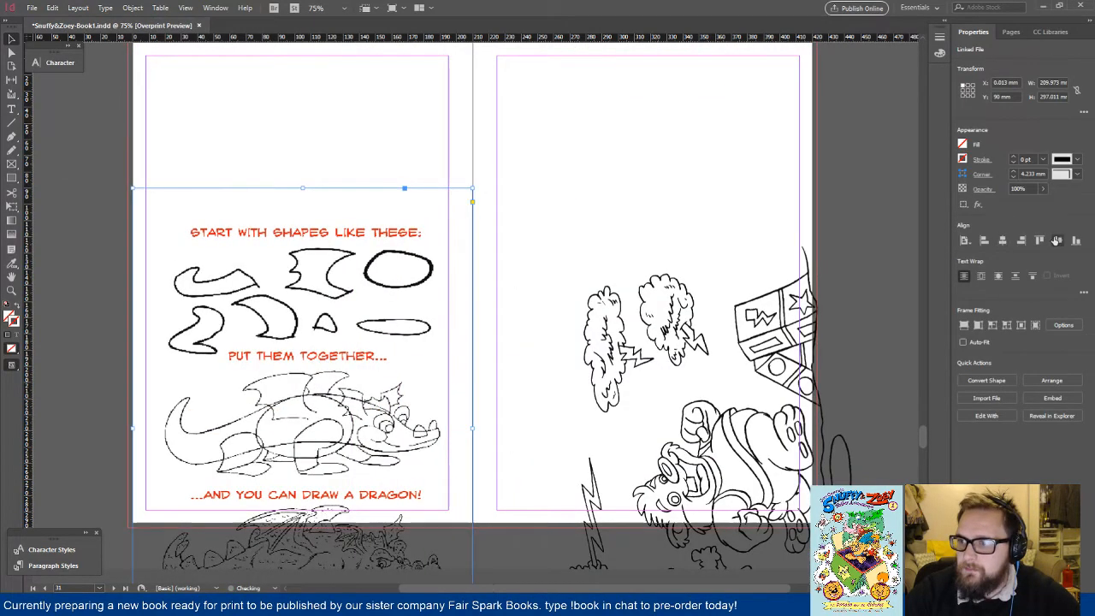
left_click(1057, 241)
Step: Centre the sideways Snuffy colouring artwork horizontally and vertically on page 31, and deselect it
left_click(723, 377)
left_click(1002, 240)
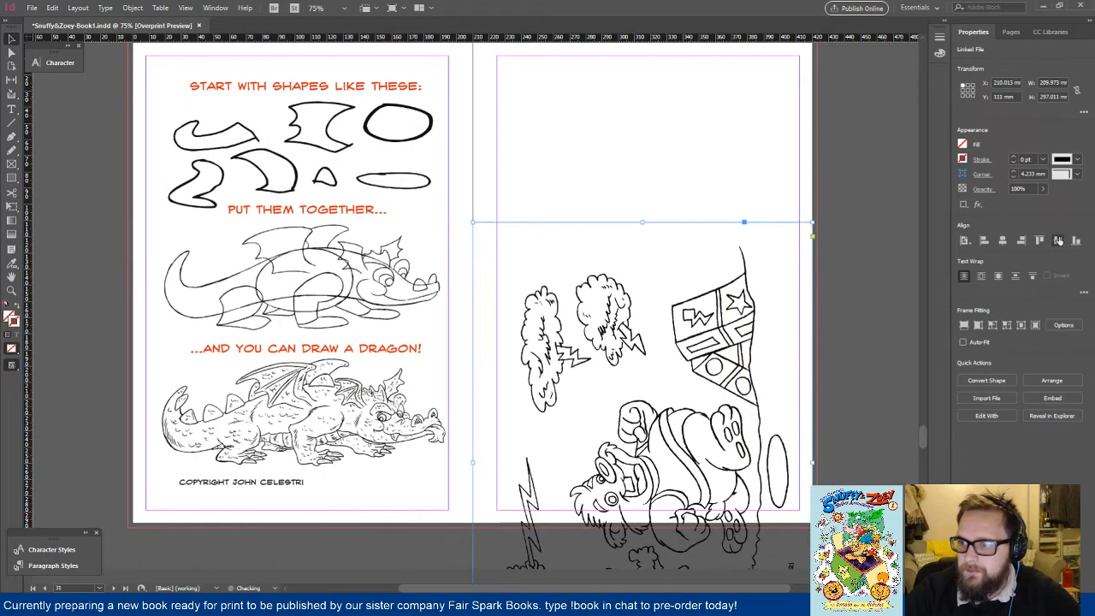
left_click(1057, 240)
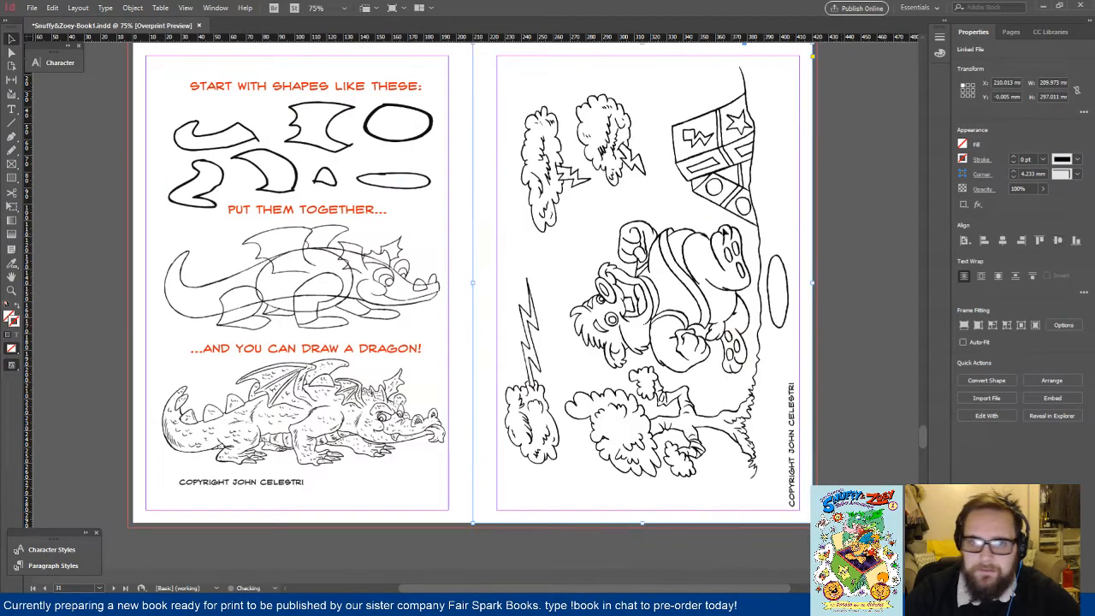
left_click(121, 222)
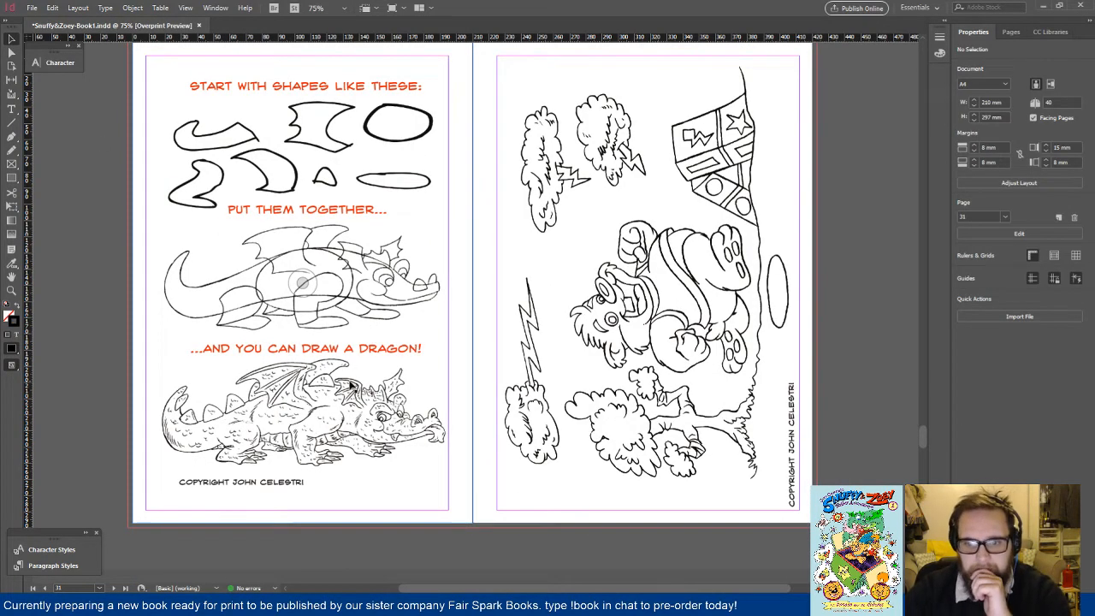
Step: Nudge the dragon artwork on page 30 left to X -2.987 mm, away from the inner gutter
left_click(380, 404)
key("Left")
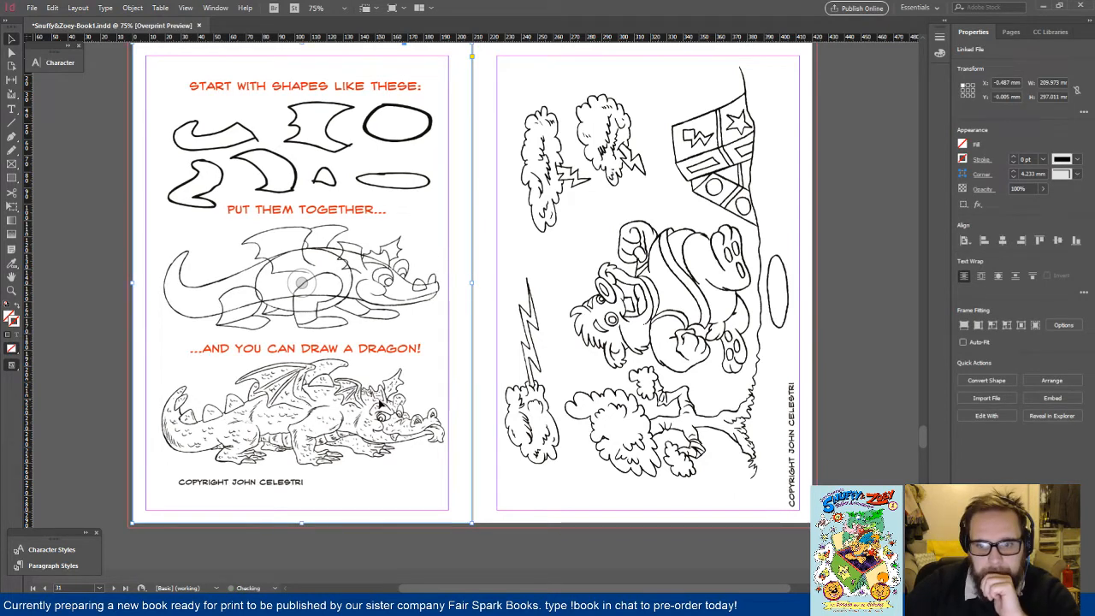
key("Left")
key("Left")
key("Left")
key("Left")
key("Left")
key("Left")
key("Left")
key("Left")
key("Left")
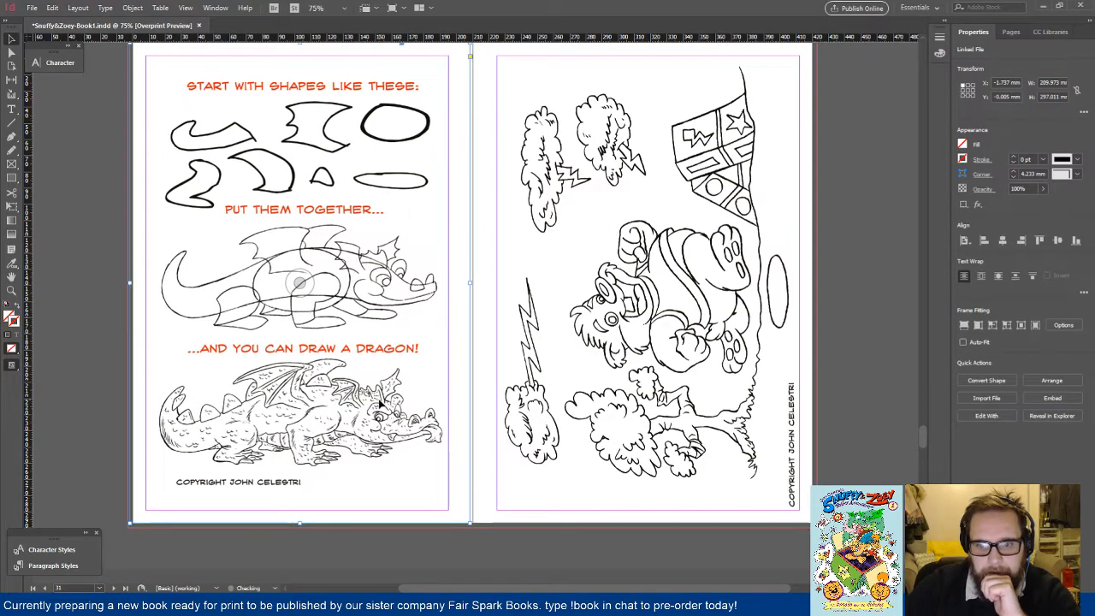
key("Left")
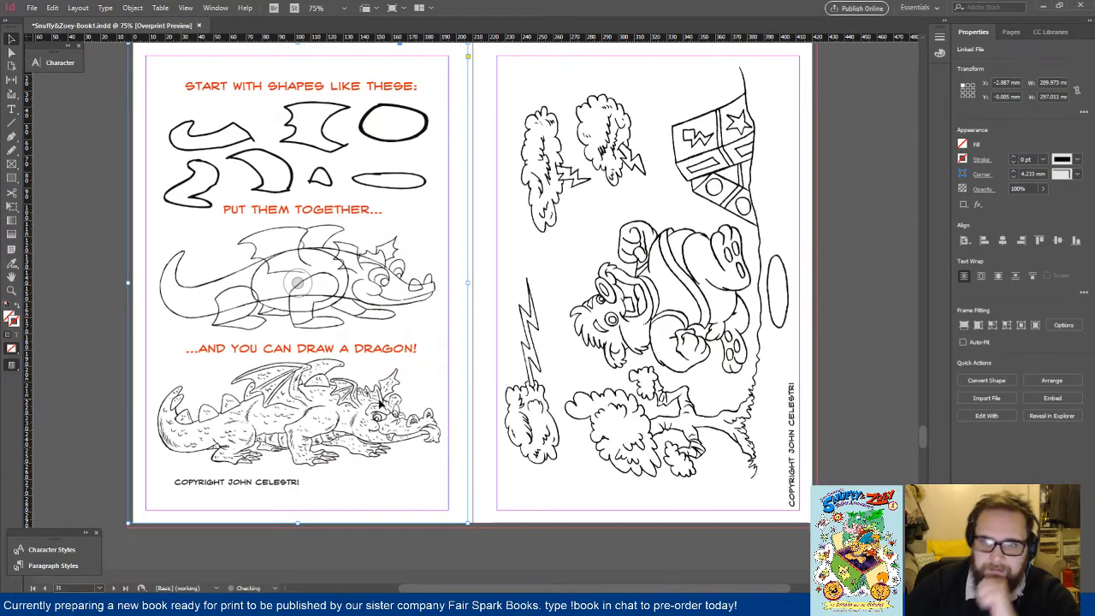
left_click(890, 473)
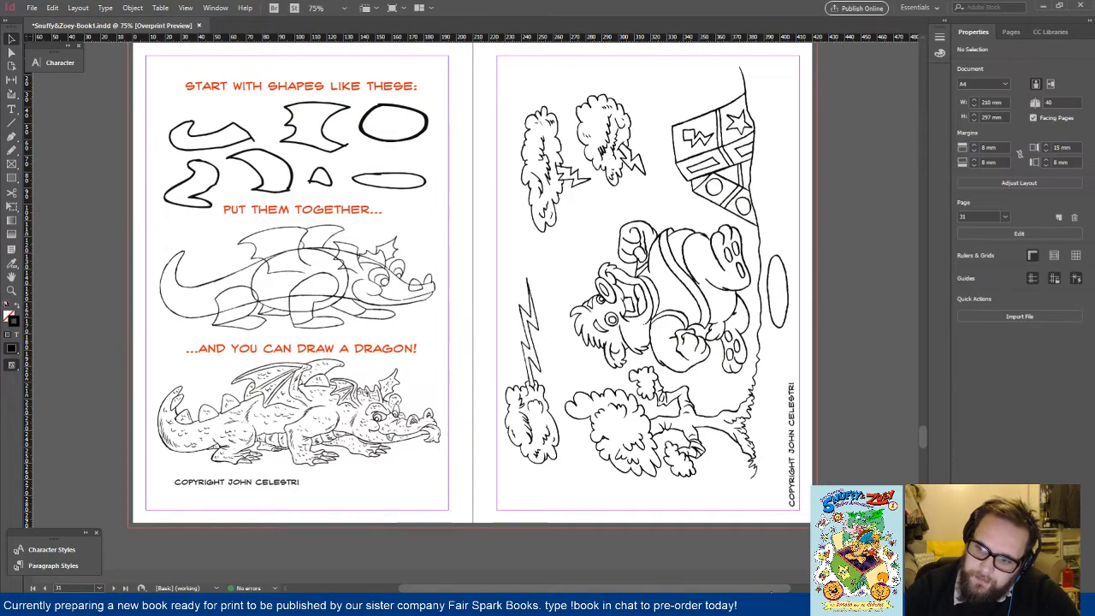
Step: Nudge the Snuffy colouring artwork on page 31 left to X 209.763 mm
left_click_drag(771, 589, 779, 590)
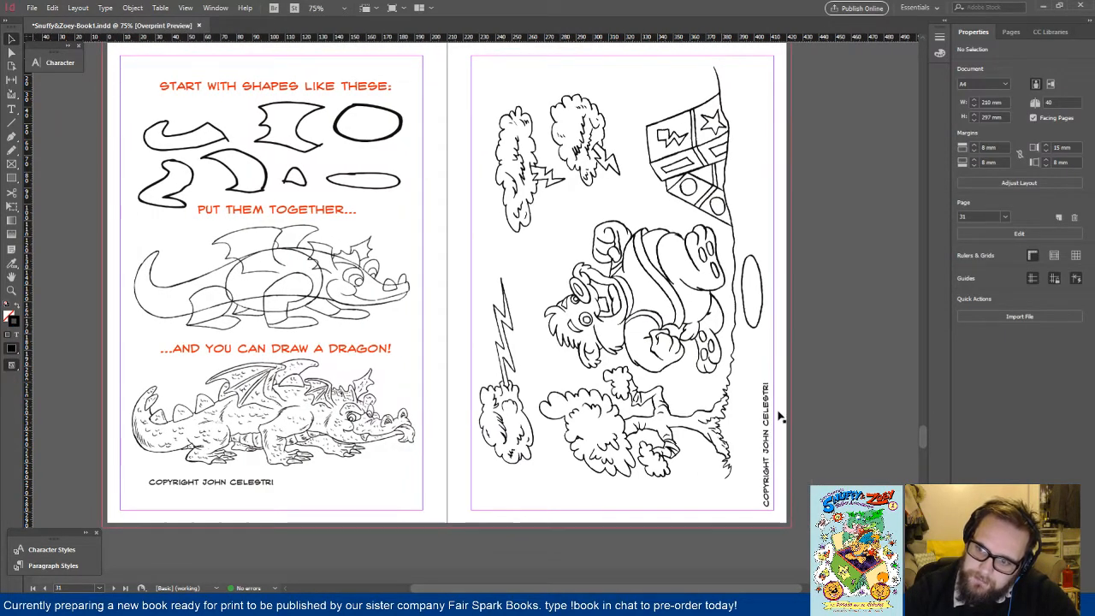
left_click(779, 416)
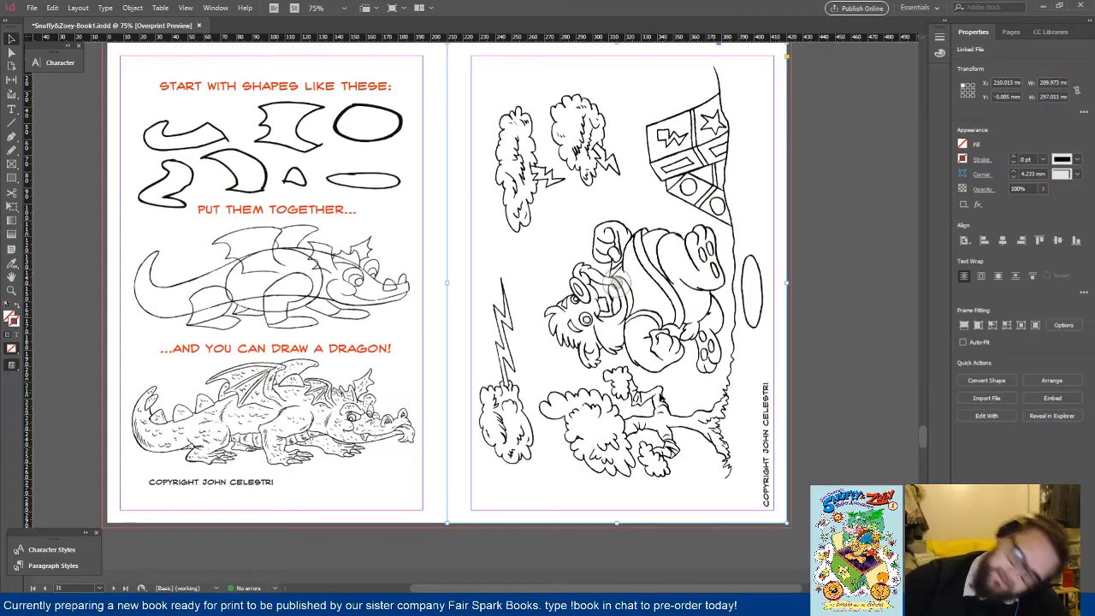
key("Right")
key("Right")
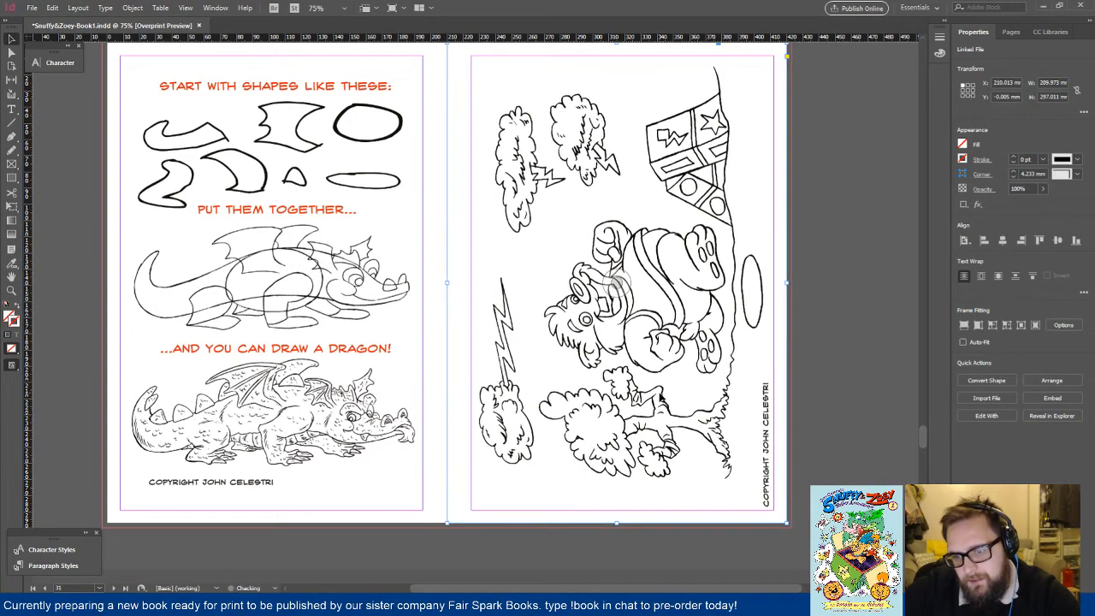
key("Left")
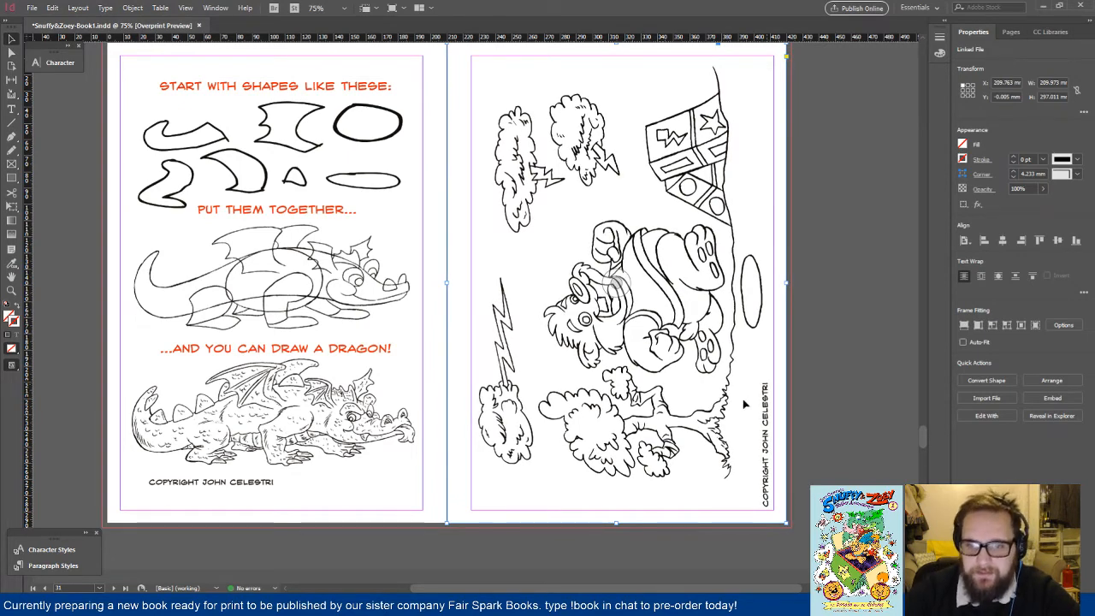
left_click(862, 399)
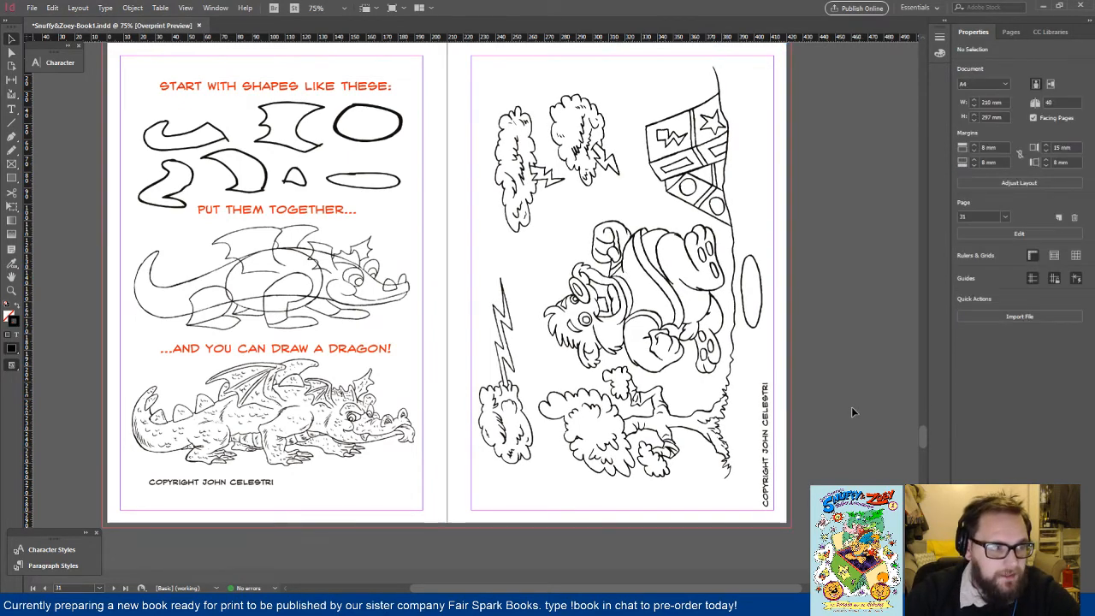
Step: Centre the Zoey colouring artwork horizontally and vertically on page 32
scroll(851, 411, "down", 14)
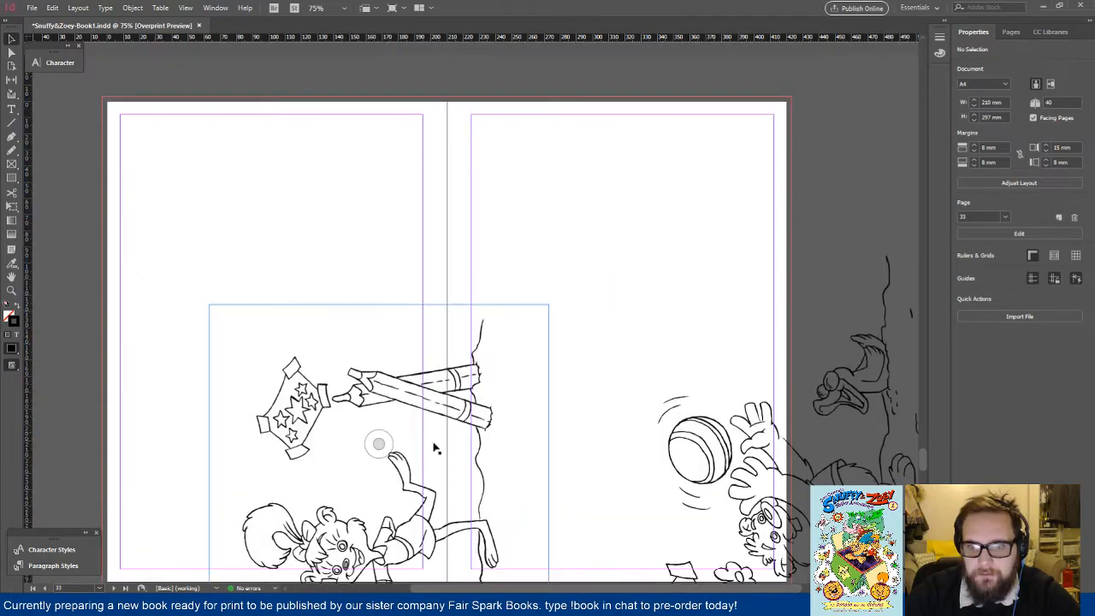
left_click(413, 351)
left_click(1002, 240)
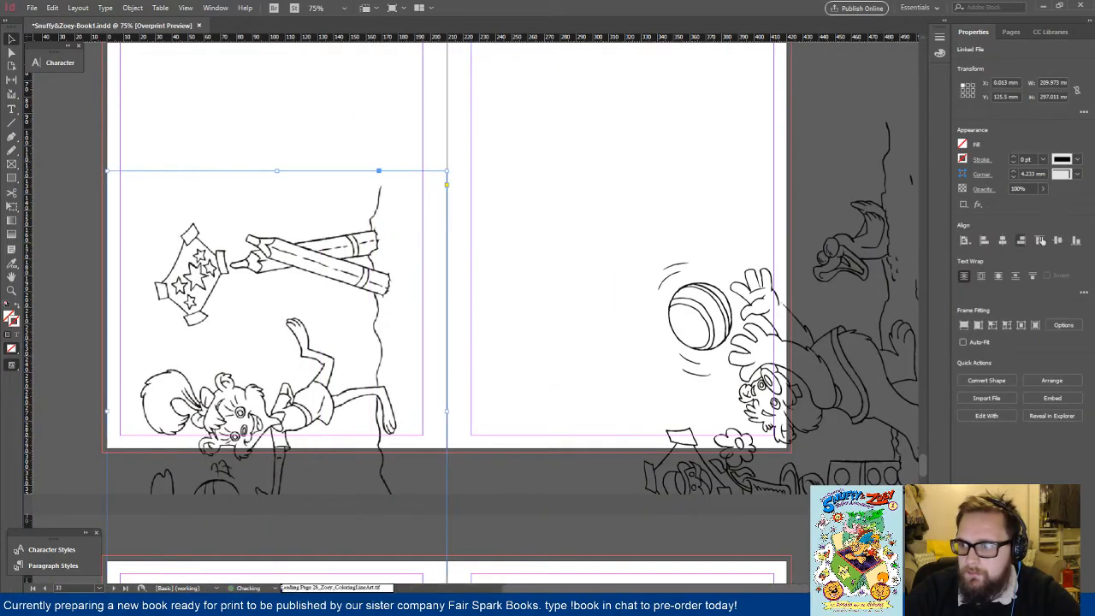
left_click(1057, 241)
Step: Centre the colouring artwork of Snuffy catching a ball horizontally and vertically on page 33
left_click(769, 352)
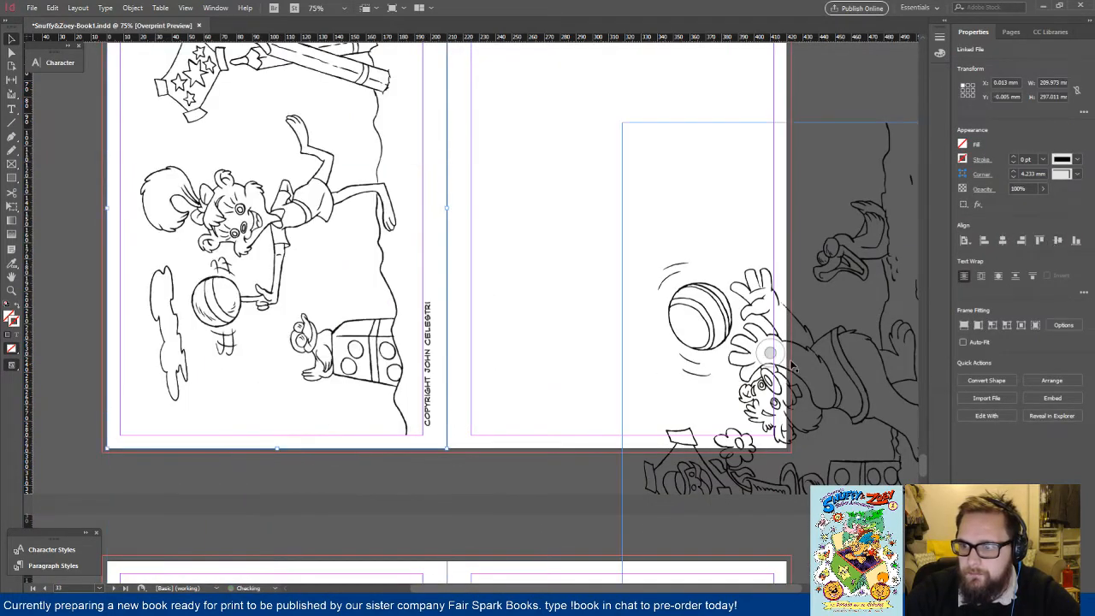
left_click(1003, 240)
left_click(1057, 241)
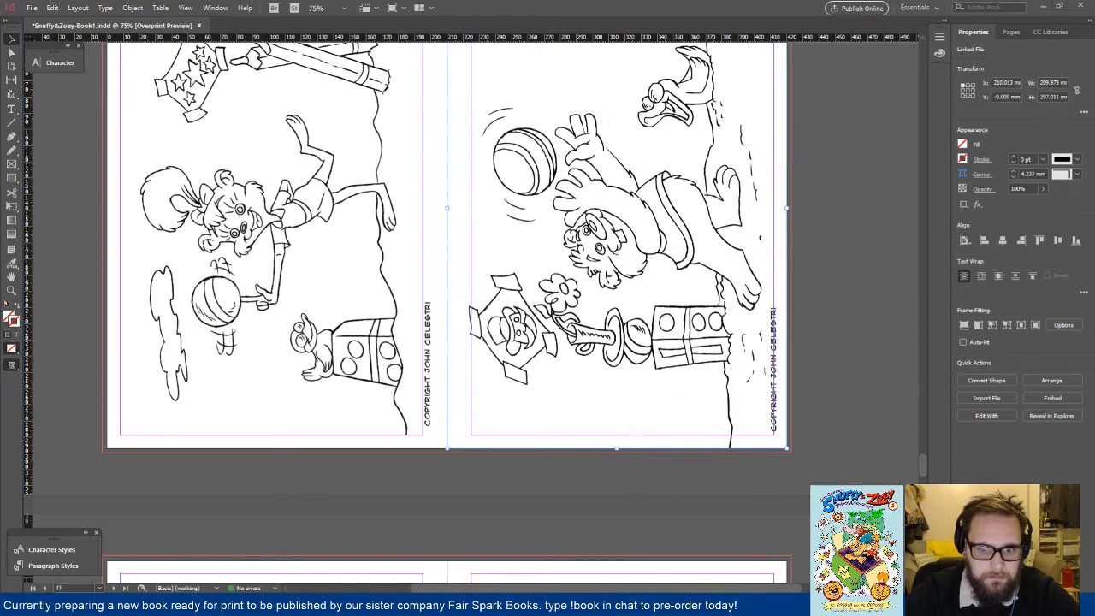
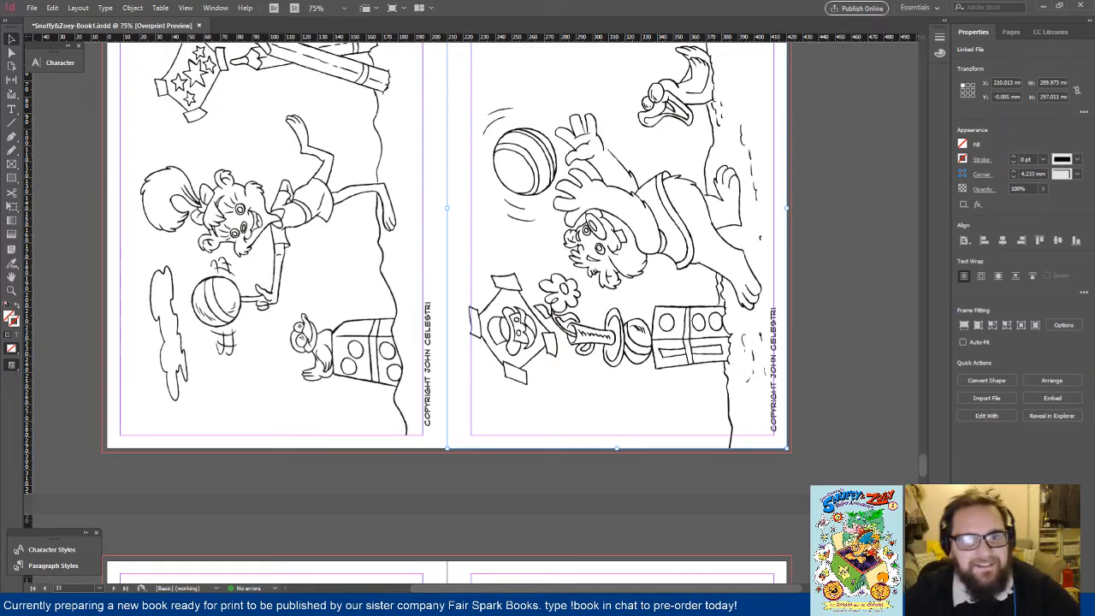
Step: Rotate the Zoey colouring artwork on page 32 by 180° in place, so its copyright line faces the outer edge
scroll(345, 380, "up", 1)
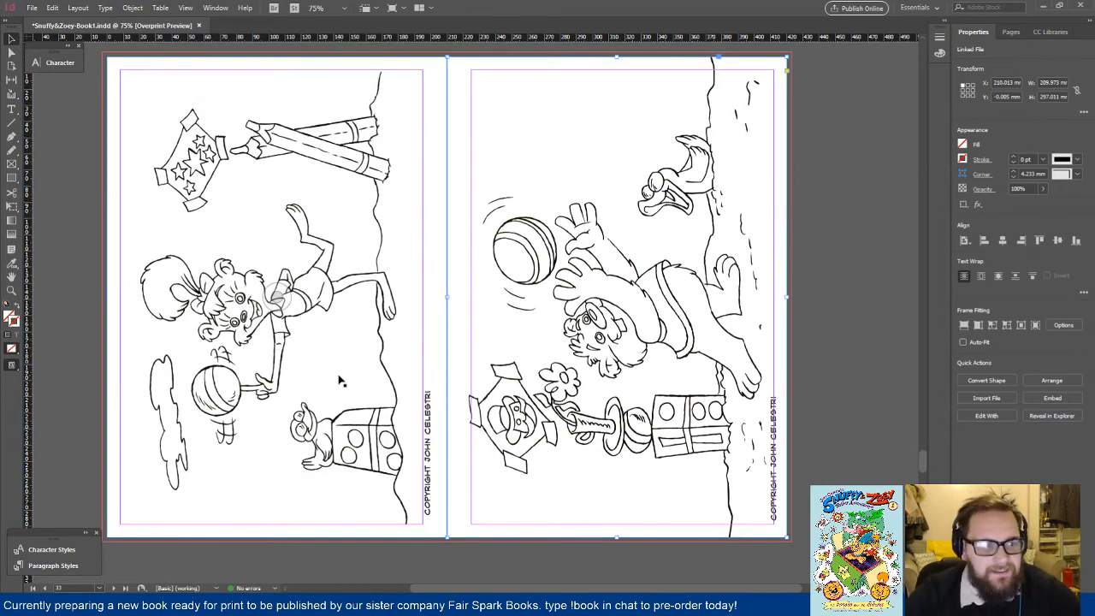
scroll(345, 380, "down", 1)
scroll(345, 381, "up", 1)
scroll(346, 379, "down", 1)
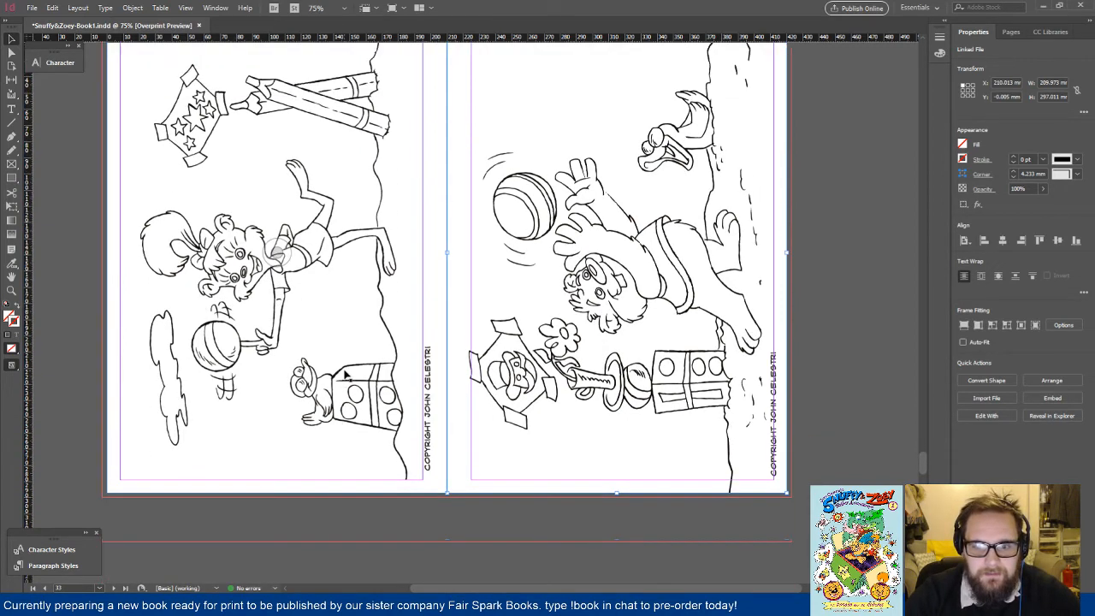
scroll(345, 376, "up", 1)
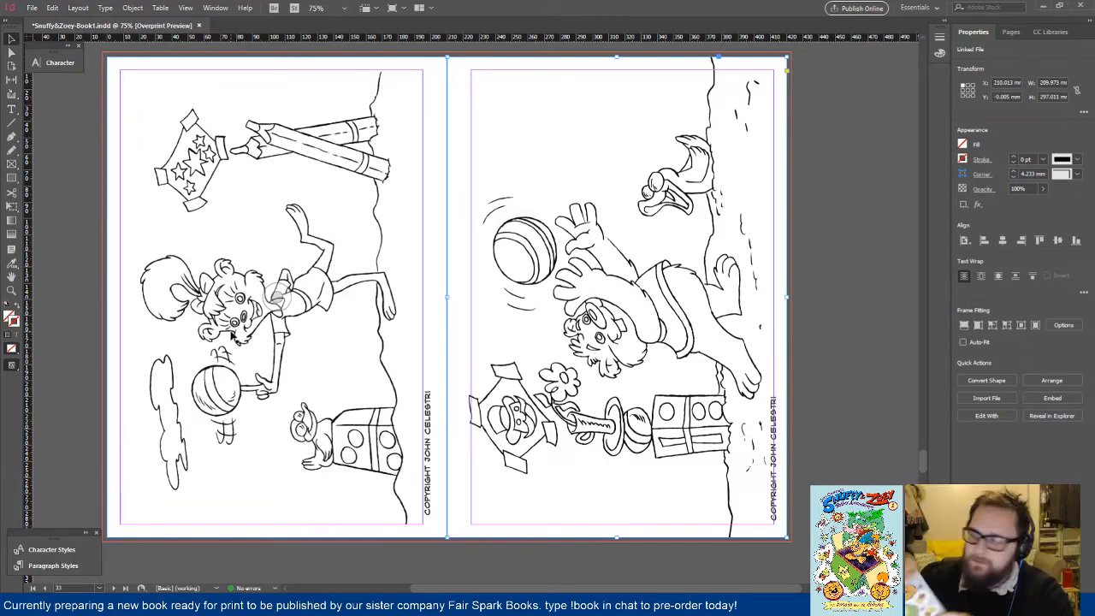
left_click(198, 337)
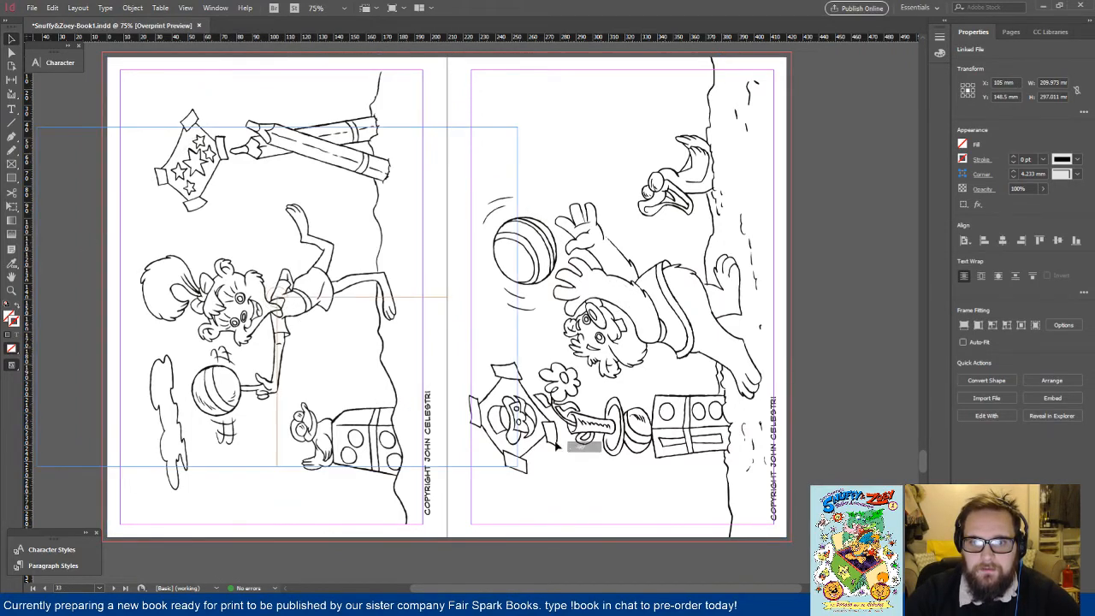
scroll(154, 445, "down", 3)
left_click_drag(145, 448, 142, 448)
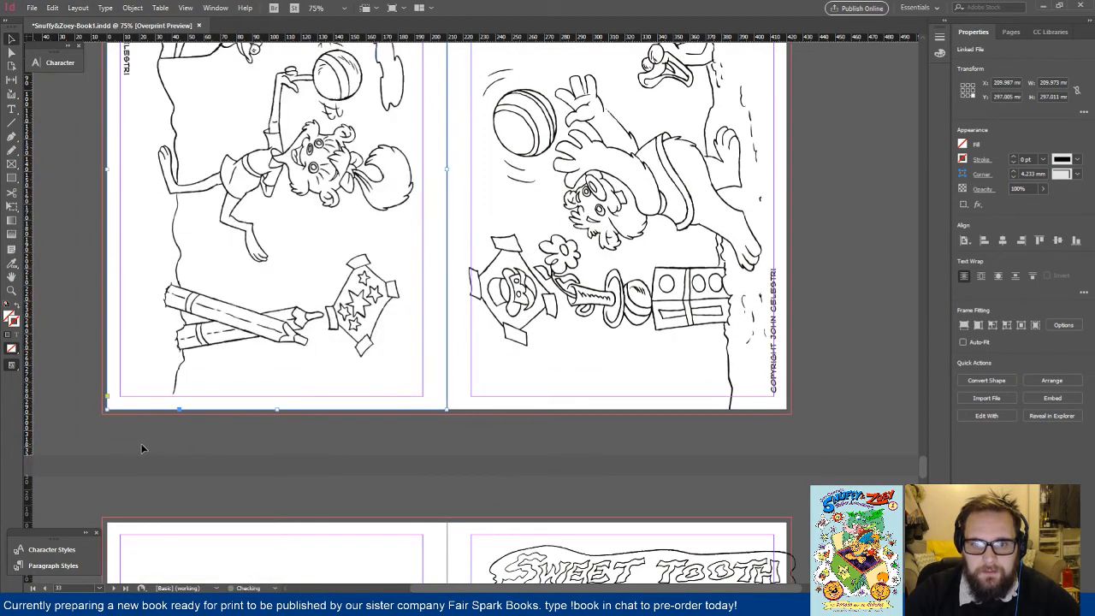
left_click(141, 448)
scroll(513, 399, "up", 3)
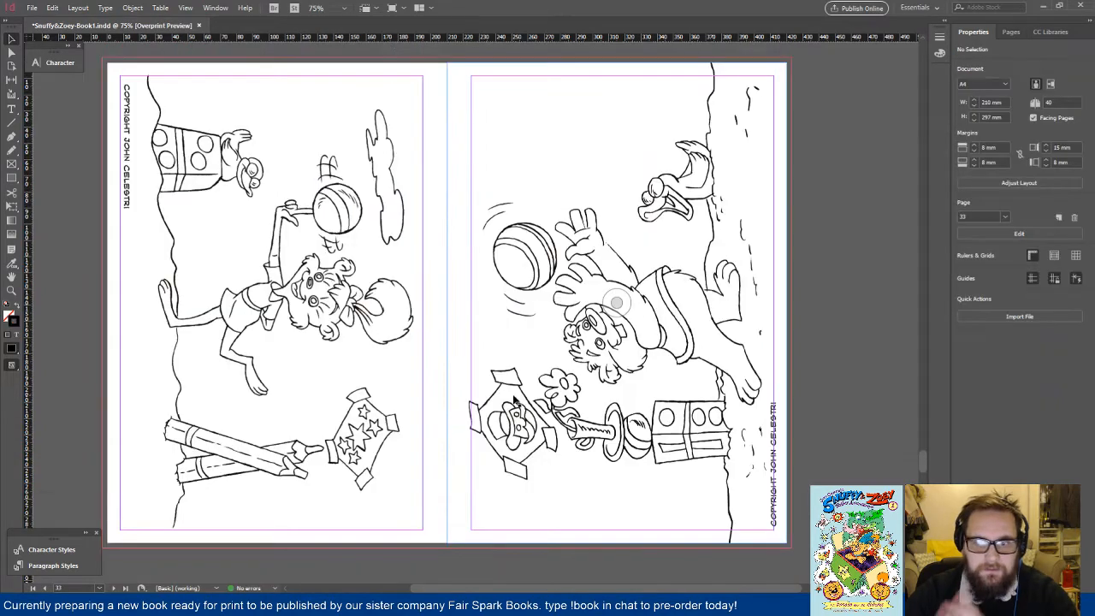
Step: Scale the Snuffy ball artwork on page 33 down proportionally to 205.774 mm wide and 291.07 mm high
left_click(514, 402)
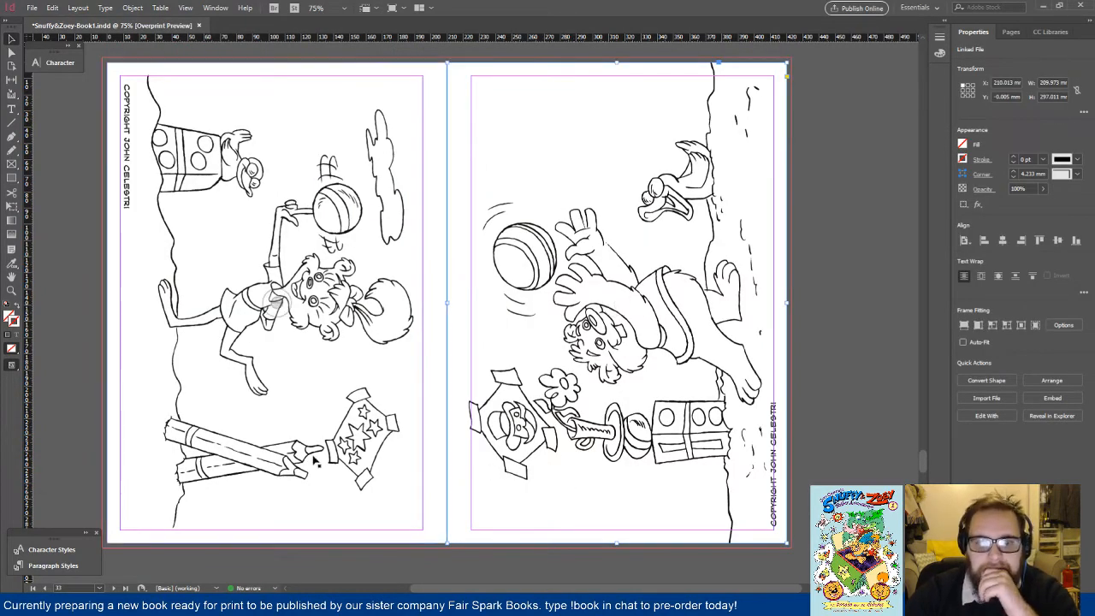
left_click(438, 449)
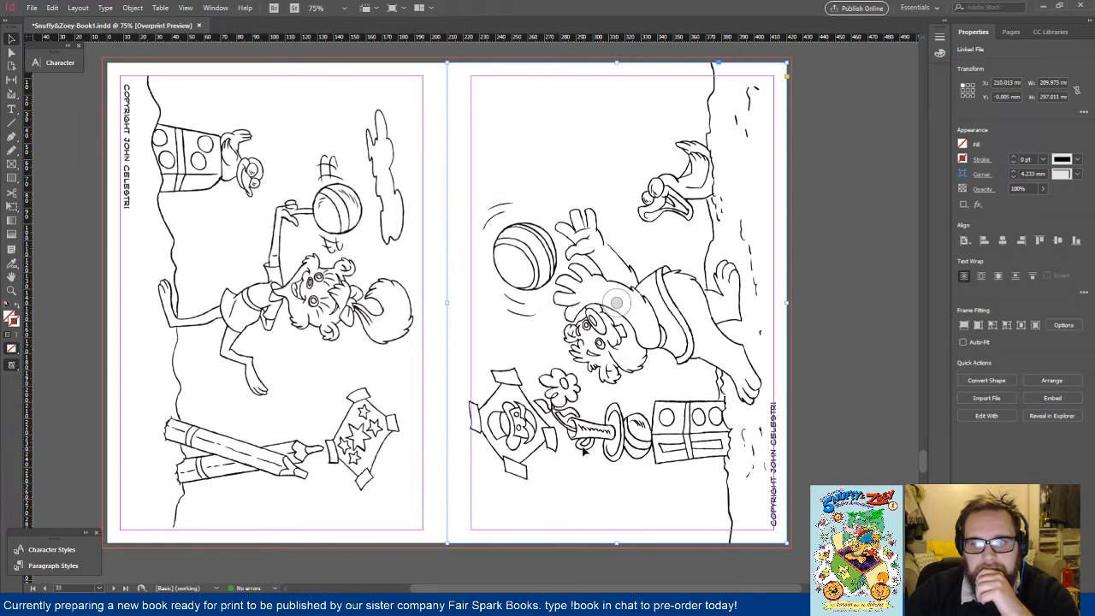
left_click(78, 8)
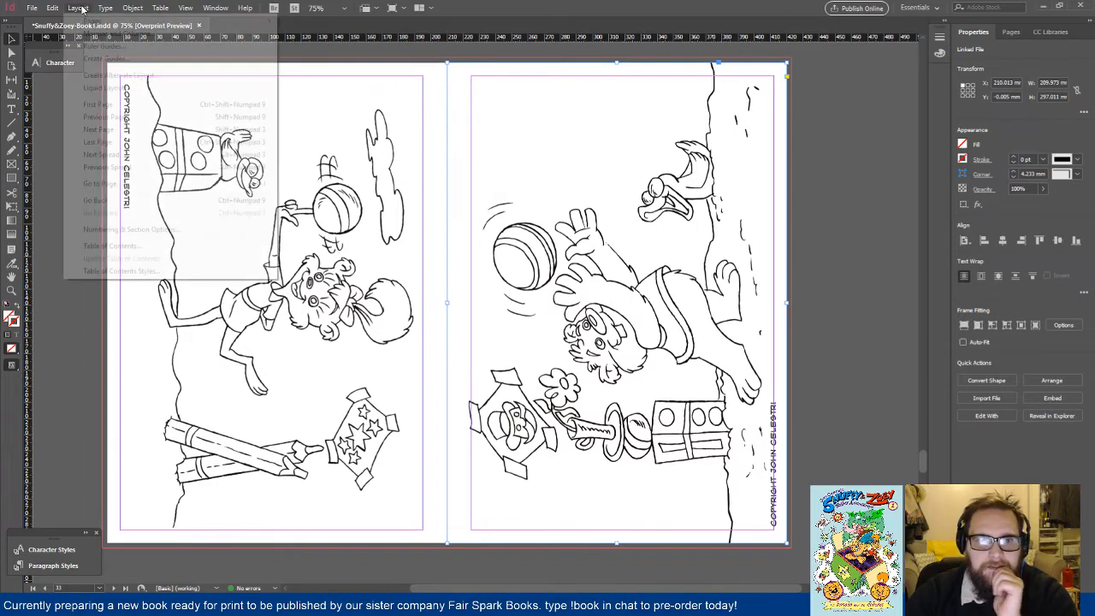
mouse_move(154, 17)
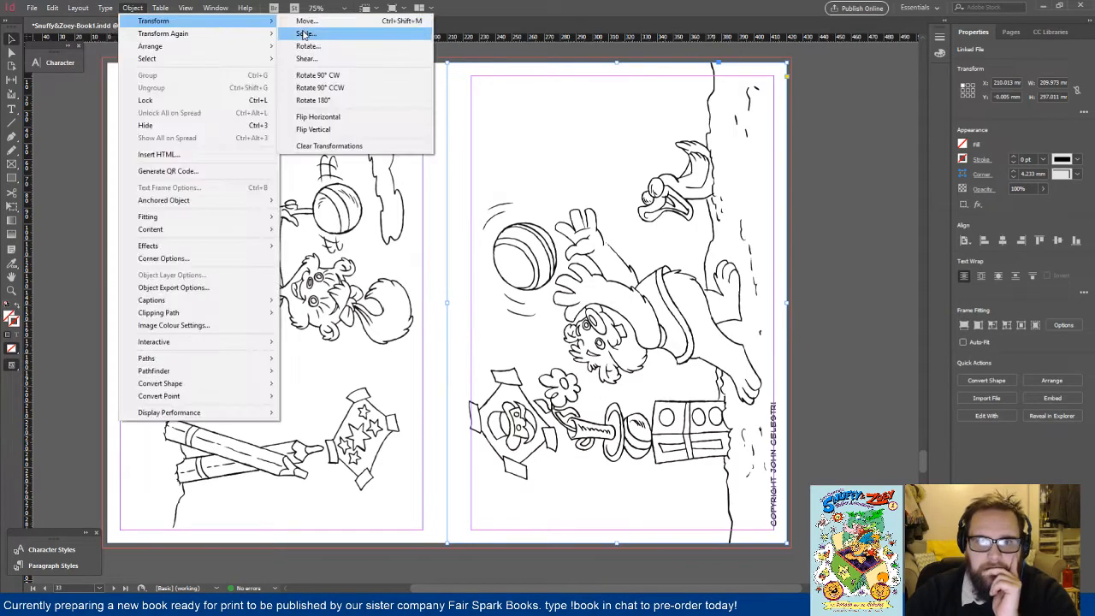
left_click(367, 29)
left_click(614, 275)
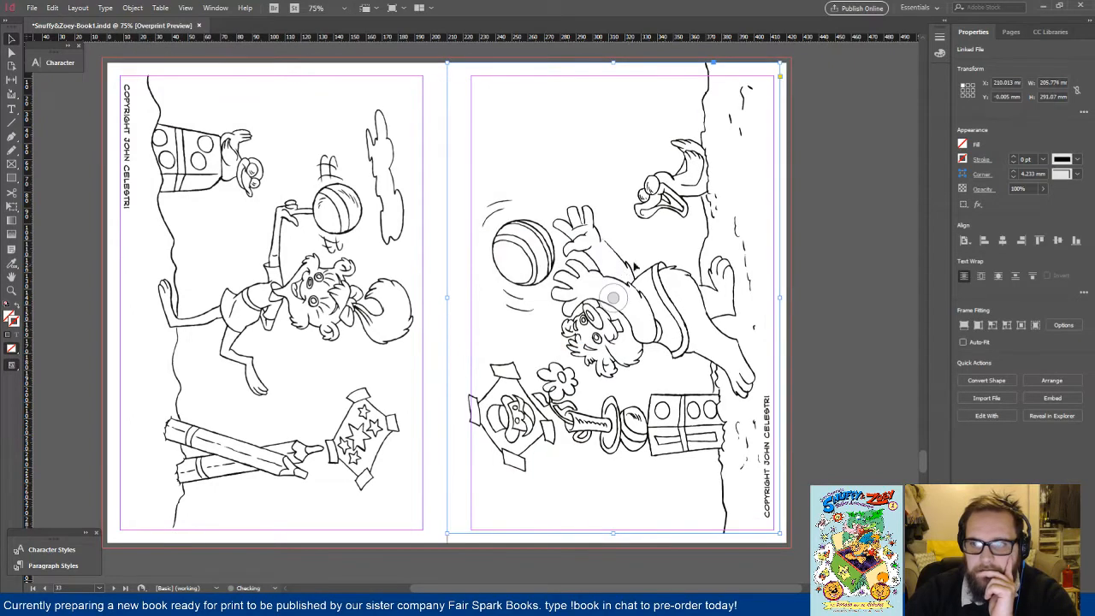
Step: Reposition the scaled Snuffy artwork on page 33 to X 208.013 mm, Y 4.995 mm
key("shift+Down")
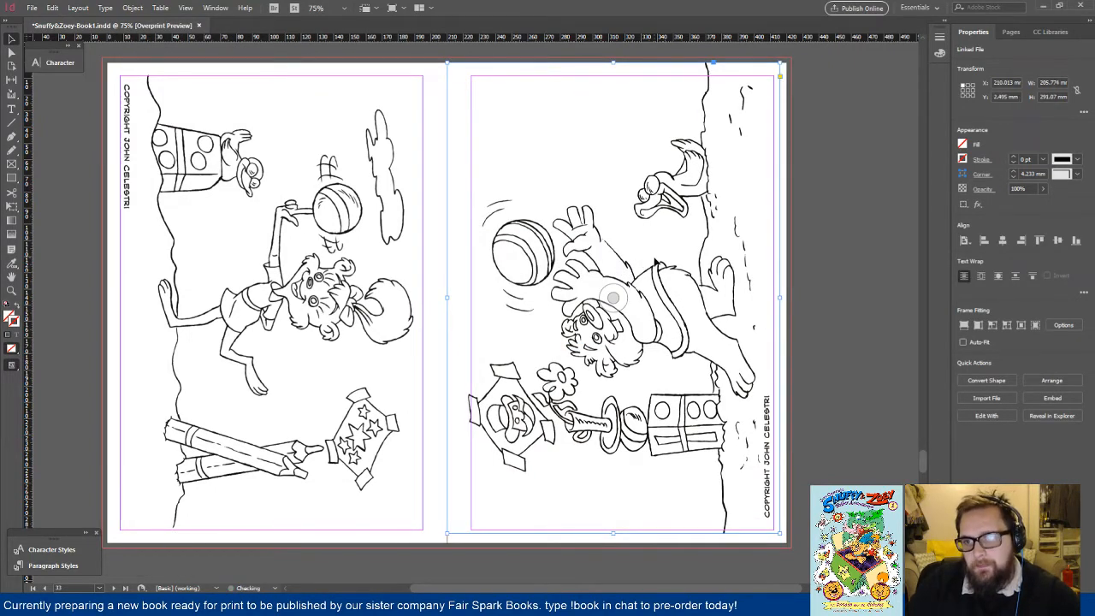
key("shift+Down")
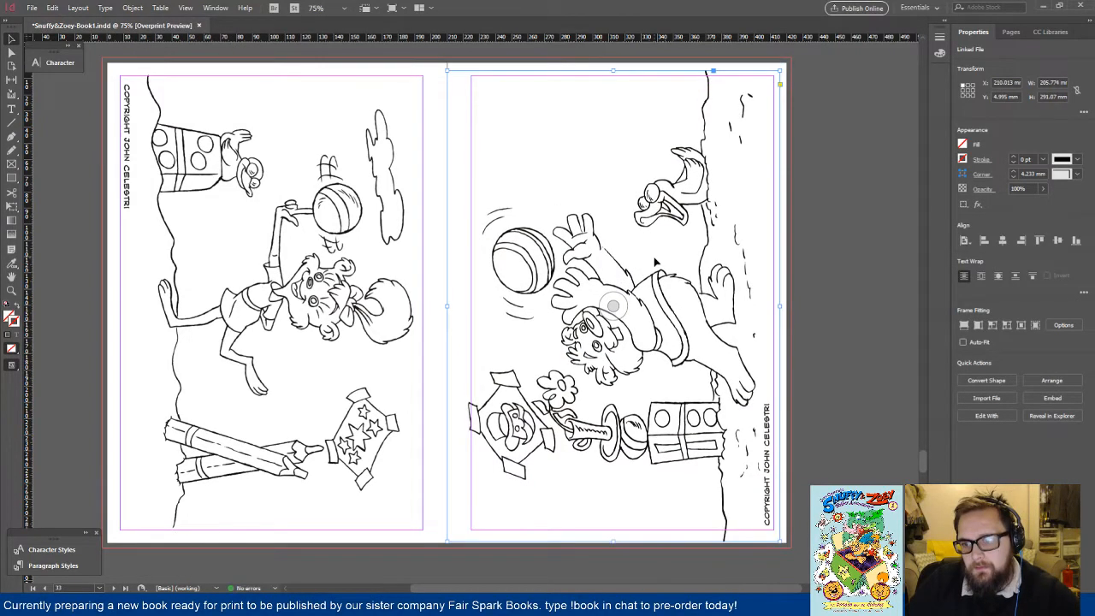
key("shift+Left")
key("Right")
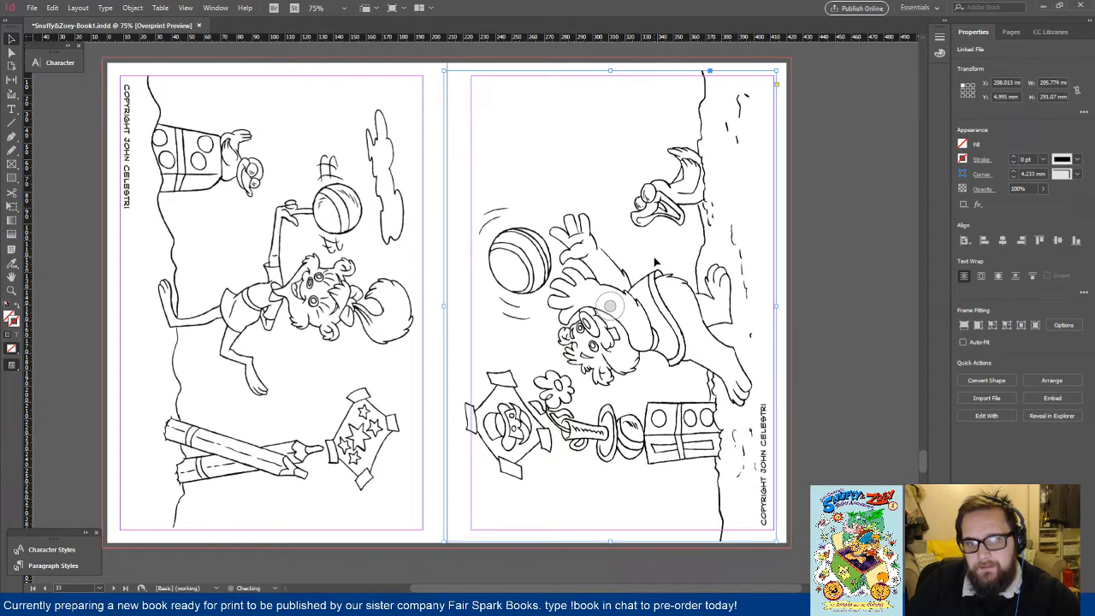
Step: Nudge the Snuffy ball artwork on page 33 to X 208.263 mm, Y 3.995 mm
key("Up")
key("Up")
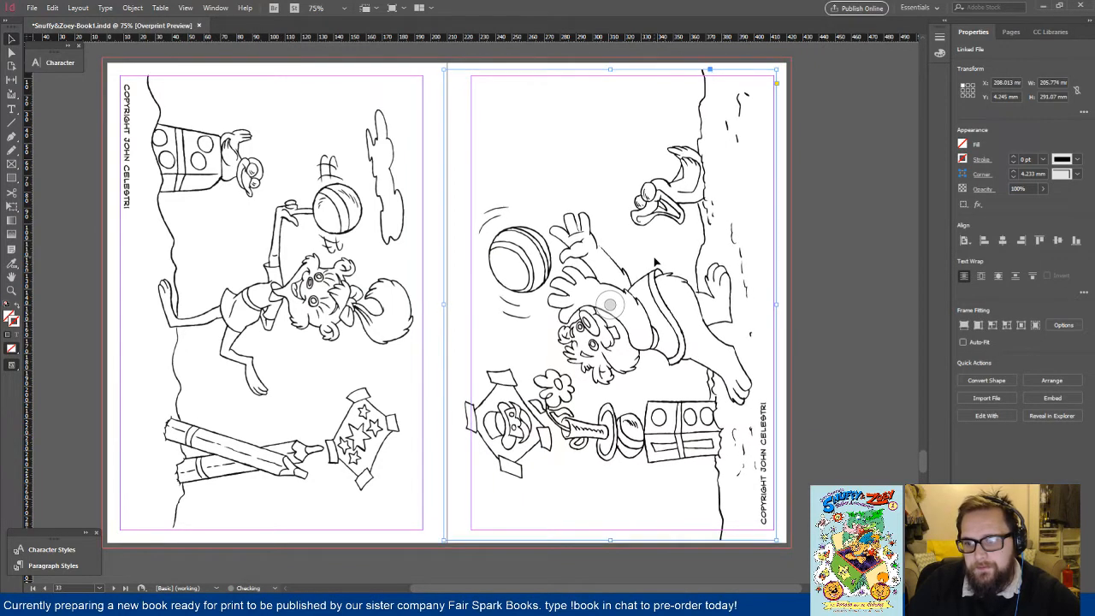
key("Right")
key("Up")
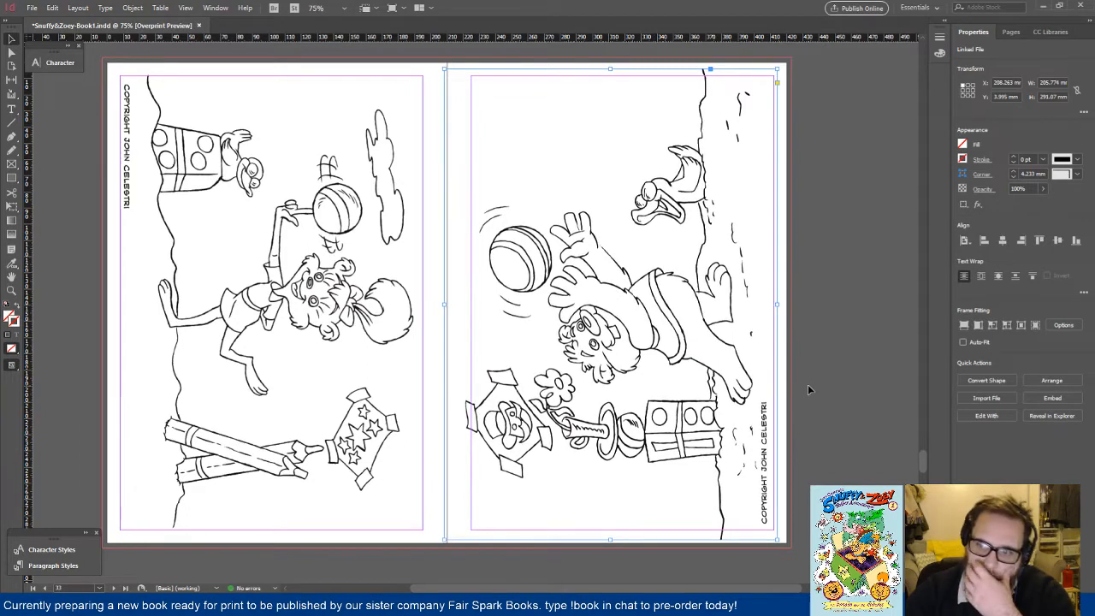
Step: Nudge the Zoey ball artwork on page 32 to X 210.237 mm, Y 296.755 mm
left_click(254, 231)
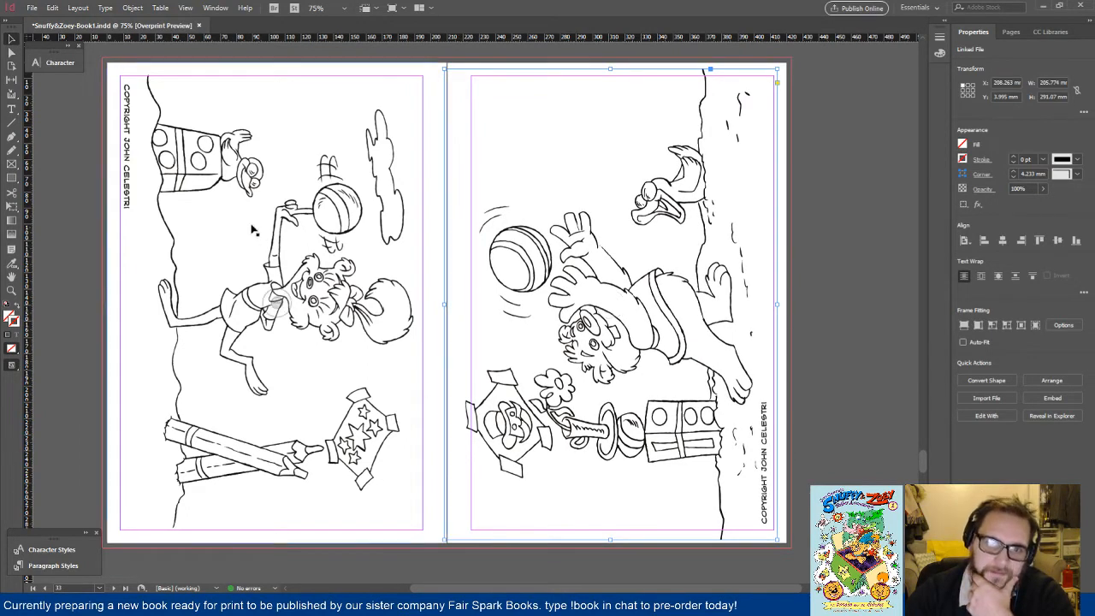
key("Left")
key("Up")
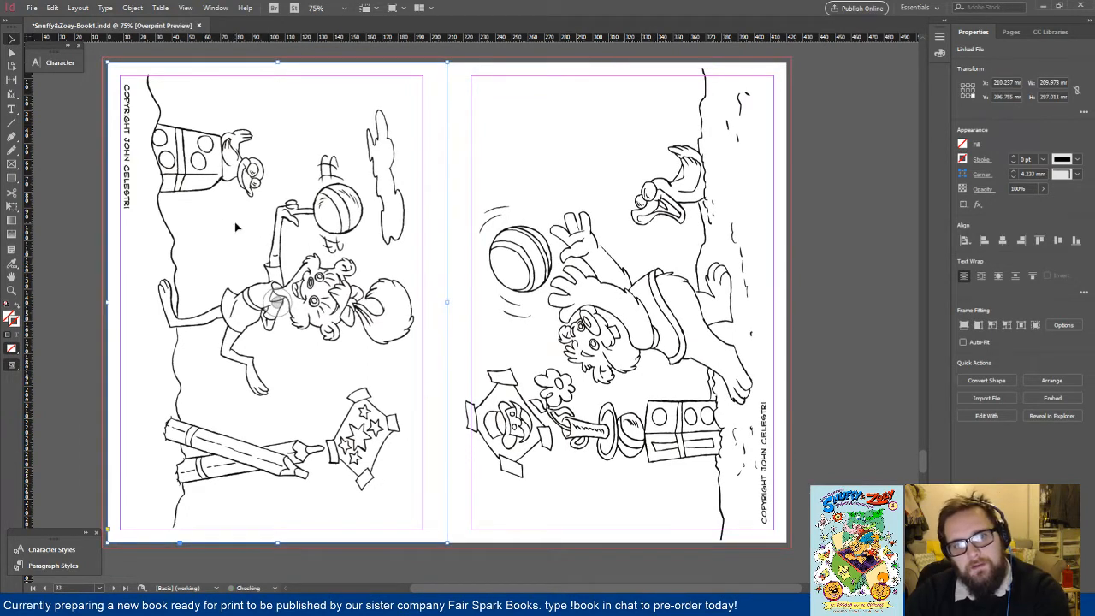
left_click(794, 277)
Step: Review the artwork orientation and placement across the spreads from pages 28–29 to 32–33
scroll(793, 277, "up", 15)
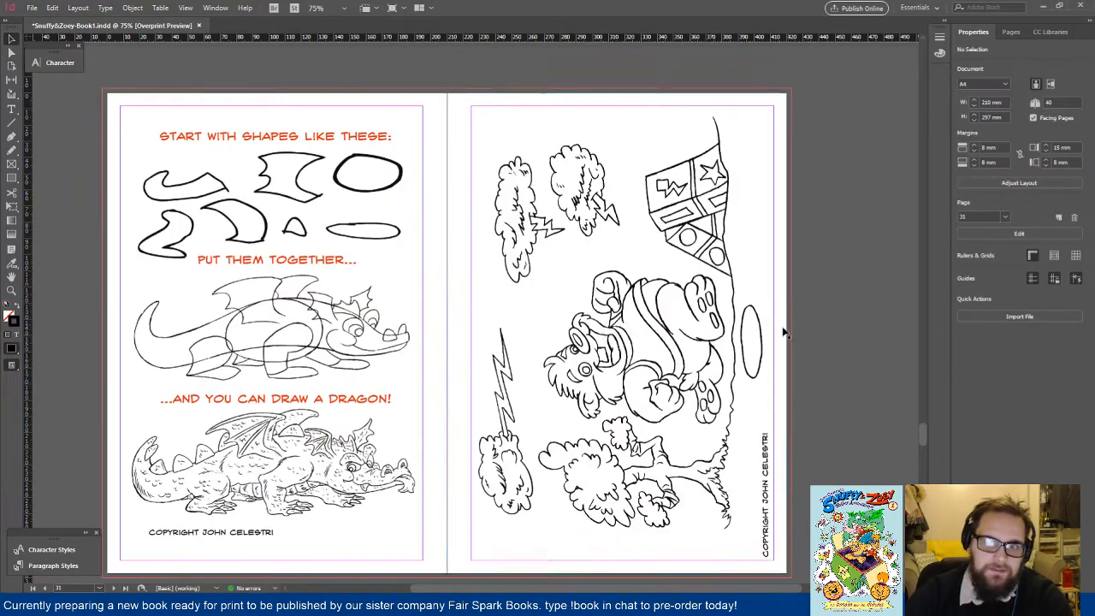
scroll(769, 332, "down", 1)
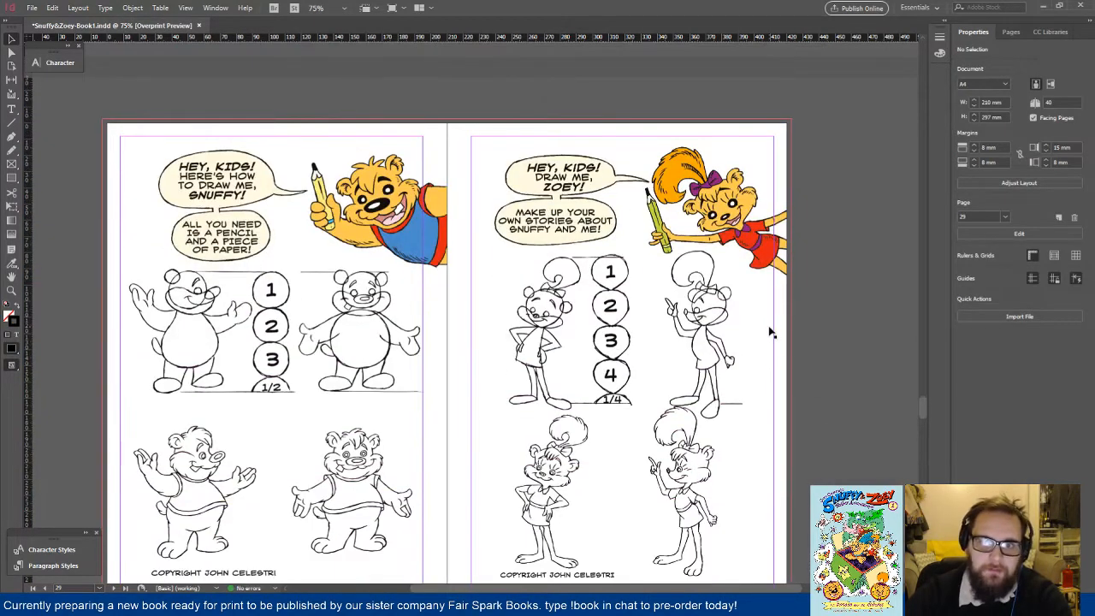
scroll(769, 332, "down", 20)
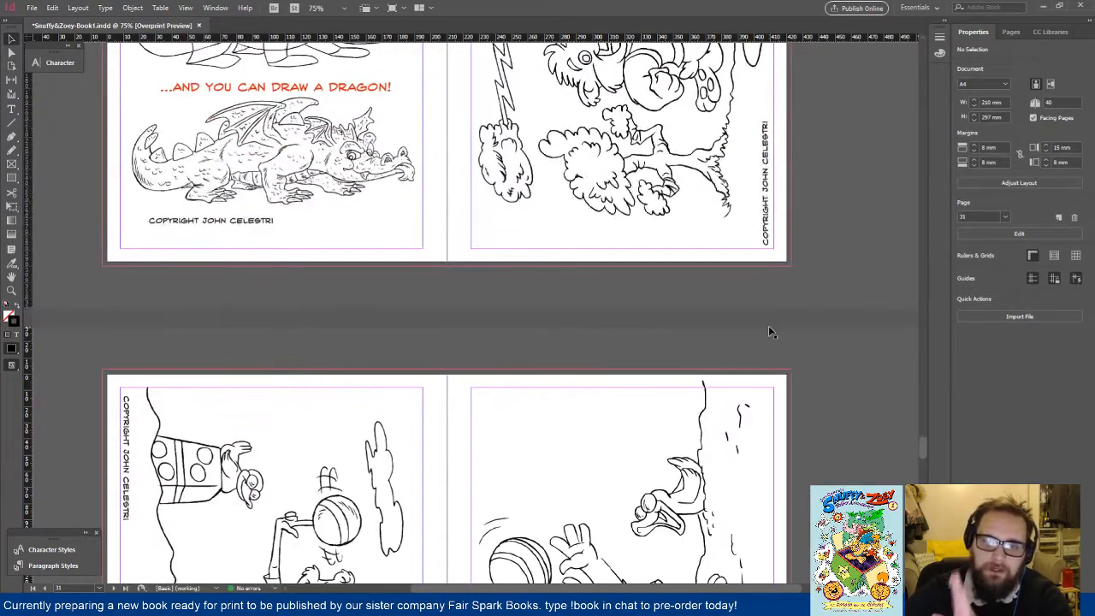
scroll(769, 332, "up", 3)
scroll(770, 332, "down", 6)
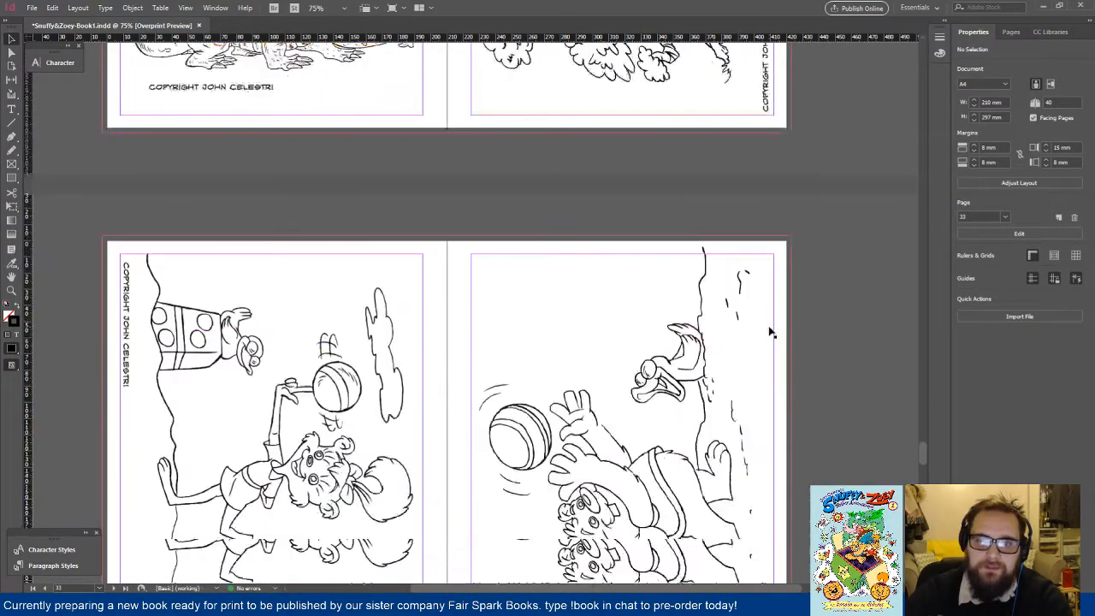
scroll(769, 332, "up", 1)
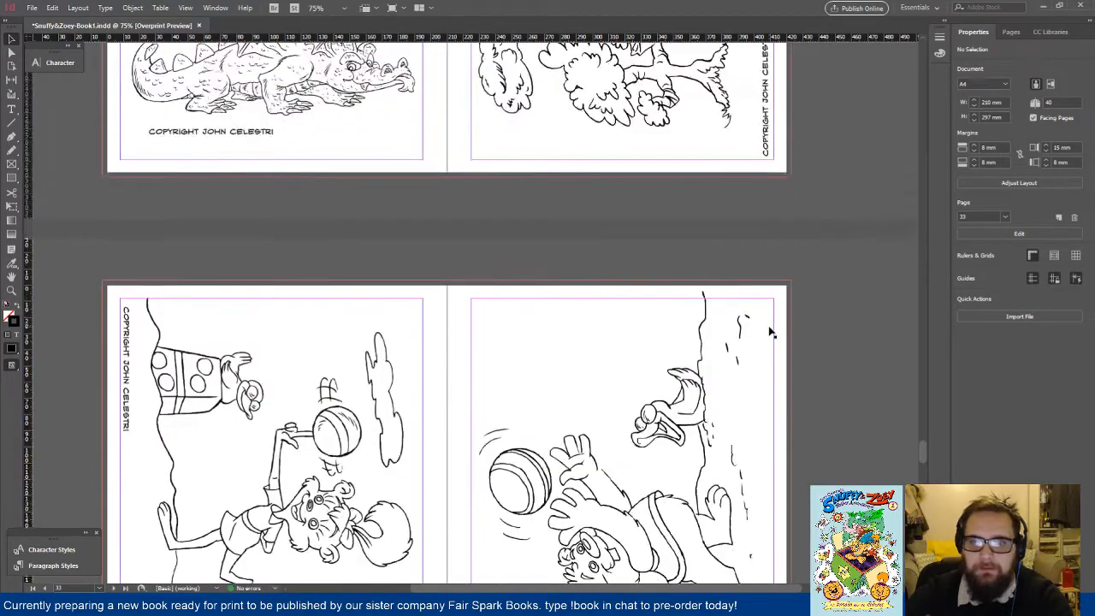
scroll(770, 332, "down", 5)
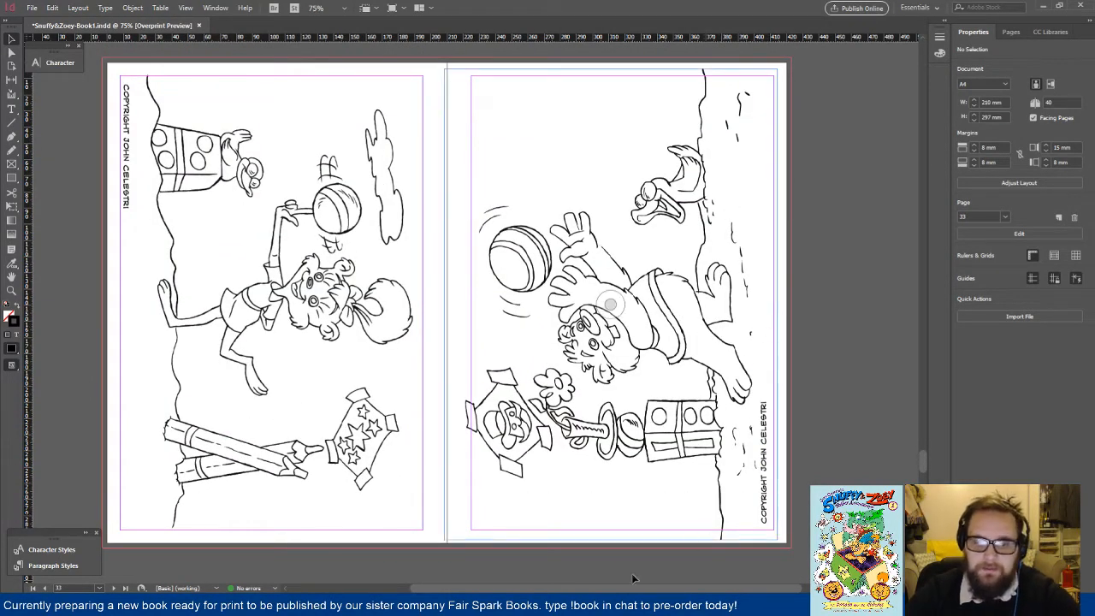
Step: Switch to the Sublime Text notes and add a new entry at the end reading "pg 33 - is orientation ok."
mouse_move(462, 605)
left_click(461, 552)
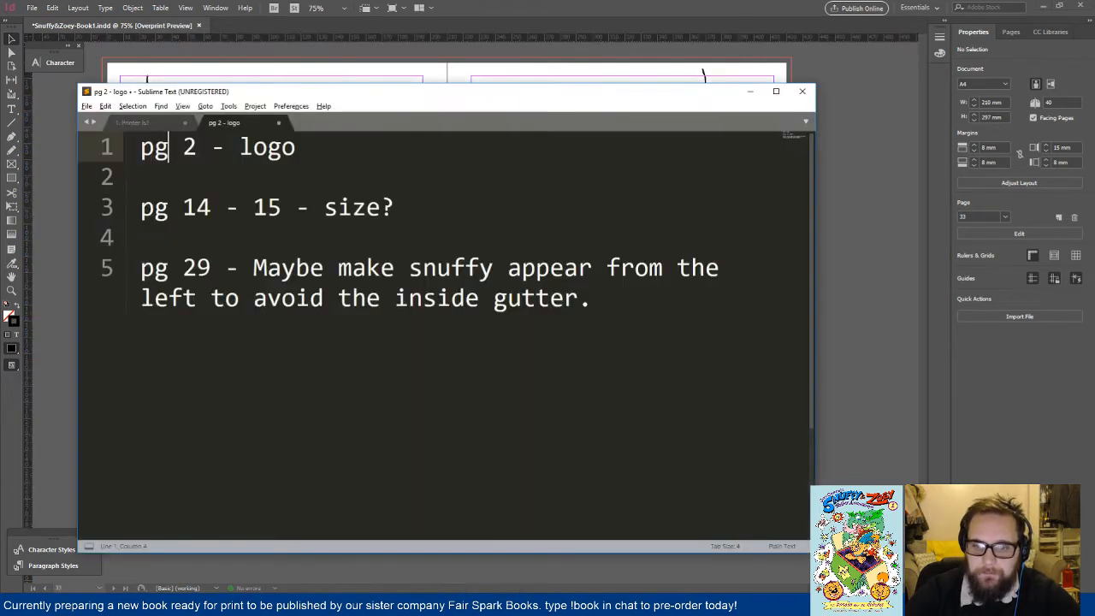
left_click(635, 312)
key("Return")
key("Return")
type("p")
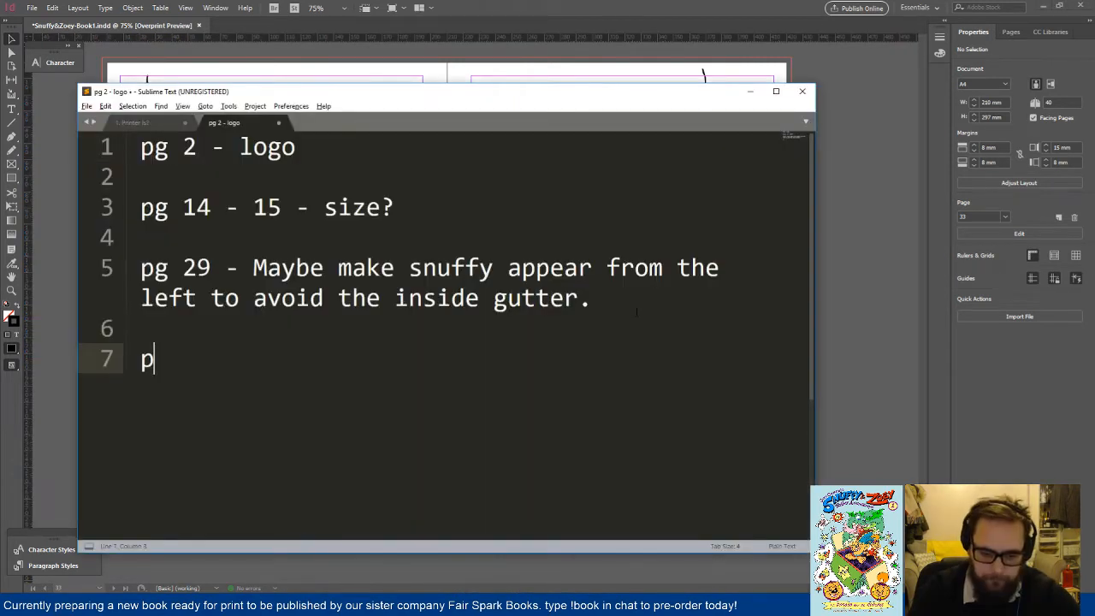
type("g 33 - is orin")
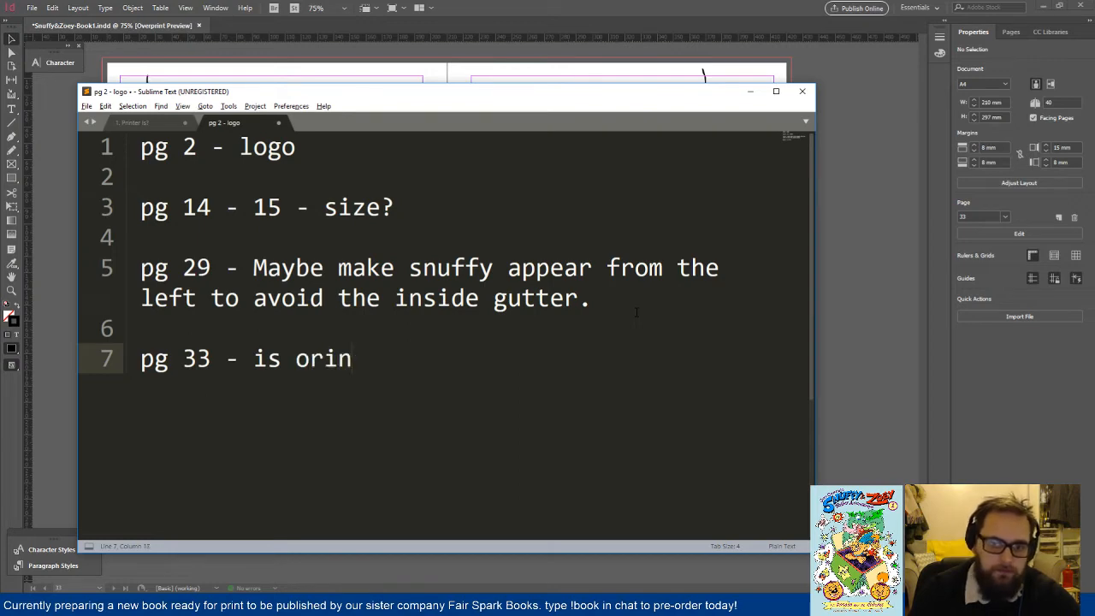
key("BackSpace")
type("en")
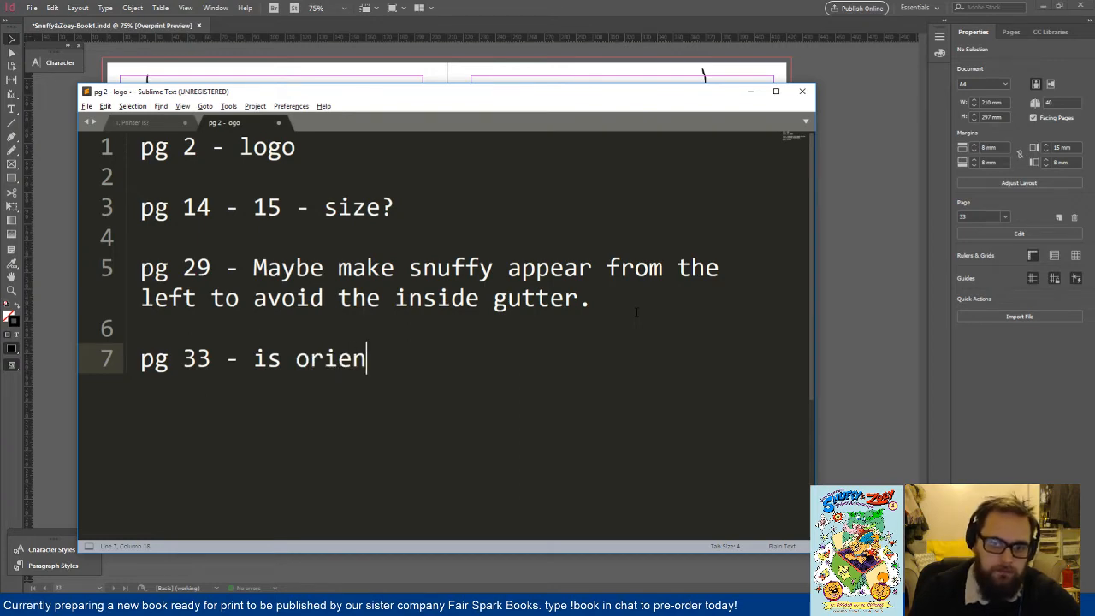
type("tation ok.")
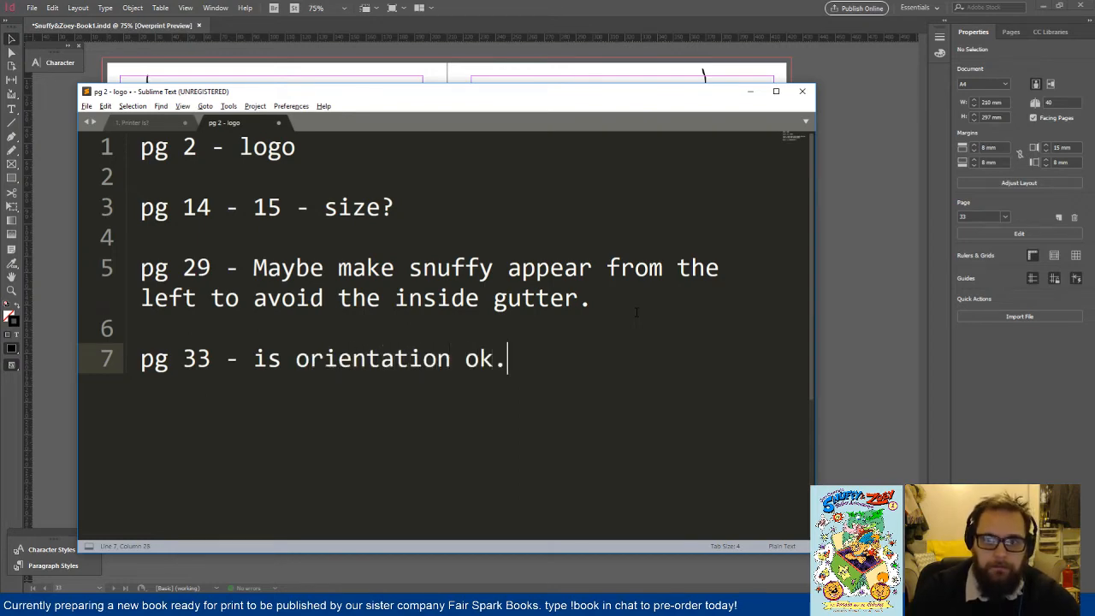
Step: Back in InDesign, move the Zoey skipping-rope artwork onto page 34 at X 4 mm, Y 8 mm and rotate it 180°
left_click(882, 248)
scroll(637, 445, "down", 1)
scroll(637, 444, "down", 2)
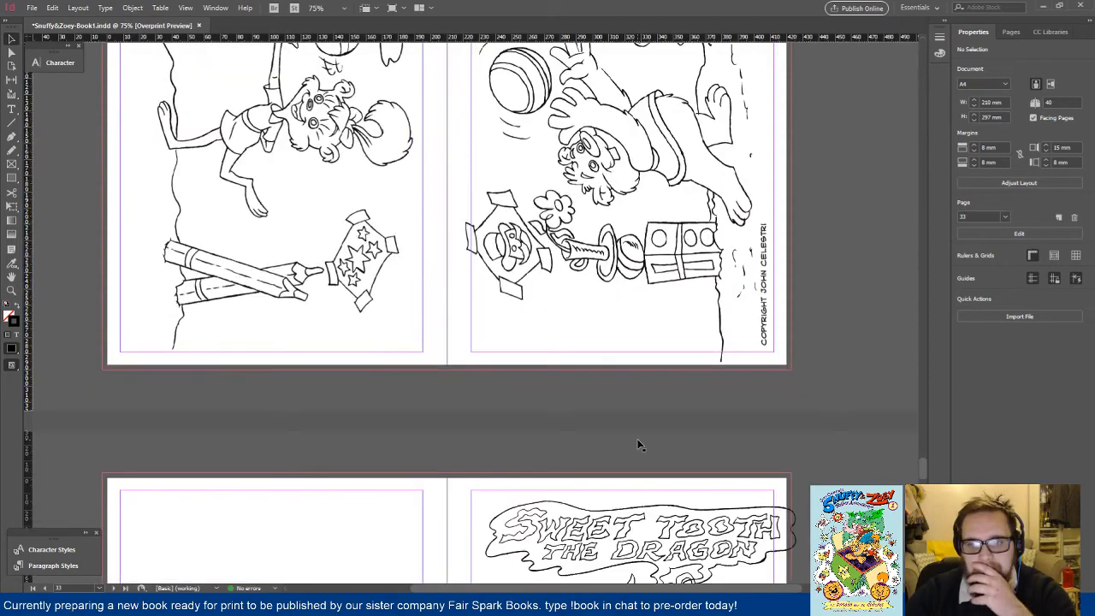
scroll(637, 445, "down", 6)
left_click_drag(409, 431, 337, 308)
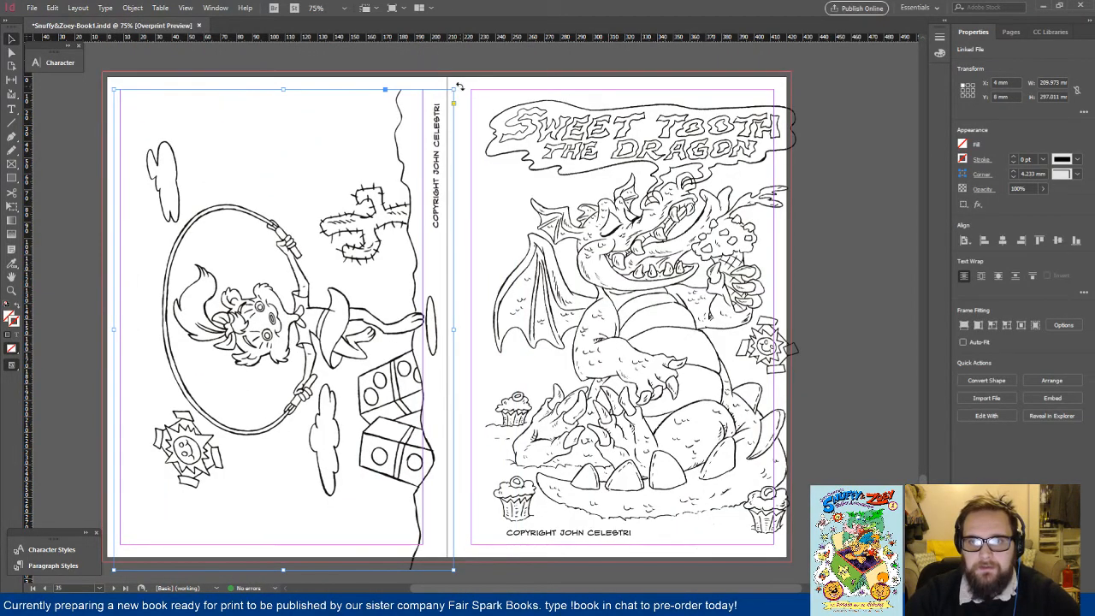
left_click_drag(459, 87, 154, 358)
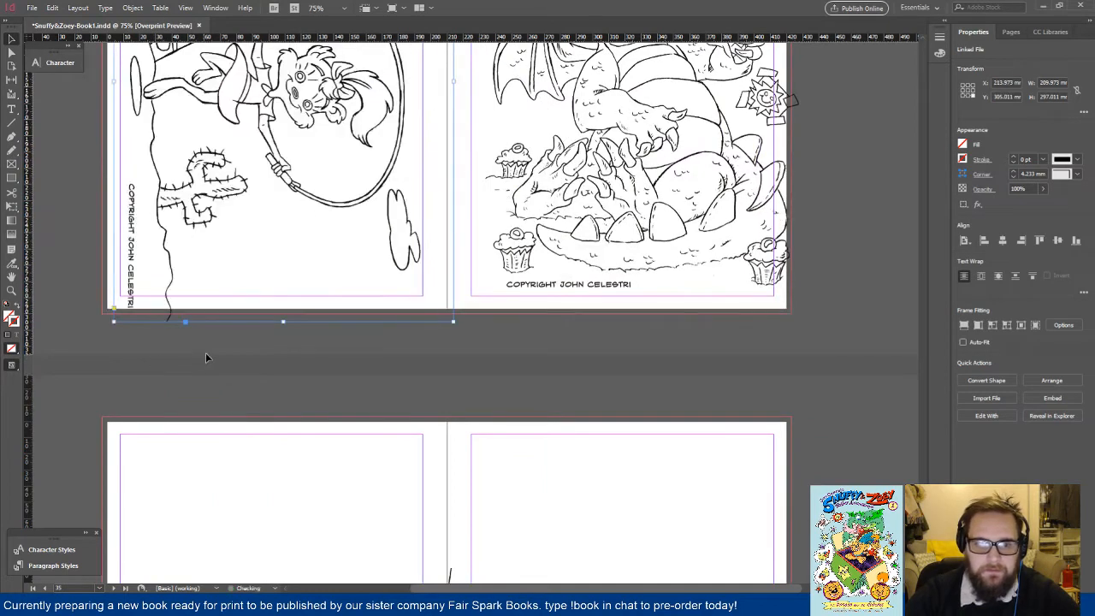
Step: In the Sublime Text notes, insert "&" after "pg 33" in the orientation entry, removing the mistaken second page number
scroll(206, 357, "up", 2)
key("alt+Tab")
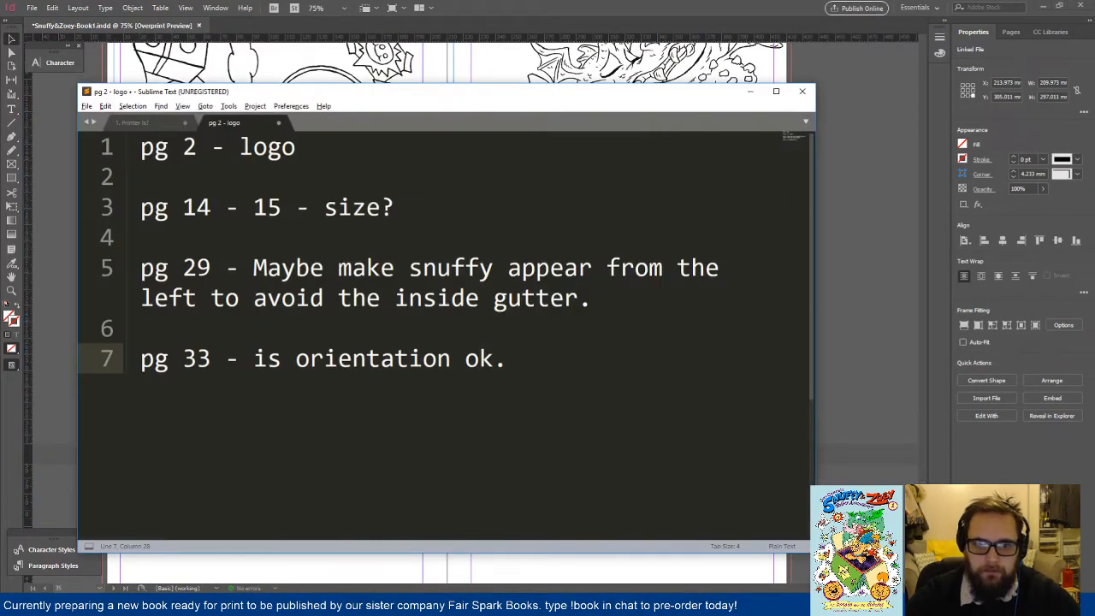
left_click(210, 359)
type("& 25")
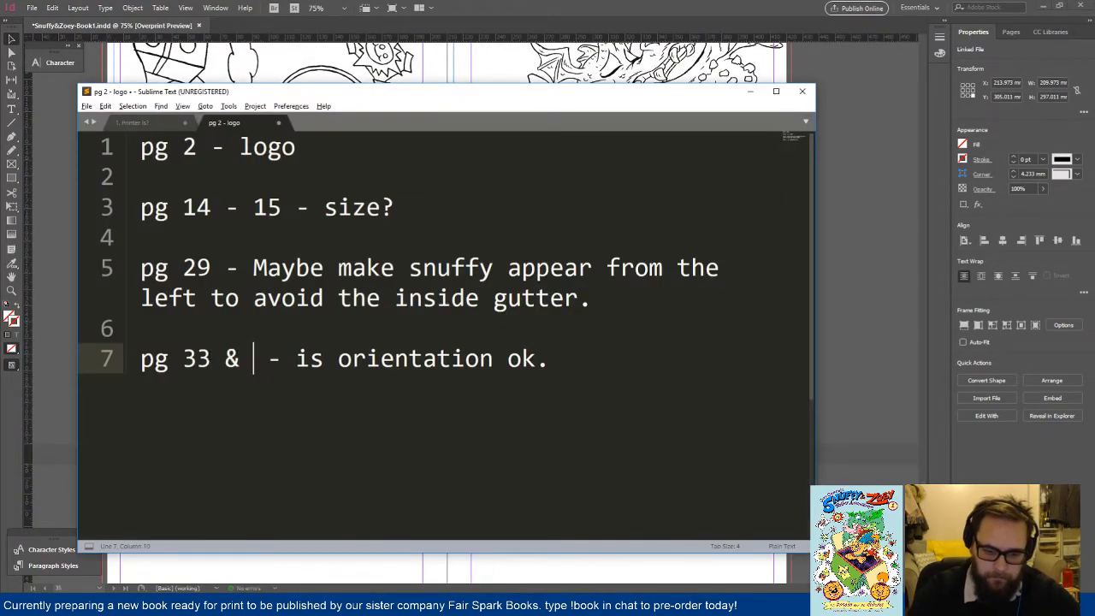
key("BackSpace")
key("BackSpace")
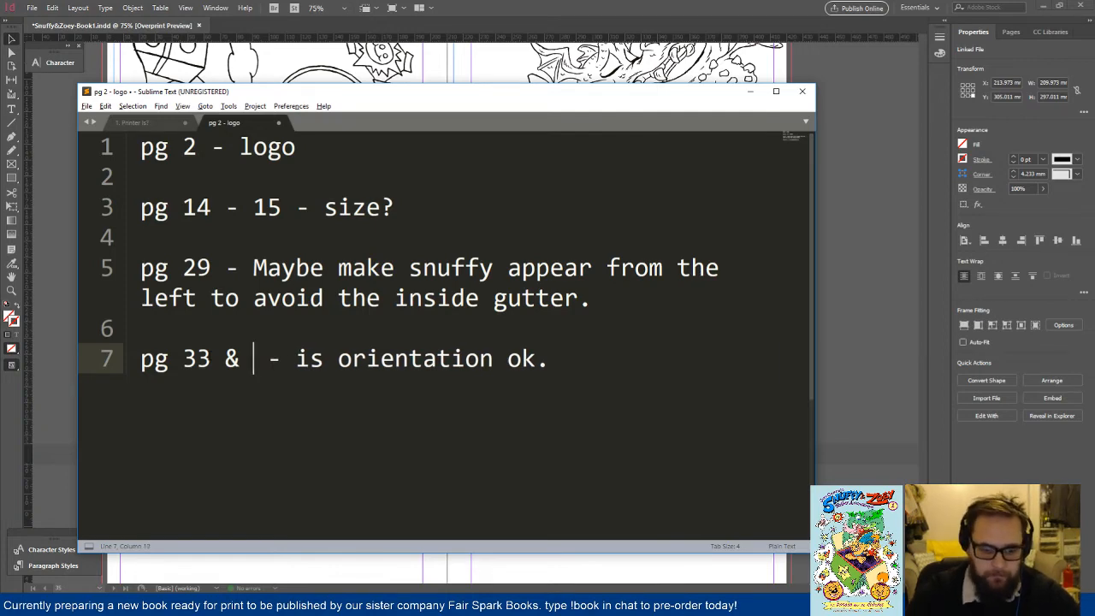
Step: Return to InDesign and reposition the skipping-rope artwork on page 34 to X 211.223 mm, Y 297.5 mm
key("alt+Tab")
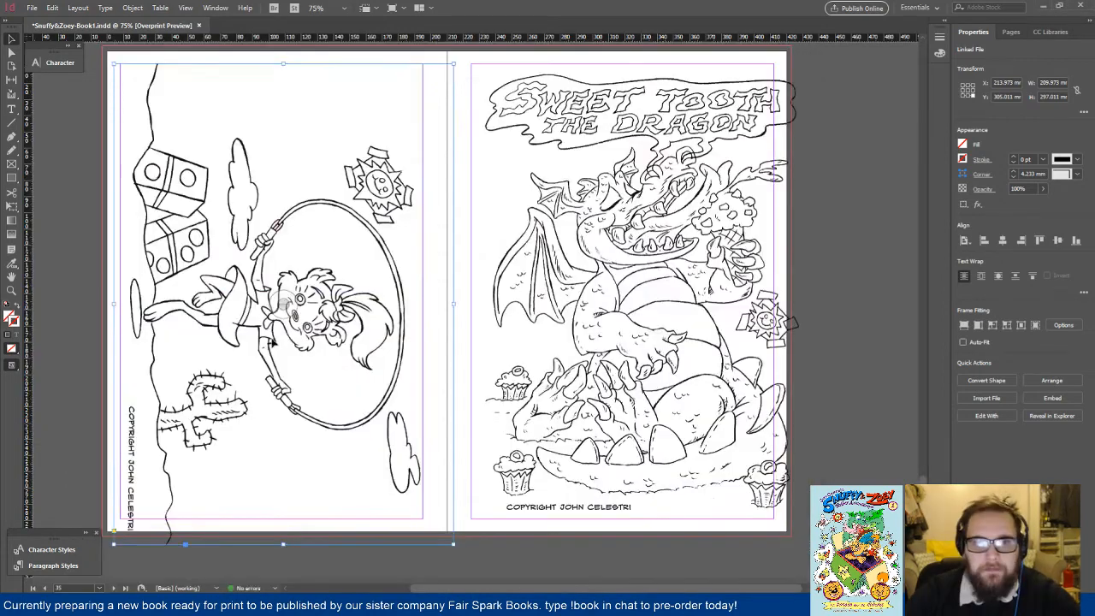
left_click_drag(280, 347, 274, 334)
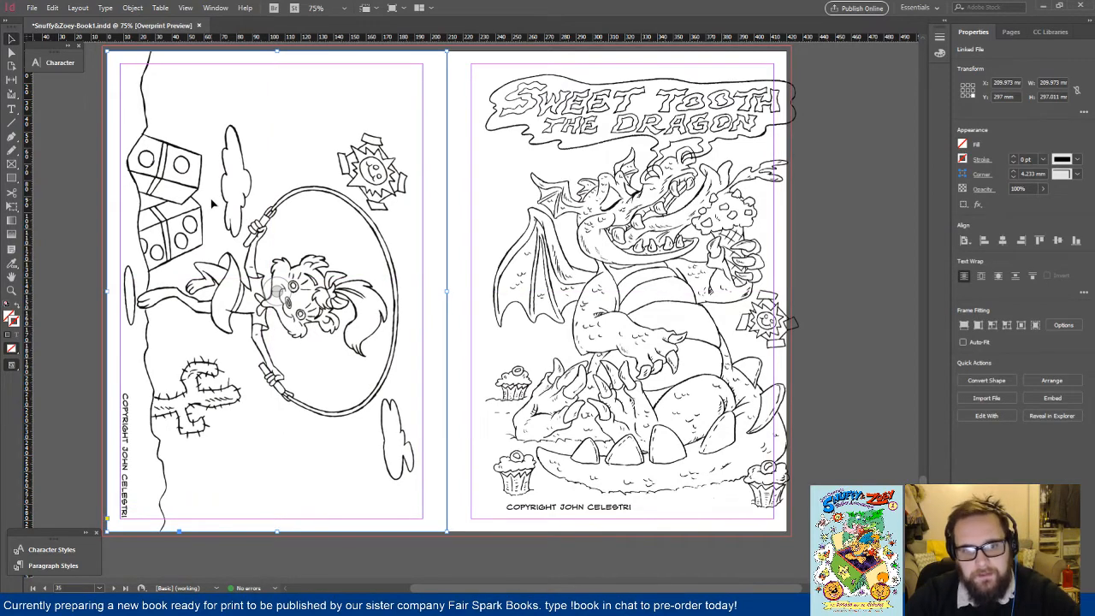
left_click_drag(275, 288, 281, 293)
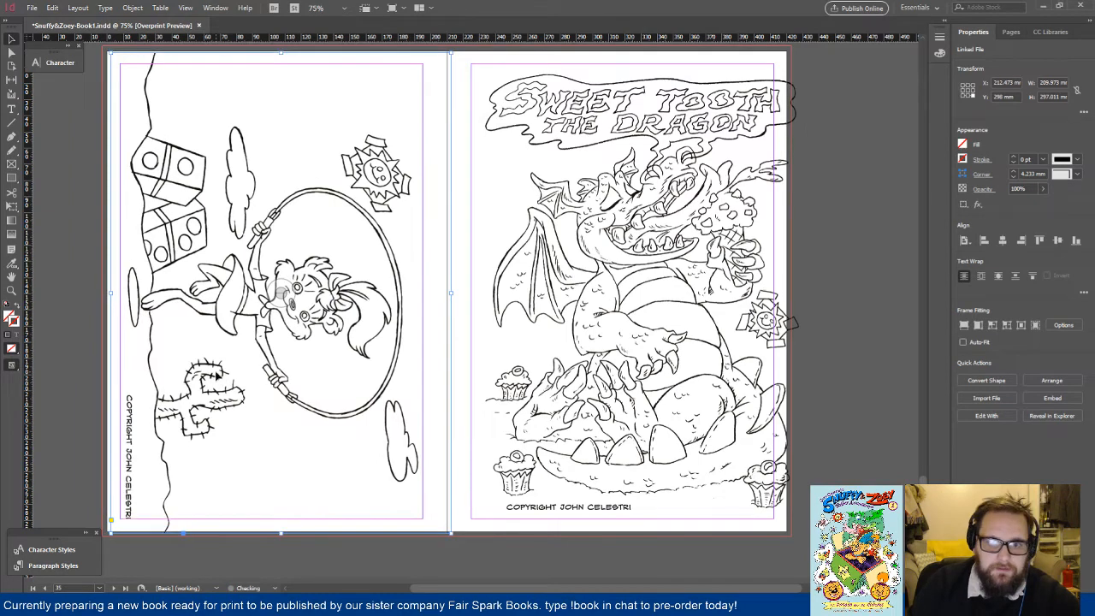
key("Left")
key("shift+Left")
key("shift+Left")
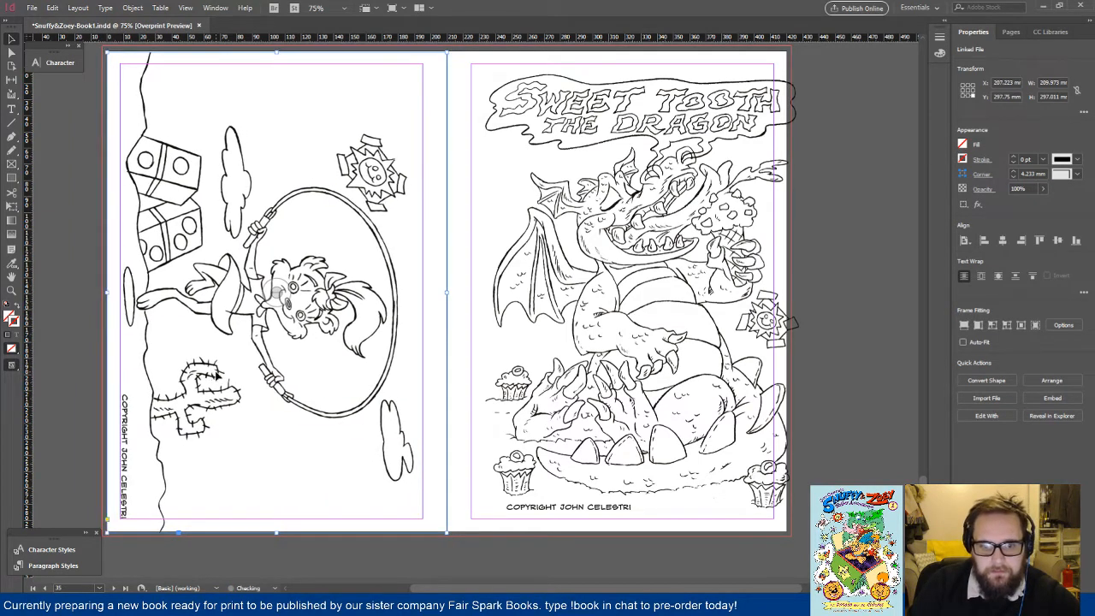
key("shift+Right")
key("shift+Right")
key("Left")
key("Left")
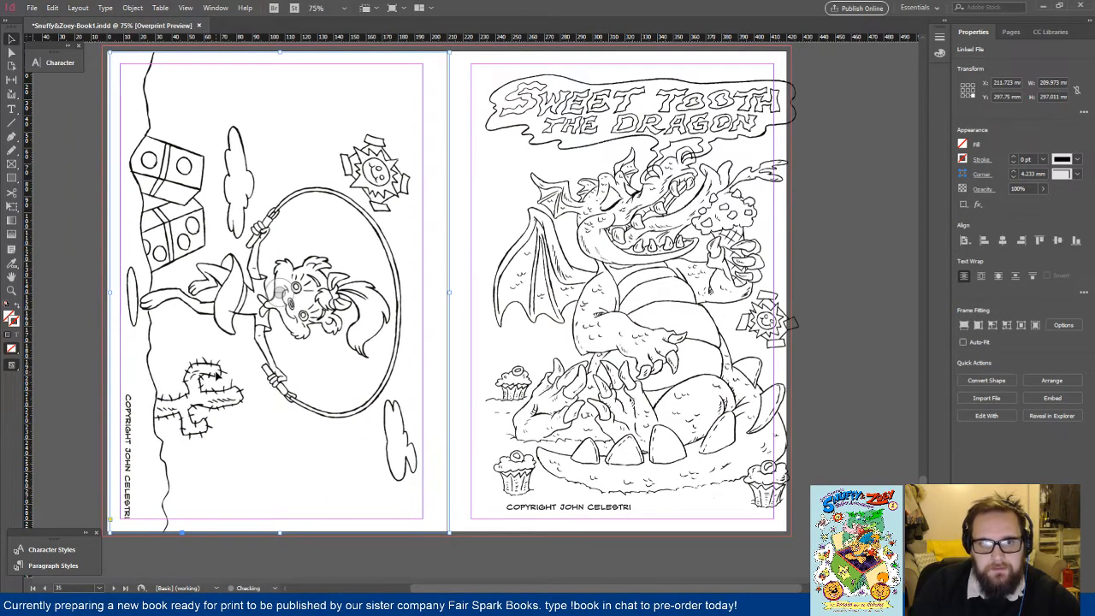
key("Left")
key("Left")
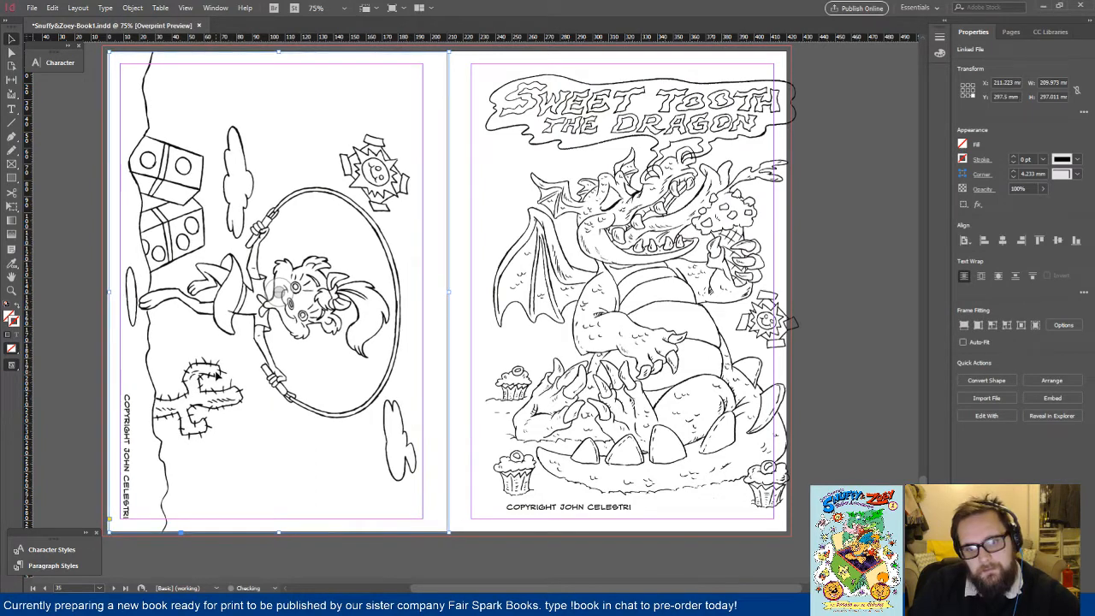
Step: Nudge the skipping-rope artwork on page 34 upward and slightly inward to X 211.473 mm, Y 294.75 mm
key("Up")
key("Up")
key("Up")
key("Up")
key("Up")
key("Up")
key("Up")
key("Up")
key("Right")
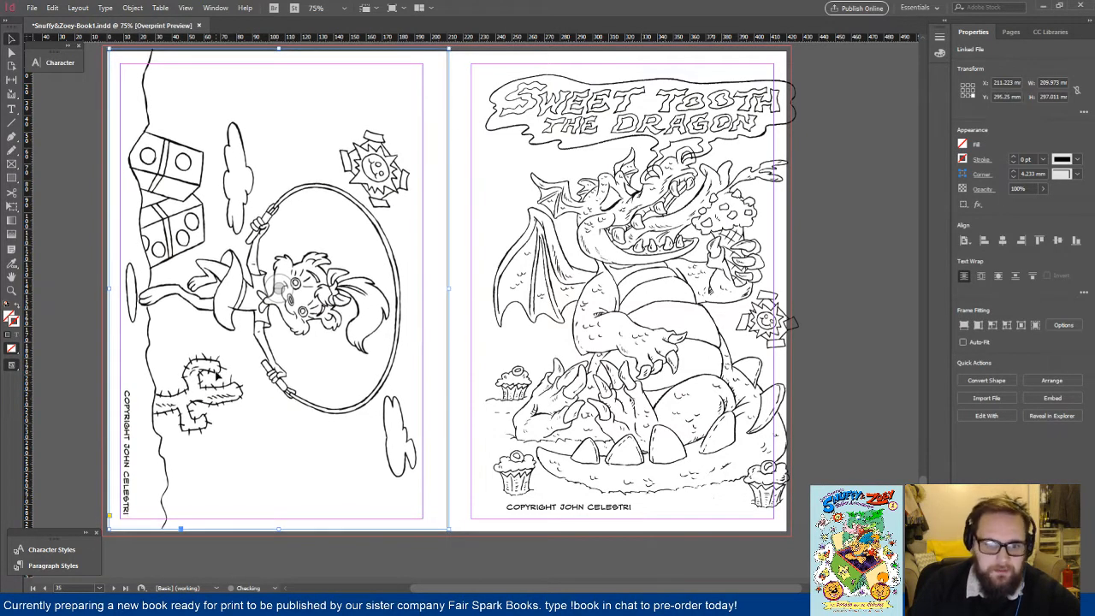
key("Up")
key("Up")
key("Up")
key("Up")
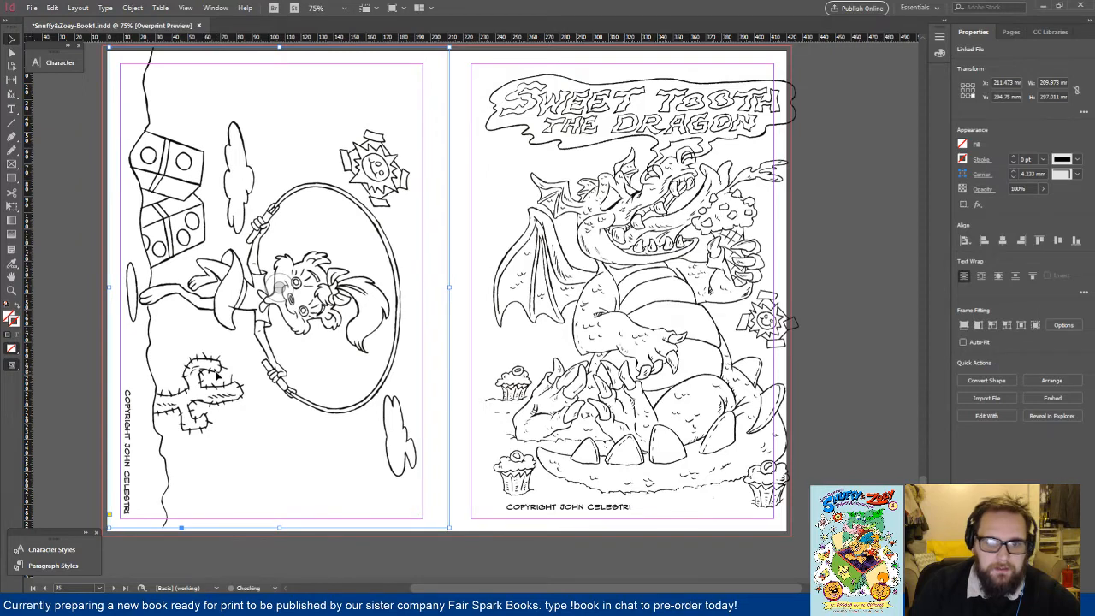
left_click(74, 455)
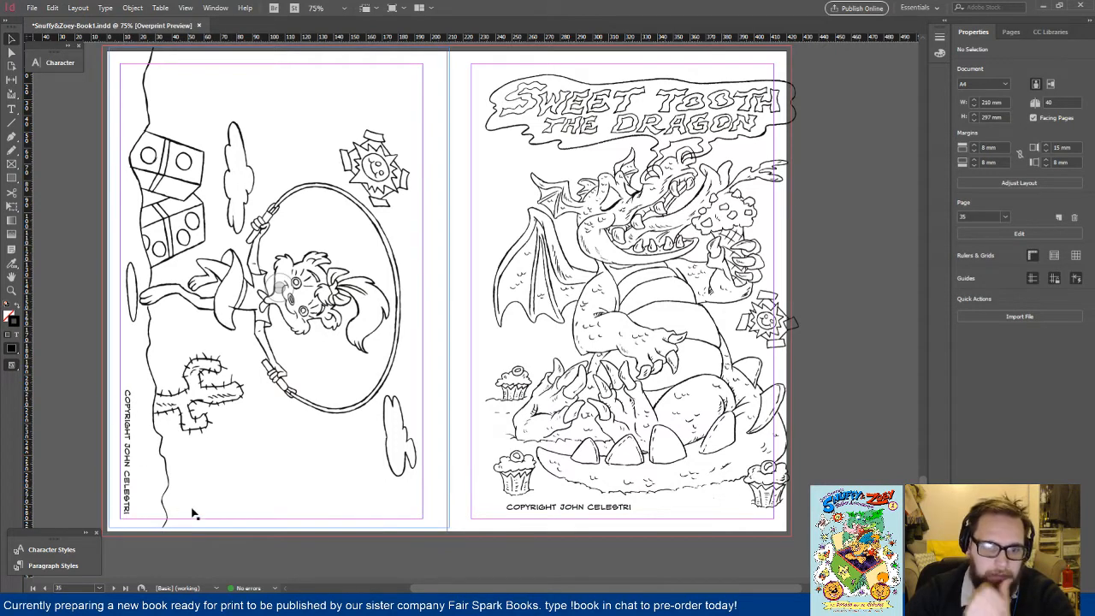
Step: Check the percentage in the Scale settings for the Snuffy ball artwork on page 33 without resizing the artwork
scroll(208, 342, "up", 5)
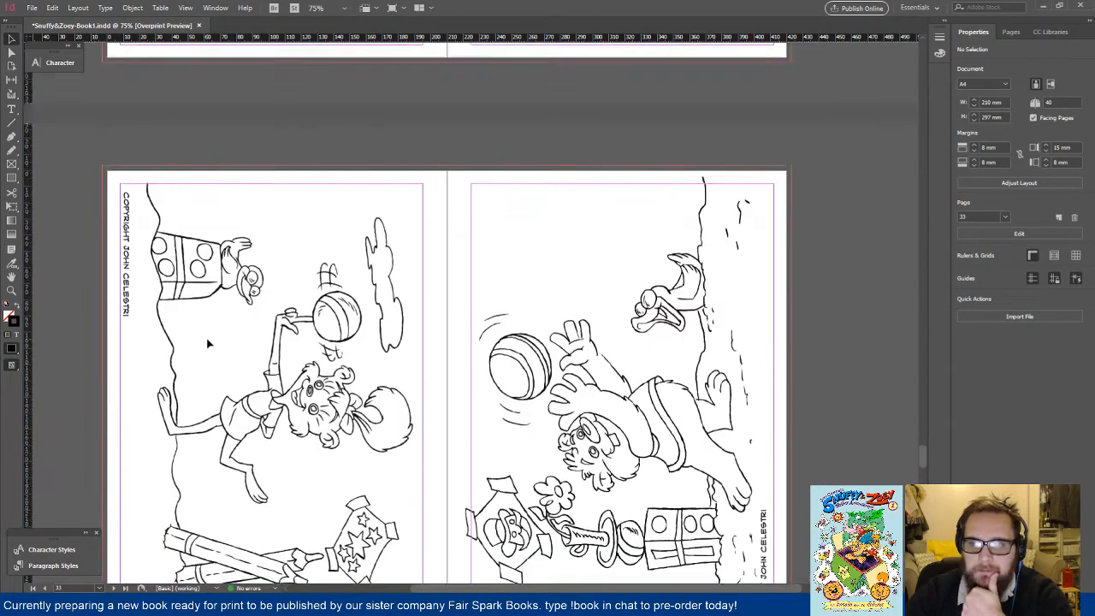
scroll(207, 342, "down", 1)
left_click(664, 386)
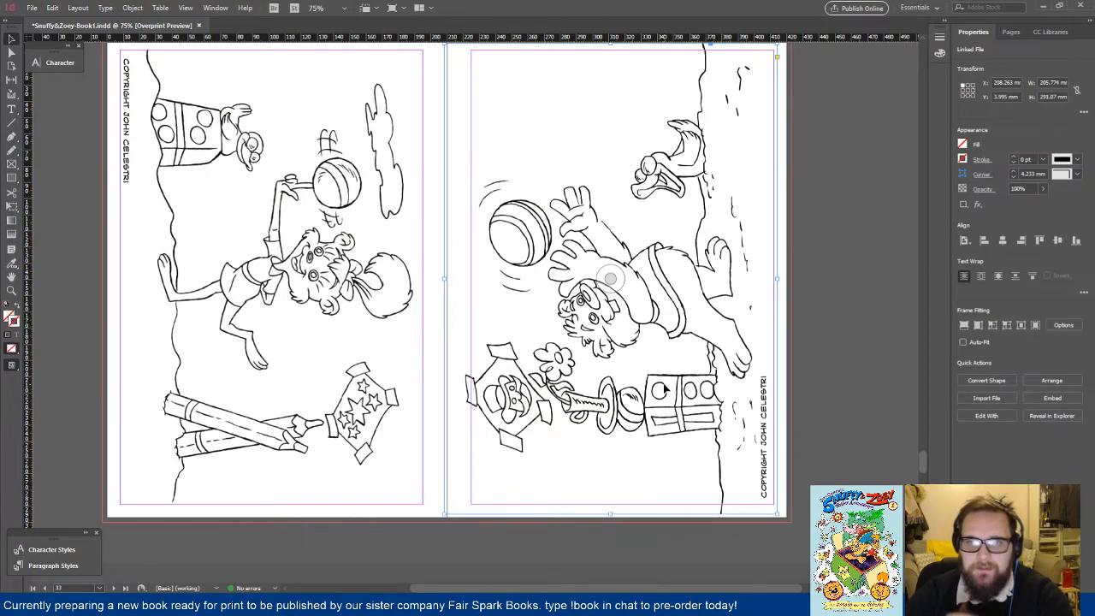
left_click(130, 7)
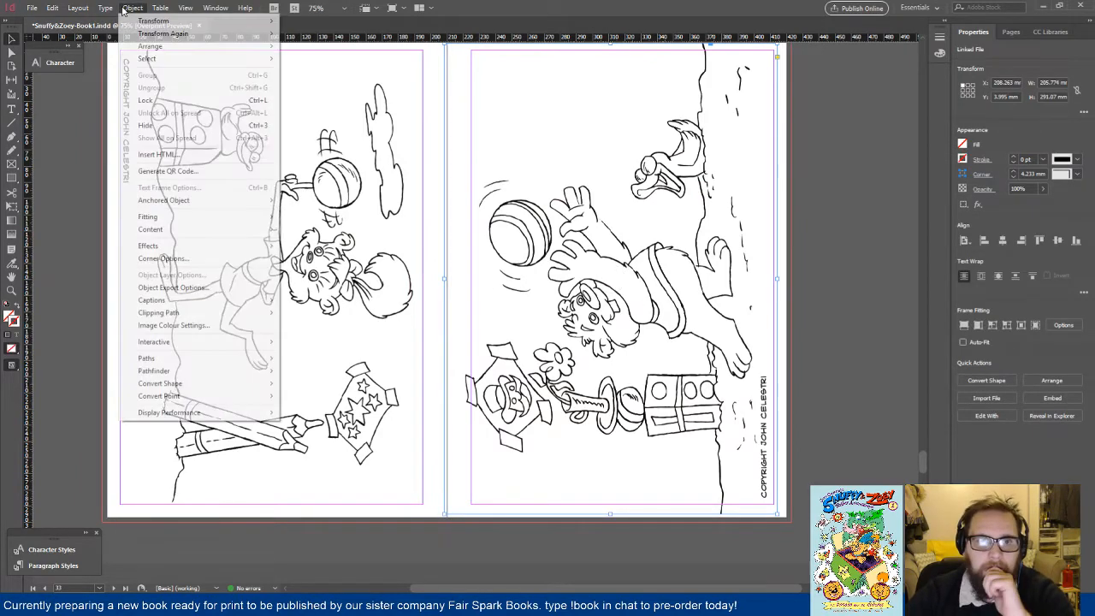
left_click(303, 33)
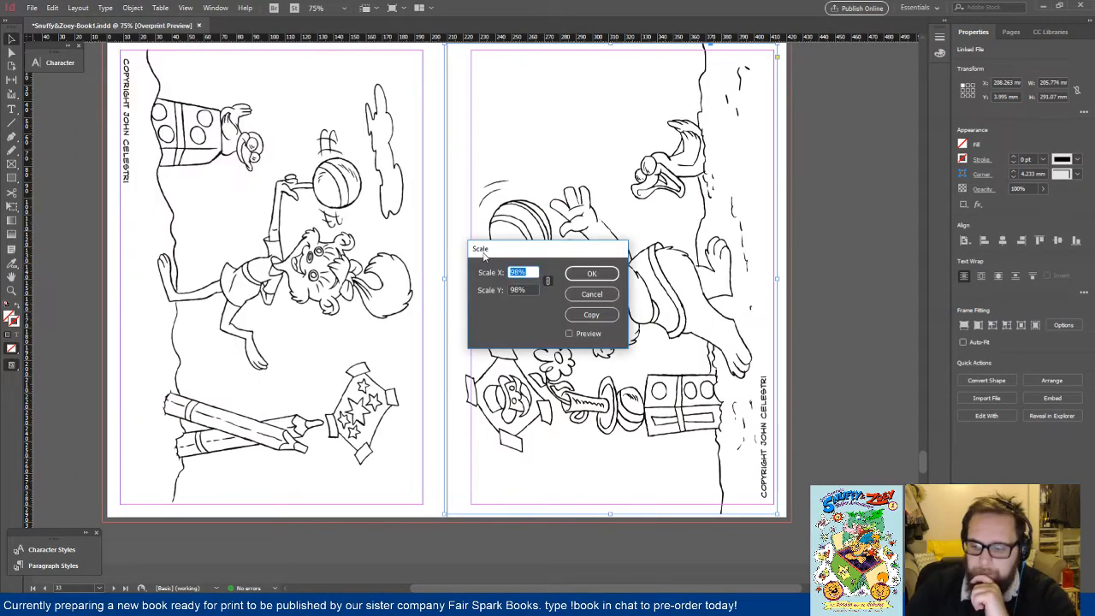
type("98")
key("Return")
scroll(664, 348, "up", 2)
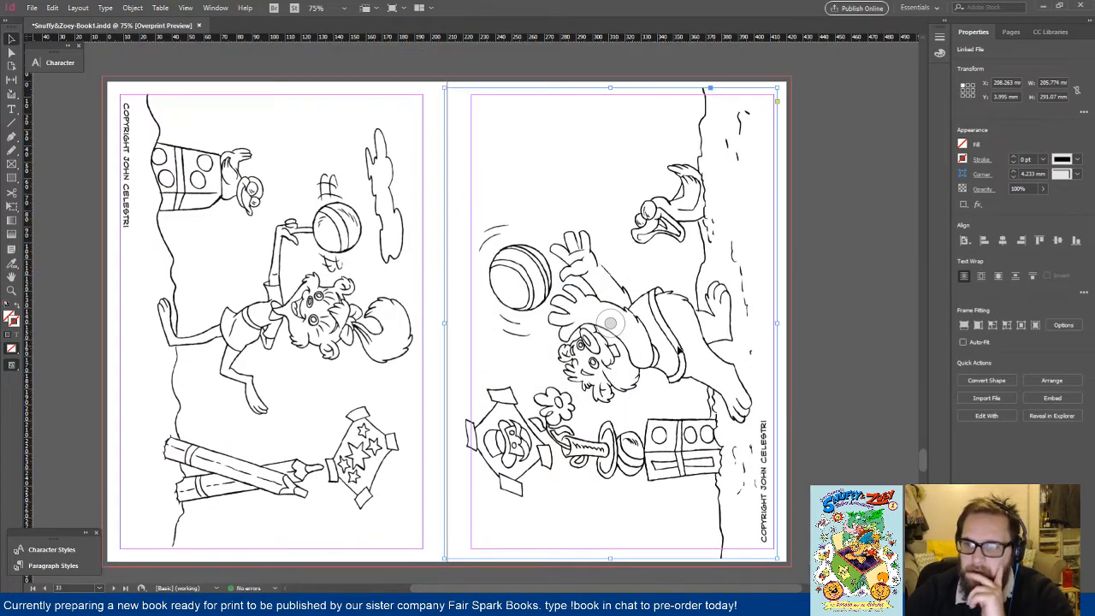
Step: Recheck the X and Y percentages in the Scale settings for the selected page 33 artwork, leaving its size as is
scroll(718, 229, "down", 2)
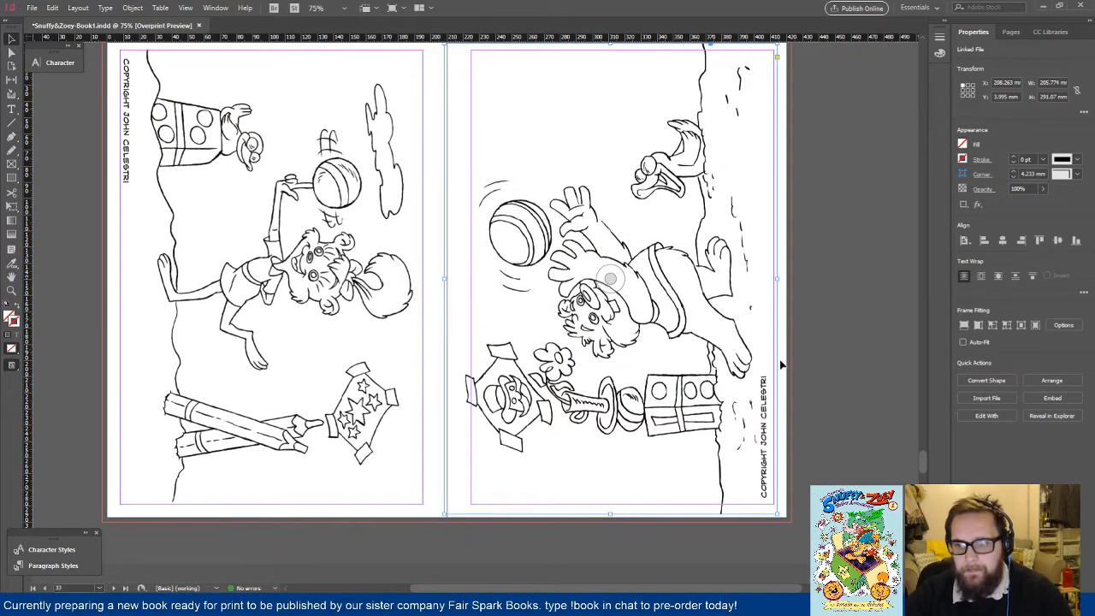
left_click(135, 8)
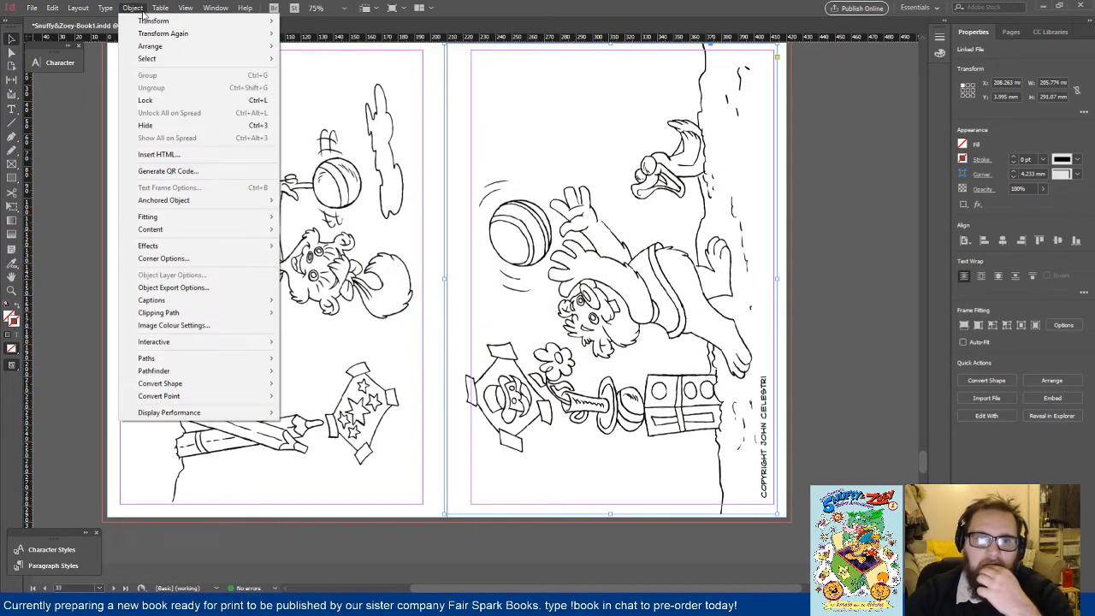
mouse_move(147, 21)
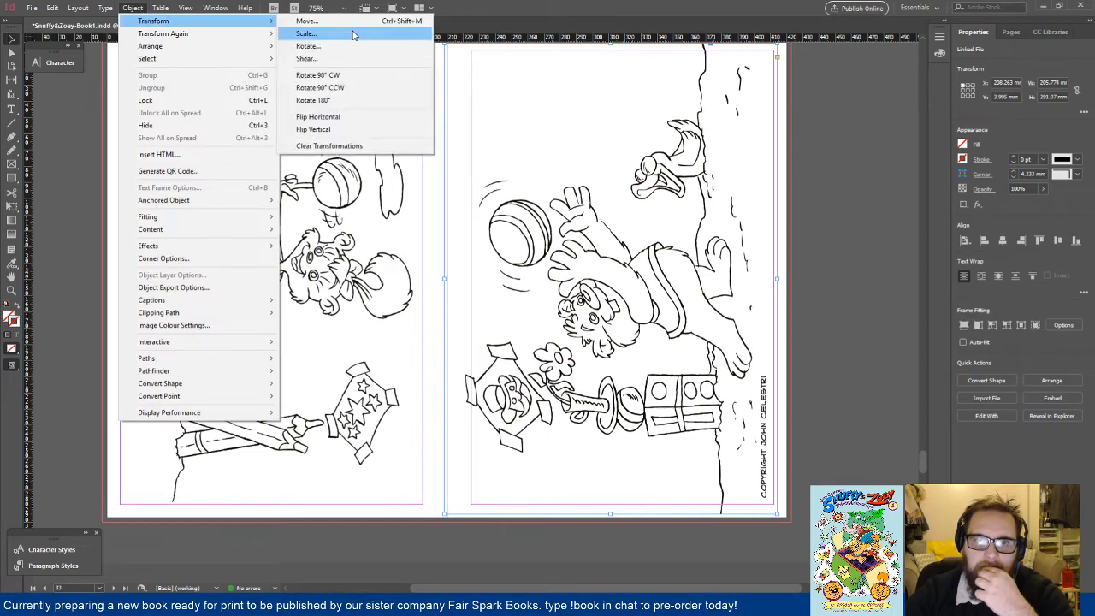
left_click(321, 33)
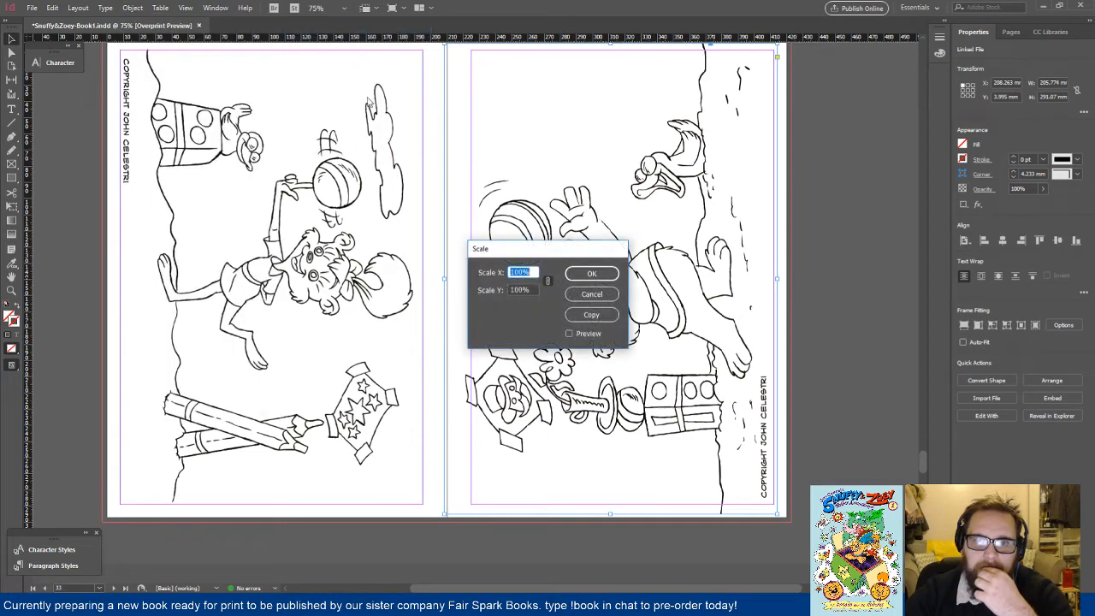
left_click(590, 294)
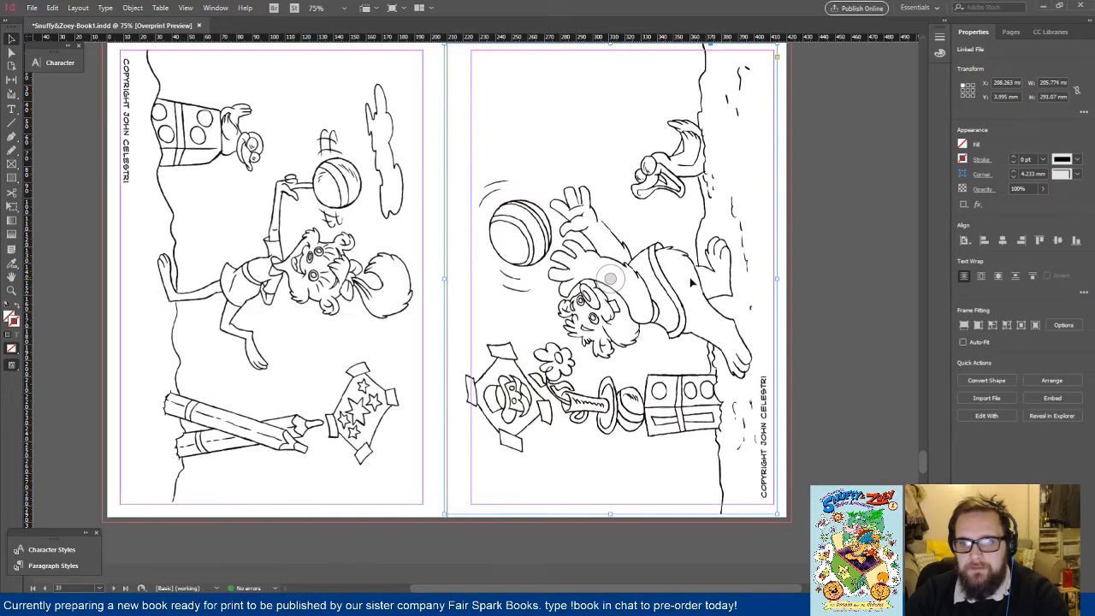
Step: Delete the Snuffy ball artwork on page 33, place a fresh full-size copy and position it at X 209.737 mm, Y -0.005 mm
key("Delete")
left_click(32, 7)
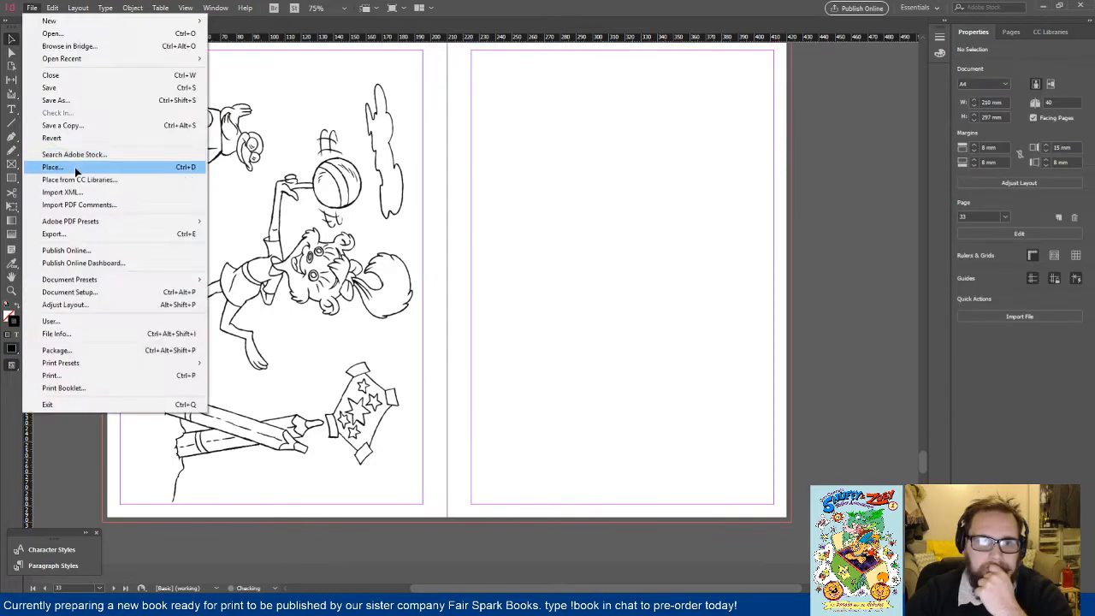
left_click(74, 167)
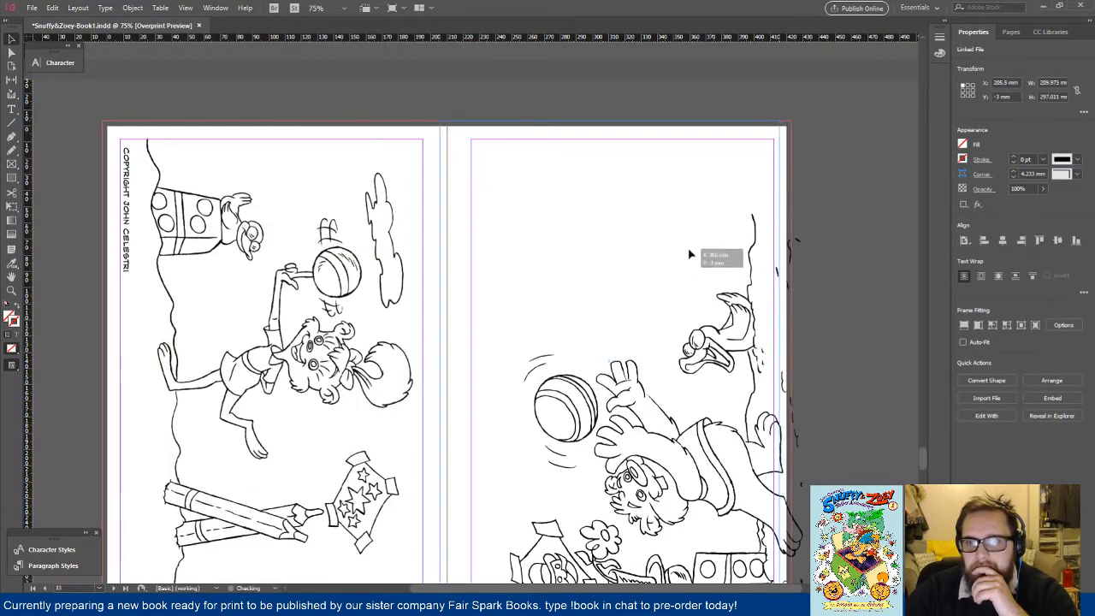
left_click_drag(689, 251, 711, 280)
scroll(779, 302, "down", 3)
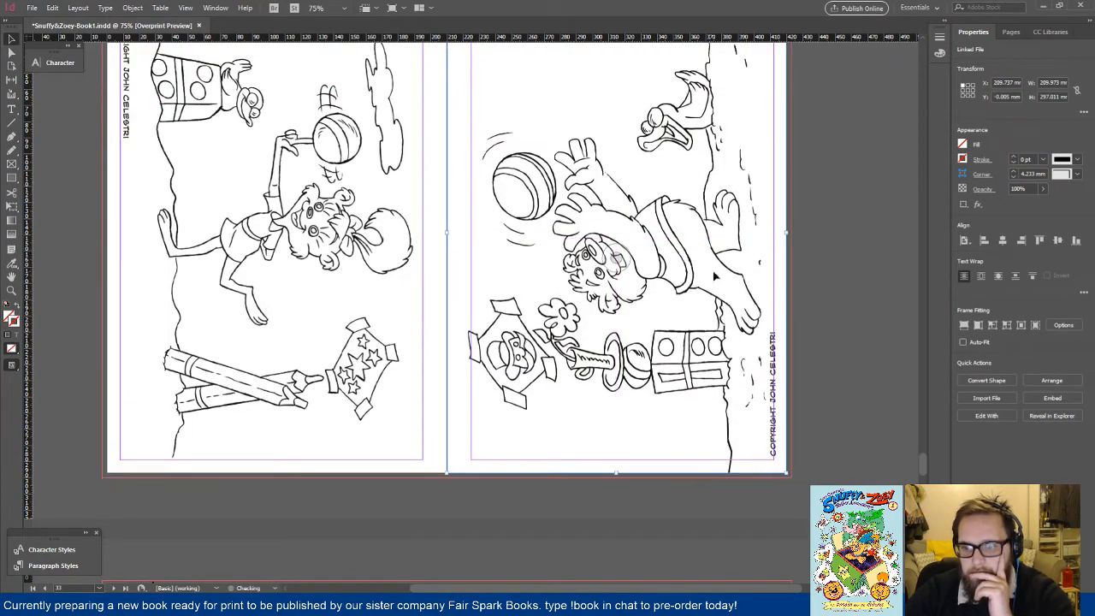
left_click(863, 382)
scroll(847, 376, "up", 1)
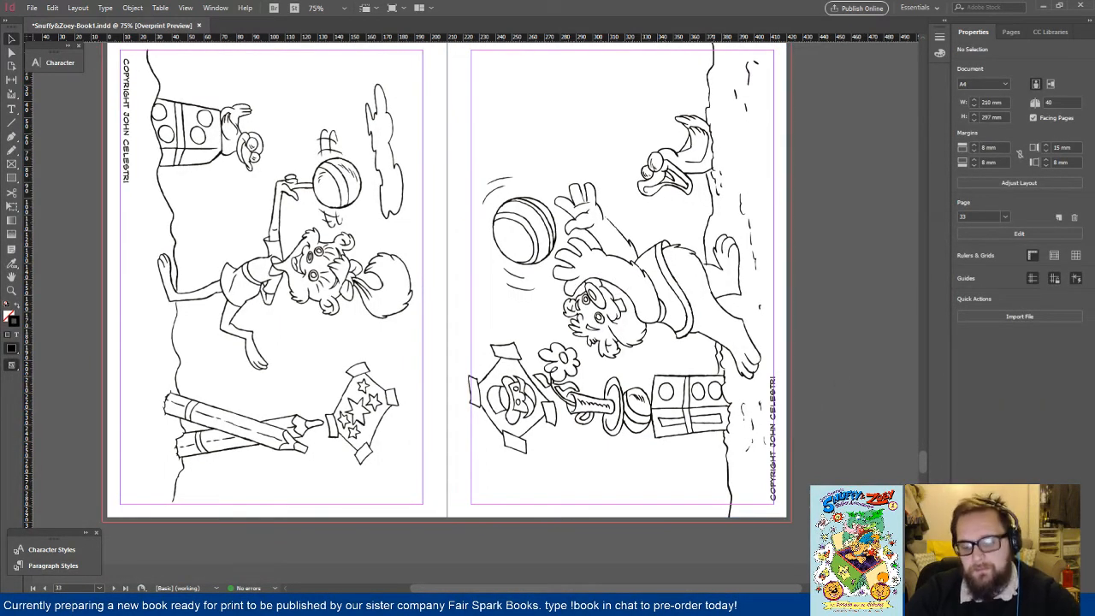
key("ctrl+s")
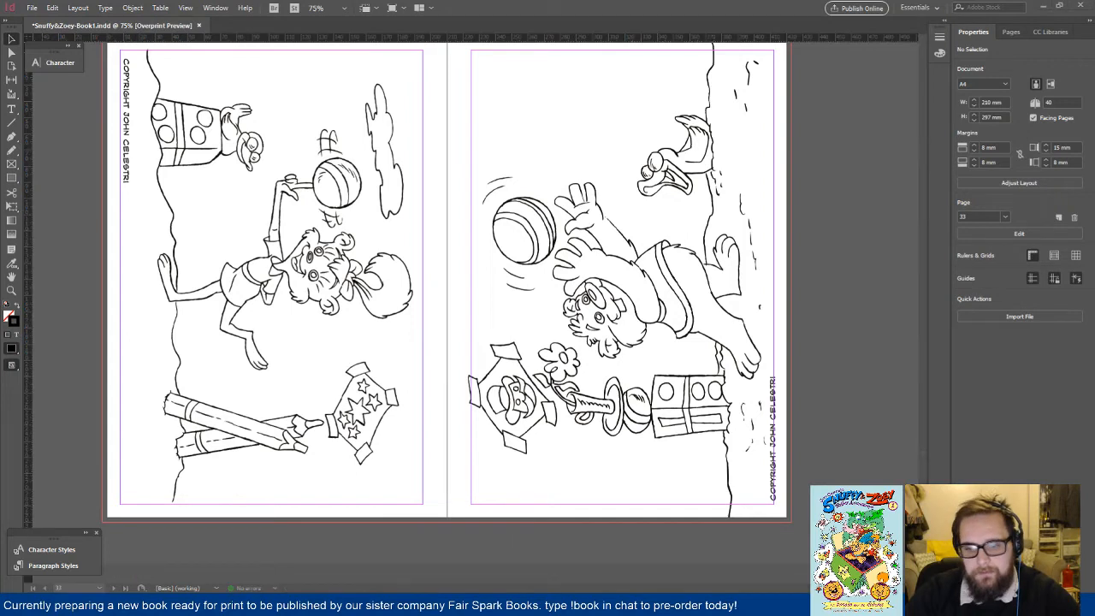
left_click(542, 473)
left_click(247, 430)
left_click(455, 436)
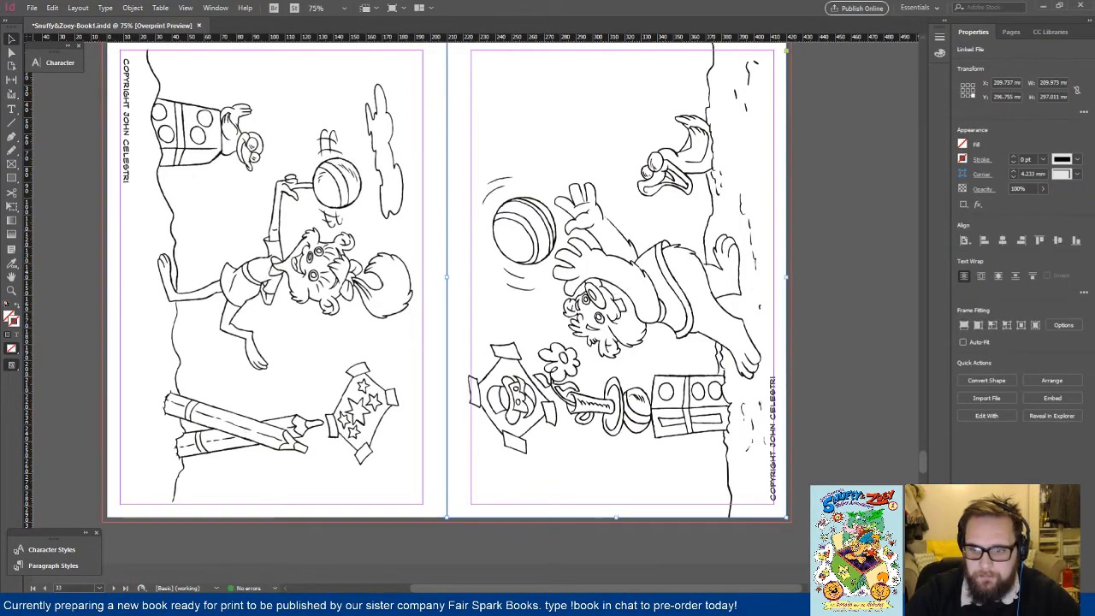
Step: In the Sublime Text notes, add the entry "pg 34 - name needs to come inside of the right hand margin by a few mm."
key("alt+Tab")
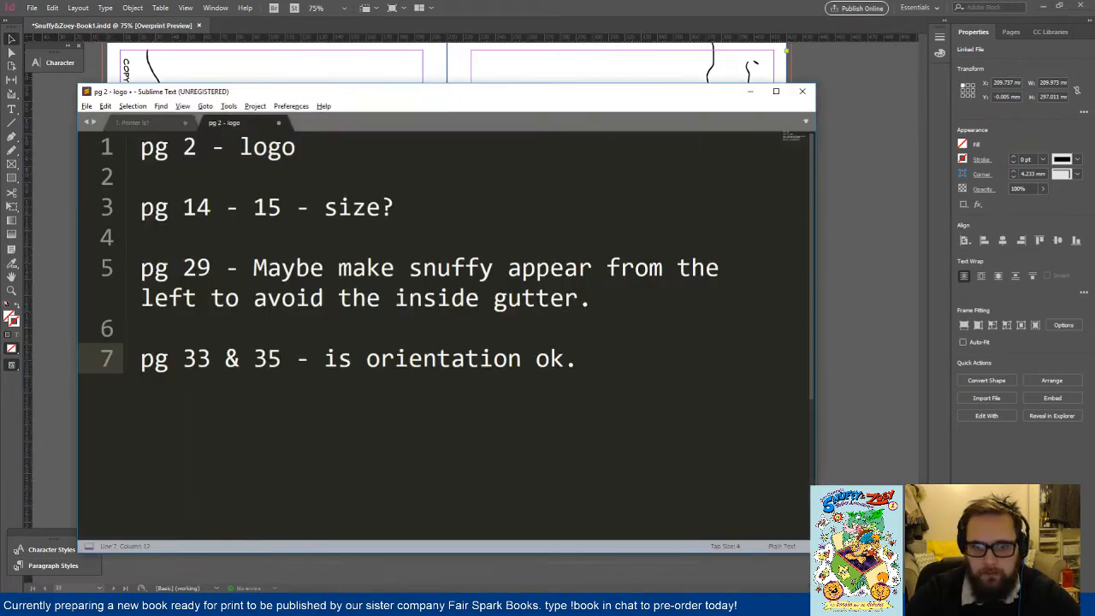
left_click(610, 359)
key("Return")
key("Return")
type("pg")
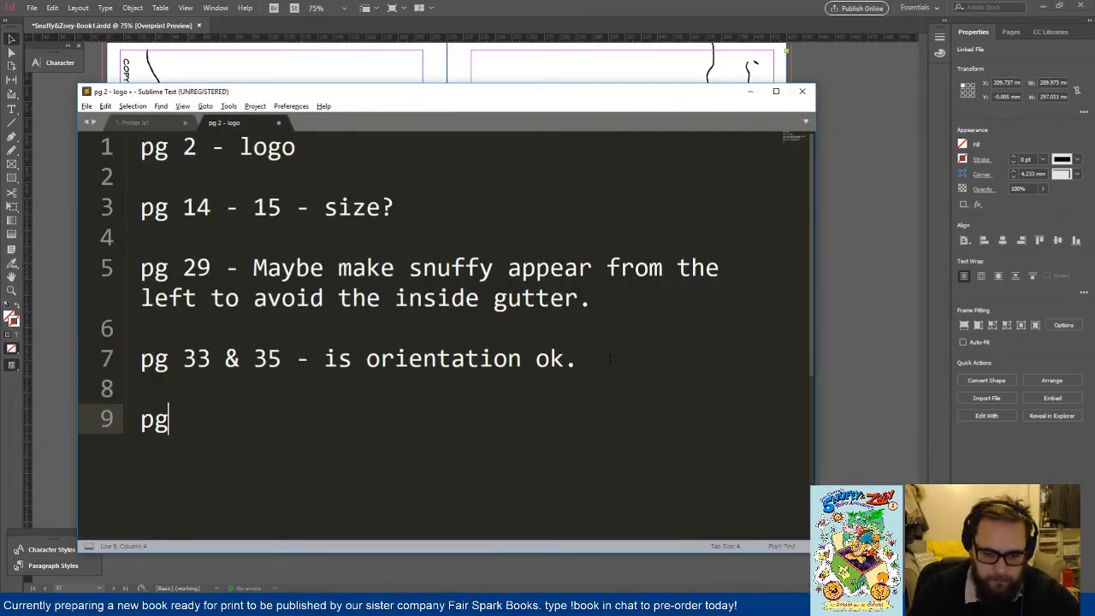
type(" 34 - name ")
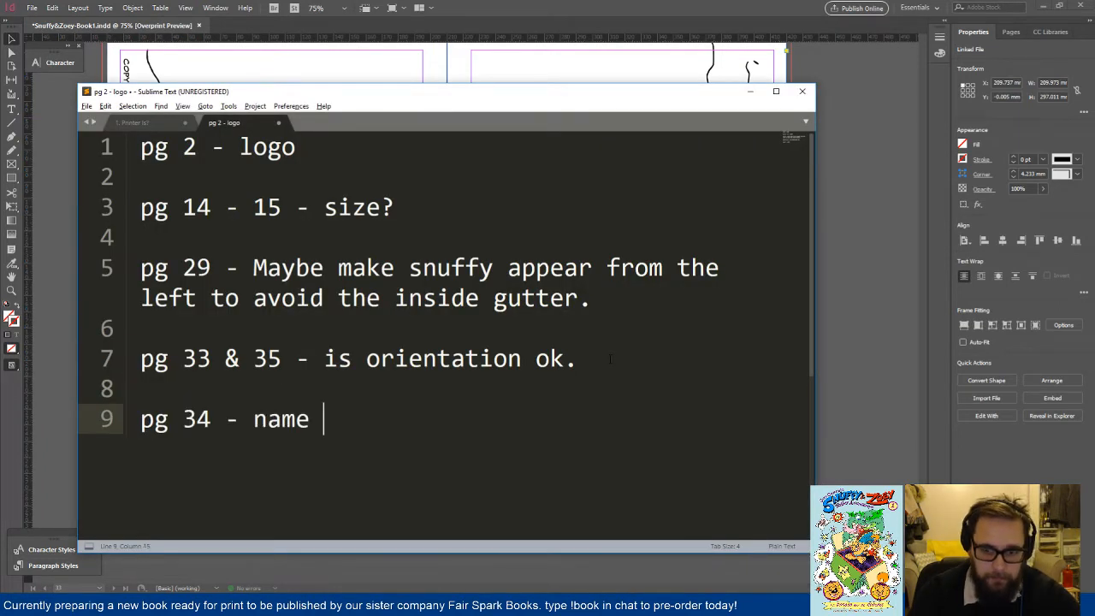
type("needs to come in")
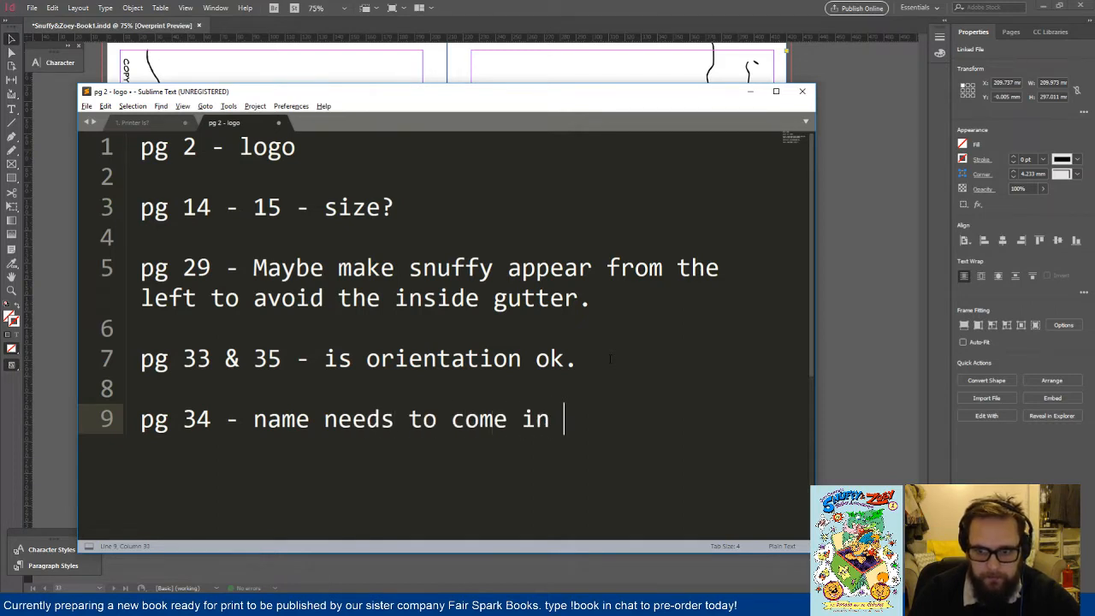
key("BackSpace")
type("t")
key("BackSpace")
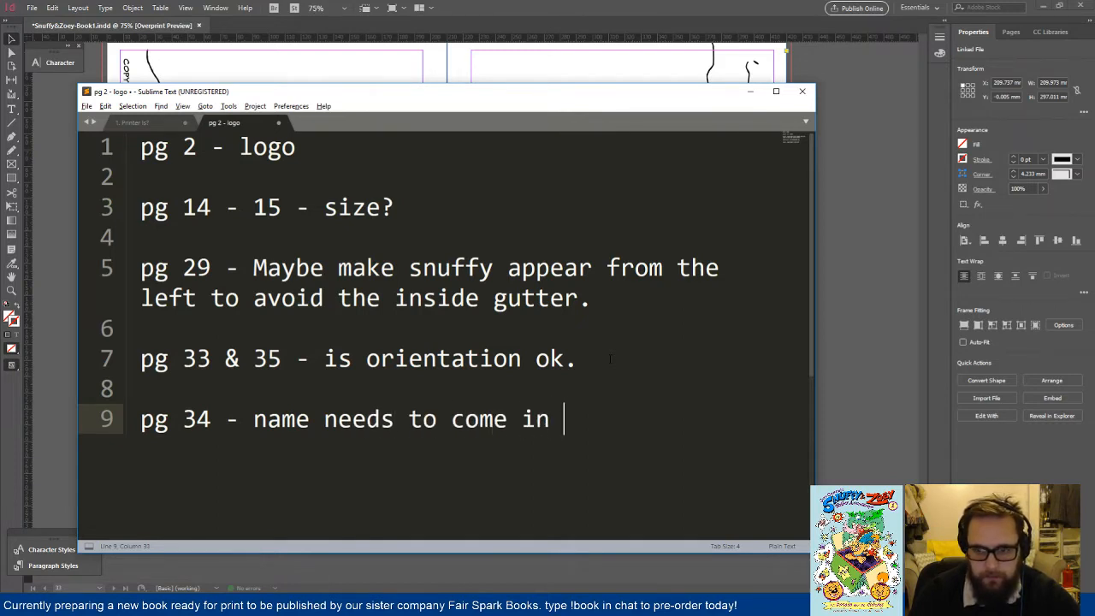
key("BackSpace")
type("side of t")
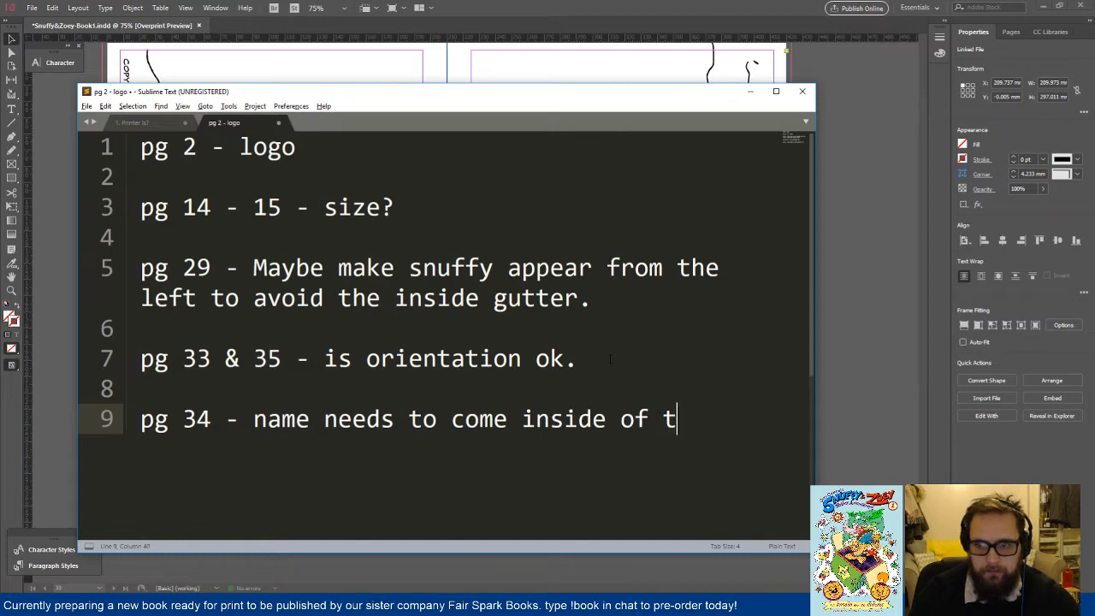
type("he right han")
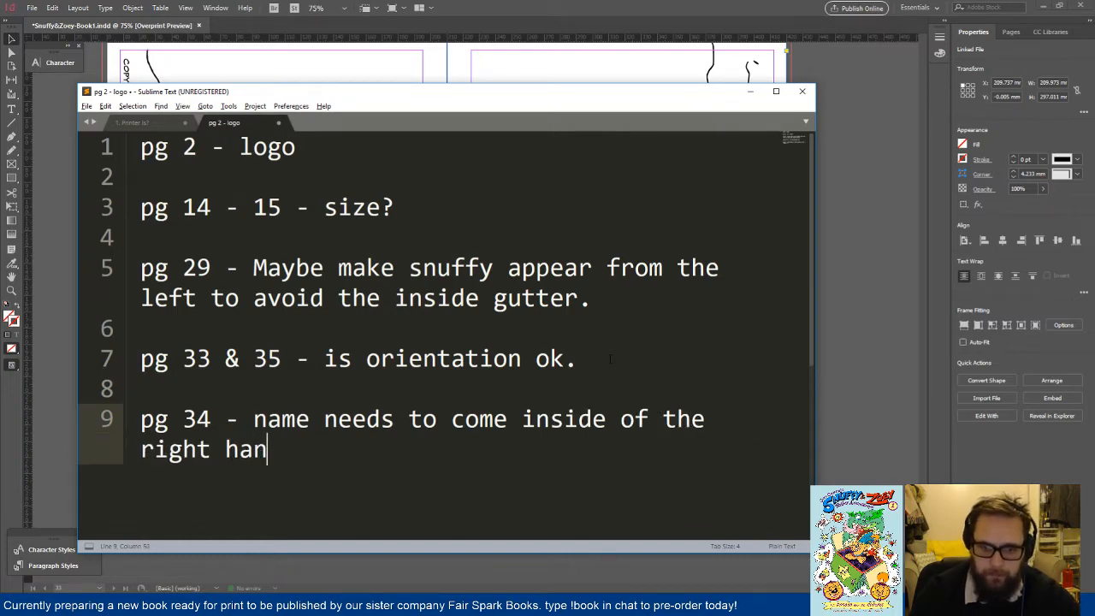
type("d margin")
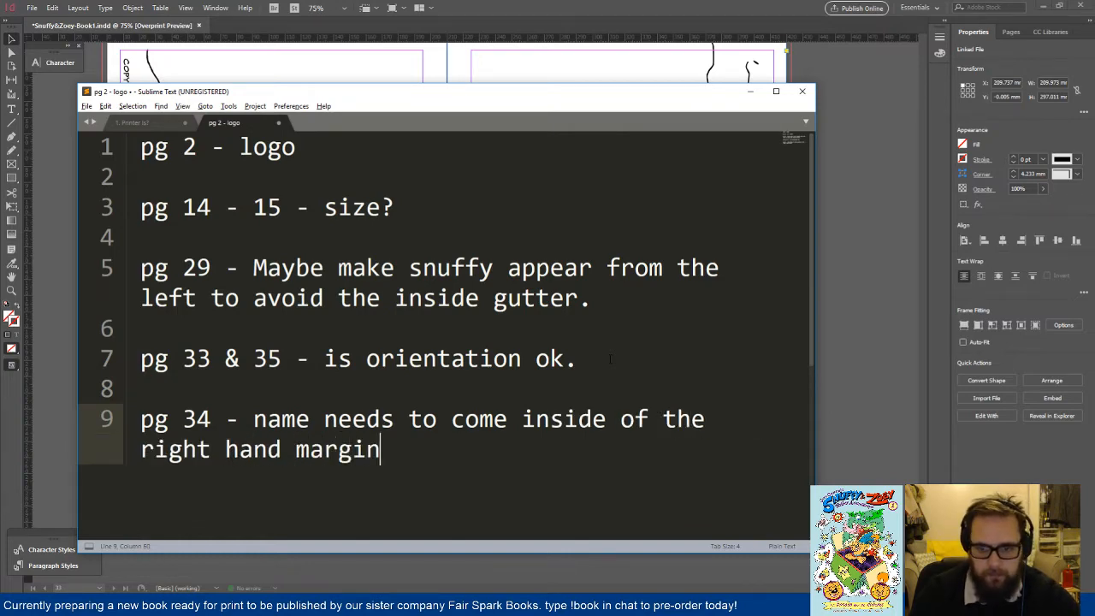
type(" by a few mm.")
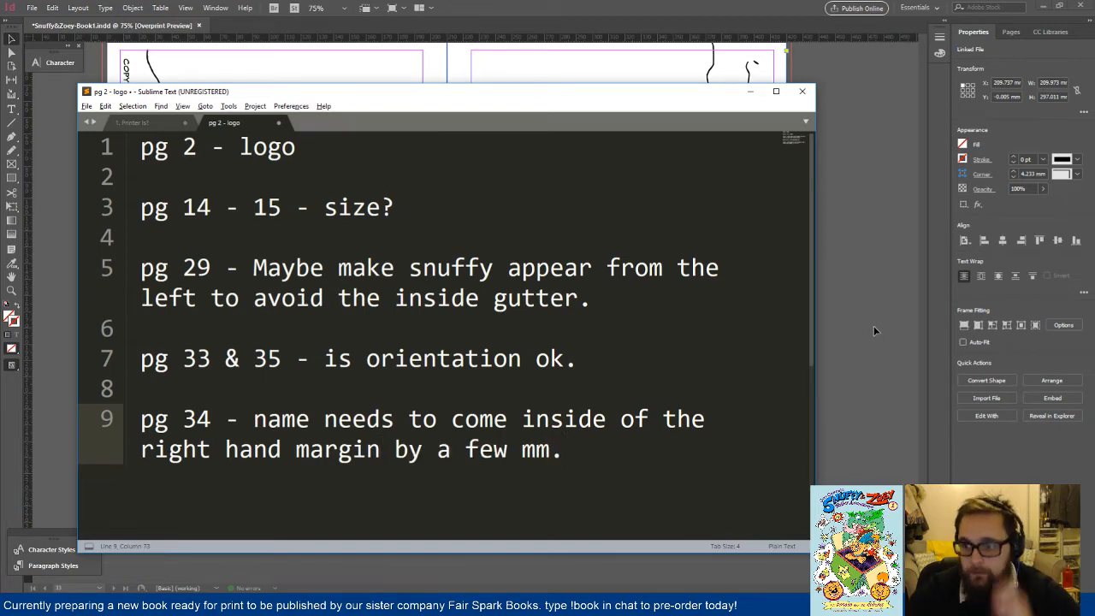
Step: Return to InDesign and reposition the skipping-rope artwork on page 34 to X 210.223 mm, Y 297.25 mm
key("alt+Tab")
left_click(811, 416)
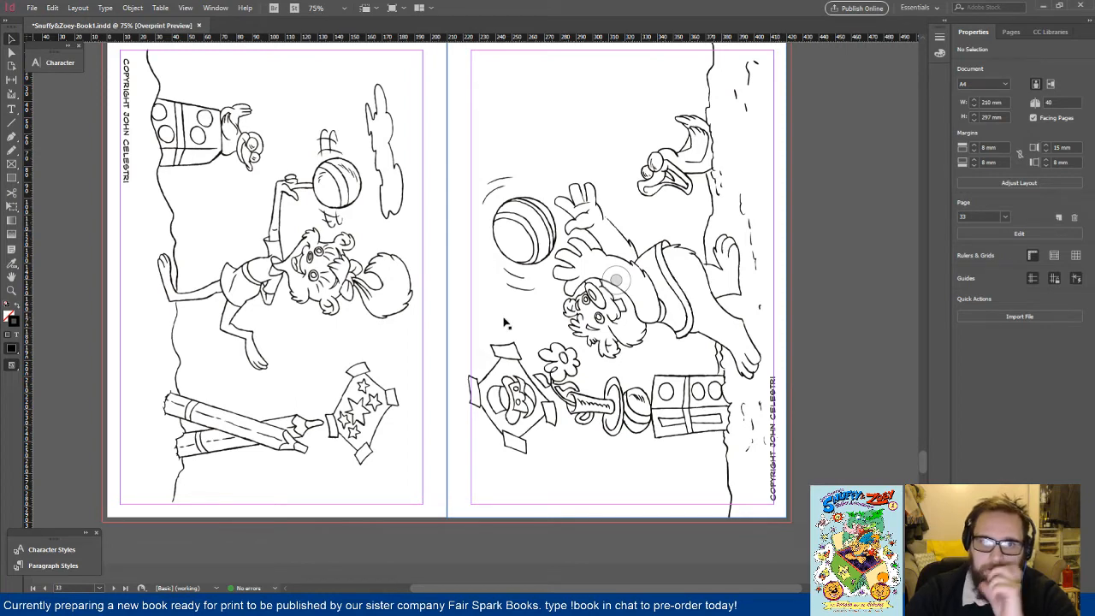
scroll(506, 321, "down", 10)
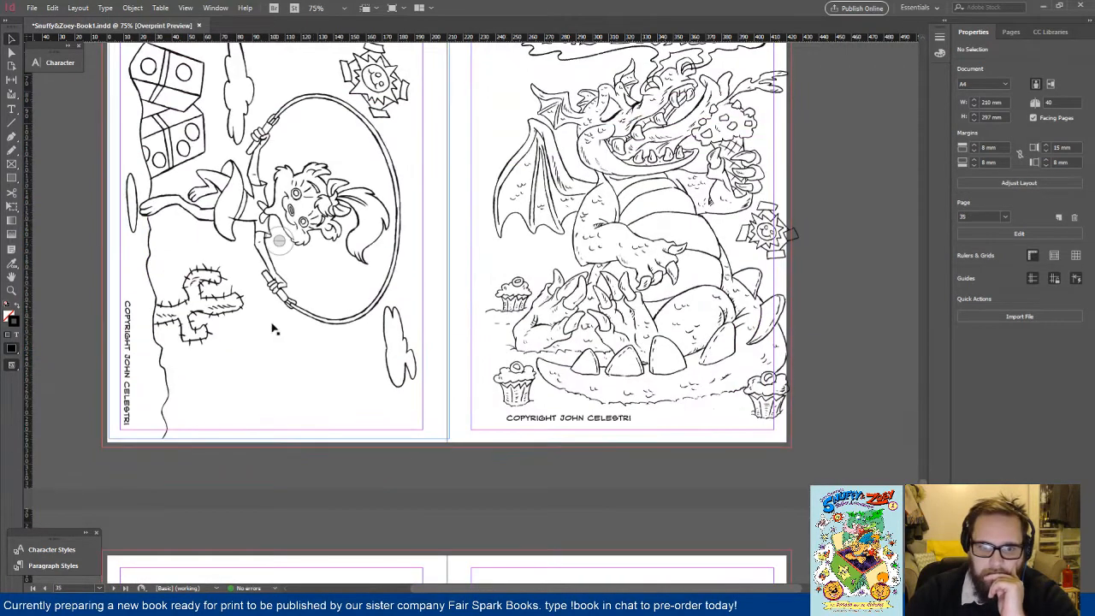
scroll(374, 364, "up", 2)
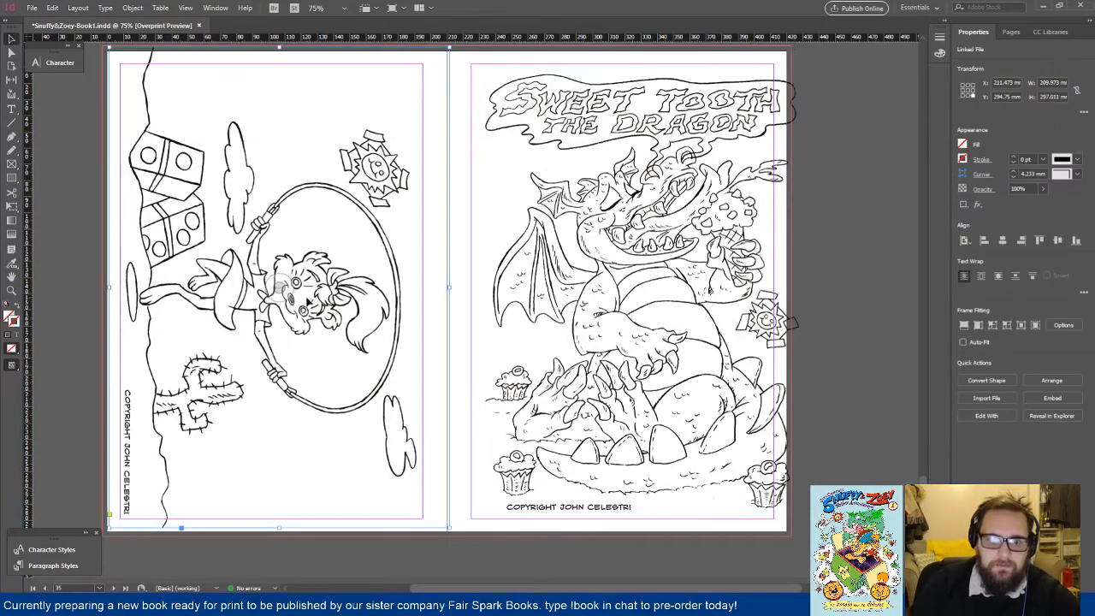
left_click(308, 304)
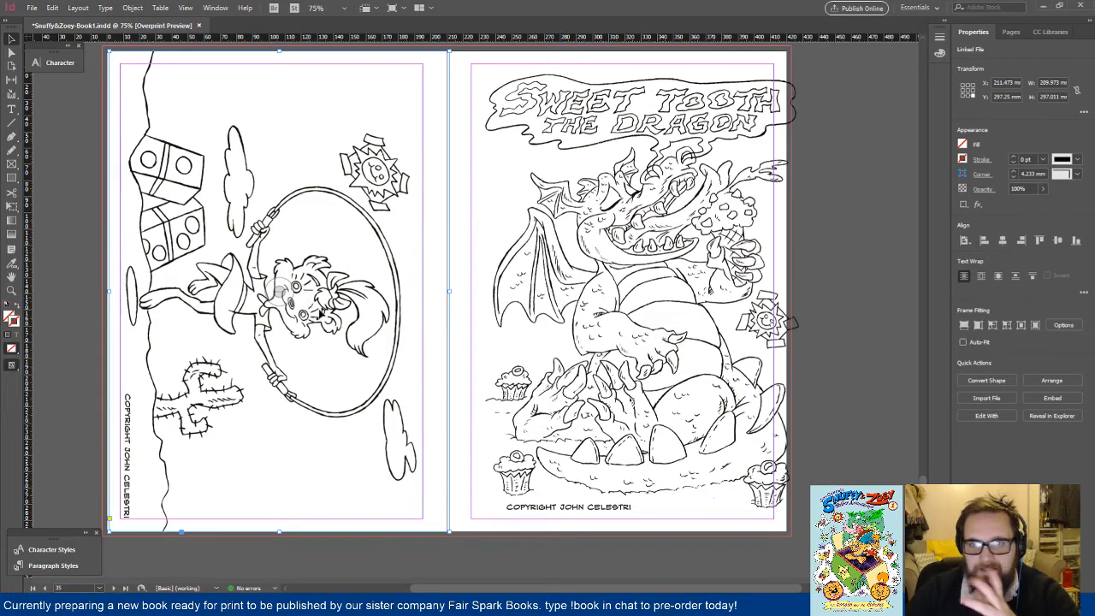
key("Left")
key("Left")
key("Left")
key("Left")
key("Left")
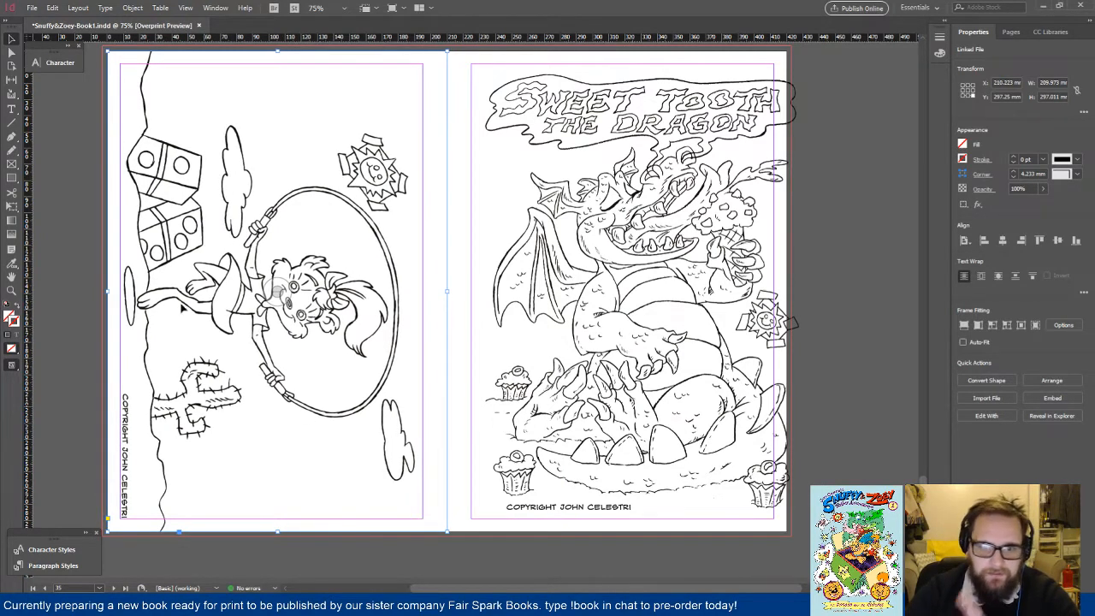
left_click(89, 340)
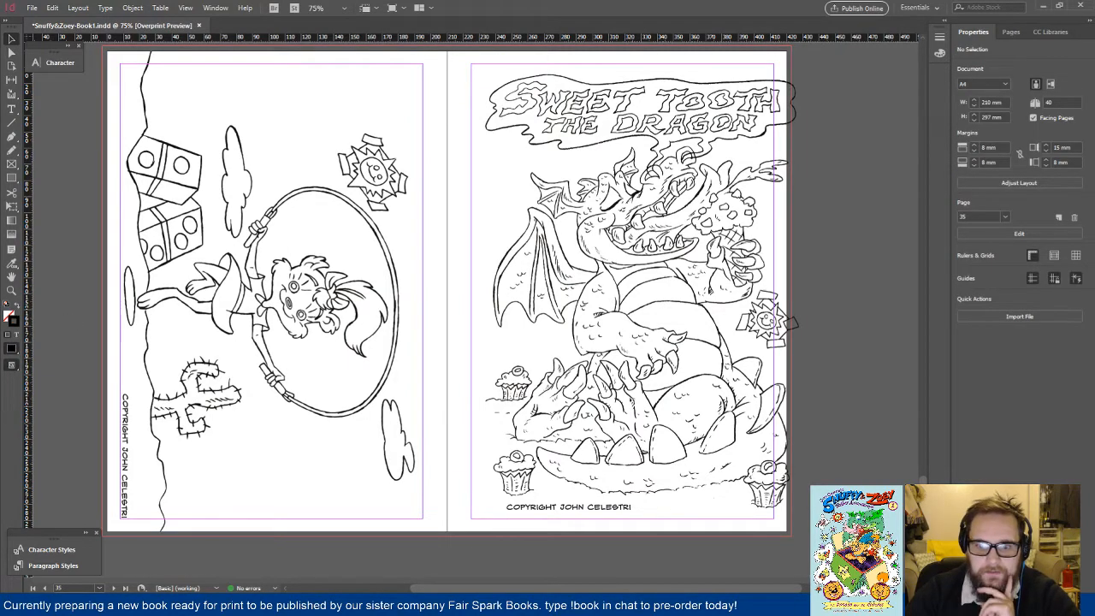
Step: In the Sublime Text notes, add the line "pg 35 - name needs to come inside of the margin all directions by a few mm."
key("alt+Tab")
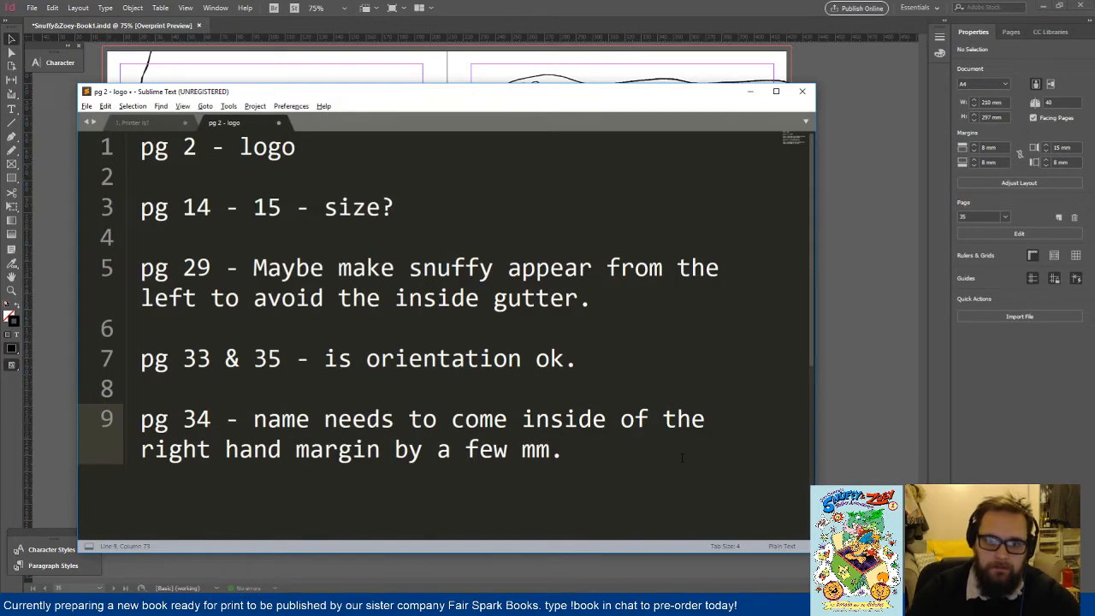
key("Return")
type("pg 35")
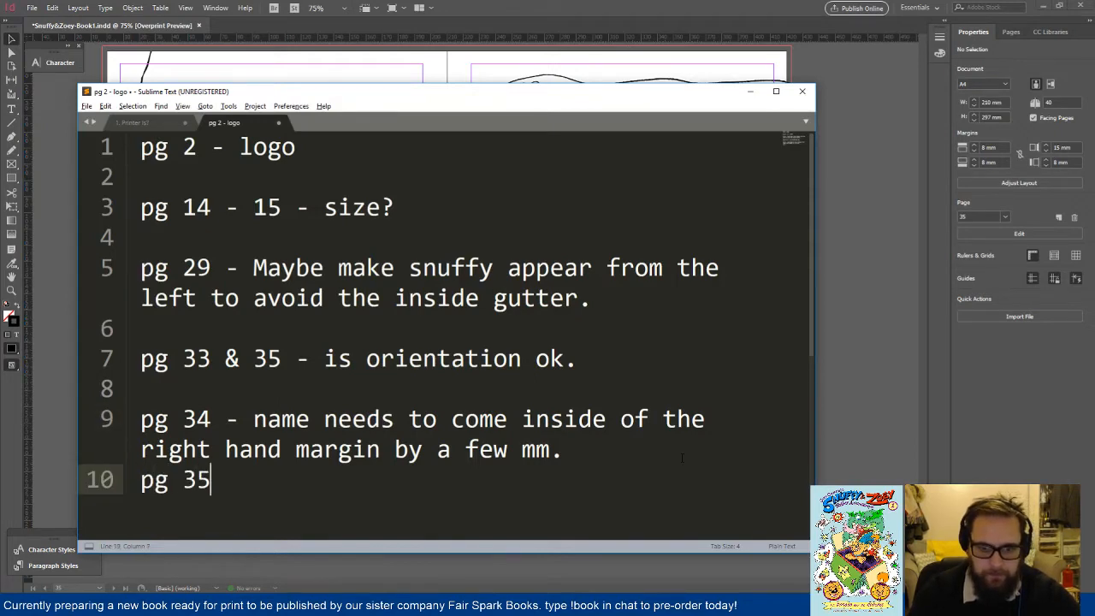
type(" - name n")
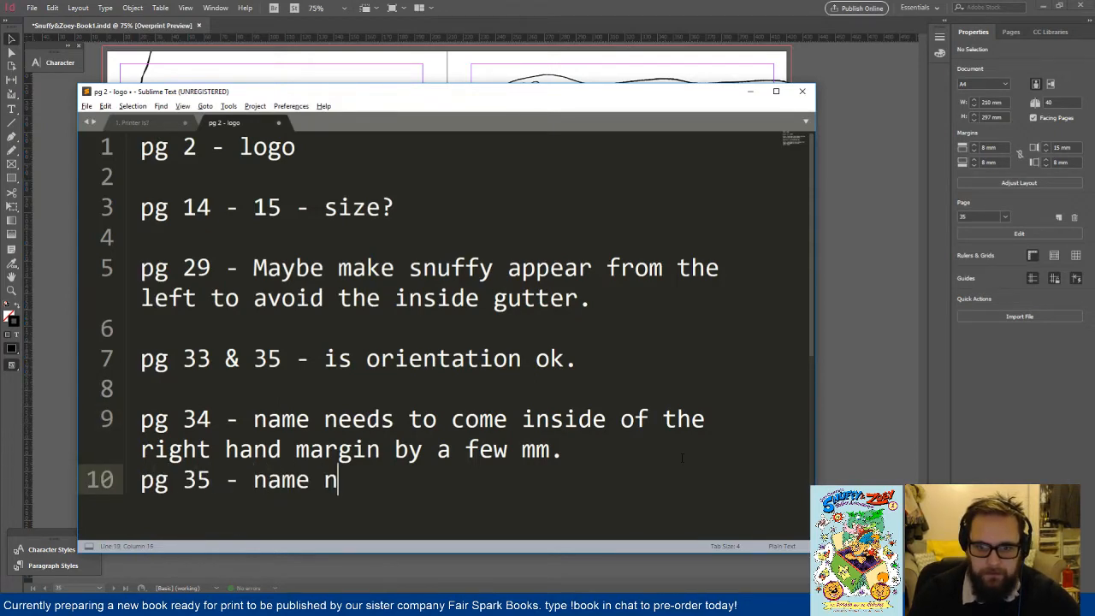
type("eeds to come isnd")
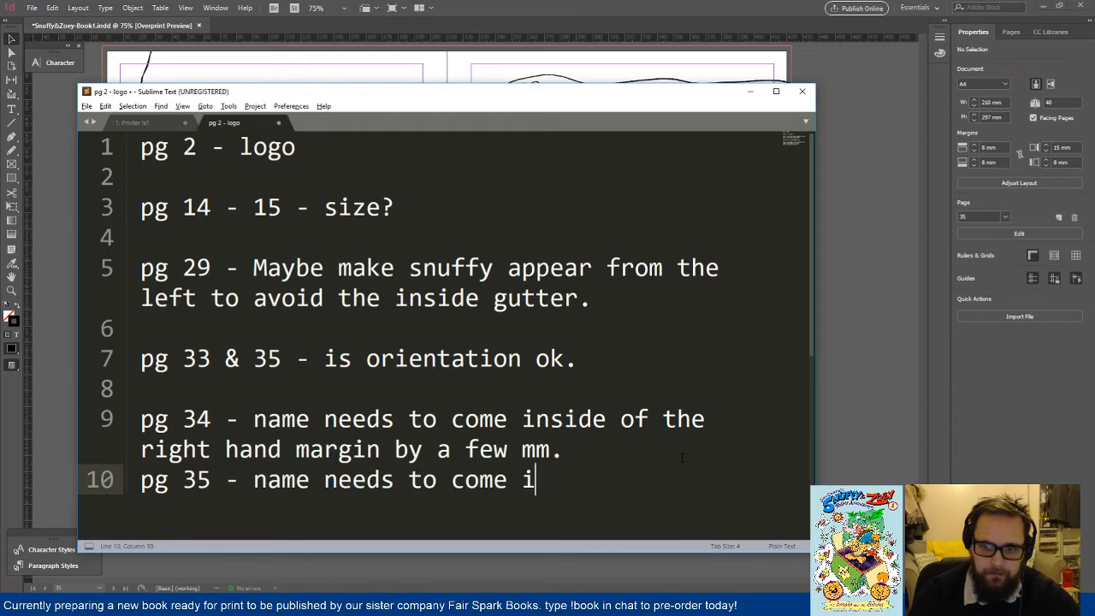
key("BackSpace")
key("BackSpace")
type("ide o")
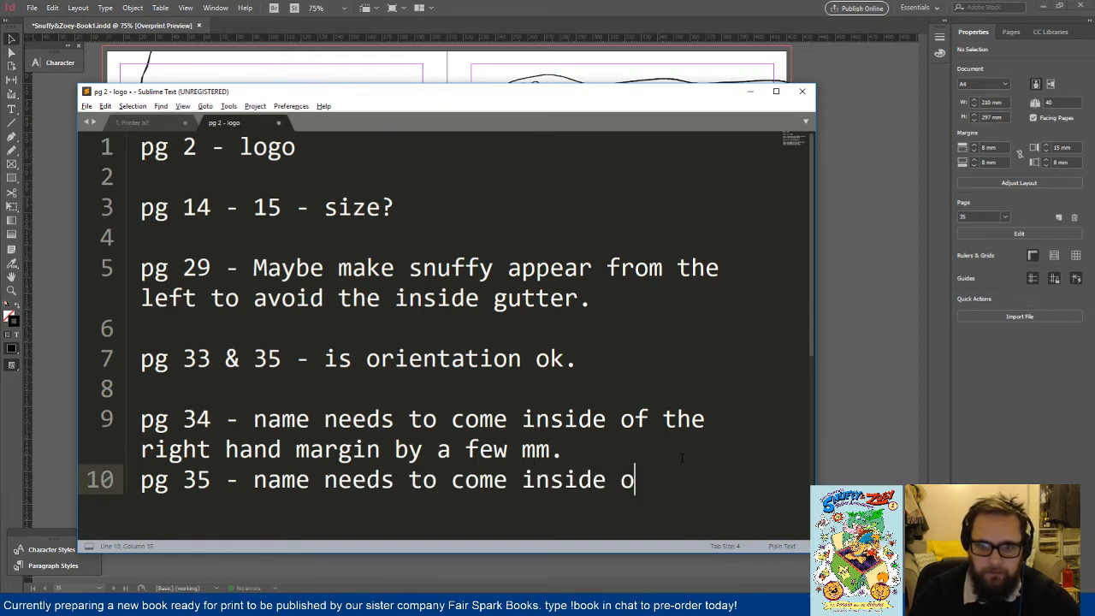
type("f the margin bo")
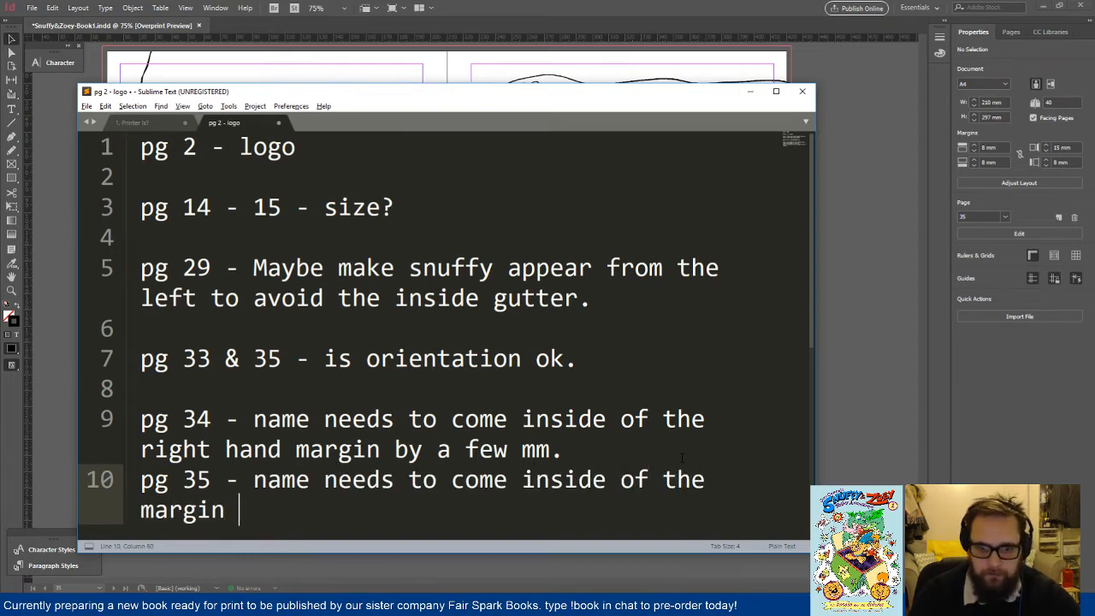
key("BackSpace")
key("BackSpace")
type("all d")
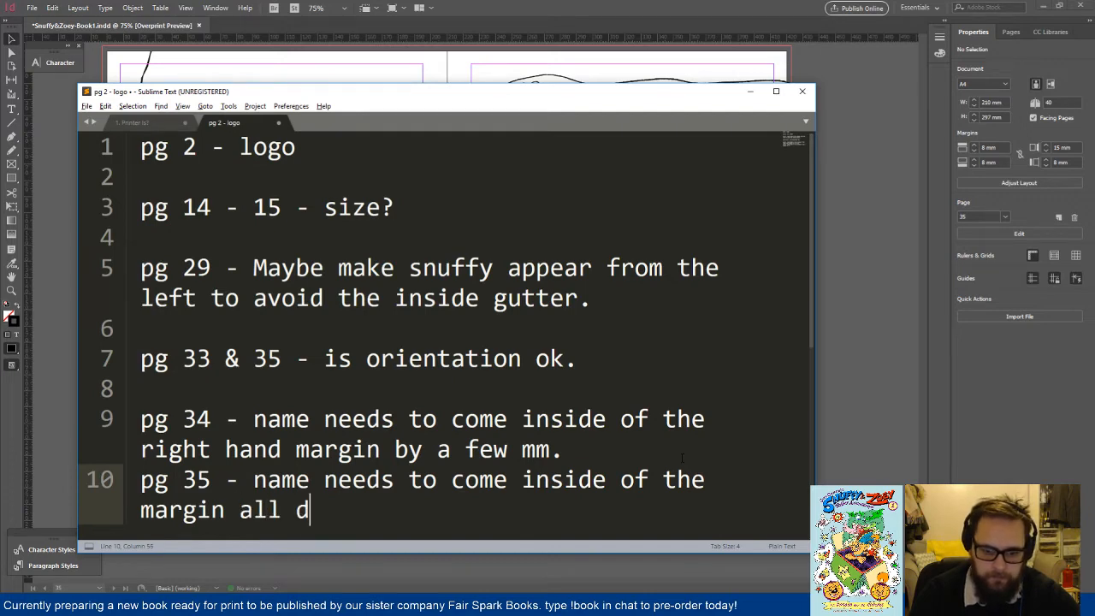
type("irections ")
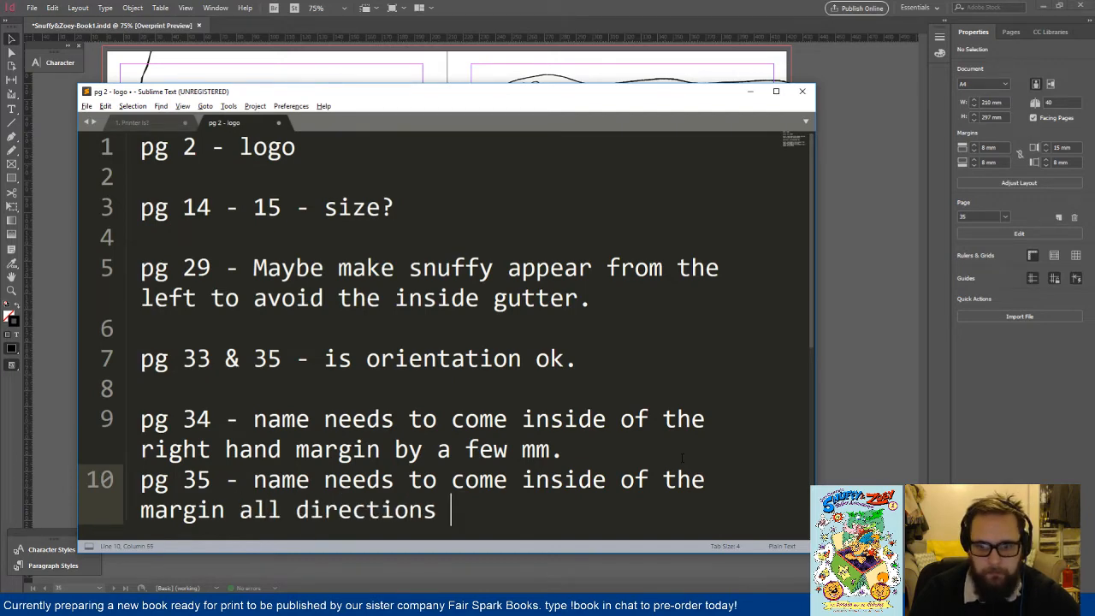
type("by a few mm.")
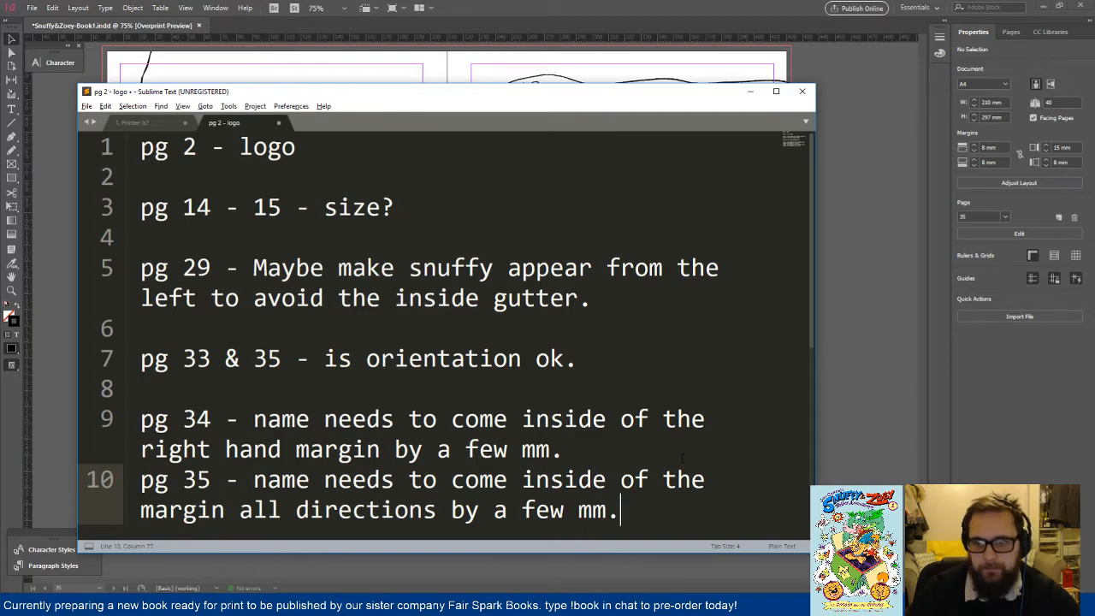
Step: Switch back to InDesign and undo the last move of the Sweet Tooth dragon artwork on page 35
left_click(849, 373)
scroll(840, 360, "down", 5)
scroll(770, 307, "up", 3)
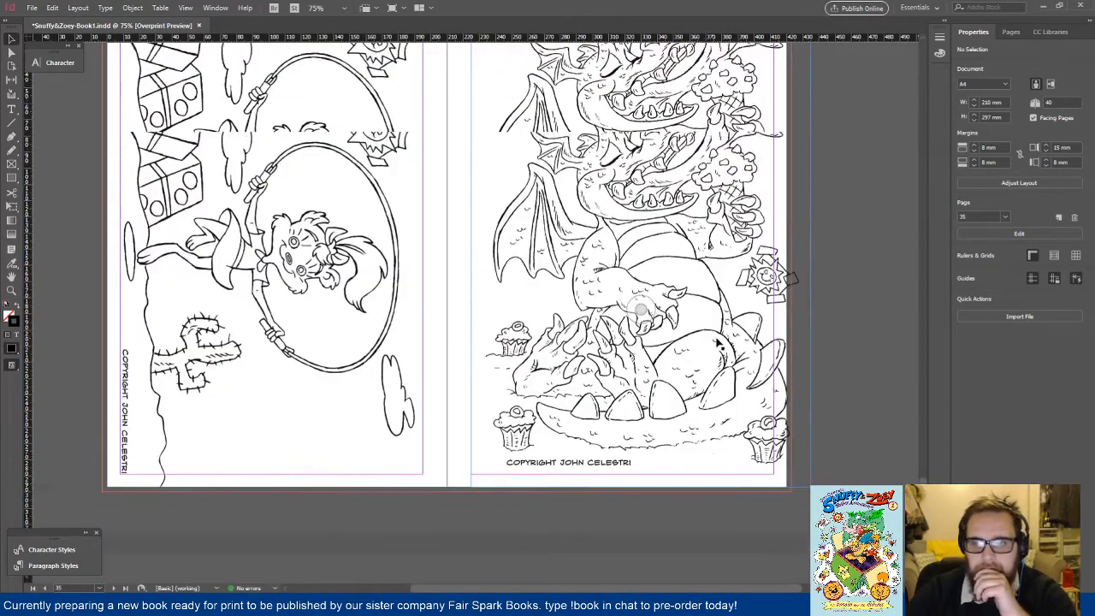
left_click(804, 316)
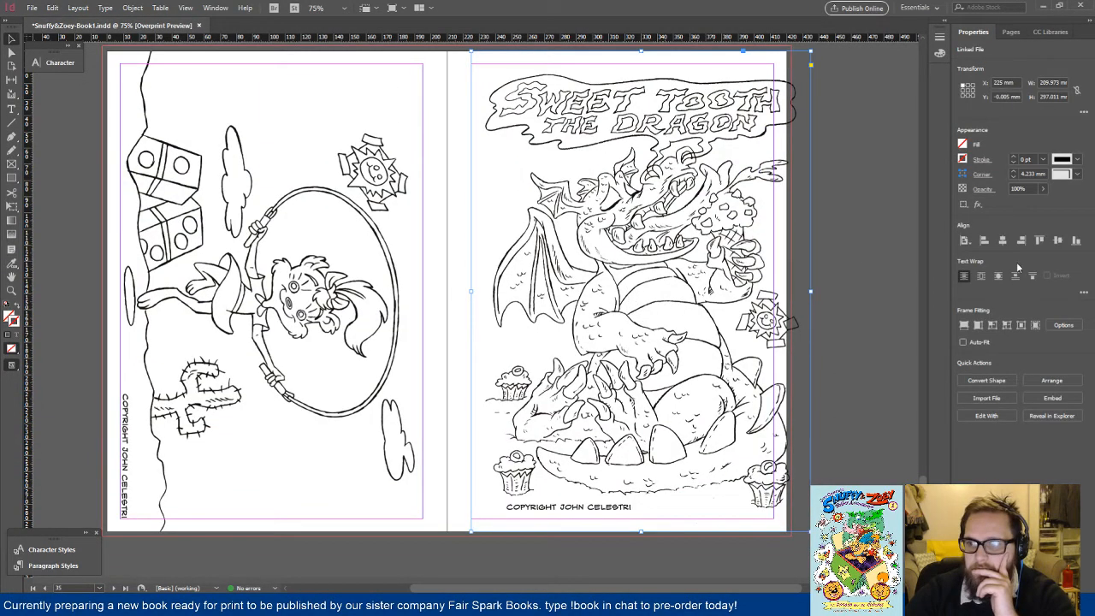
key("ctrl+z")
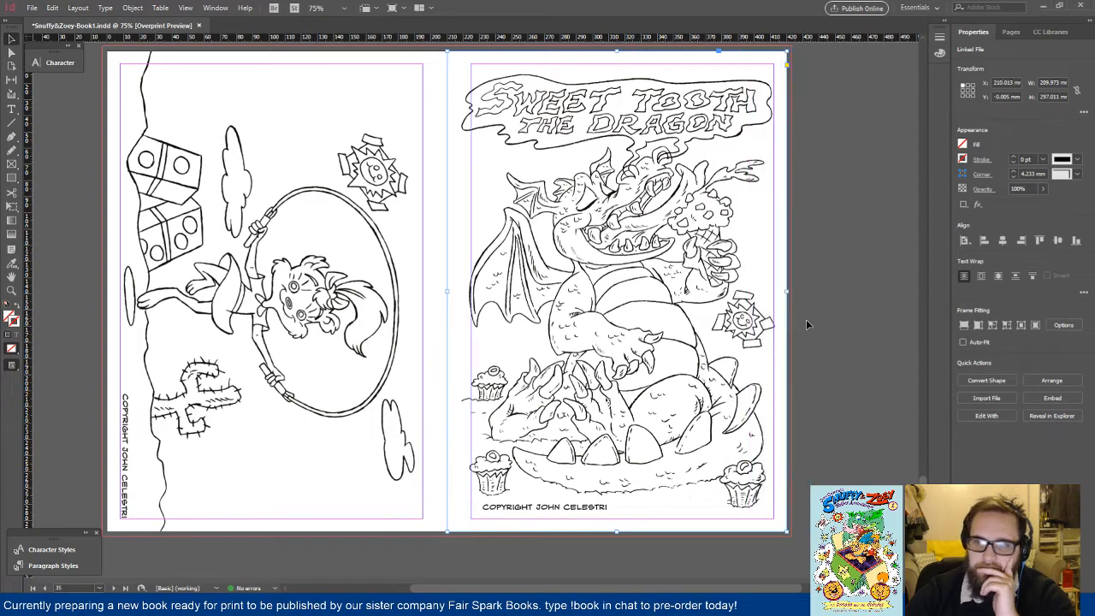
left_click(806, 320)
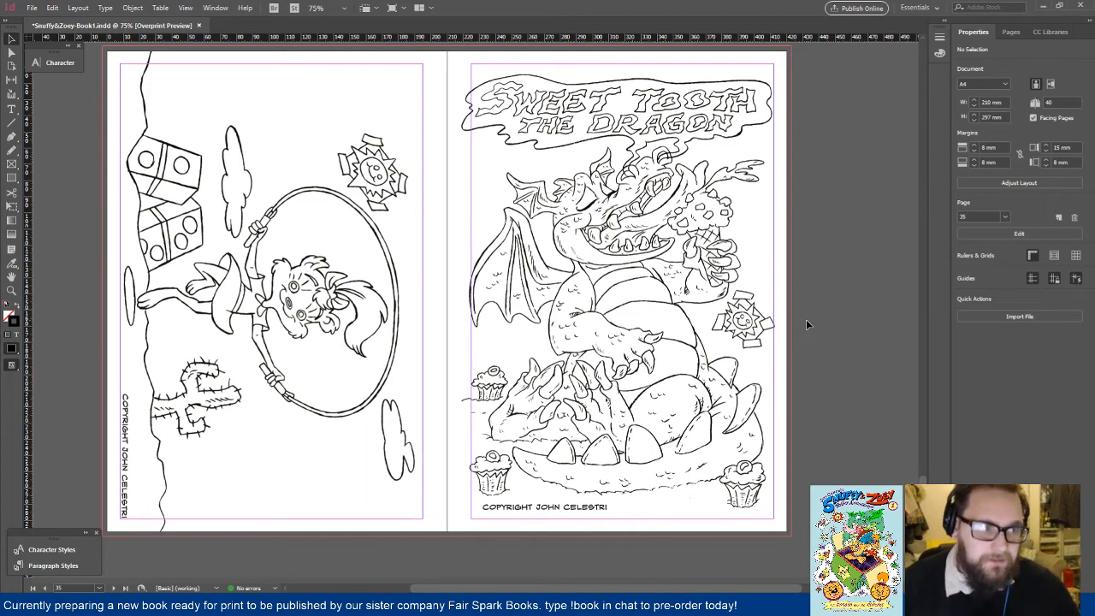
Step: Scale the Sweet Tooth dragon artwork on page 35 to 98%
left_click(616, 291)
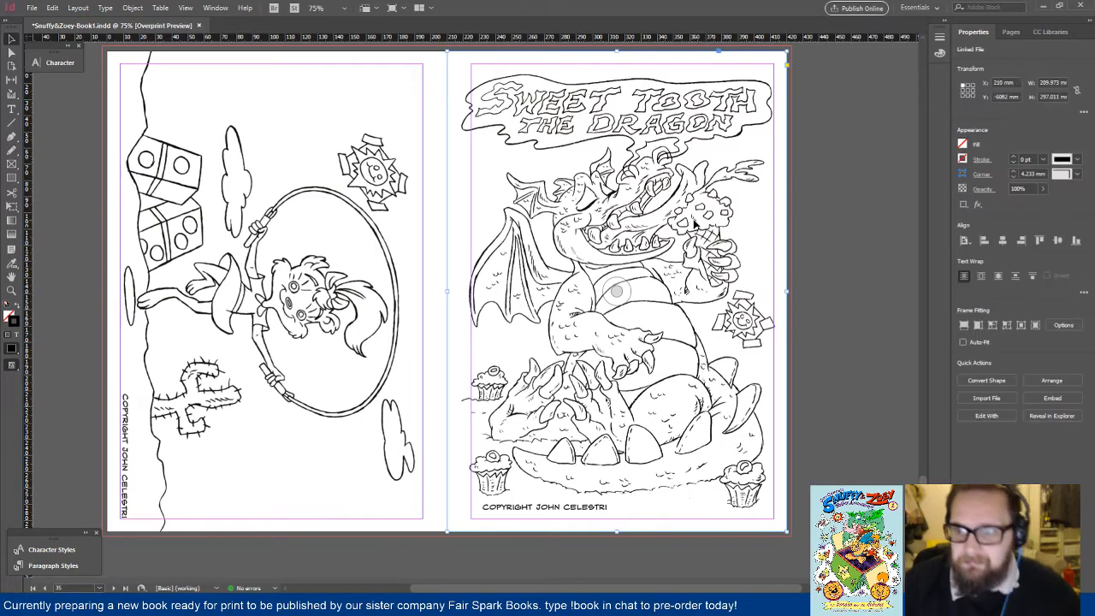
left_click(132, 7)
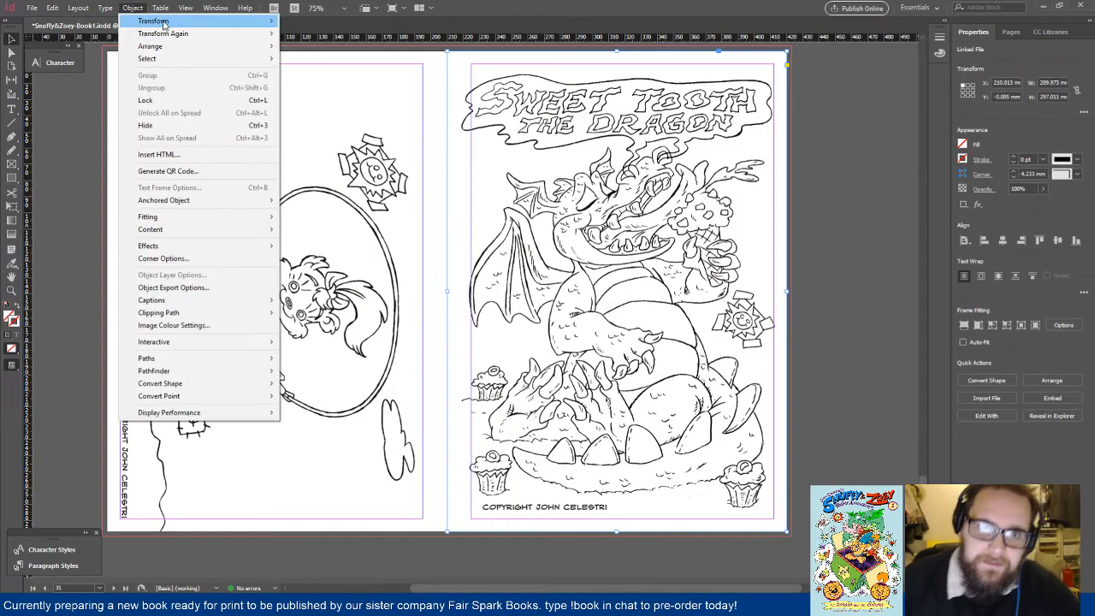
mouse_move(159, 10)
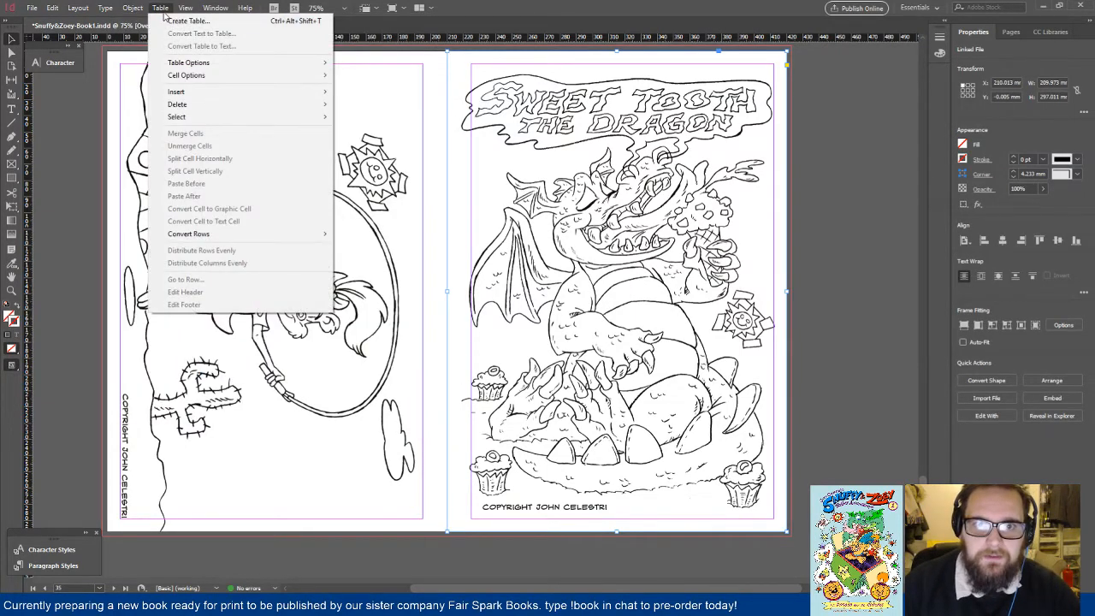
mouse_move(214, 20)
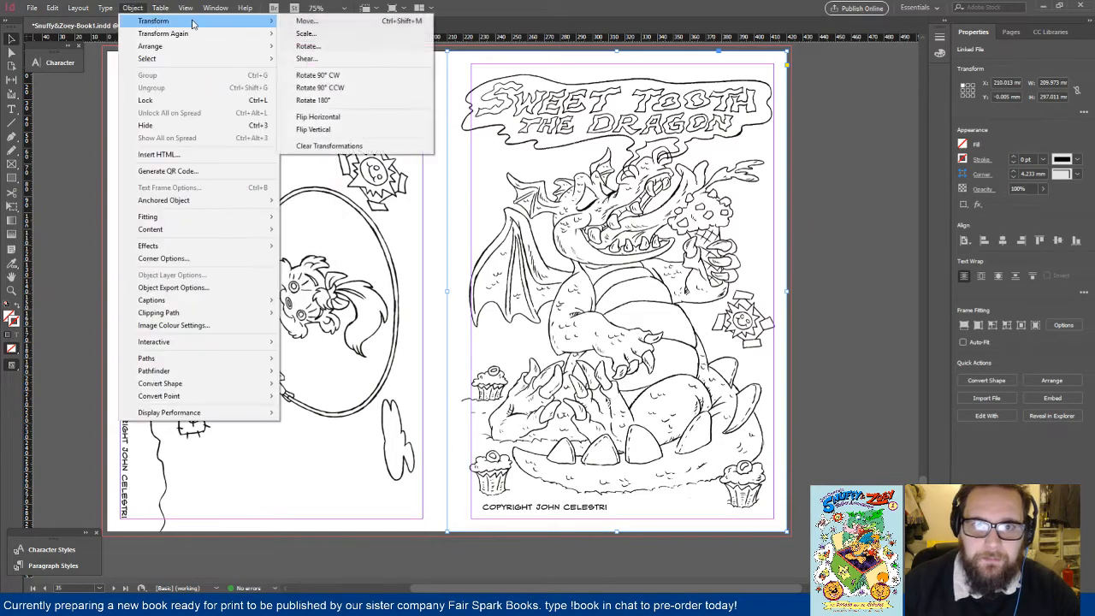
left_click(306, 32)
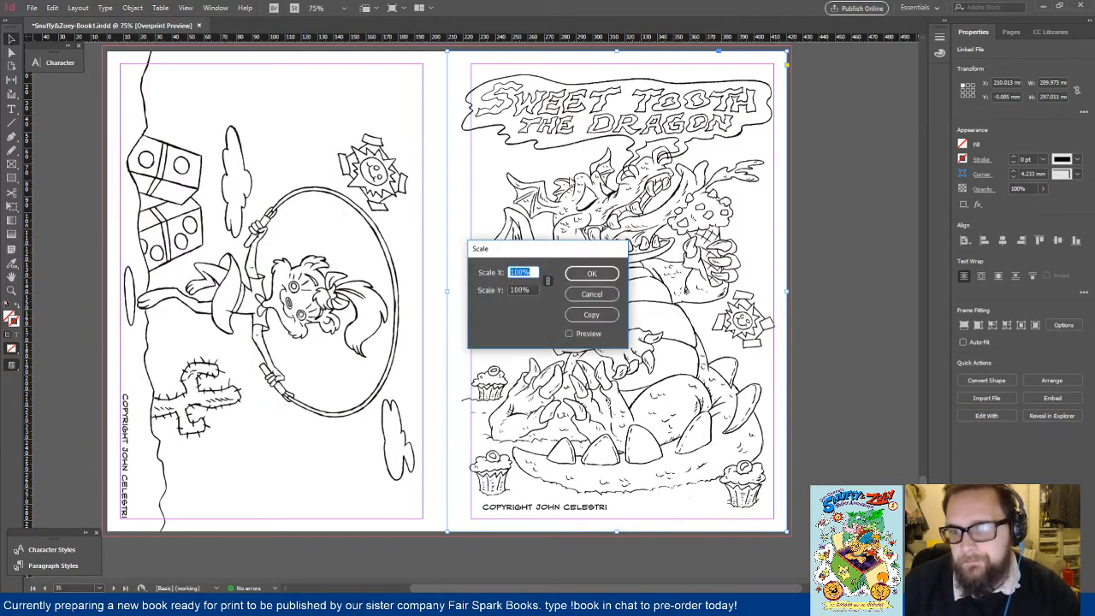
type("98")
key("Return")
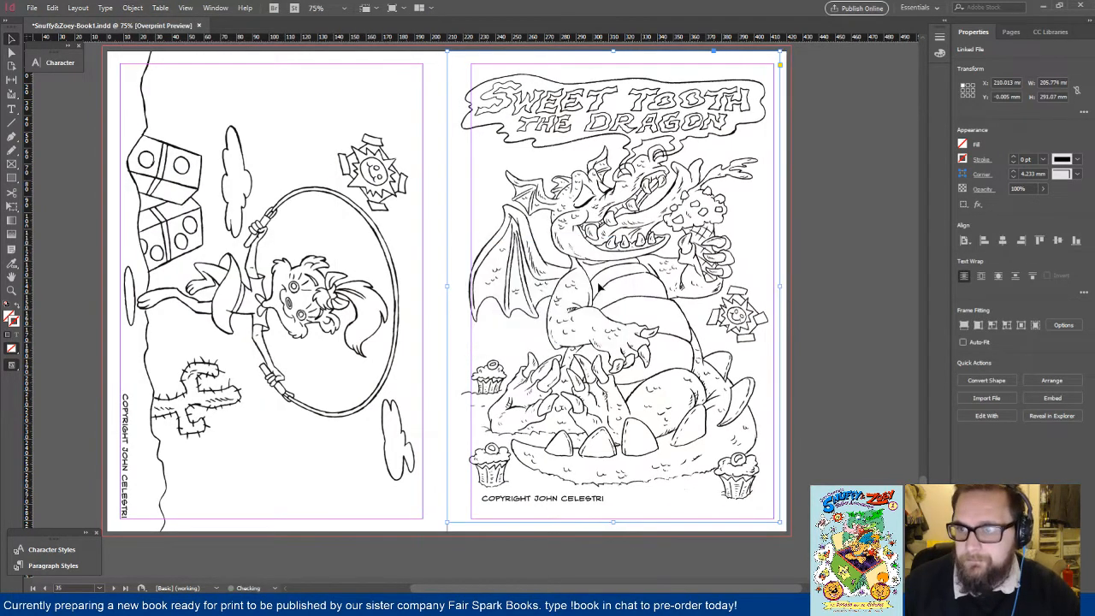
Step: Move the scaled dragon artwork on page 35 to X 217.513 mm, Y 2.495 mm
key("shift+Right")
key("shift+Right")
key("shift+Right")
key("shift+Down")
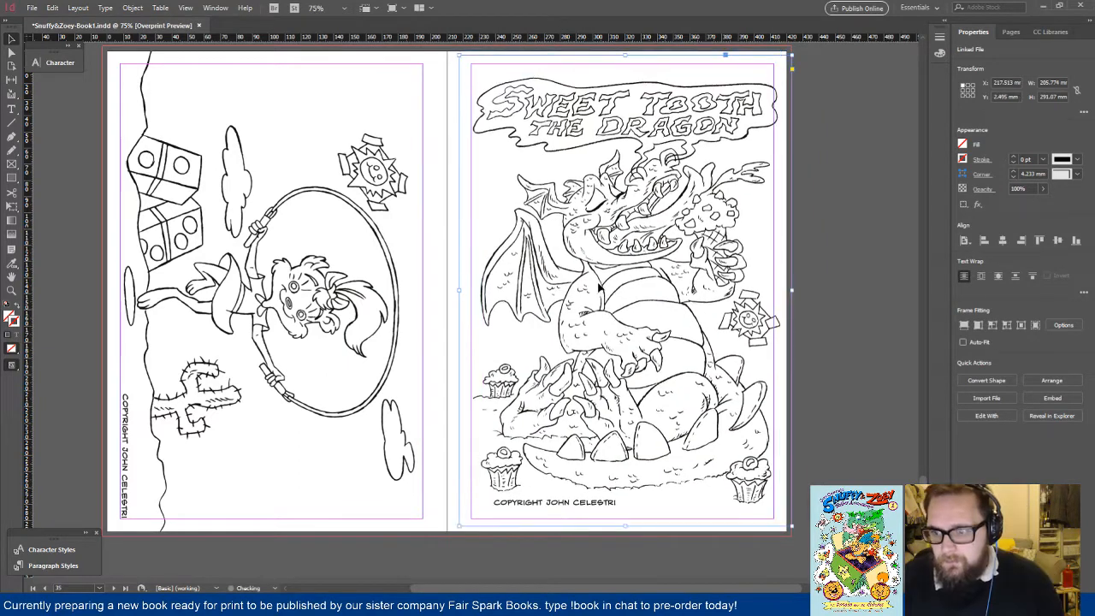
key("shift+Left")
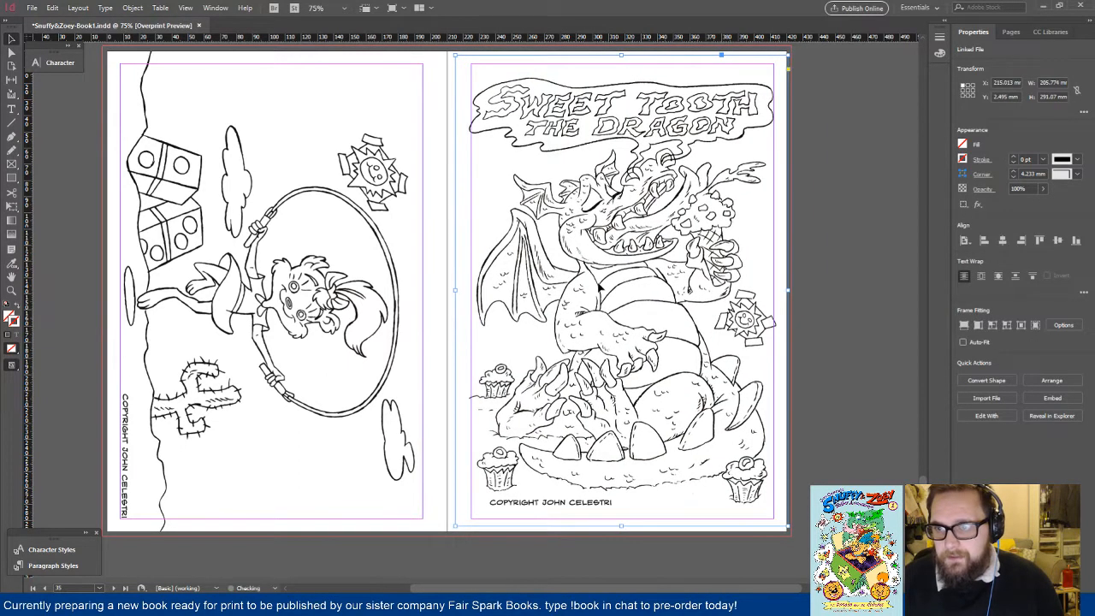
key("shift+Right")
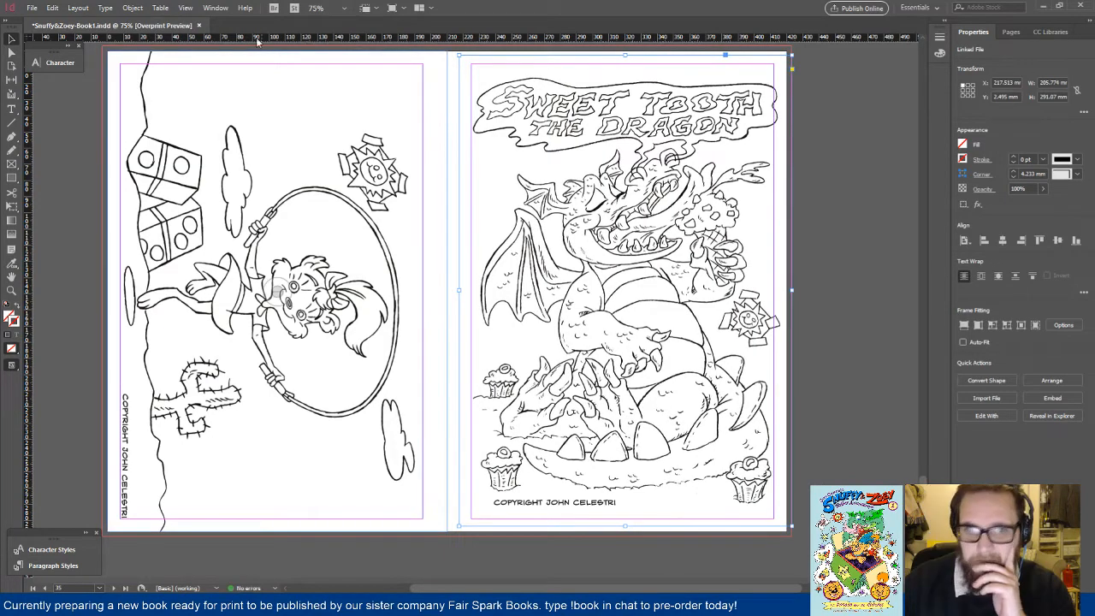
Step: Scale the page 35 dragon artwork by a further 97% so it fits within the margins
left_click(132, 8)
mouse_move(150, 23)
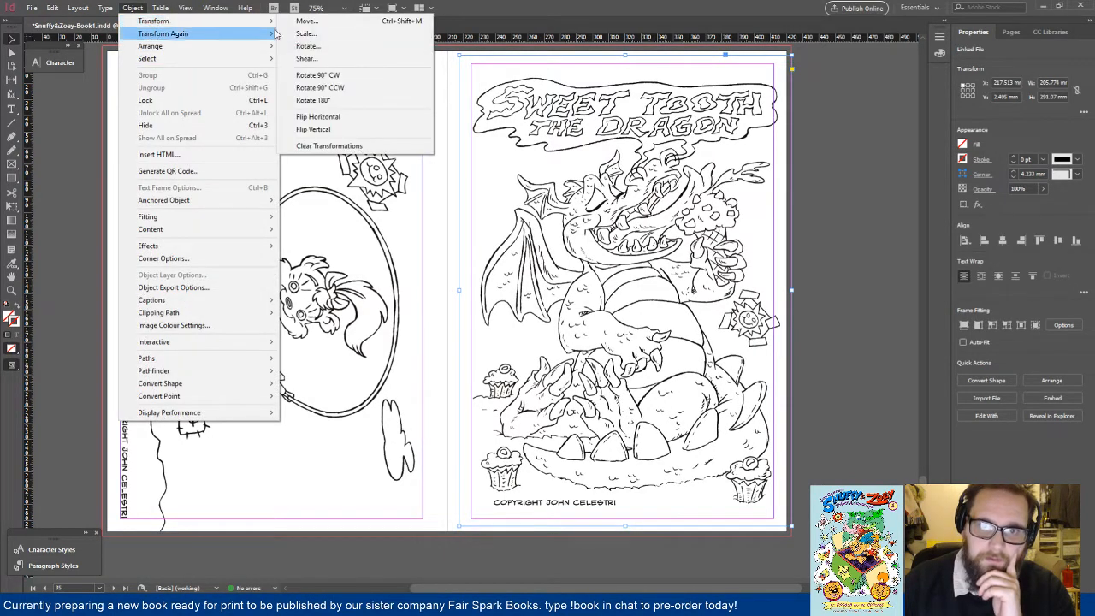
left_click(304, 35)
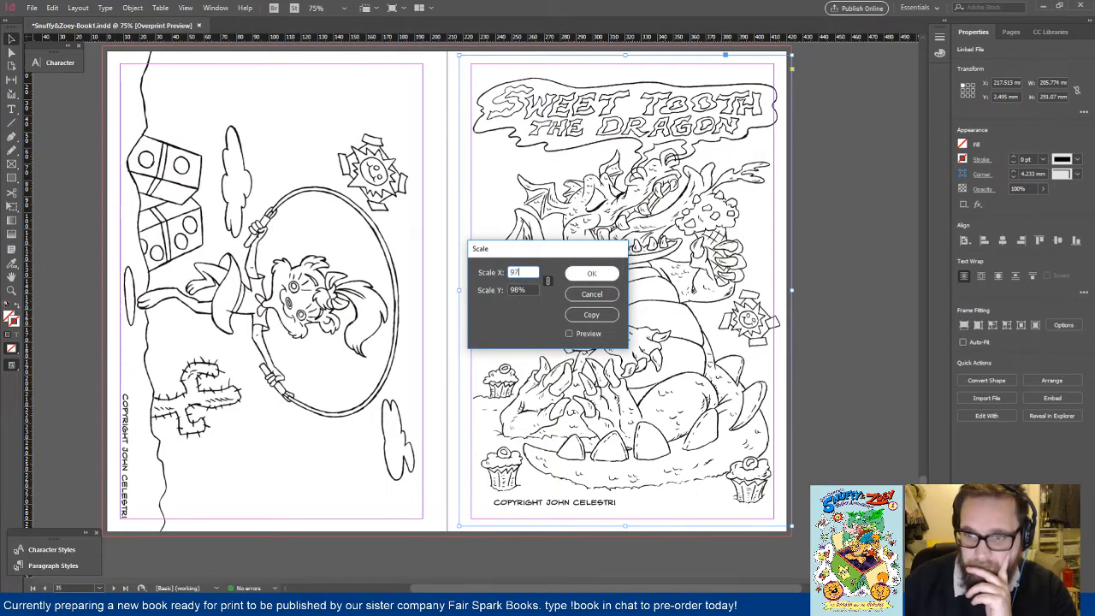
left_click(590, 273)
left_click(801, 411)
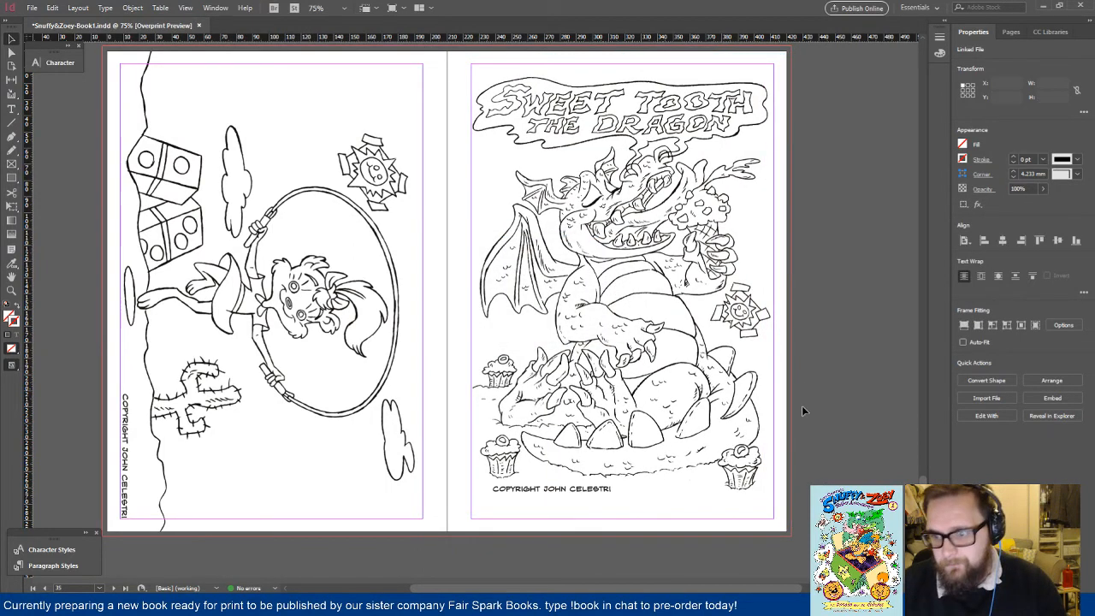
Step: Reposition the reduced dragon artwork on page 35 to X 218.263 mm, Y 4.995 mm
left_click_drag(737, 437, 737, 441)
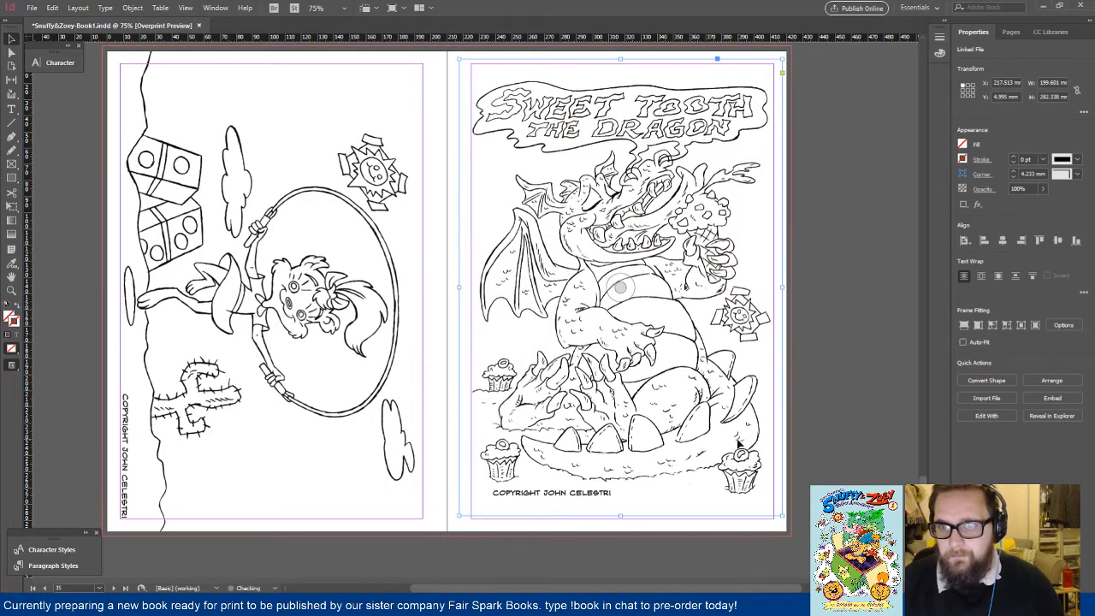
key("Right")
key("Right")
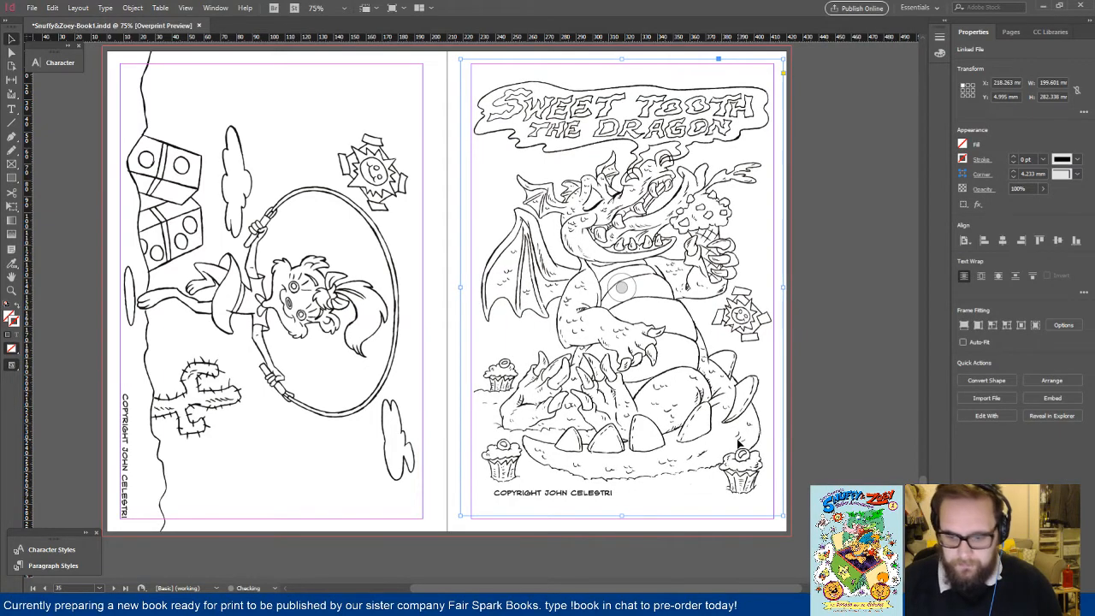
Step: Examine the dragon artwork on page 35 up close against the page margins on all sides
key("ctrl+=")
left_click(748, 347)
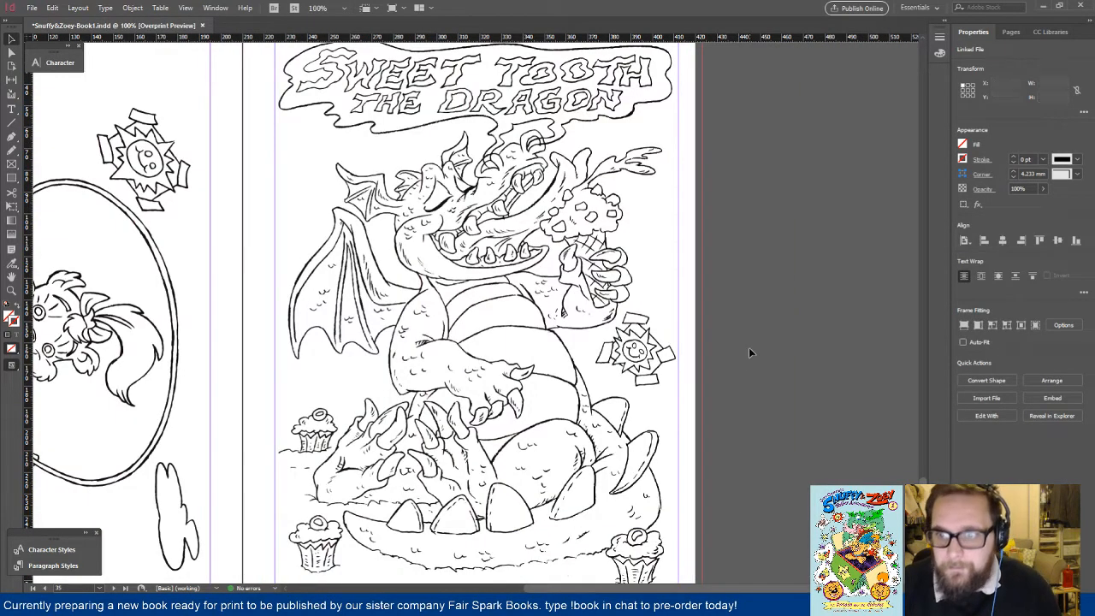
key("ctrl+=")
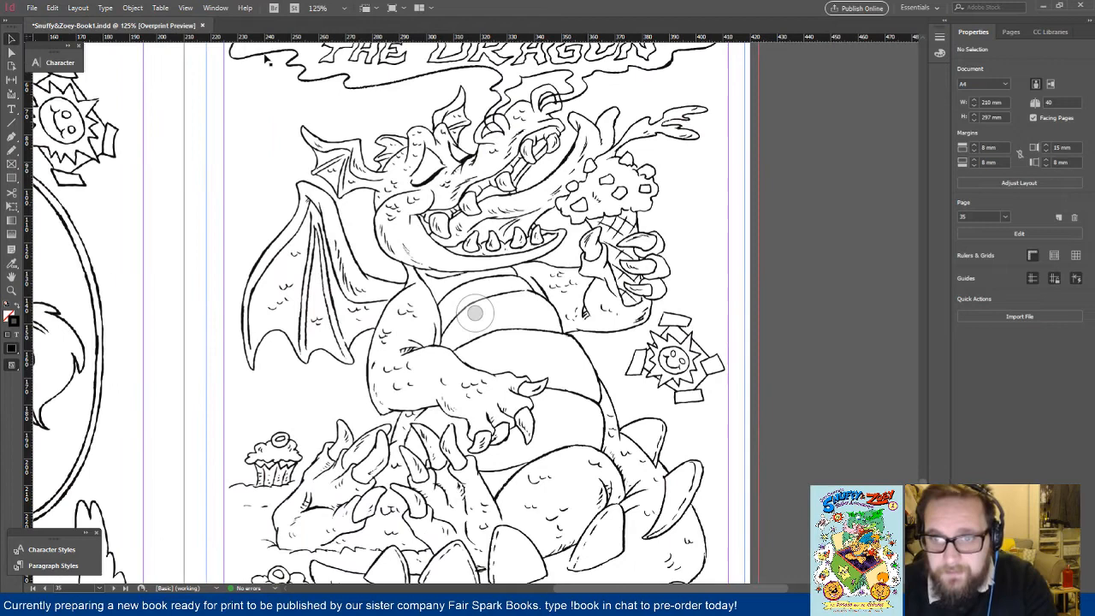
left_click(193, 8)
left_click(844, 206)
scroll(844, 207, "up", 1)
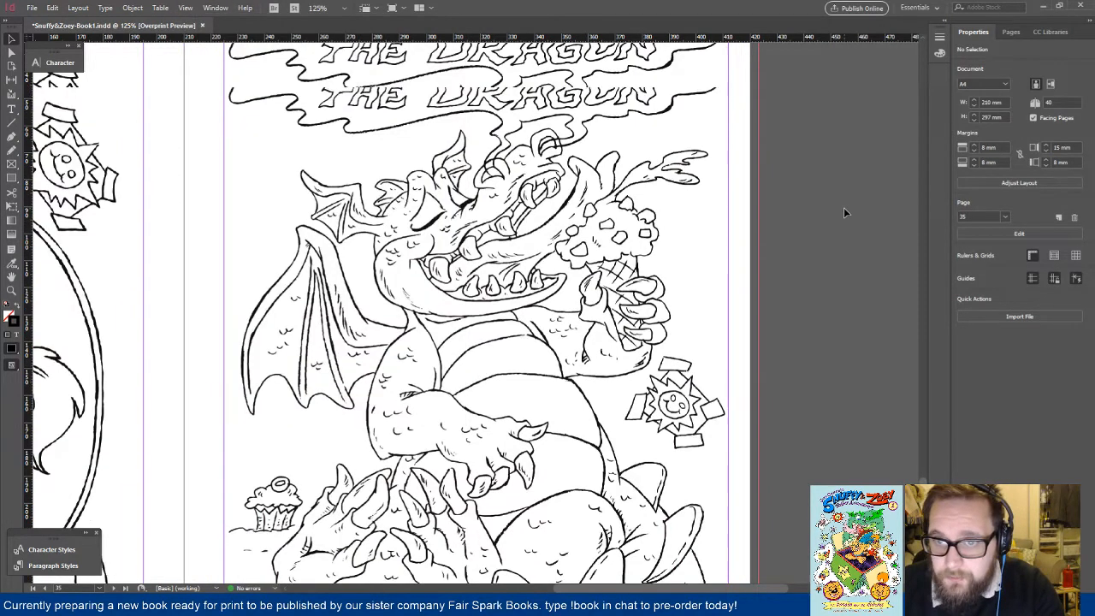
scroll(843, 206, "down", 5)
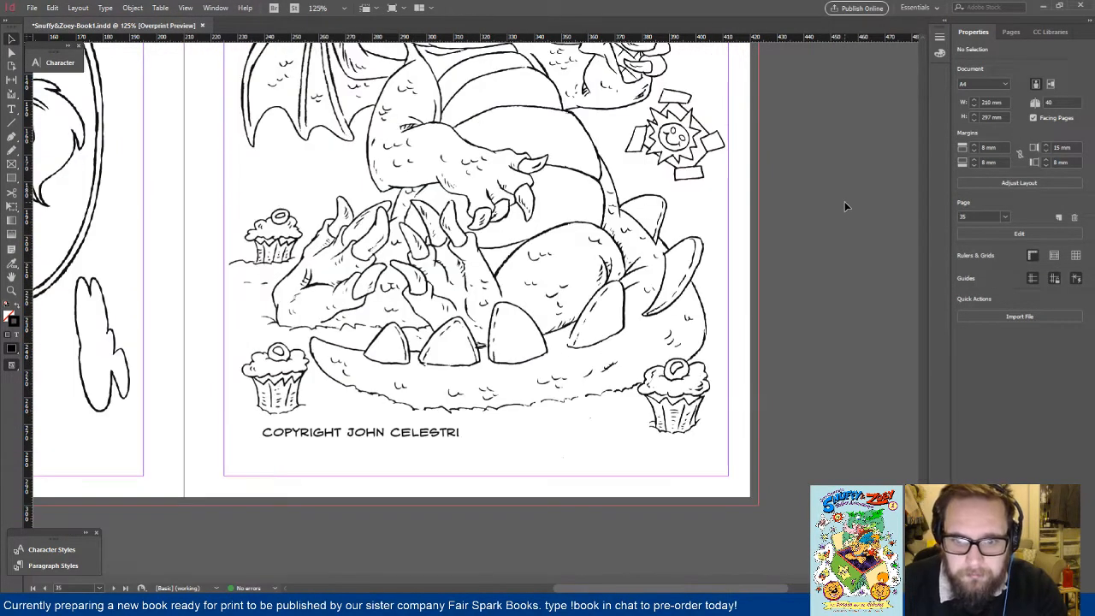
key("ctrl+minus")
key("ctrl+minus")
scroll(835, 227, "down", 2)
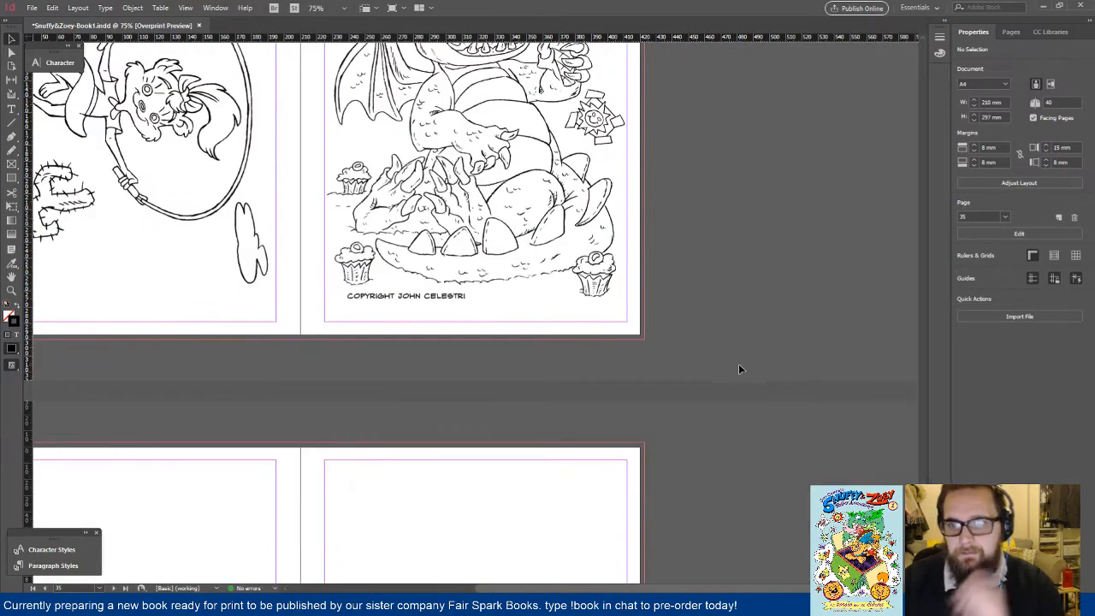
key("ctrl+minus")
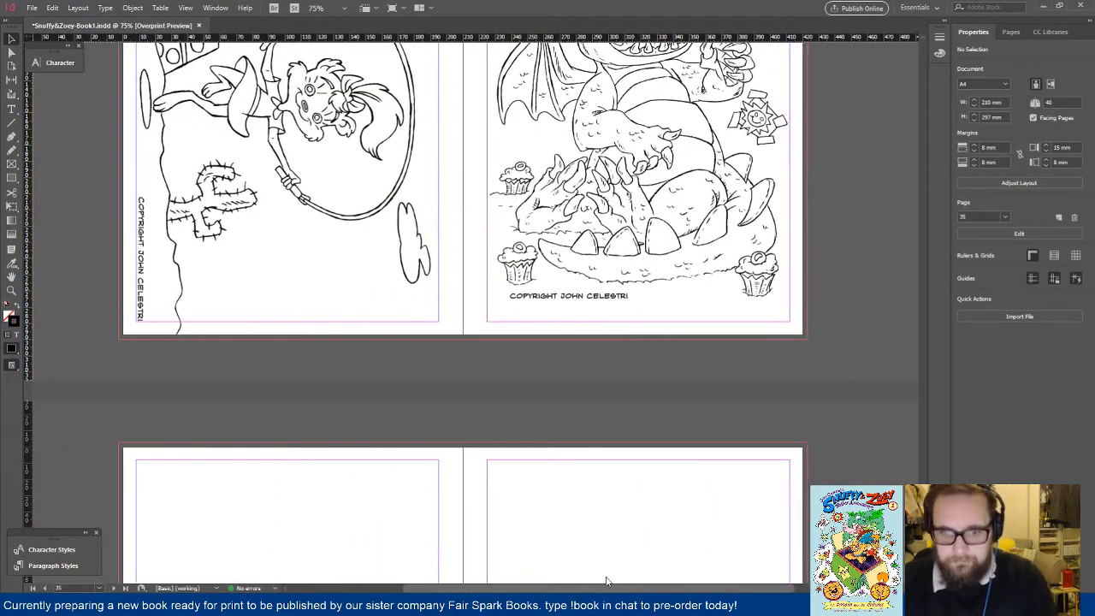
scroll(745, 440, "up", 2)
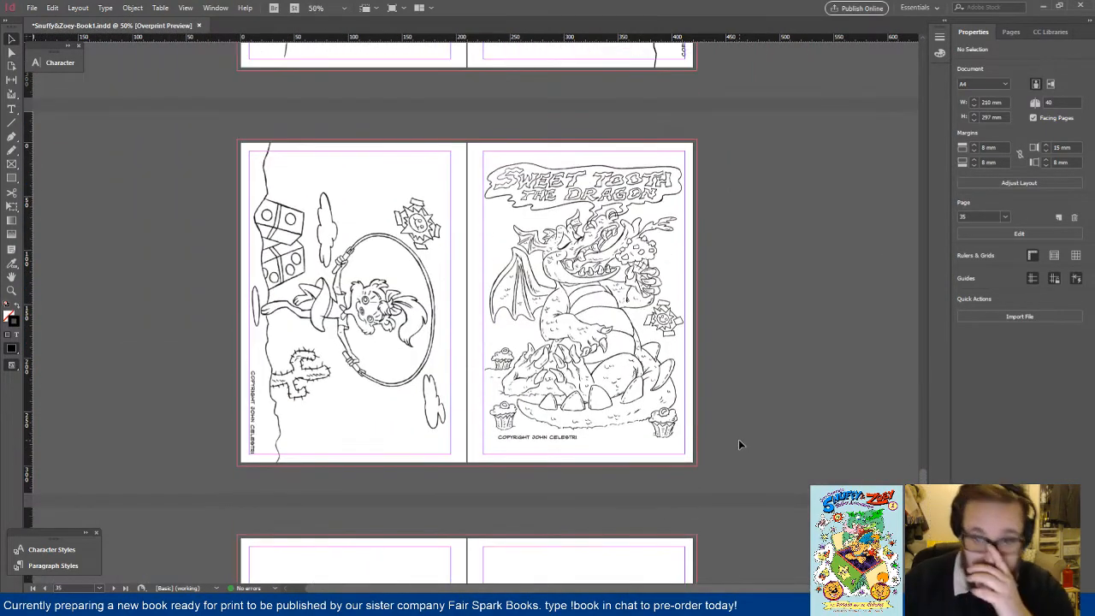
Step: Rotate the flying dragon artwork 180° and align it to page 36, with its bottom-right reference point at X 209.973 mm, Y 297.011 mm
scroll(739, 444, "up", 7)
scroll(739, 444, "down", 9)
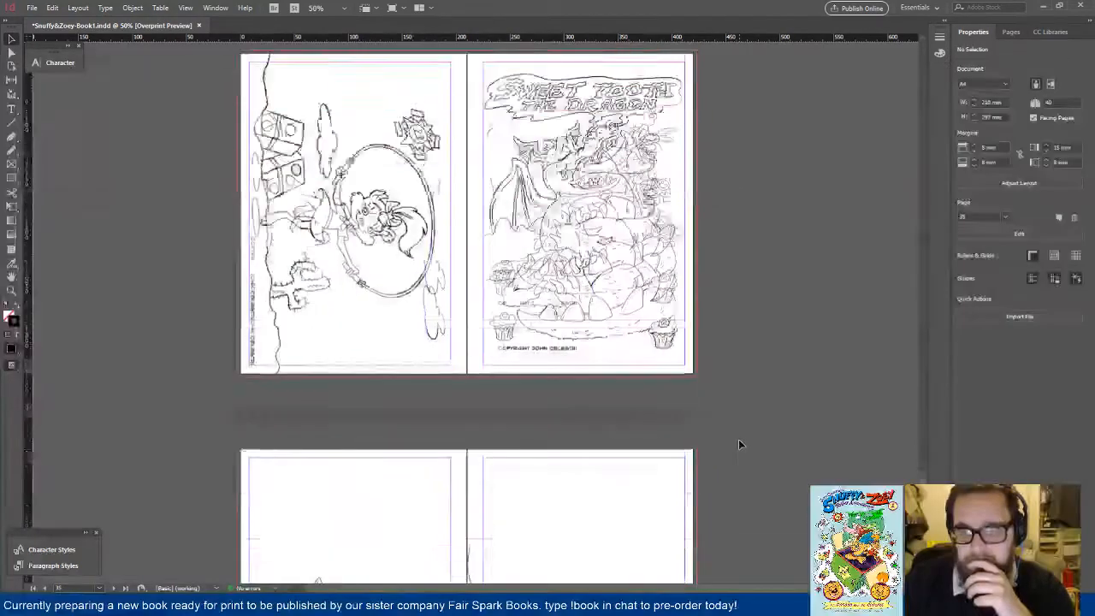
scroll(740, 443, "down", 8)
left_click(400, 435)
scroll(425, 329, "up", 1)
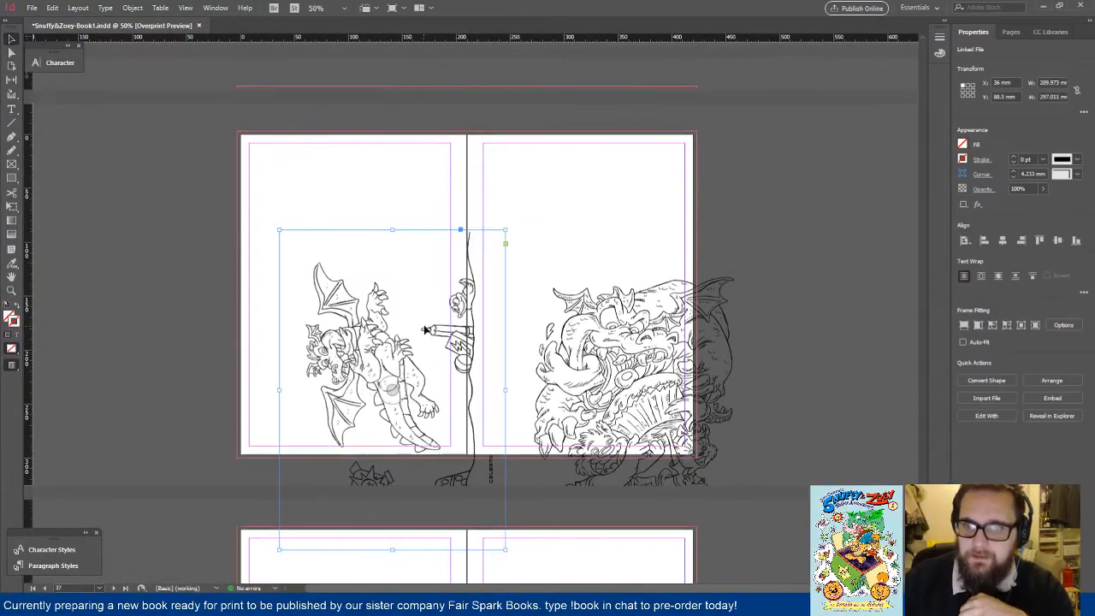
scroll(423, 328, "up", 3)
scroll(423, 327, "down", 3)
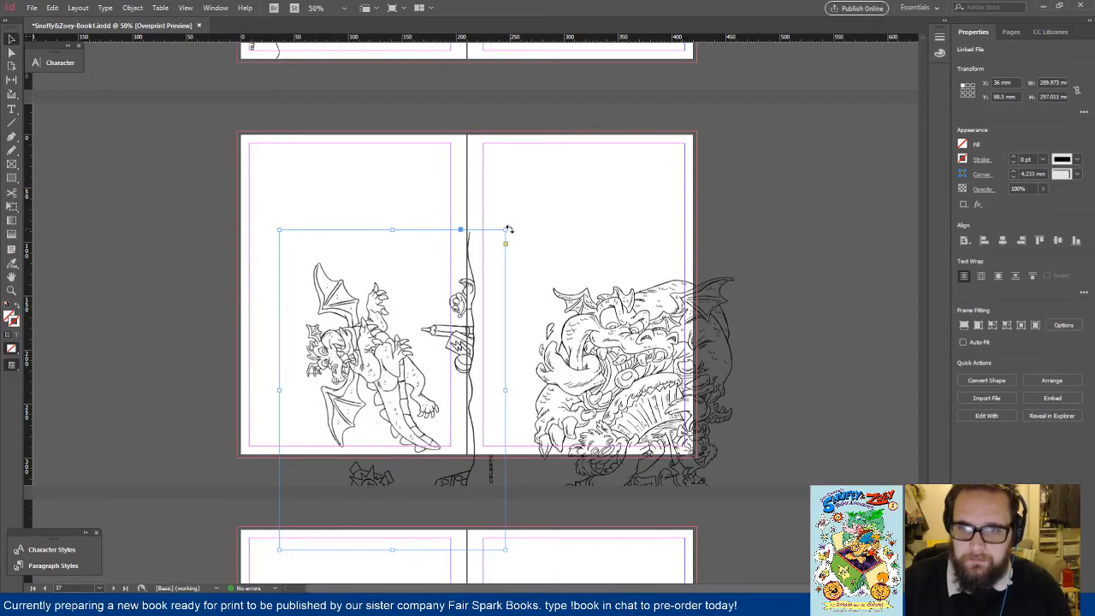
left_click_drag(509, 229, 277, 550)
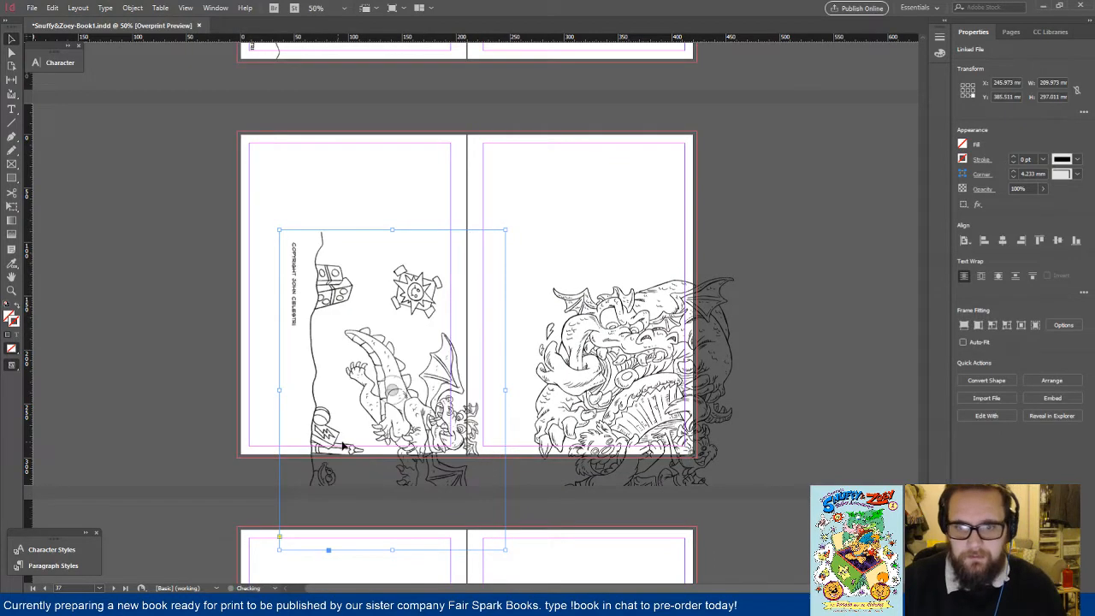
left_click_drag(391, 420, 356, 332)
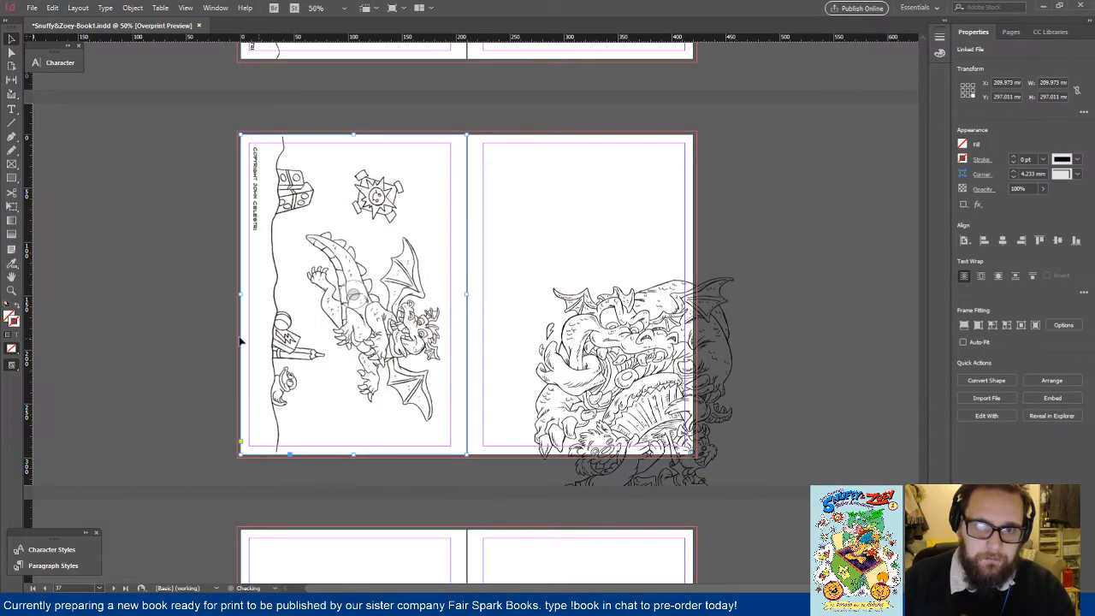
left_click(188, 320)
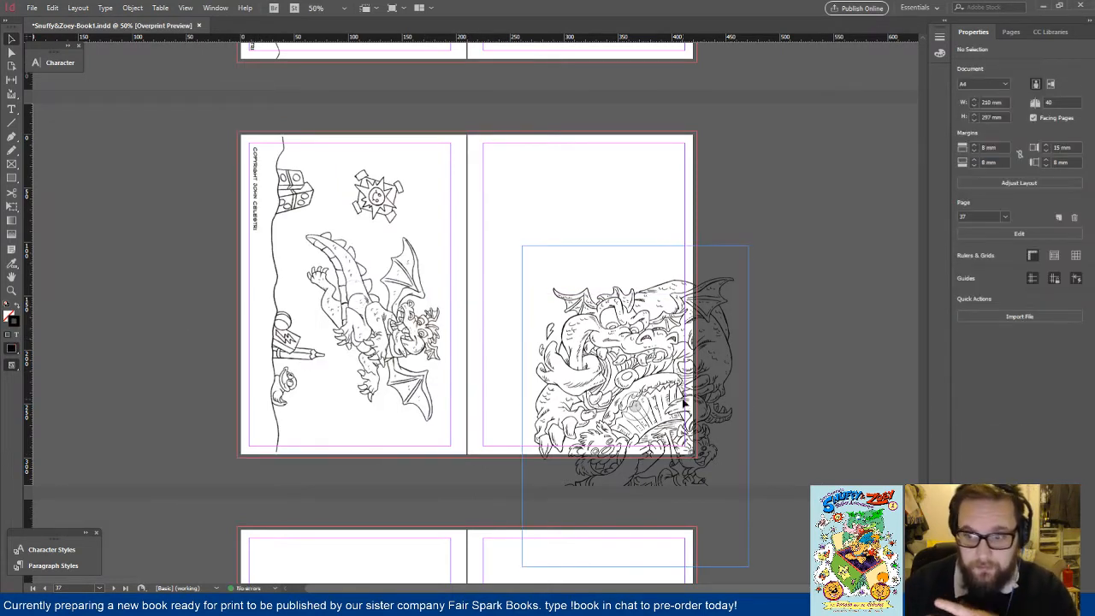
Step: Place the accordion dragon artwork on page 37 and offset it from the gutter to X 217.527 mm, Y -0.011 mm
mouse_move(571, 287)
left_mouse_down()
mouse_move(581, 286)
mouse_move(568, 289)
left_mouse_up()
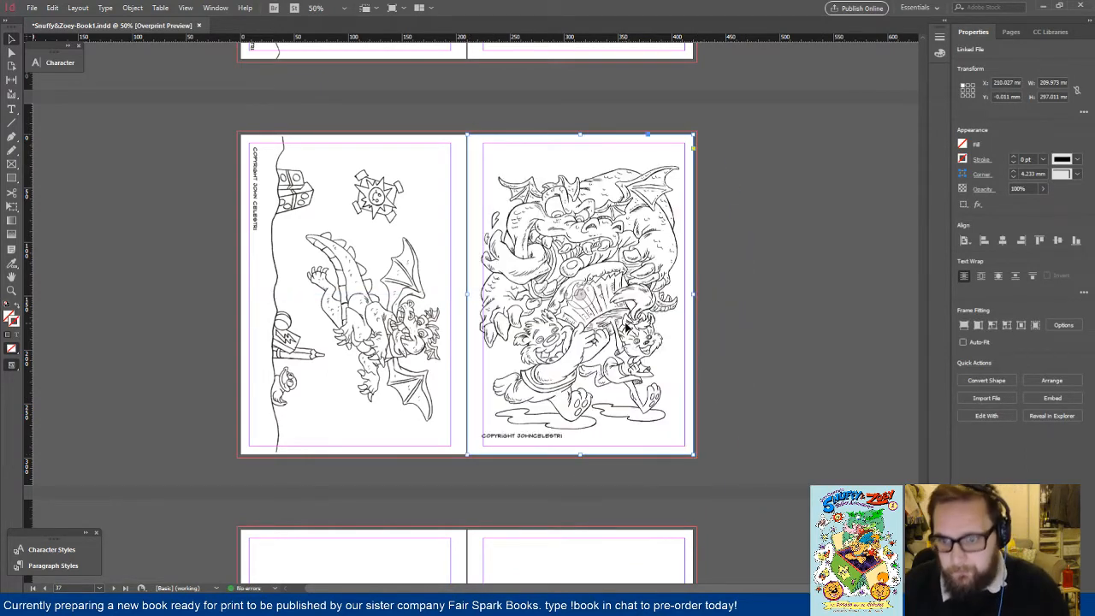
key("shift+Right")
key("shift+Right")
key("shift+Right")
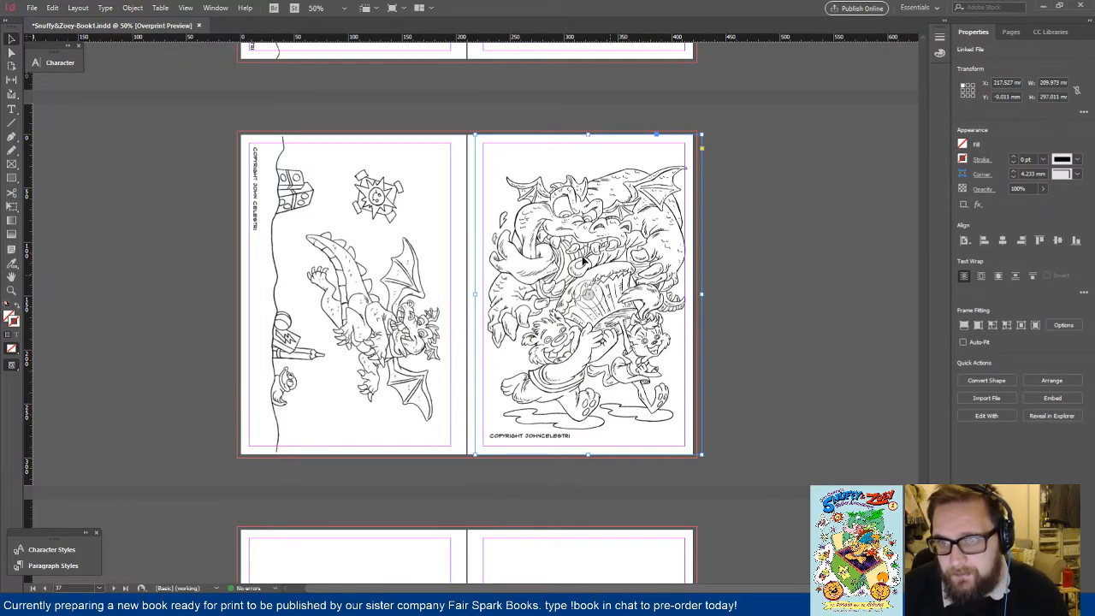
left_click(133, 7)
mouse_move(158, 19)
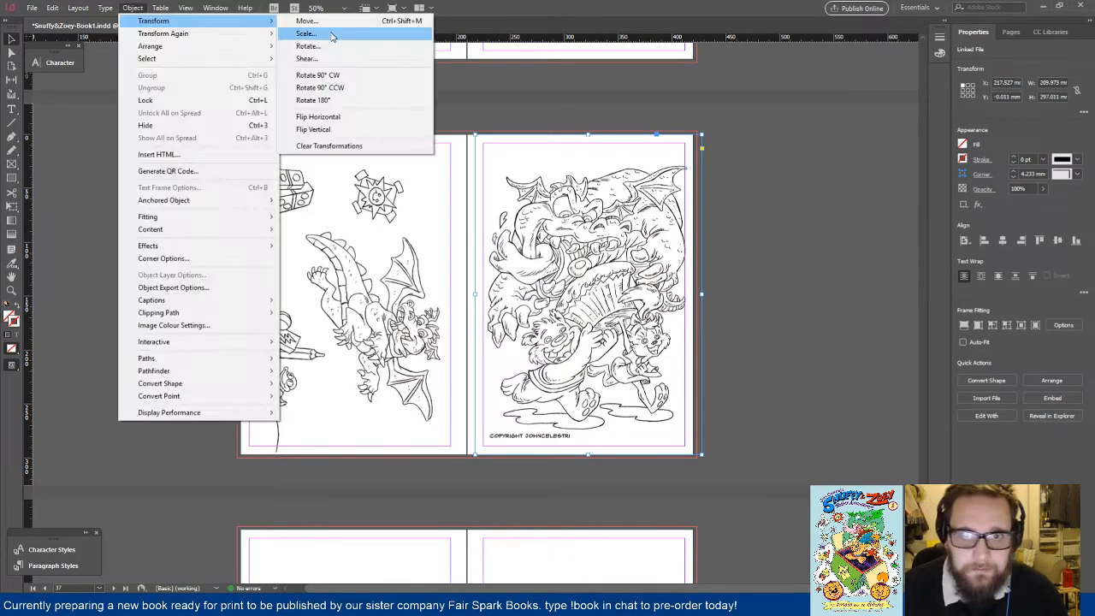
left_click(313, 32)
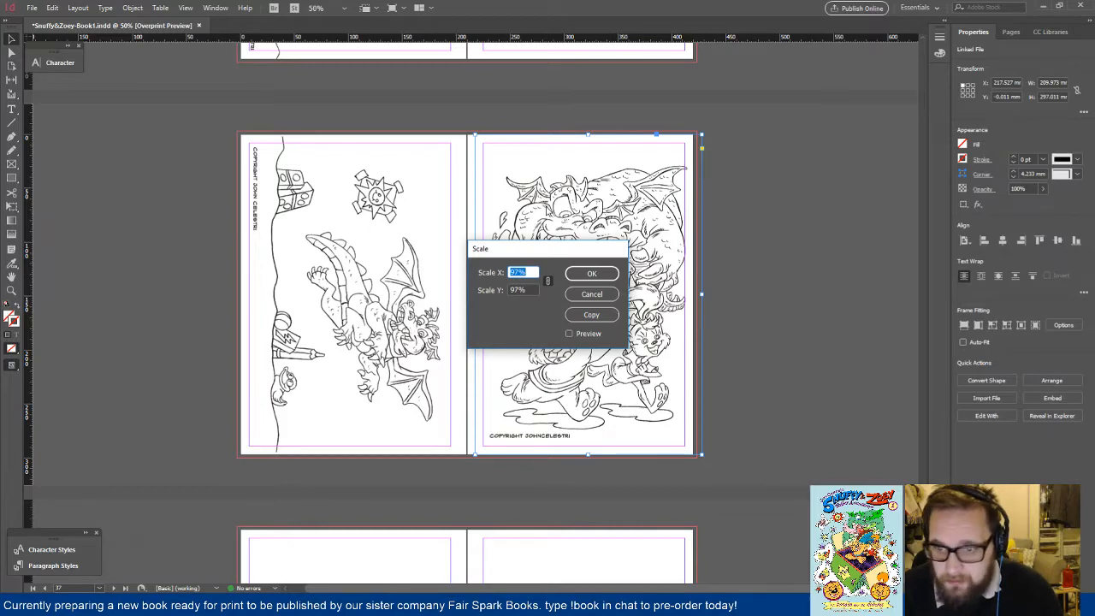
type("8")
key("Return")
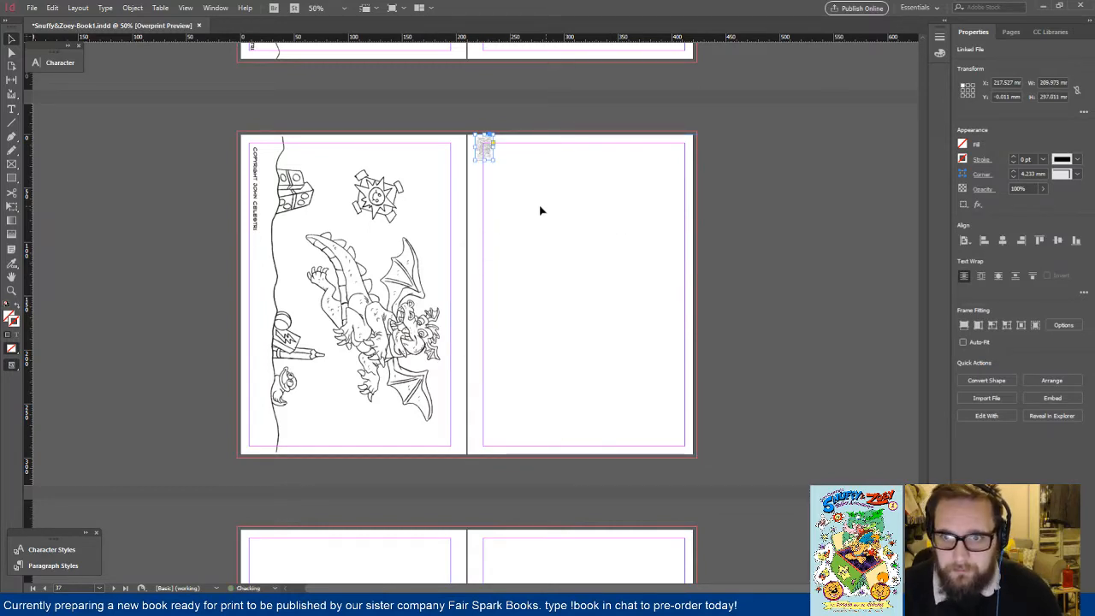
Step: Scale the accordion dragon artwork on page 37 proportionally to 98%
left_click(327, 34)
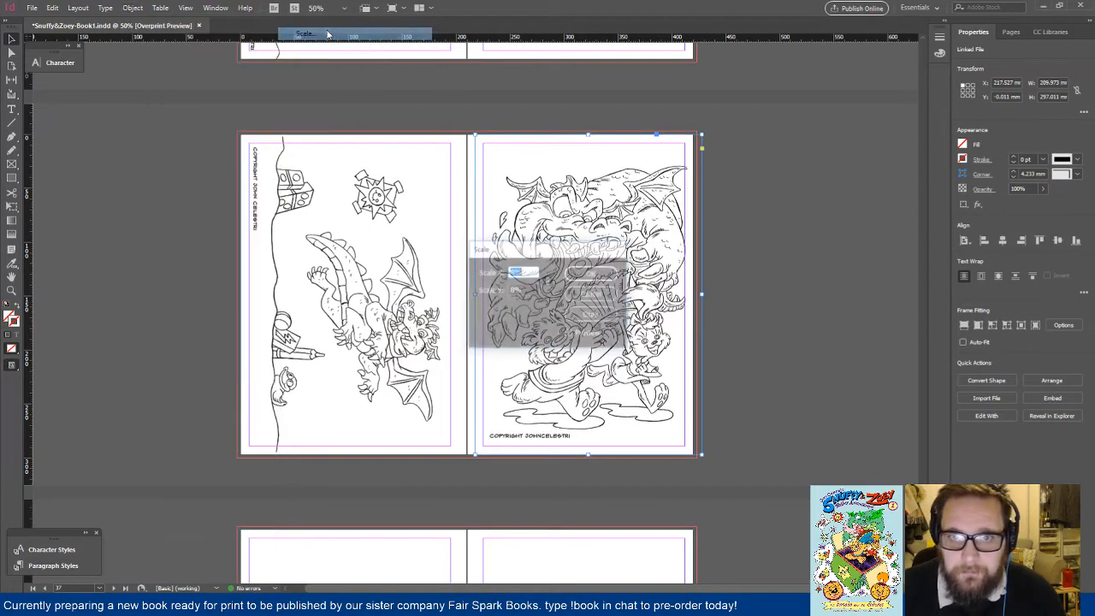
type("98")
key("Return")
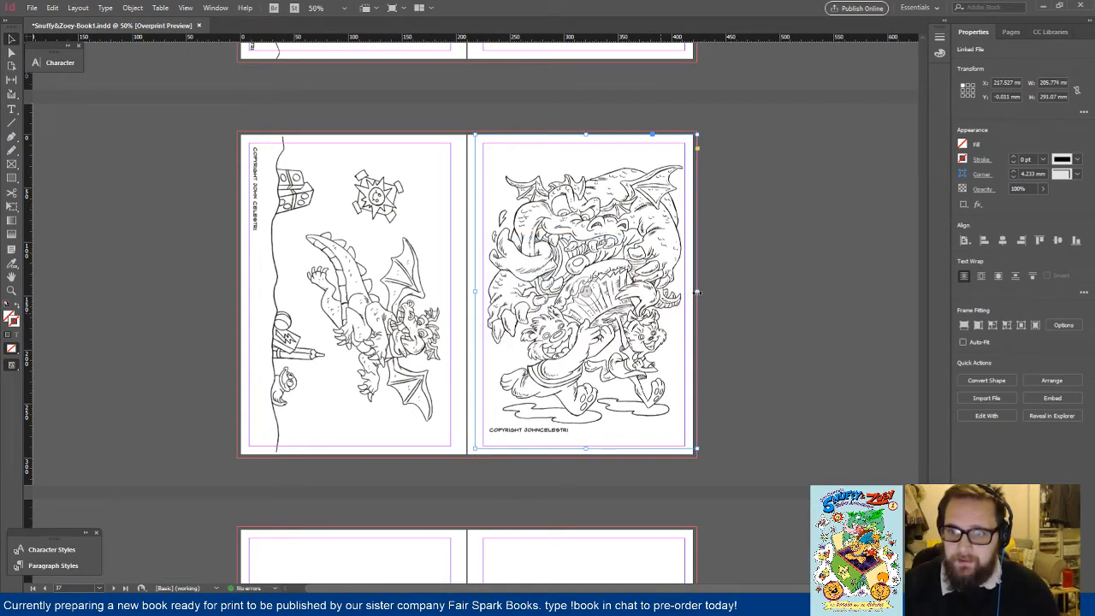
left_click(391, 210)
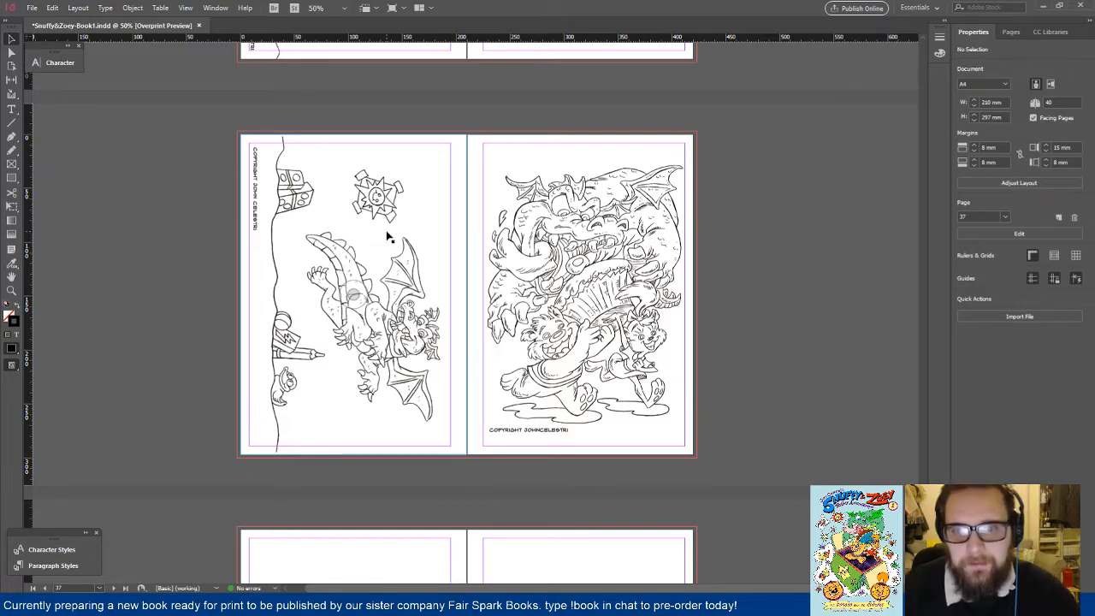
left_click(338, 270)
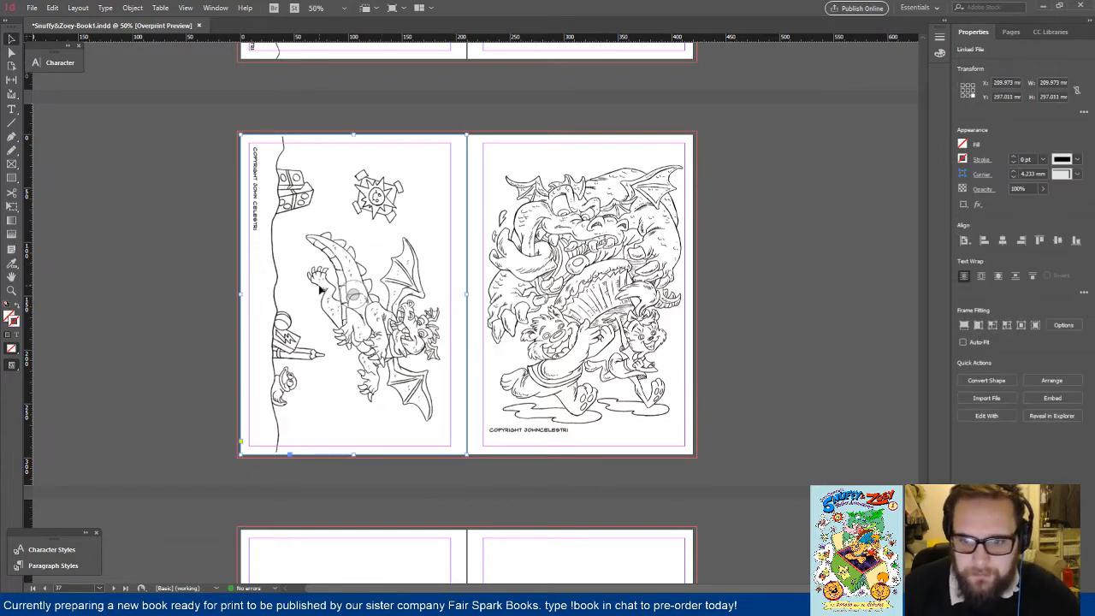
Step: Align the author biography artwork with page 38, placing it at X 0.013 mm, Y -0.005 mm
scroll(319, 291, "down", 5)
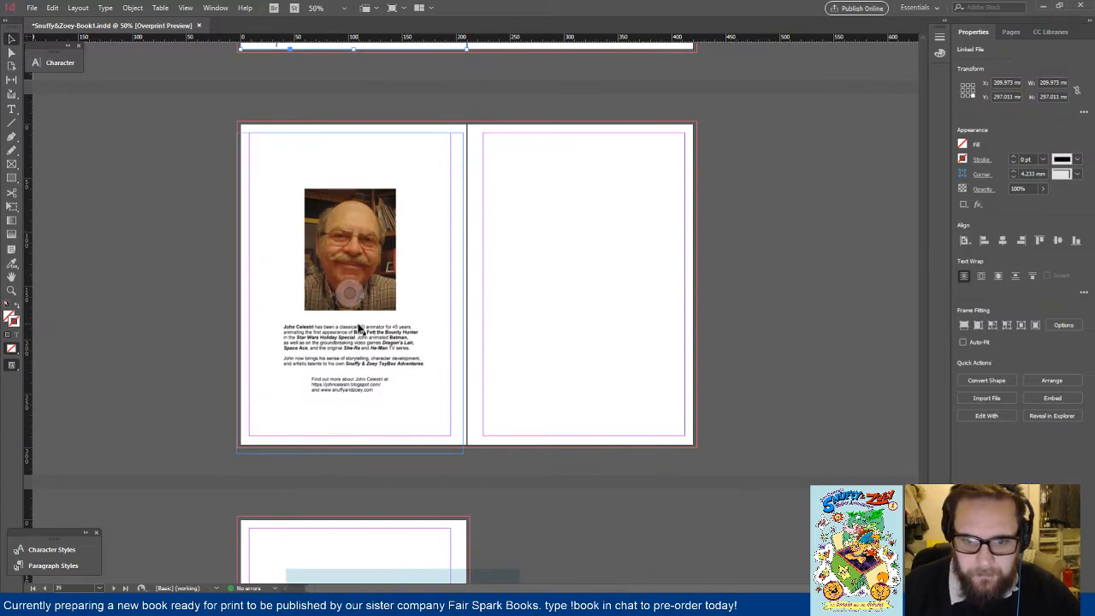
left_click(359, 329)
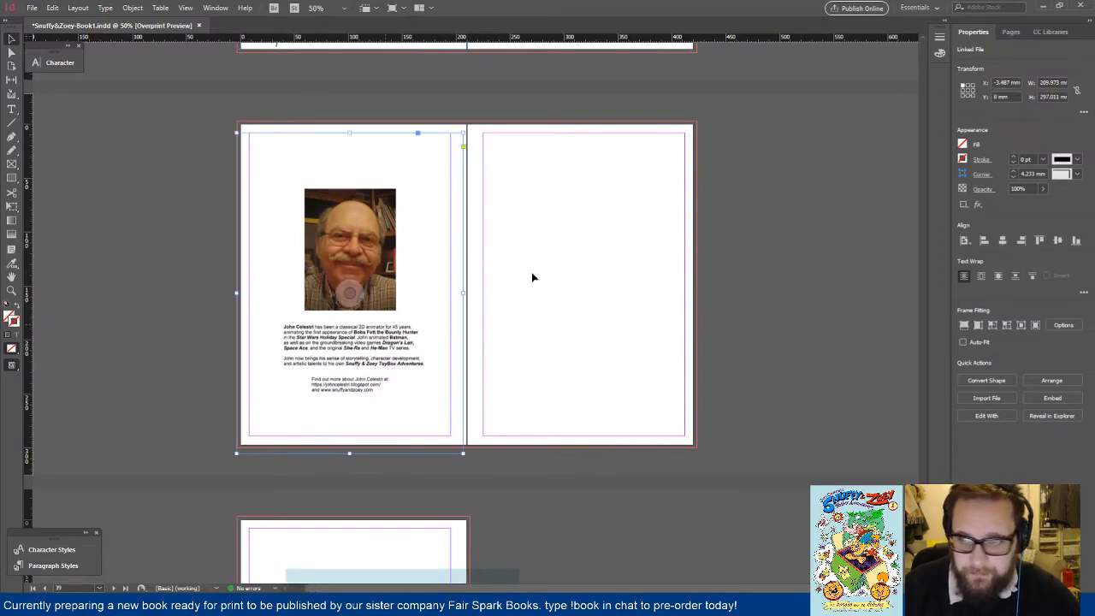
key("ctrl+z")
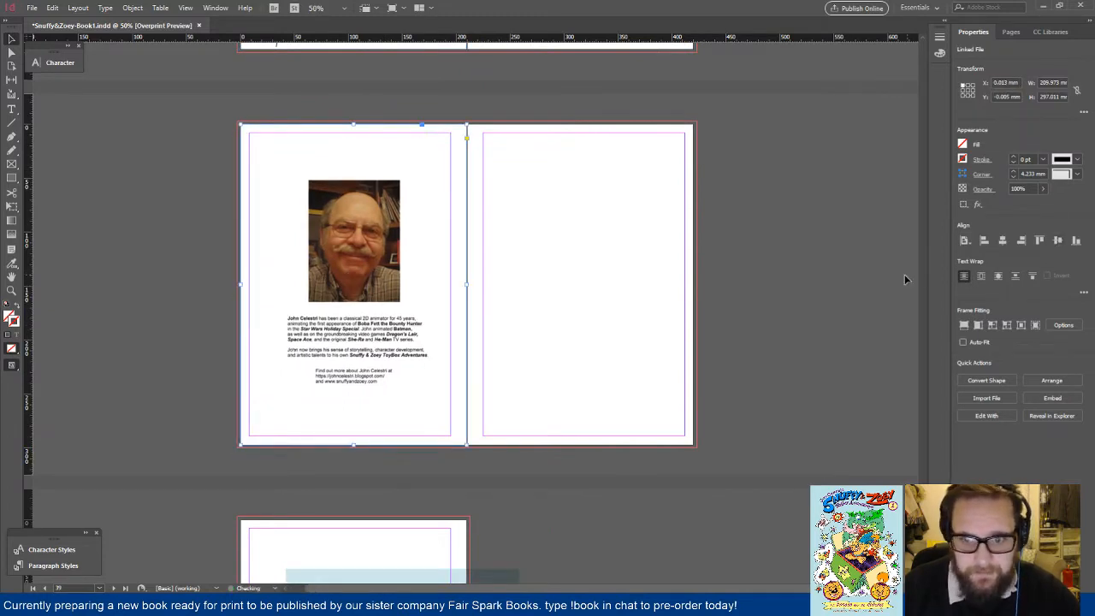
left_click(815, 292)
Step: Nudge the author biography artwork on page 38 away from the gutter to X -4.987 mm
left_click(379, 354)
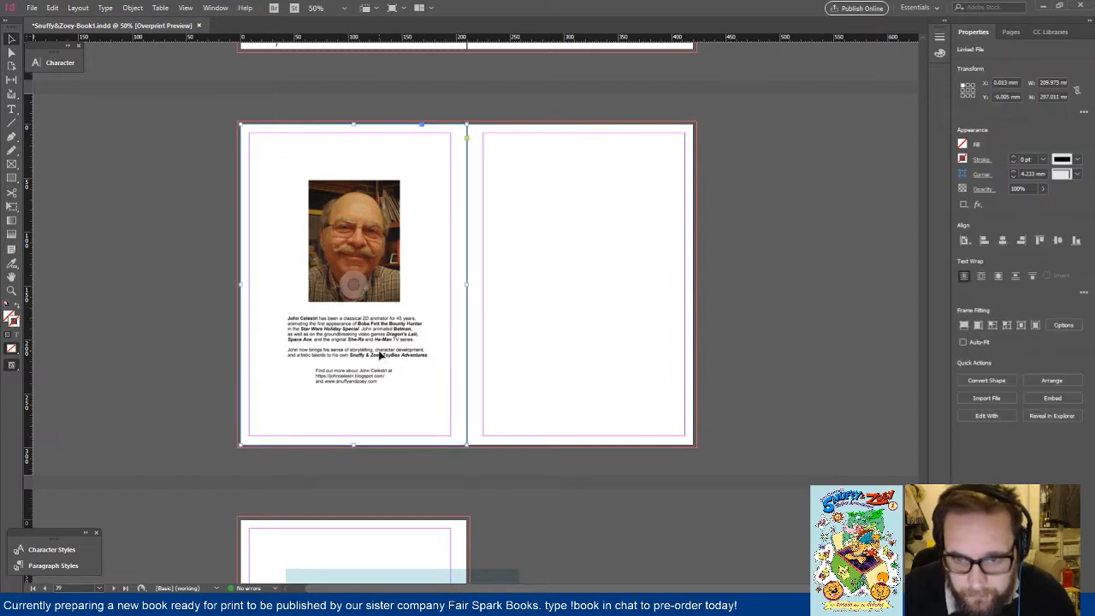
key("shift+Left")
key("shift+Left")
key("shift+Right")
key("Left")
key("Left")
key("Left")
key("Left")
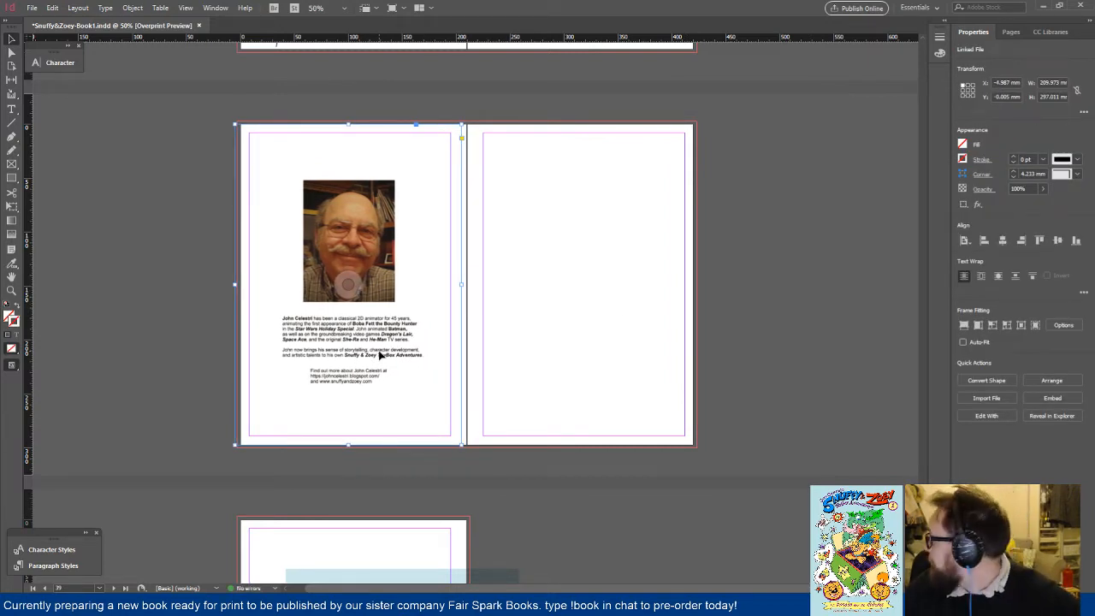
left_click(864, 328)
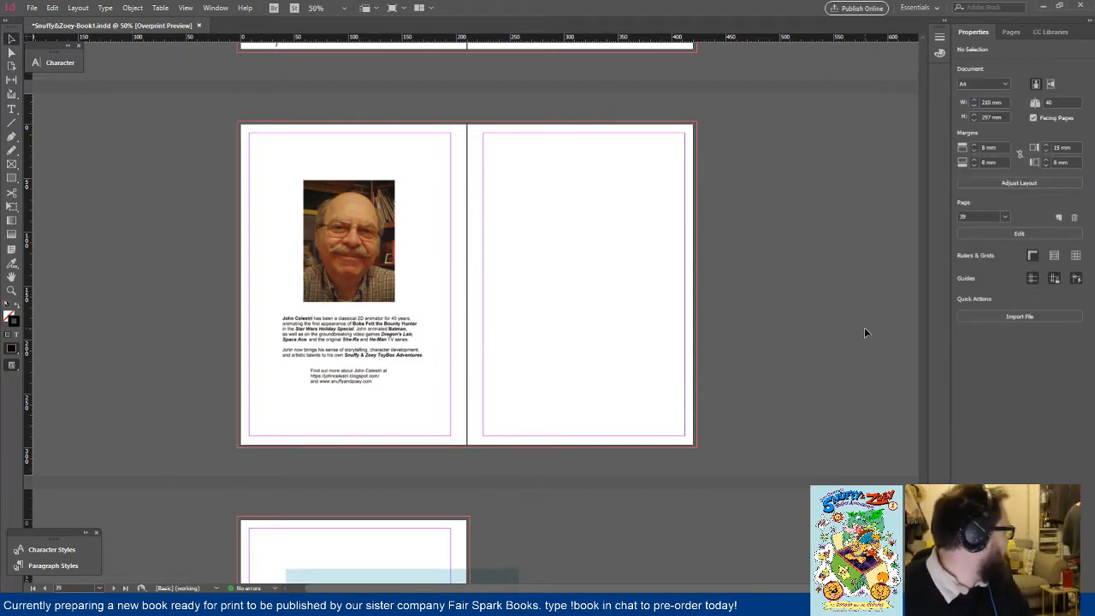
Step: Centre the back cover artwork horizontally and vertically on page 40
scroll(854, 325, "down", 5)
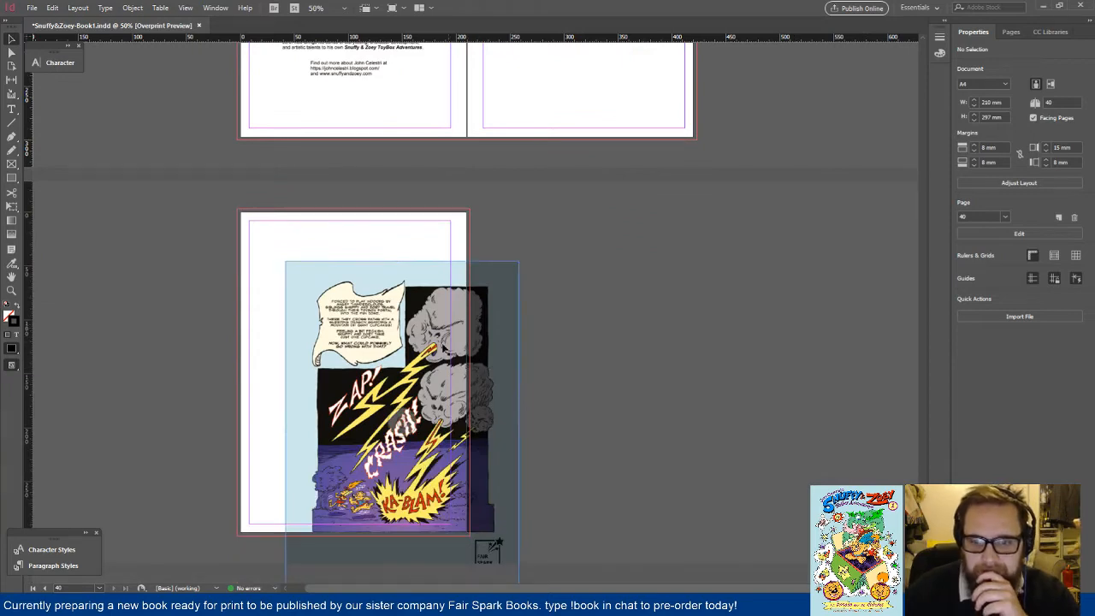
left_click(402, 423)
left_click(1039, 240)
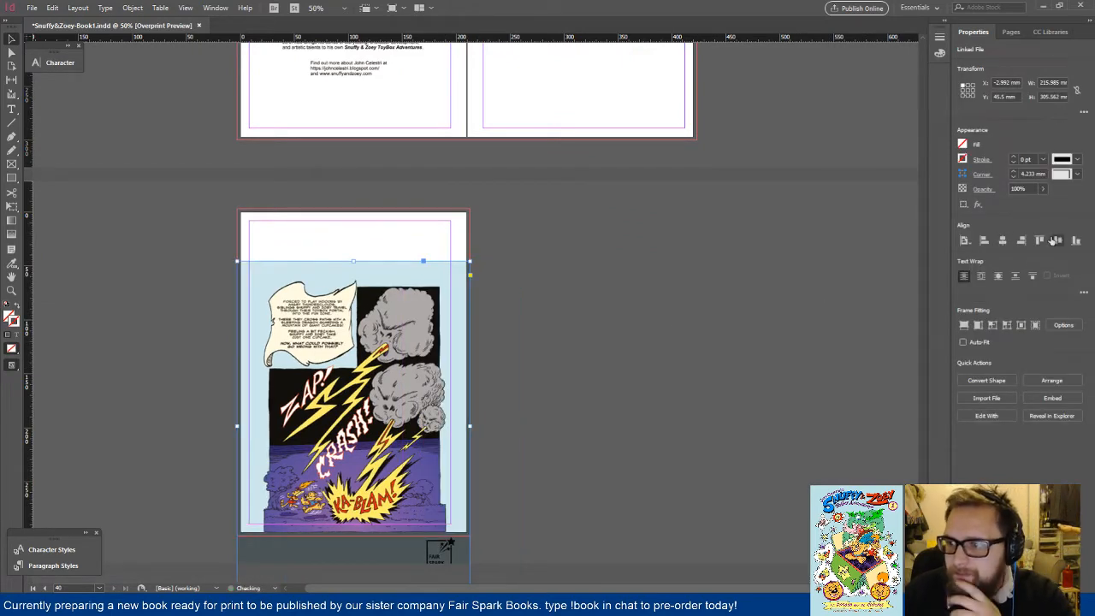
left_click(578, 307)
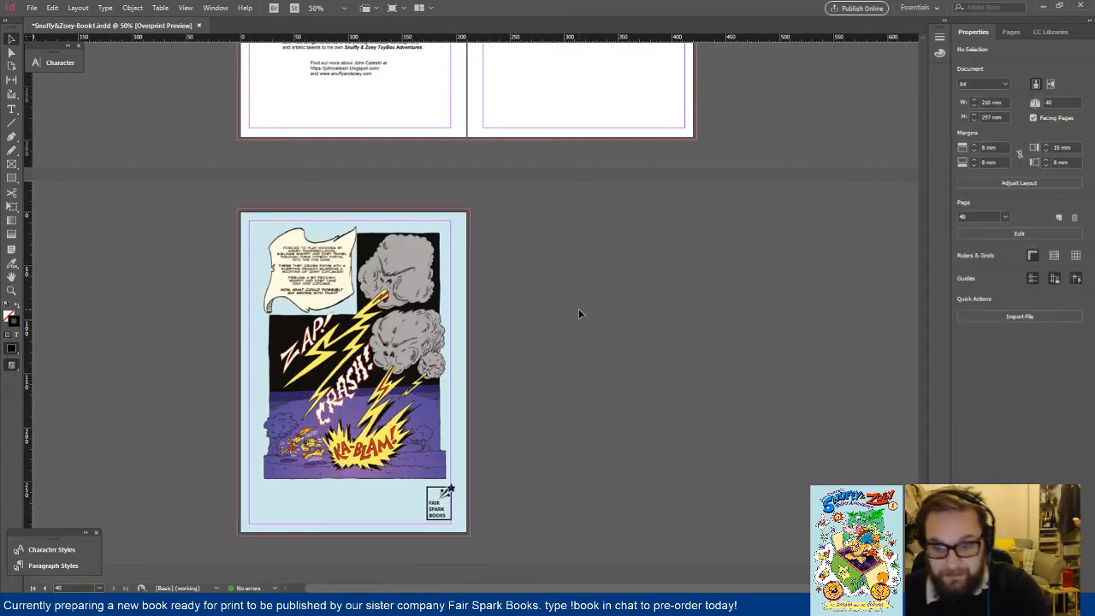
Step: Place the ISBN barcode below the back cover illustration at X 101.5 mm, Y 254 mm, about 52 mm wide
key("ctrl+=")
key("ctrl+=")
scroll(543, 361, "down", 3)
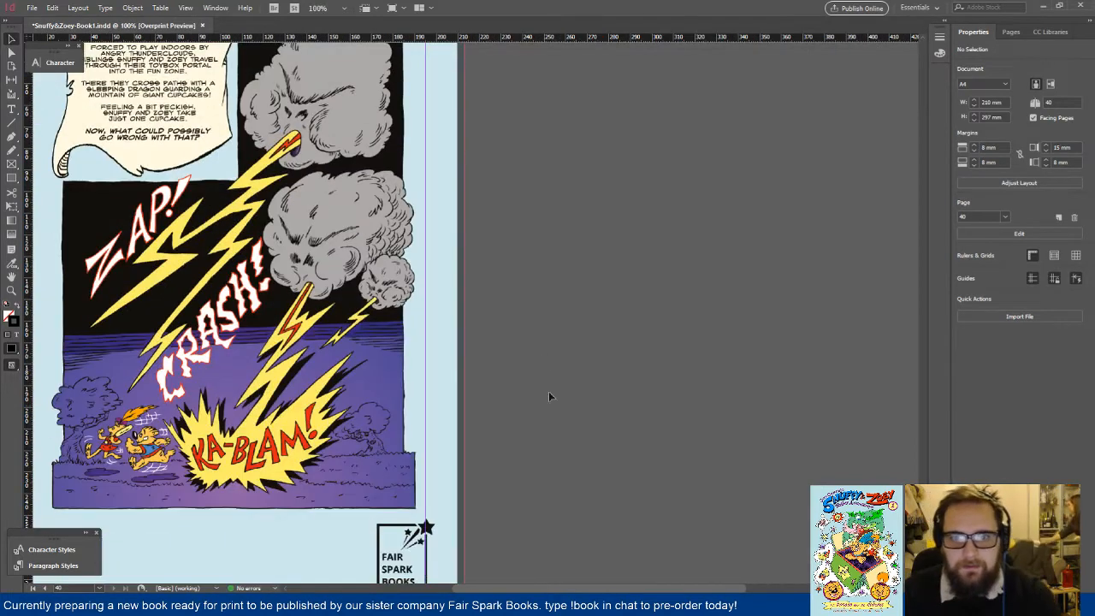
left_click_drag(567, 590, 516, 590)
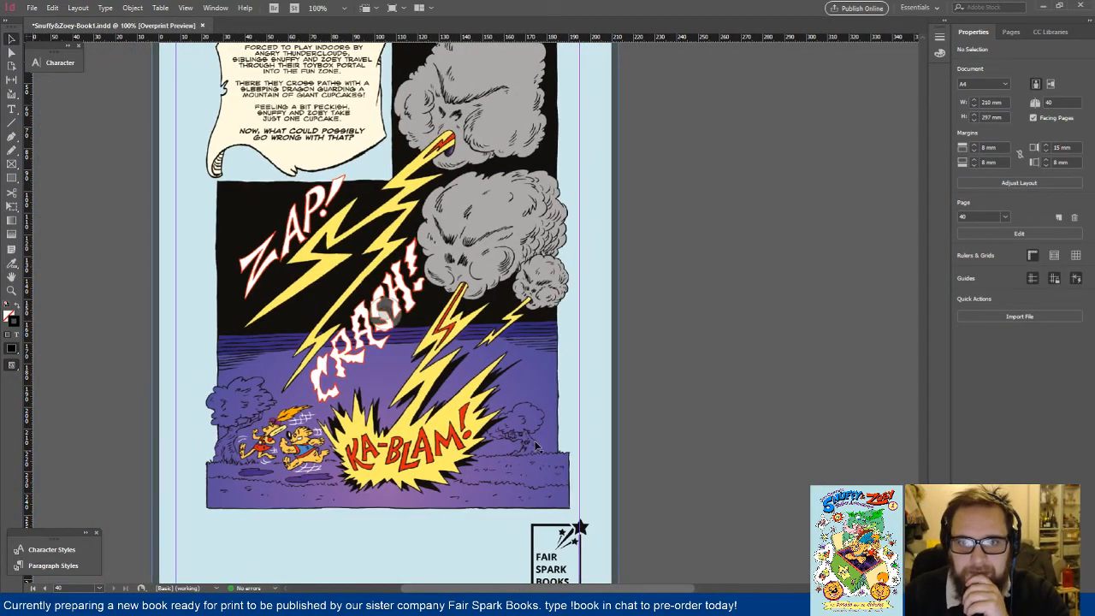
scroll(536, 444, "down", 3)
left_click(31, 7)
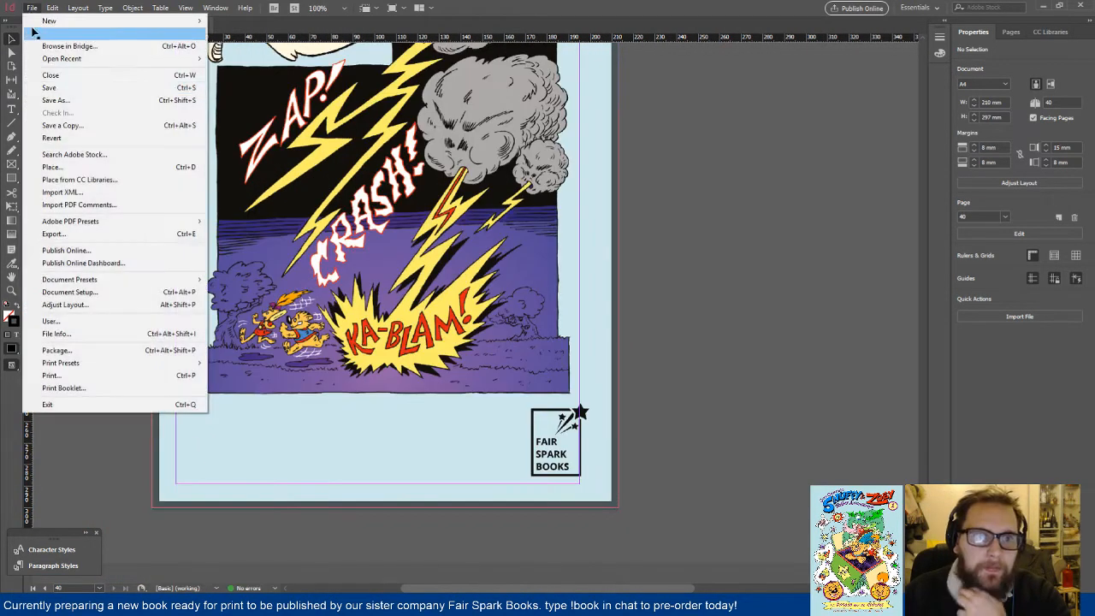
left_click(53, 165)
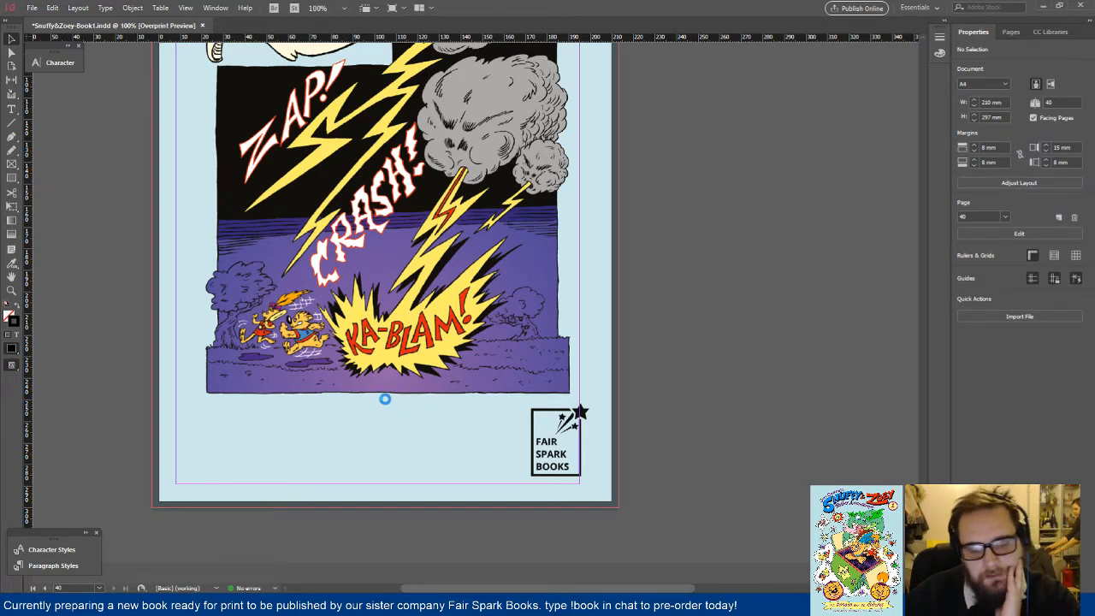
left_click_drag(377, 408, 489, 446)
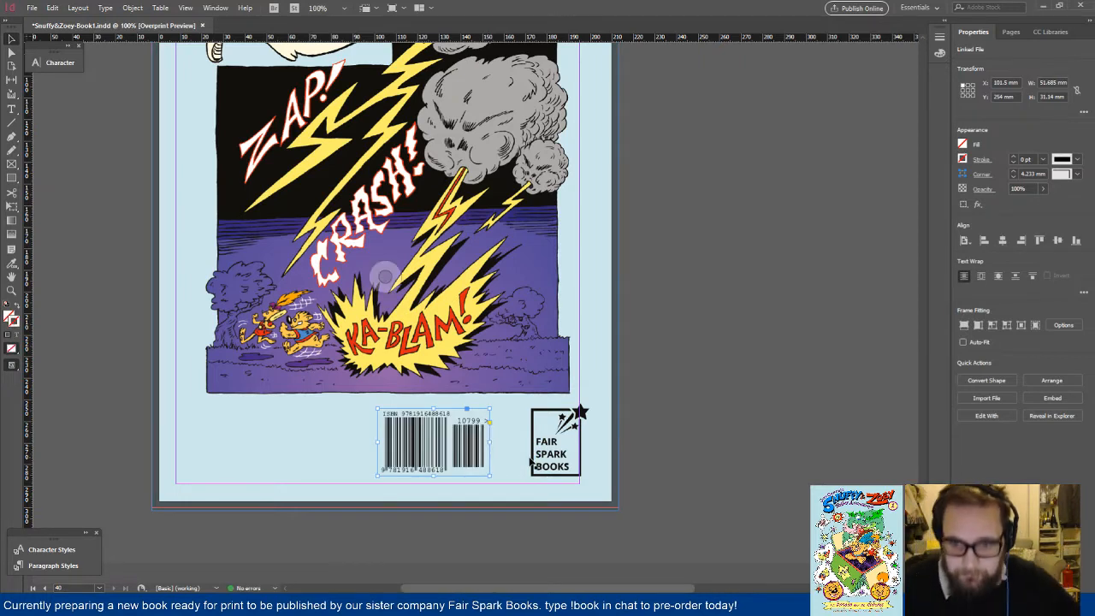
Step: Move the barcode to the back cover's lower-left area, inside the margin and level with the Fair Spark Books logo
left_click_drag(414, 425, 480, 427)
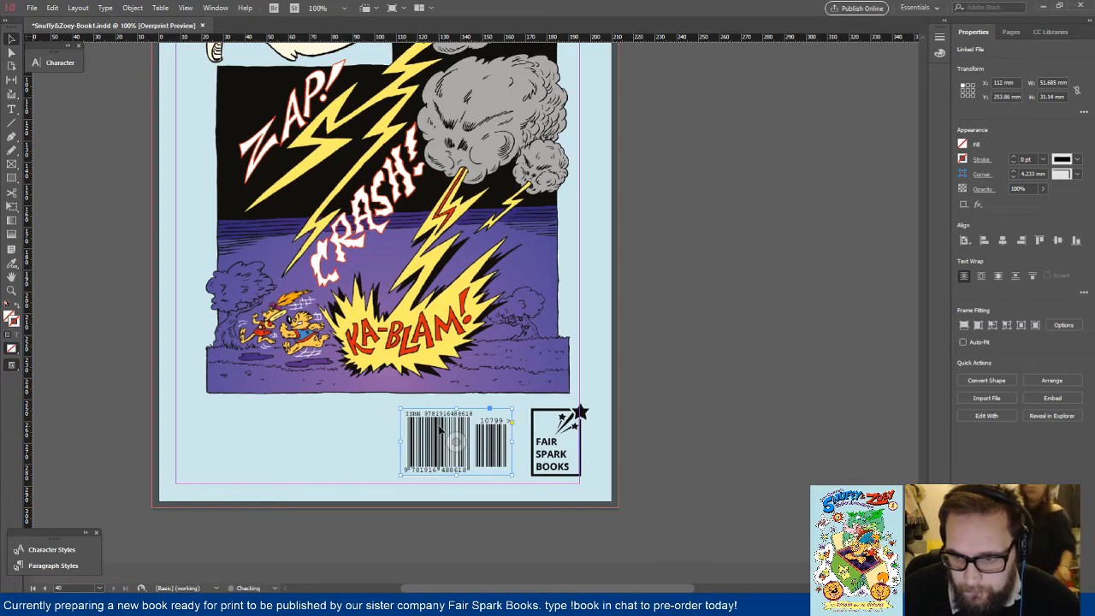
left_click(641, 443)
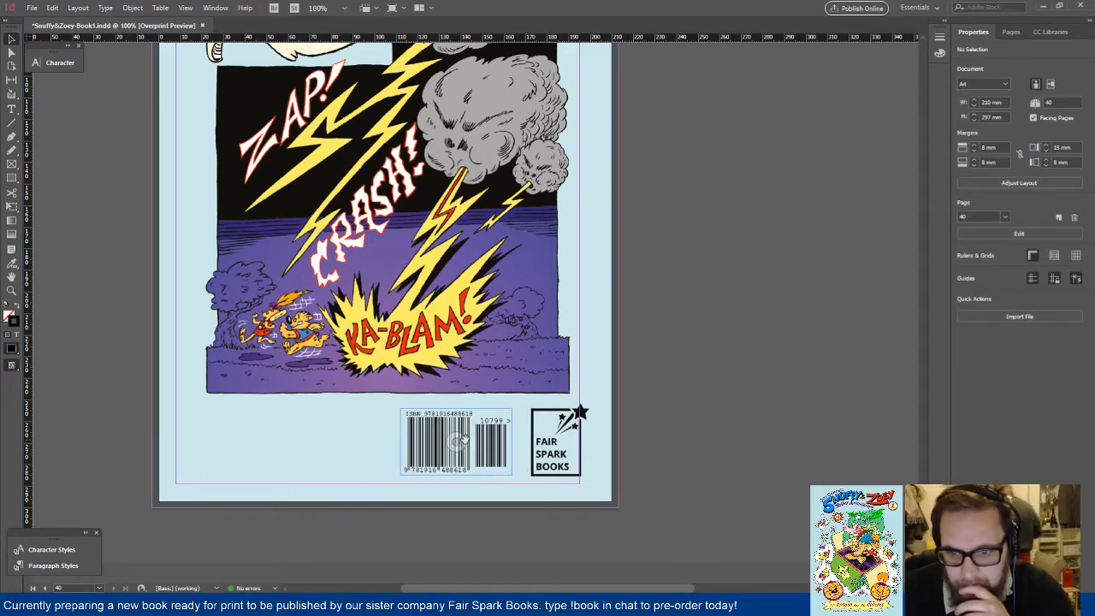
left_click(500, 452)
left_click(78, 267)
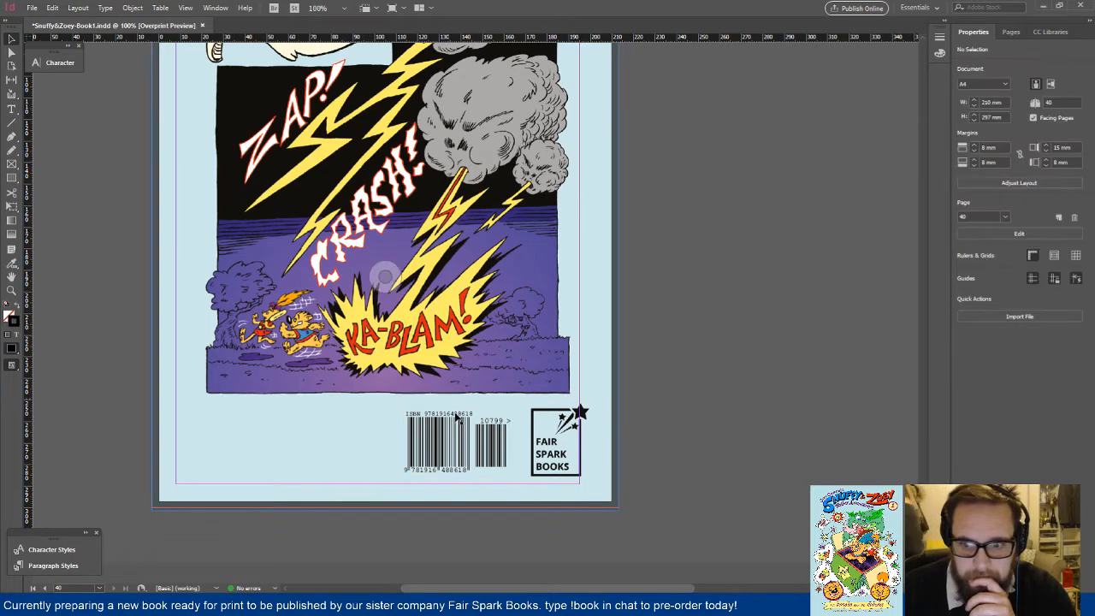
left_click_drag(455, 415, 283, 432)
left_click(644, 472)
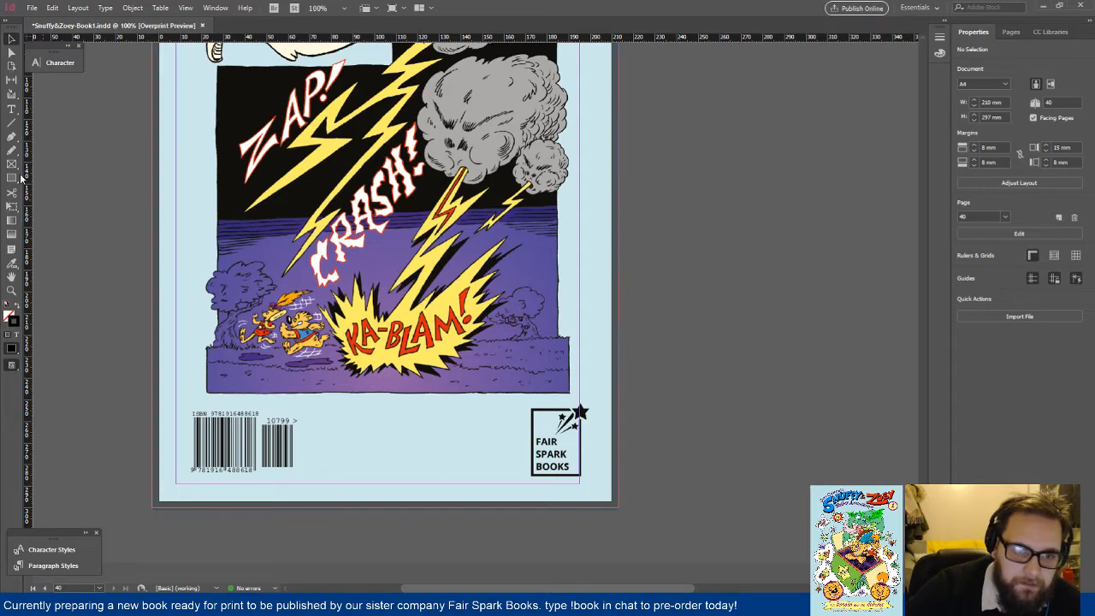
left_click(11, 109)
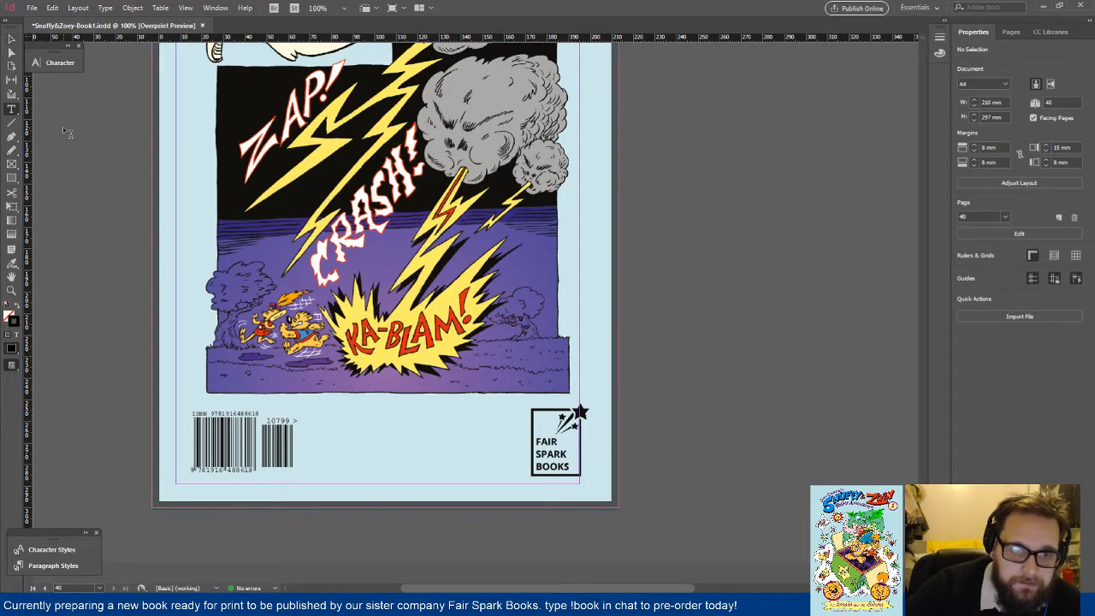
left_click(333, 425)
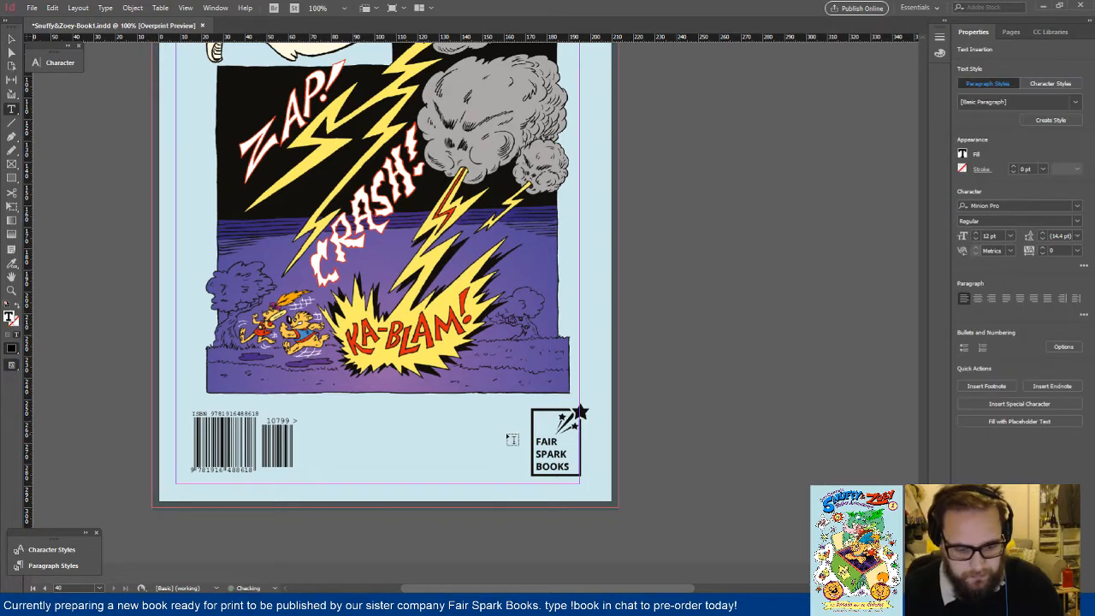
type("www.fair")
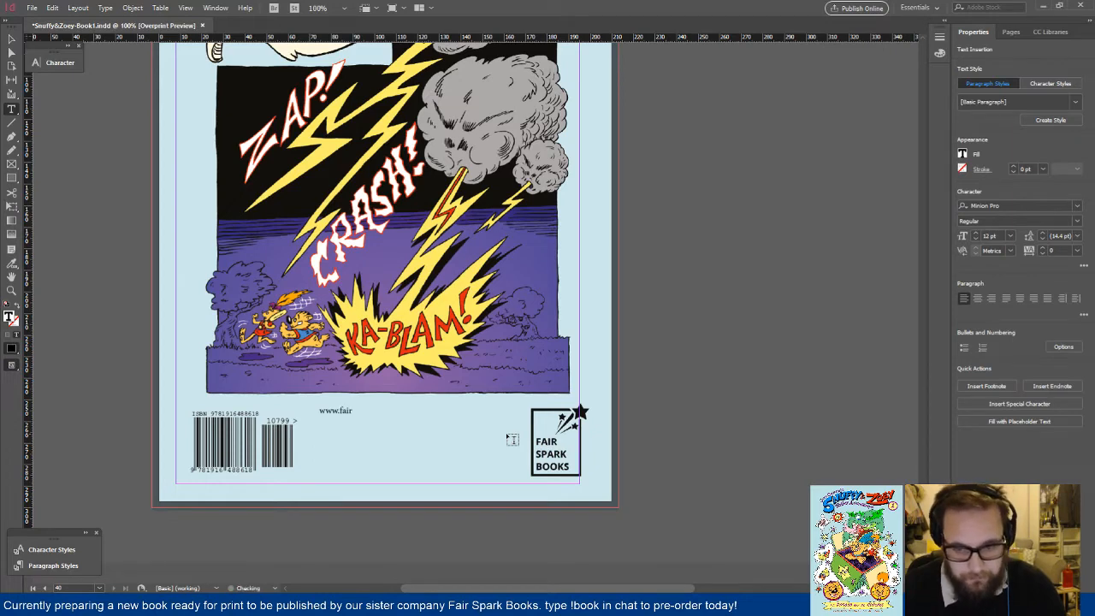
type("sparkbooks.co")
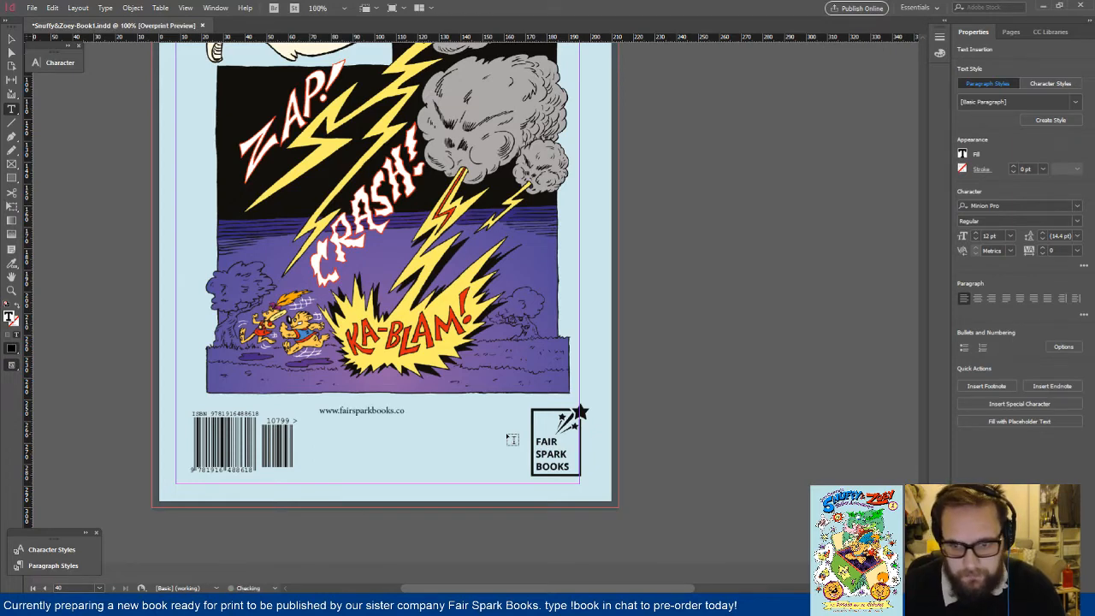
type(".uk")
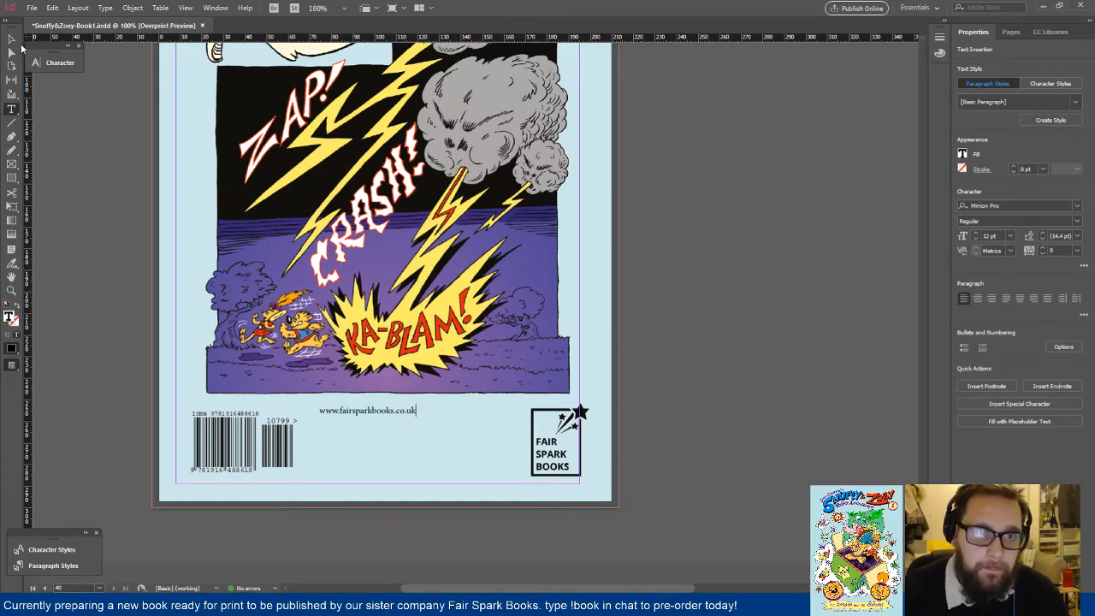
Step: Move the web address text frame down beside the publisher logo, to X 92 mm, Y 277.306 mm
key("Escape")
left_click_drag(355, 417, 392, 469)
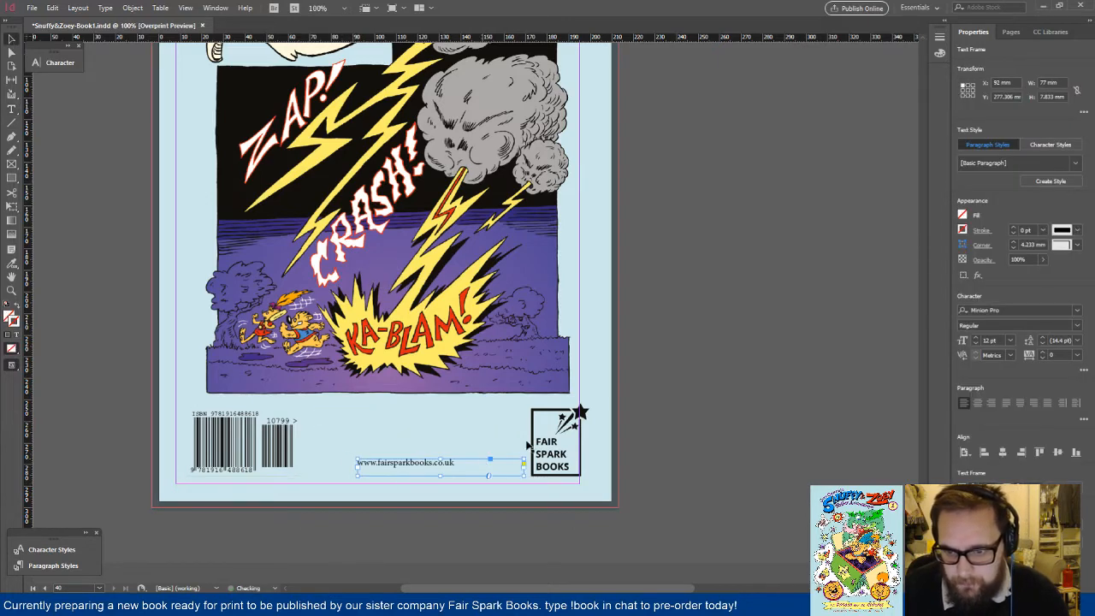
left_click(681, 409)
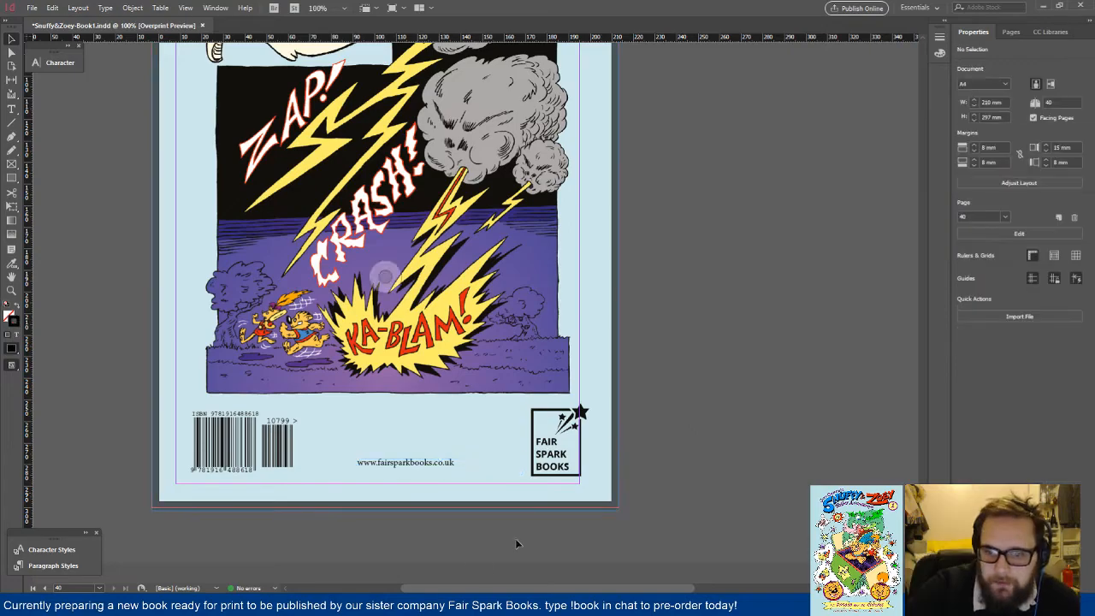
Step: Switch to Sublime Text and add the note "pg 2 and backpage without logos :)" below the page 35 note, after a blank line
left_click_drag(922, 556, 922, 83)
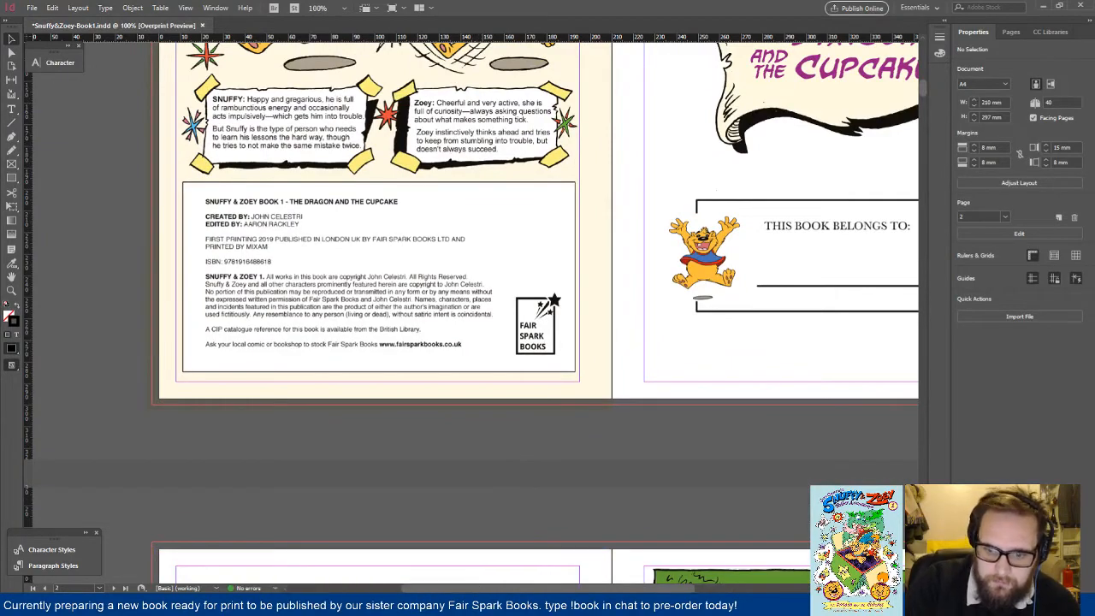
mouse_move(434, 603)
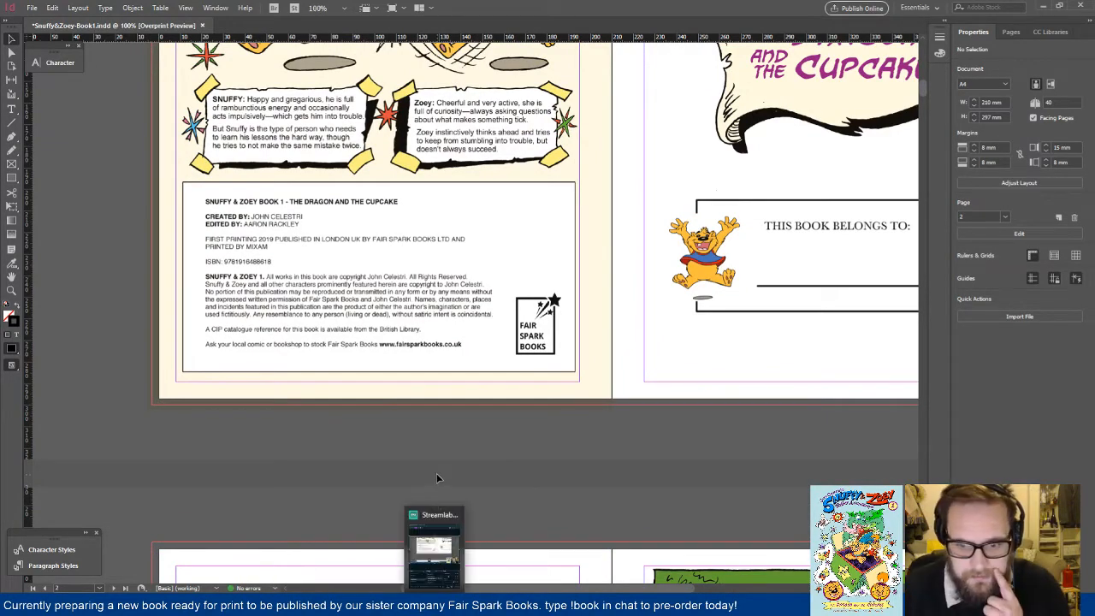
left_click(442, 584)
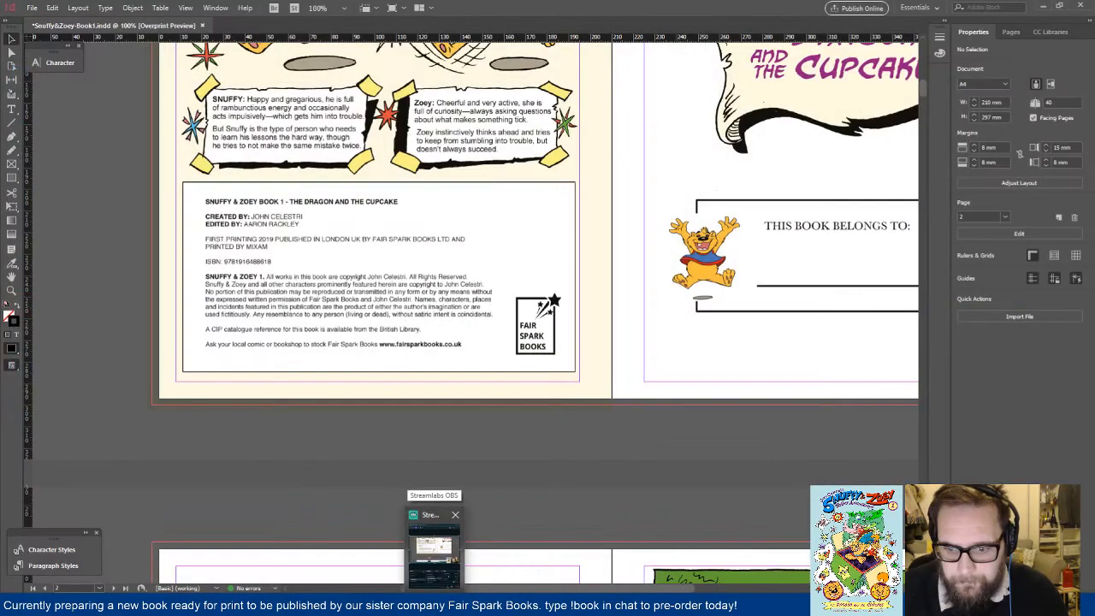
left_click(468, 603)
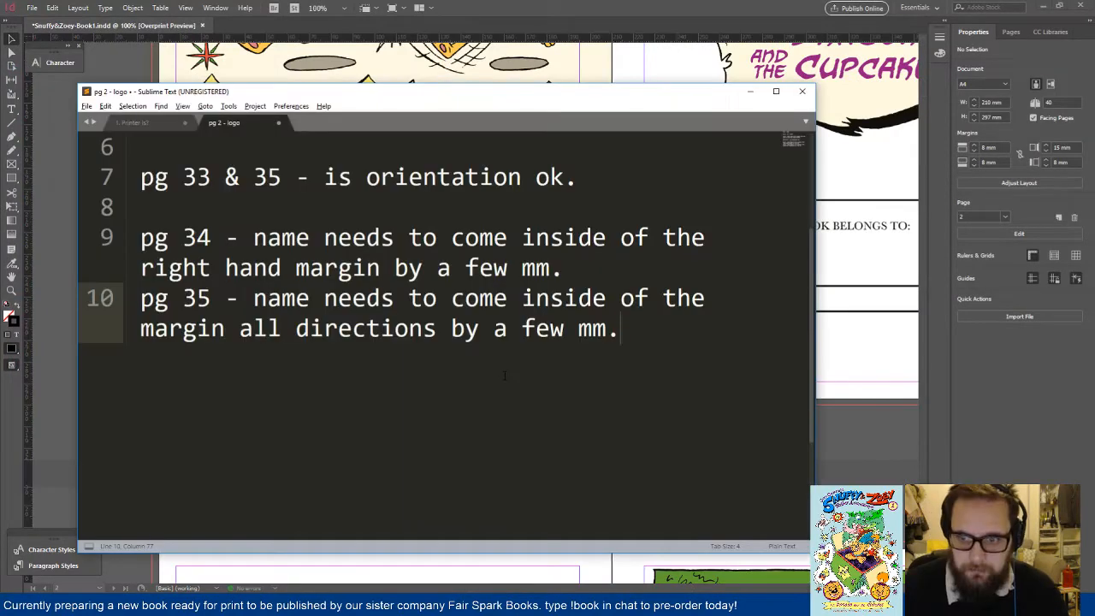
key("Return")
key("Return")
type("pg")
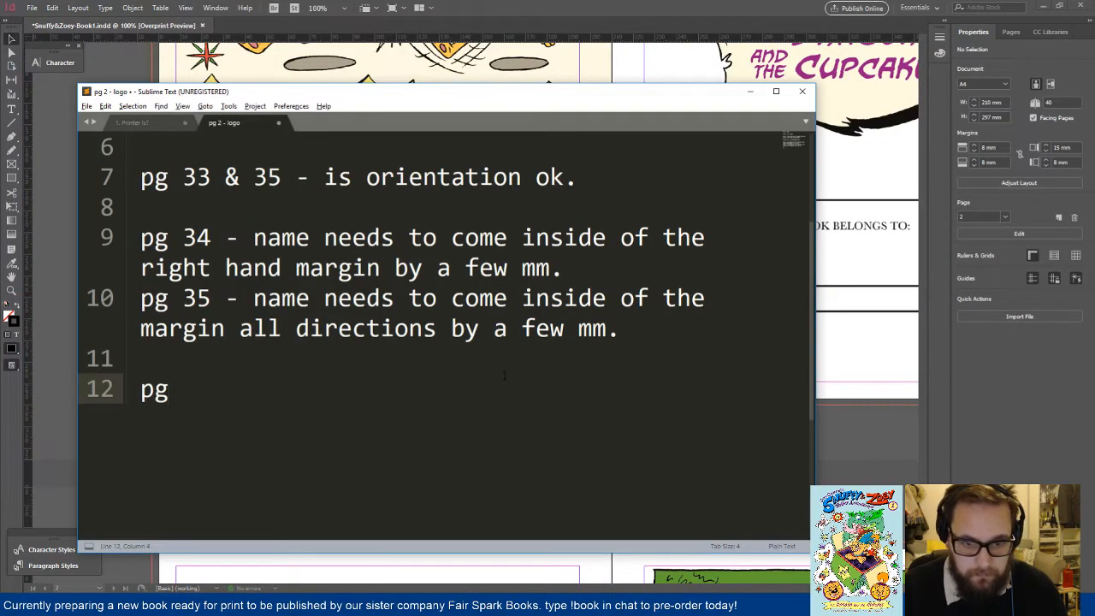
type(" 2 and back")
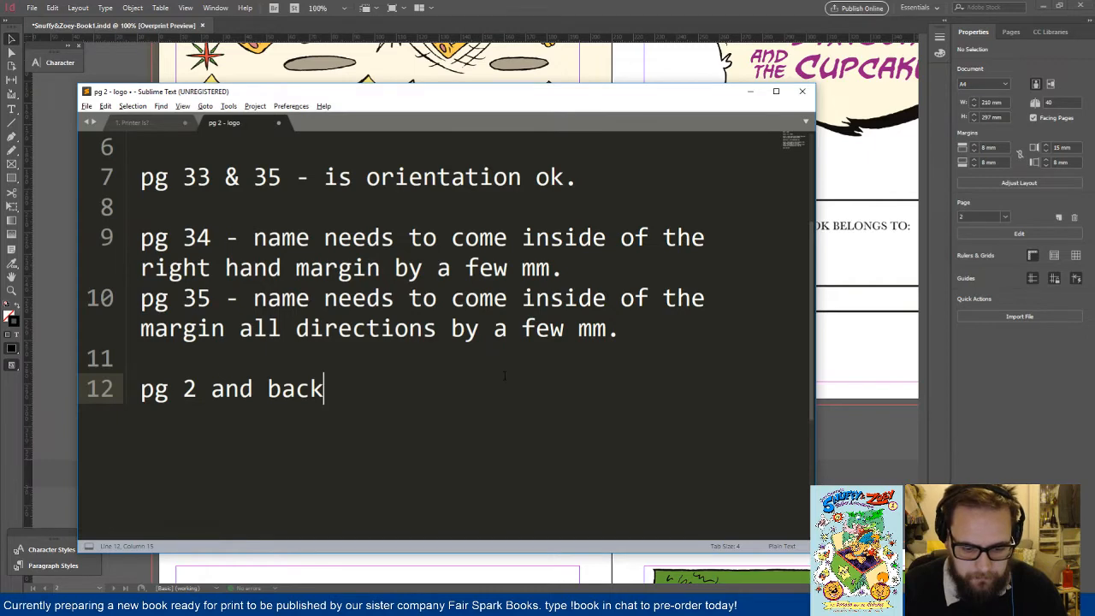
type("page without logos :)")
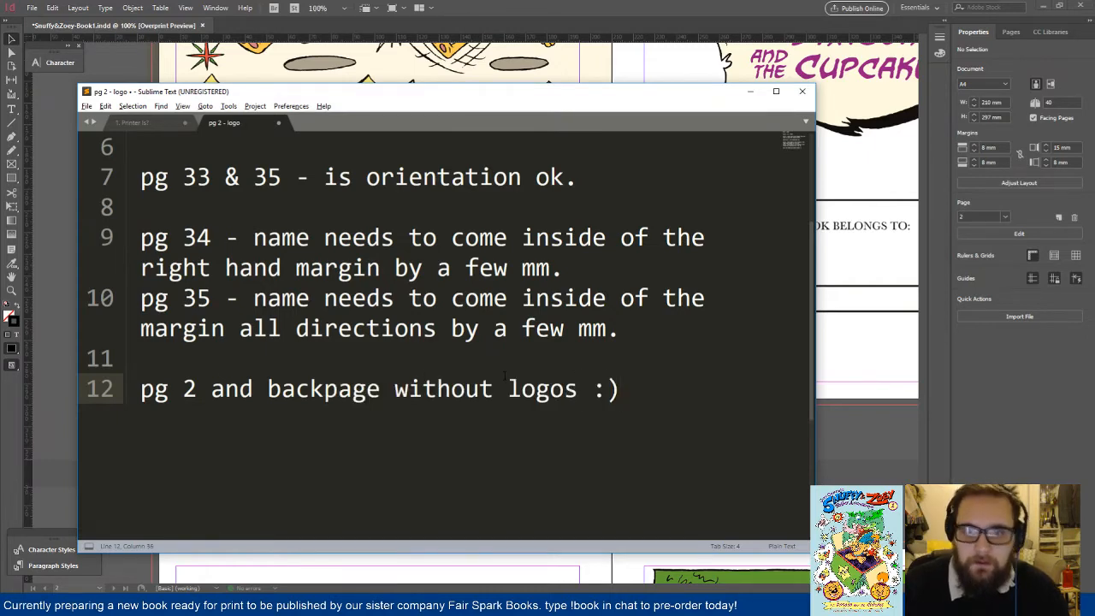
Step: Save the notes file to the Desktop, named "questions-for-" followed by the recipient's first name
key("ctrl+s")
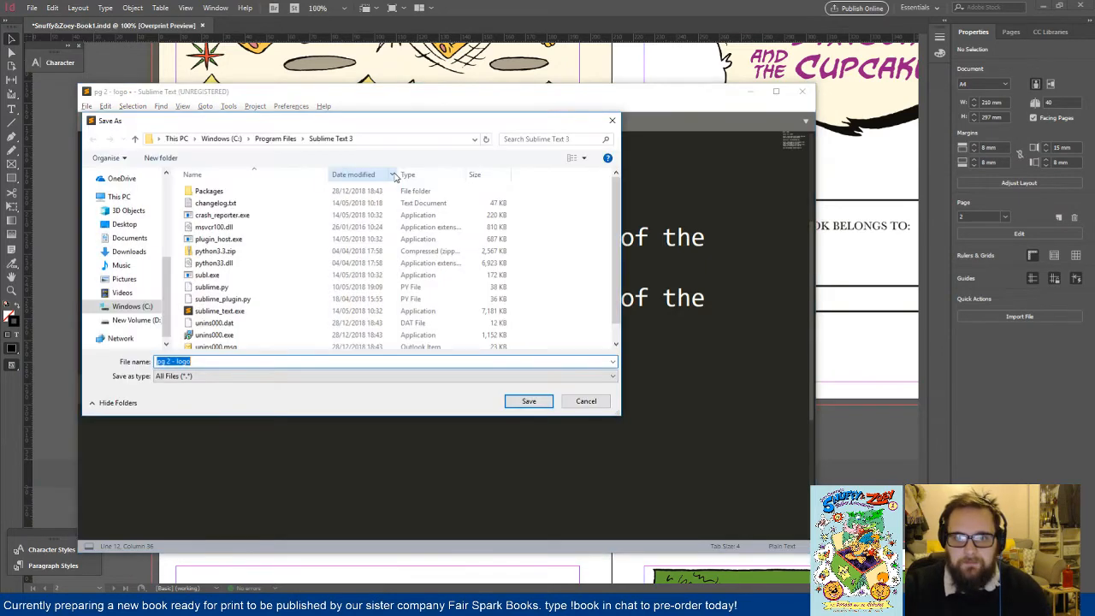
left_click(124, 224)
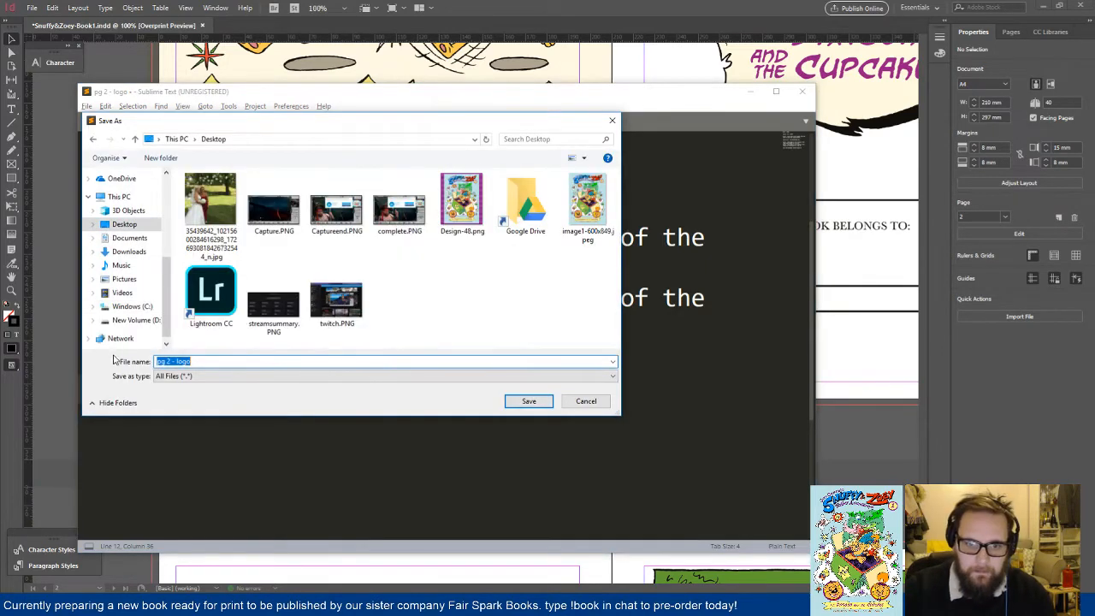
type("questions")
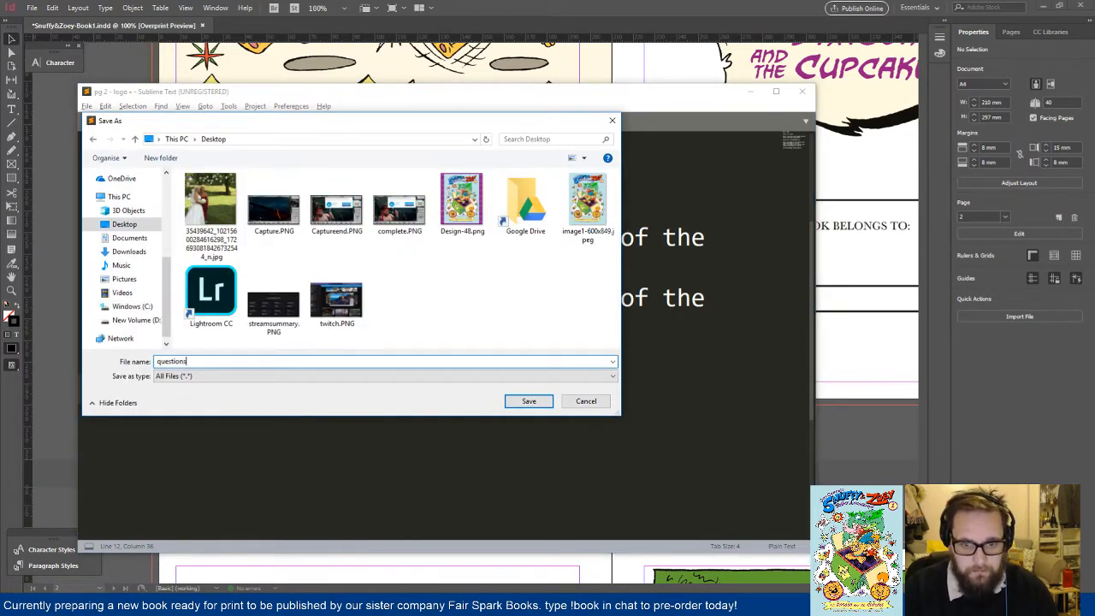
type("-for")
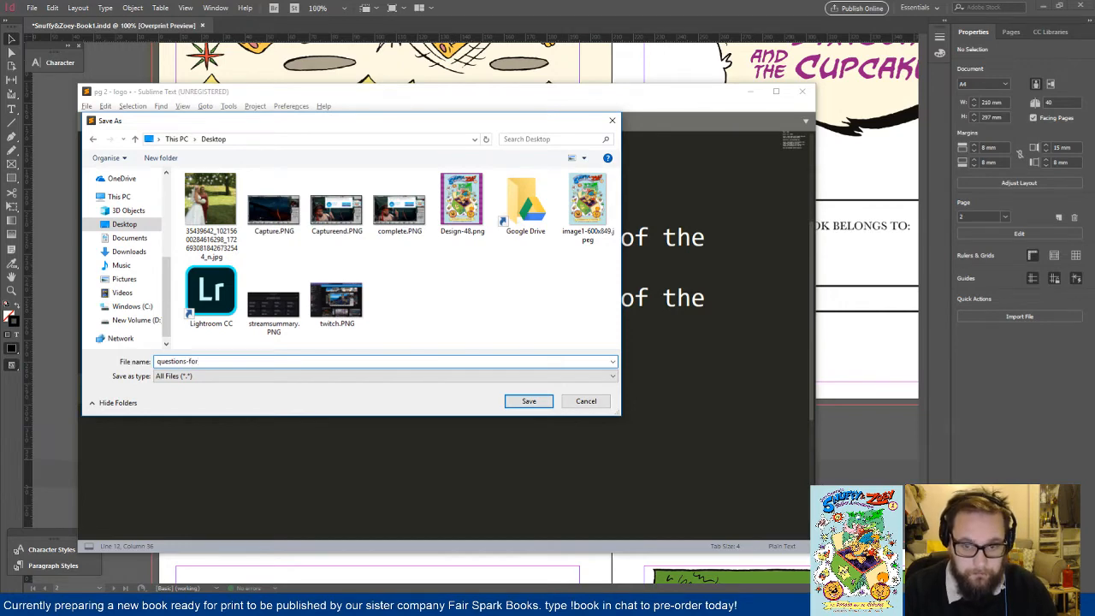
type("-john")
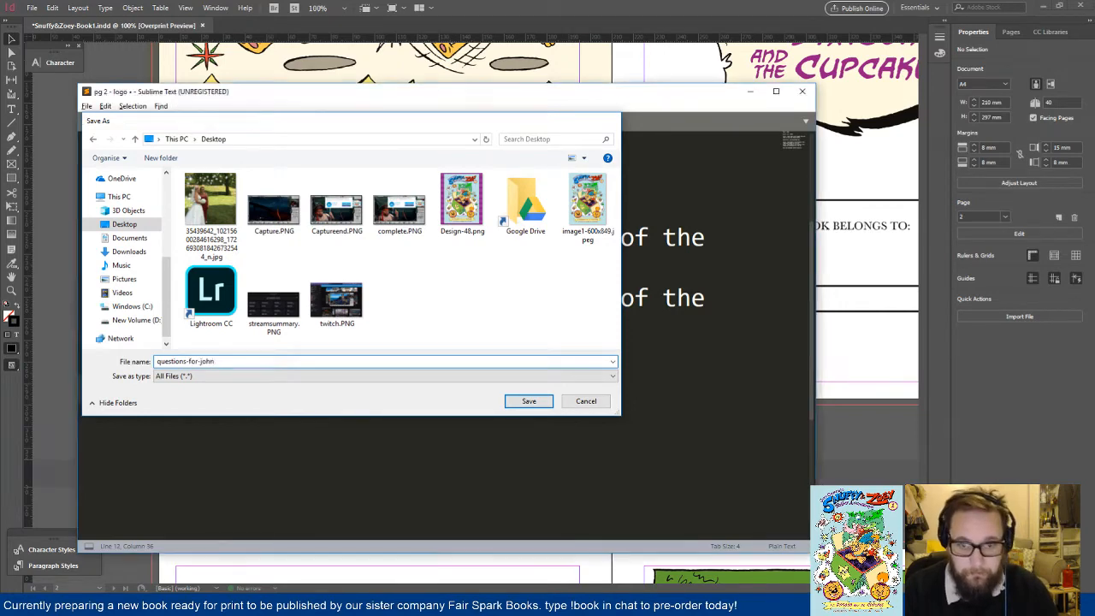
key("Return")
Step: Switch back to InDesign and save the Snuffy&Zoey-Book1 document
left_click(874, 387)
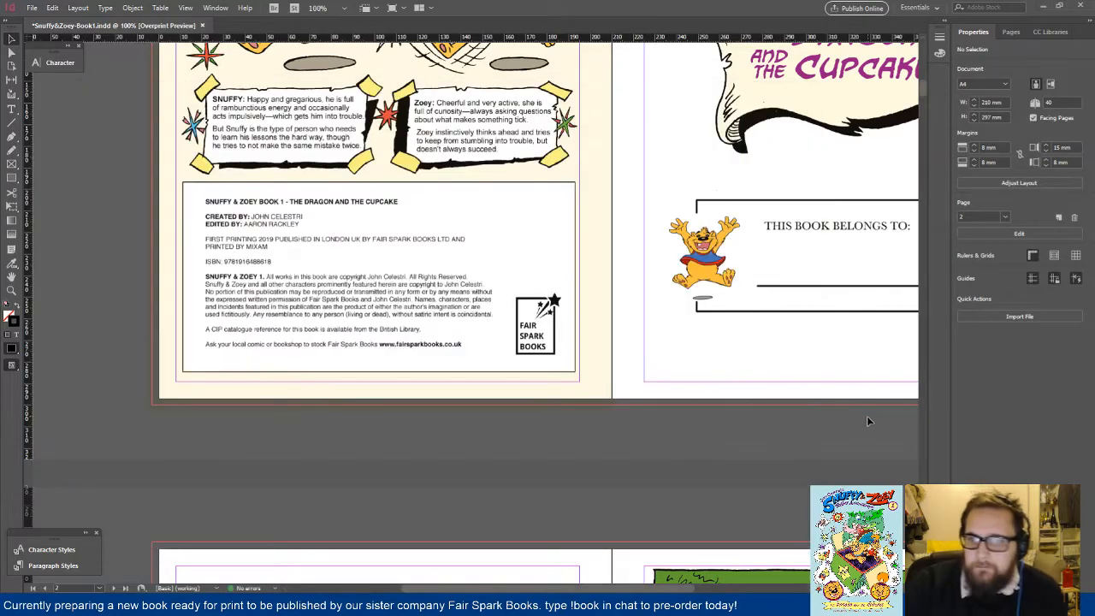
key("ctrl+minus")
key("ctrl+minus")
key("ctrl+minus")
key("ctrl+minus")
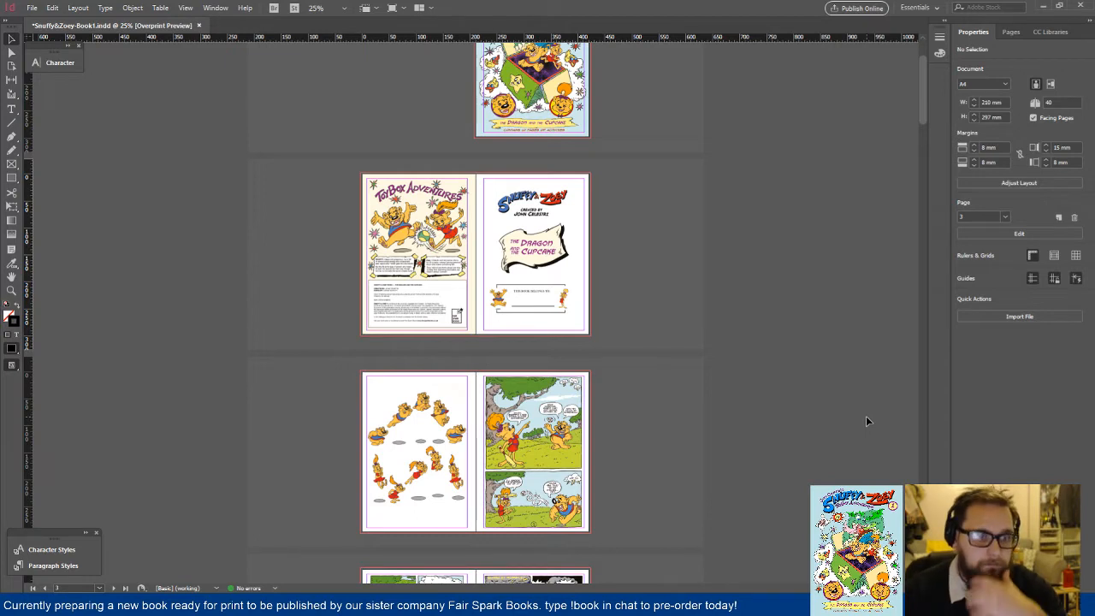
scroll(831, 156, "up", 3)
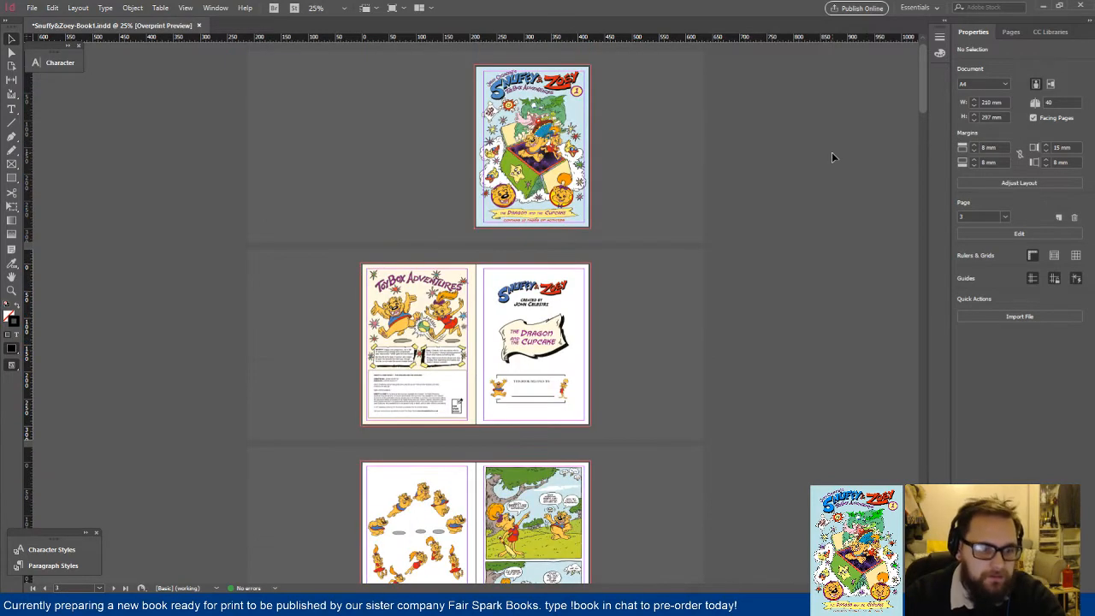
key("ctrl+s")
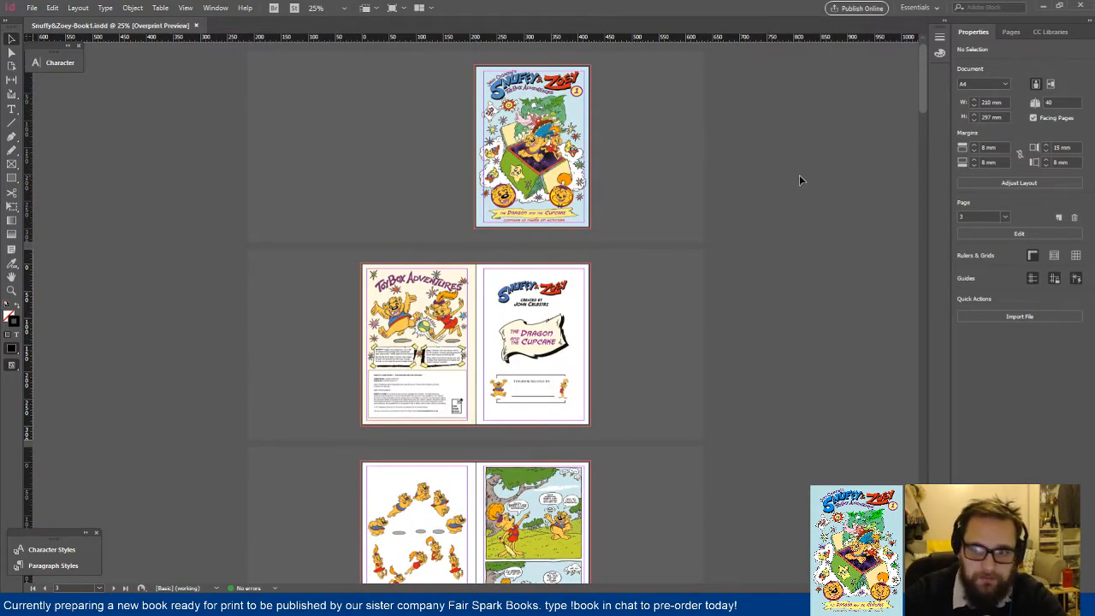
Step: Look through the book's spreads, from the front cover through the comic pages, to review the placed artwork
left_click_drag(921, 98, 939, 492)
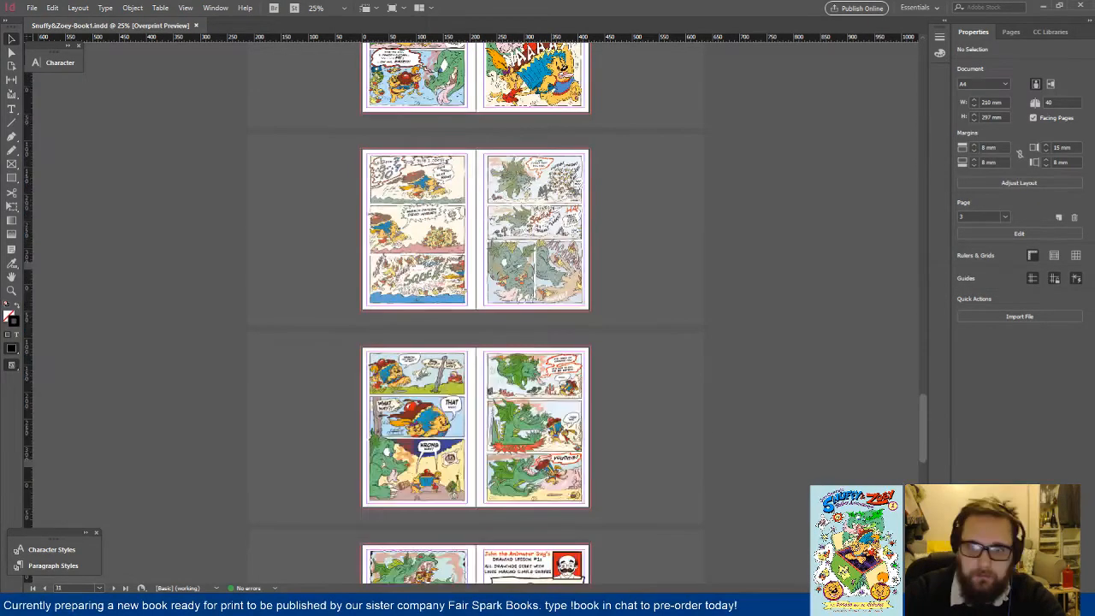
left_click_drag(921, 428, 927, 114)
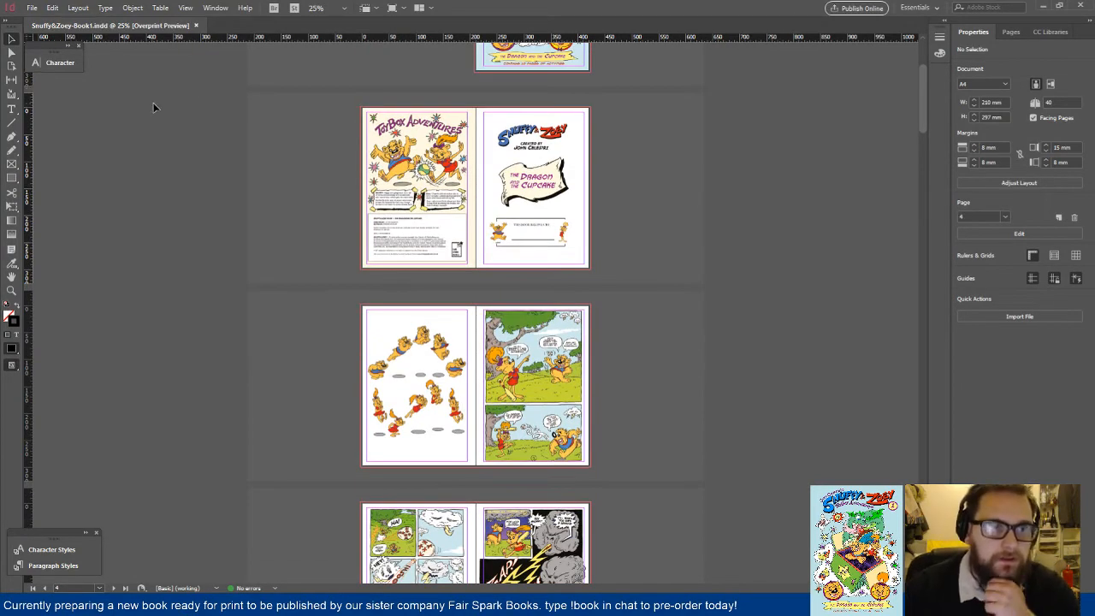
scroll(705, 267, "up", 4)
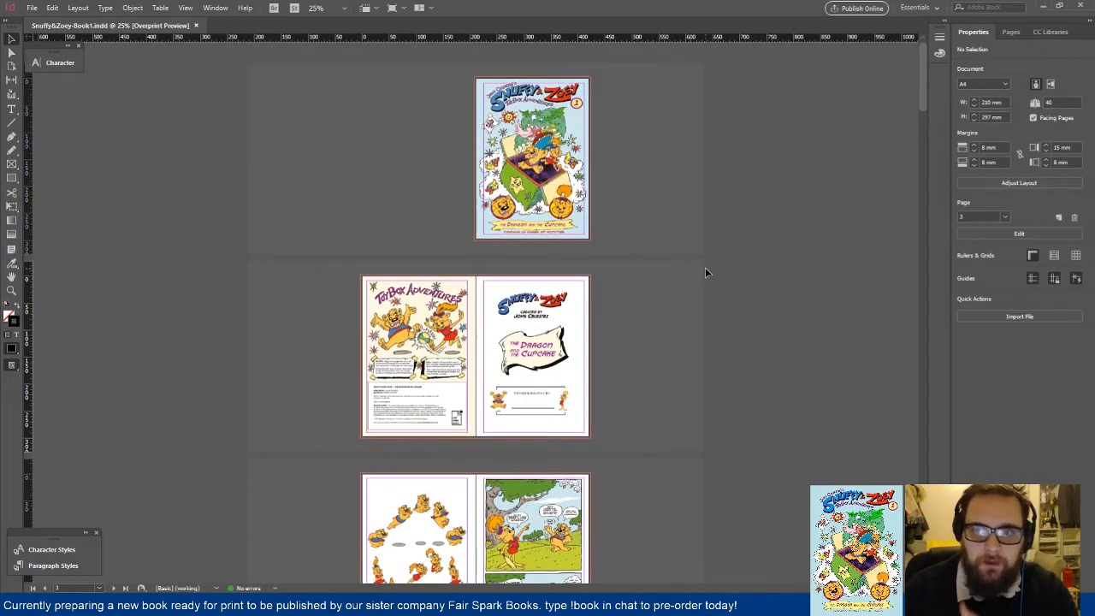
scroll(705, 267, "down", 1)
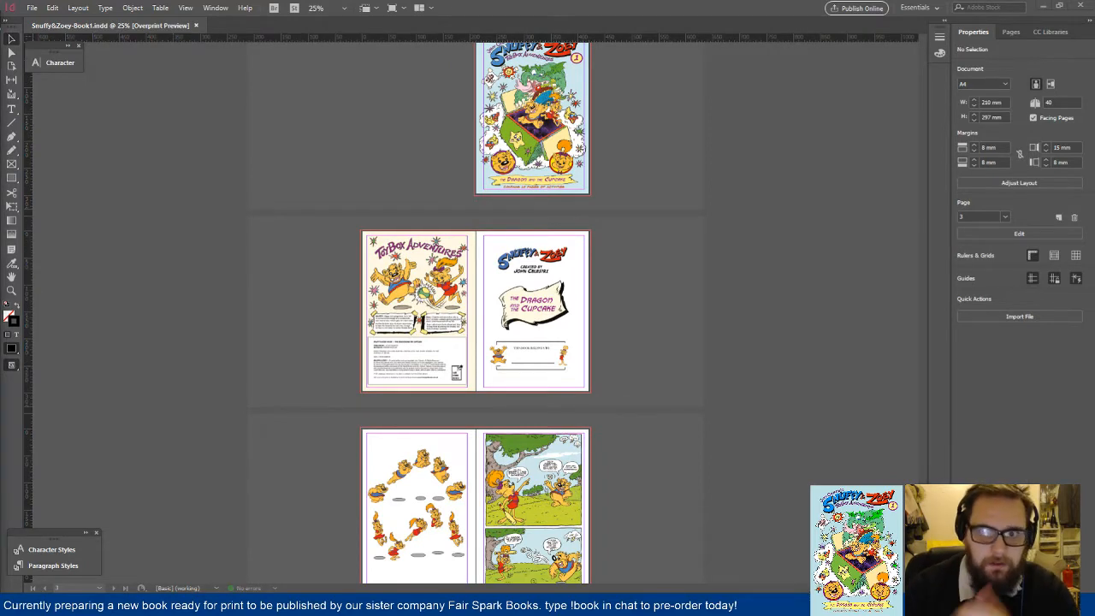
scroll(775, 356, "up", 1)
scroll(769, 351, "down", 15)
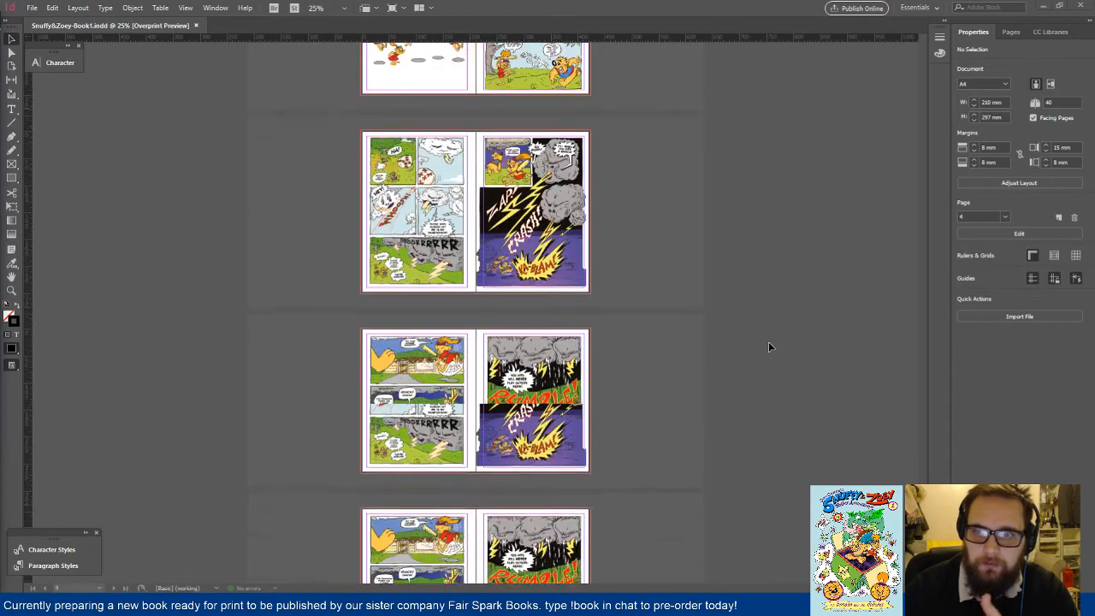
scroll(757, 349, "up", 5)
scroll(758, 343, "up", 15)
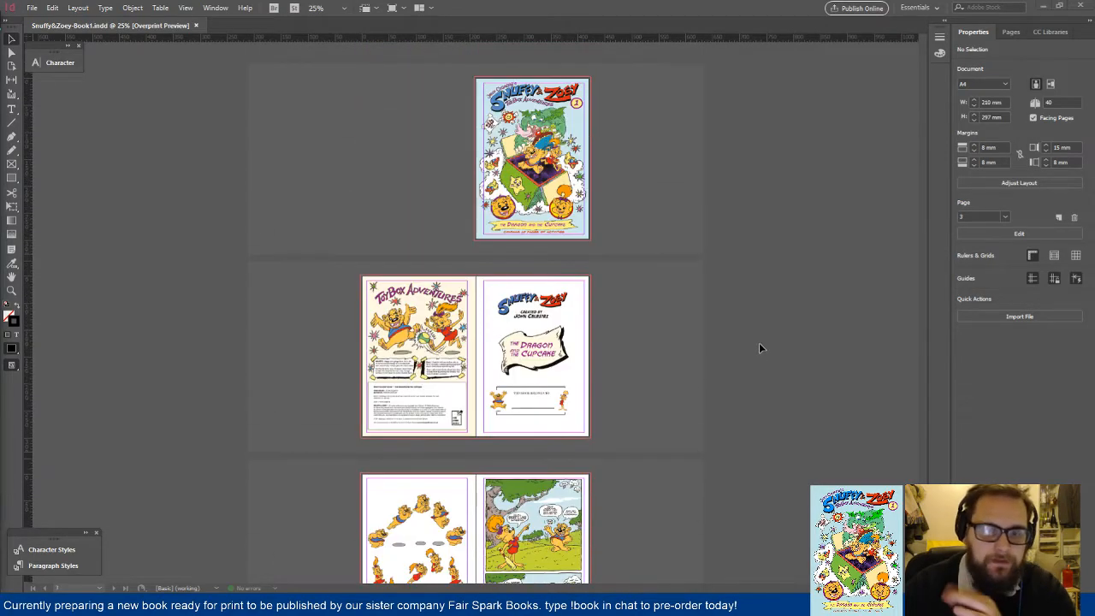
scroll(758, 343, "down", 3)
scroll(759, 348, "down", 12)
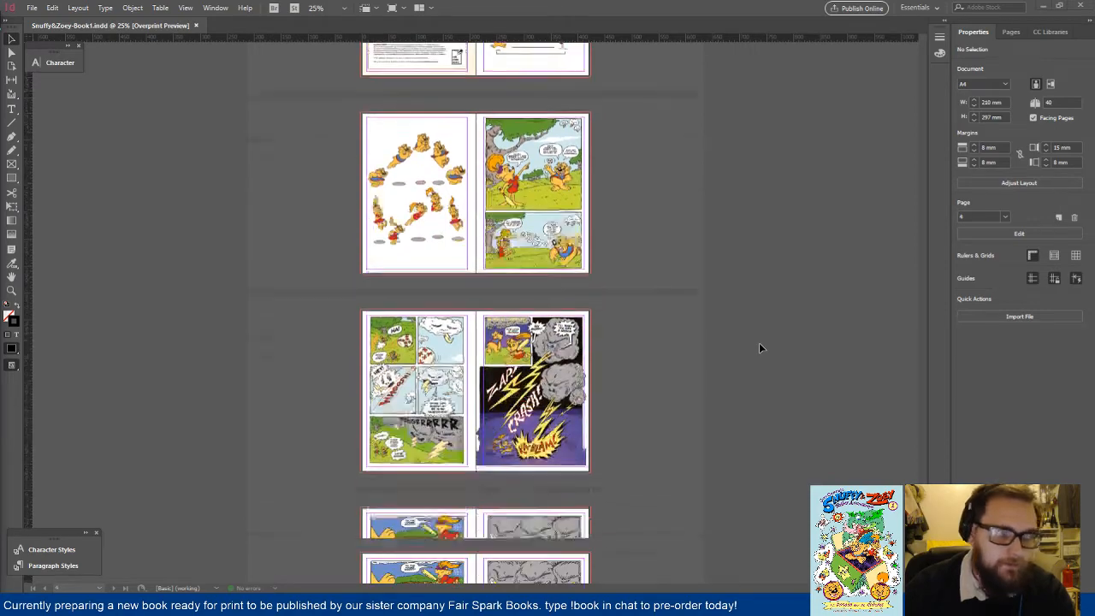
scroll(758, 342, "down", 6)
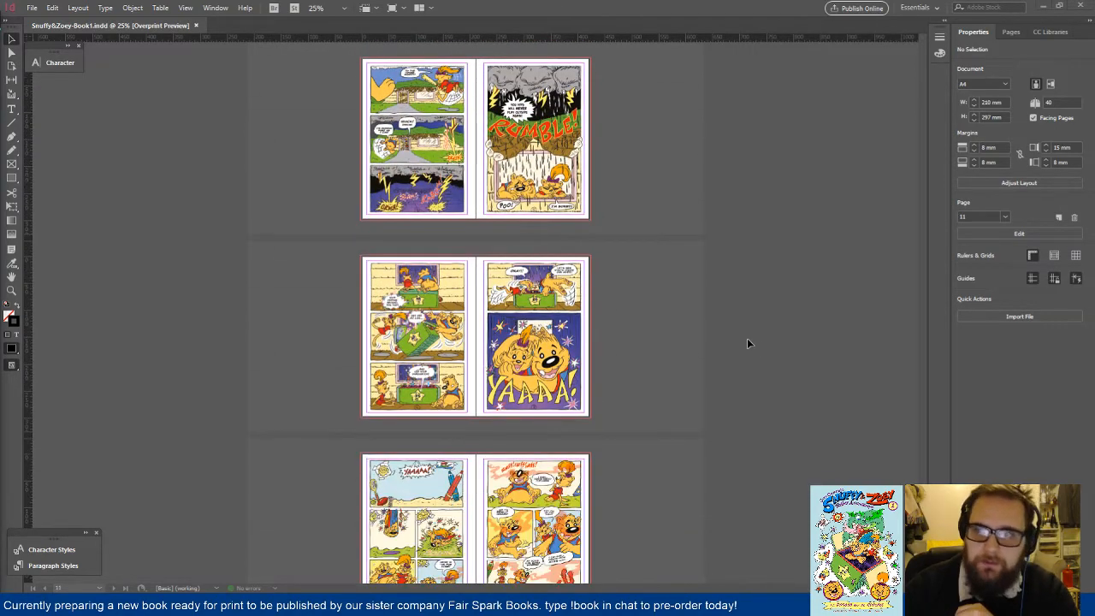
scroll(748, 337, "down", 7)
scroll(765, 336, "up", 6)
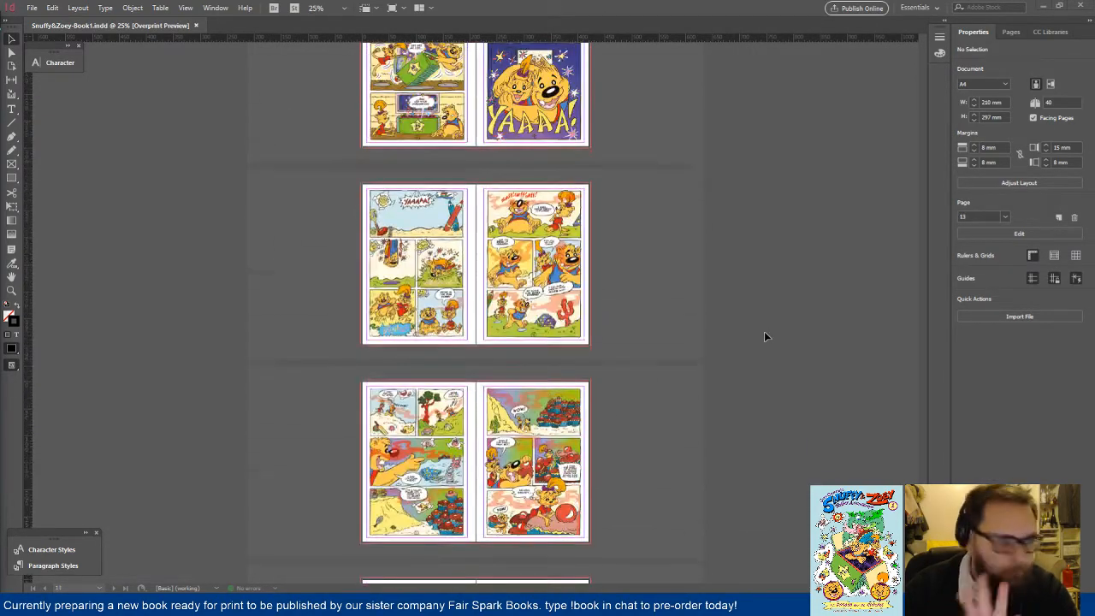